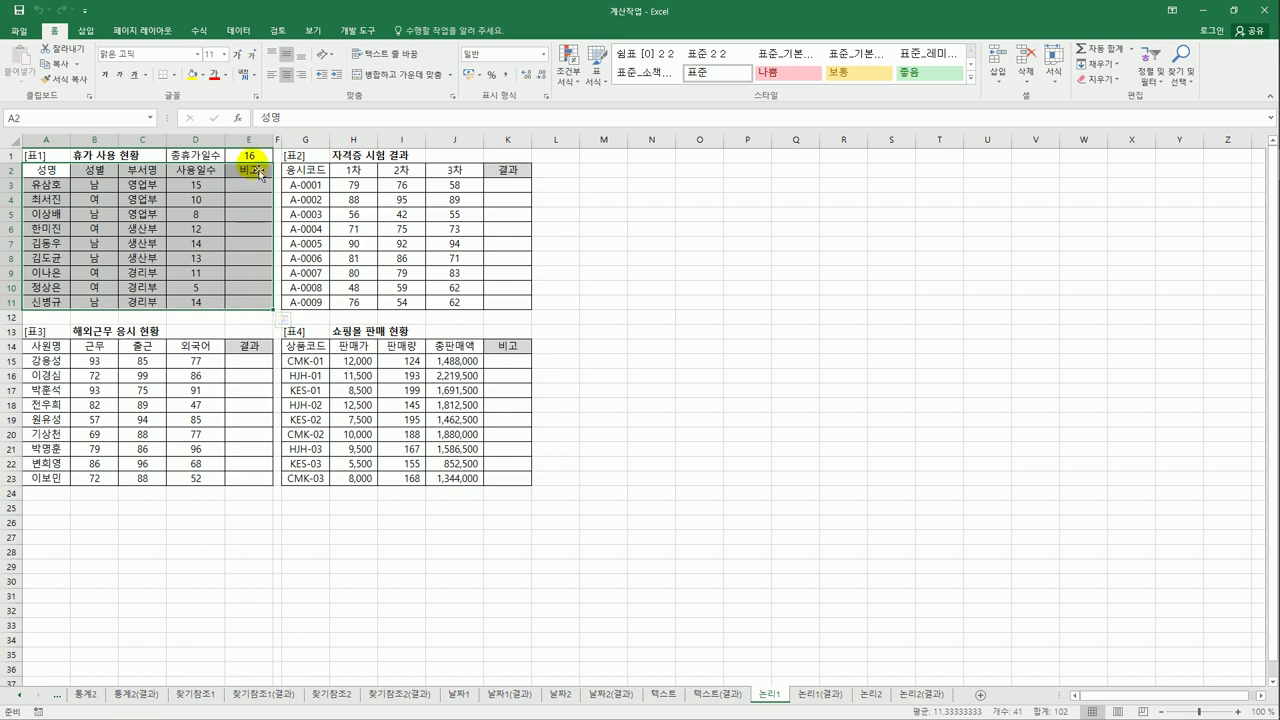
Step: Start an IF formula in E3 that tests whether total leave minus used leave is at least 8 (E1-D3>=8)
left_click(250, 156)
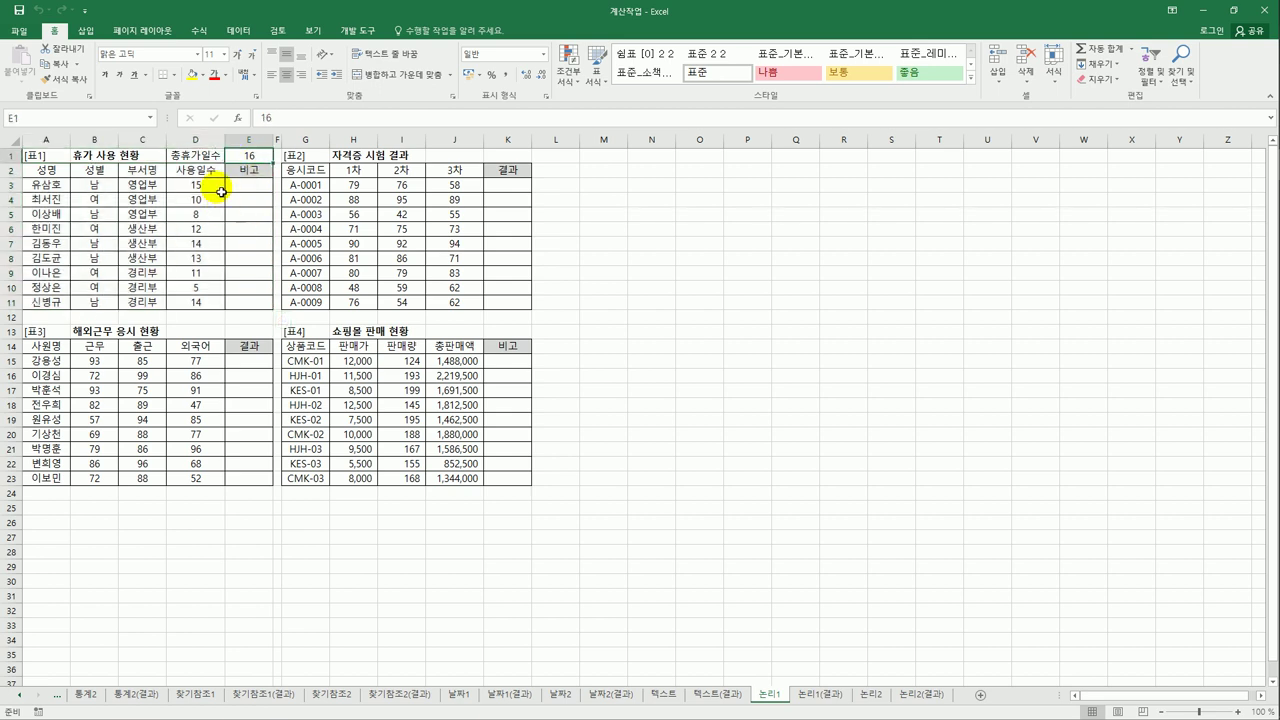
left_click_drag(212, 187, 214, 302)
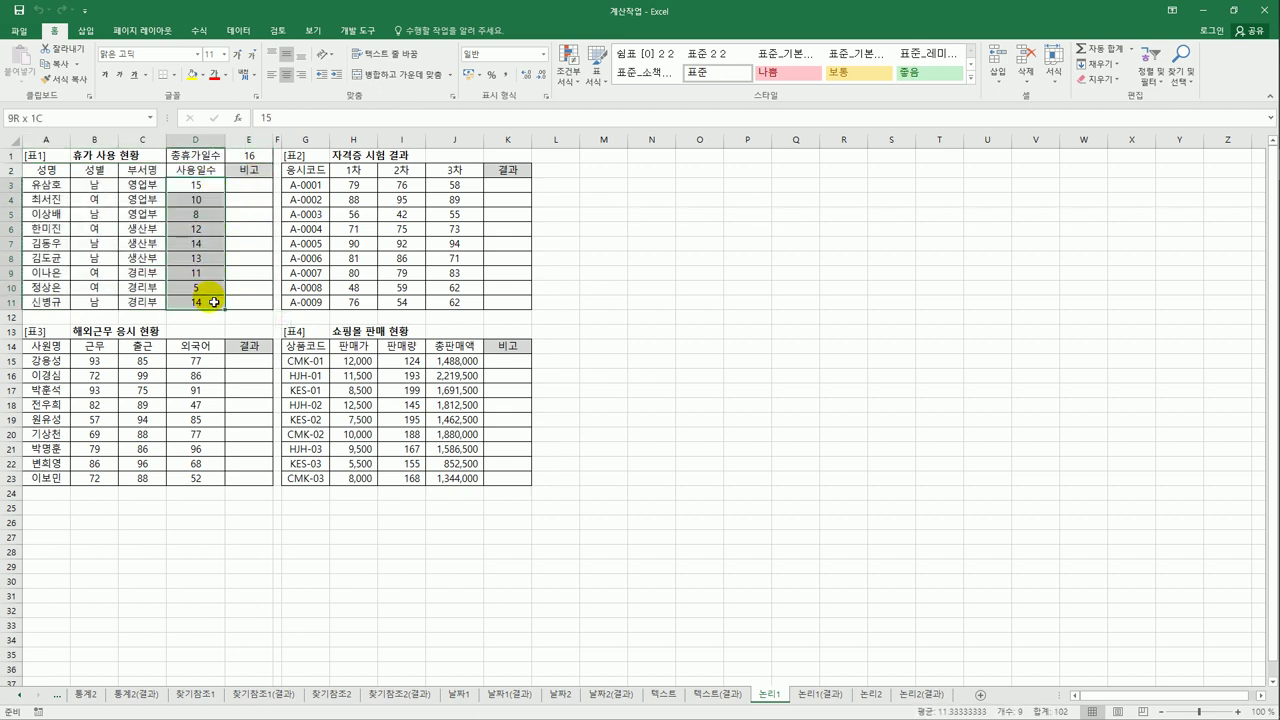
left_click(249, 190)
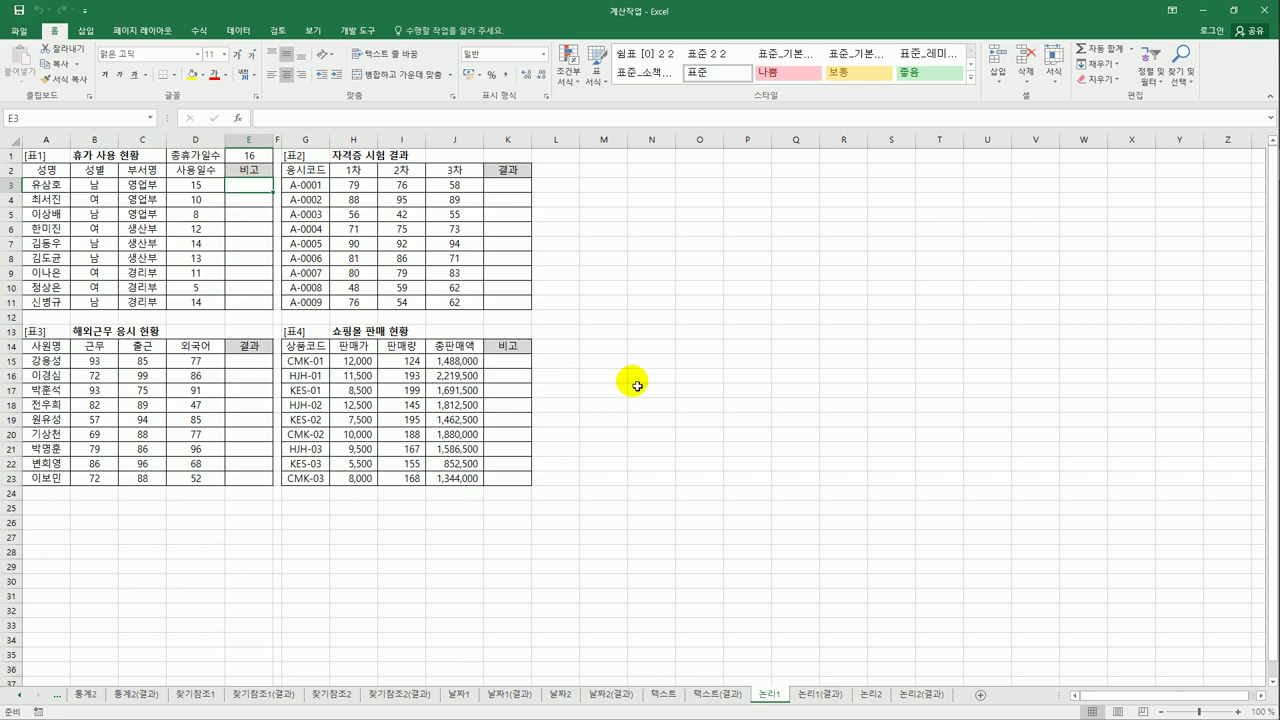
type("=")
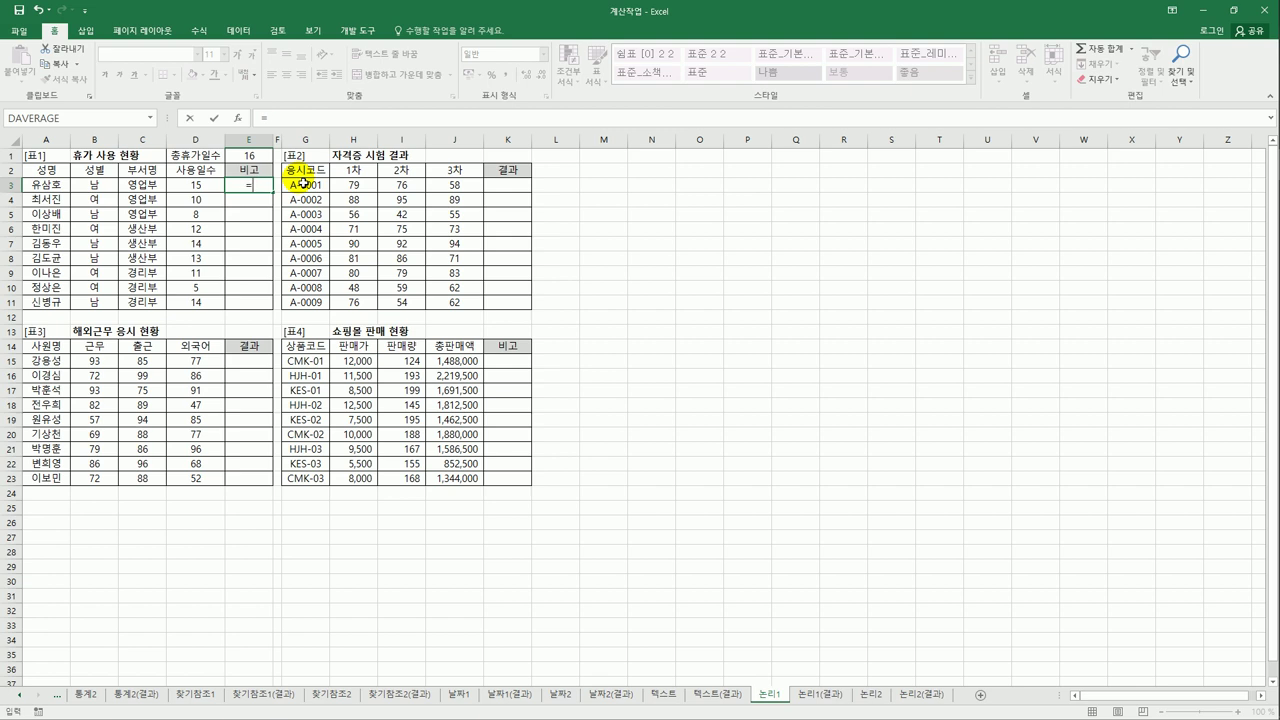
type("if(")
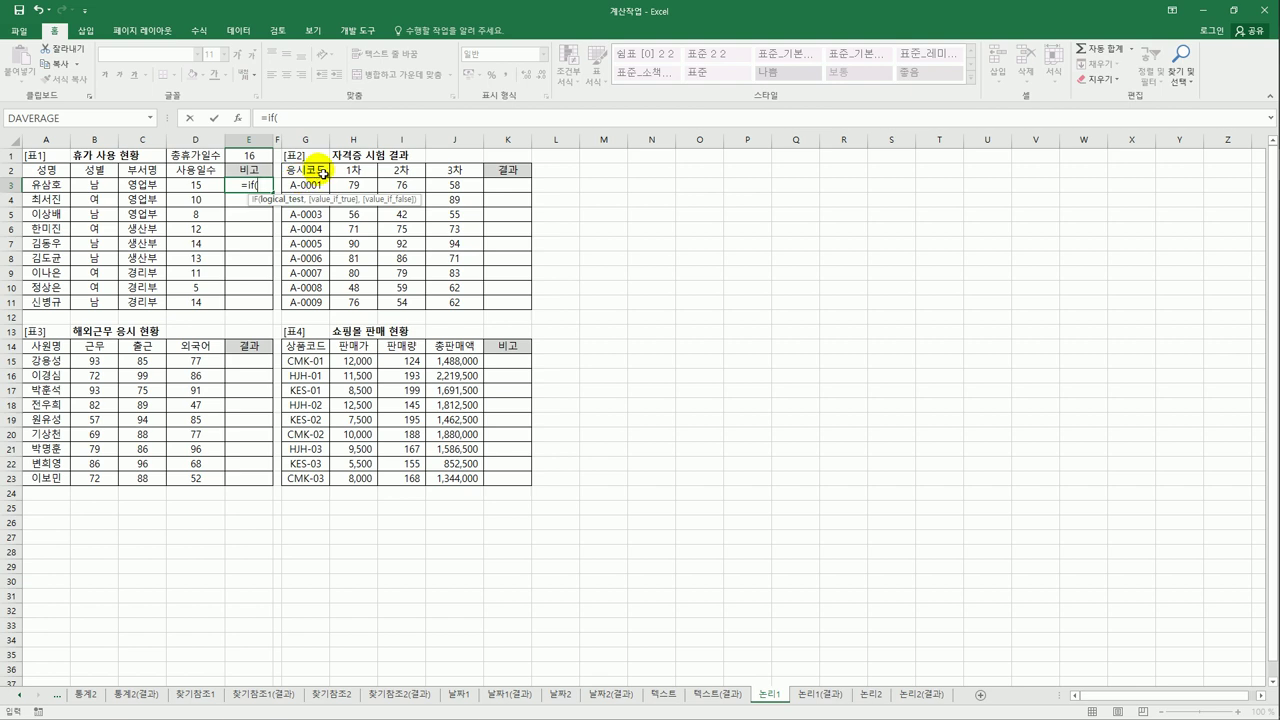
left_click(262, 157)
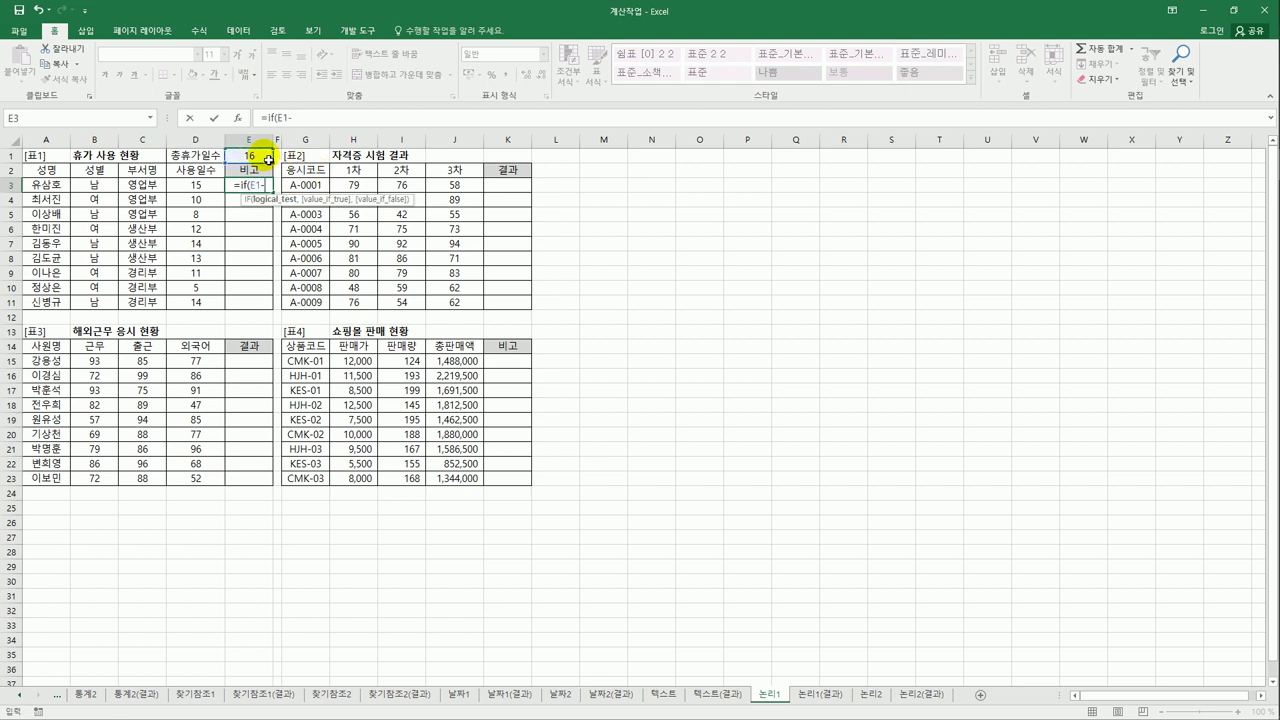
type("-")
left_click(205, 187)
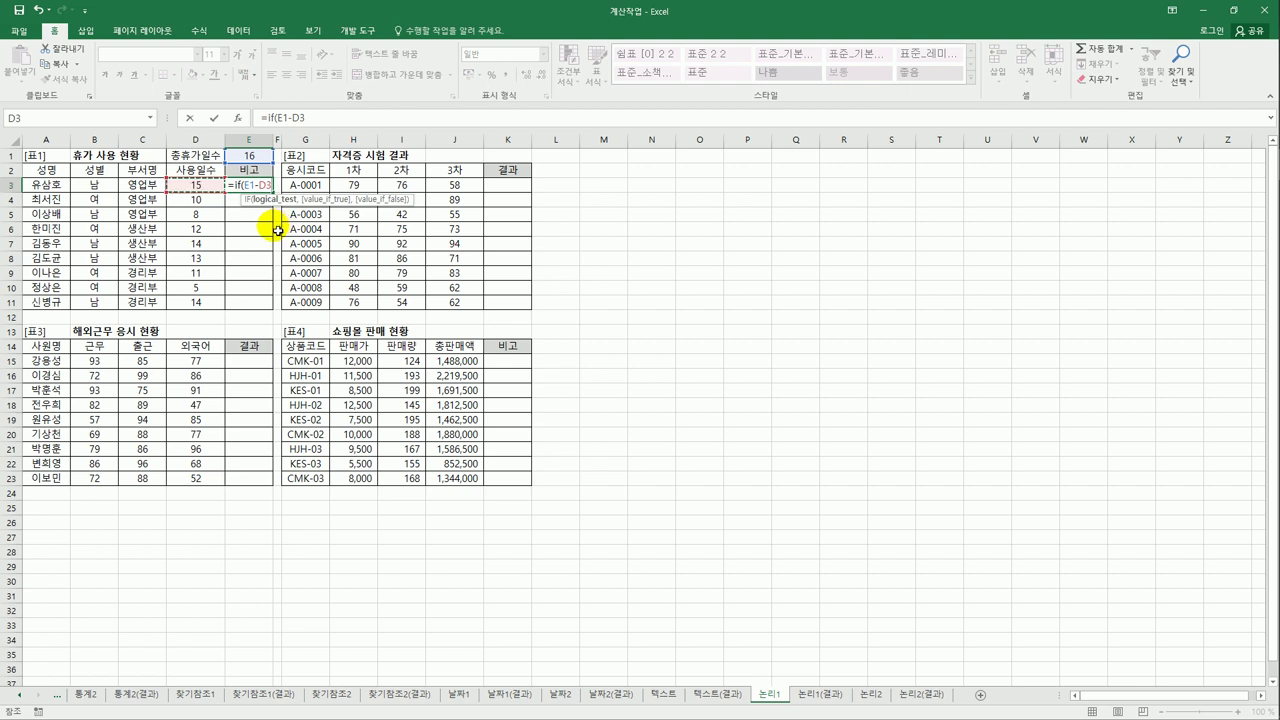
type(">=")
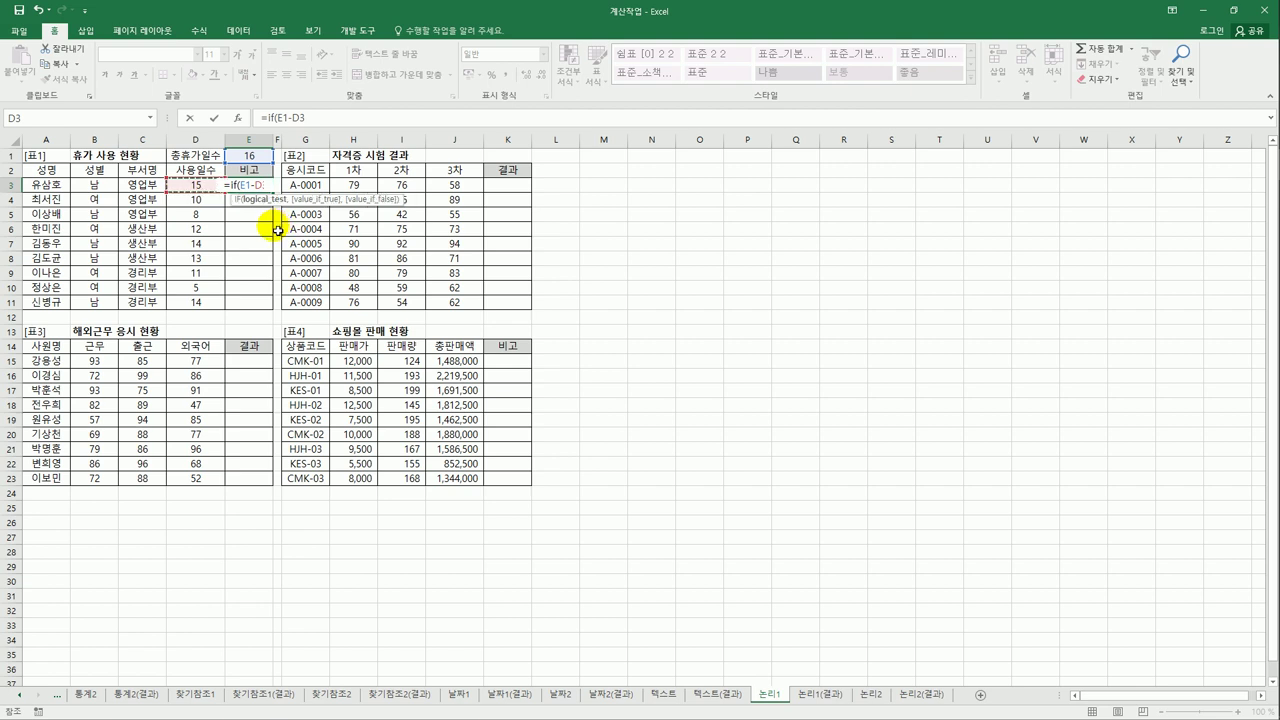
type("8")
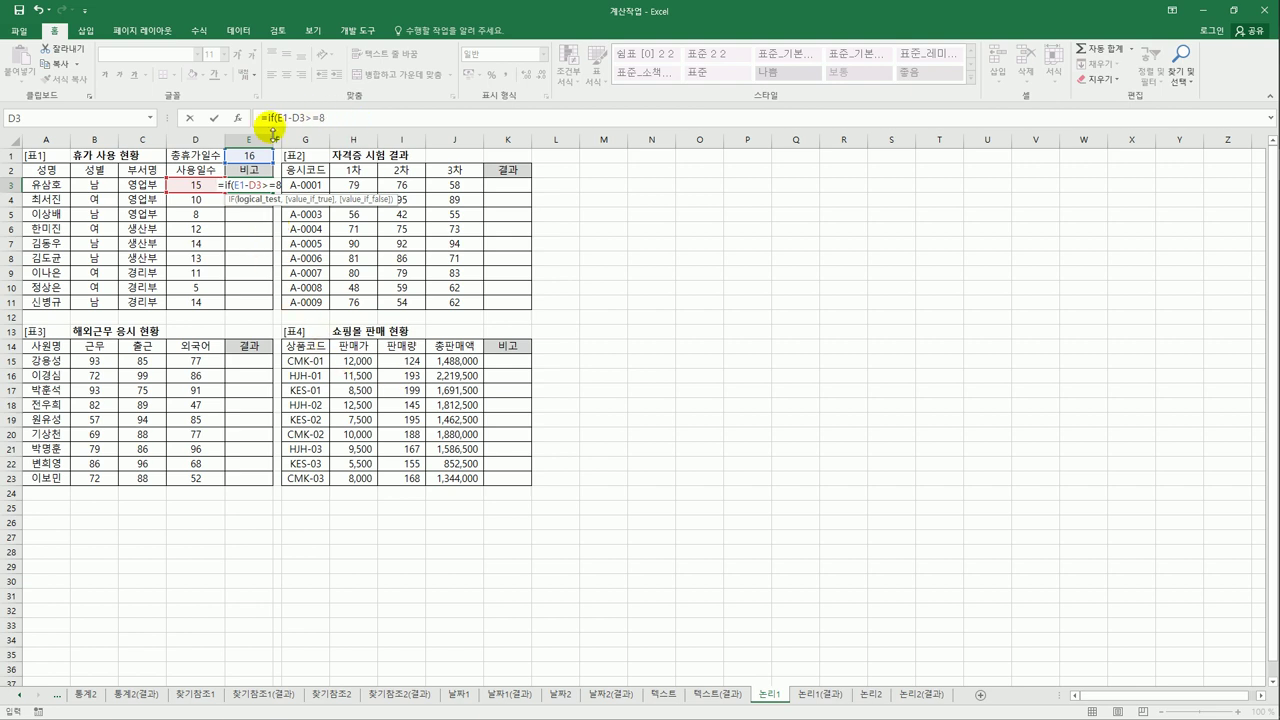
left_click(286, 124)
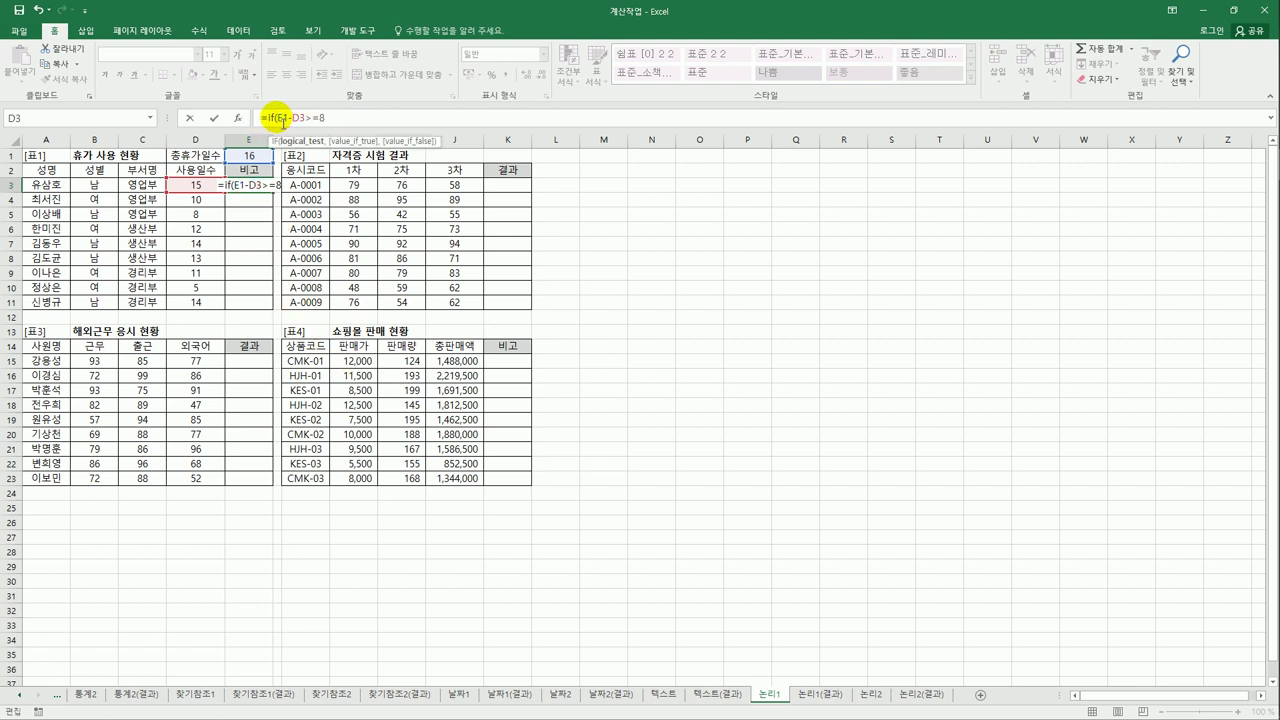
left_click_drag(276, 120, 342, 123)
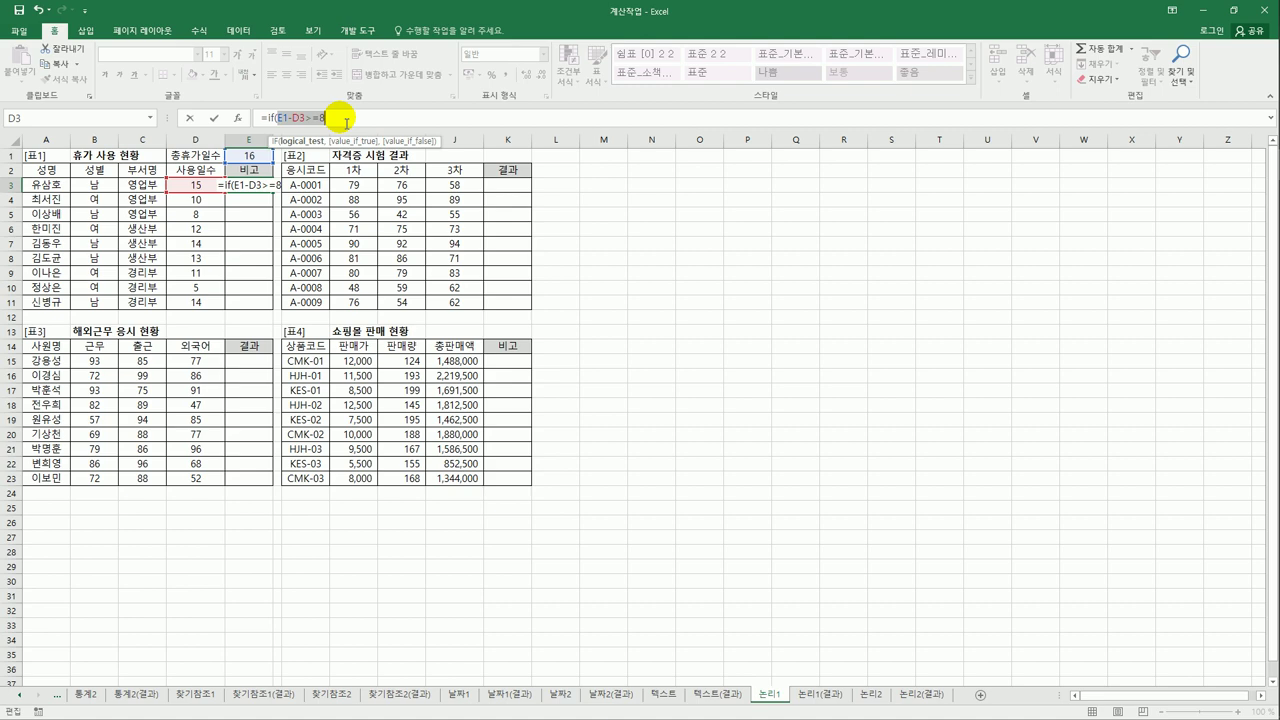
left_click(346, 123)
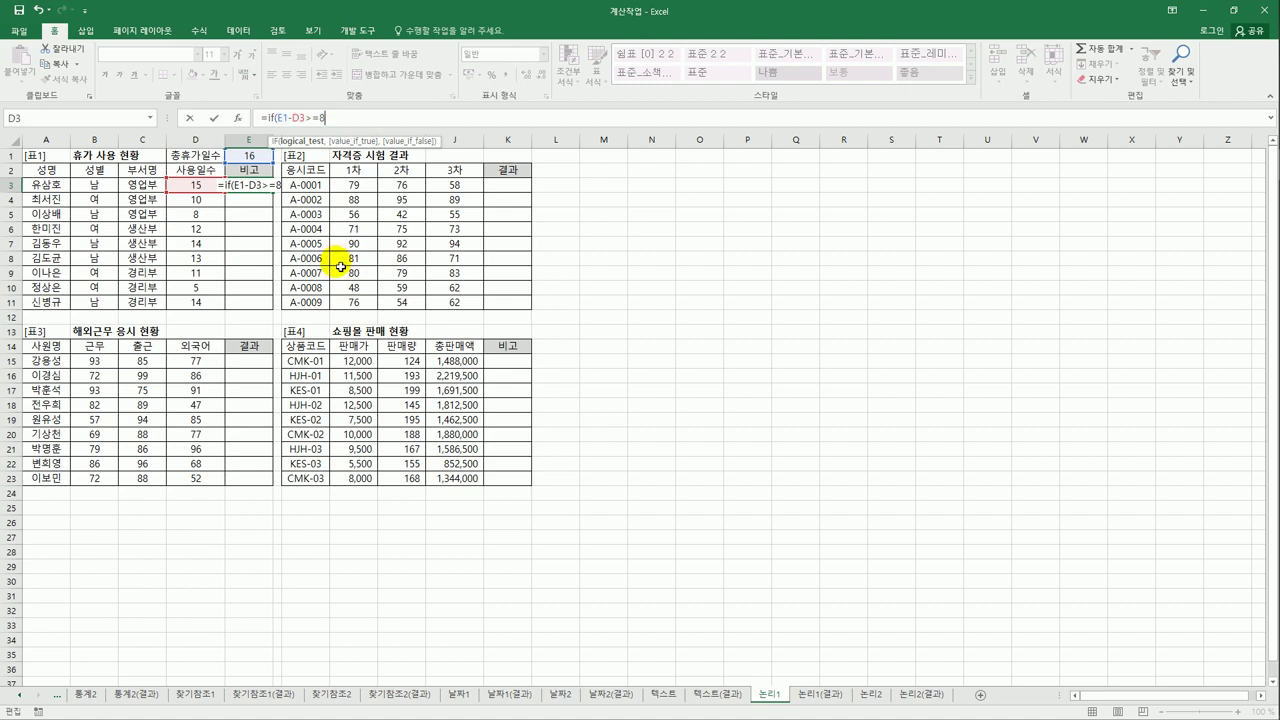
Step: Add "휴가독촉" as the value returned when the first condition in the E3 formula is true
type(",")
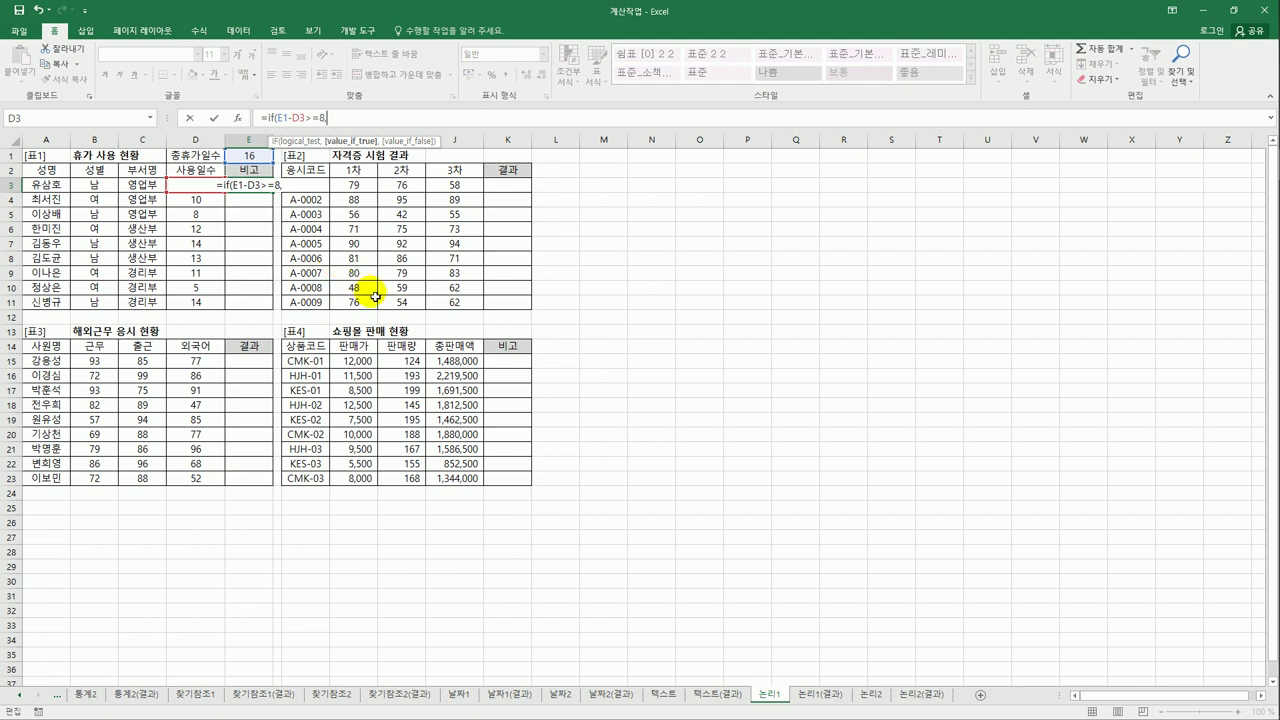
type("\"")
type("gb")
key("BackSpace")
key("BackSpace")
type("휴가독촉")
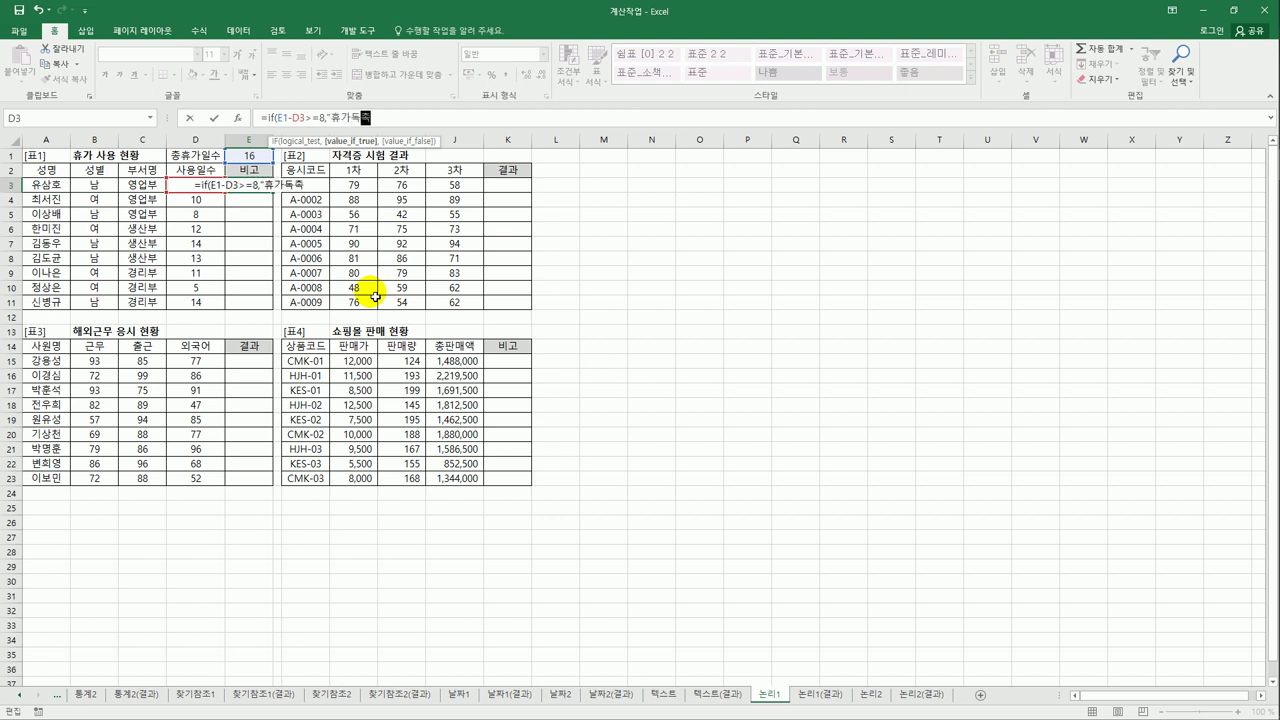
type("\",")
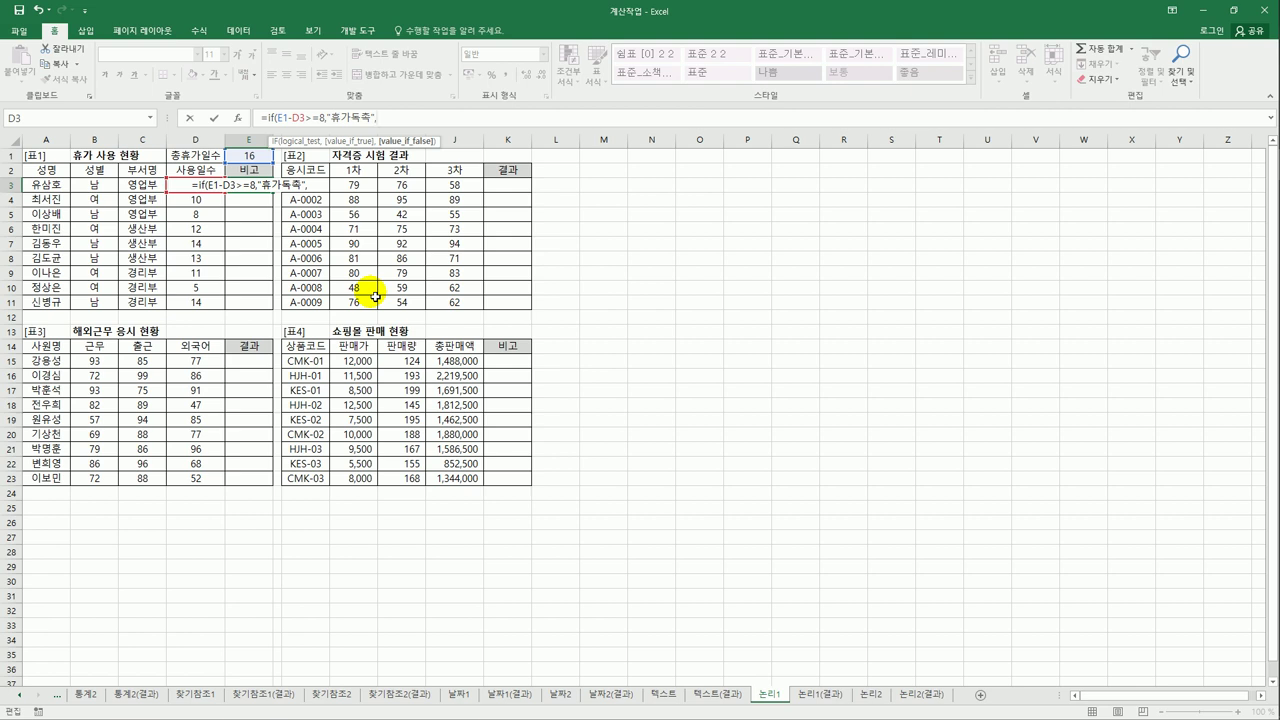
Step: Nest a second IF as the false value, testing E1-D3>=4 and returning "휴가권장" or otherwise an empty string
type("if")
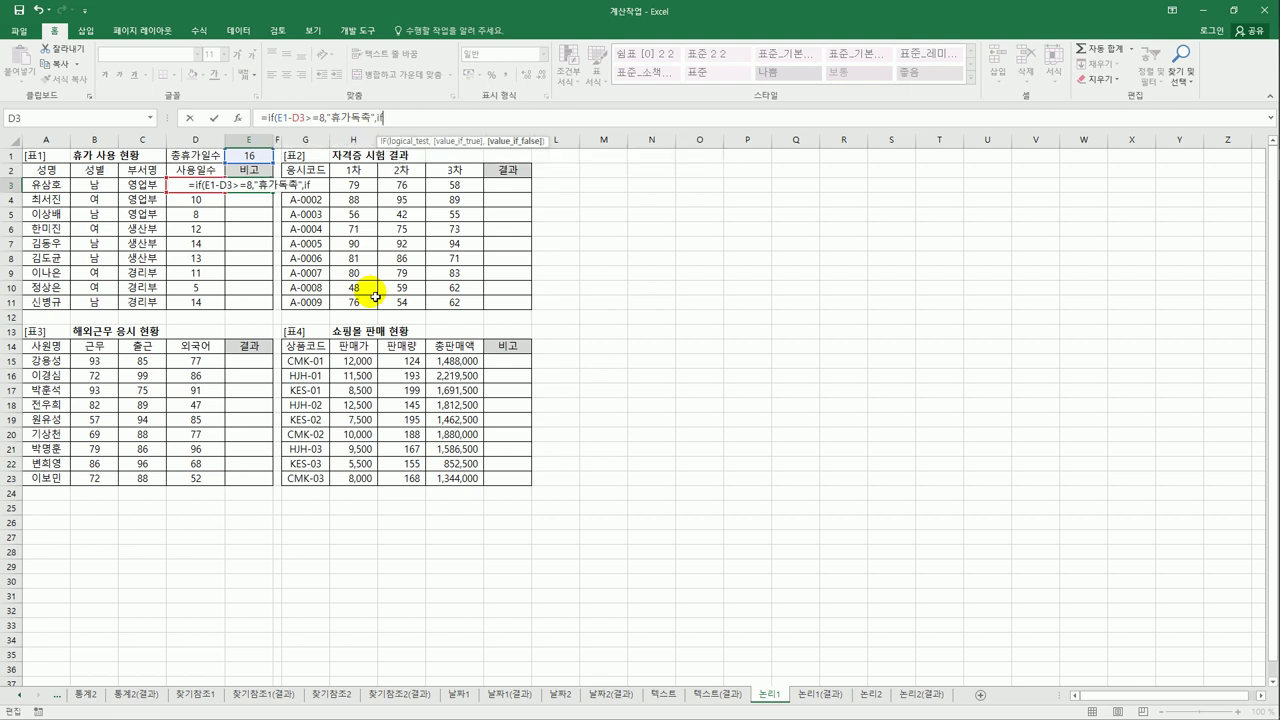
type("(")
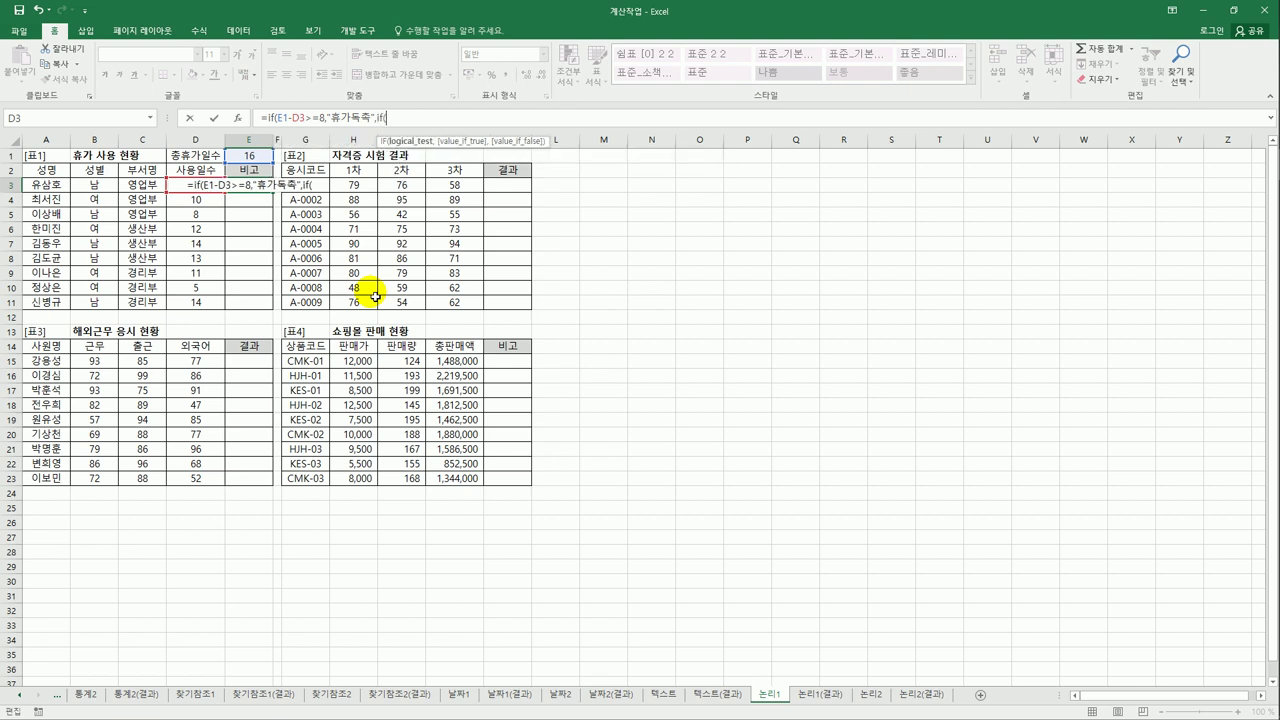
left_click(260, 160)
type("-")
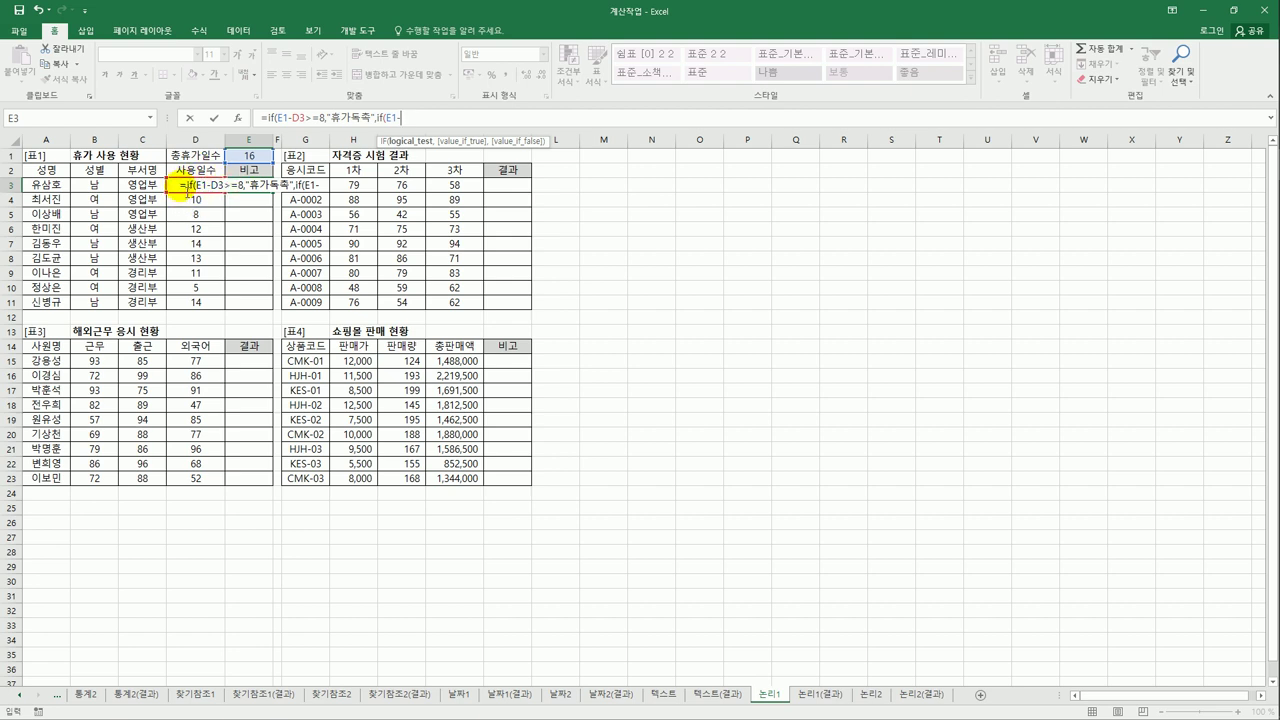
type("d3")
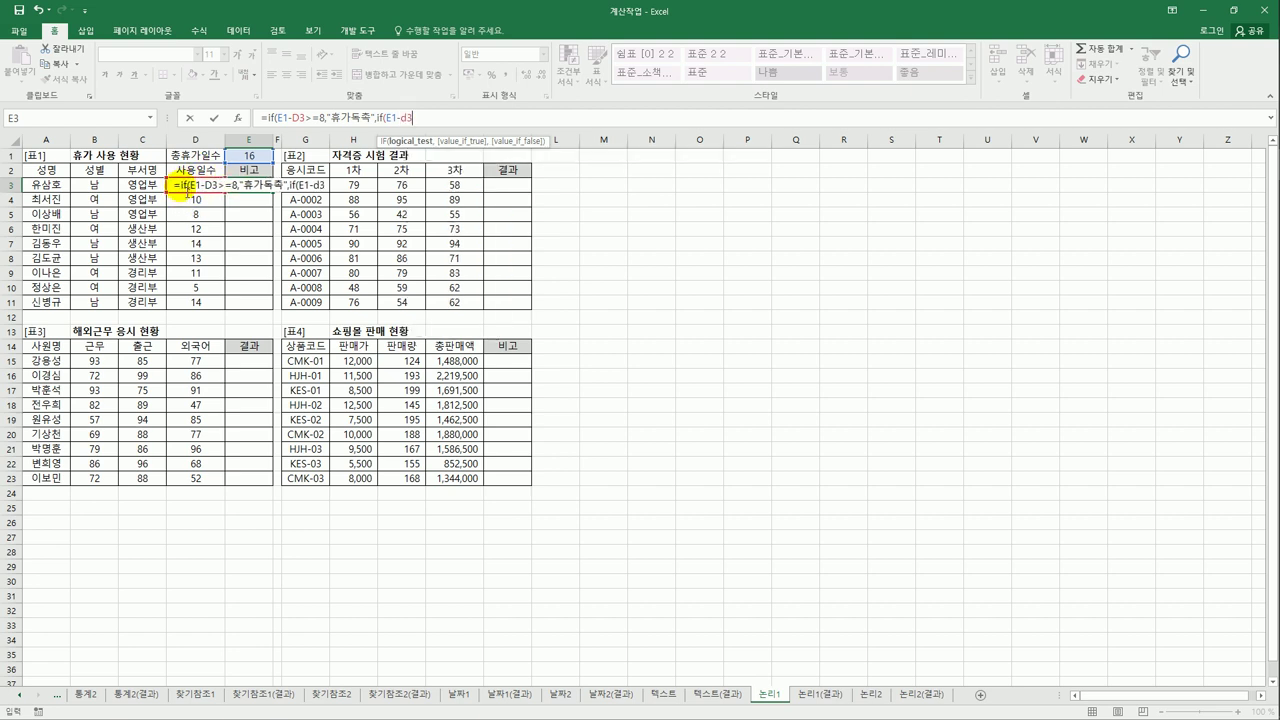
type(">")
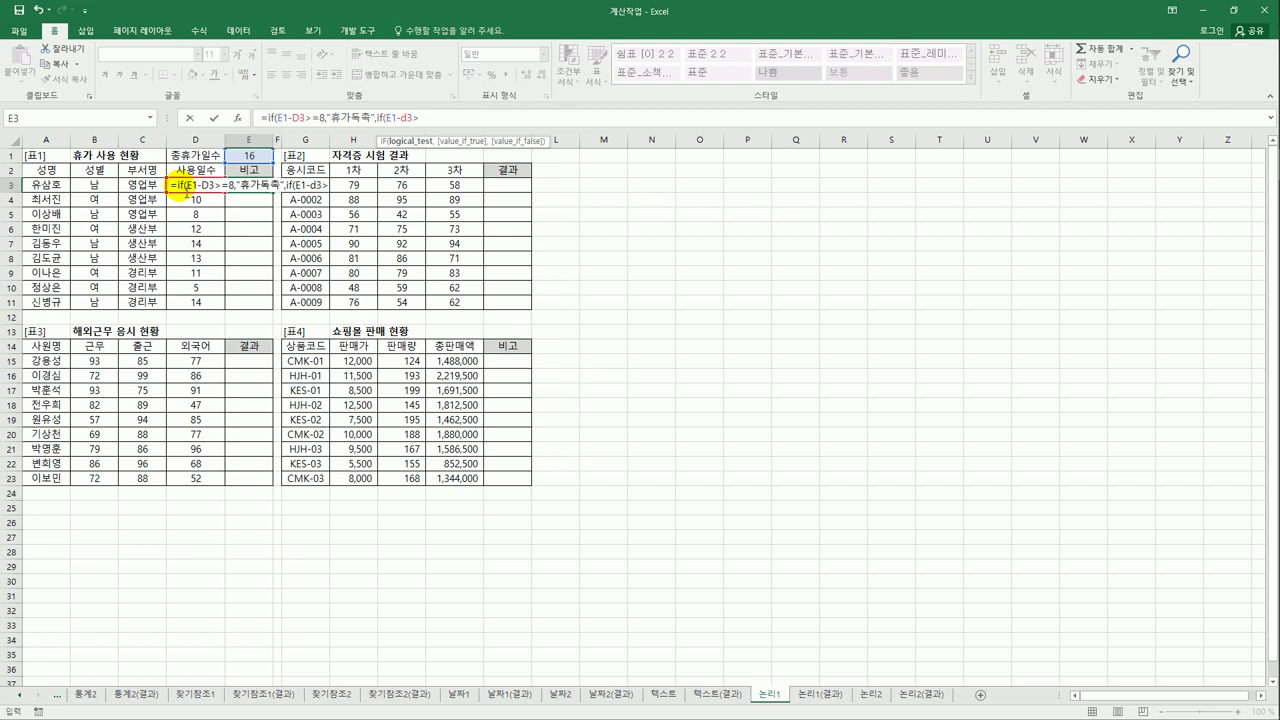
type("=")
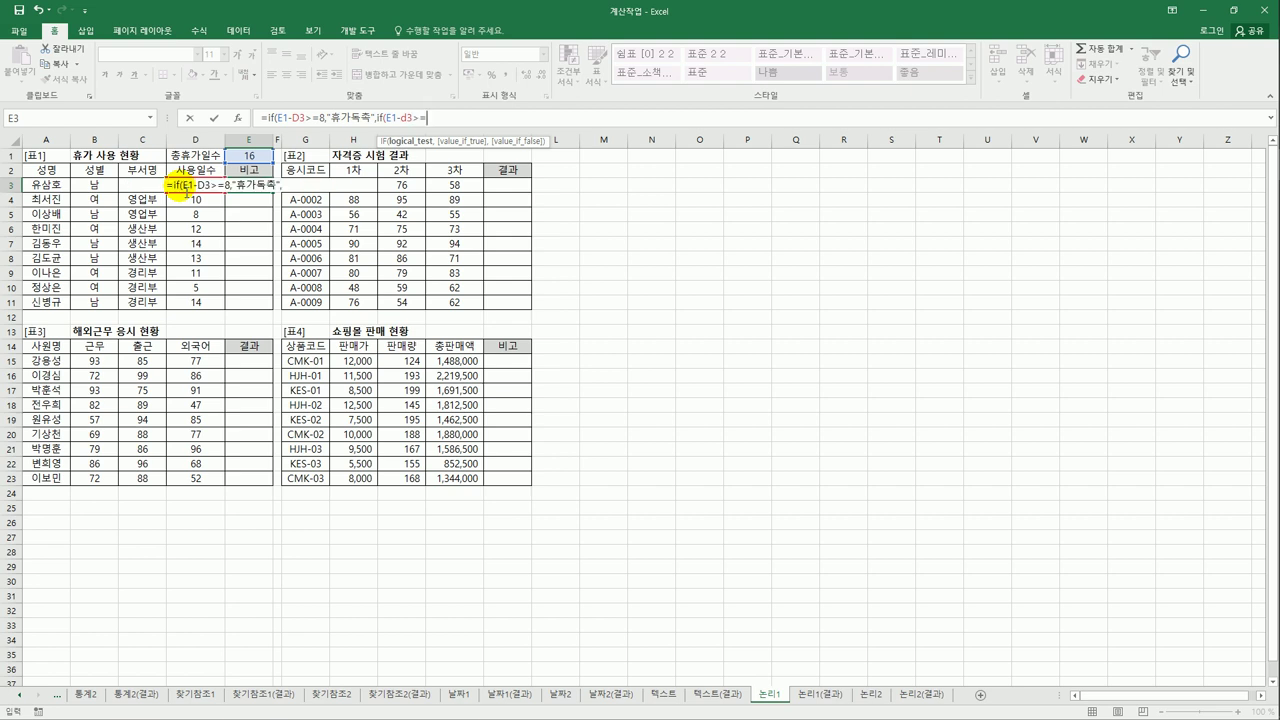
type("4,\"")
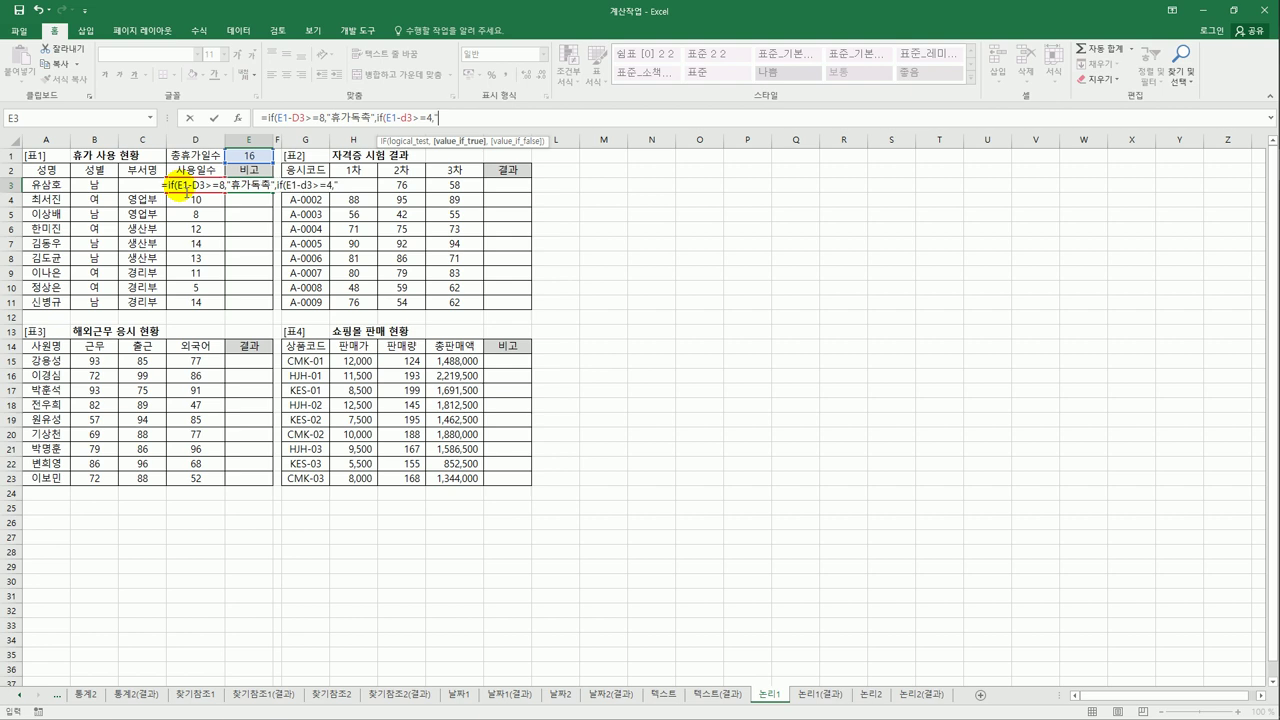
type("휴가권자")
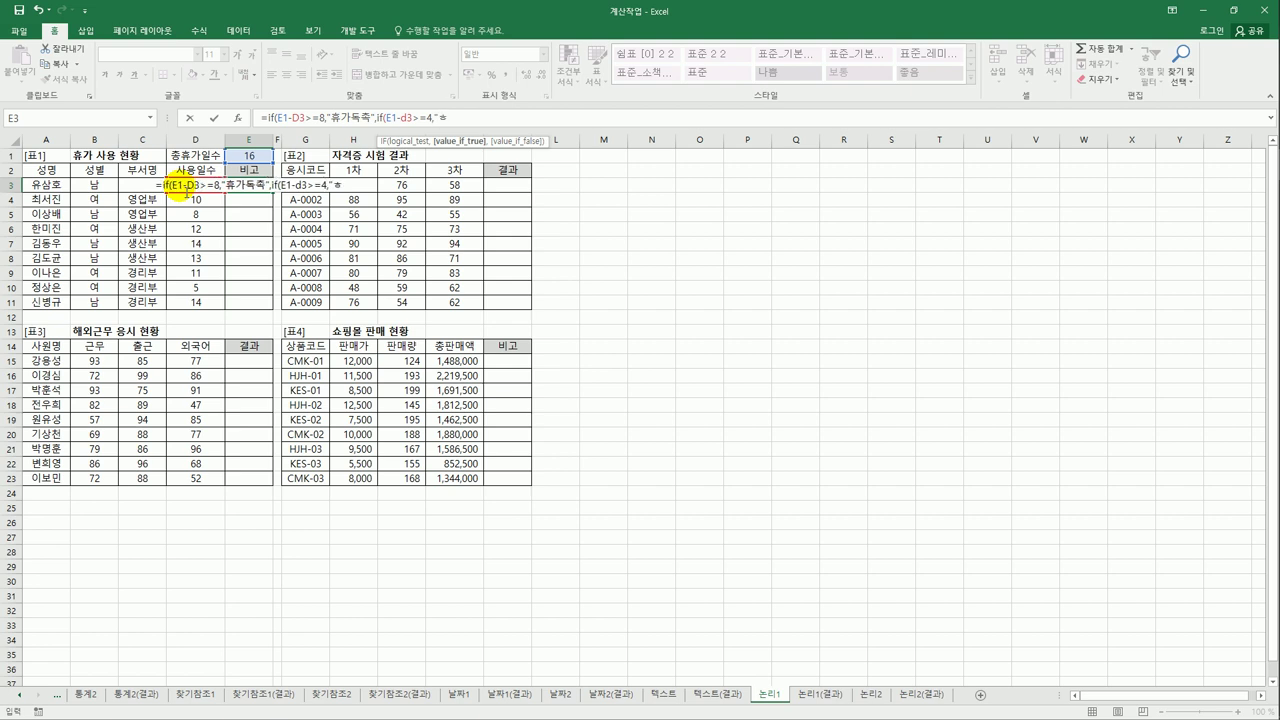
type("ㅇ\",\"\"")
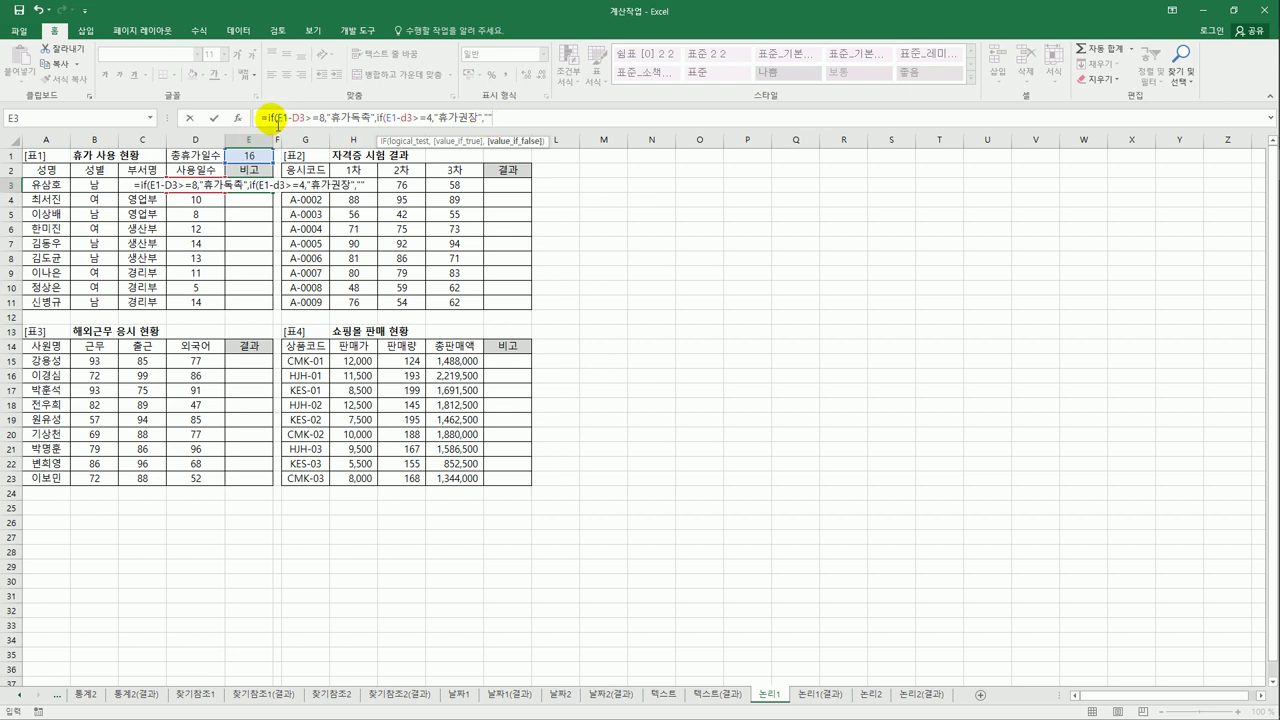
Step: Close both IF functions to complete the formula in E3, and fill it down through E11
double_click(269, 119)
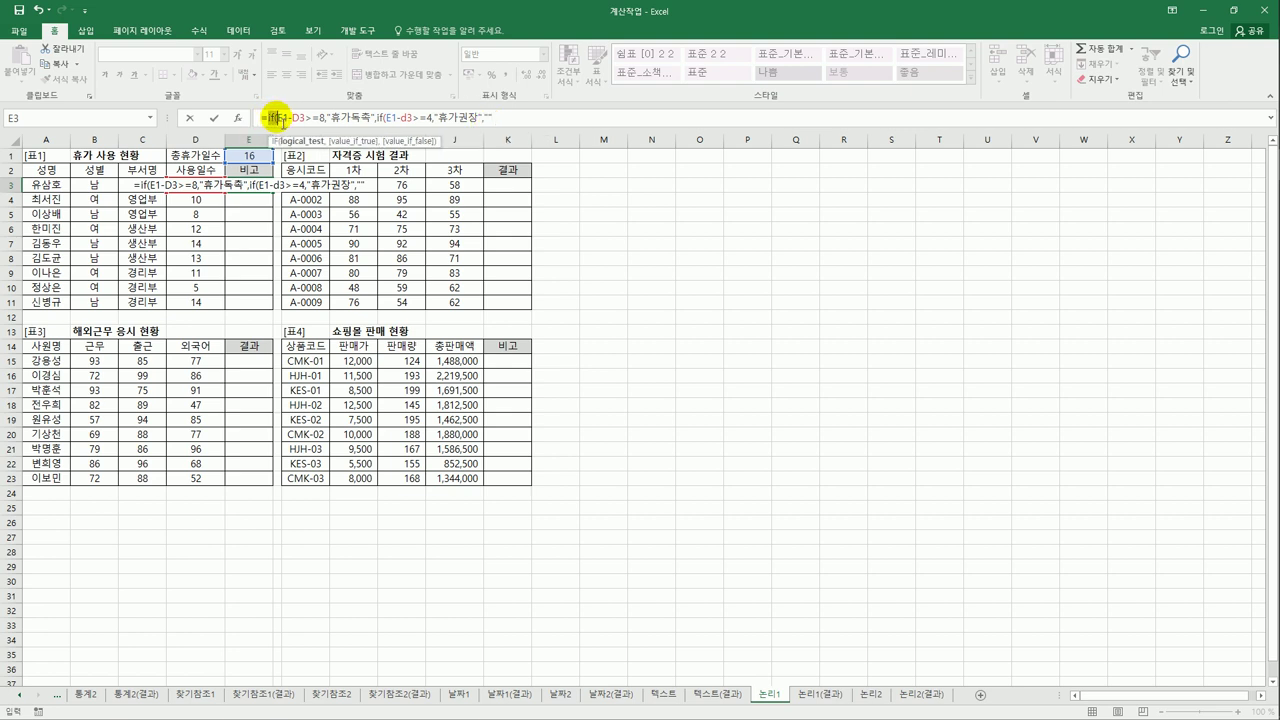
double_click(384, 119)
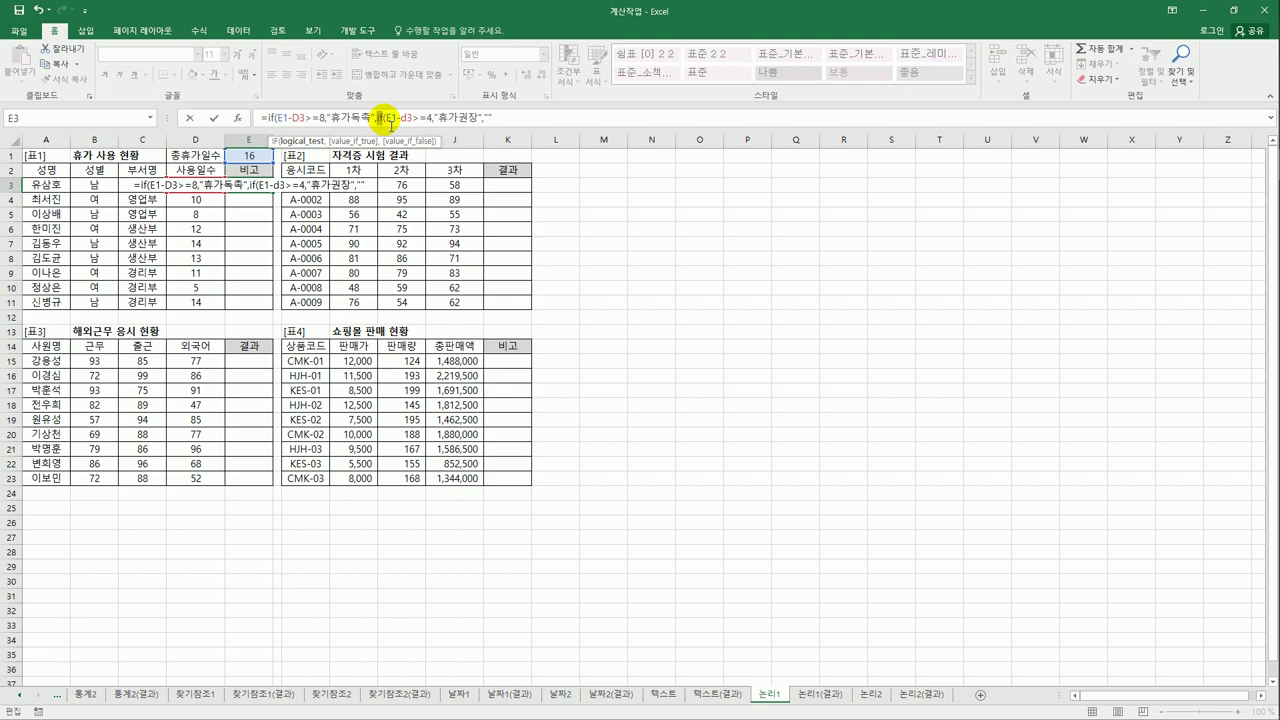
left_click(386, 120)
left_click(519, 126)
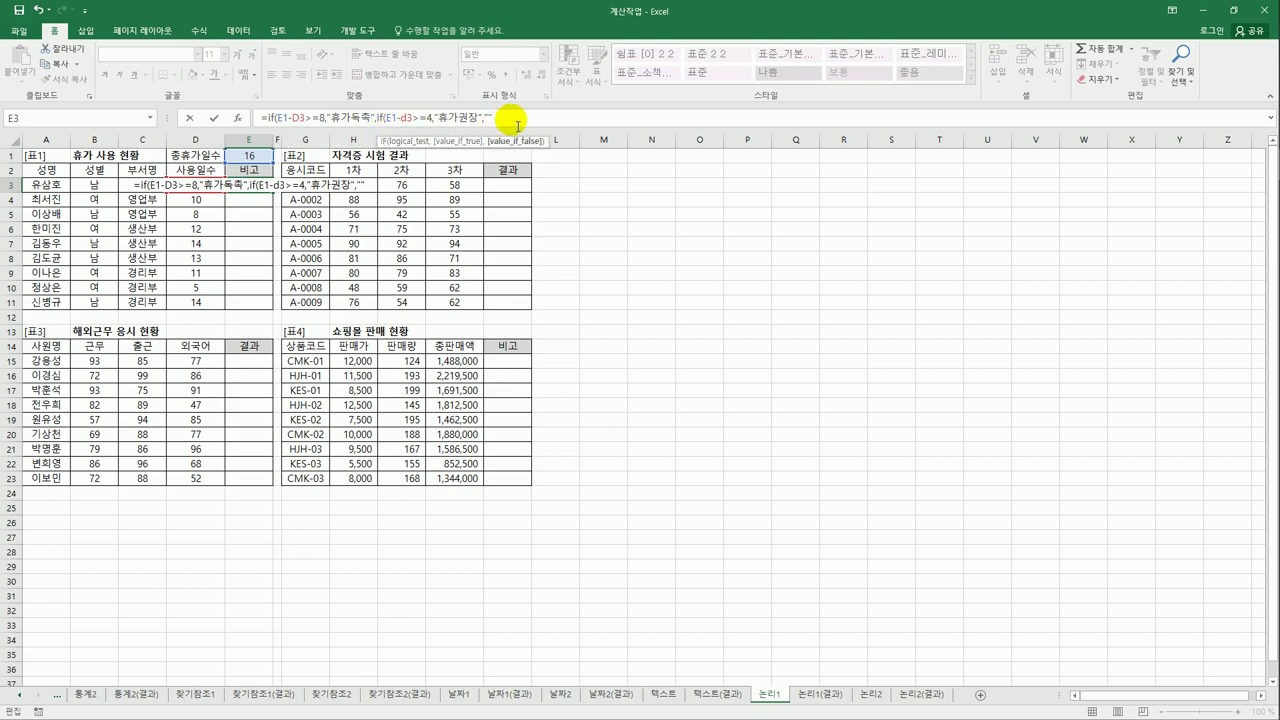
type("))")
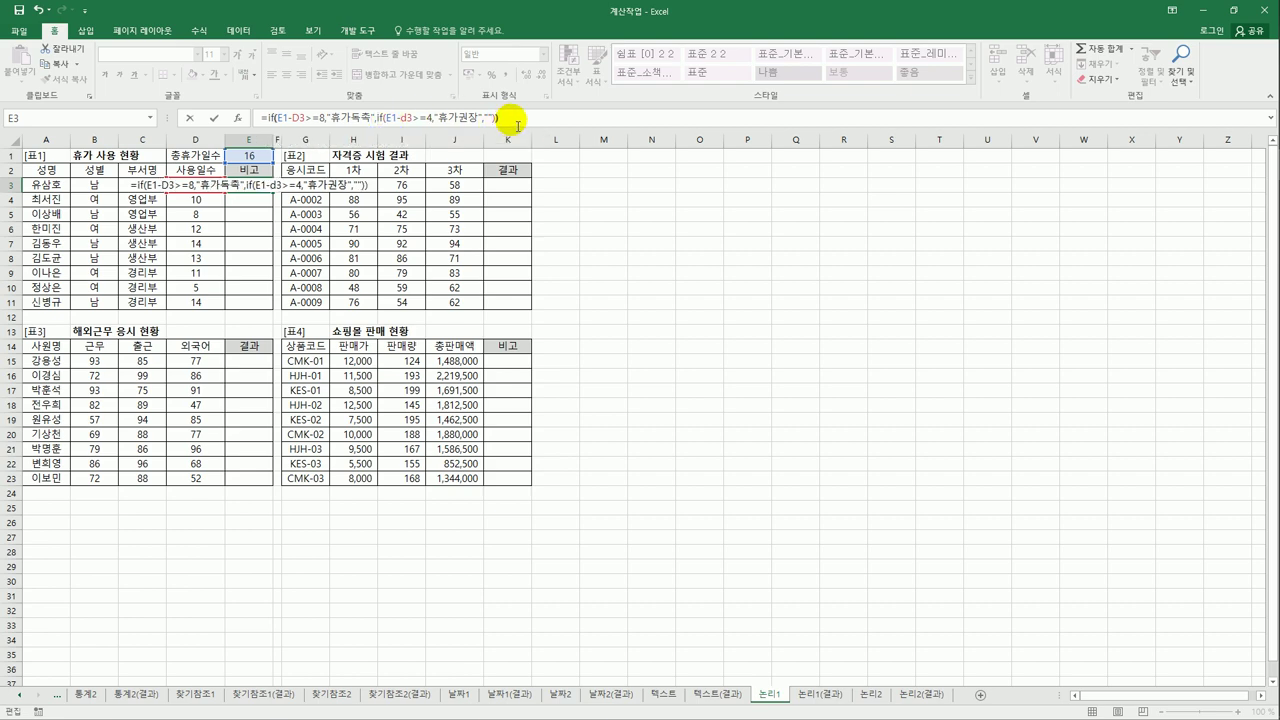
key("Return")
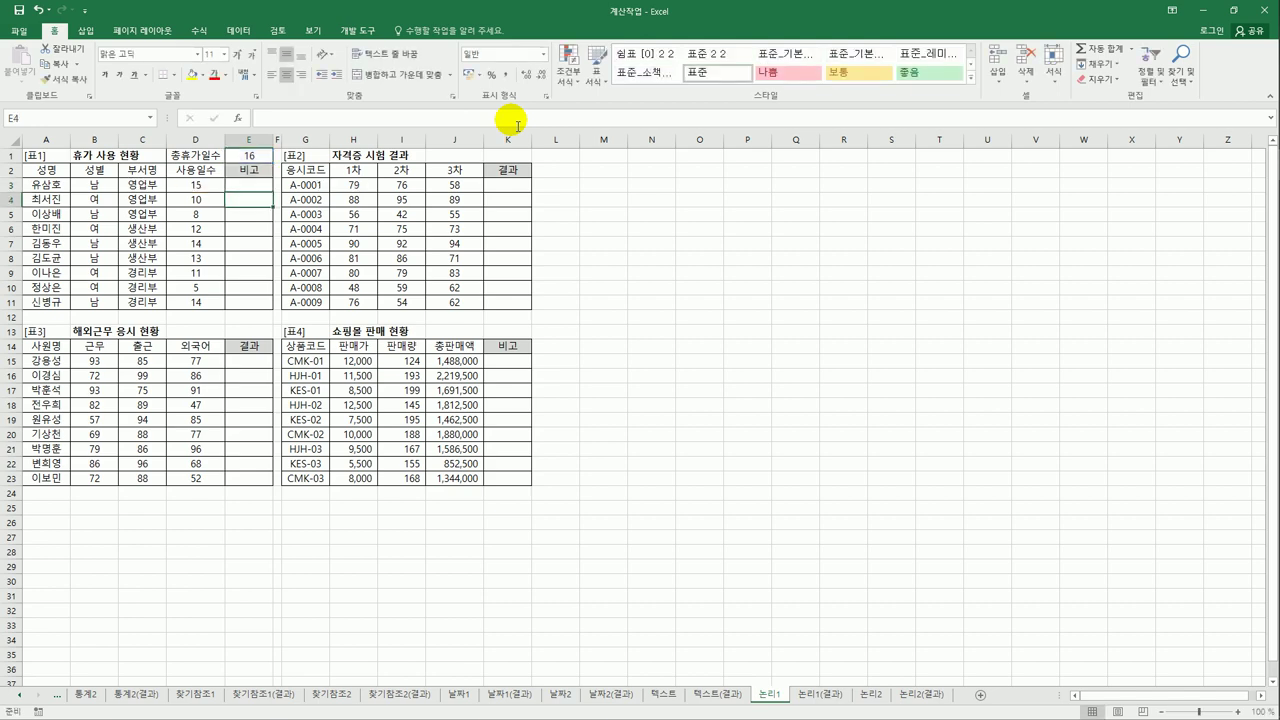
left_click(256, 184)
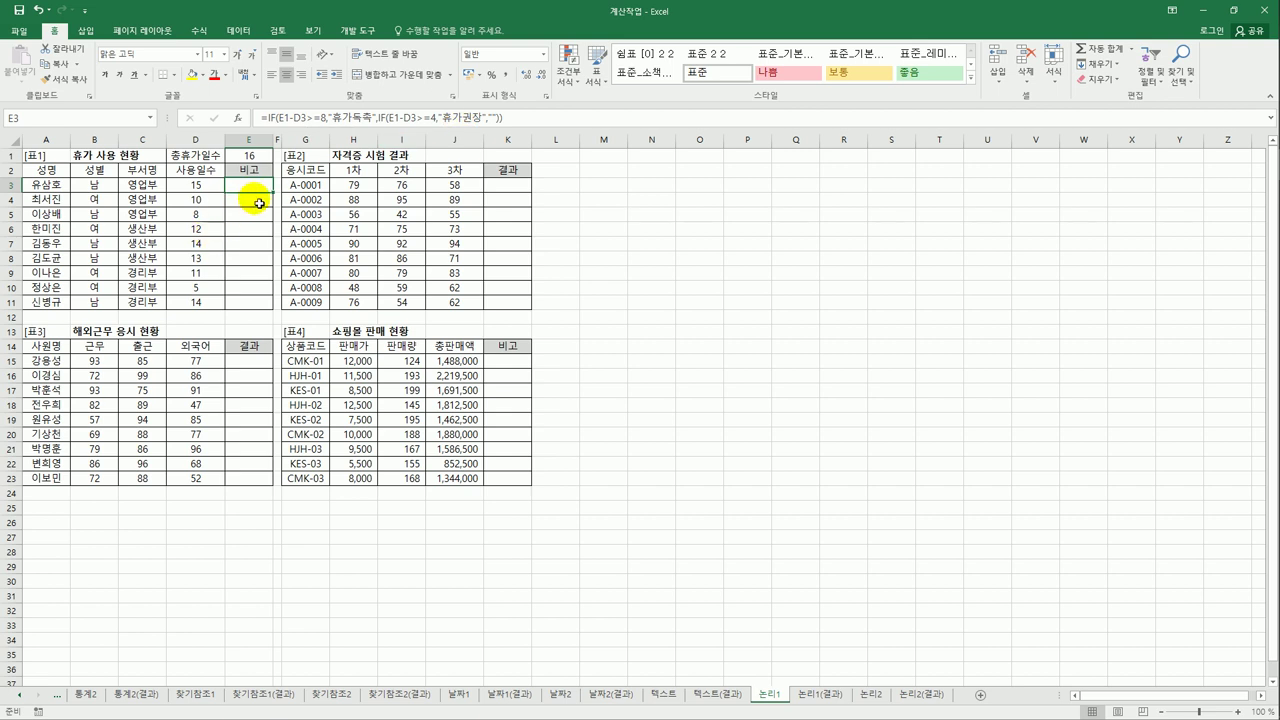
left_click_drag(271, 192, 271, 316)
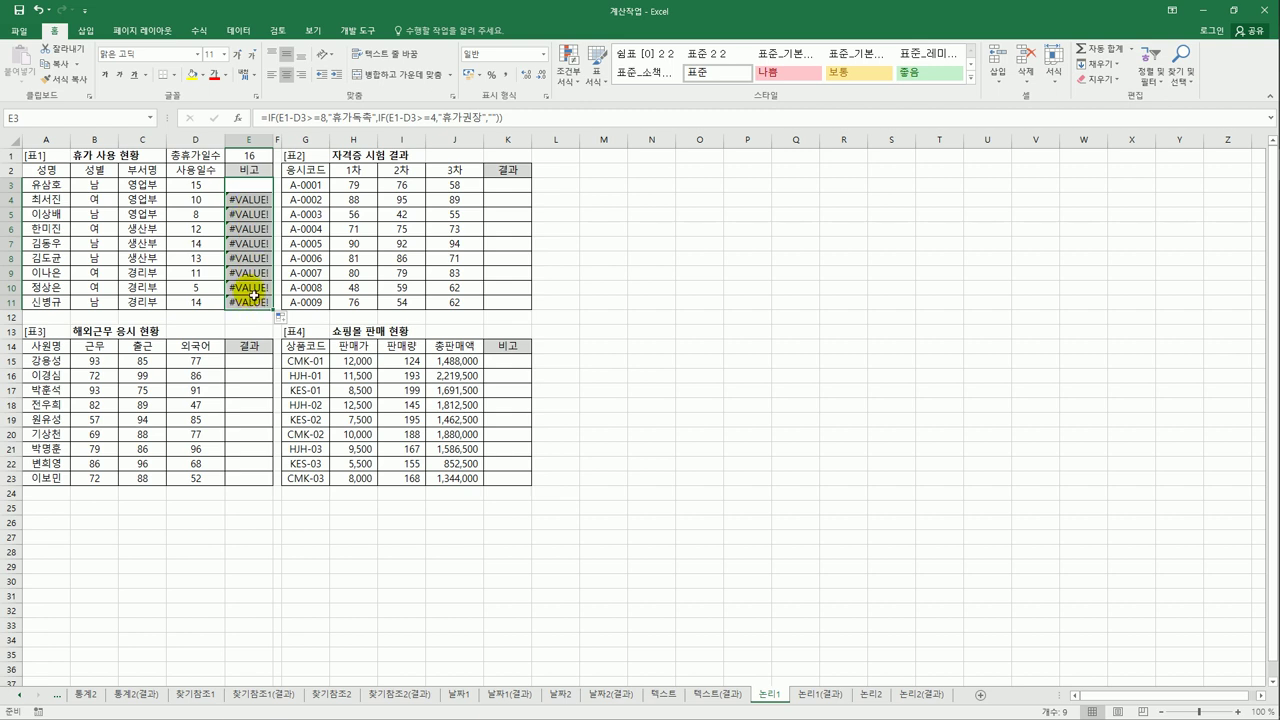
Step: Examine the cell references in E4's copied formula, and return to the original formula in E3
left_click(250, 200)
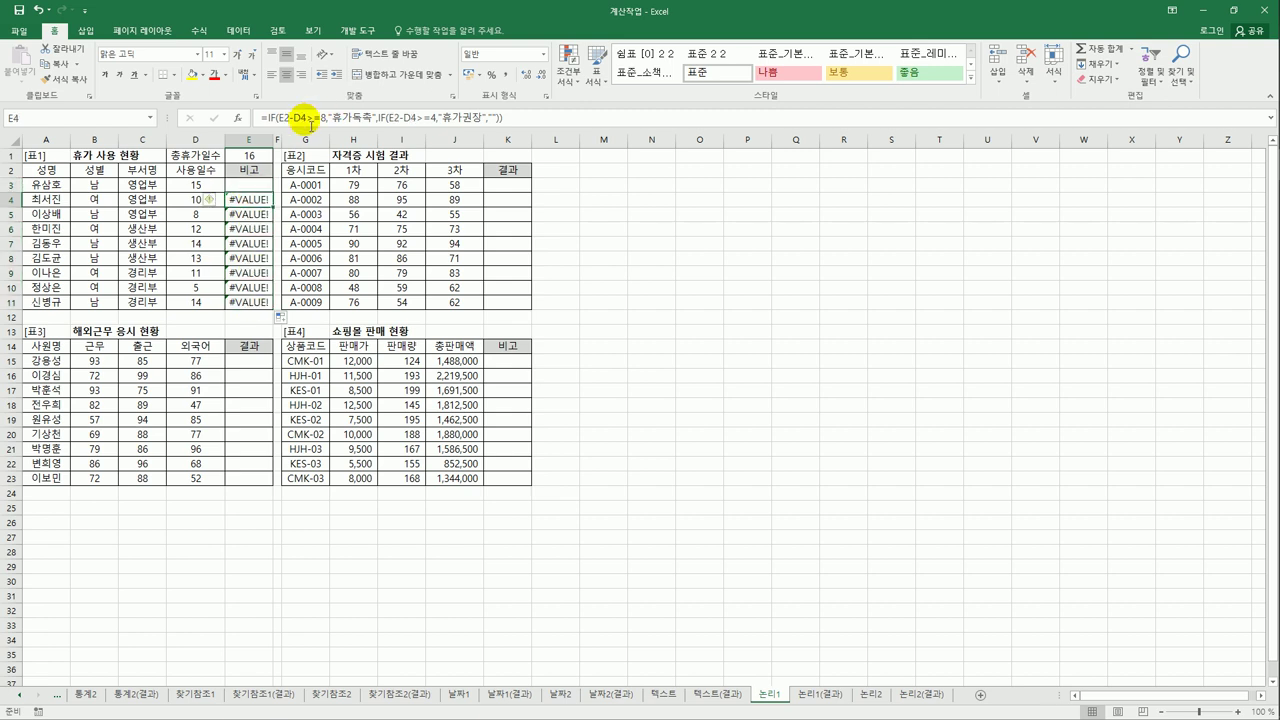
left_click(308, 118)
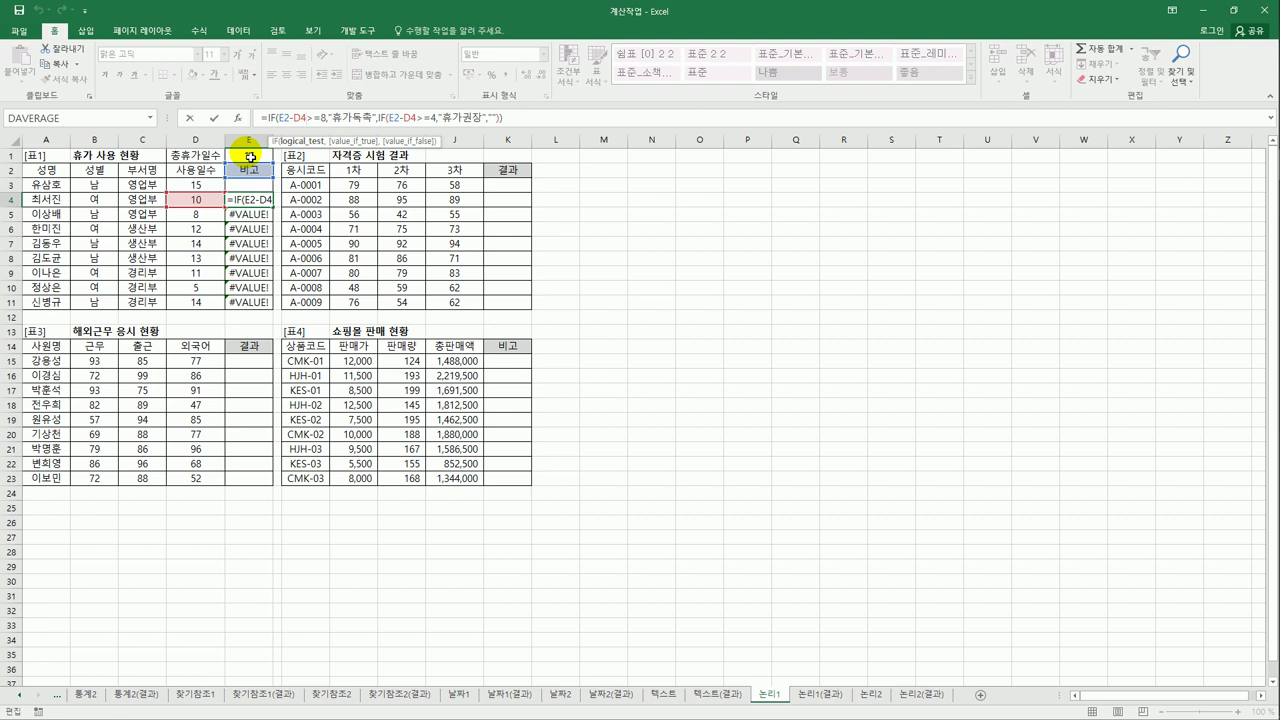
key("Escape")
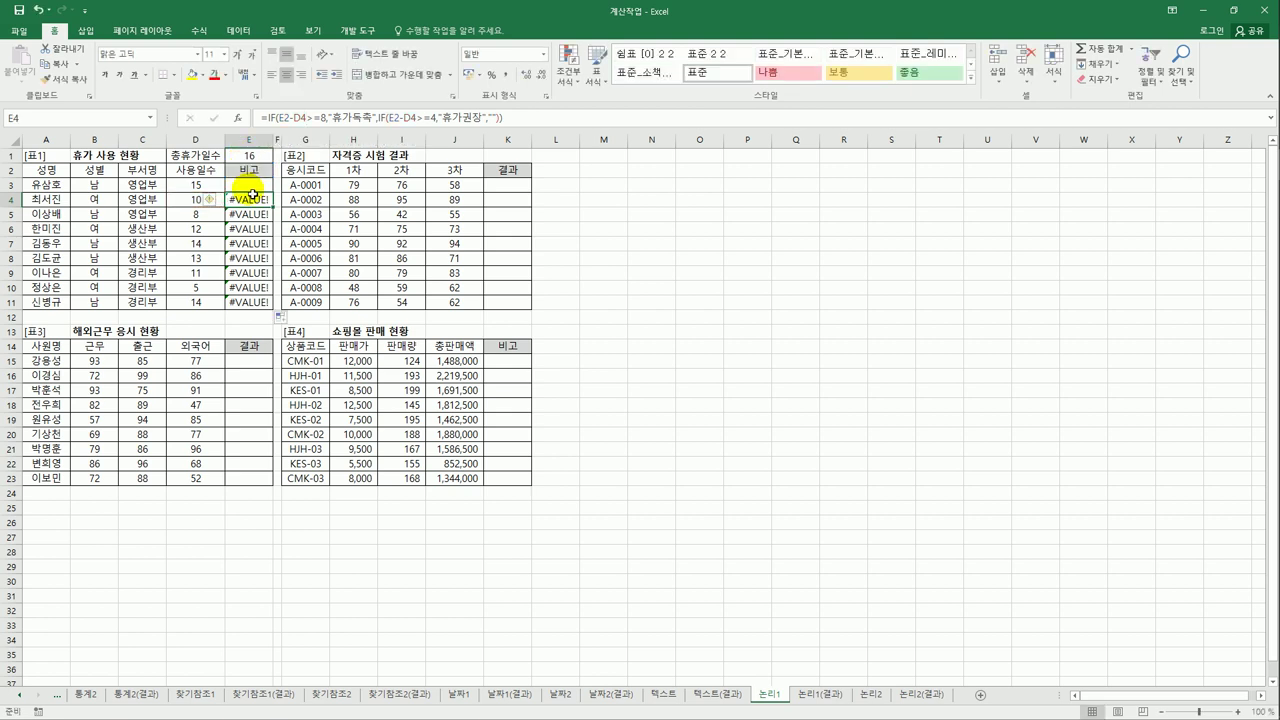
left_click(258, 185)
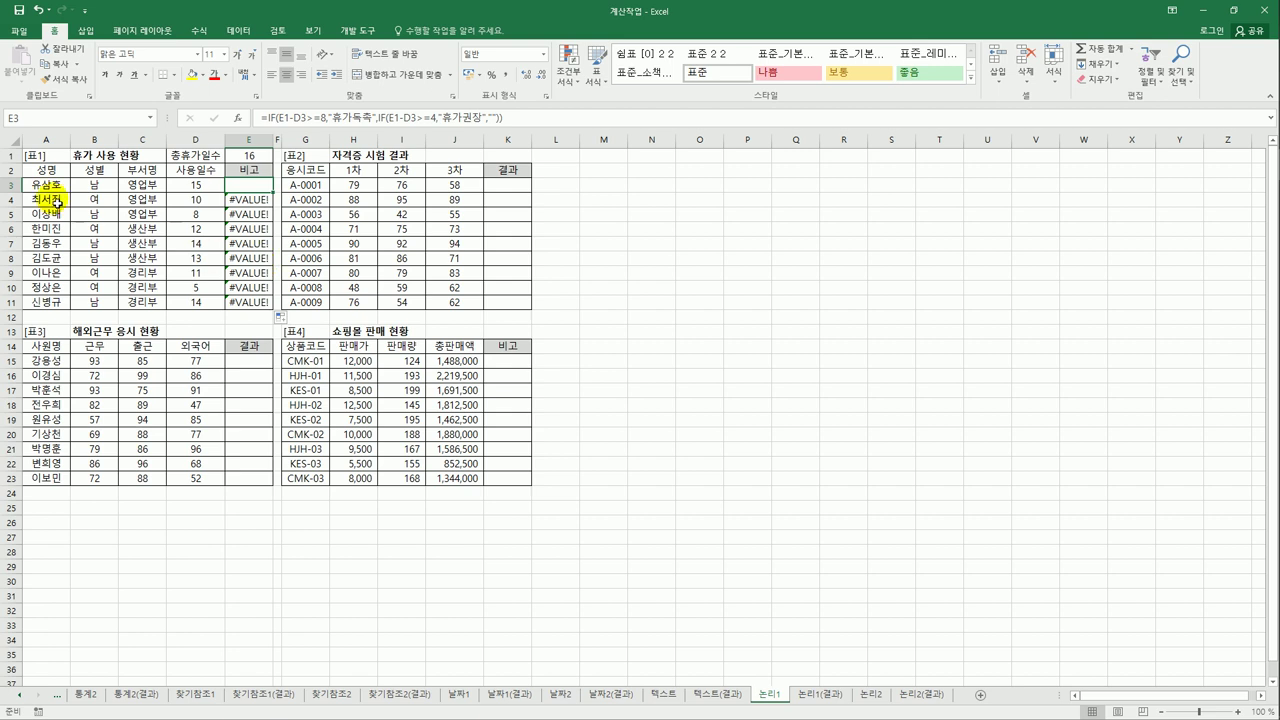
Step: Make both E1 references in E3's formula absolute as $E$1, and fill the corrected formula down through E11
left_click(286, 118)
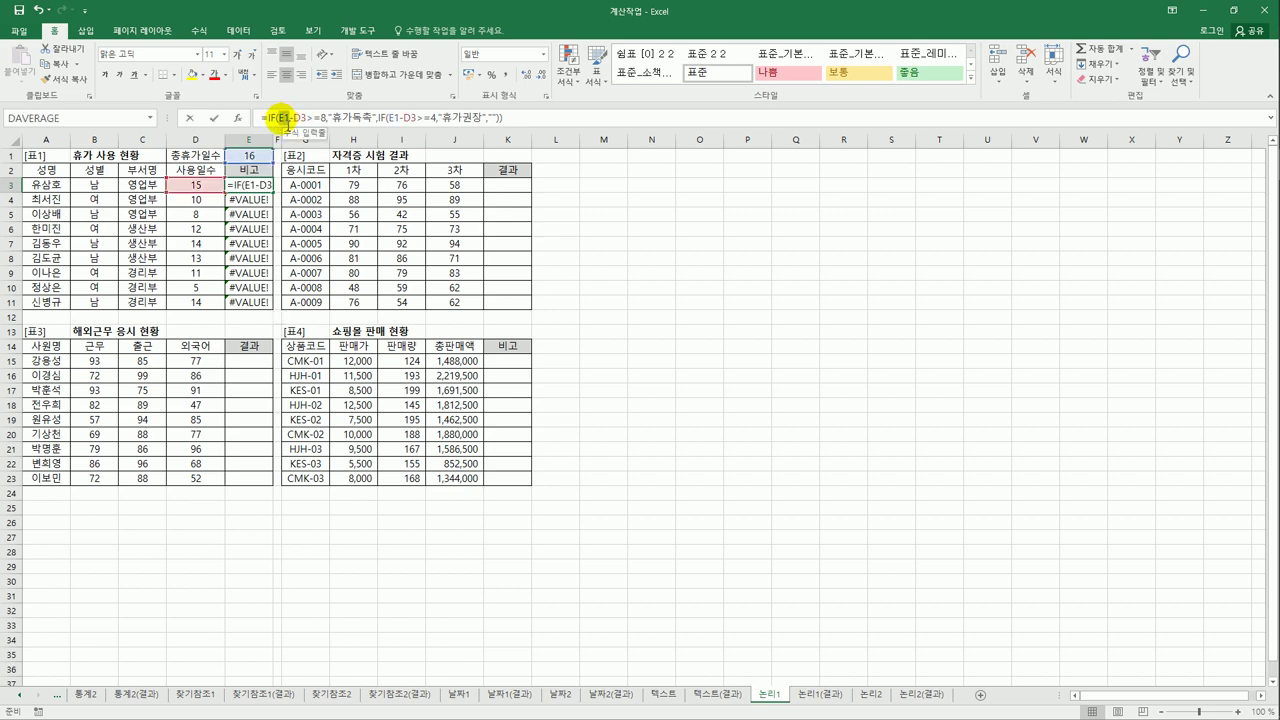
double_click(281, 118)
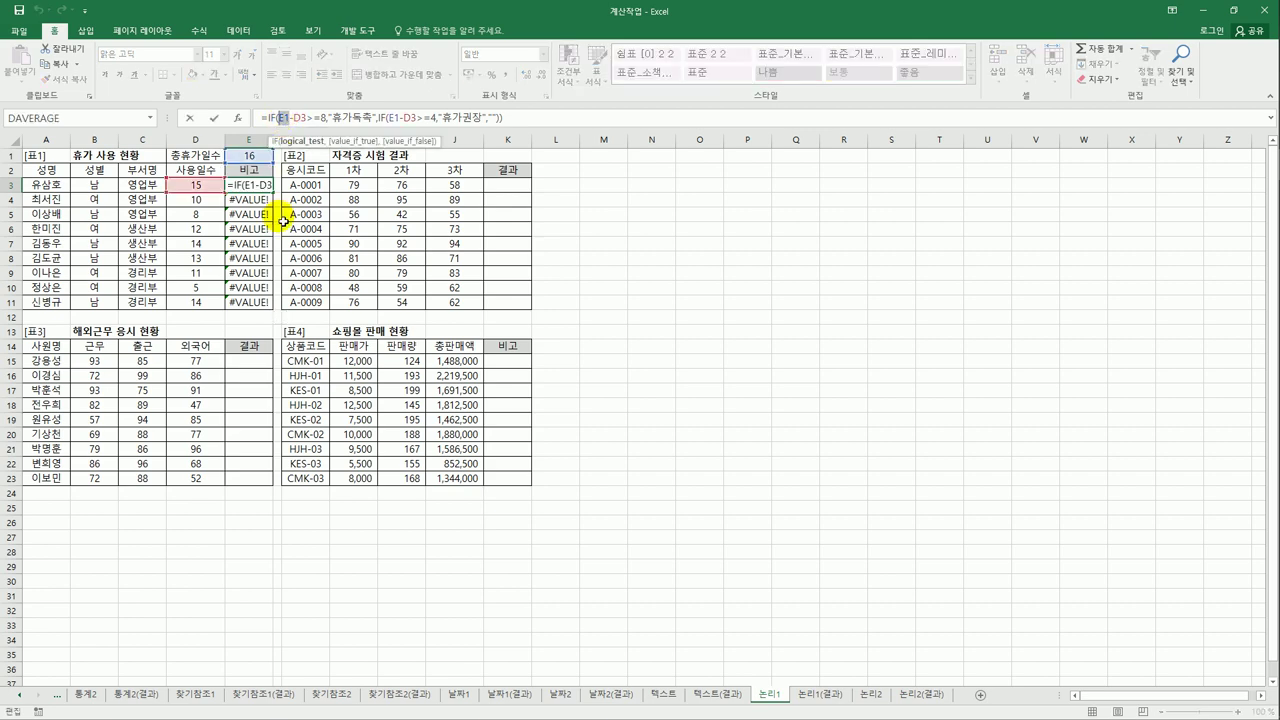
key("F4")
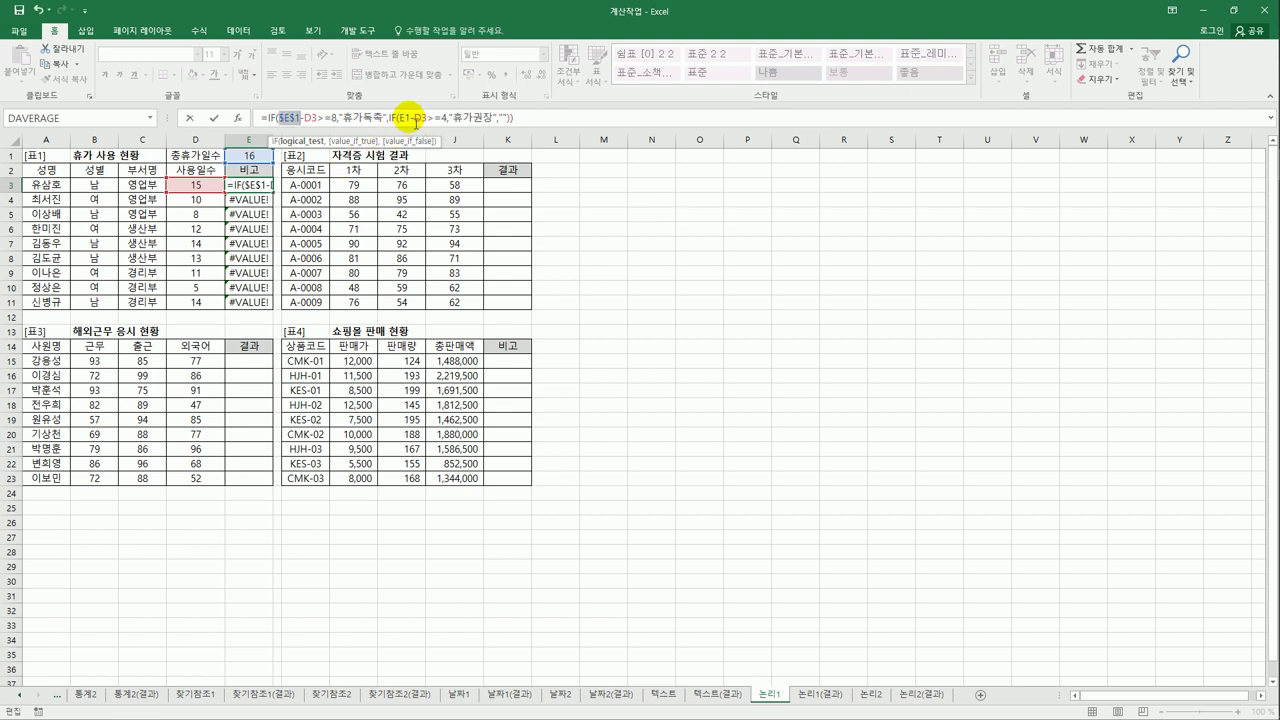
left_click(410, 120)
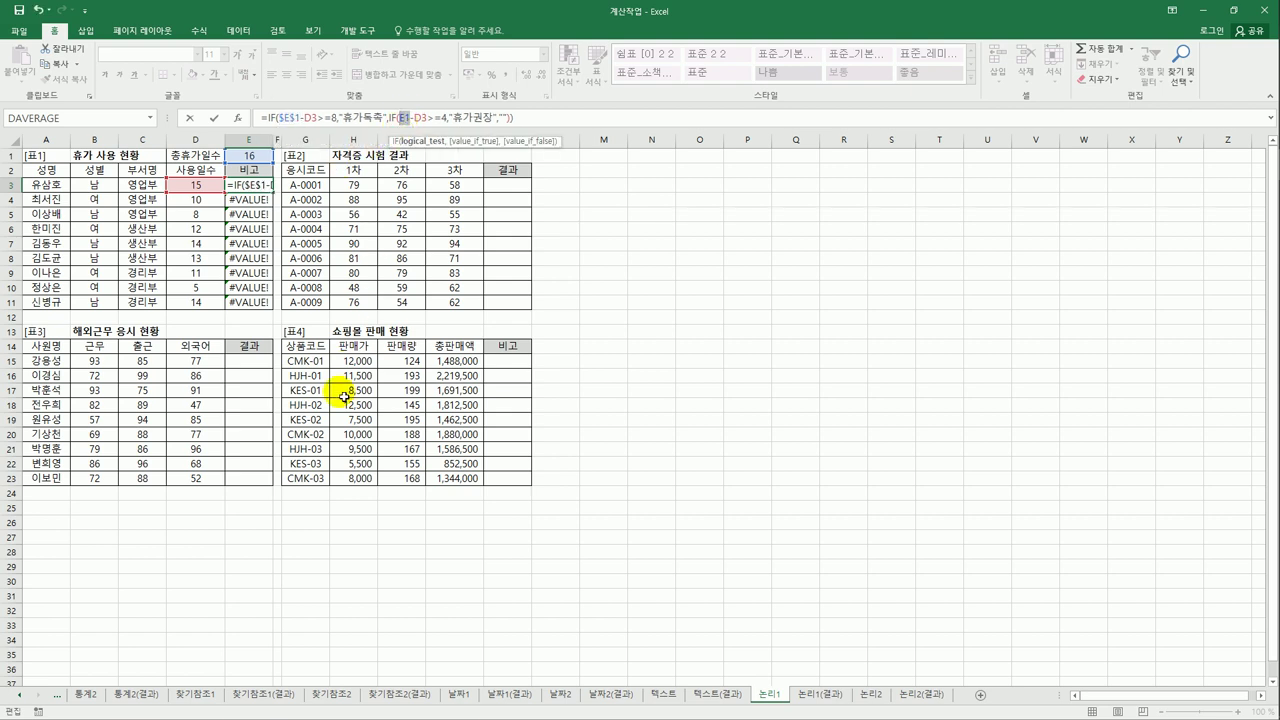
key("F4")
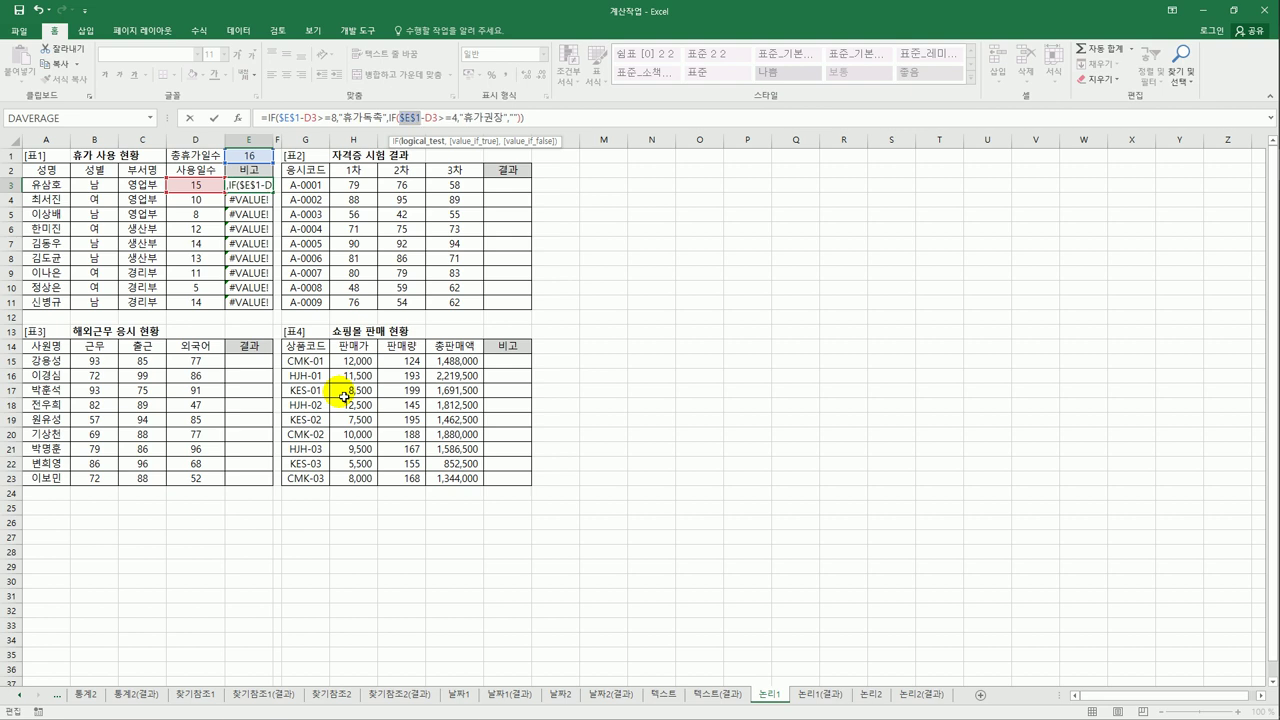
key("ctrl+Return")
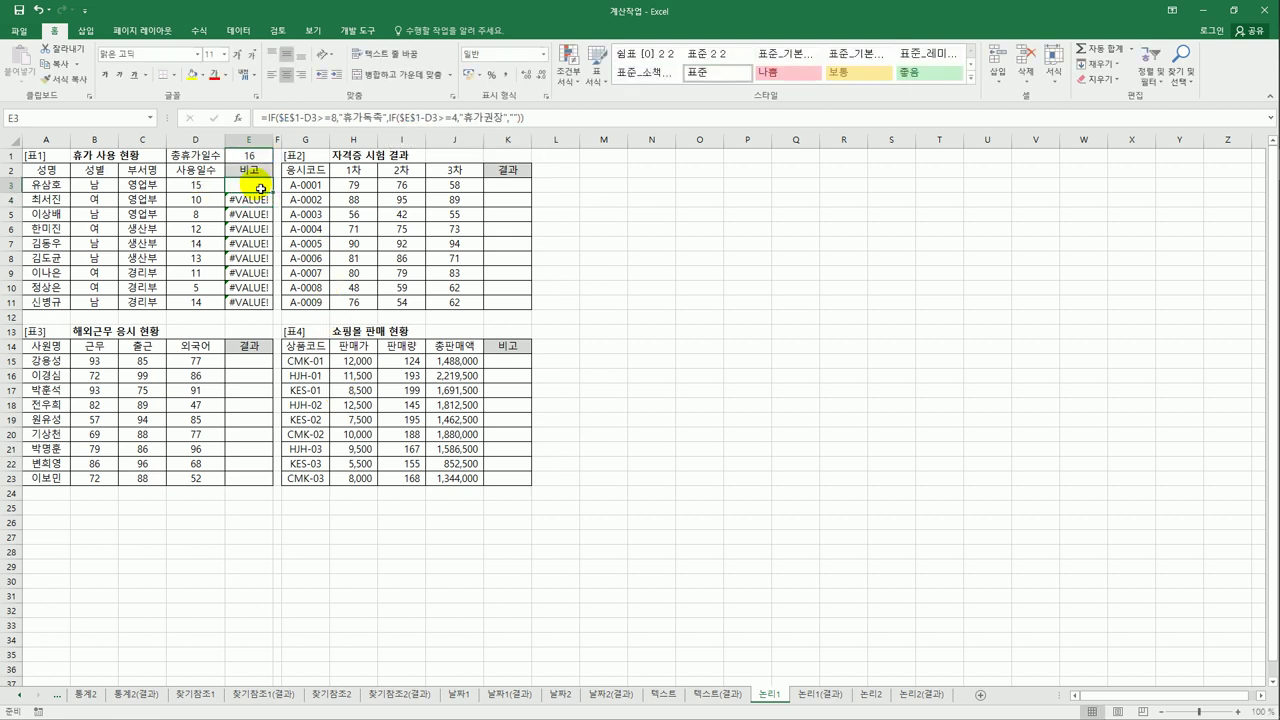
left_click_drag(270, 190, 268, 307)
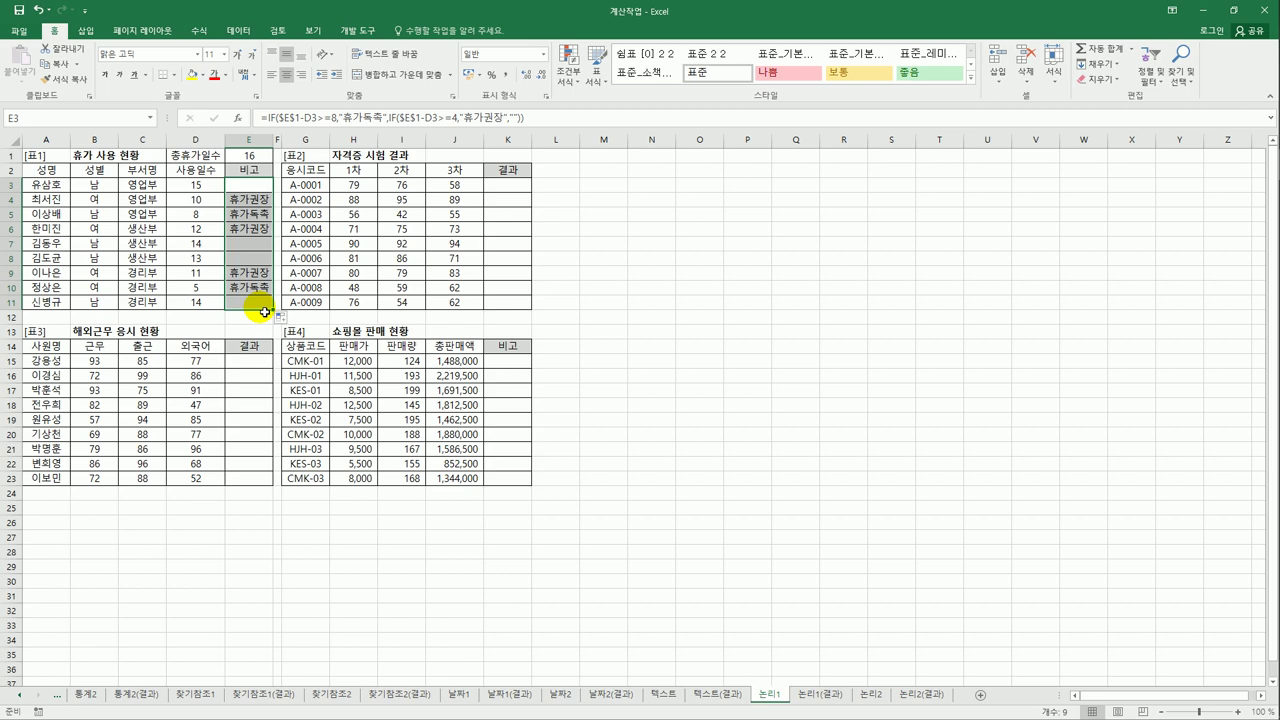
Step: Clear the formulas from E3:E11, and start a new IF function in E3 with its argument fields open beside table 1
left_click_drag(263, 312, 258, 189)
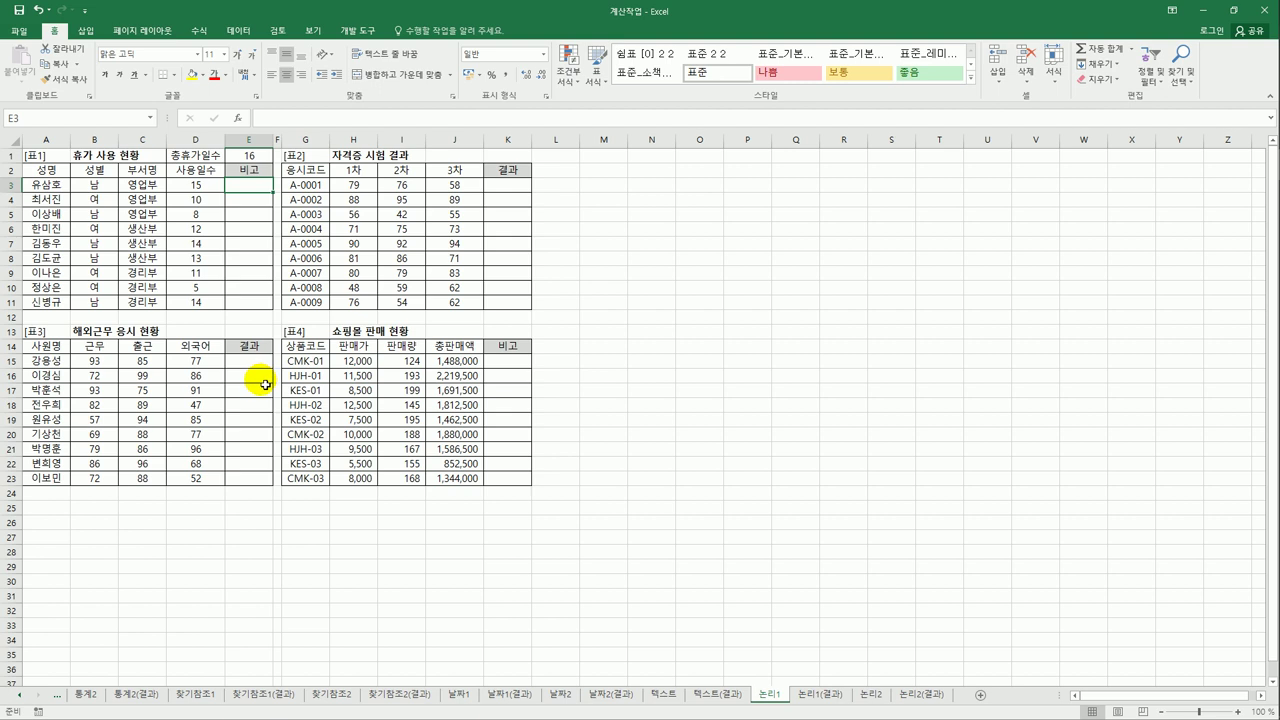
left_click(201, 32)
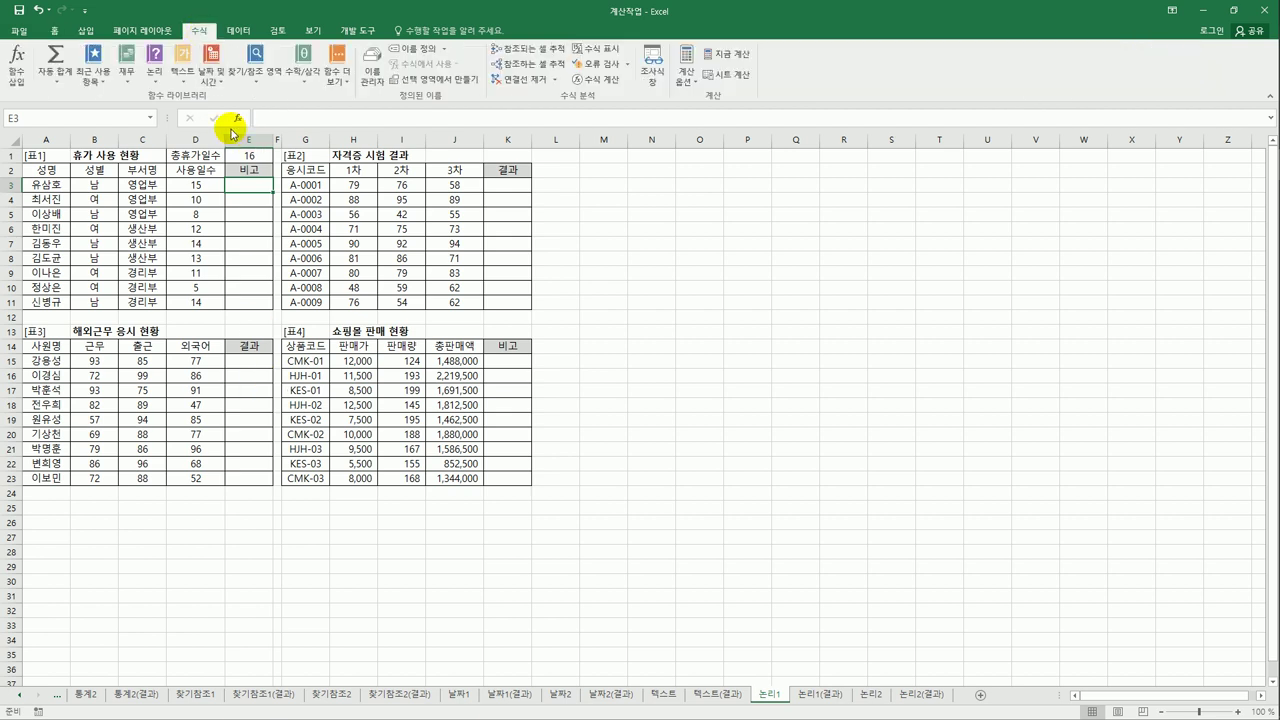
left_click(155, 80)
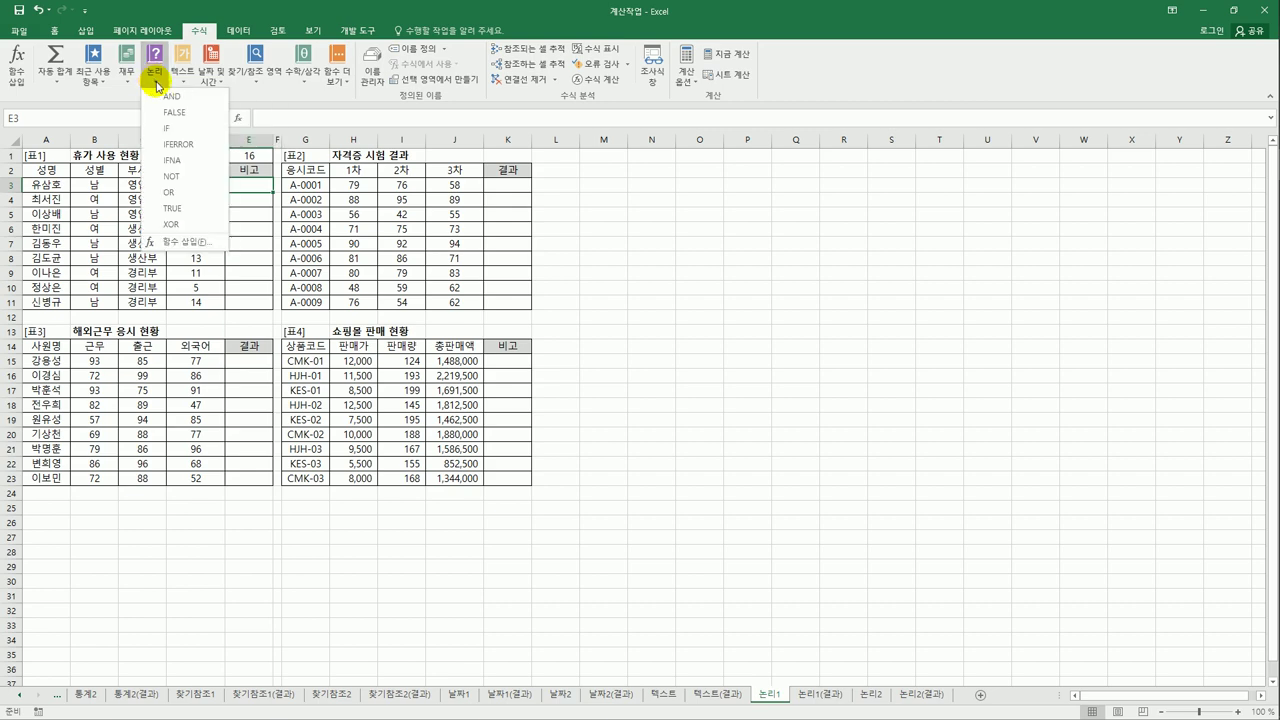
left_click(167, 128)
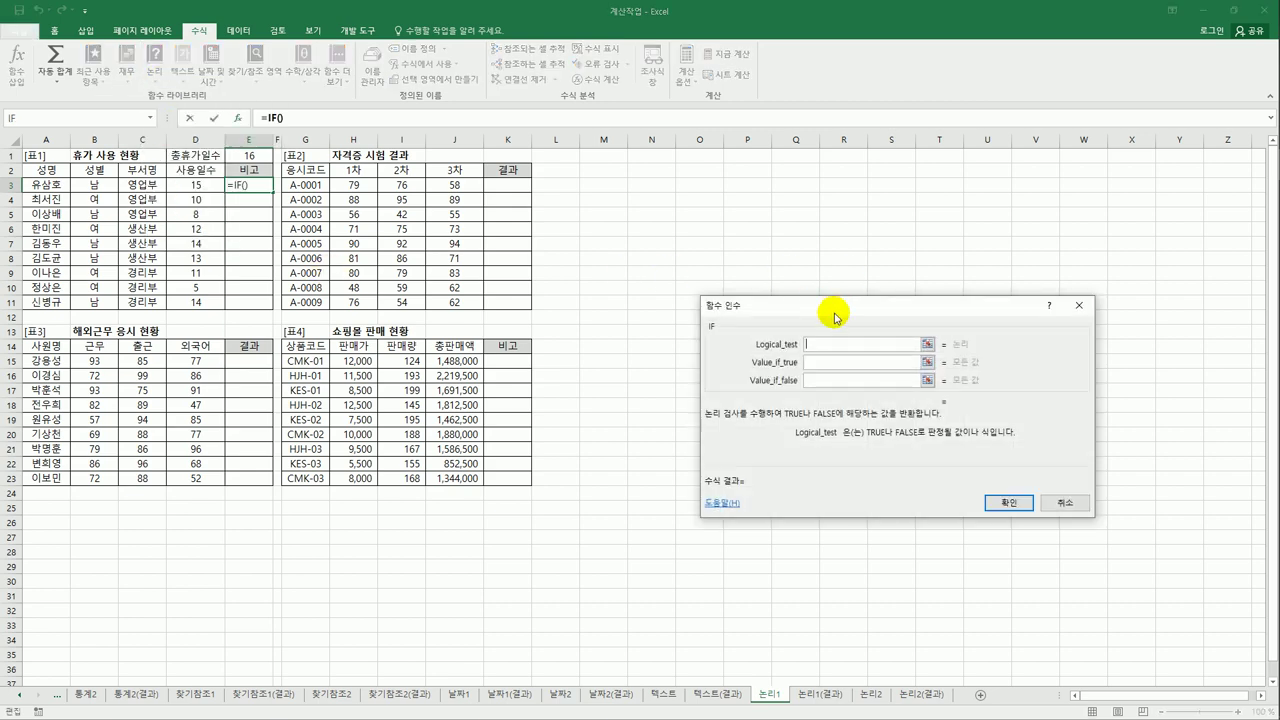
left_click_drag(838, 306, 478, 168)
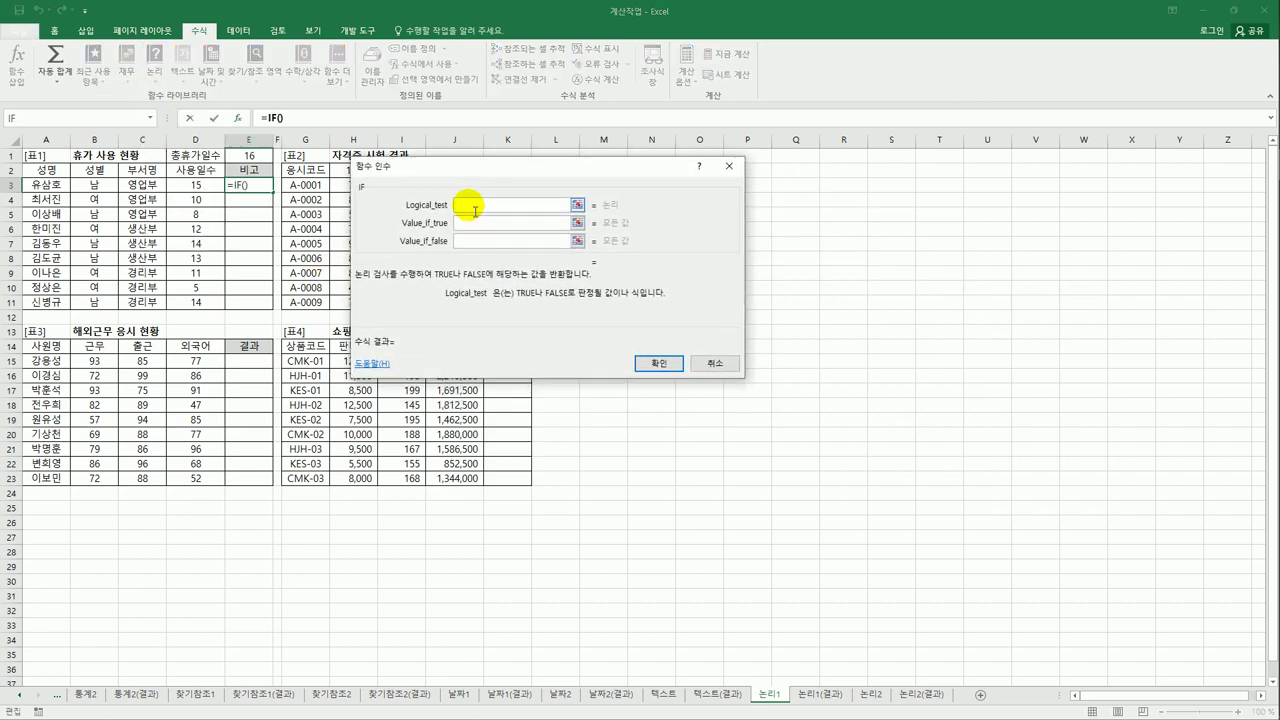
left_click(468, 223)
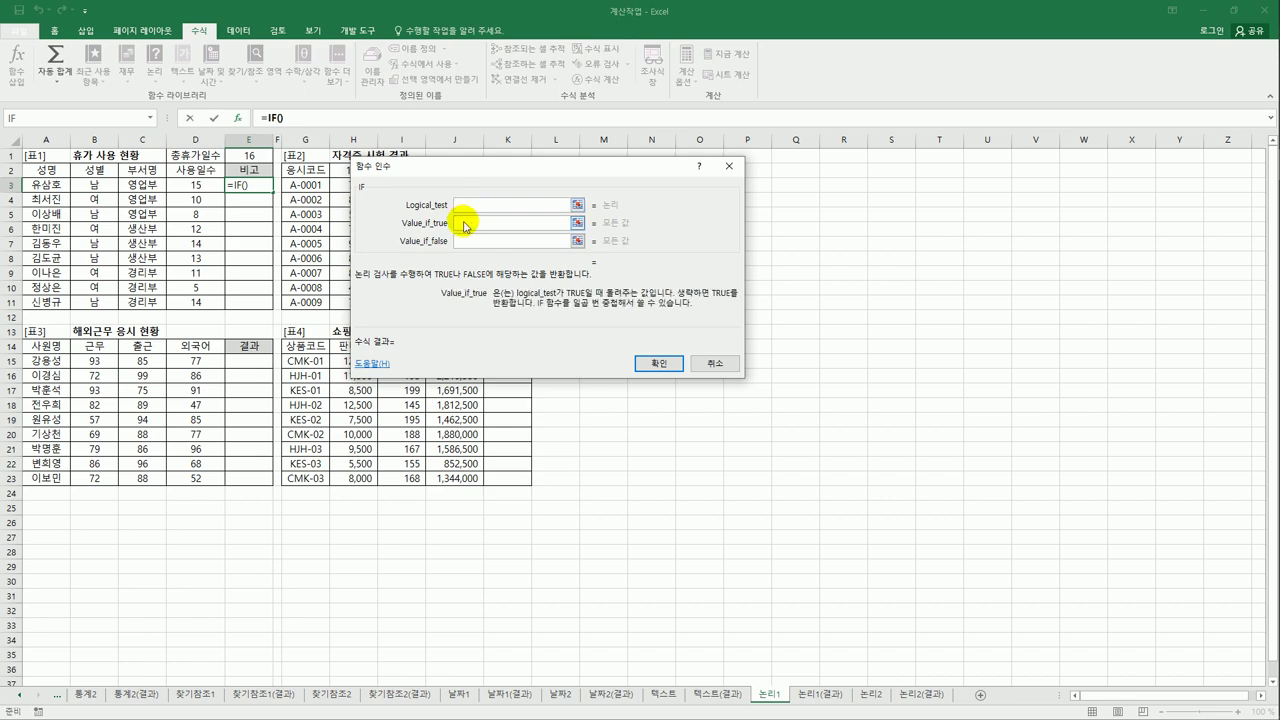
left_click(470, 241)
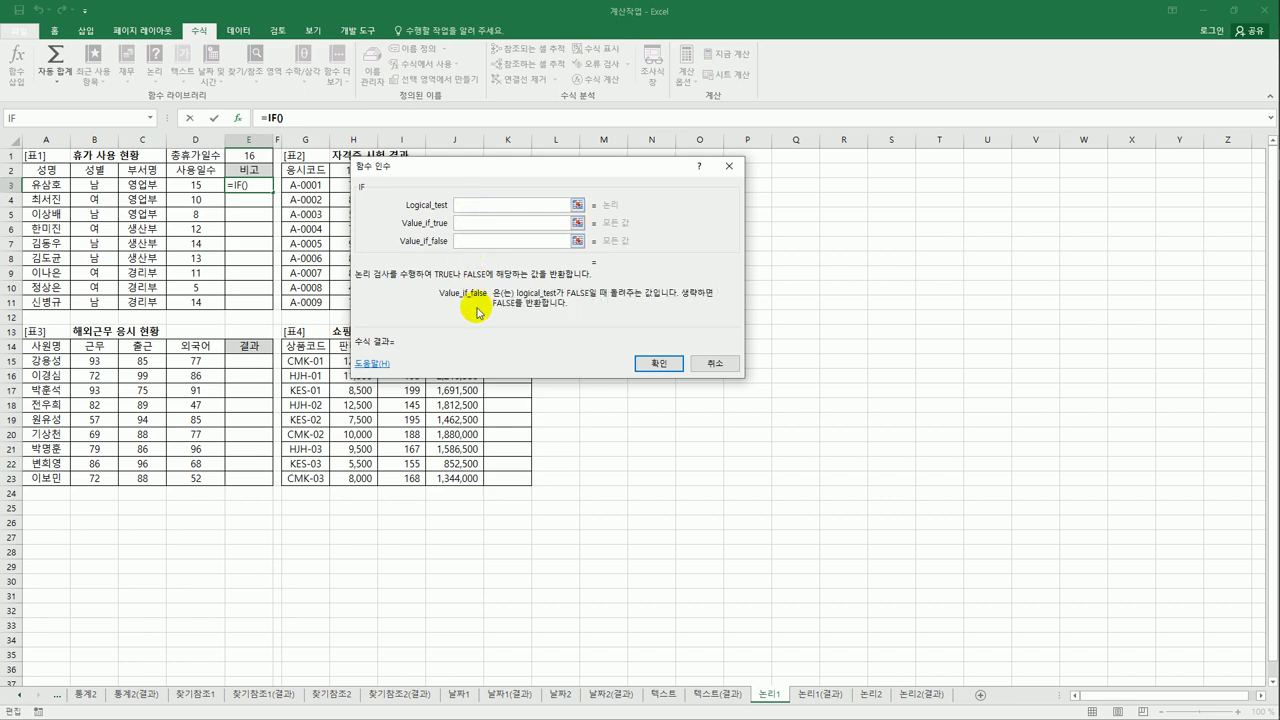
Step: Set the IF function's logical test to $E$1-D3>=8, with the total leave cell E1 as an absolute reference
left_click(468, 206)
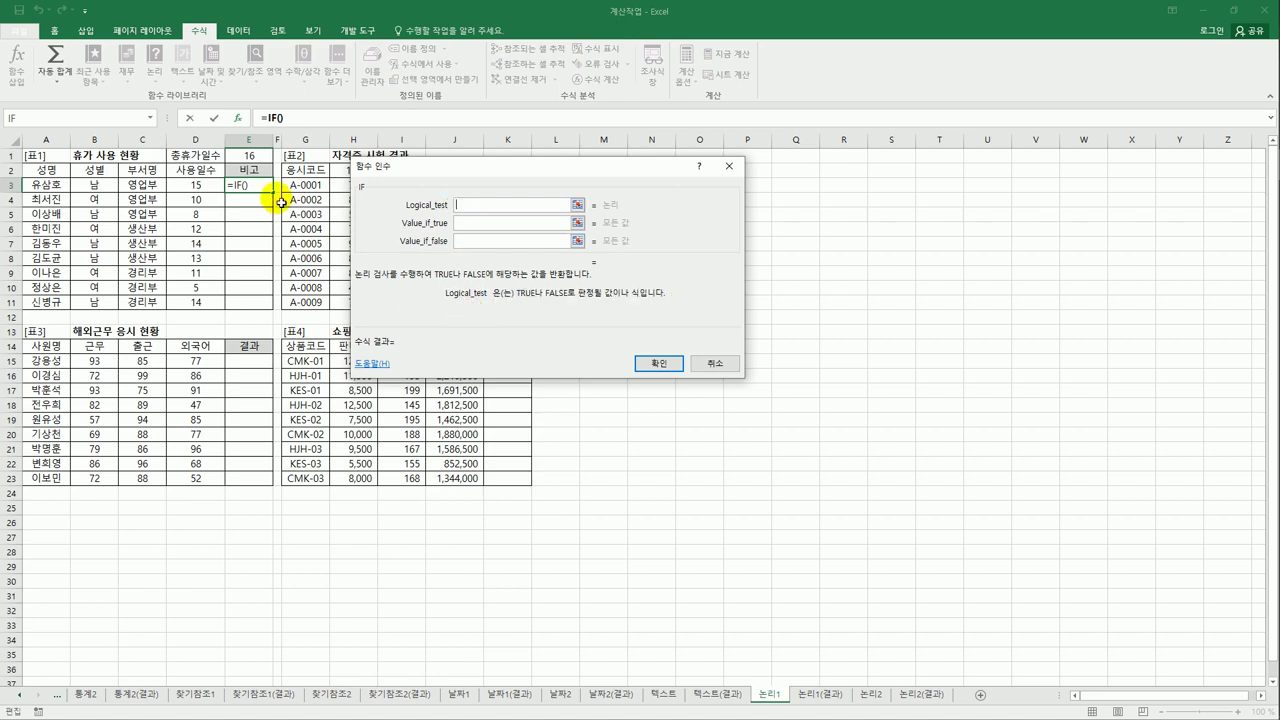
left_click(249, 156)
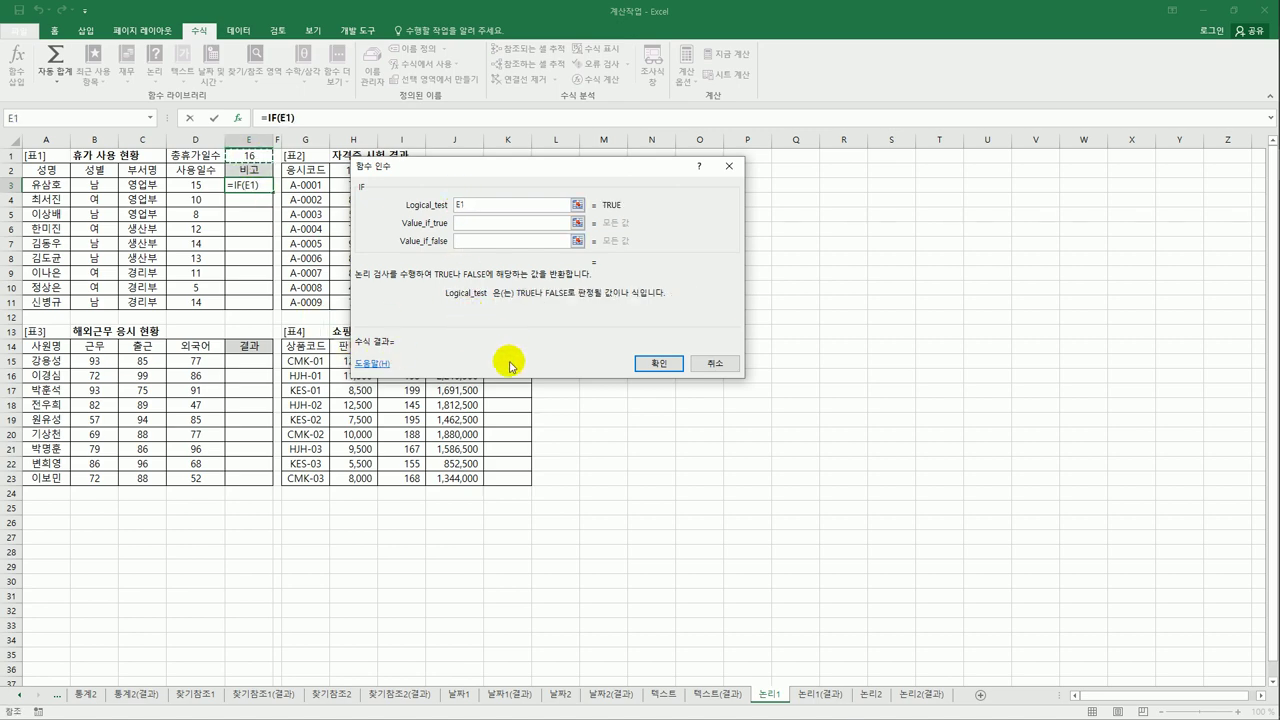
key("F4")
type("-")
left_click(203, 188)
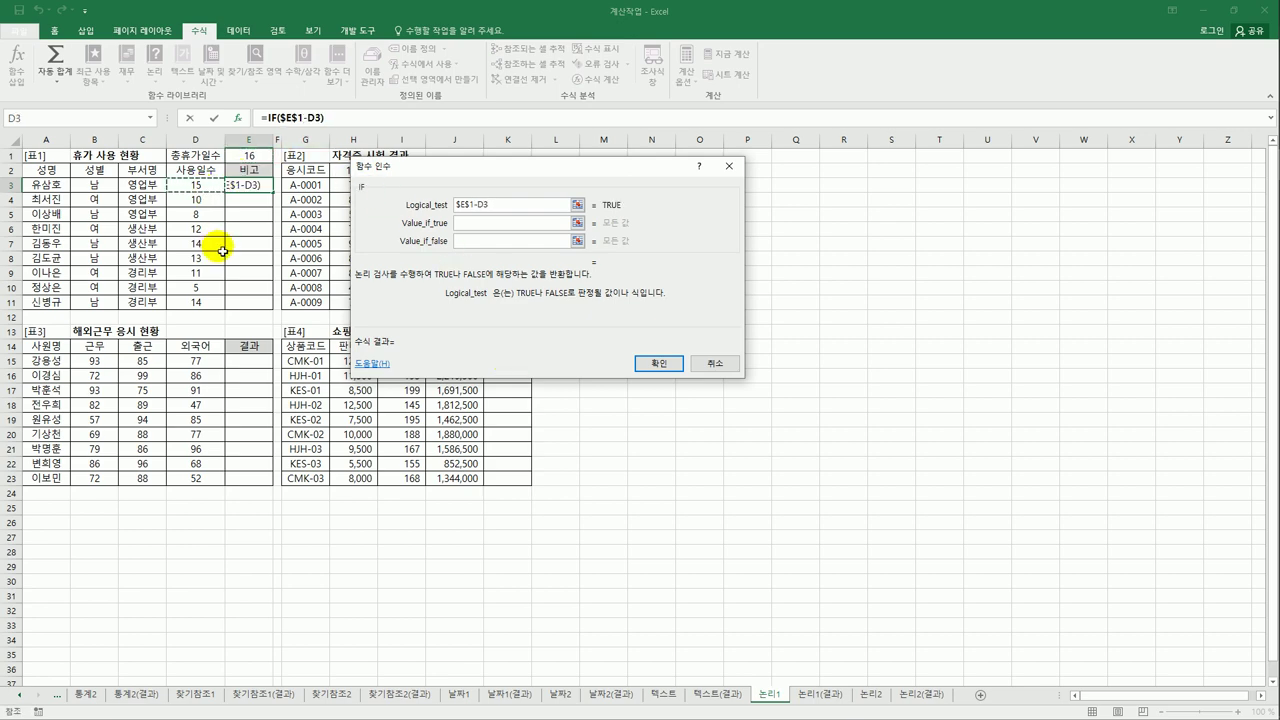
type(">=8")
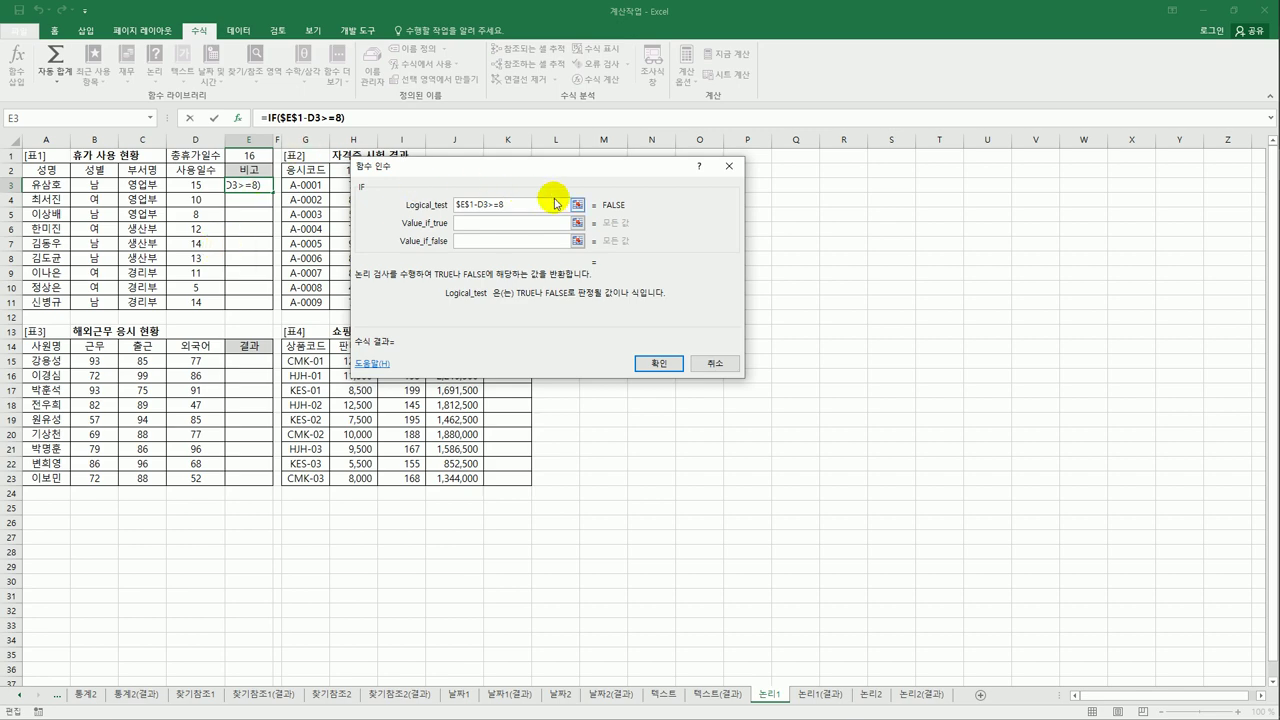
left_click_drag(531, 204, 446, 204)
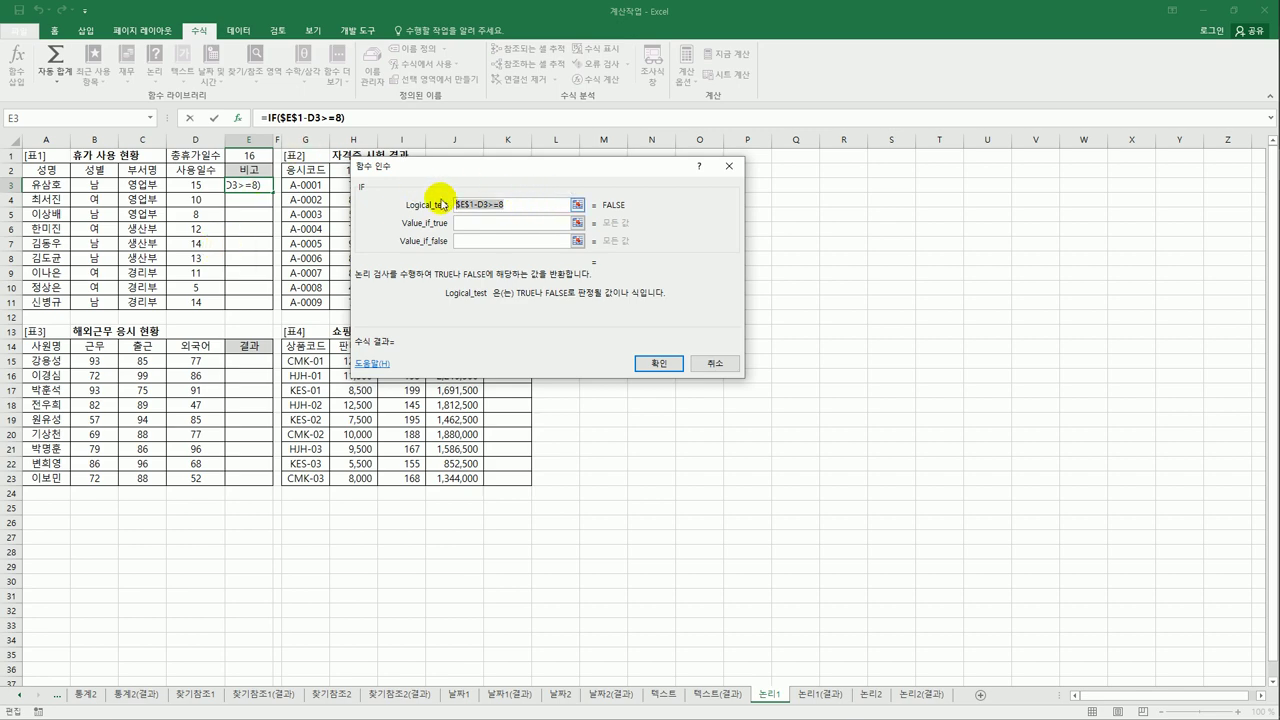
Step: Enter "휴가독촉" as the value the outer IF returns when its condition is true
left_click(460, 224)
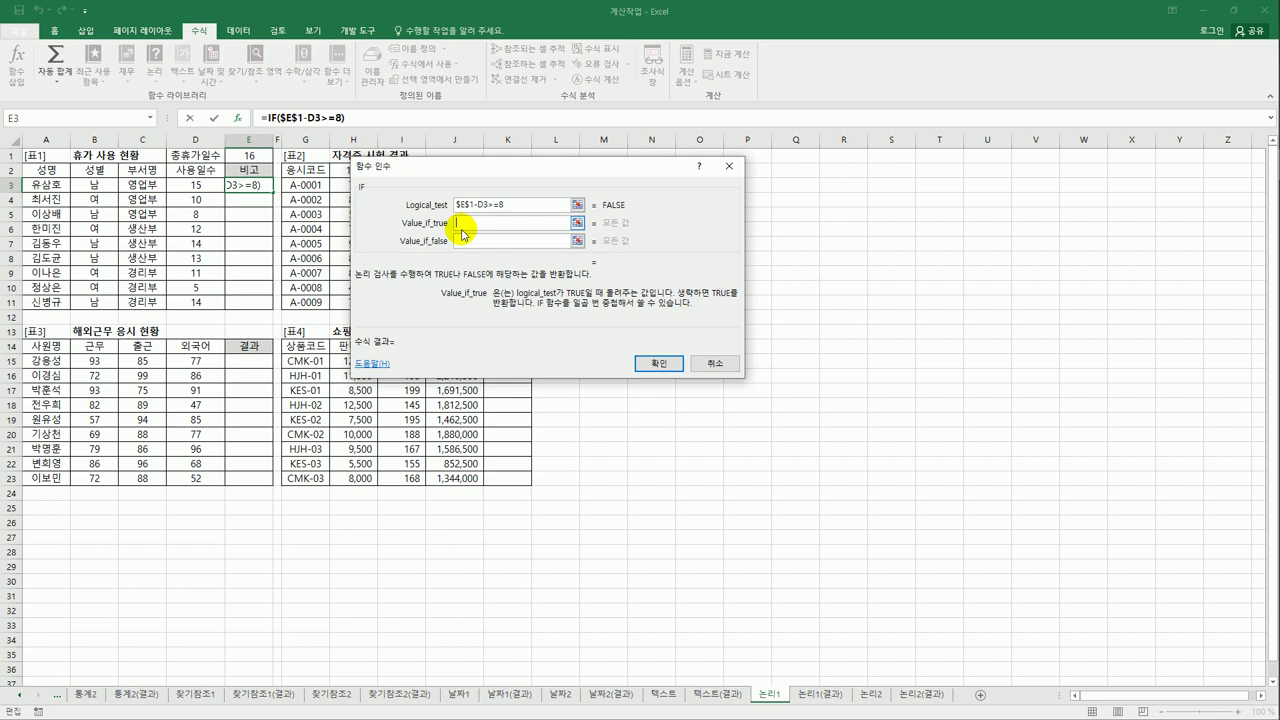
type("휴가독촉")
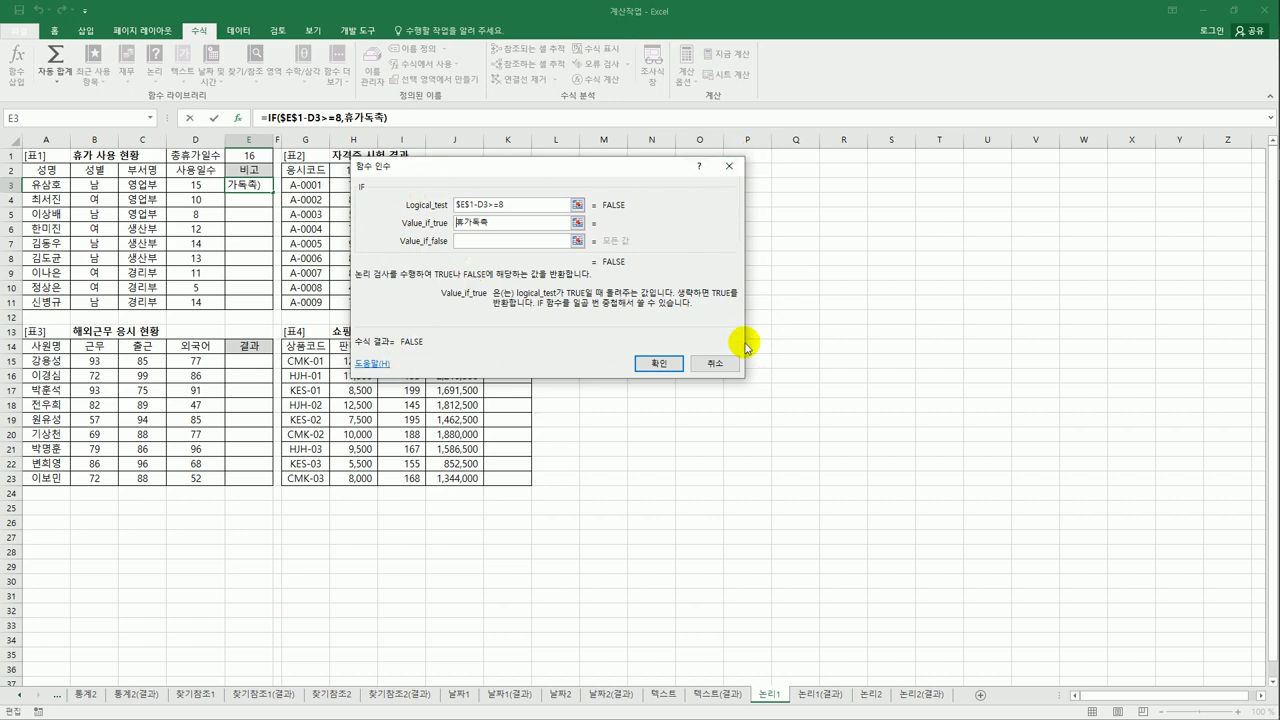
left_click_drag(489, 226, 444, 222)
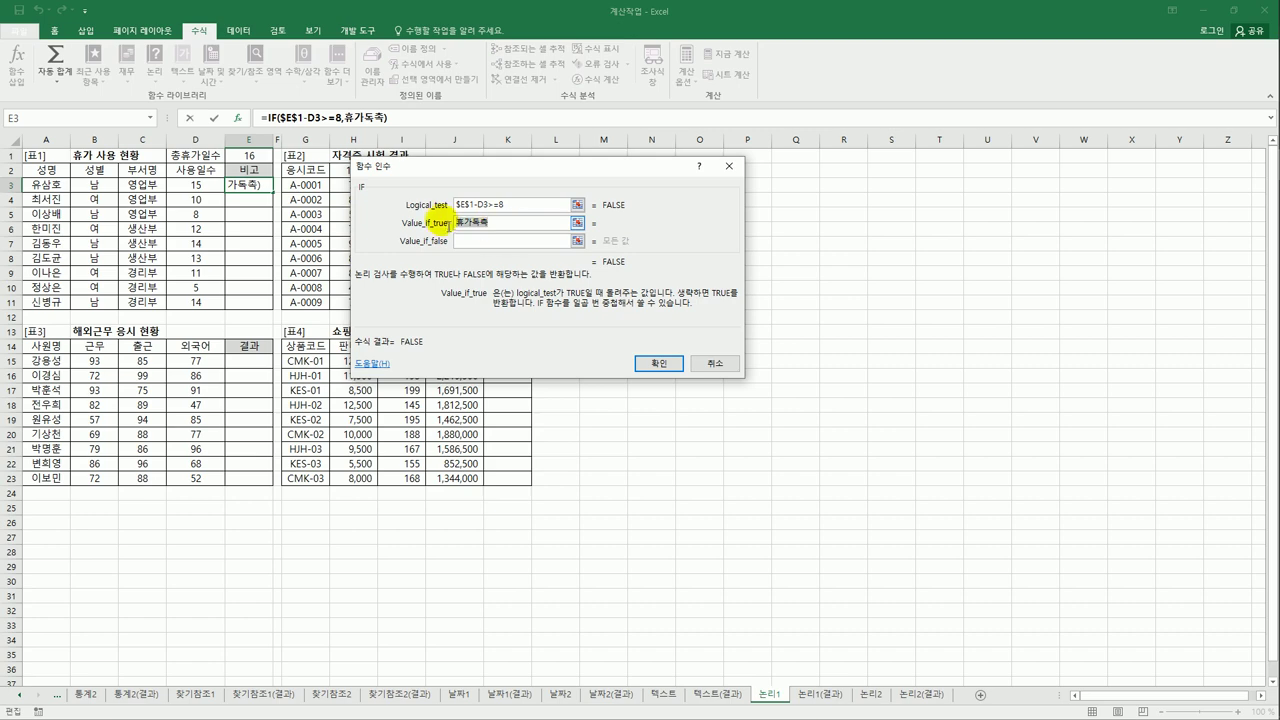
left_click(485, 242)
left_click(485, 243)
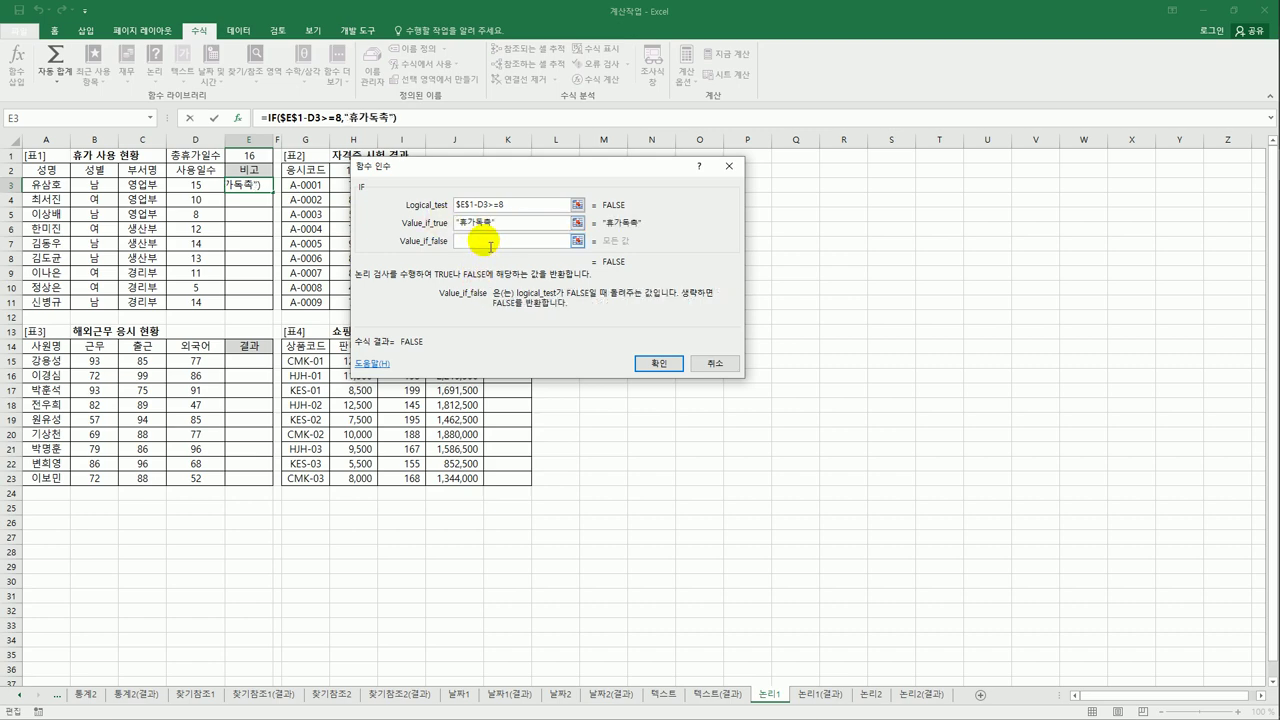
left_click(490, 222)
left_click(493, 241)
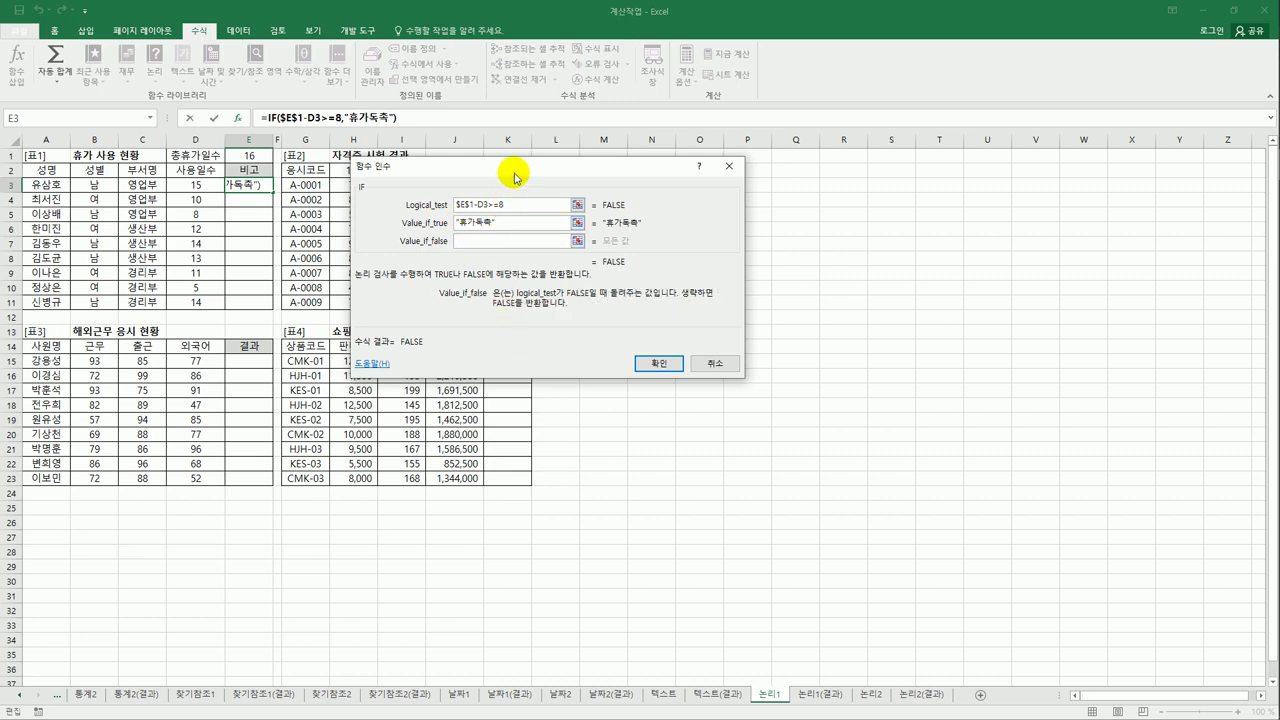
Step: Nest a second IF function as the outer IF's false value, with the logical test $E$1-D3>=4
left_click_drag(517, 177, 706, 185)
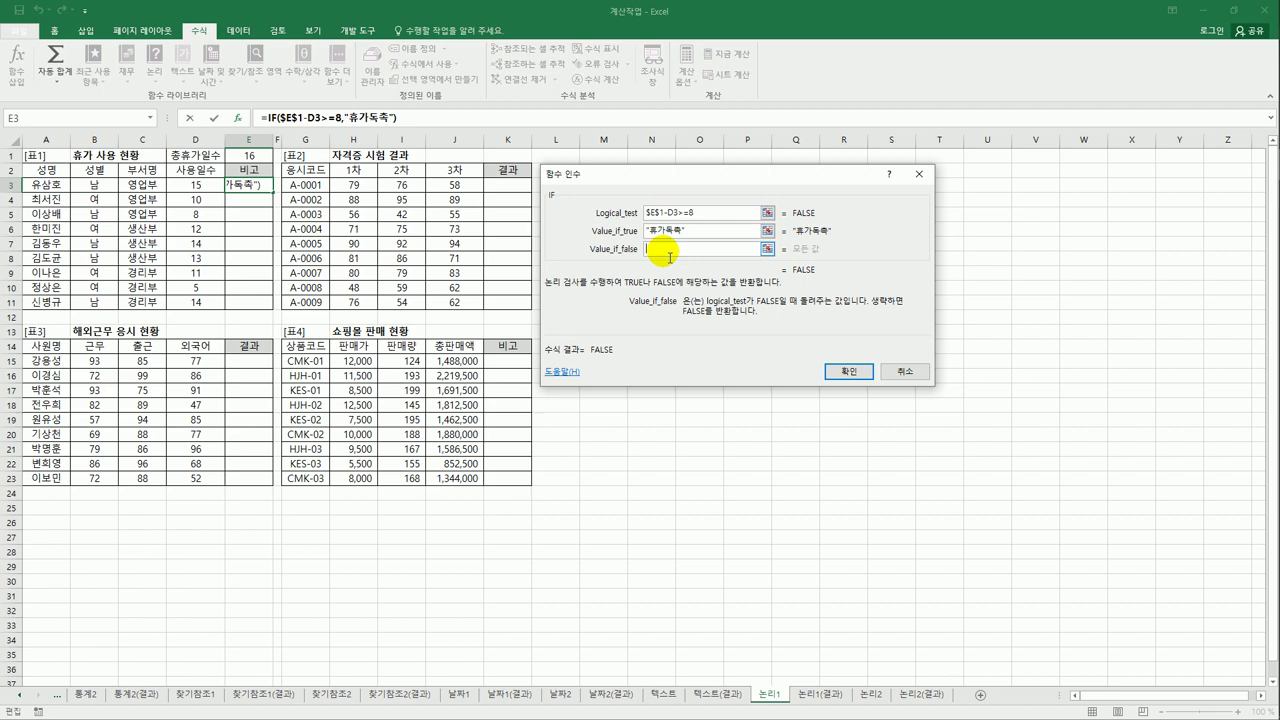
left_click_drag(633, 174, 511, 181)
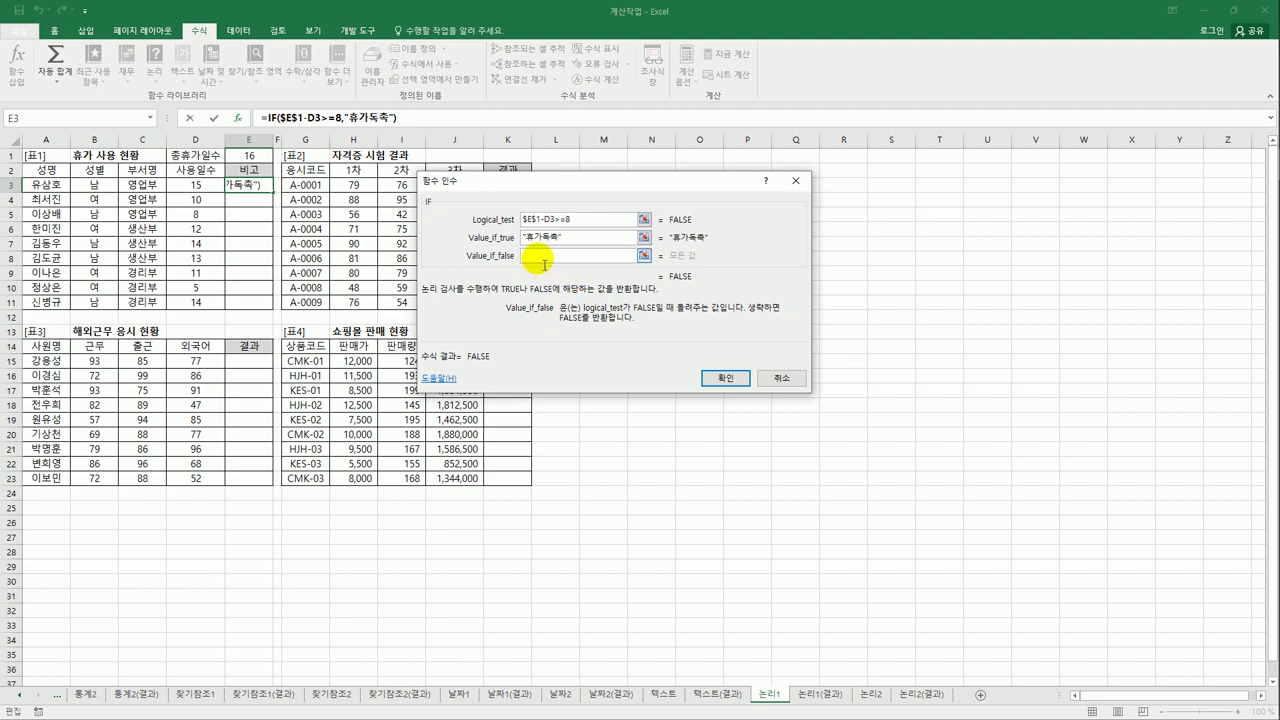
left_click(150, 119)
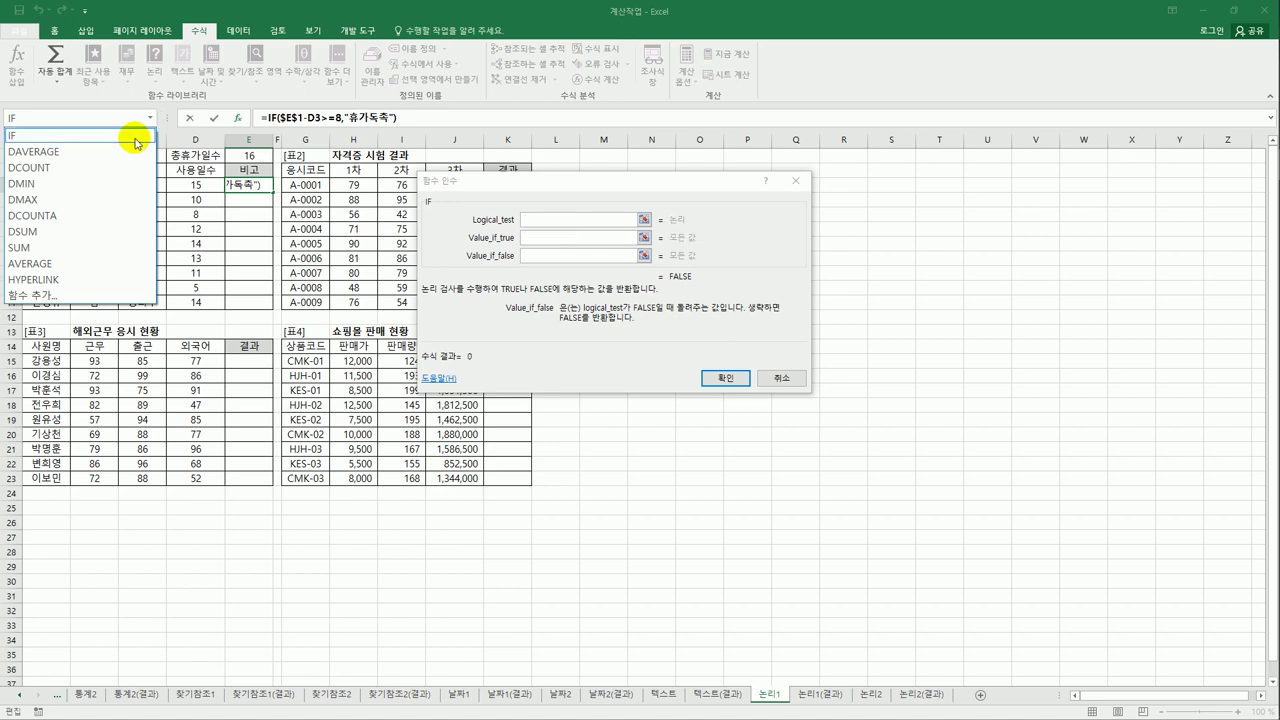
left_click(137, 137)
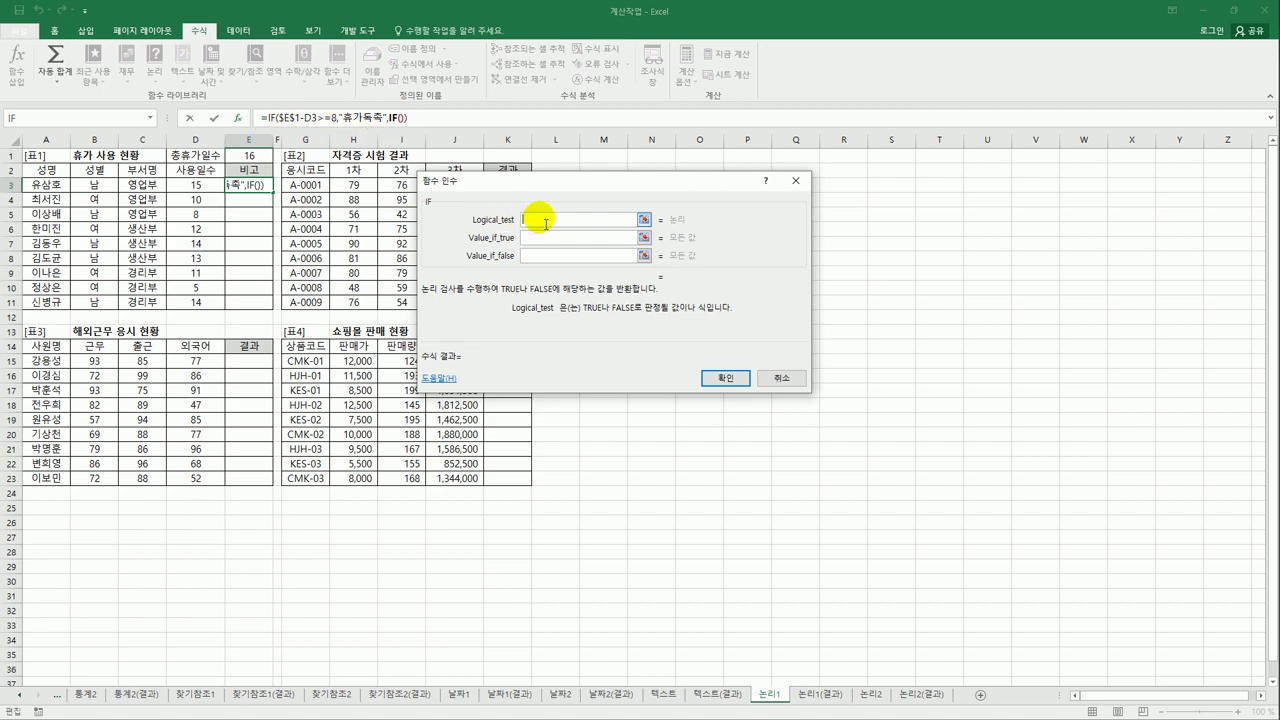
left_click(254, 157)
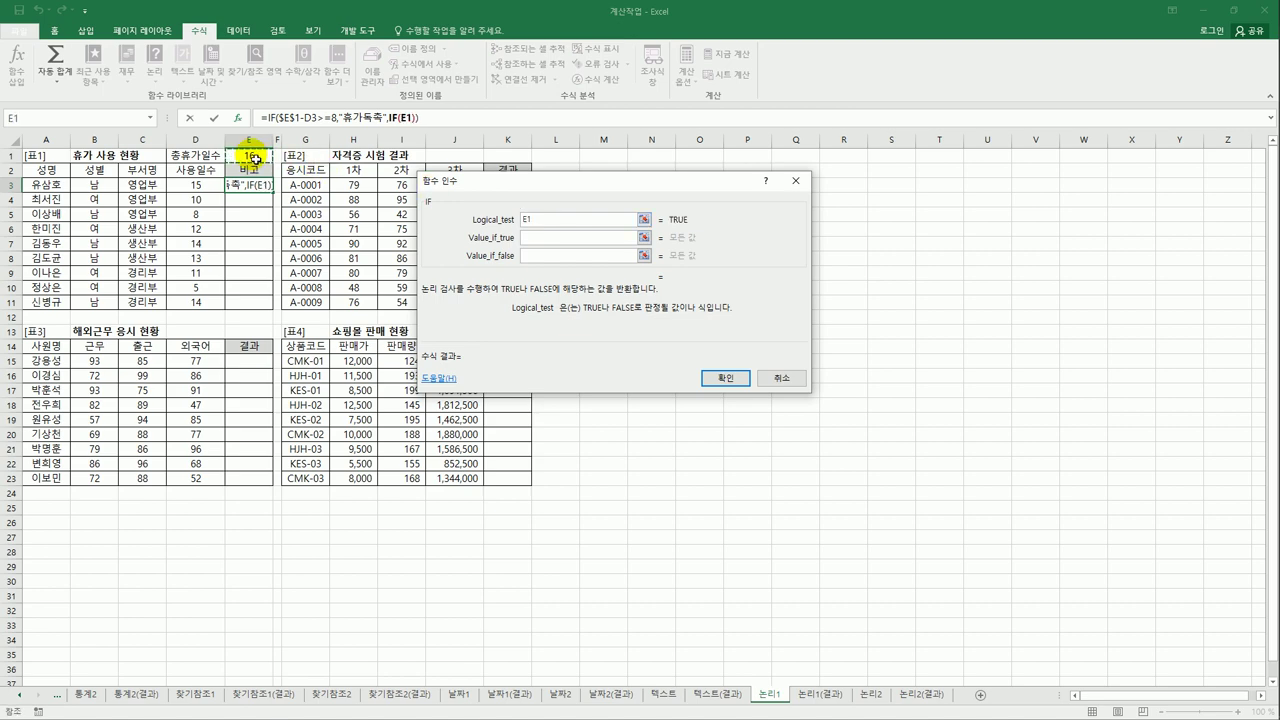
key("F4")
type("-")
left_click(200, 186)
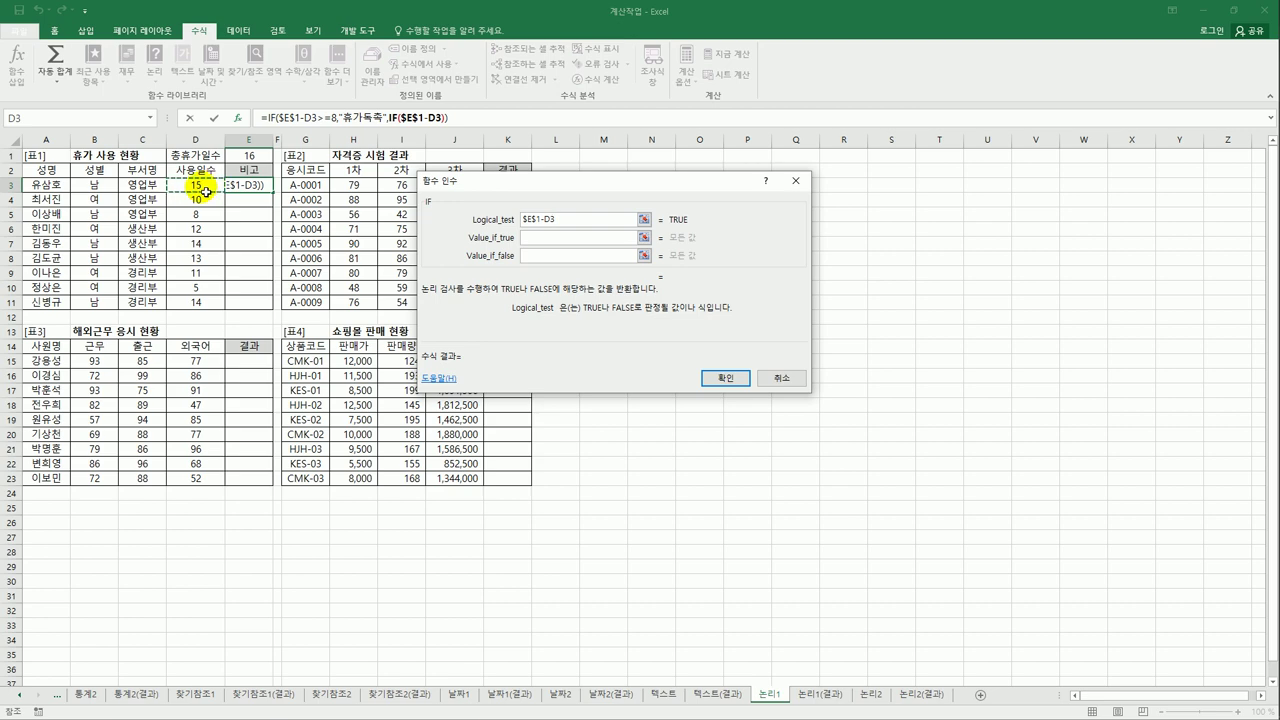
type(">=4")
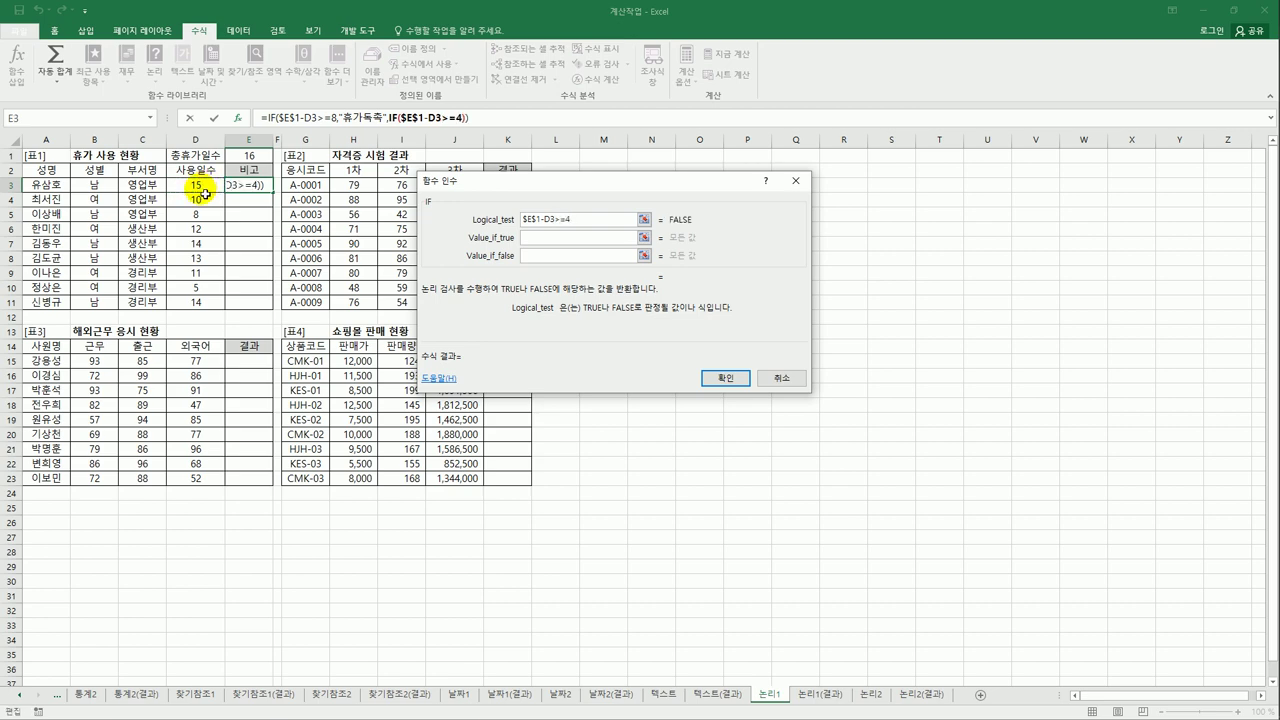
Step: Enter "휴가권장" as the value the nested IF returns when its condition is true
left_click(590, 240)
type("ㅎ")
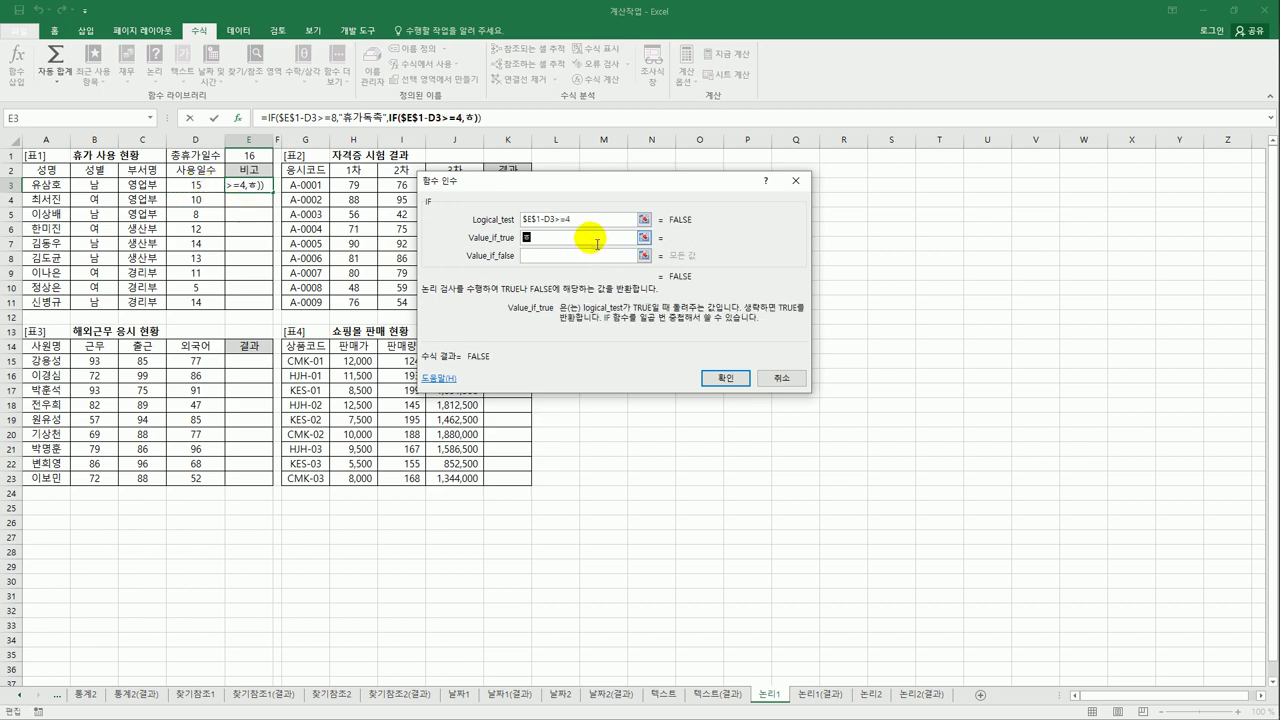
type("ㅠ가")
type("권장")
key("Tab")
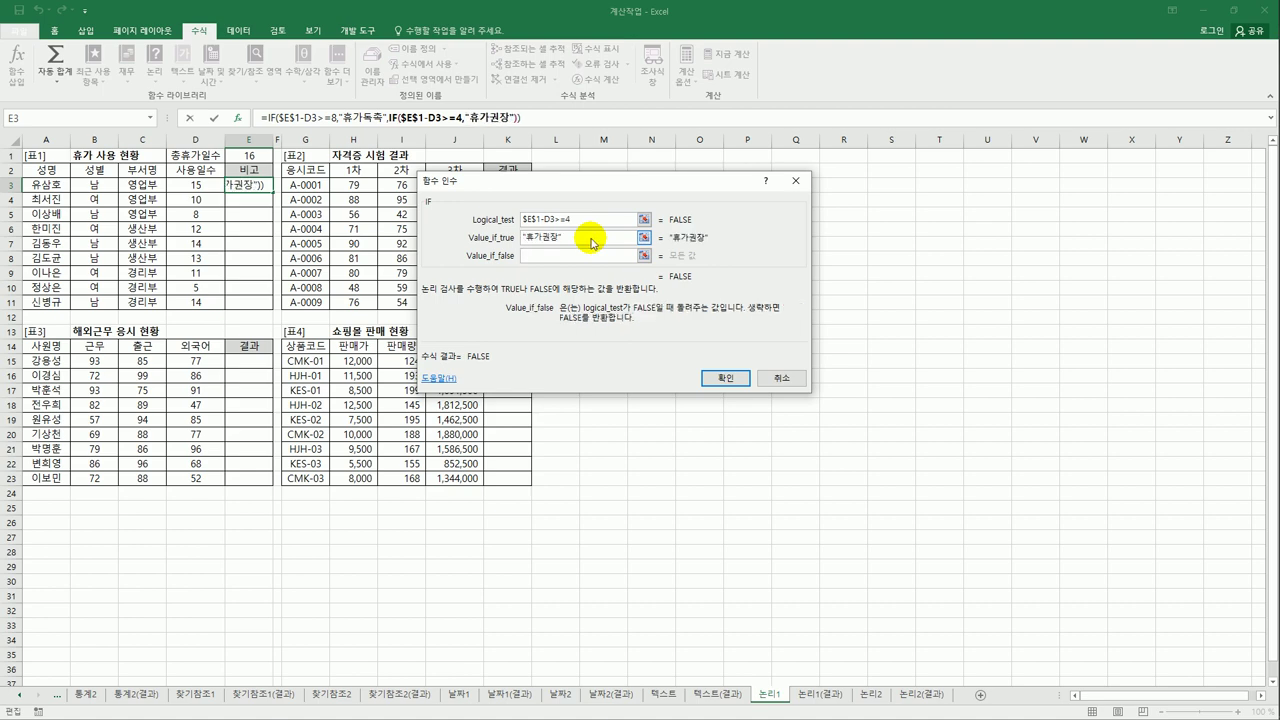
Step: Complete the nested IF with an empty string as its false value, and fill E3's formula down through E11
type("\"\"")
left_click(716, 379)
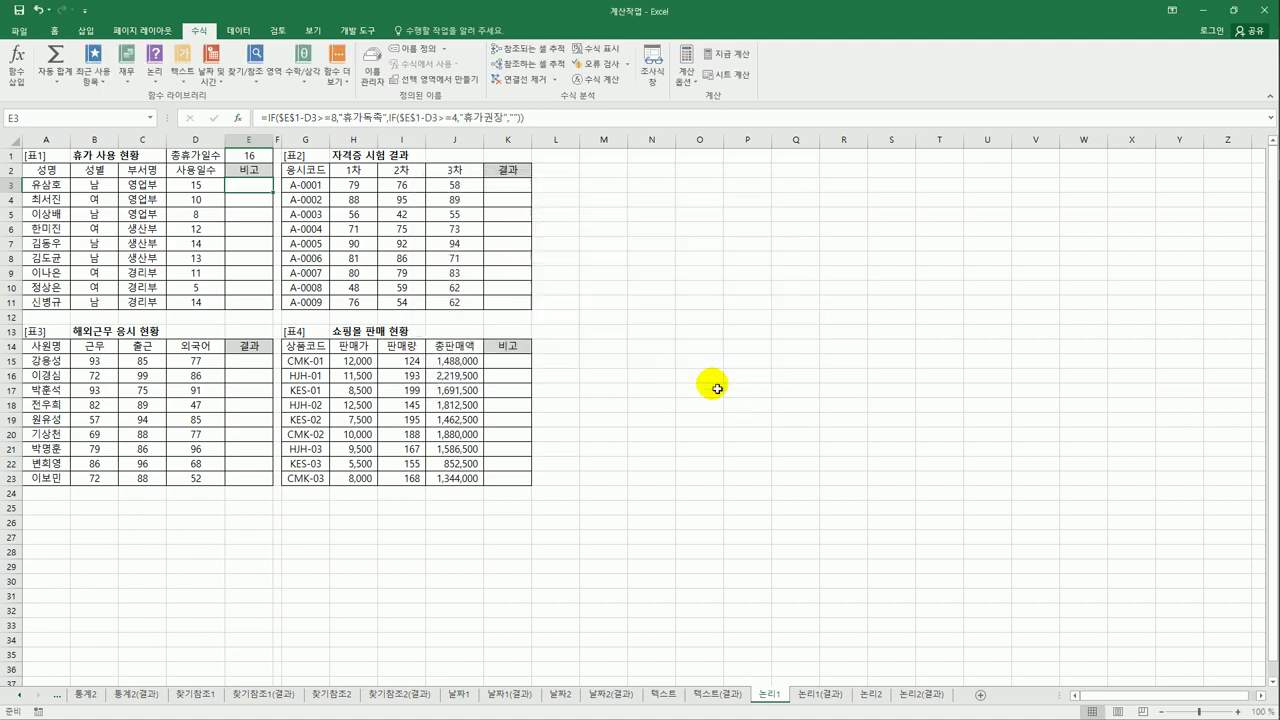
left_click_drag(272, 192, 283, 313)
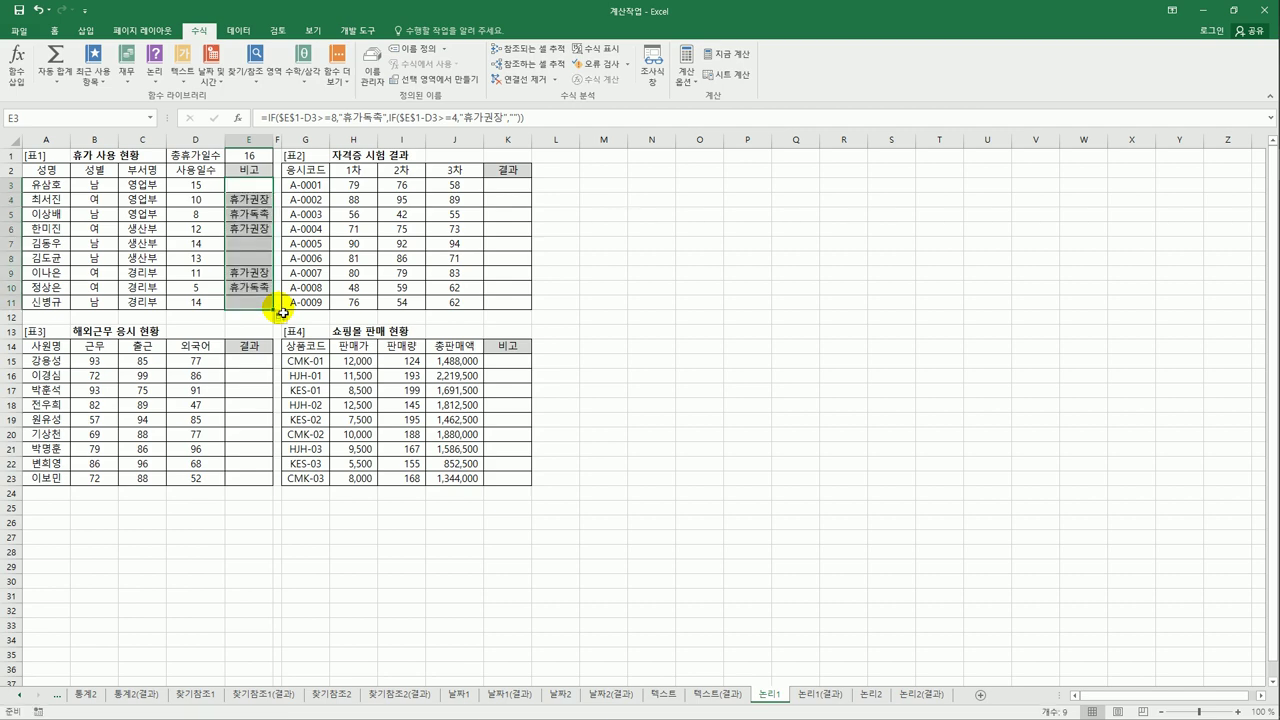
Step: Examine the 1차, 2차 and 3차 scores in the first four rows of table 2
left_click(258, 305)
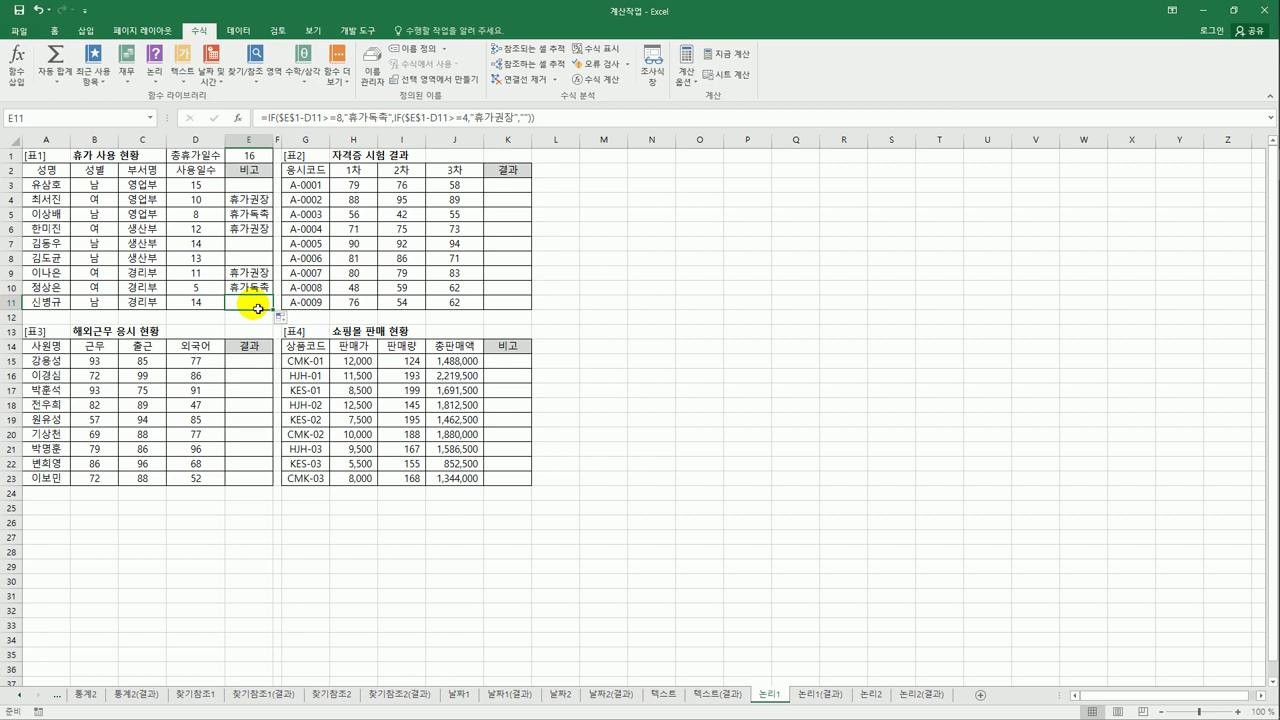
left_click(501, 191)
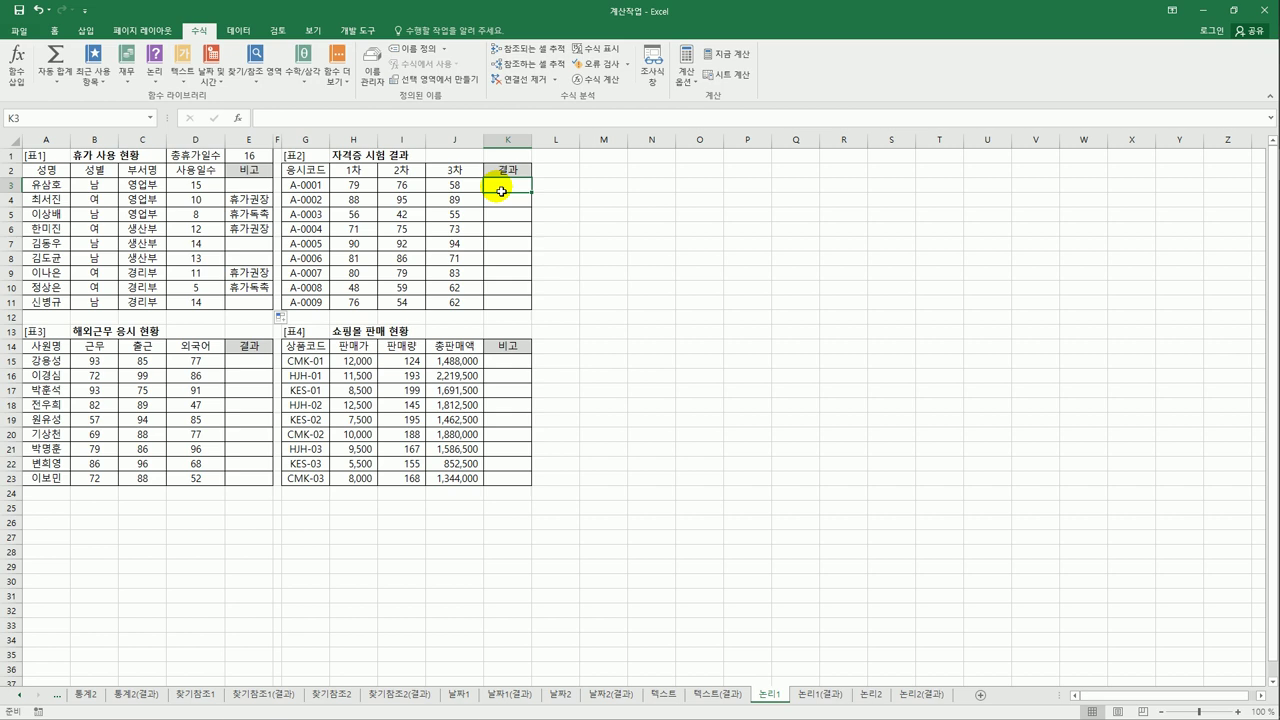
left_click_drag(355, 186, 460, 187)
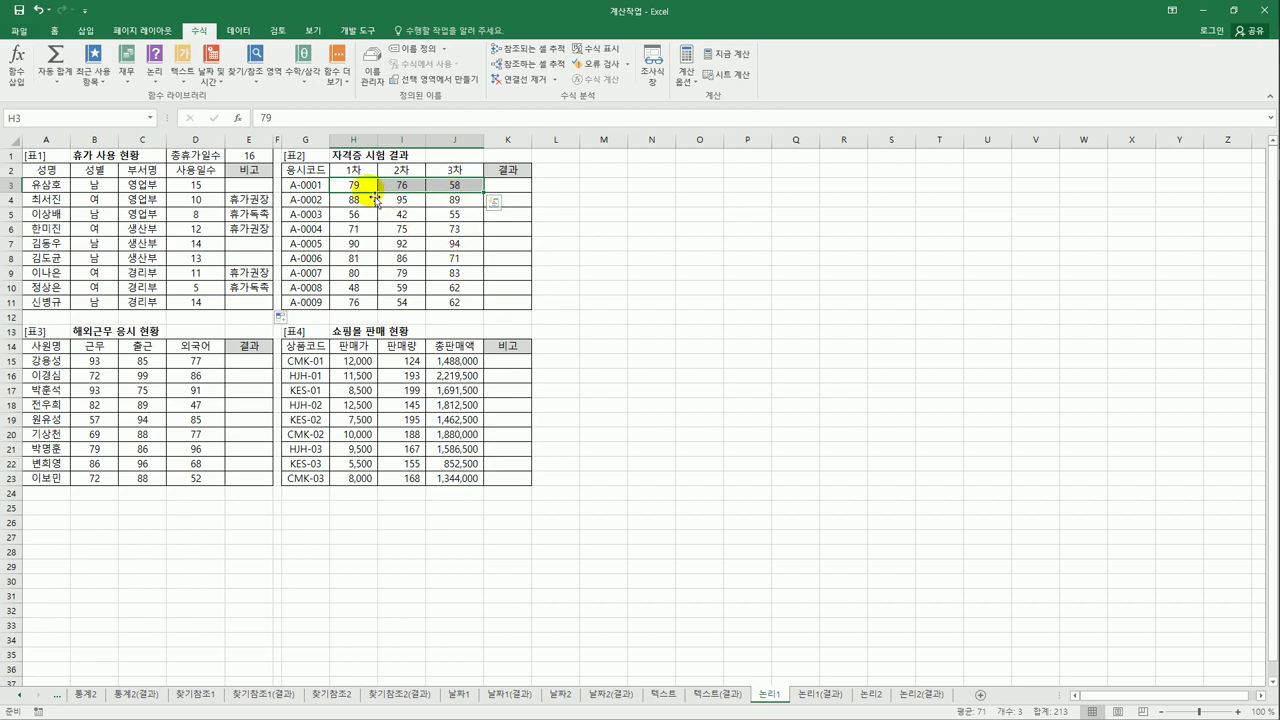
left_click_drag(355, 185, 446, 188)
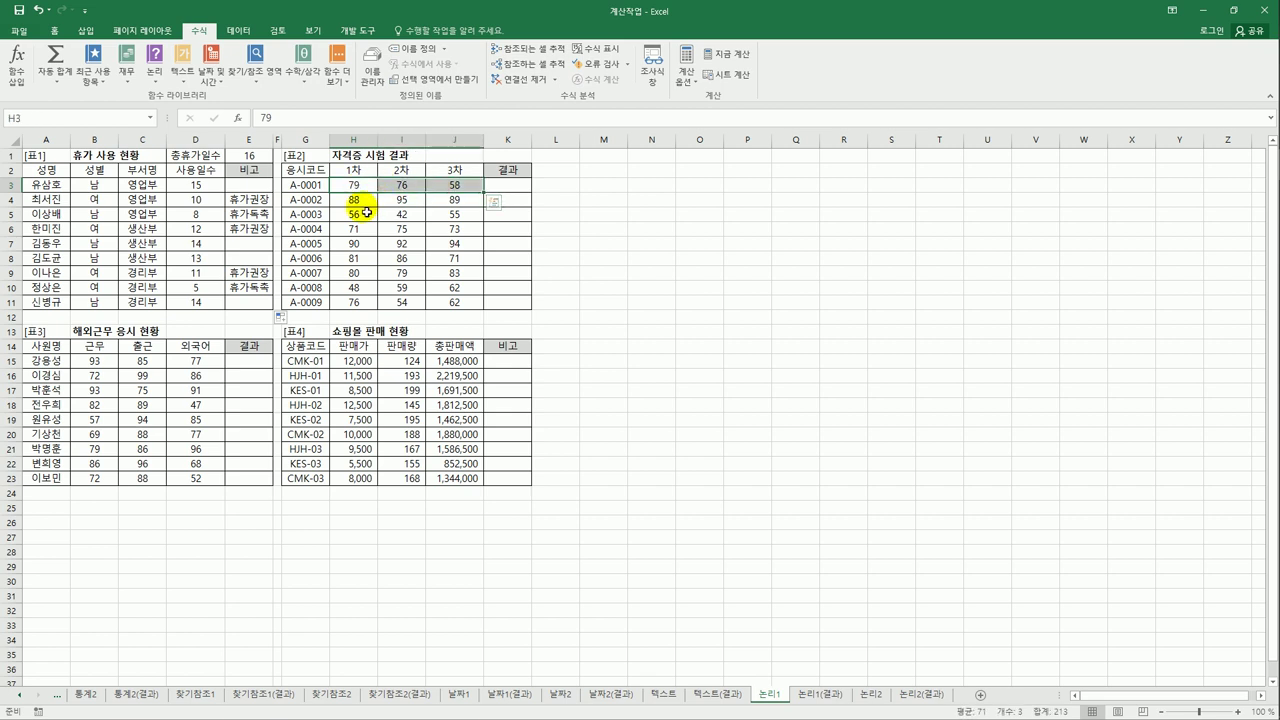
left_click_drag(355, 200, 447, 207)
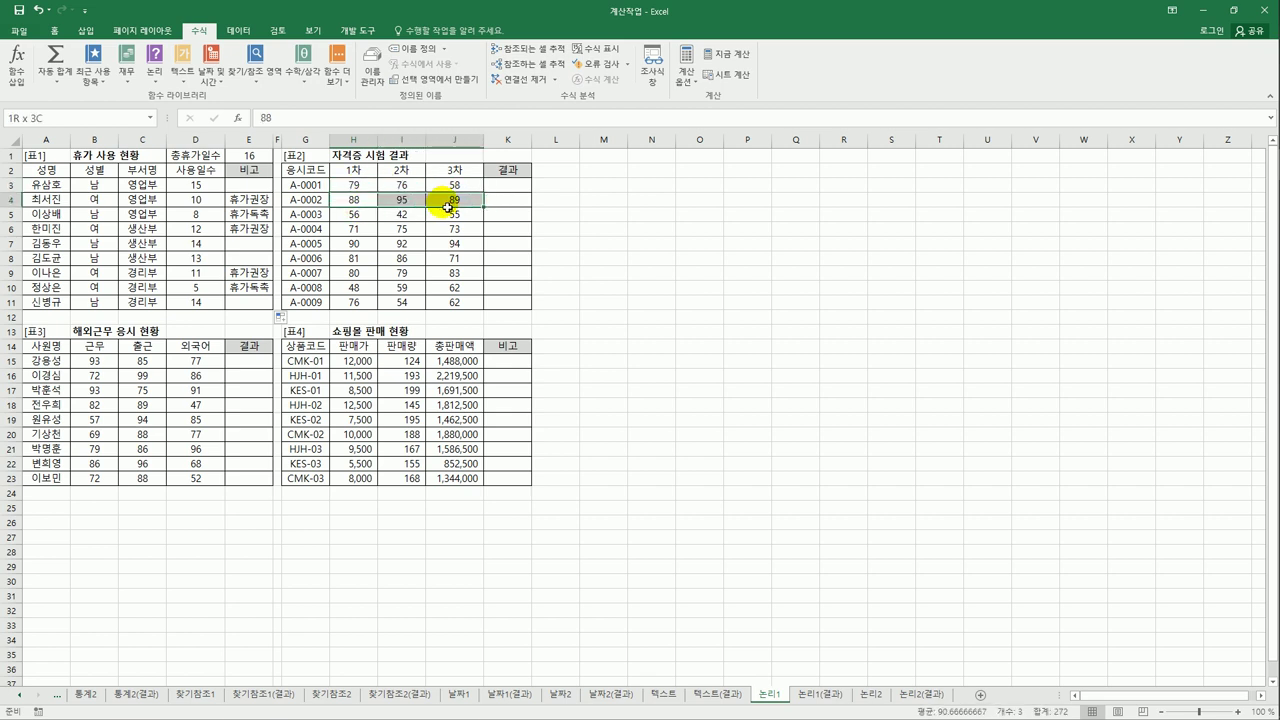
left_click_drag(357, 214, 467, 232)
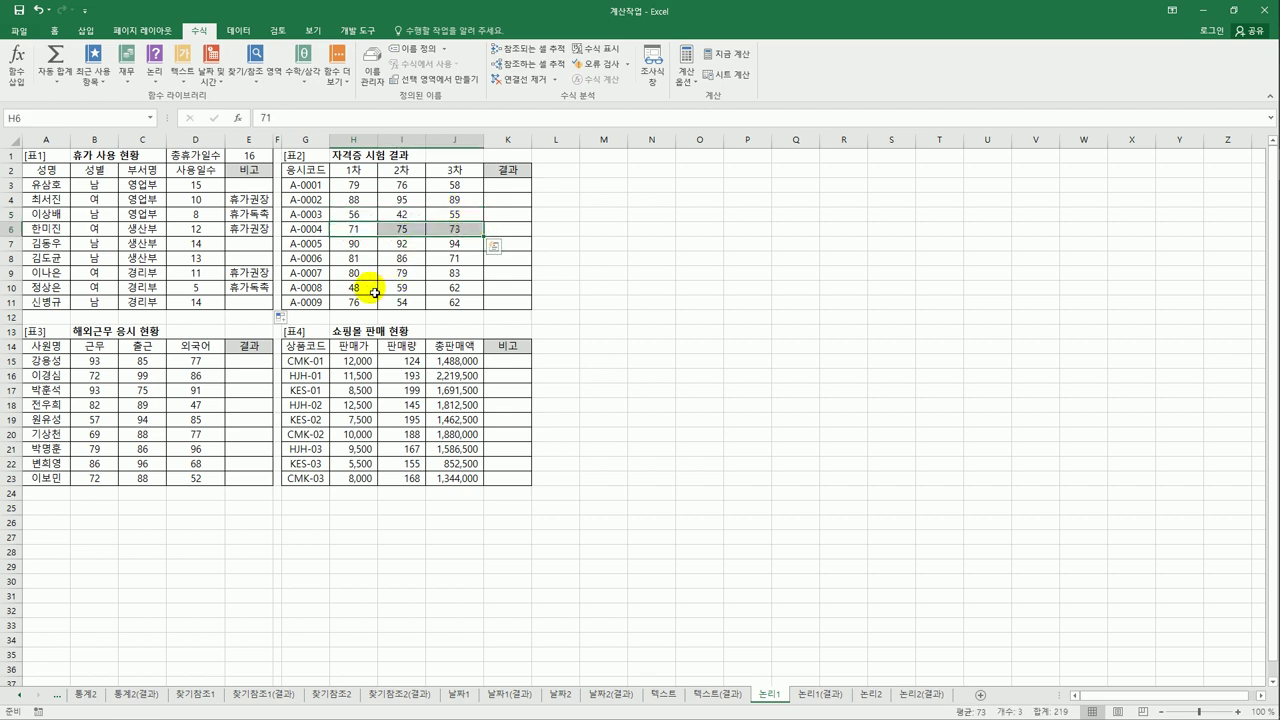
Step: Insert an OR function in K3 of table 2's 결과 column with H3>=80 as its first condition
left_click(495, 186)
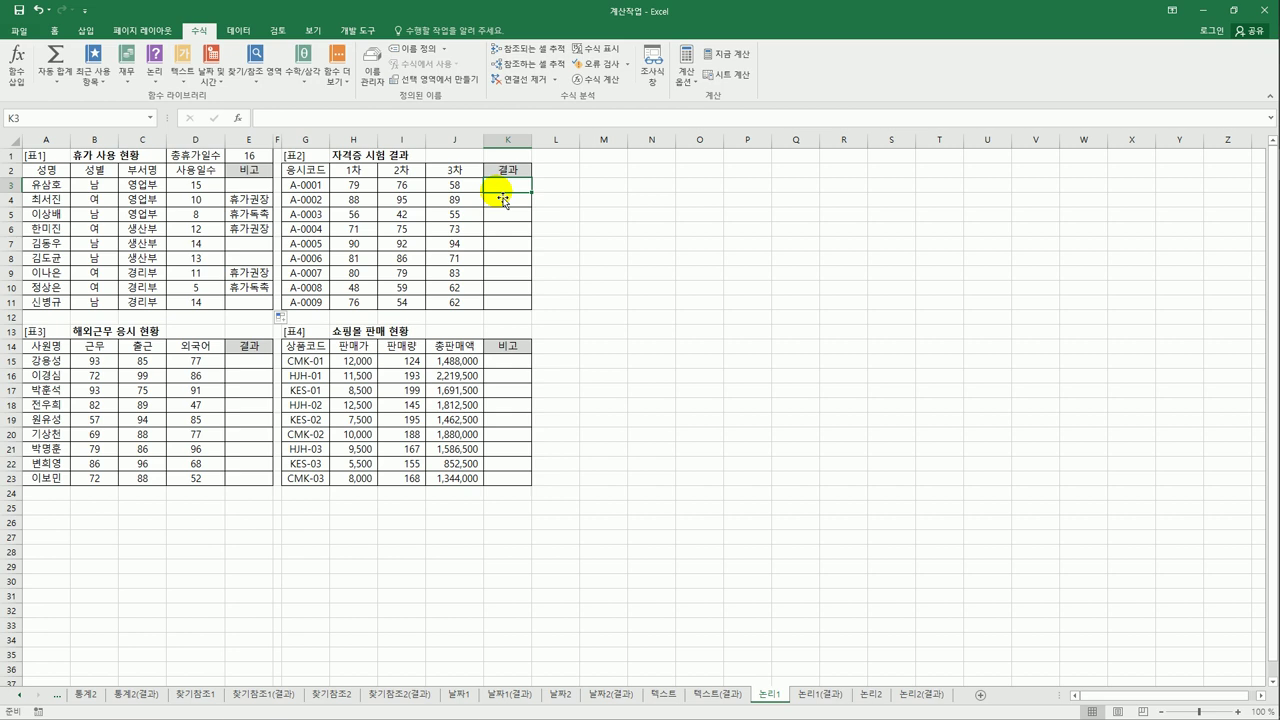
left_click(154, 66)
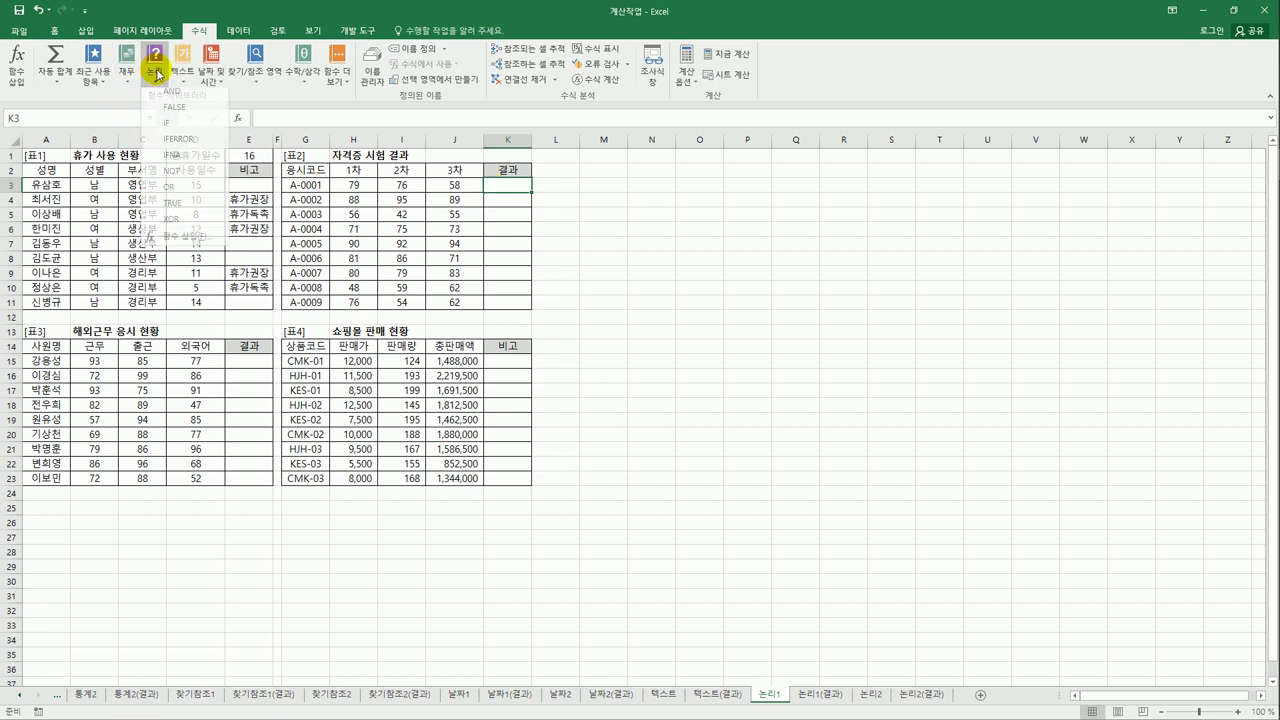
left_click(171, 192)
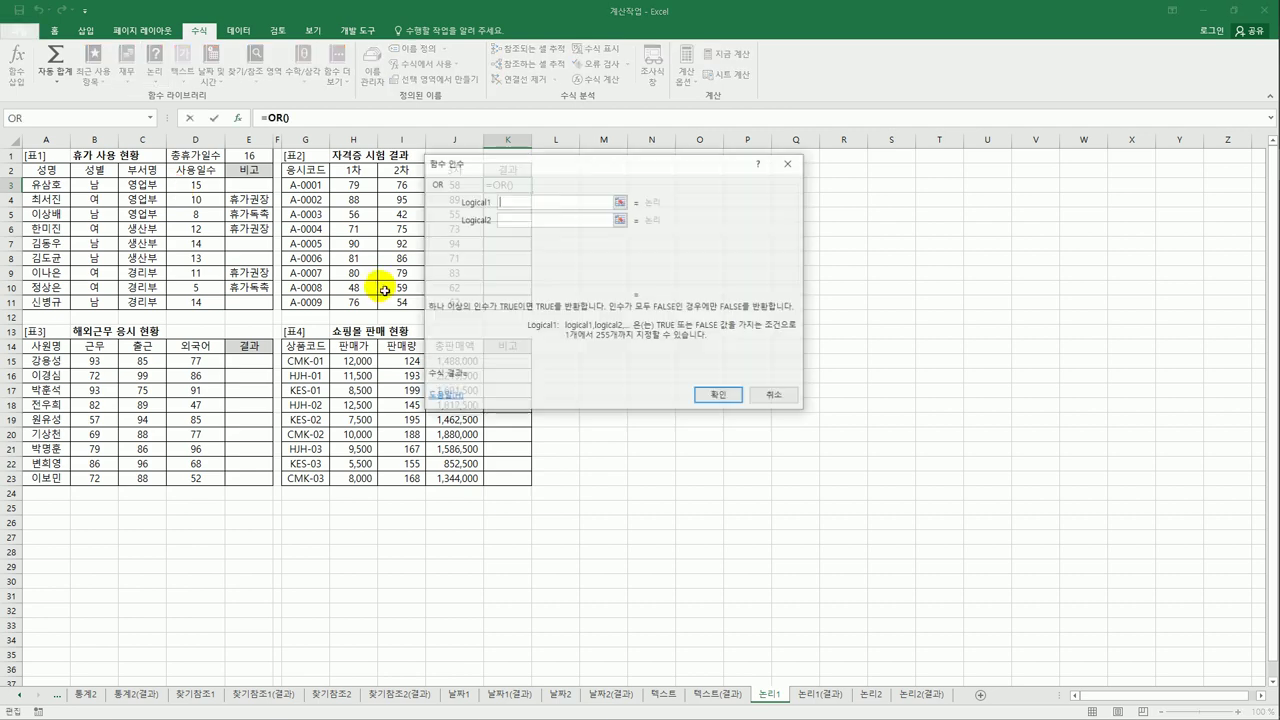
left_click_drag(556, 162, 728, 182)
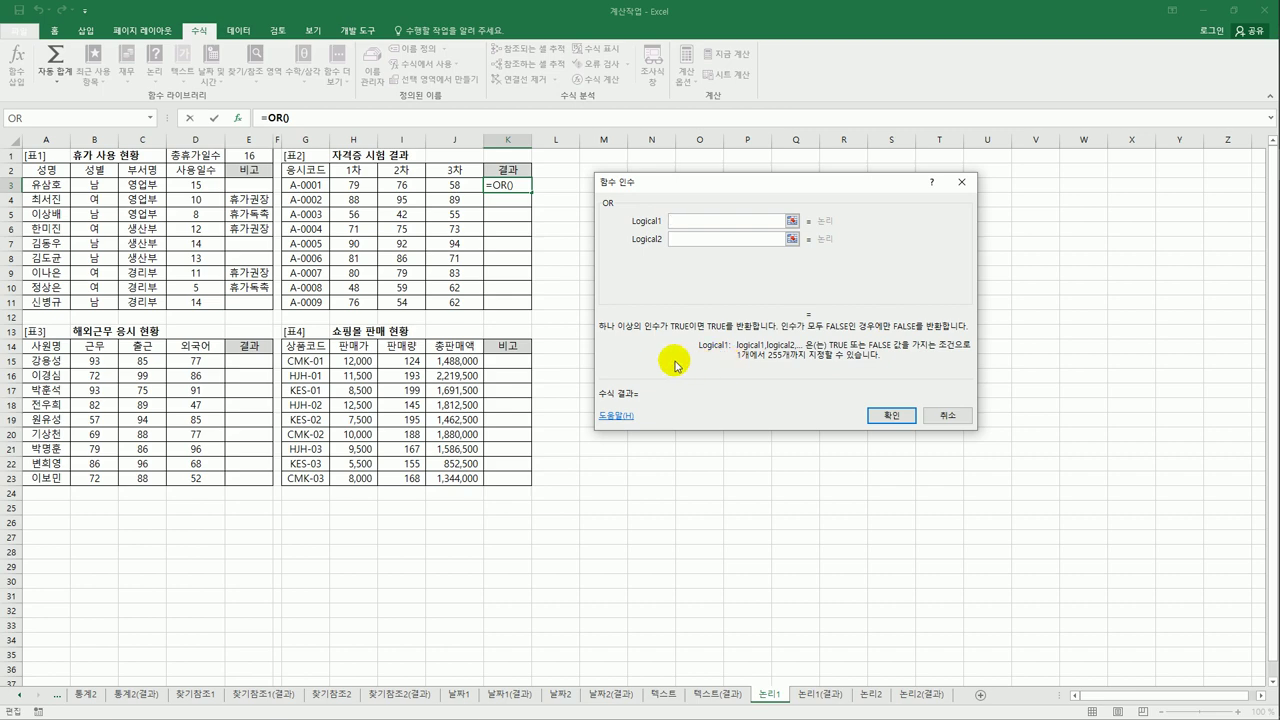
left_click(343, 187)
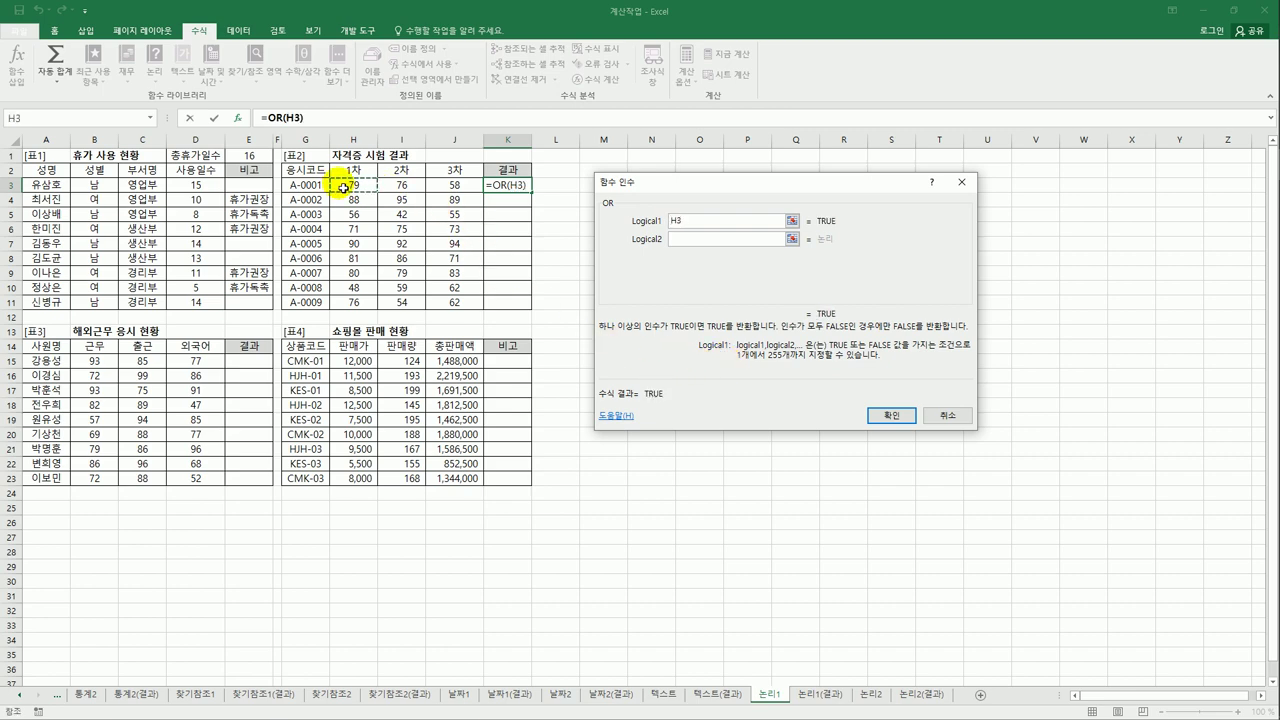
type(">=80")
key("Tab")
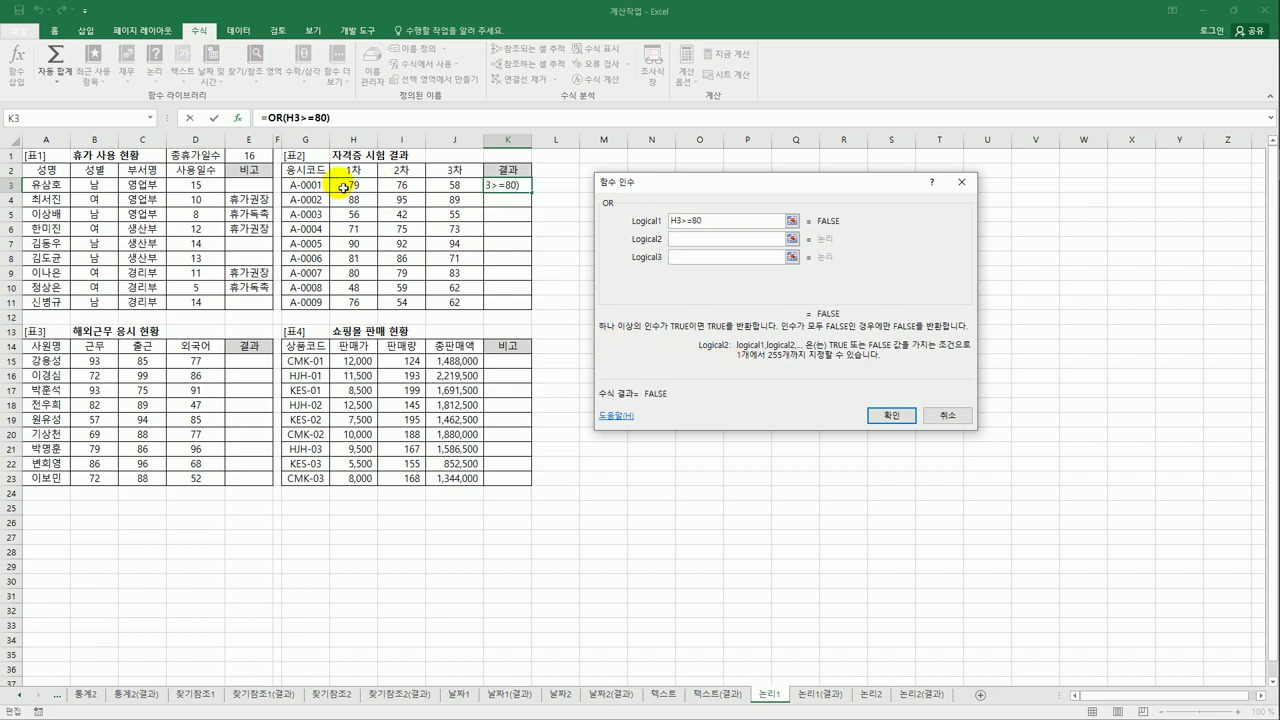
Step: Add I3>=80 and J3>=80 as the OR function's second and third conditions, and fill K3's formula down through K11
left_click(397, 187)
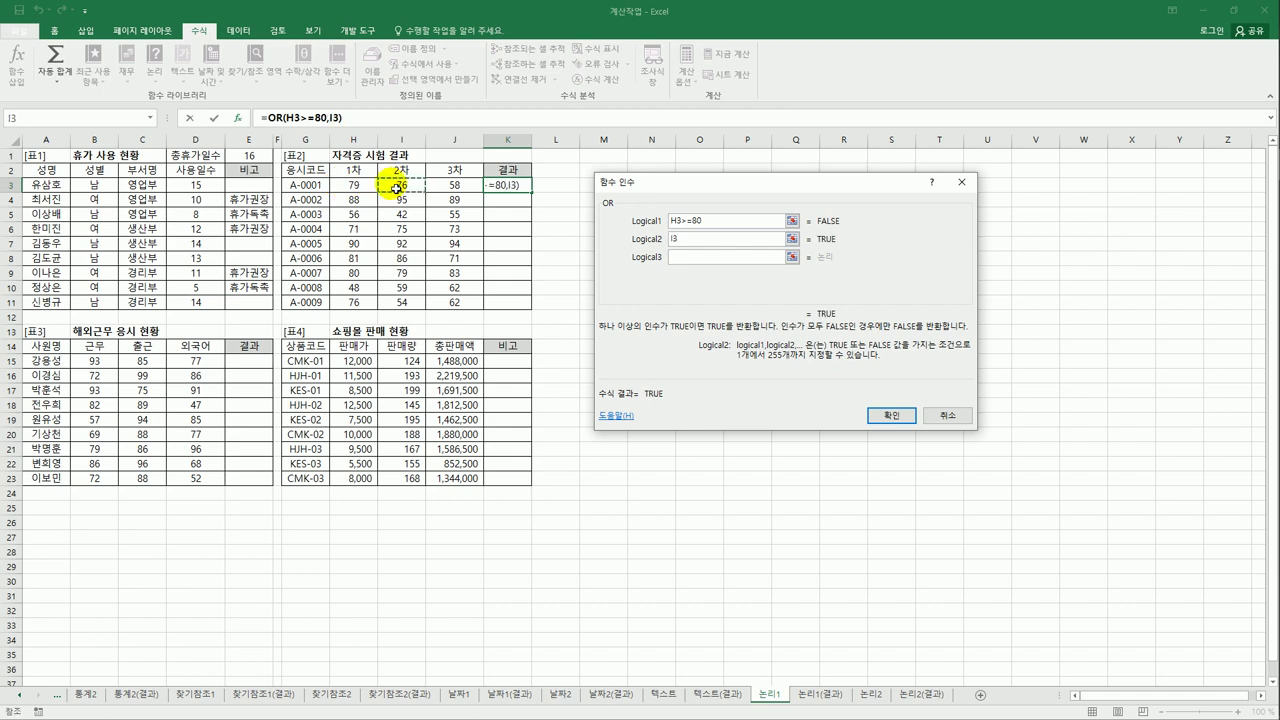
type(">=80")
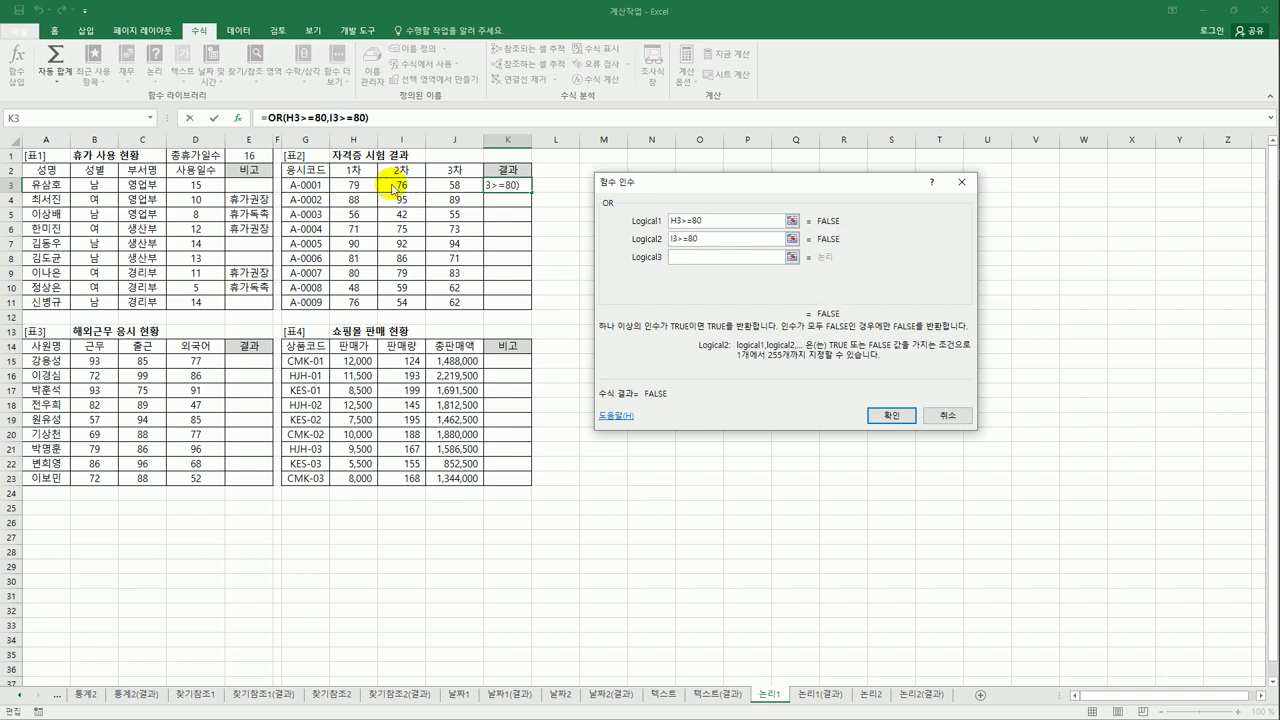
key("Tab")
left_click(468, 189)
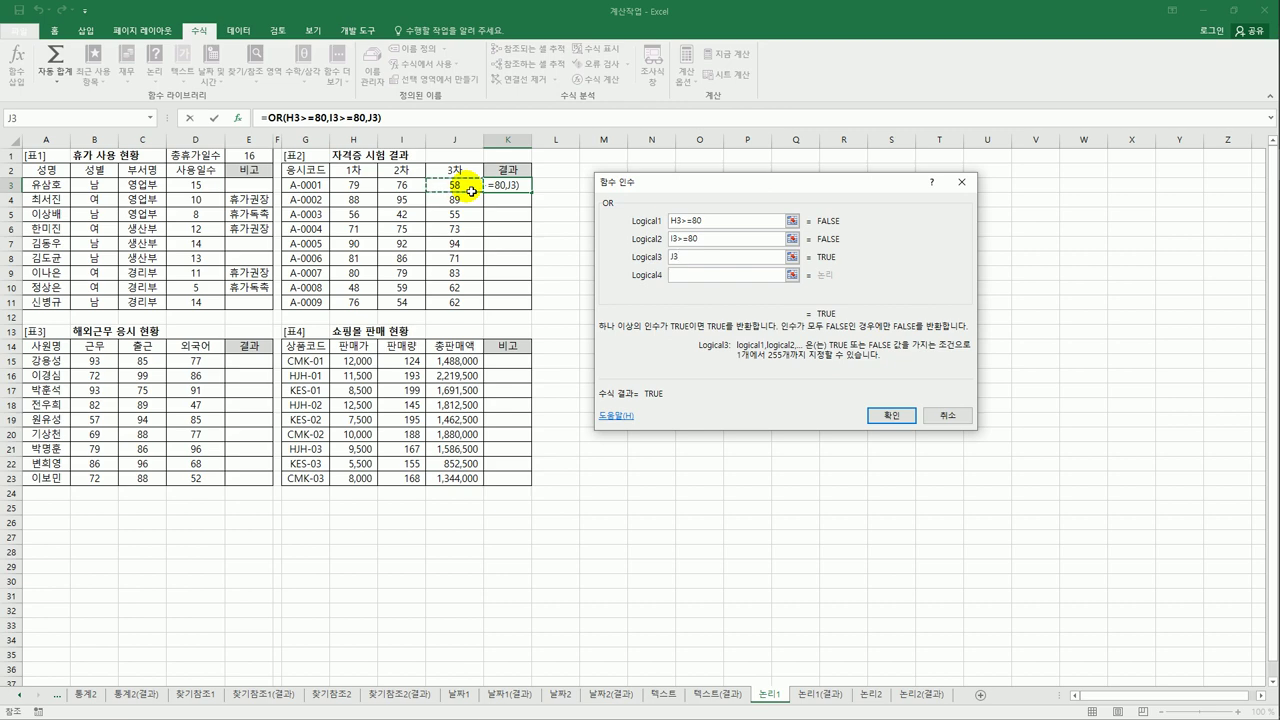
type(">")
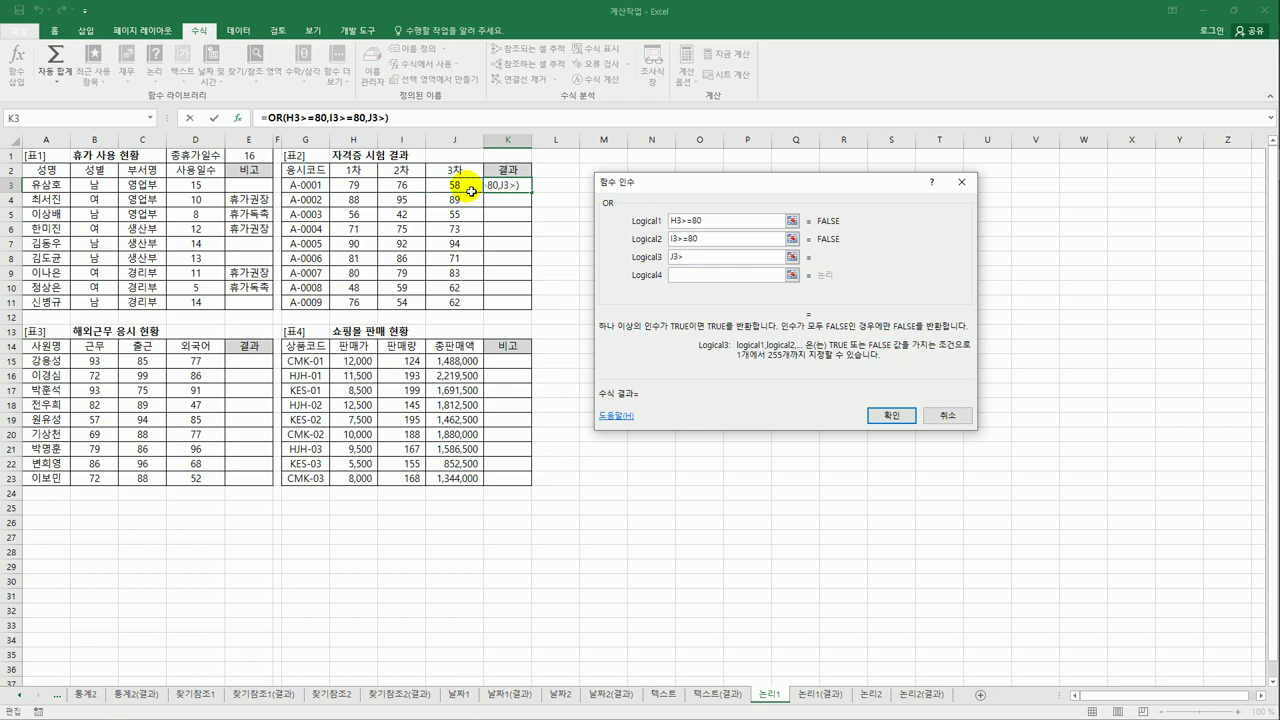
type("=80")
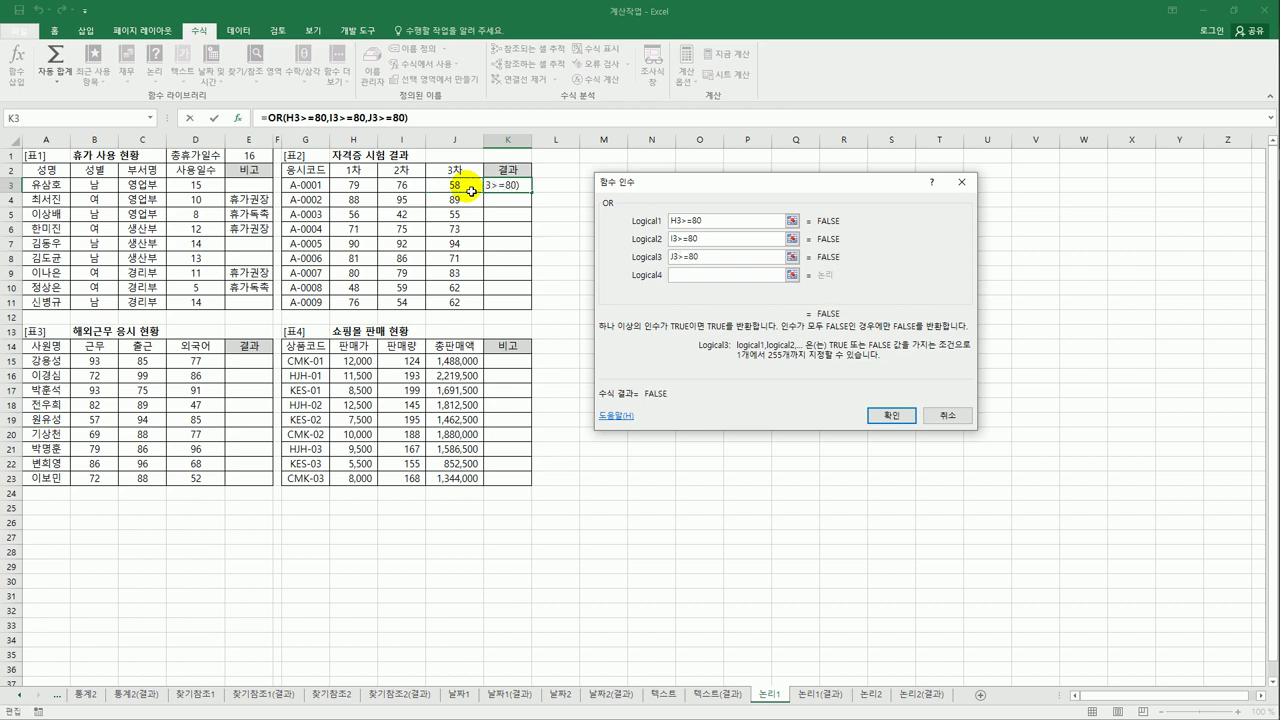
left_click(893, 416)
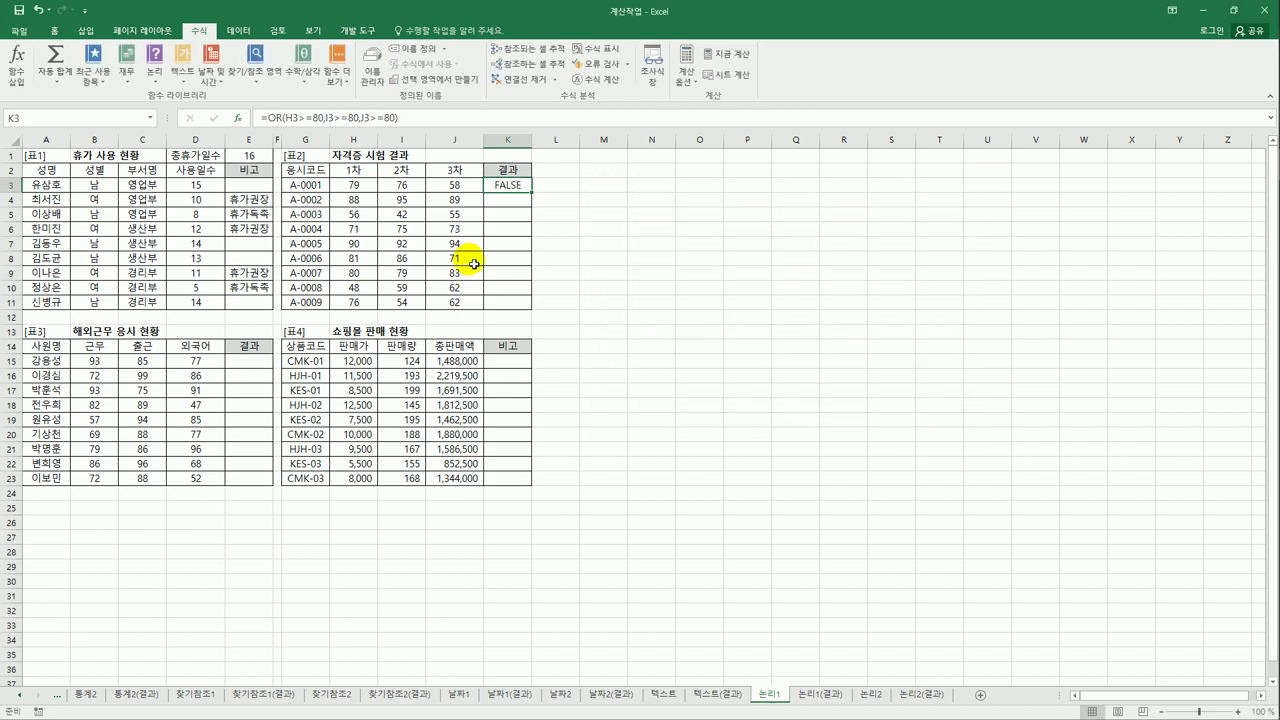
left_click_drag(531, 192, 520, 310)
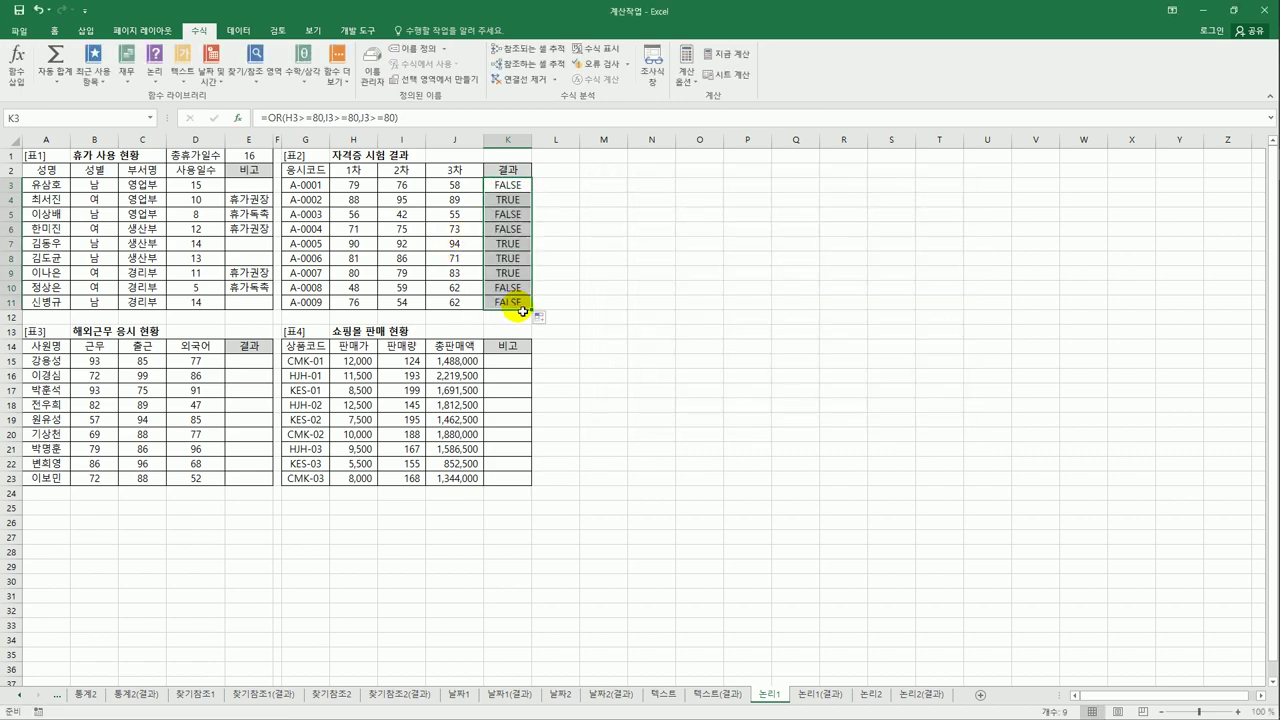
Step: Check the OR results in K3:K11 against the scores, including the rows for A-0002, A-0006 and A-0007
left_click(500, 200)
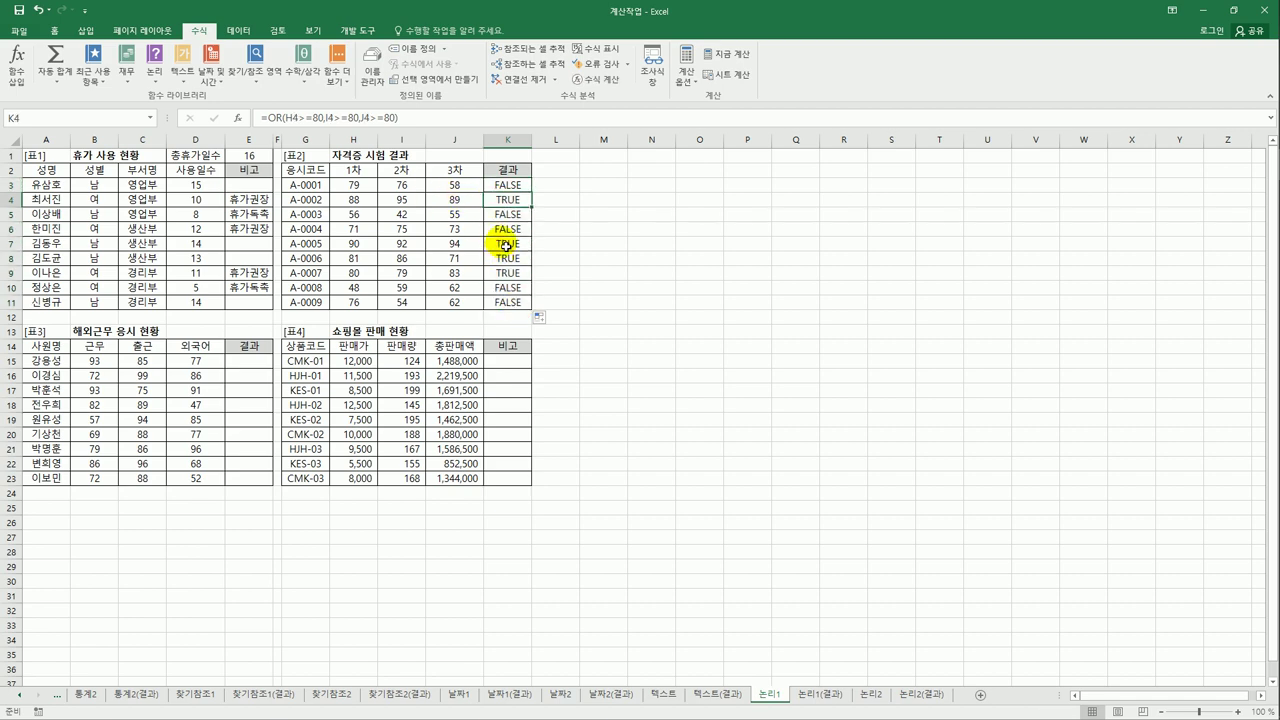
left_click_drag(358, 258, 403, 256)
left_click(516, 276)
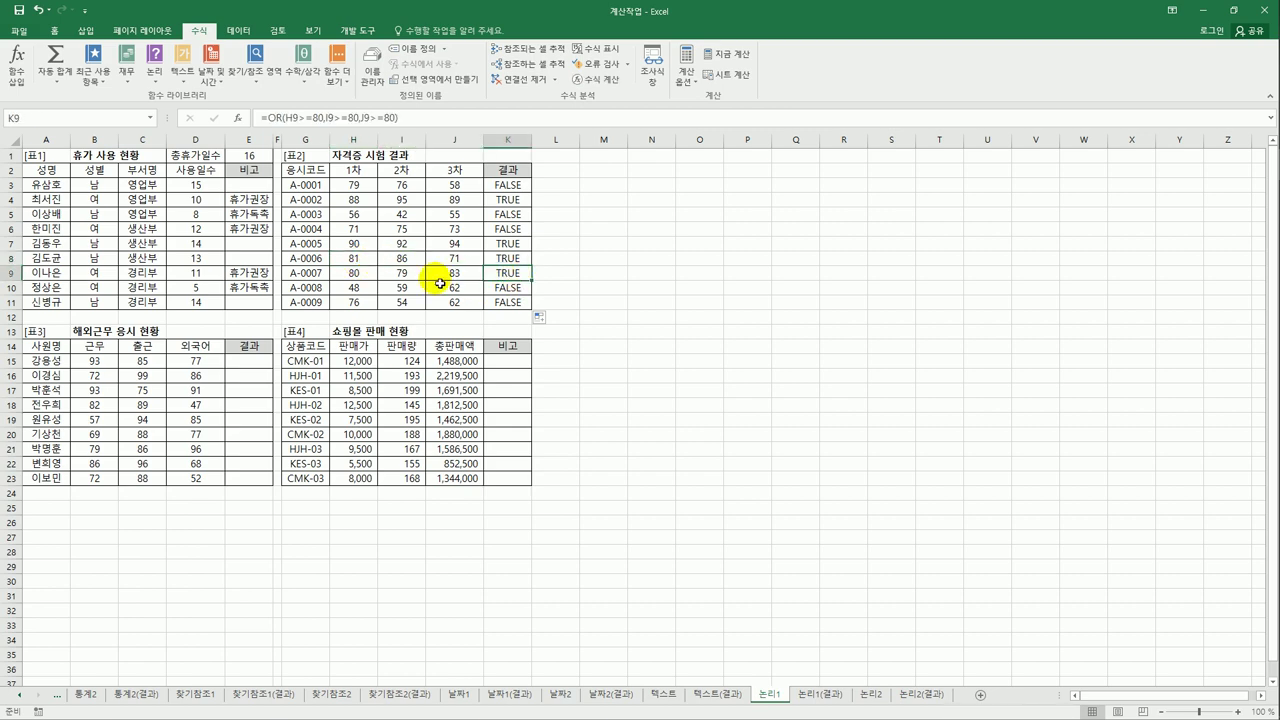
left_click(440, 278)
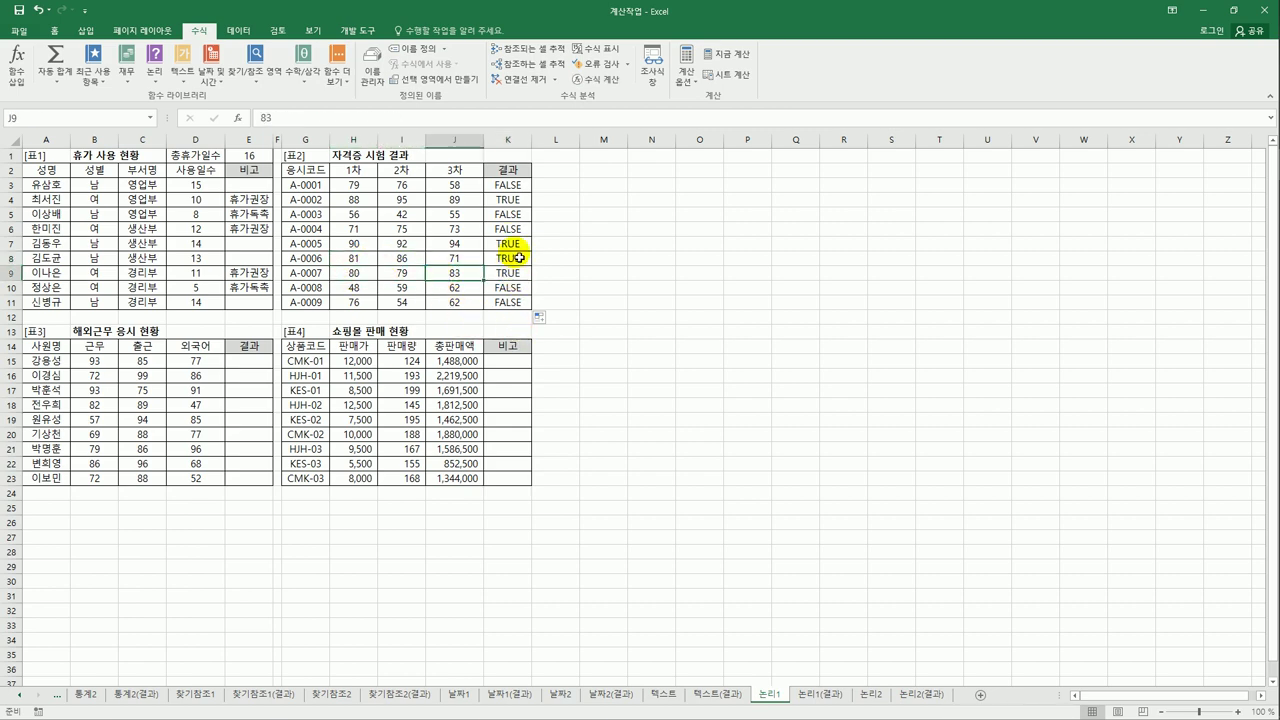
left_click_drag(508, 183, 521, 307)
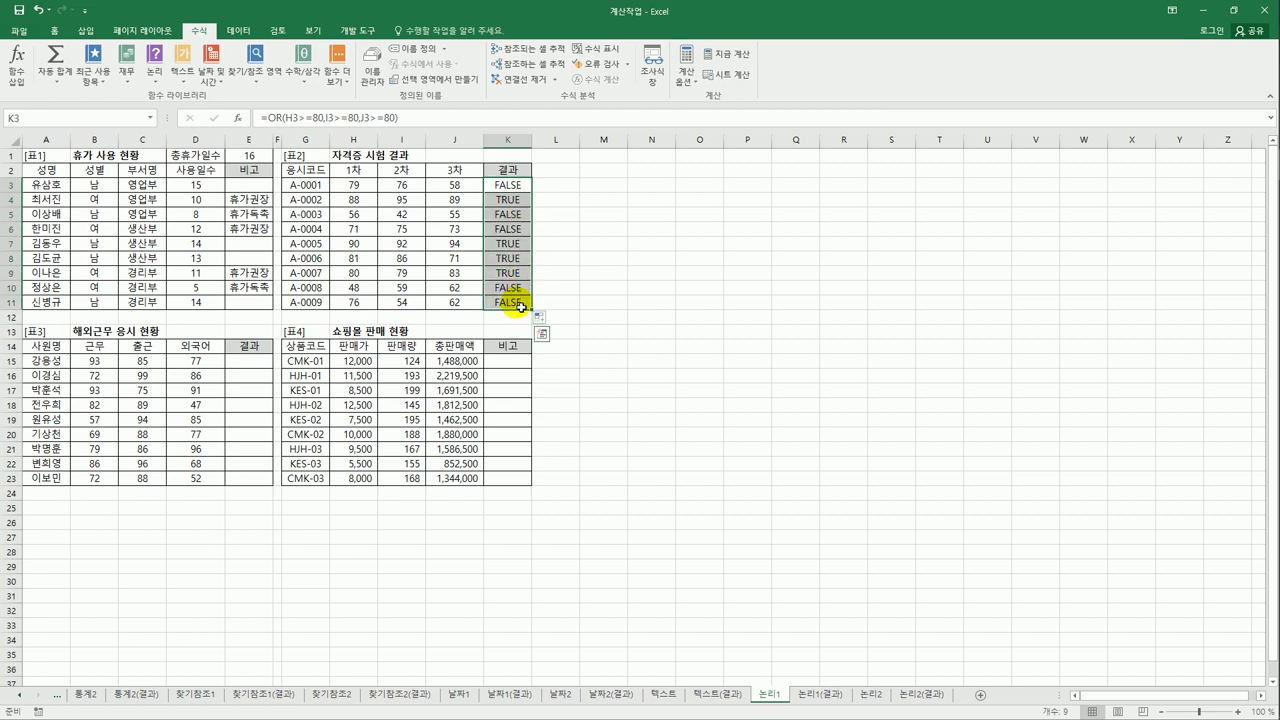
Step: Wrap K3's OR formula in an IF function so that the OR expression serves as its logical test
left_click(513, 185)
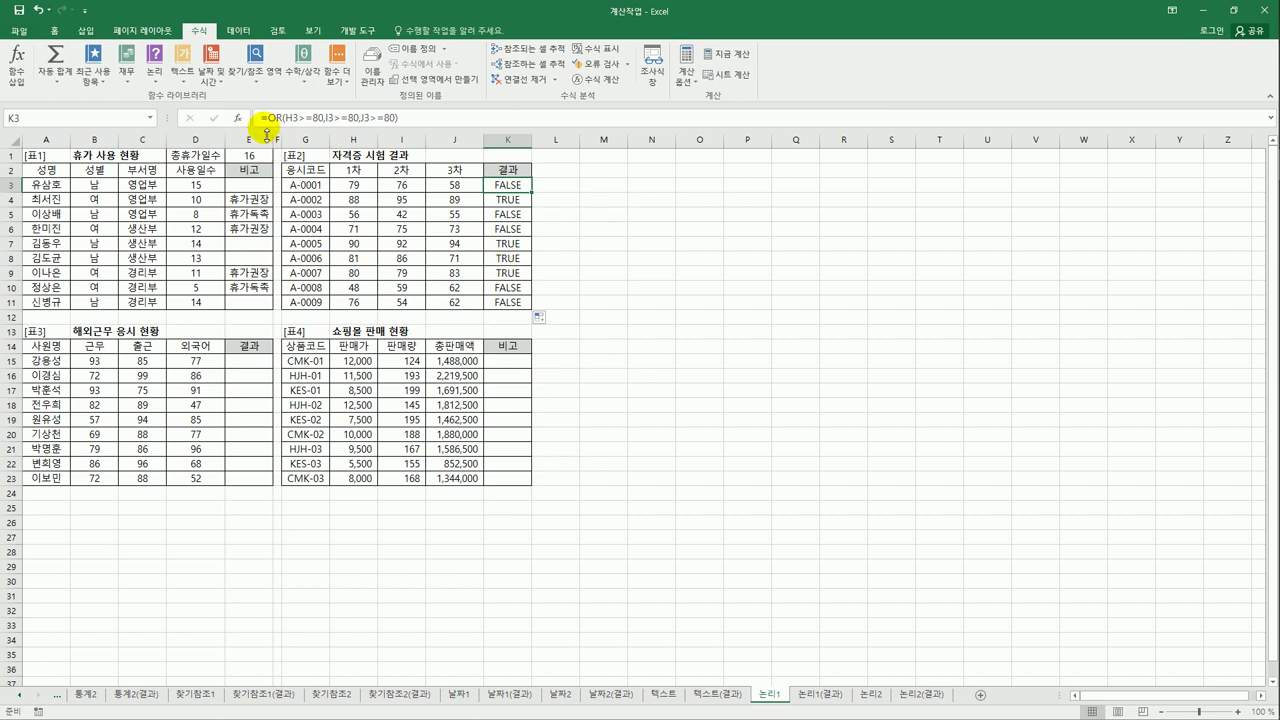
left_click(268, 120)
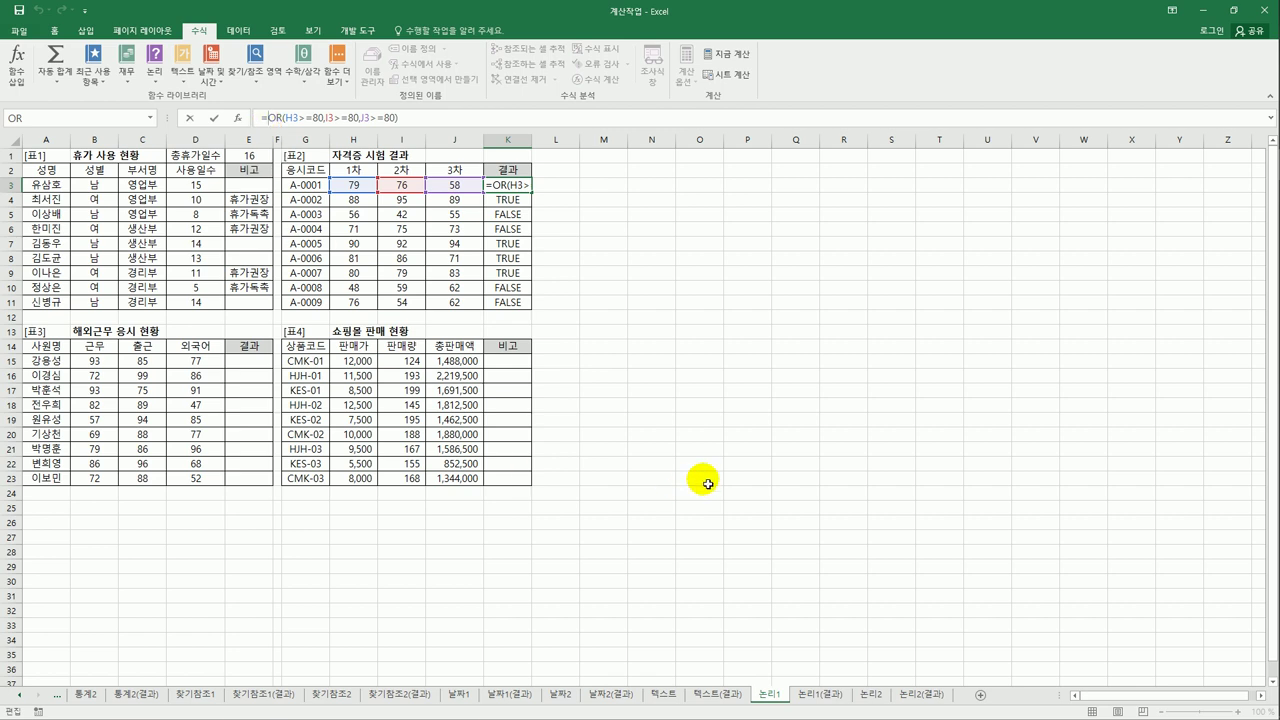
type("If")
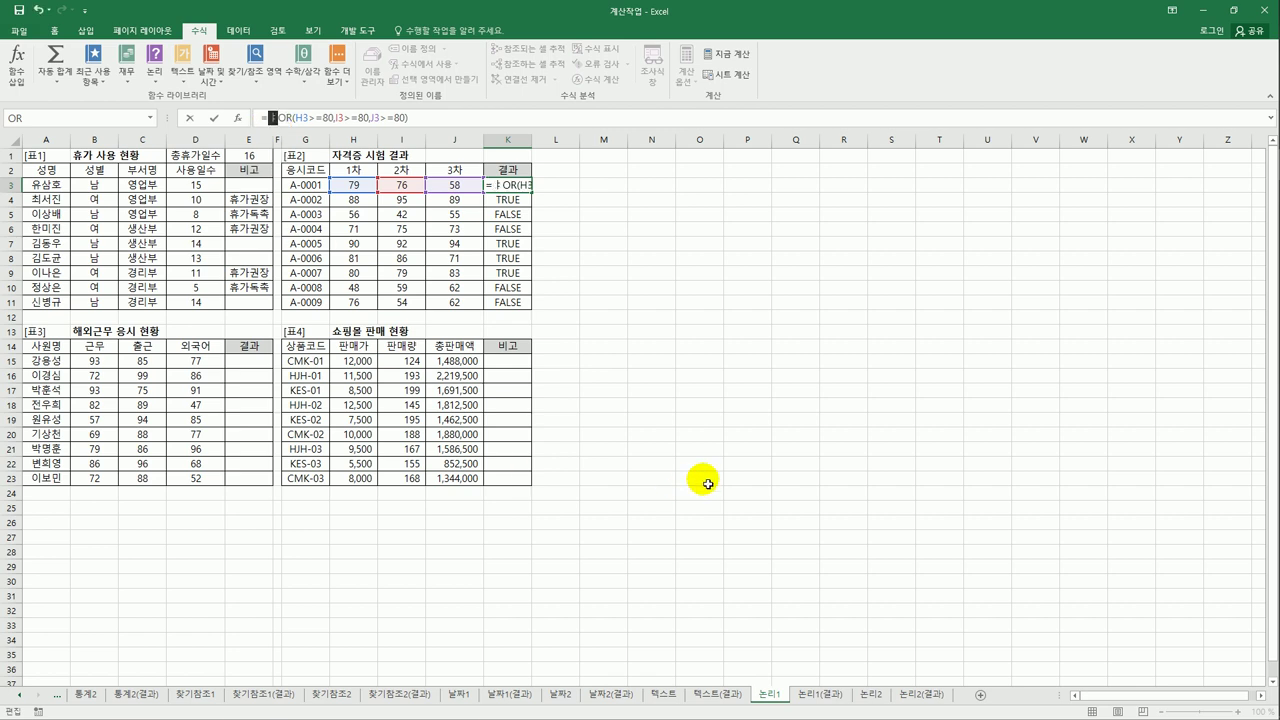
key("Tab")
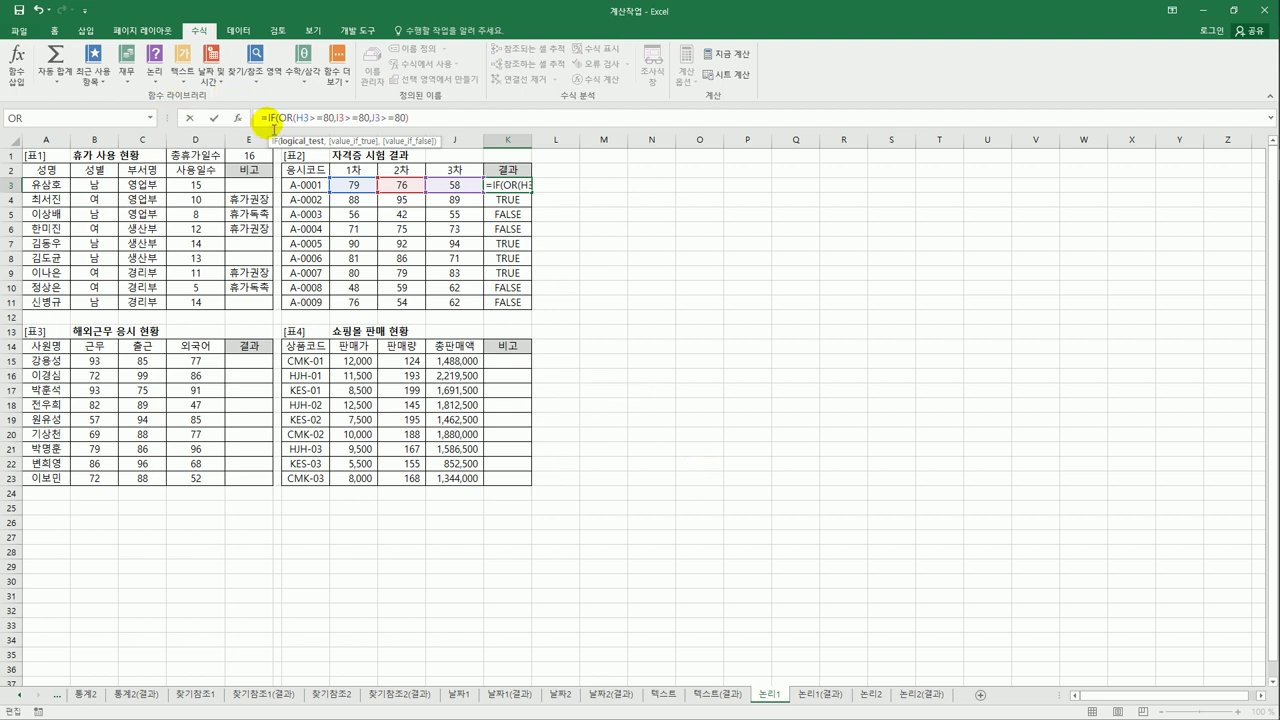
left_click_drag(280, 119, 410, 121)
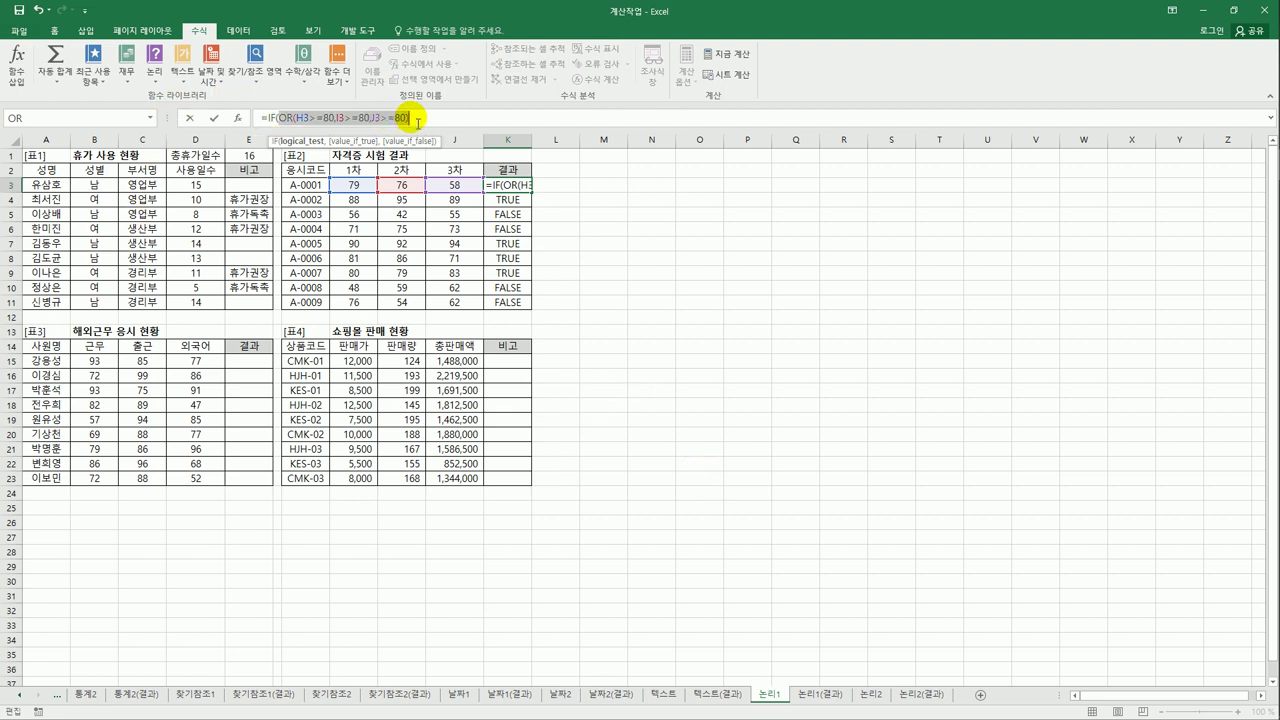
left_click(418, 121)
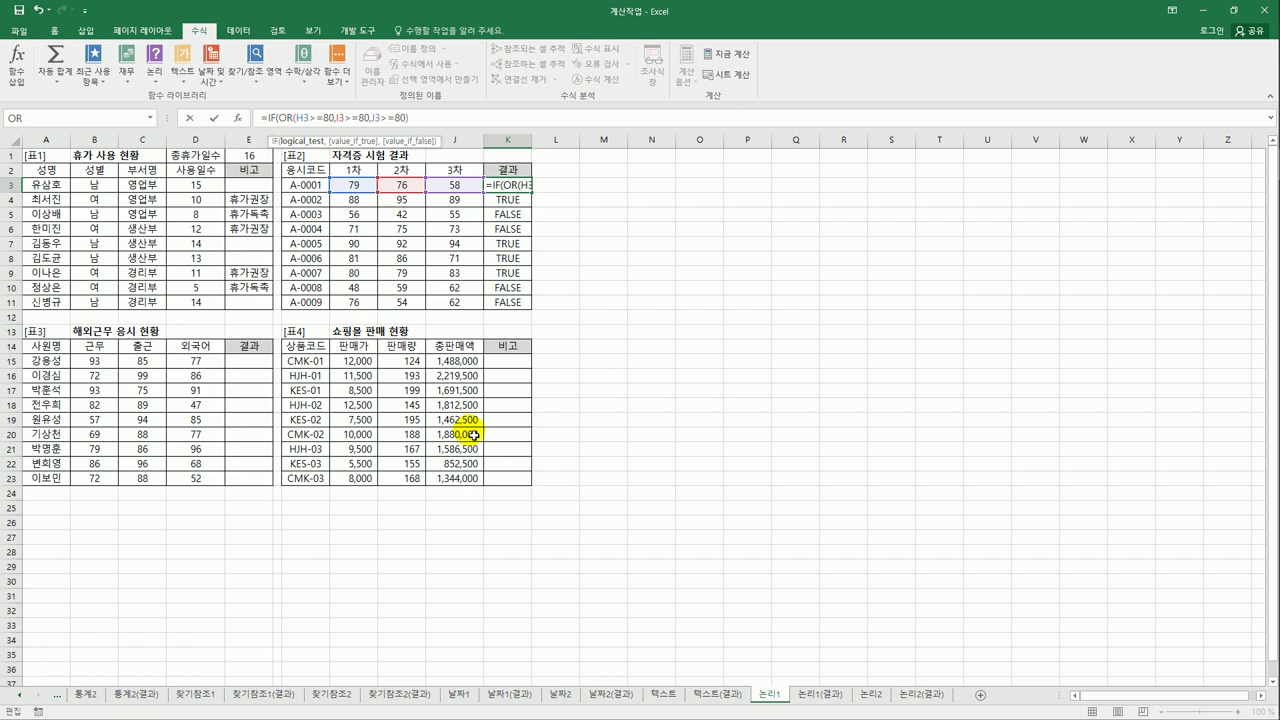
Step: Enter "합격" as the value K3's IF function returns when the OR condition is true
type(",g")
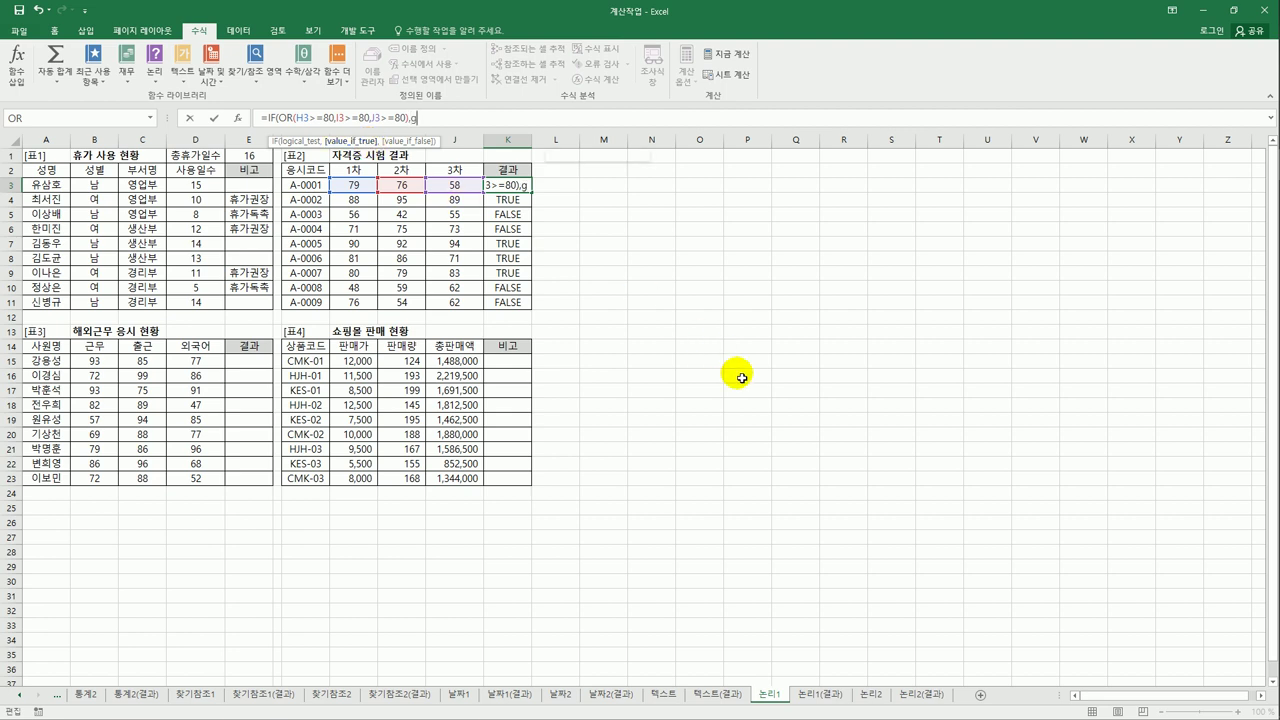
key("BackSpace")
type("합격")
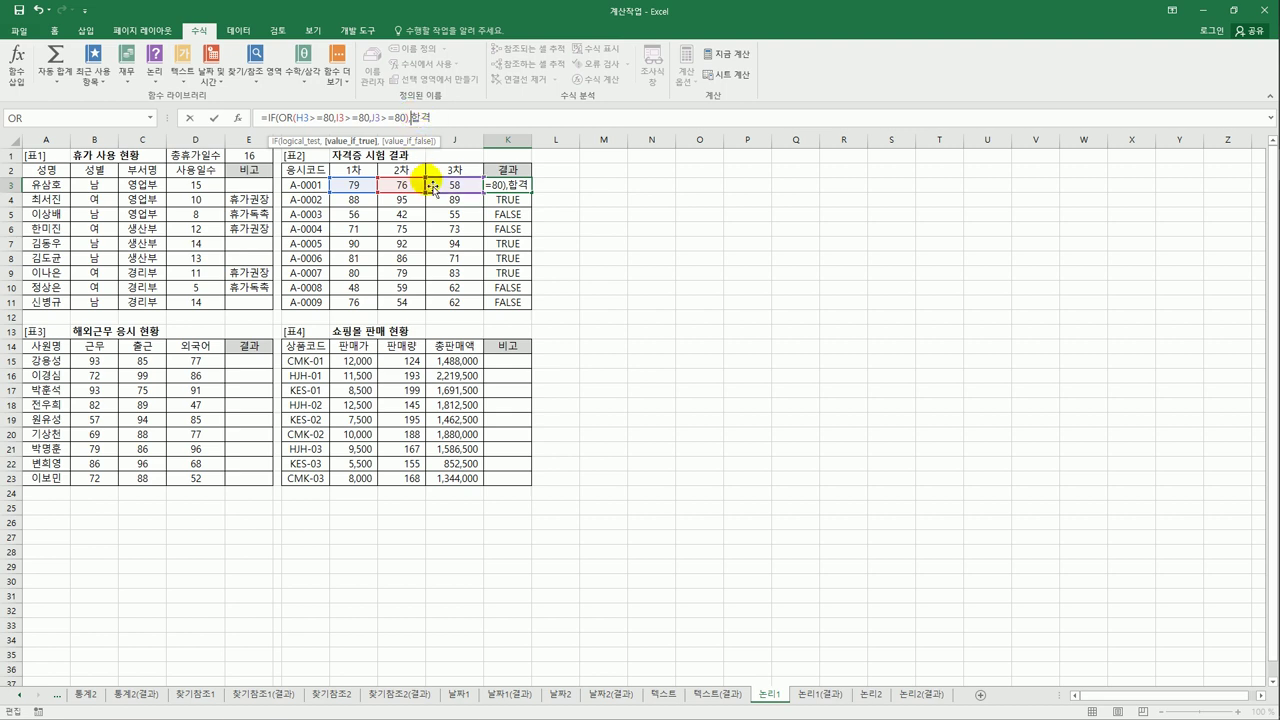
left_click(433, 117)
type("\"")
key("Left")
key("Left")
key("Left")
type("\"")
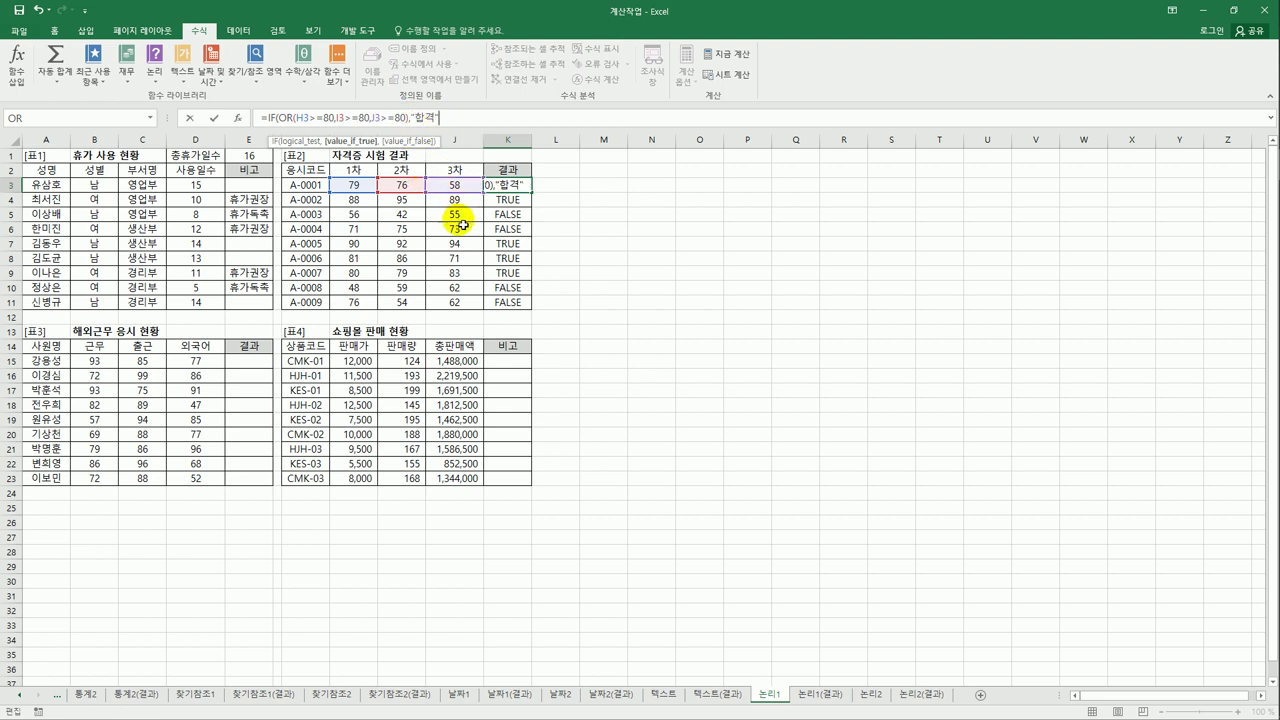
Step: Add "불합격" as the value K3's IF function returns when its condition is false, and close the parenthesis
type(",")
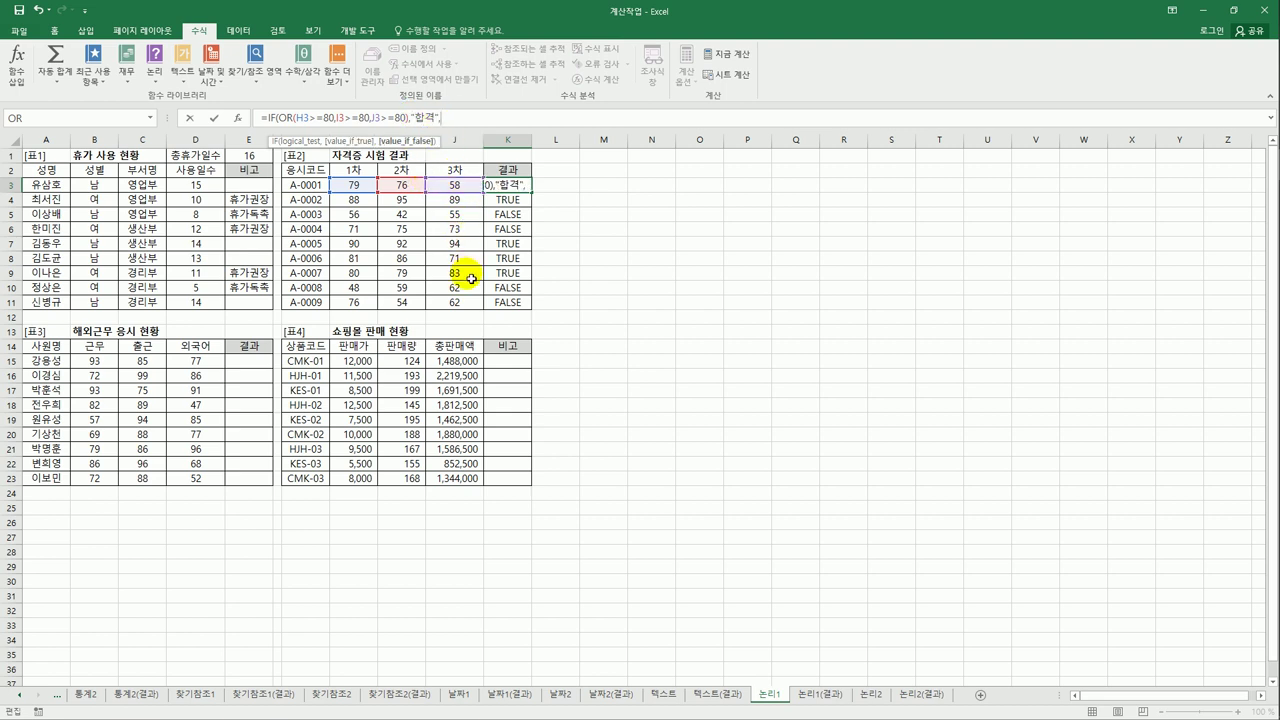
type("\"불합격")
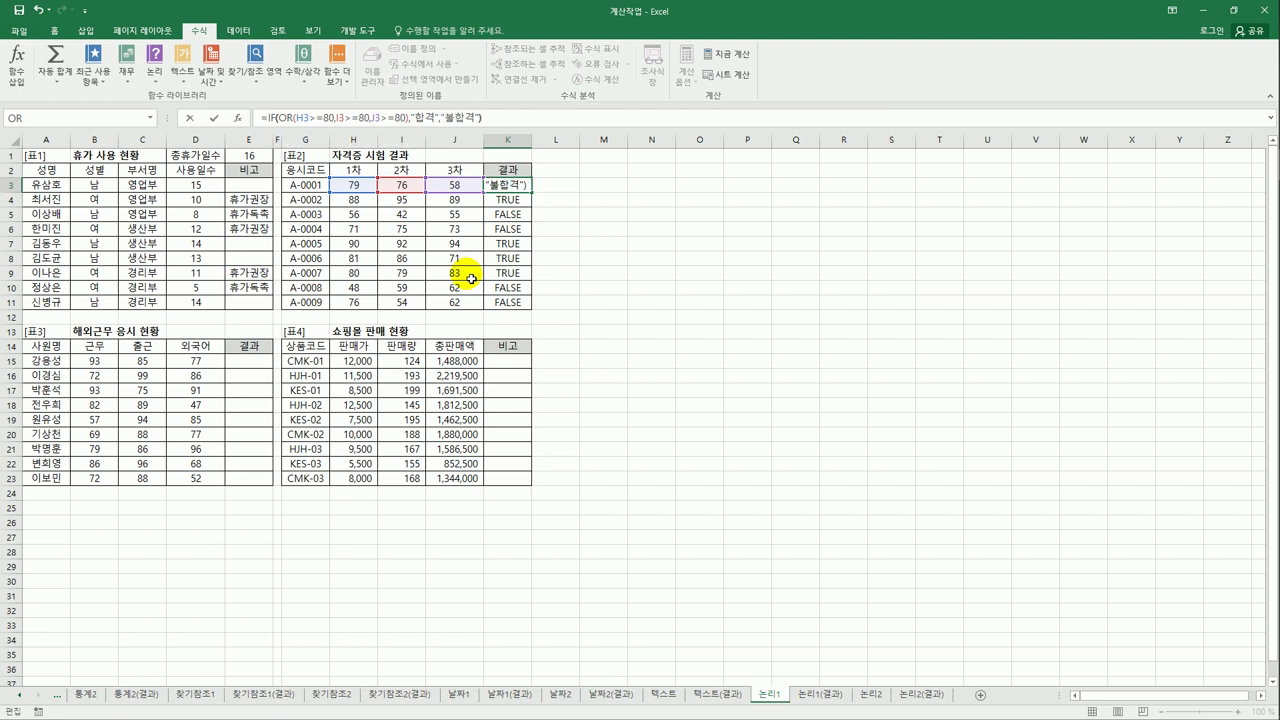
left_click(419, 121)
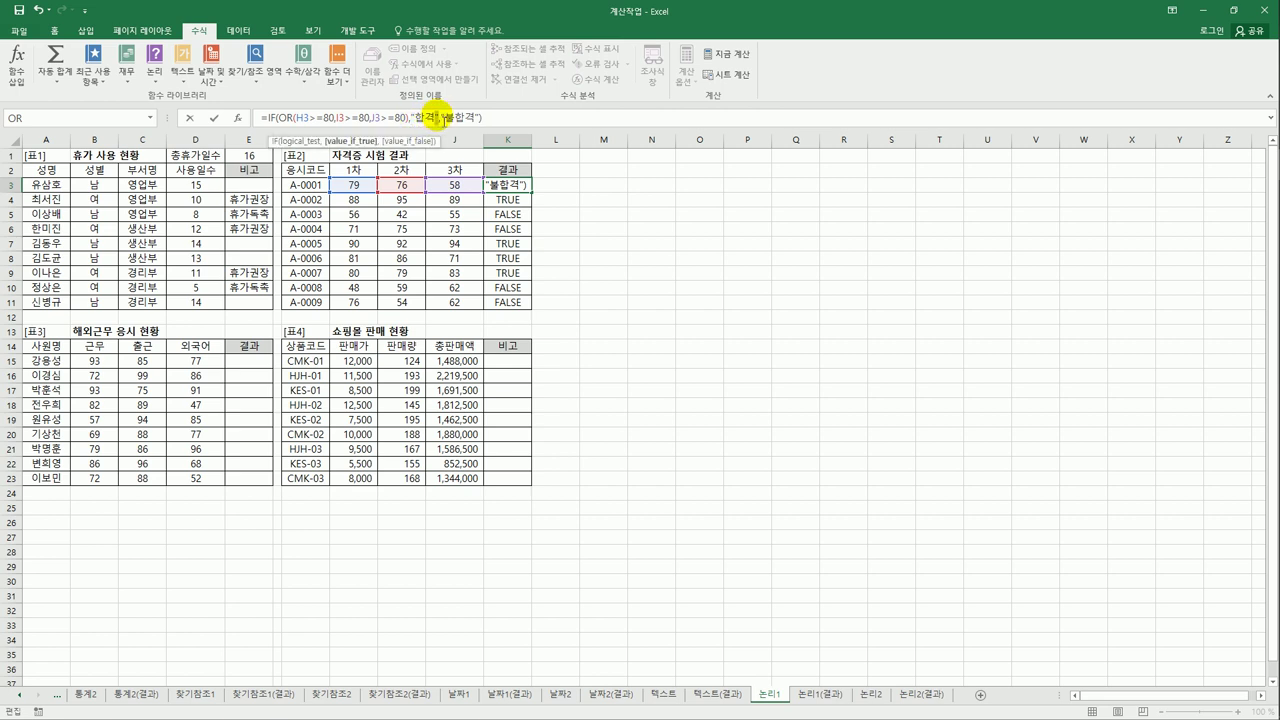
Step: Separate the two result texts in K3's IF formula with a comma, enter it and fill it down to K11
type(",")
left_click(446, 120)
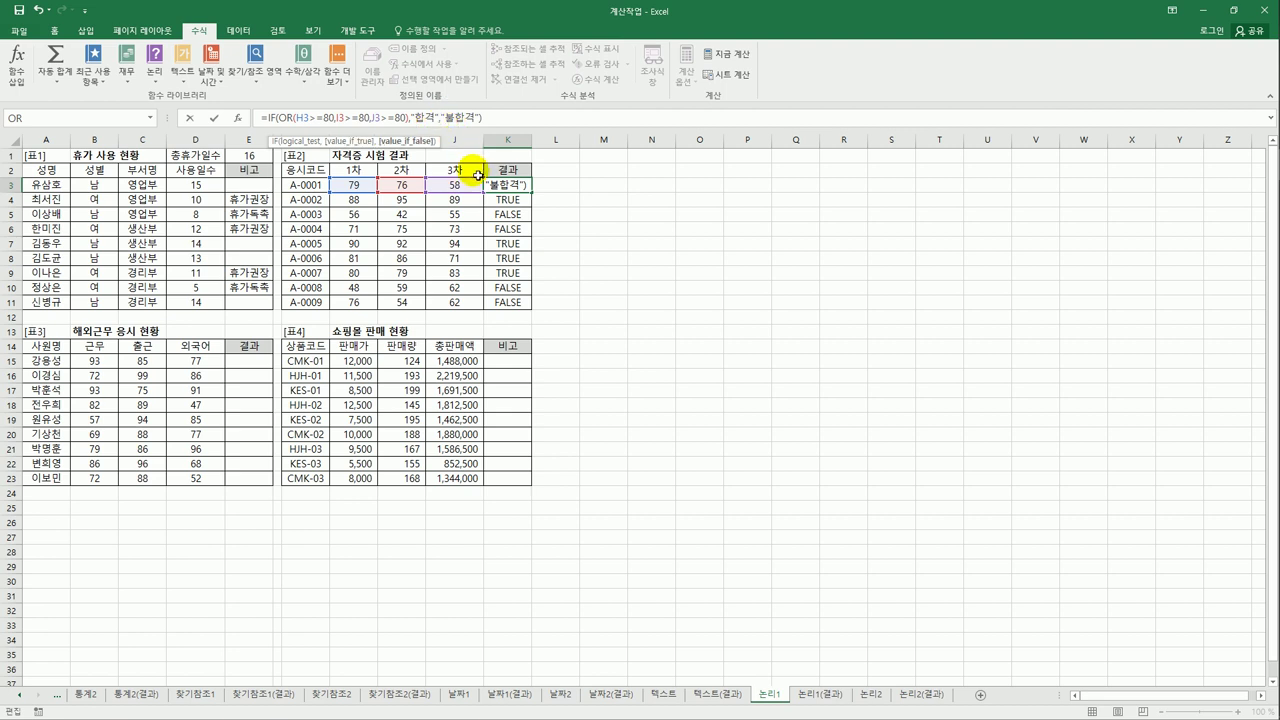
key("ctrl+Return")
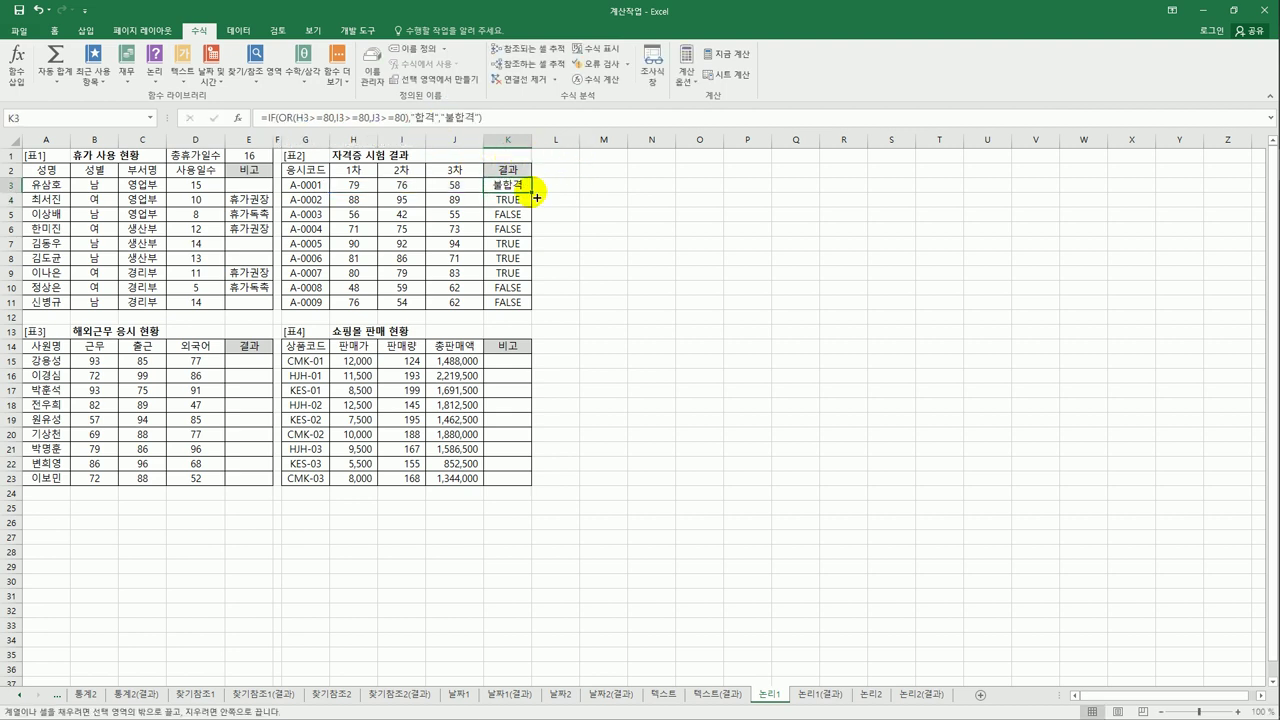
left_click_drag(537, 198, 522, 324)
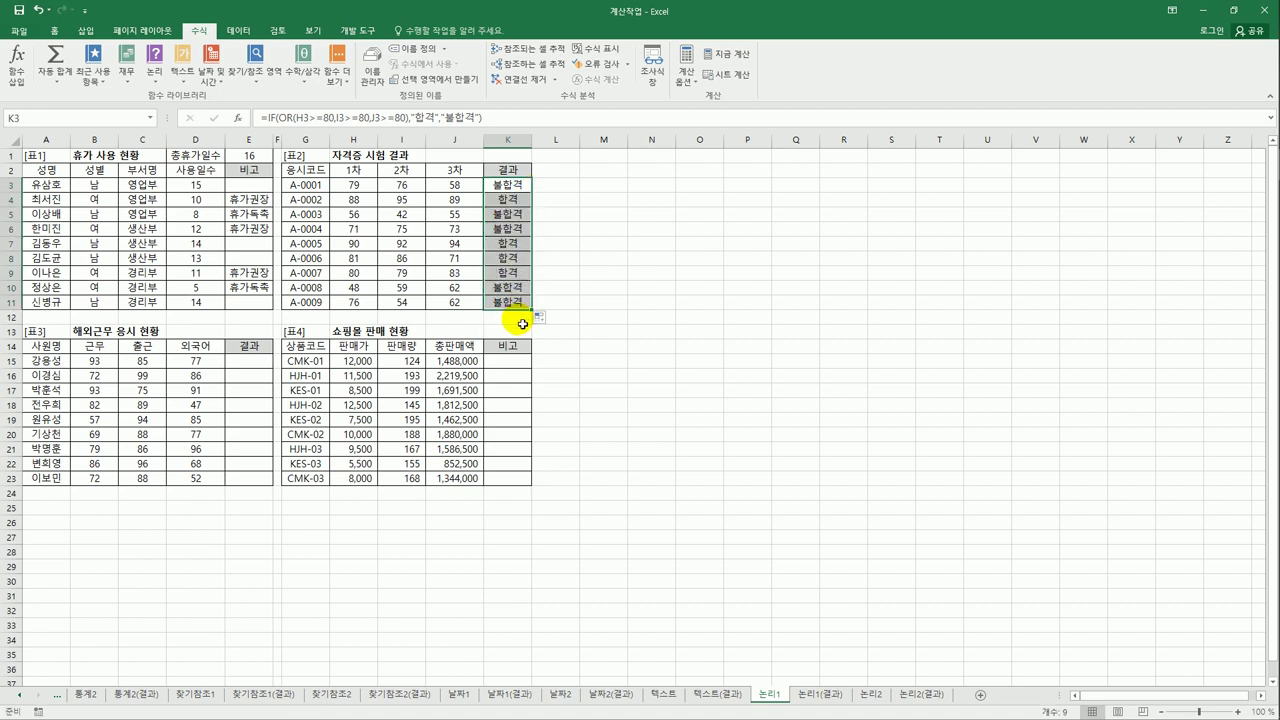
left_click(510, 244)
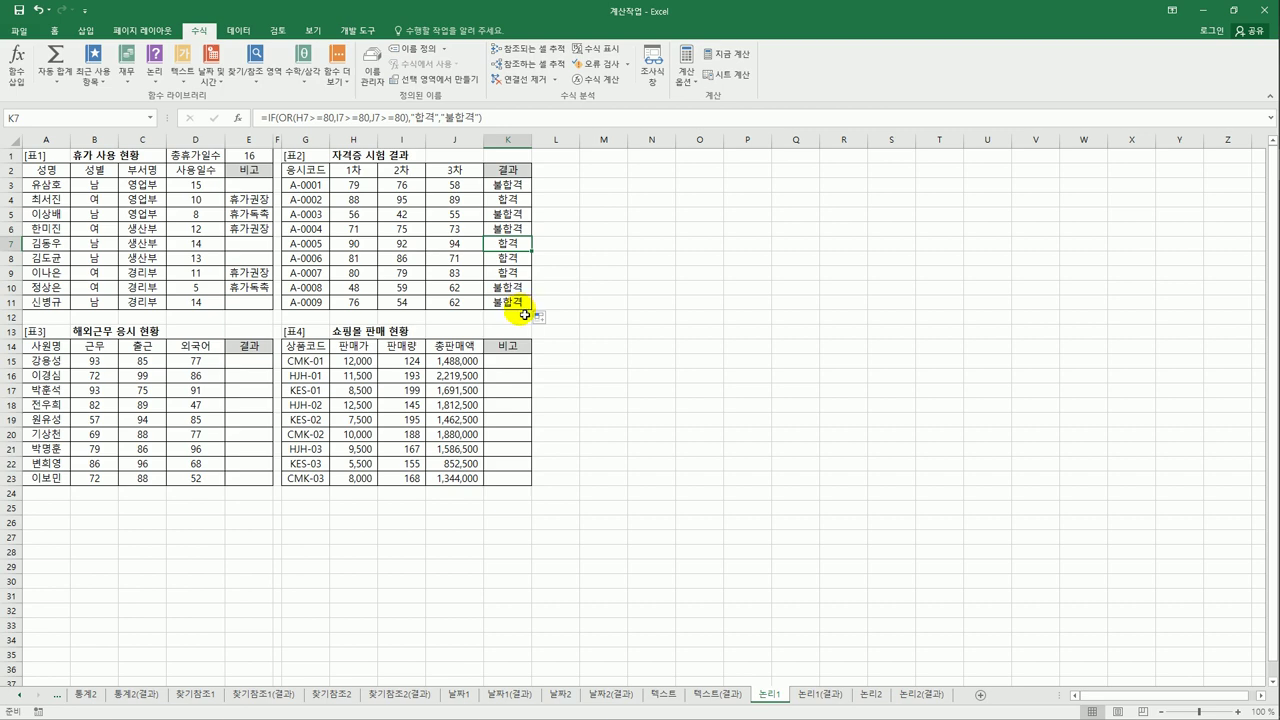
Step: Examine table 3's empty 결과 column and the 근무, 출근 and 외국어 scores its conditions depend on
left_click(237, 365)
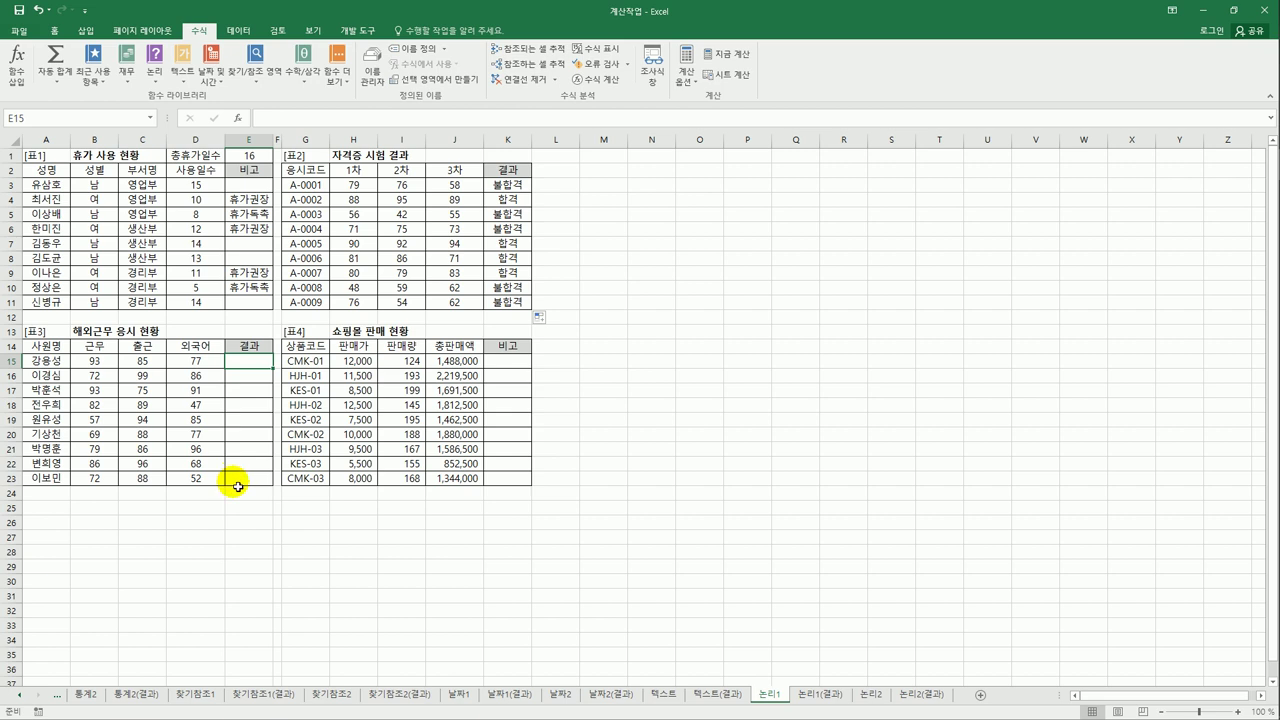
left_click(95, 362)
left_click(137, 364)
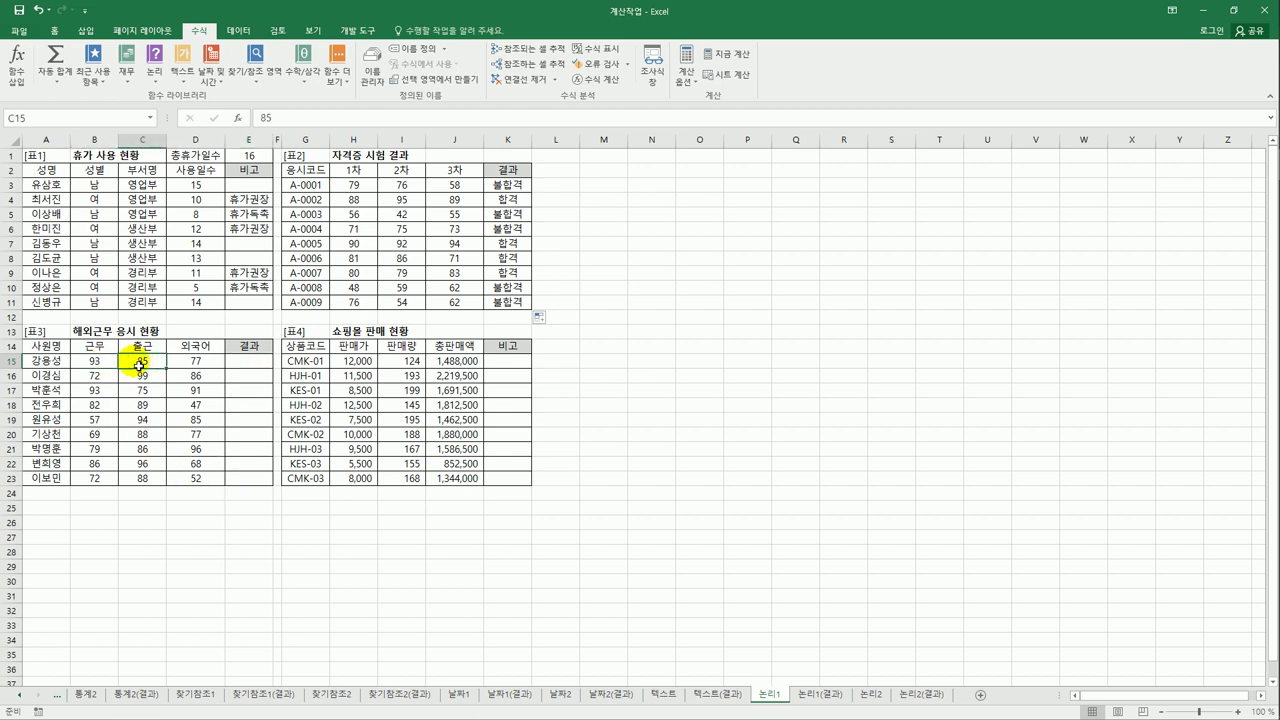
left_click(97, 362)
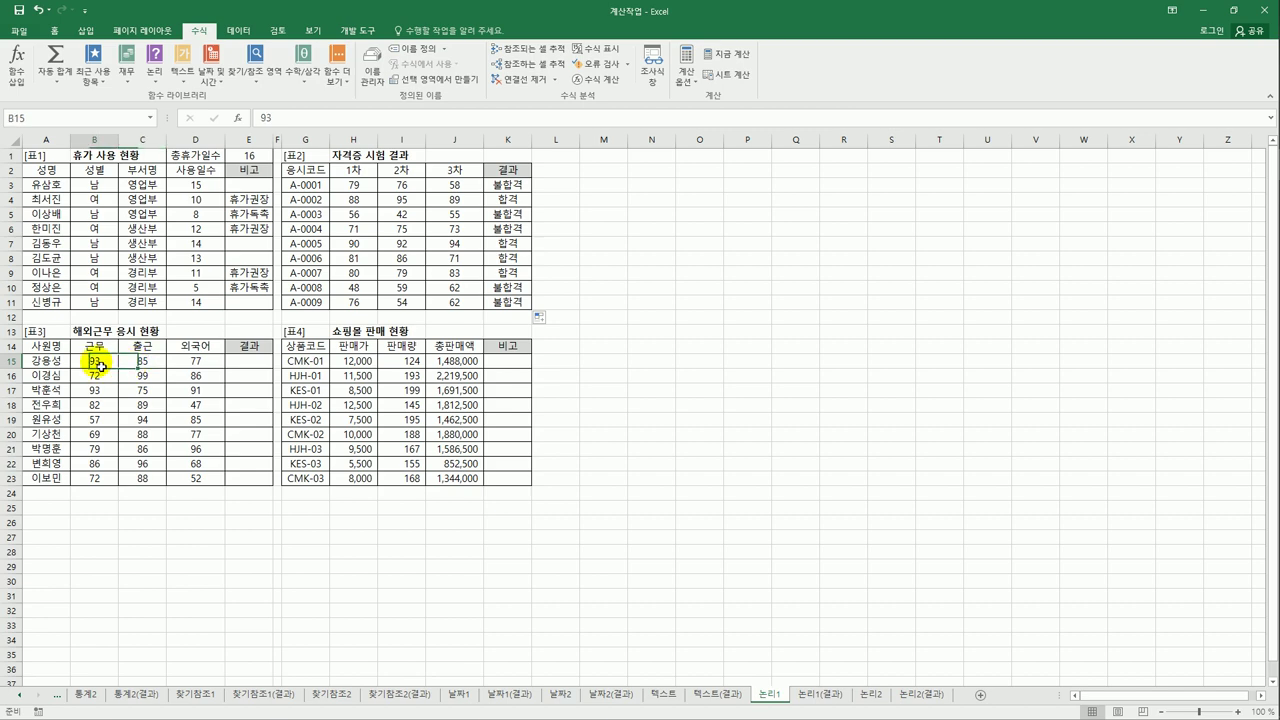
left_click(123, 363)
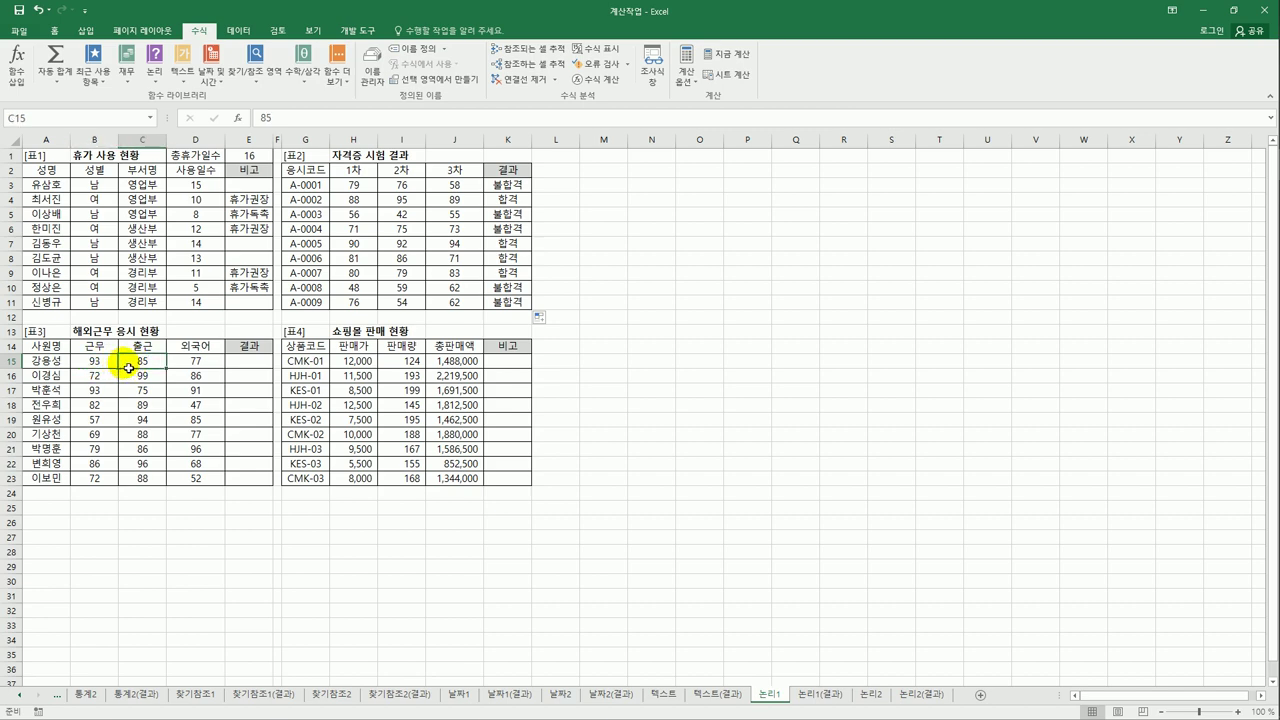
left_click(178, 362)
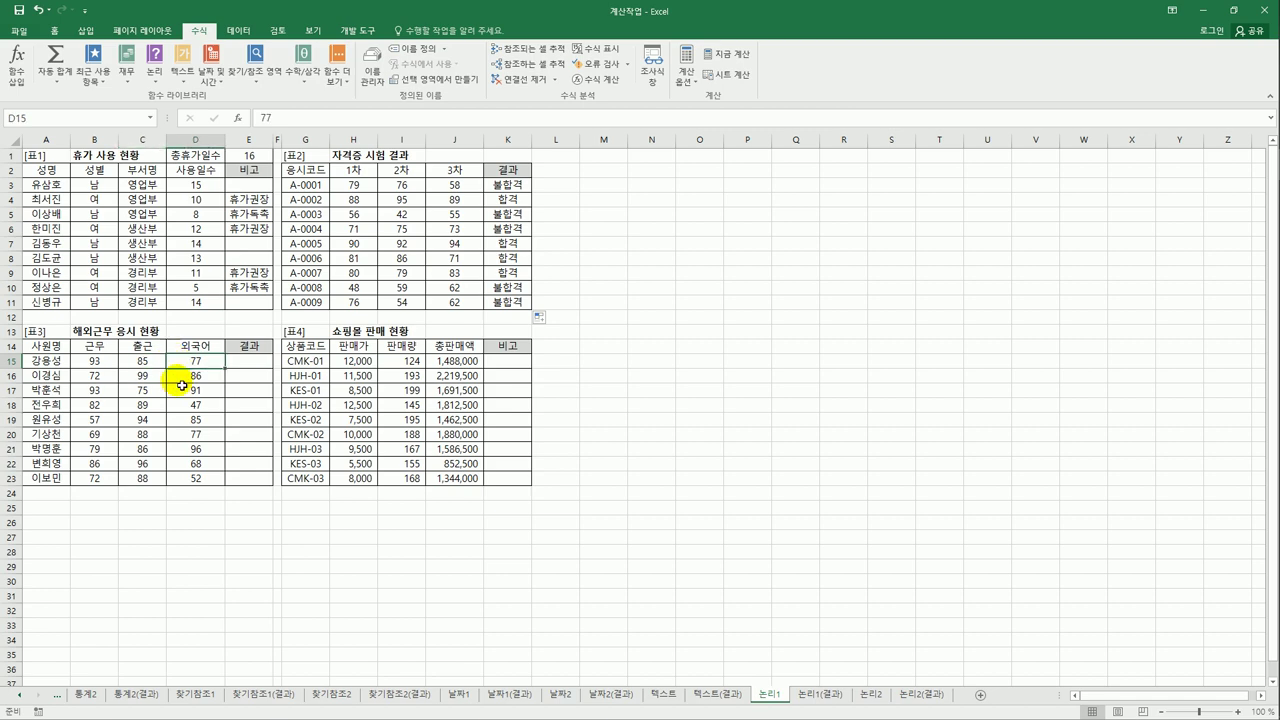
left_click_drag(182, 386, 191, 481)
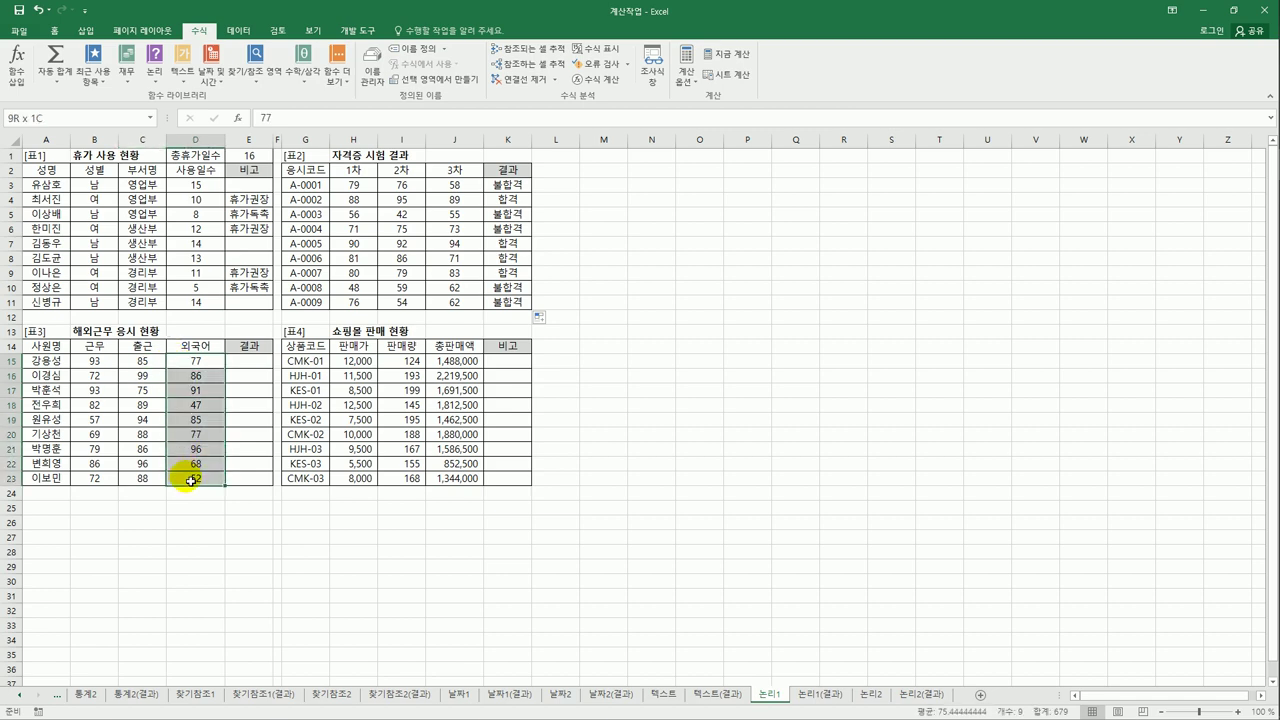
left_click_drag(191, 481, 185, 478)
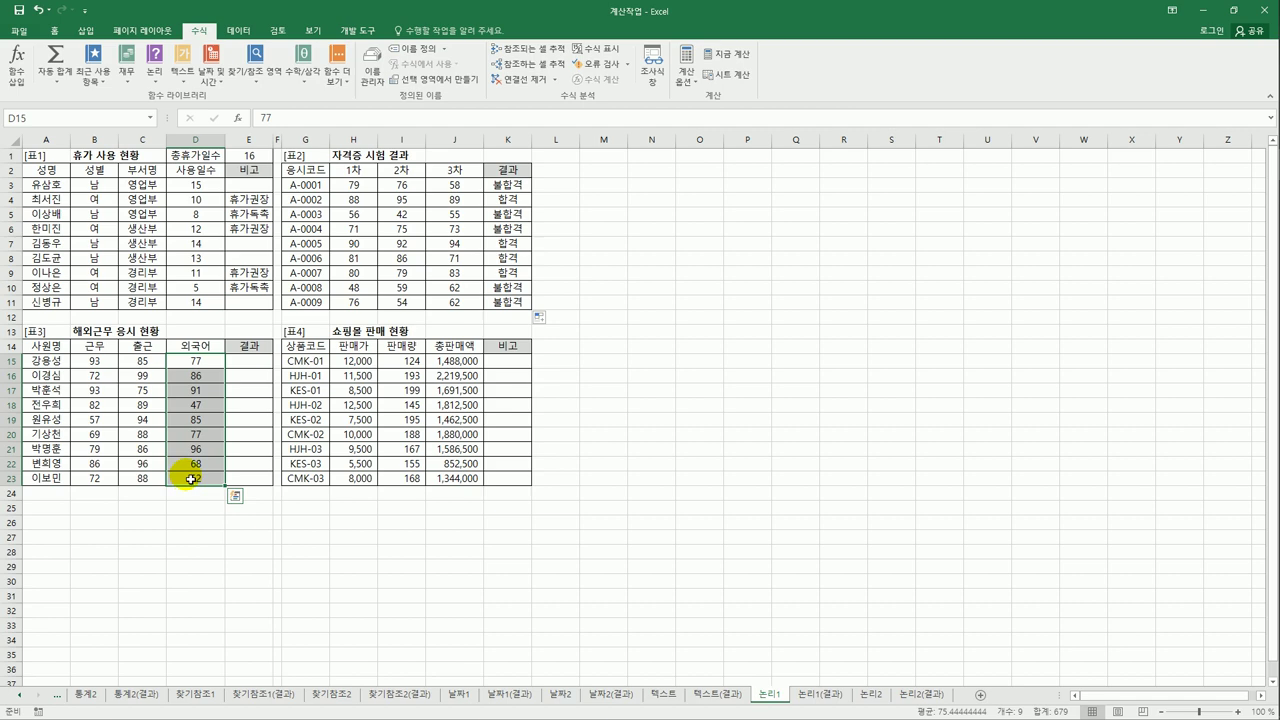
left_click(100, 364)
left_click_drag(107, 366, 139, 364)
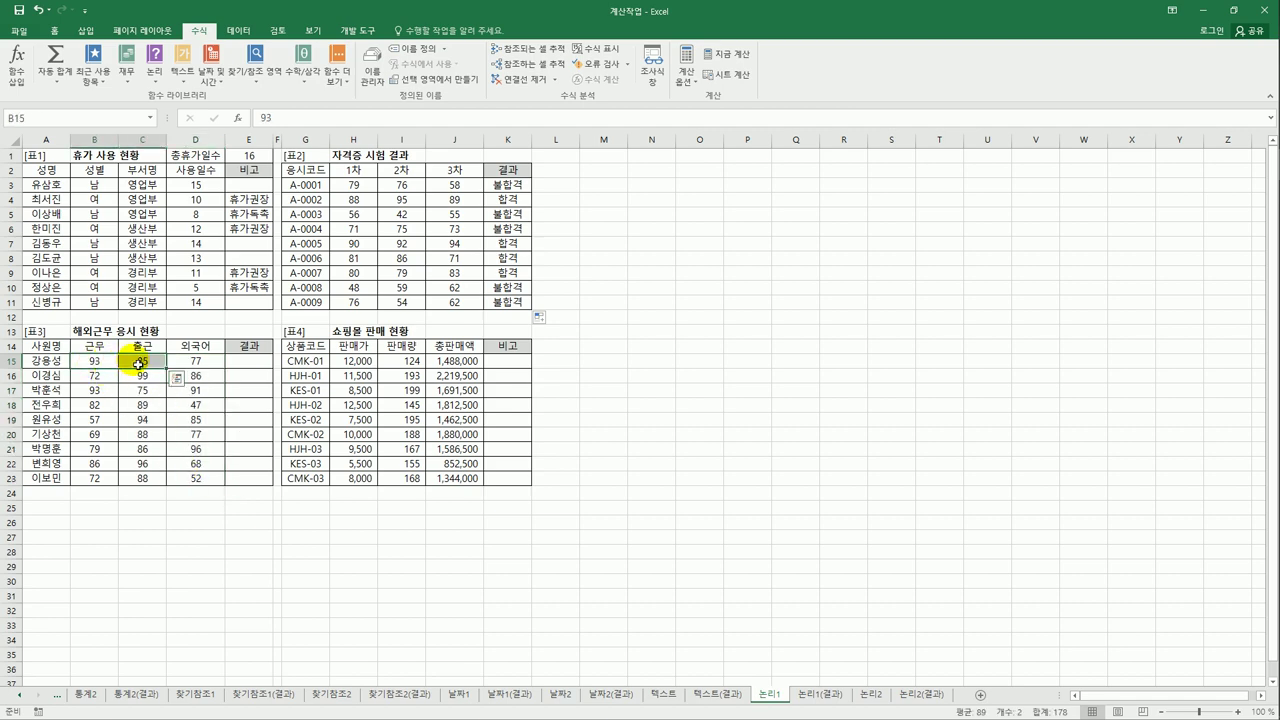
left_click(185, 362)
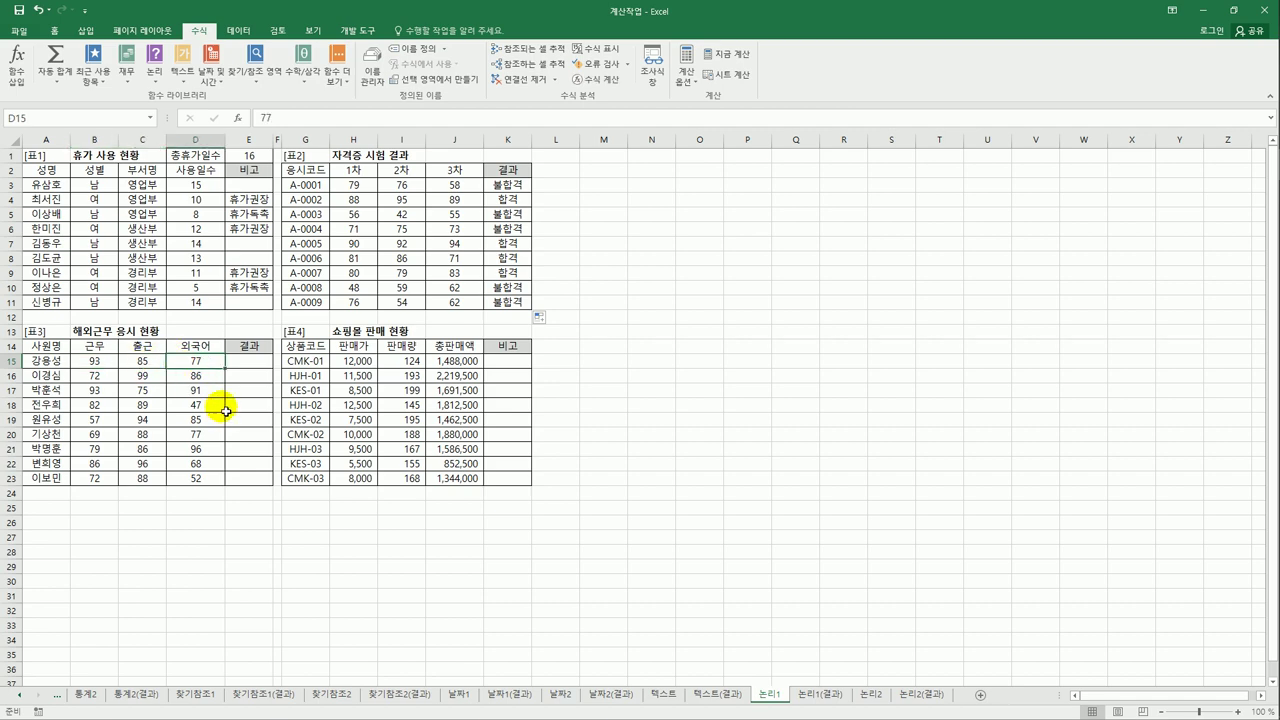
left_click(241, 369)
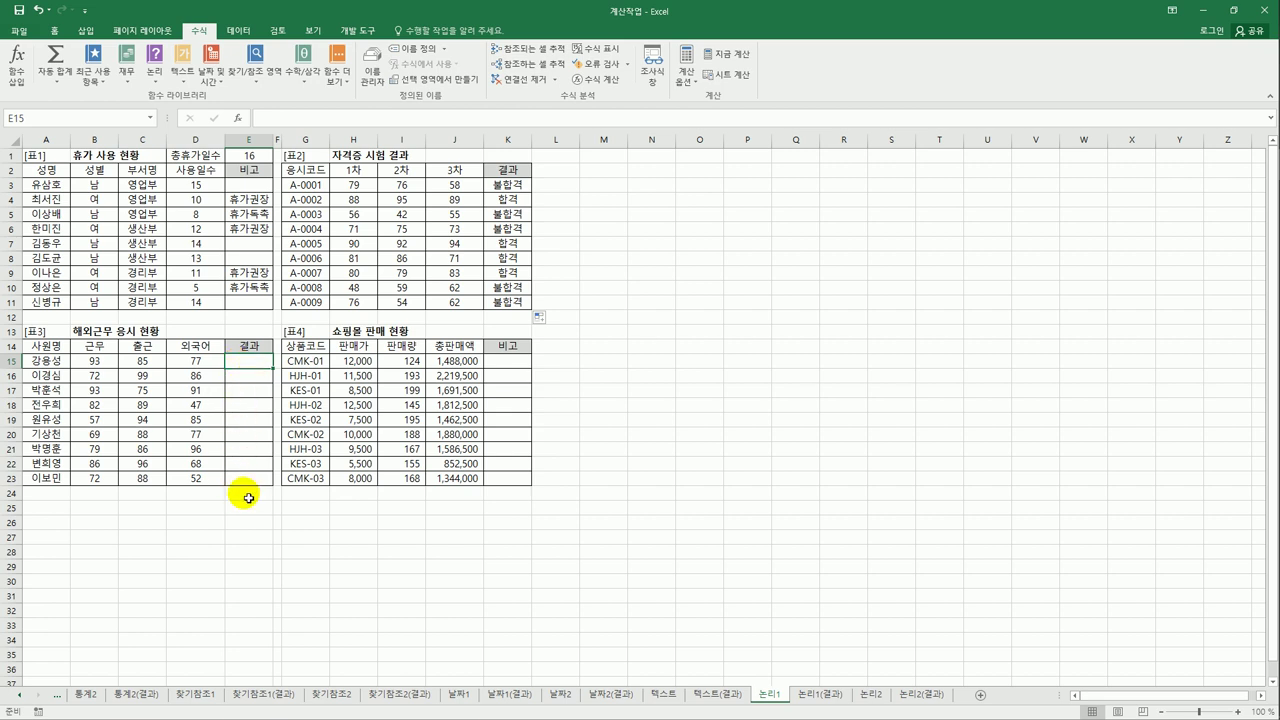
left_click_drag(94, 361, 145, 366)
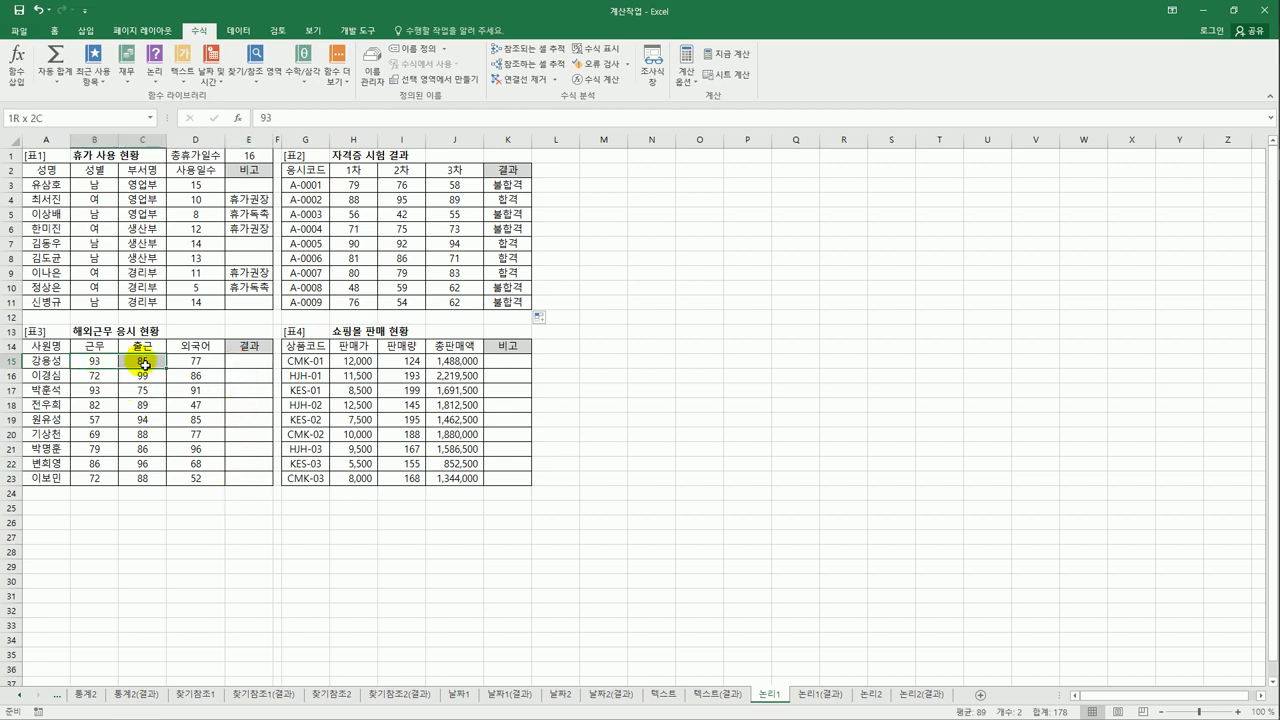
Step: Insert an OR function in E15 with B15>=80 as its first condition
left_click(248, 367)
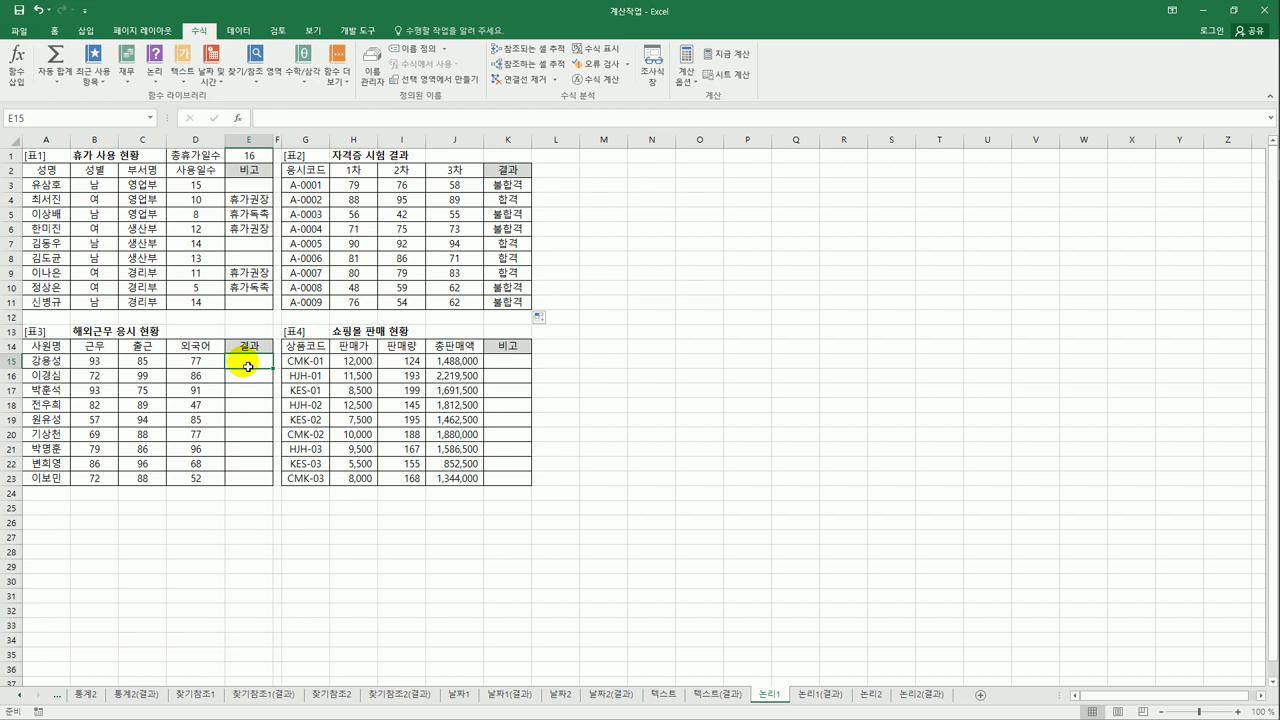
left_click(155, 66)
left_click(175, 192)
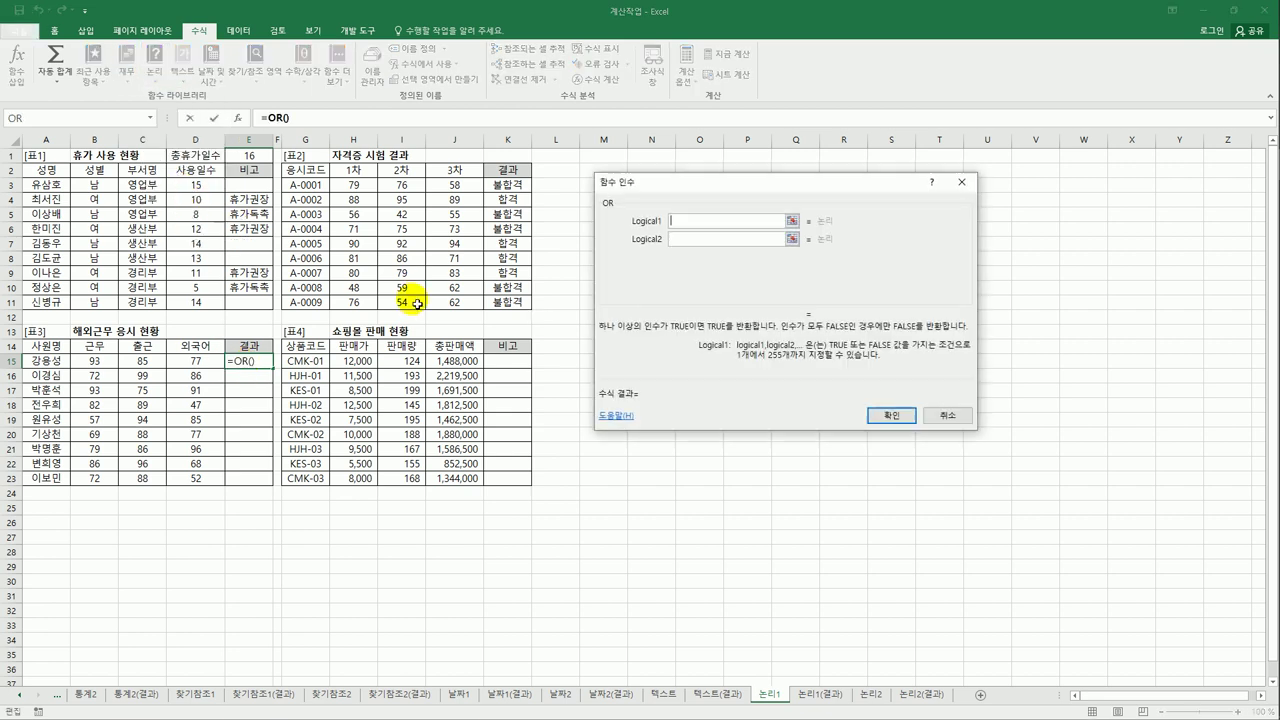
left_click_drag(665, 181, 378, 196)
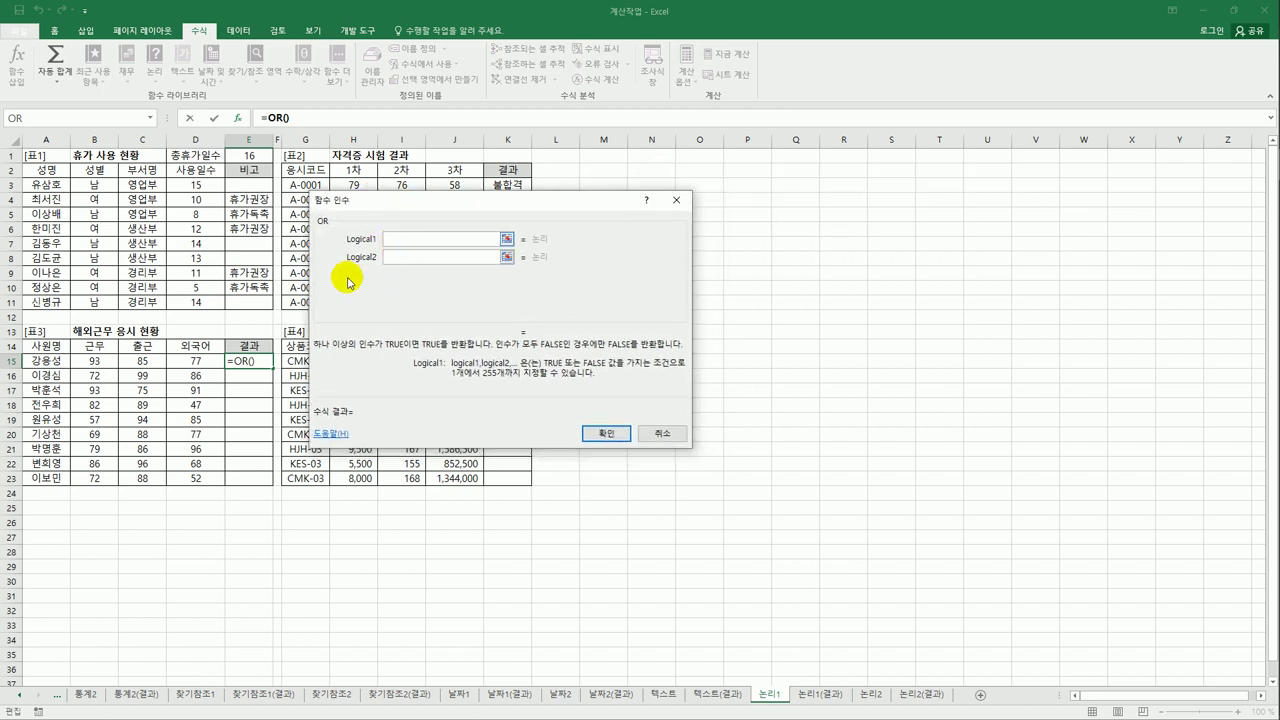
left_click(100, 362)
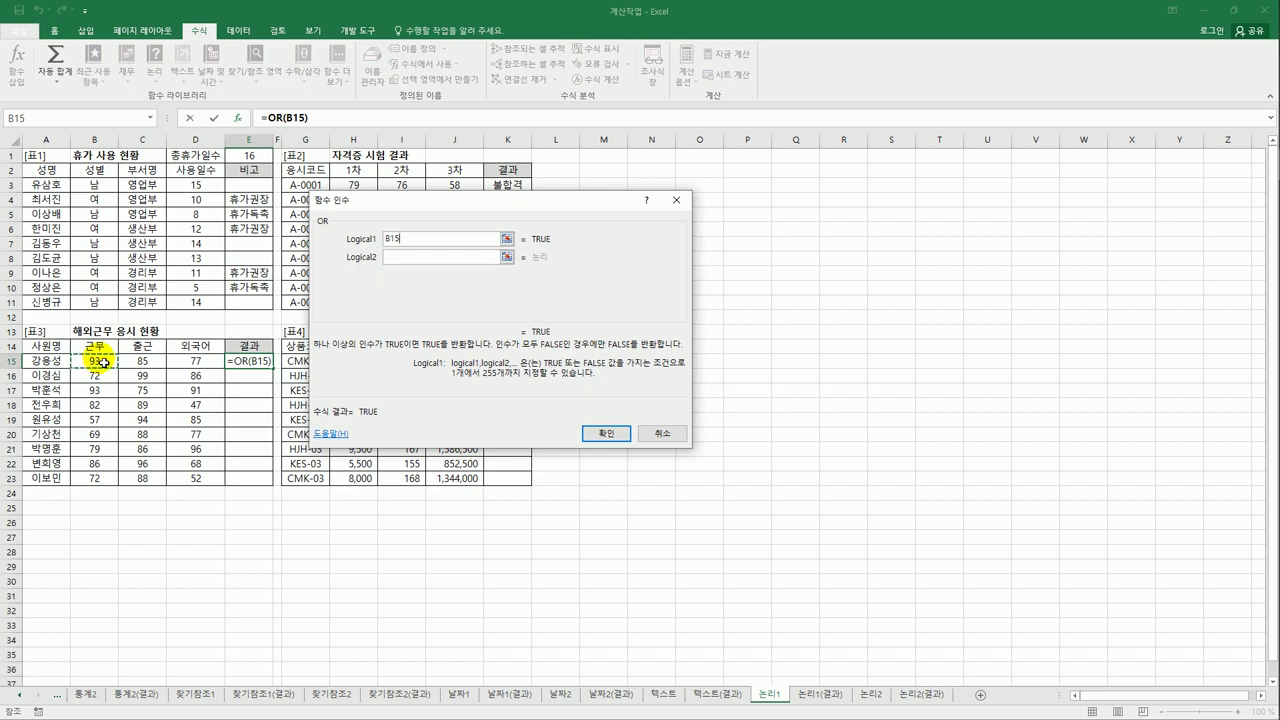
type(">=80")
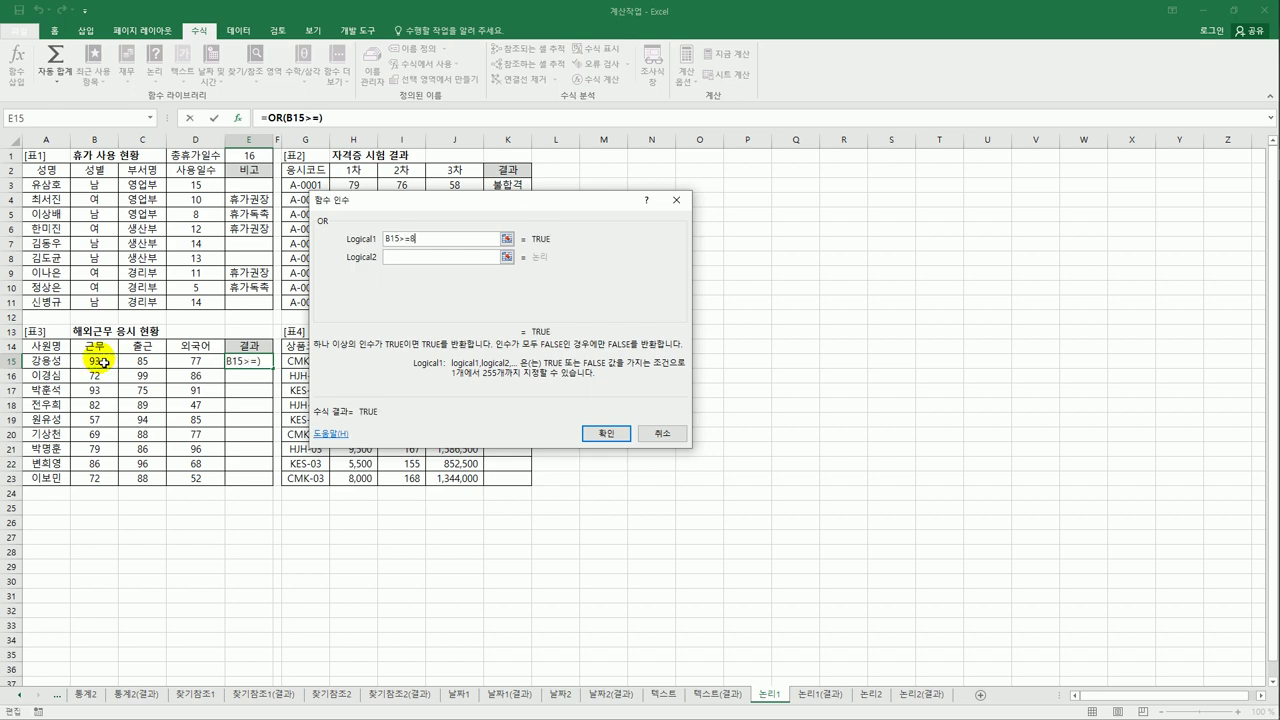
Step: Add C15>=80 as the OR function's second condition and enter the formula in E15
left_click(405, 257)
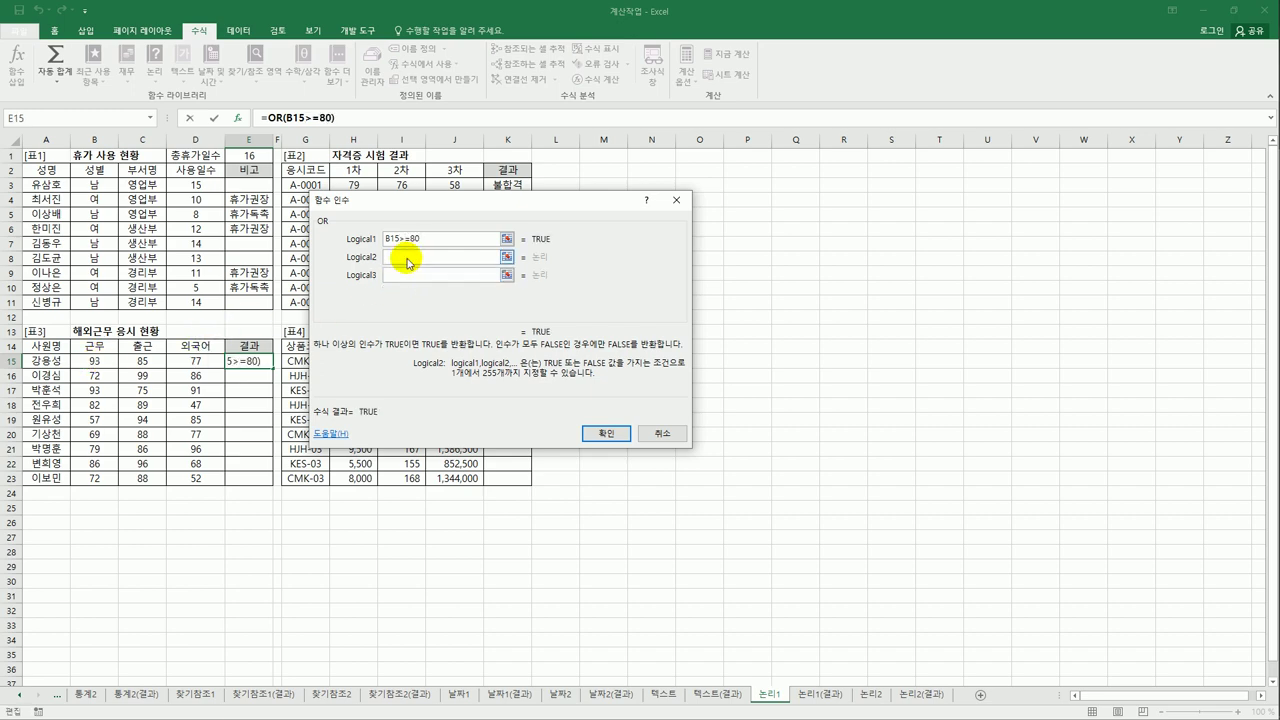
left_click(144, 363)
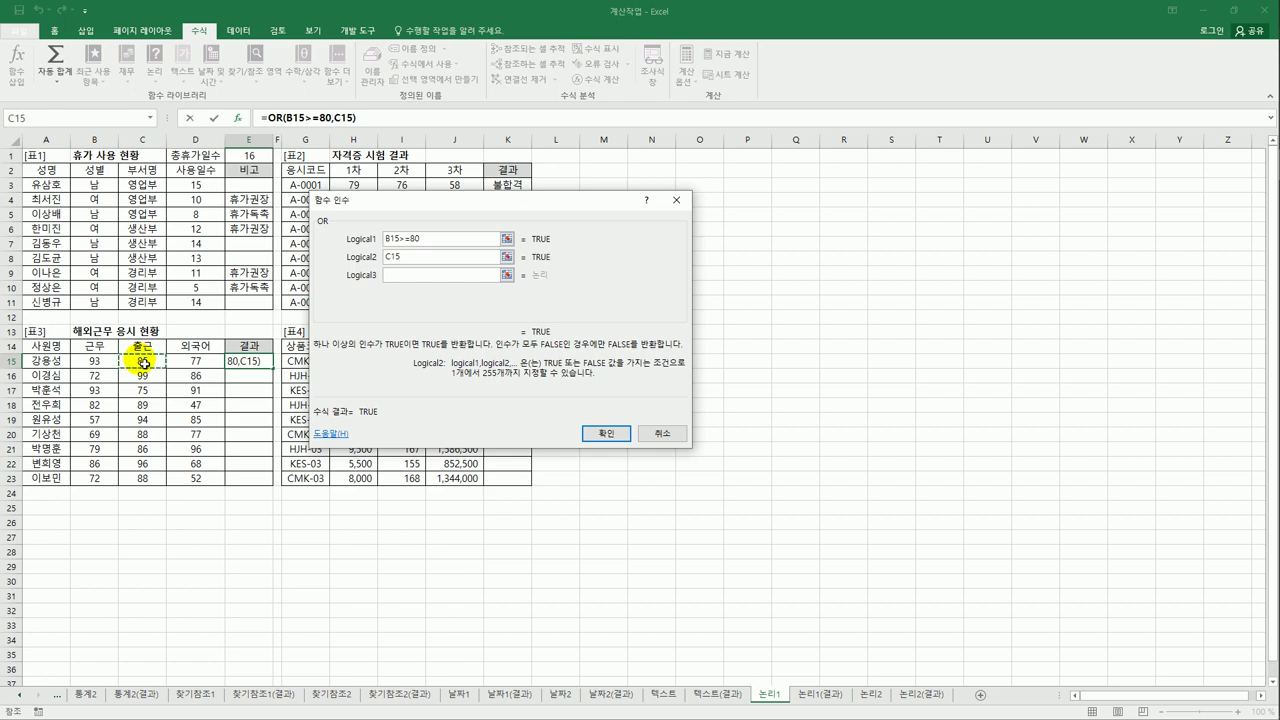
type(">=80")
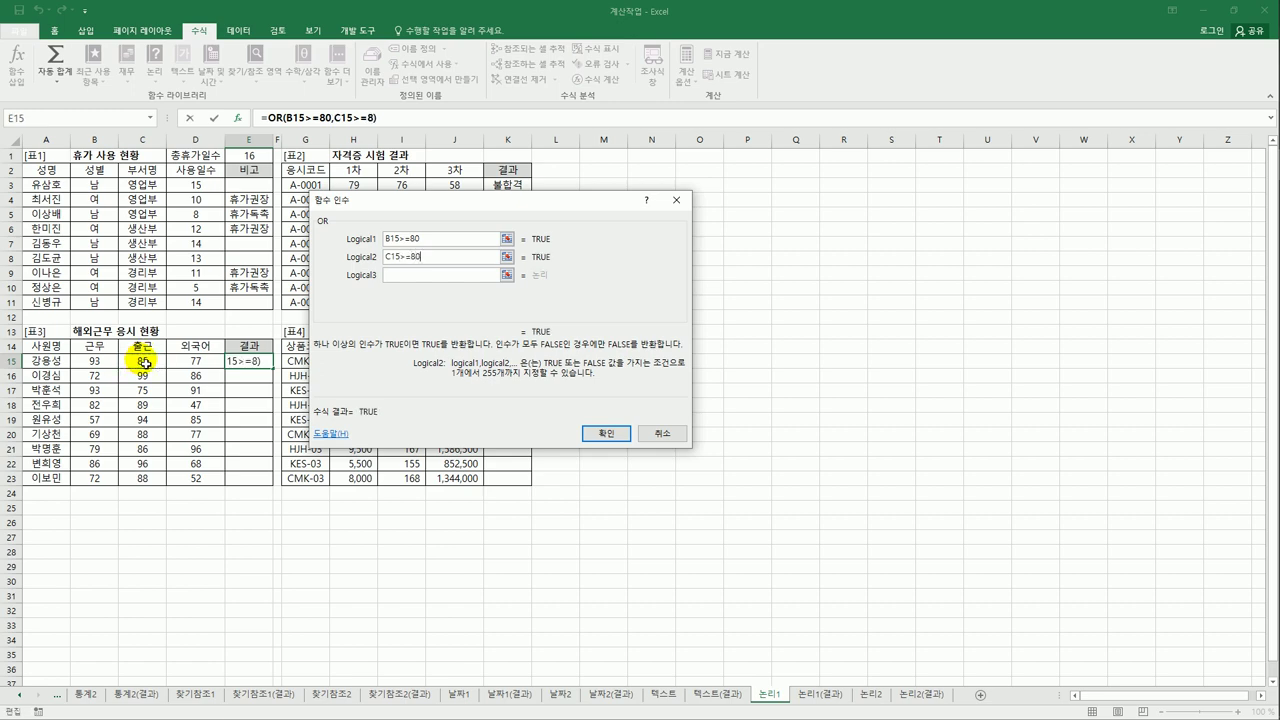
left_click(612, 434)
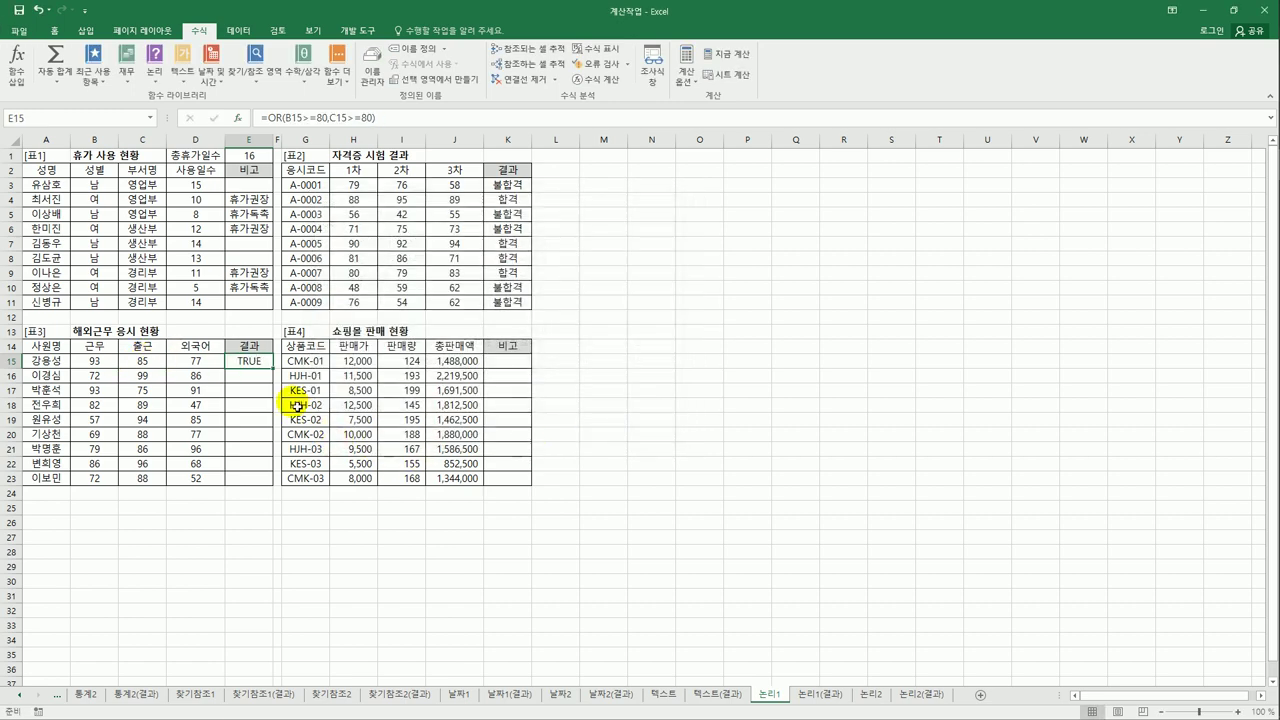
Step: Fill E15's OR formula down through E23 and return the selection to E15 alone
left_click_drag(268, 372, 272, 488)
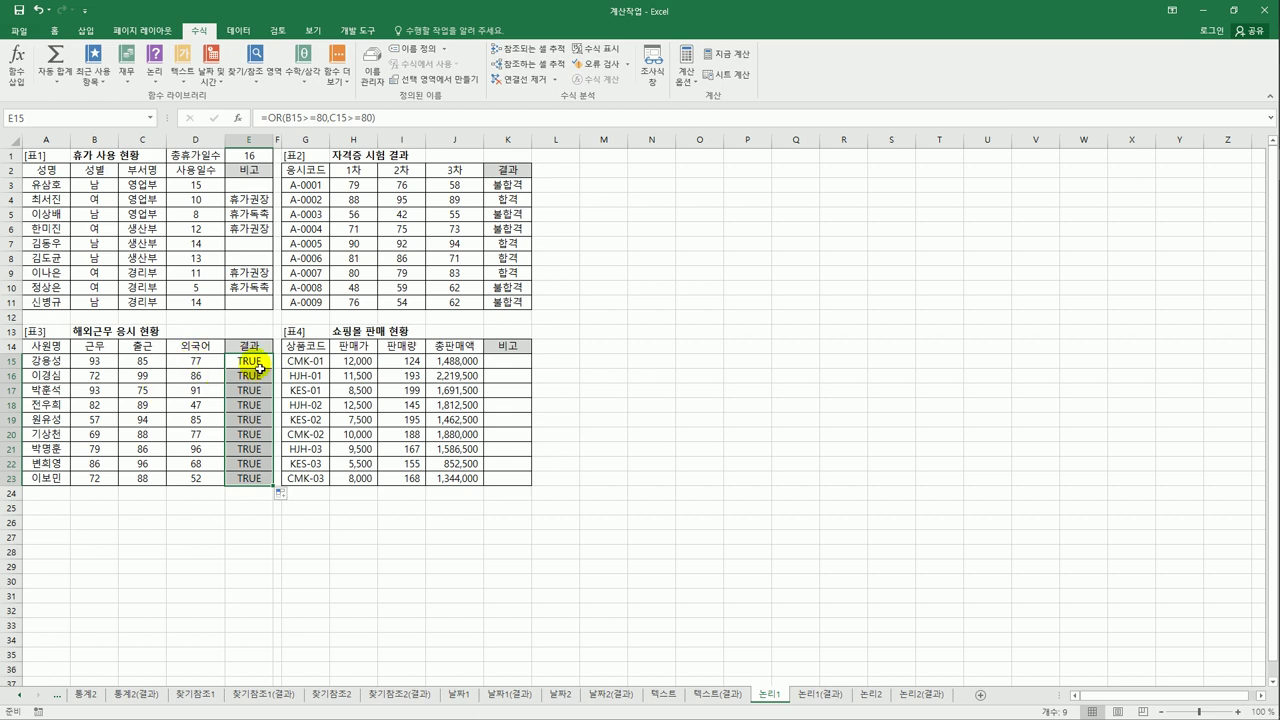
key("shift+Up")
key("shift+Up")
key("shift+Up")
key("shift+Up")
key("shift+Up")
key("shift+Up")
key("shift+Up")
key("shift+Up")
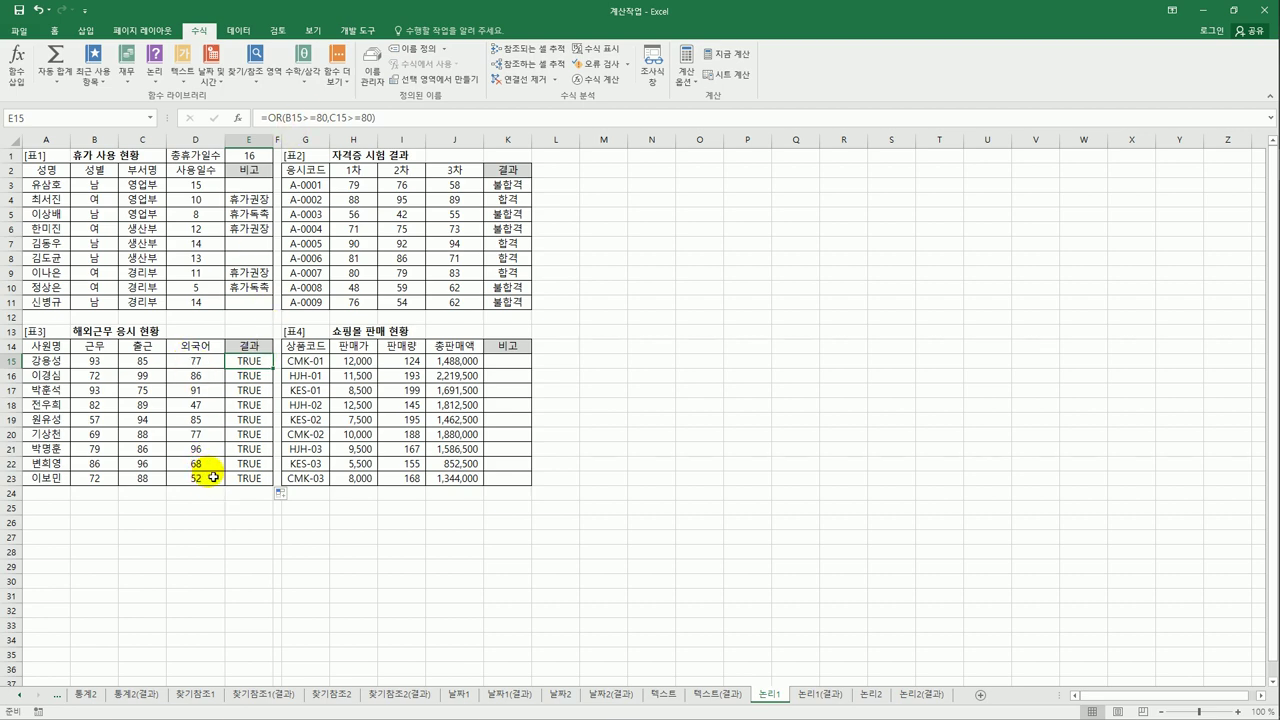
Step: Nest E15's OR expression inside an AND function as its first logical argument
left_click(270, 120)
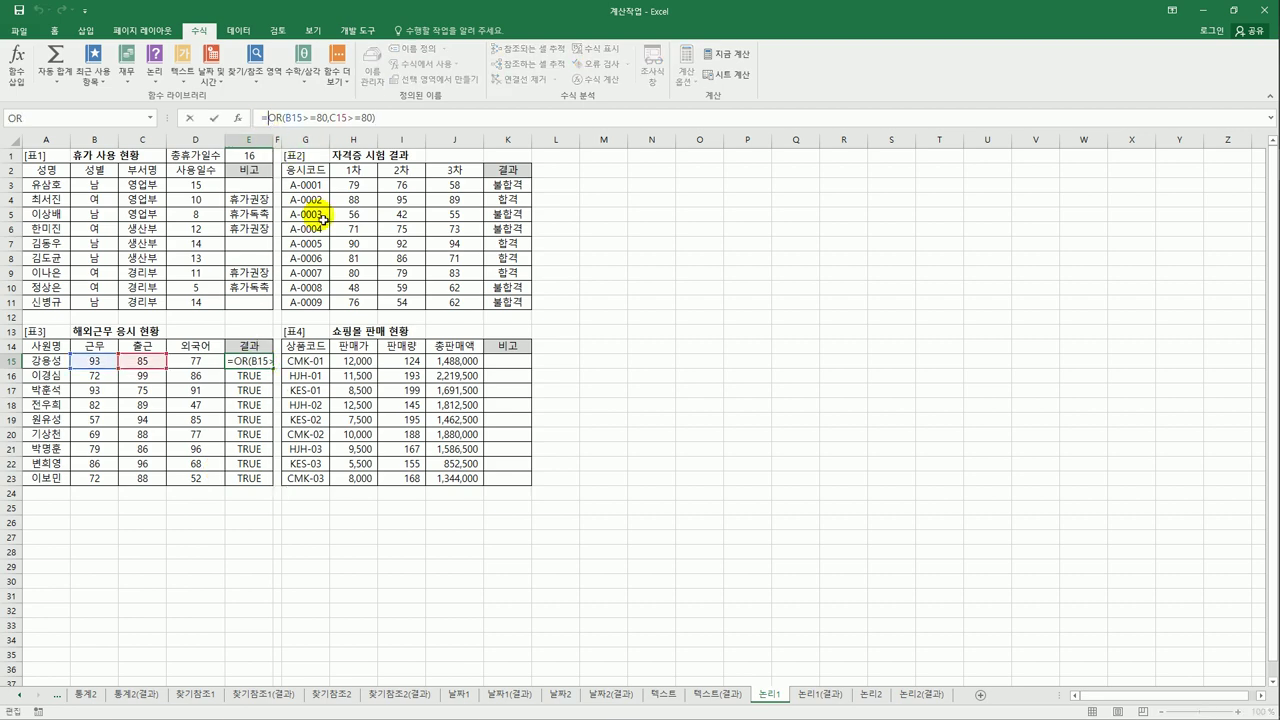
type("무")
key("BackSpace")
key("Hangul")
type("and")
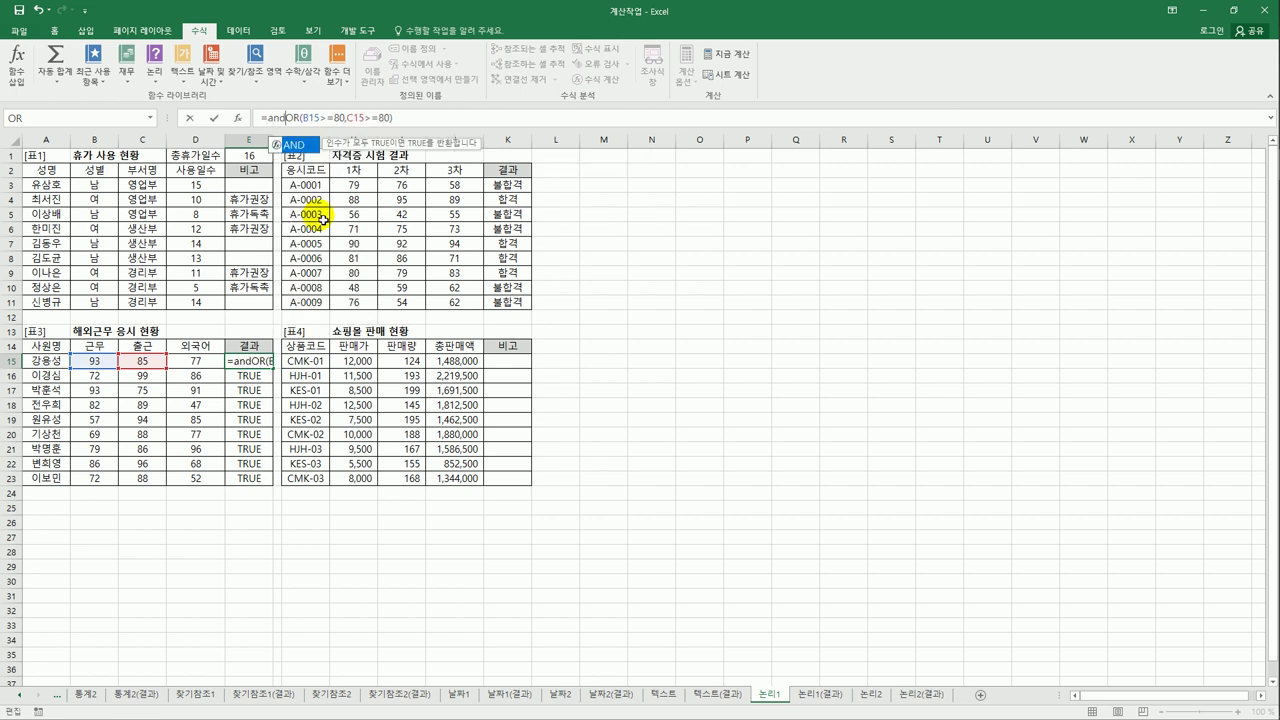
double_click(293, 145)
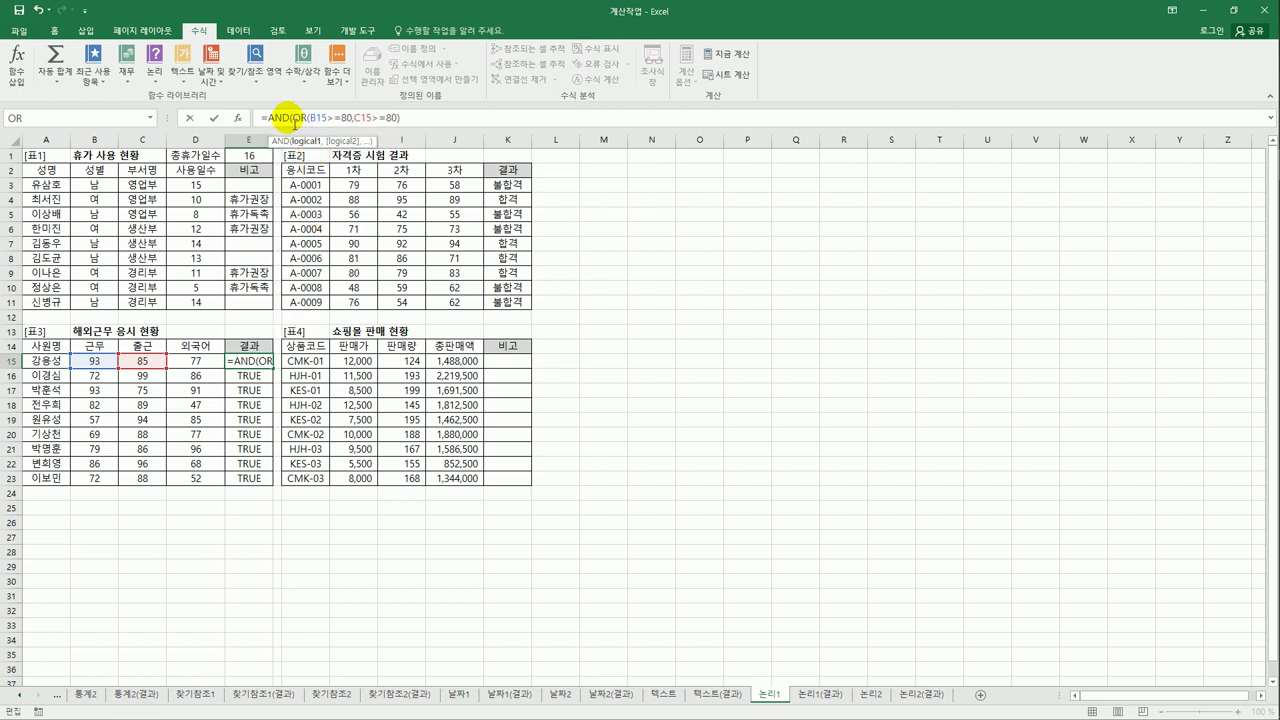
left_click_drag(293, 119, 411, 123)
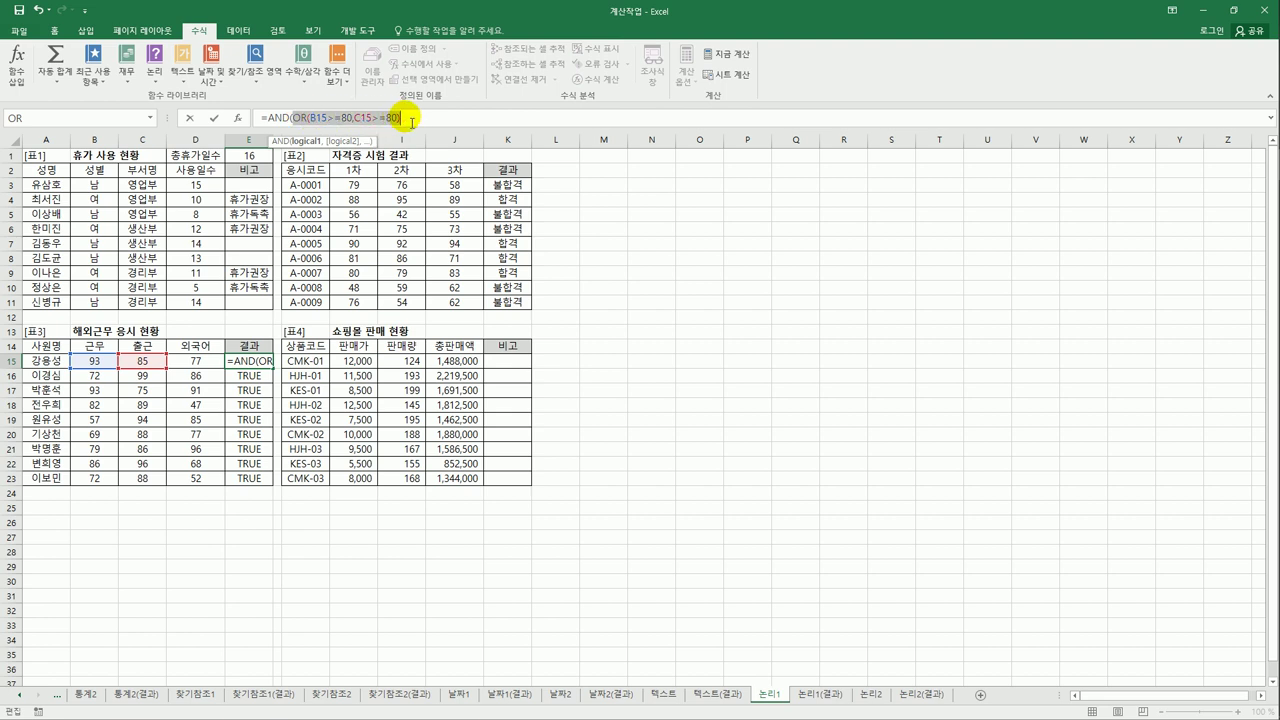
left_click(411, 119)
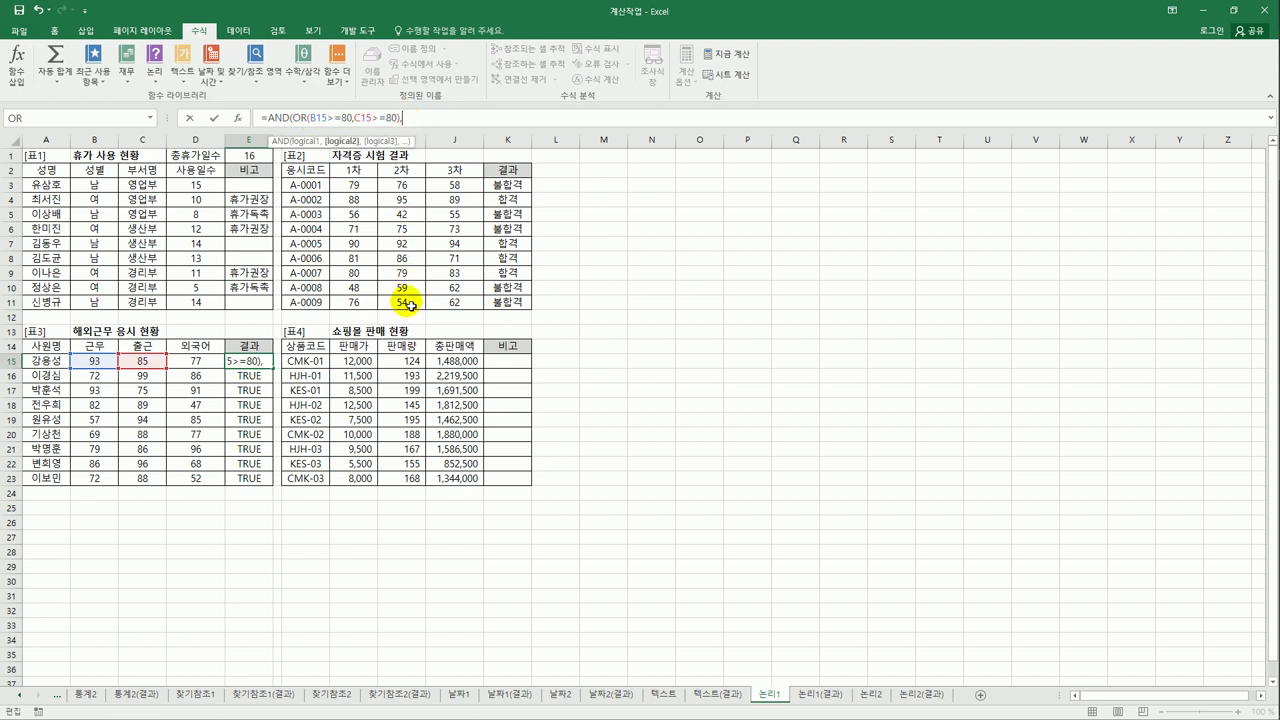
type(",")
left_click(196, 362)
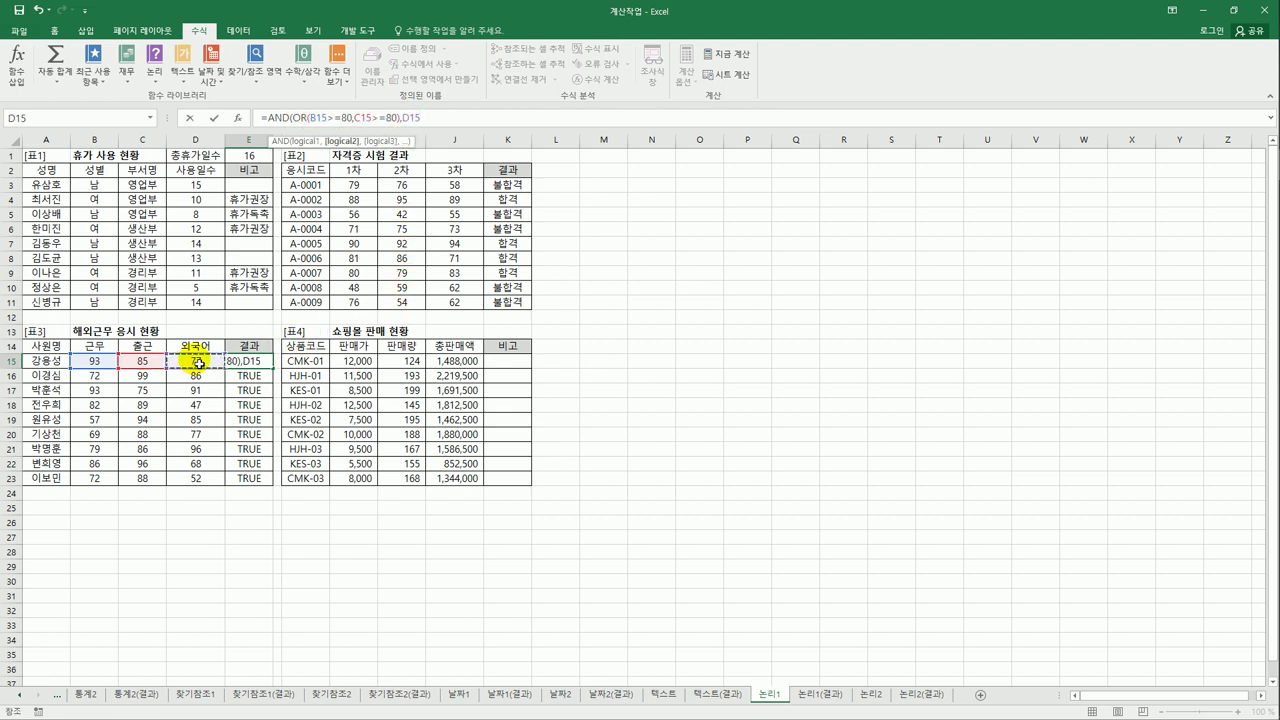
key("BackSpace")
key("BackSpace")
key("BackSpace")
type(">=9")
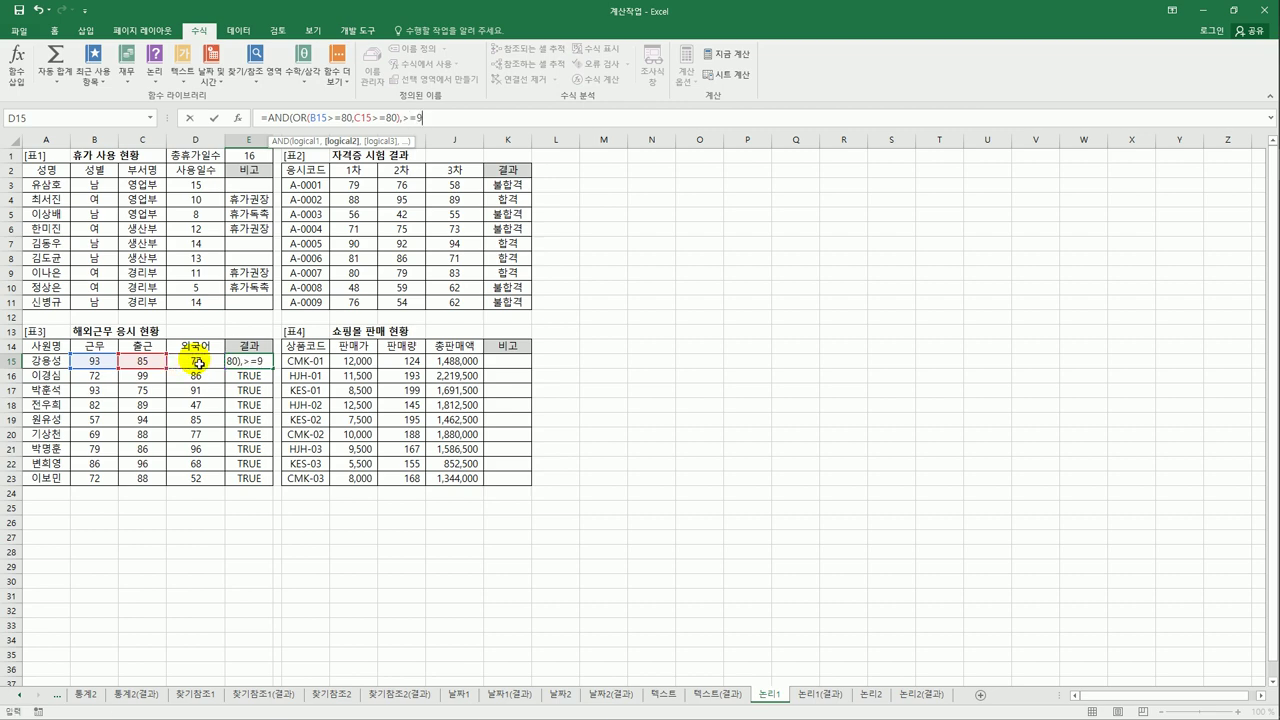
key("BackSpace")
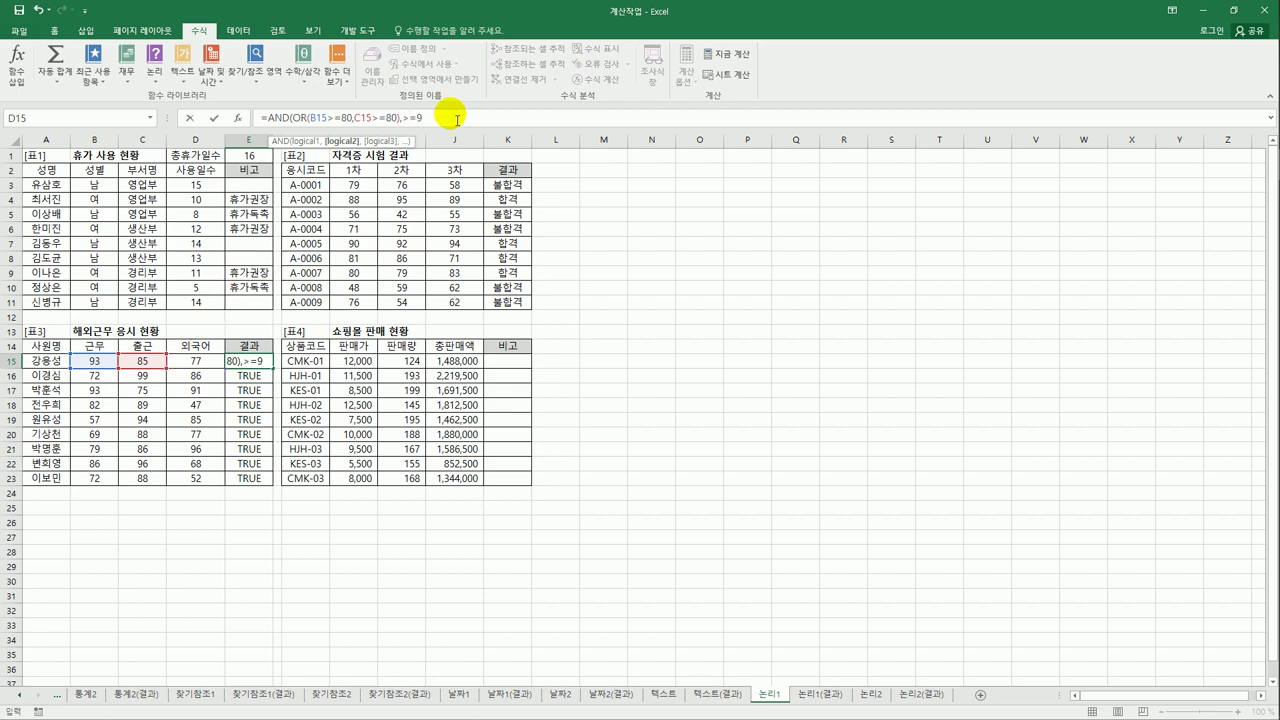
key("BackSpace")
key("BackSpace")
key("BackSpace")
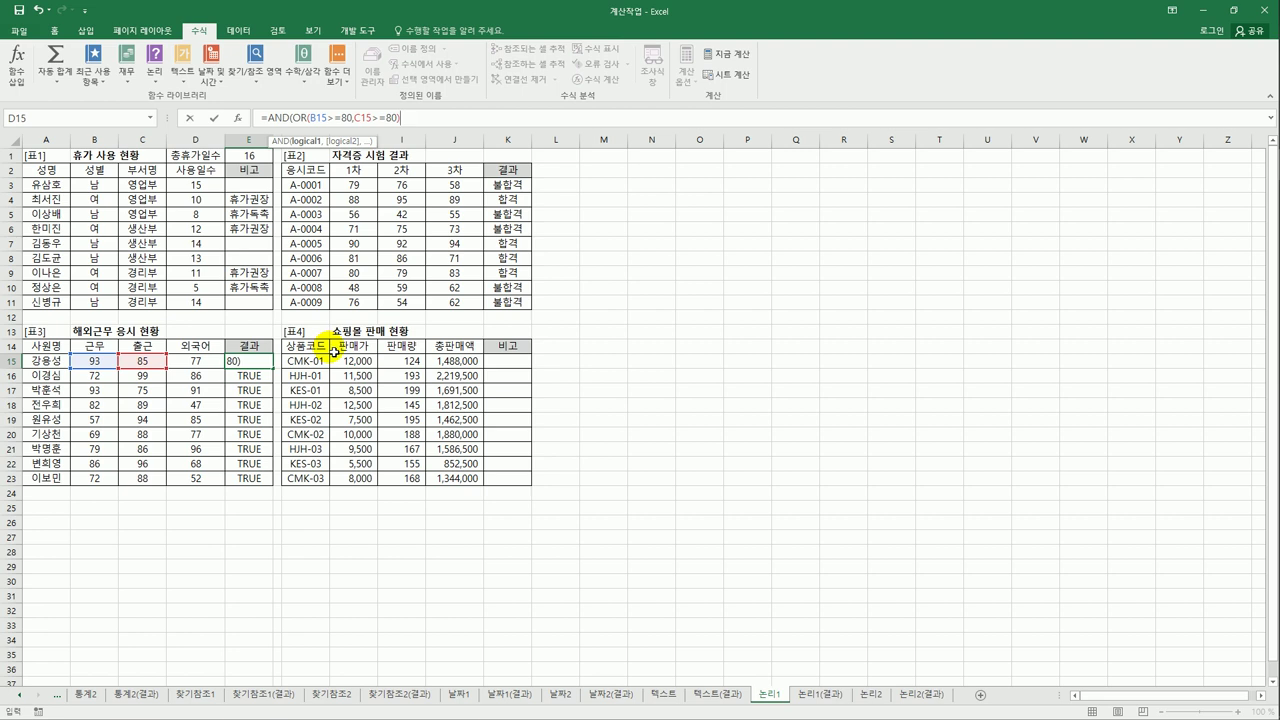
Step: Add D15>=90 as the AND function's second condition and enter the formula in E15
type(",")
left_click(193, 361)
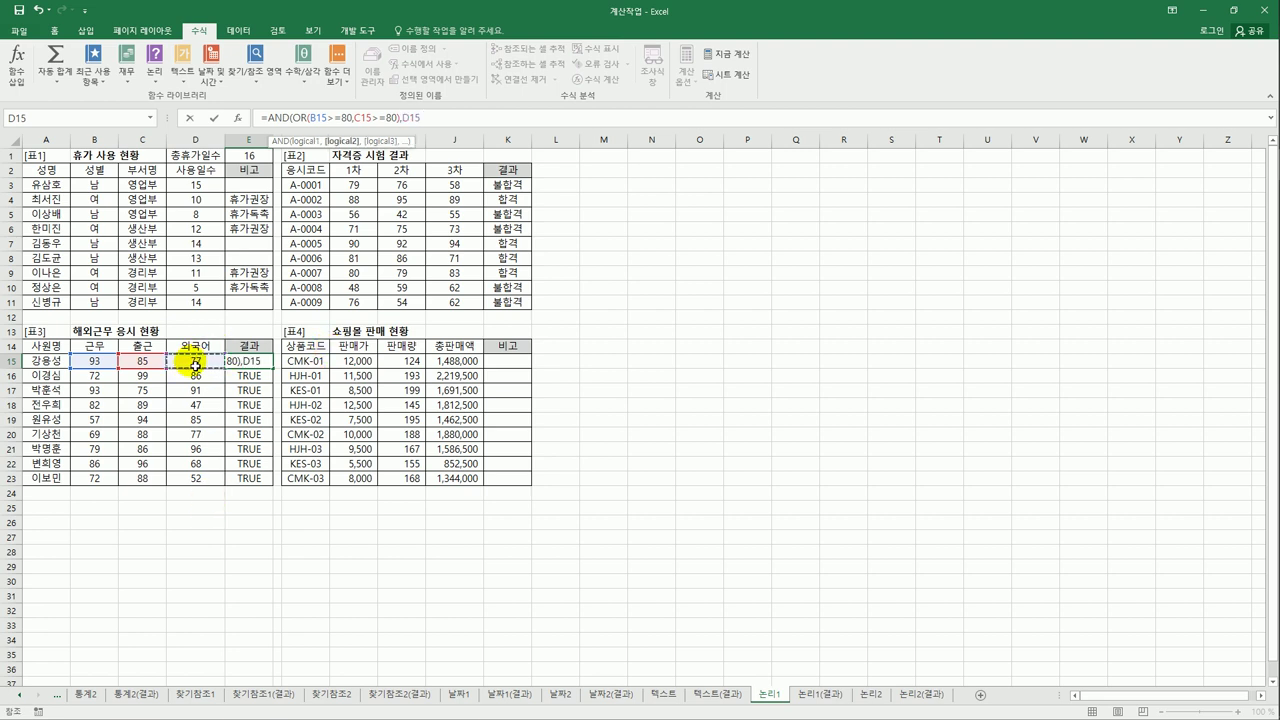
type(">=90)")
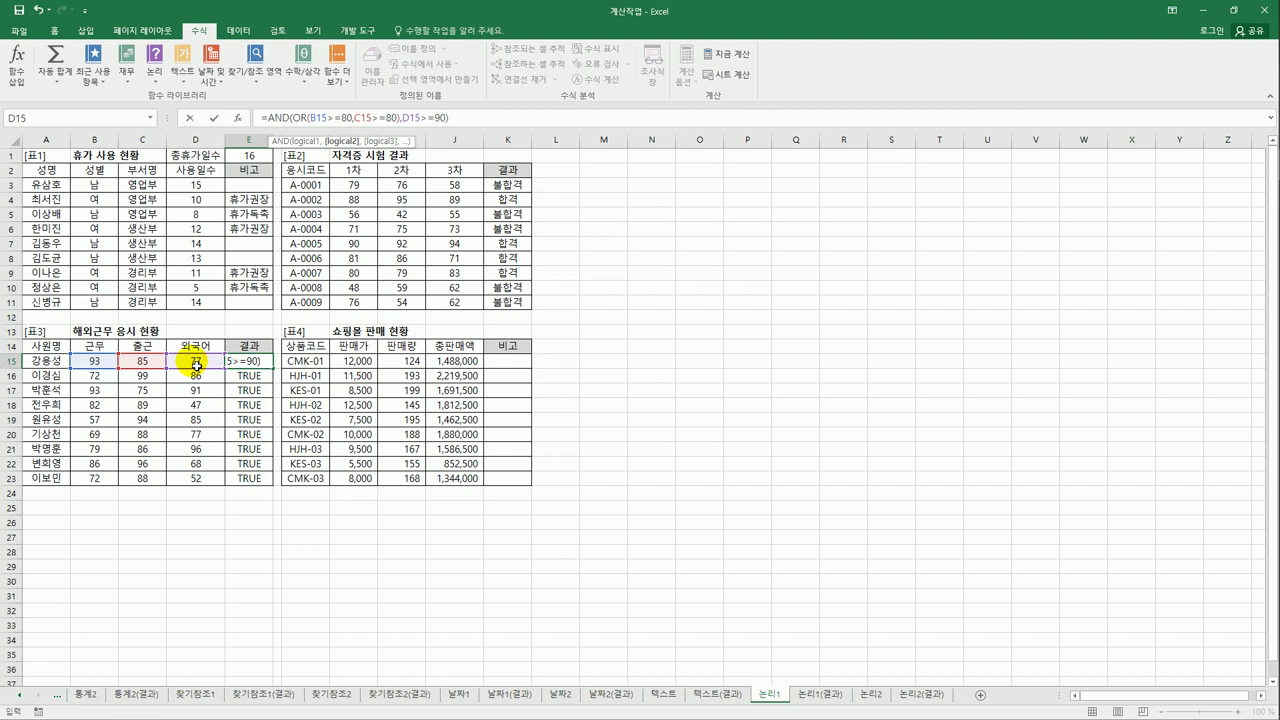
key("Return")
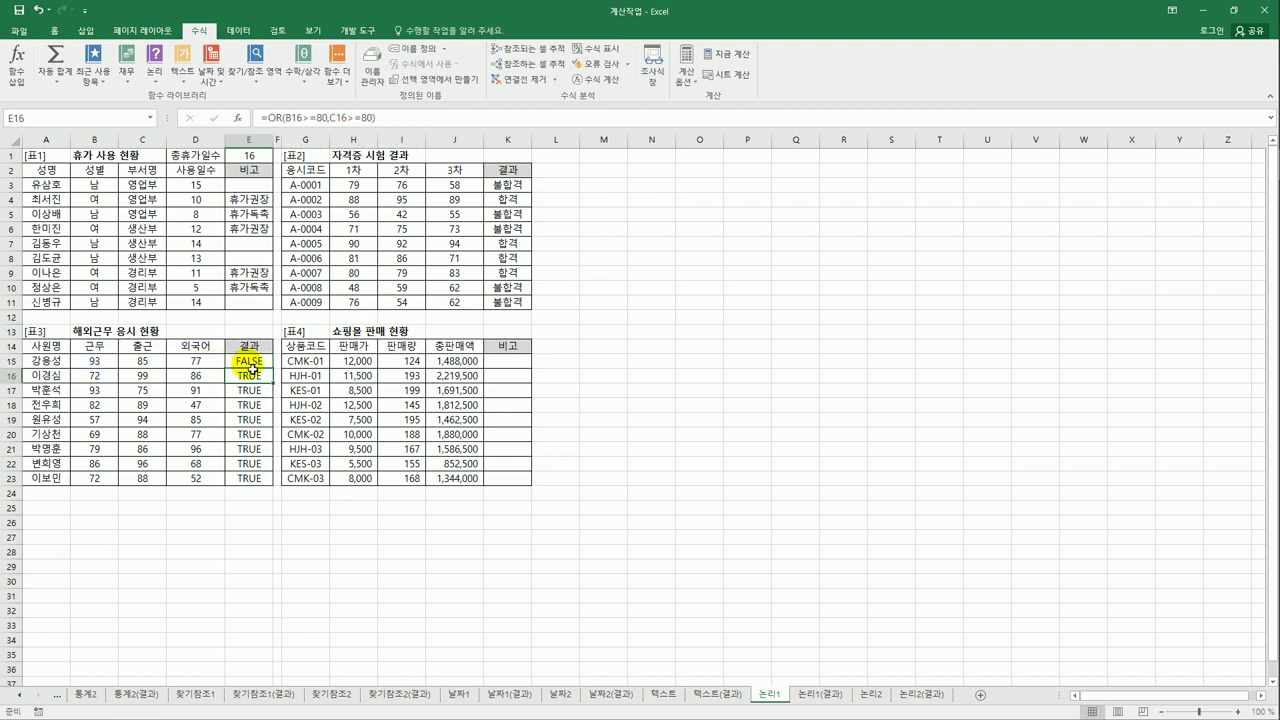
Step: Fill E15's AND formula down through E23 and compare the 외국어 scores with the results in rows 17 and 21
left_click(247, 360)
left_click_drag(272, 368, 267, 493)
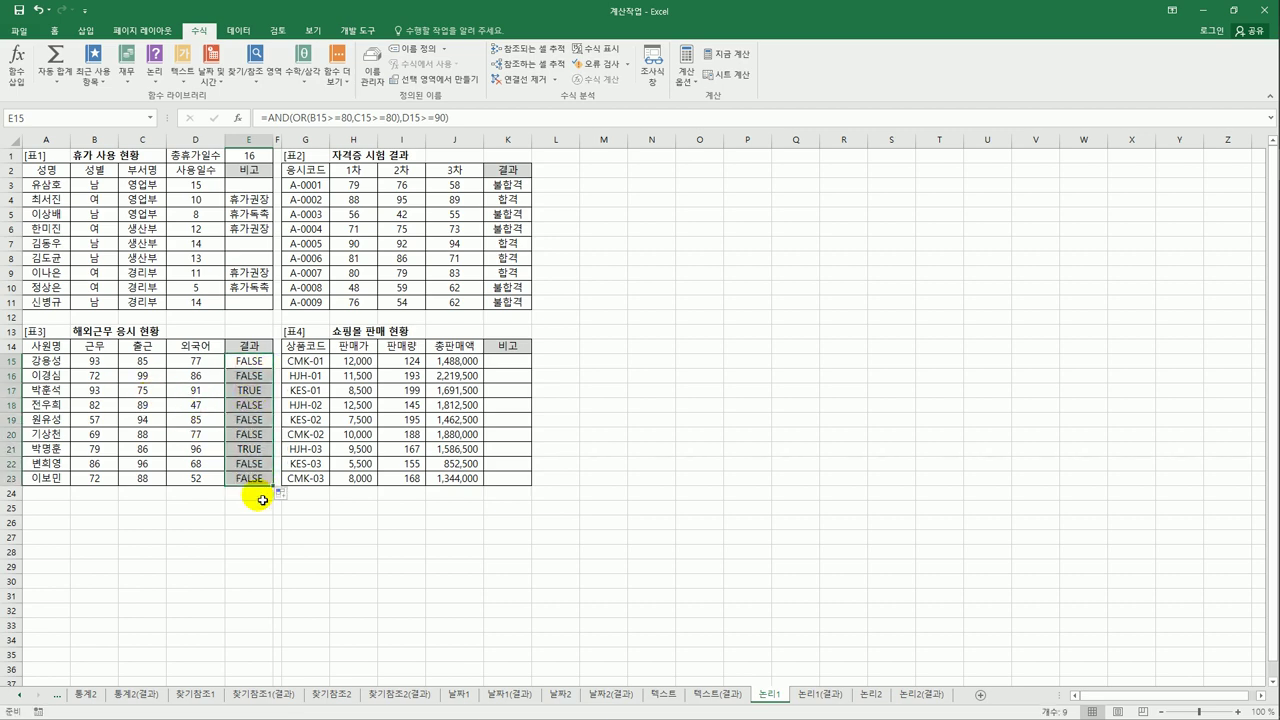
left_click(260, 390)
left_click_drag(191, 390, 251, 393)
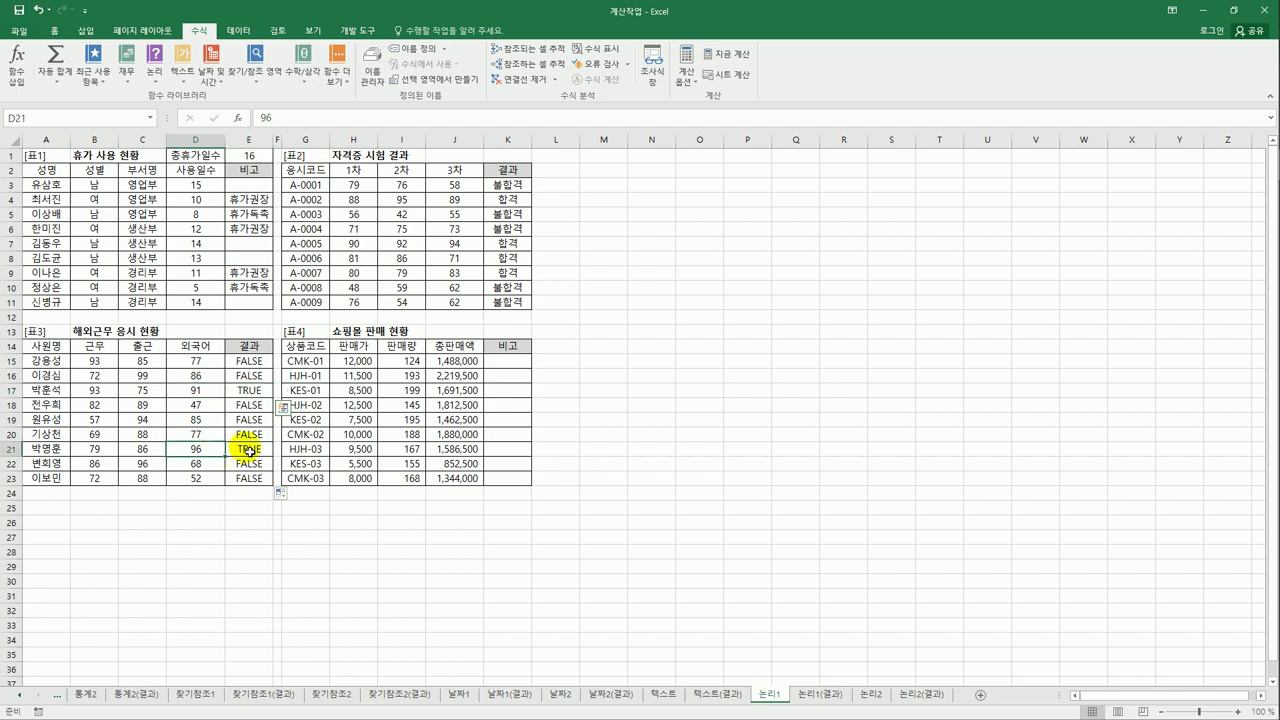
left_click(255, 449)
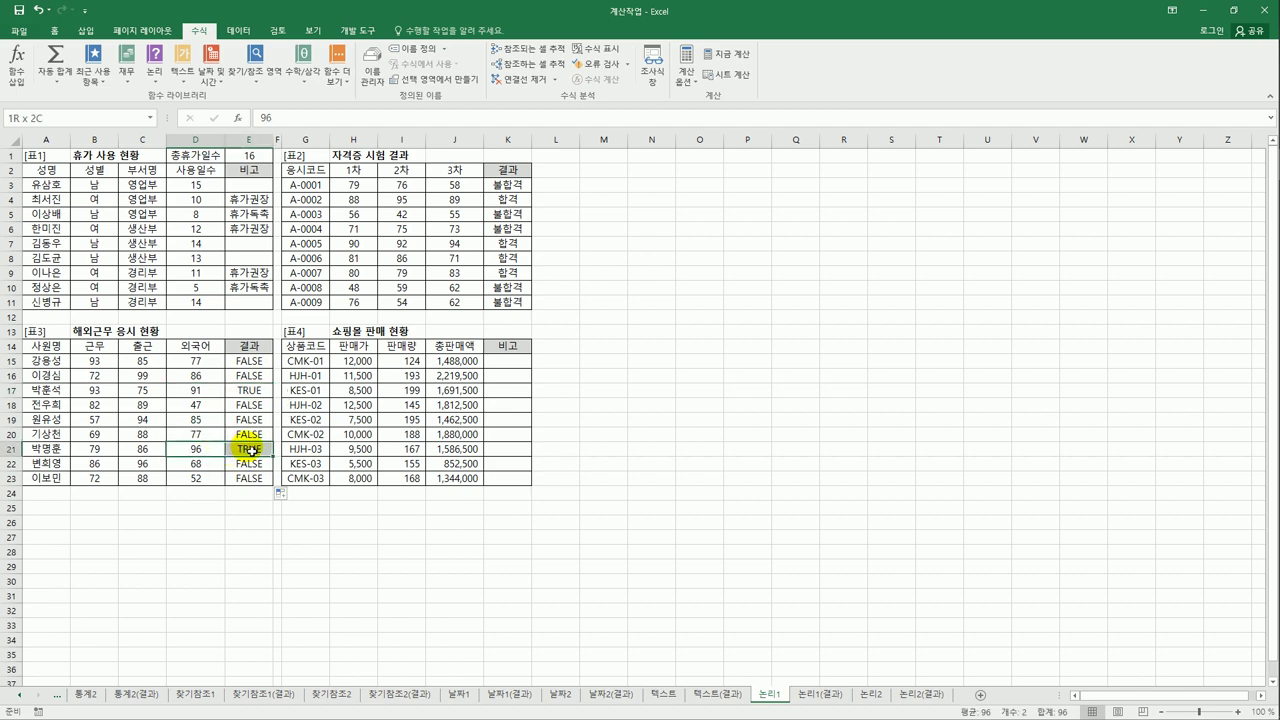
left_click(252, 361)
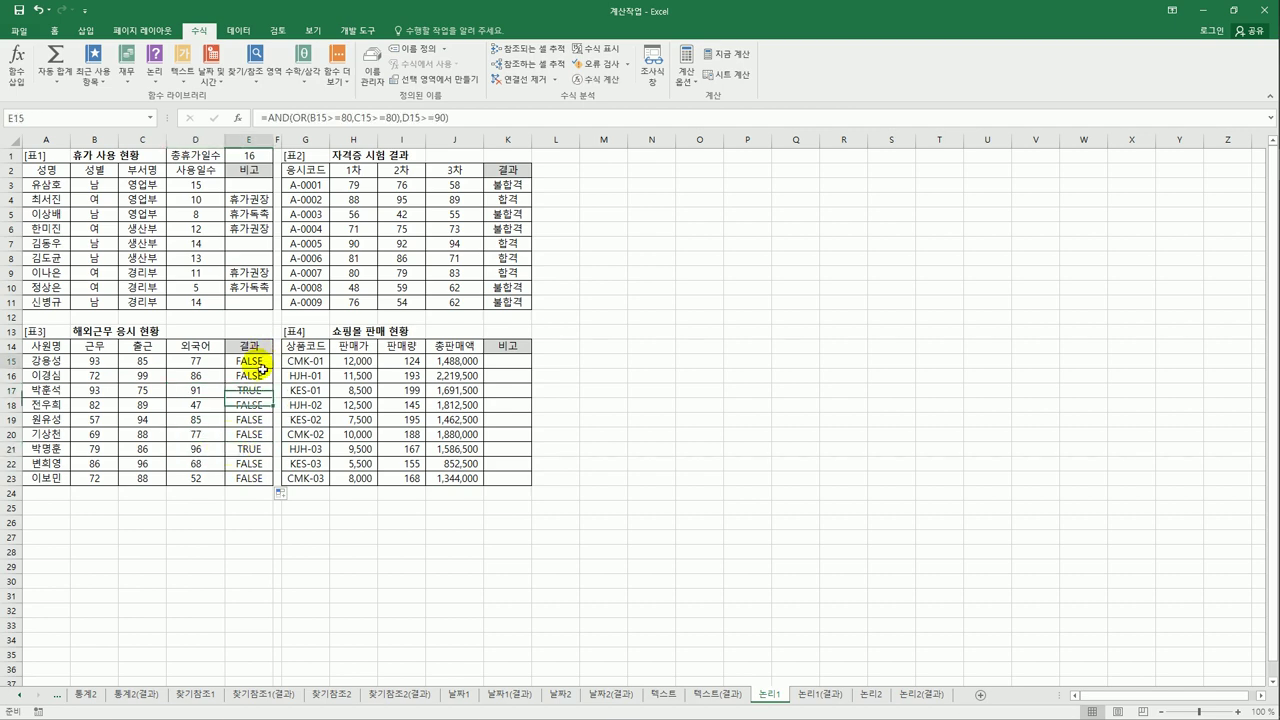
left_click(259, 392)
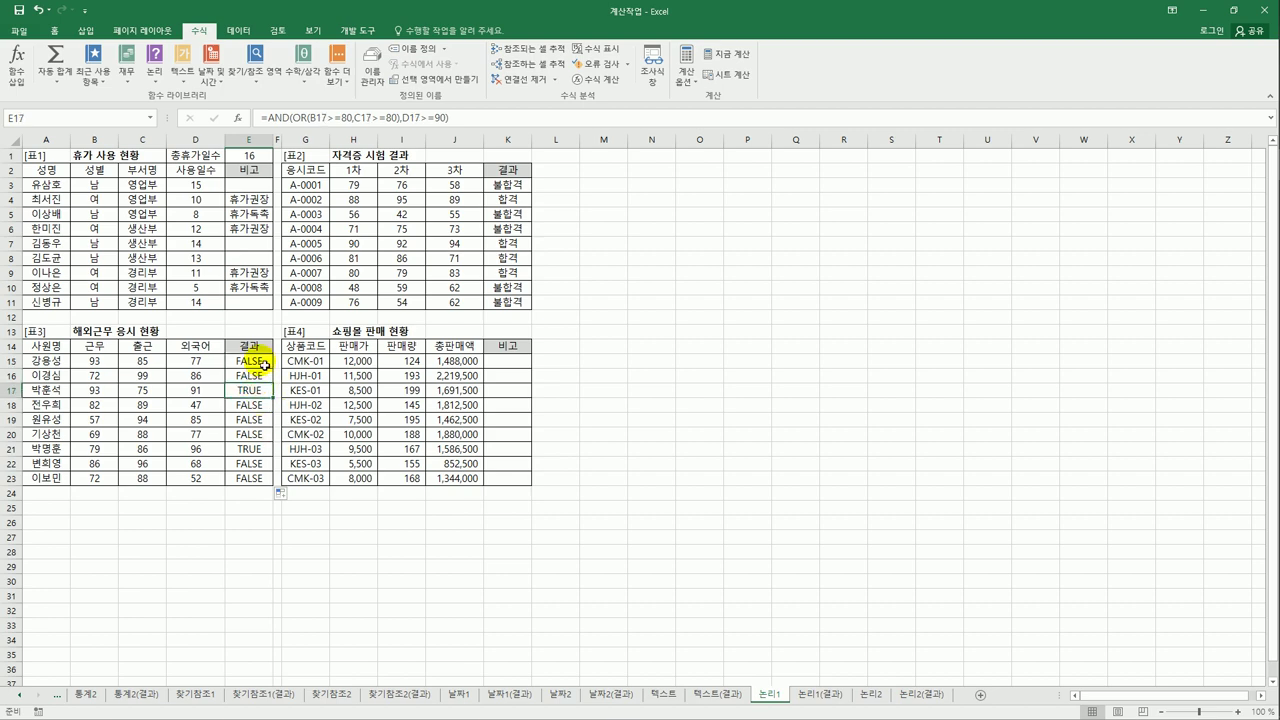
Step: Wrap E15's AND expression in an IF function as its logical test
left_click(263, 363)
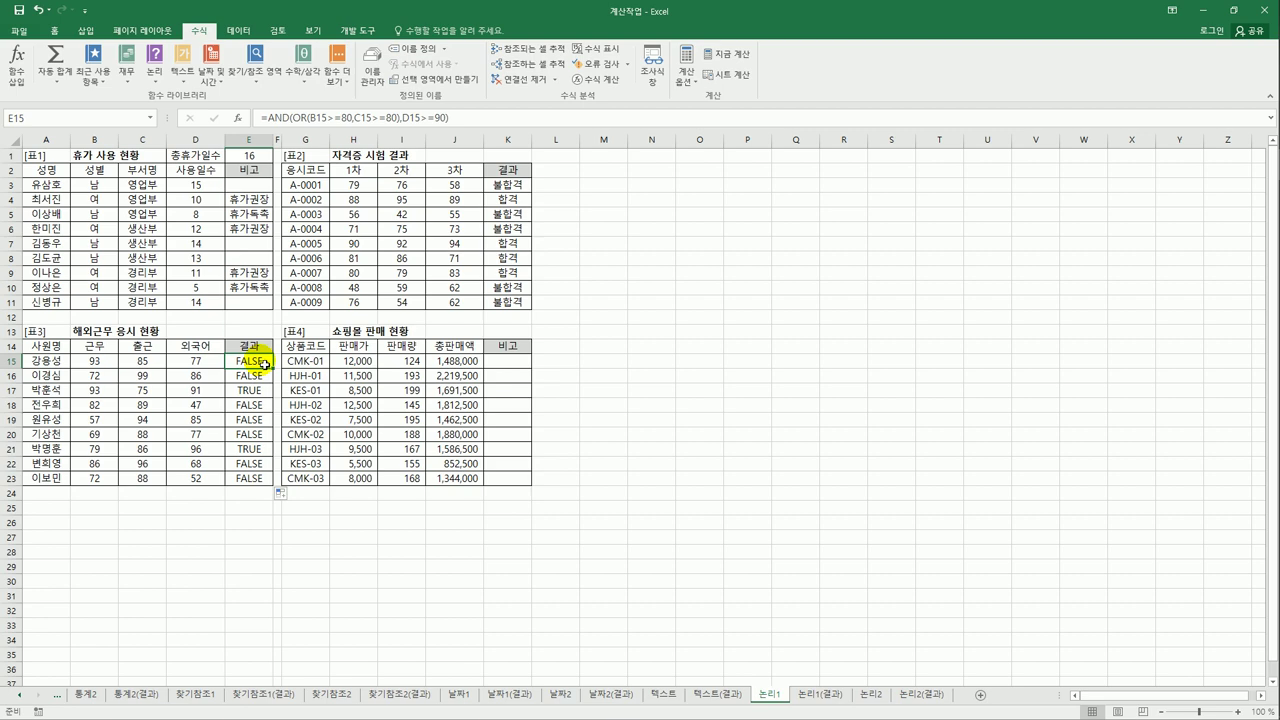
left_click(273, 120)
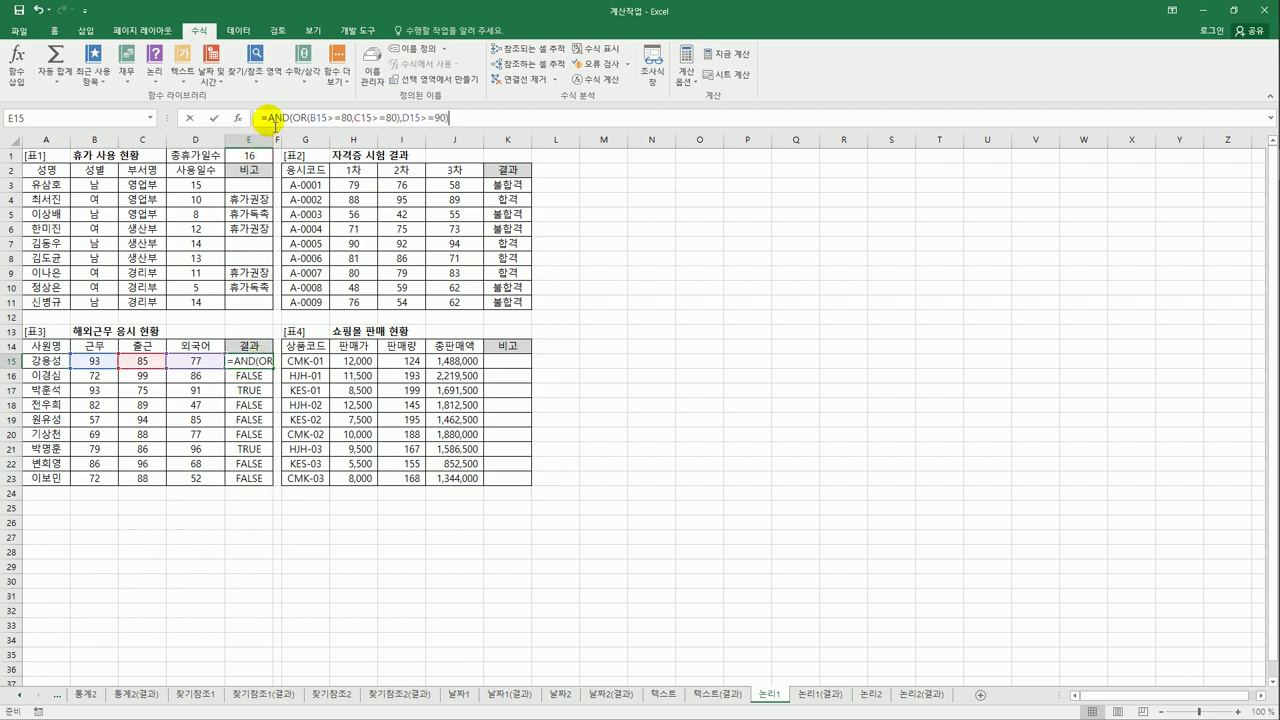
type("I")
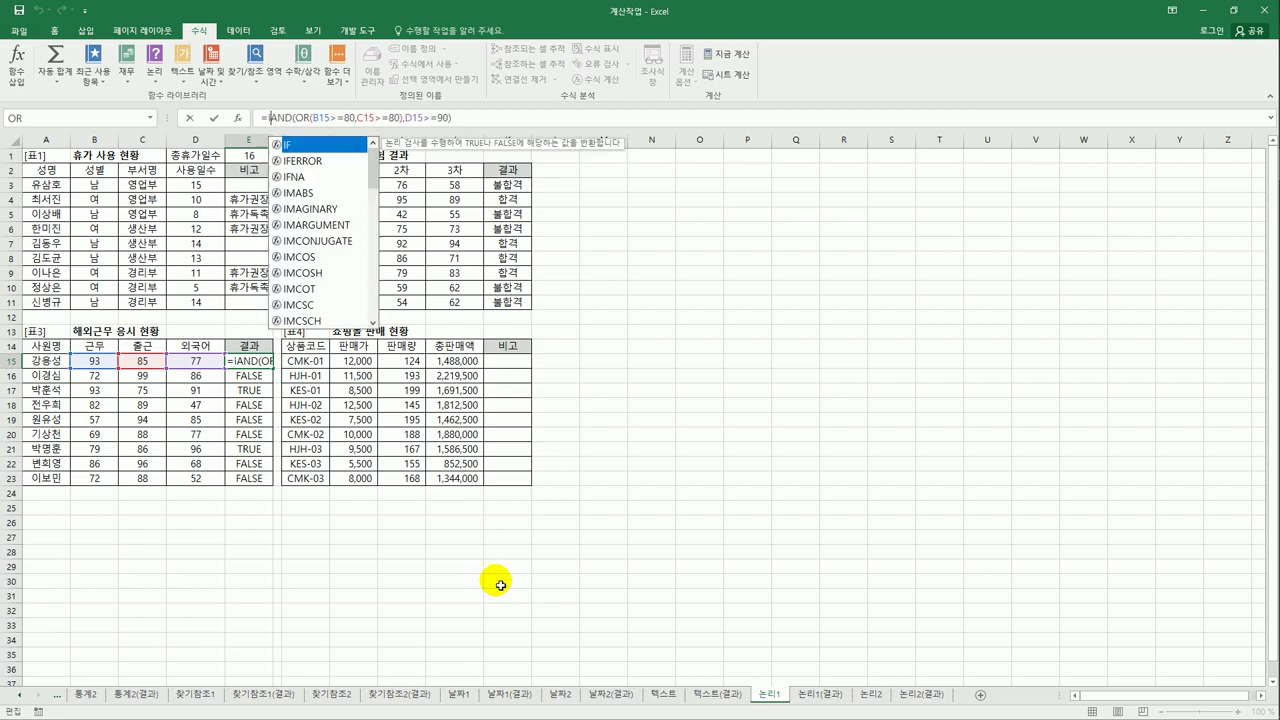
type("f")
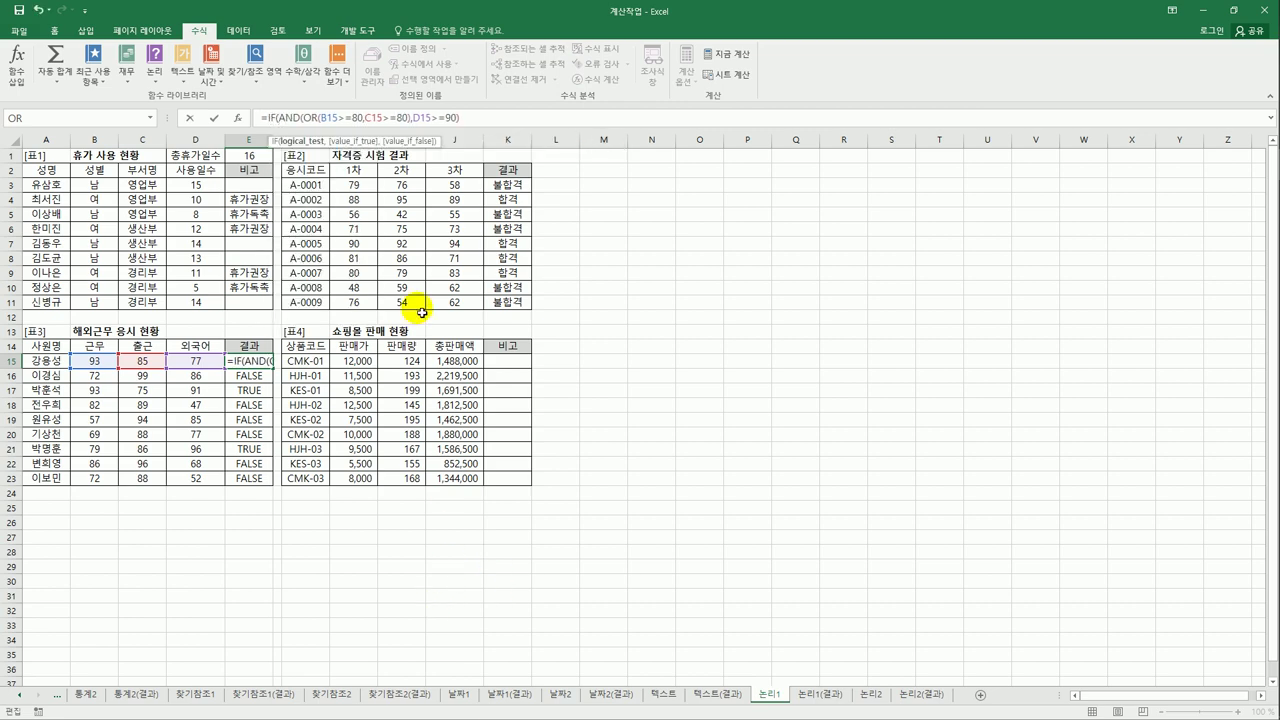
left_click_drag(279, 118, 457, 117)
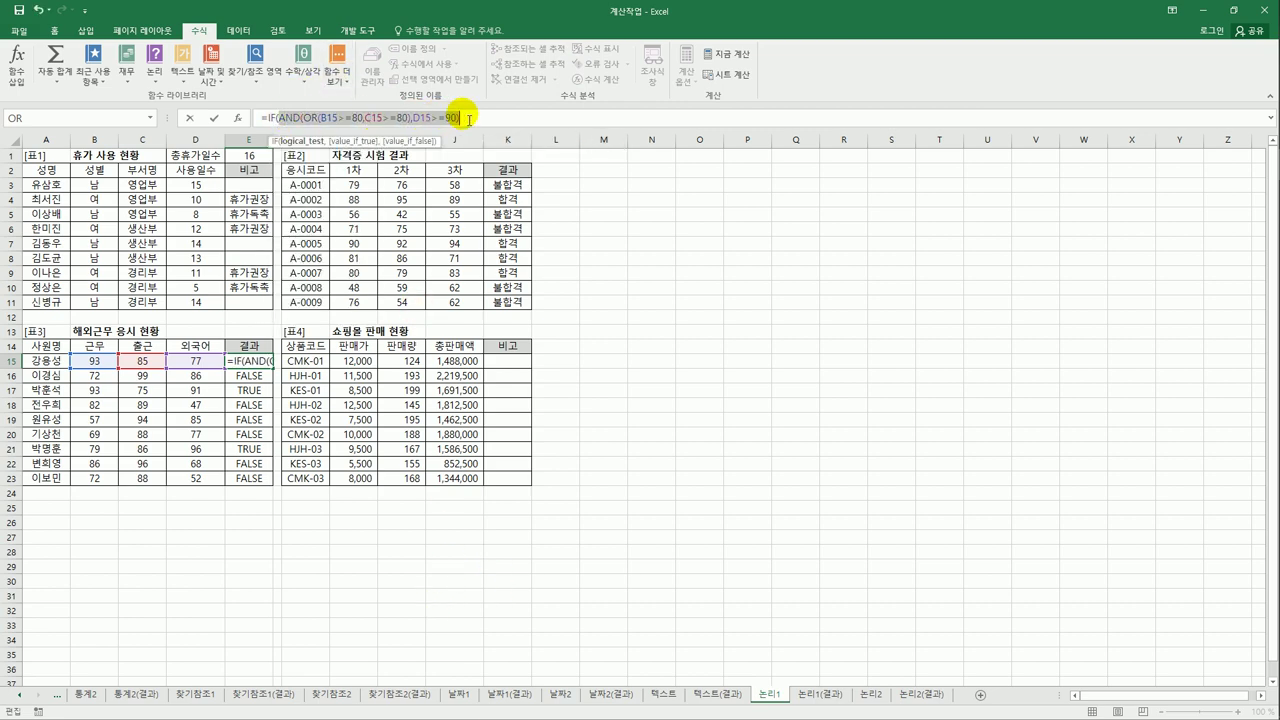
left_click(466, 116)
type(",")
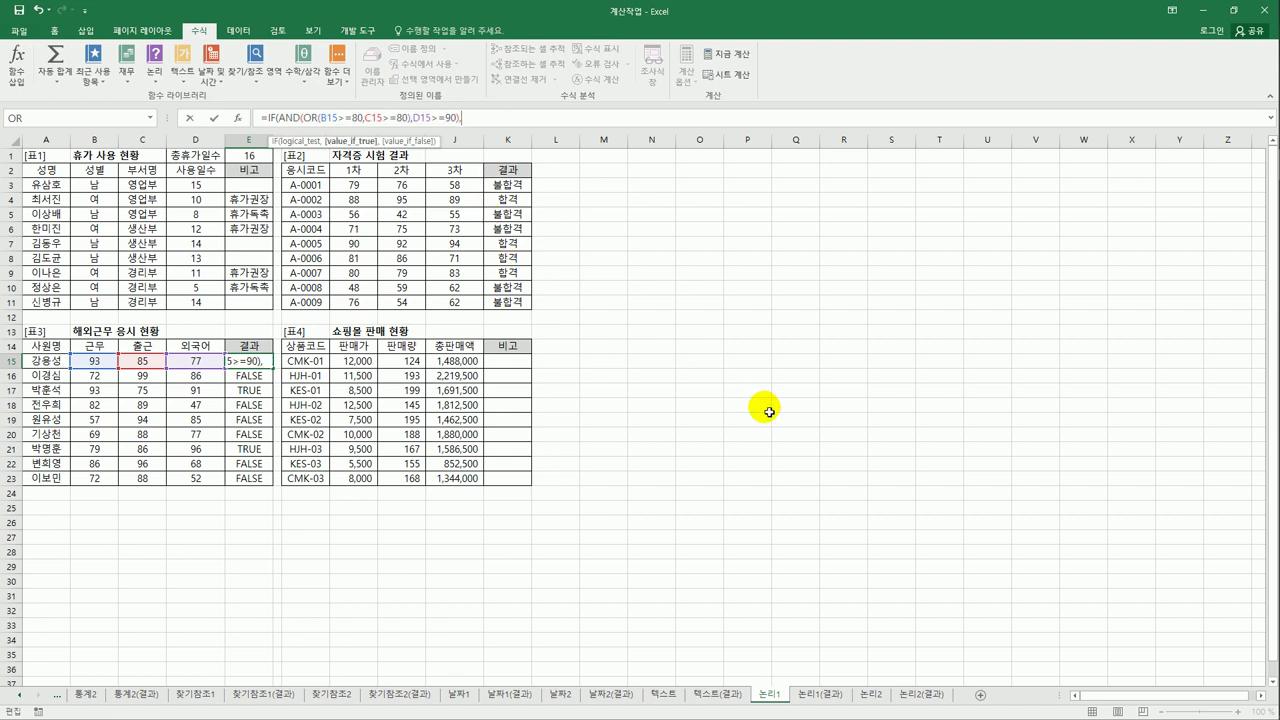
Step: Make E15's IF return "해외근무" when true and "국내근무" otherwise, and fill the formula down through E23
type("\"해외근무\",")
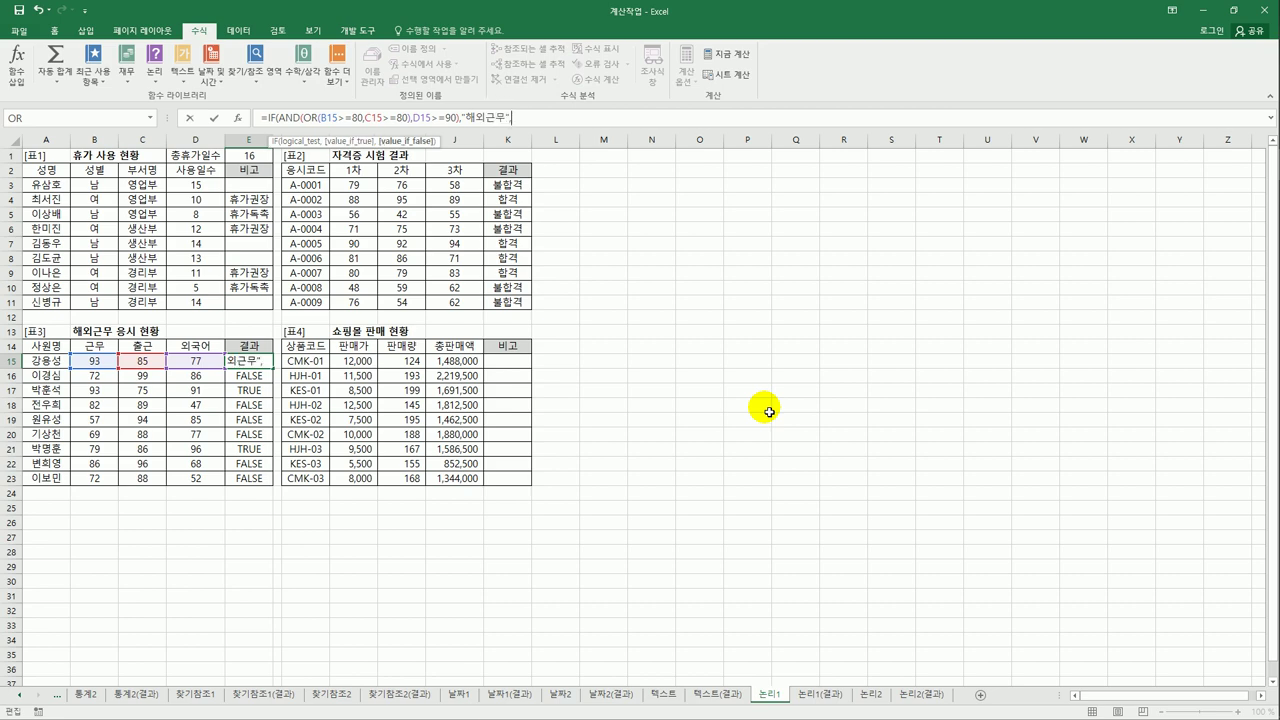
type("\"국내근ㅁ")
type("무\"")
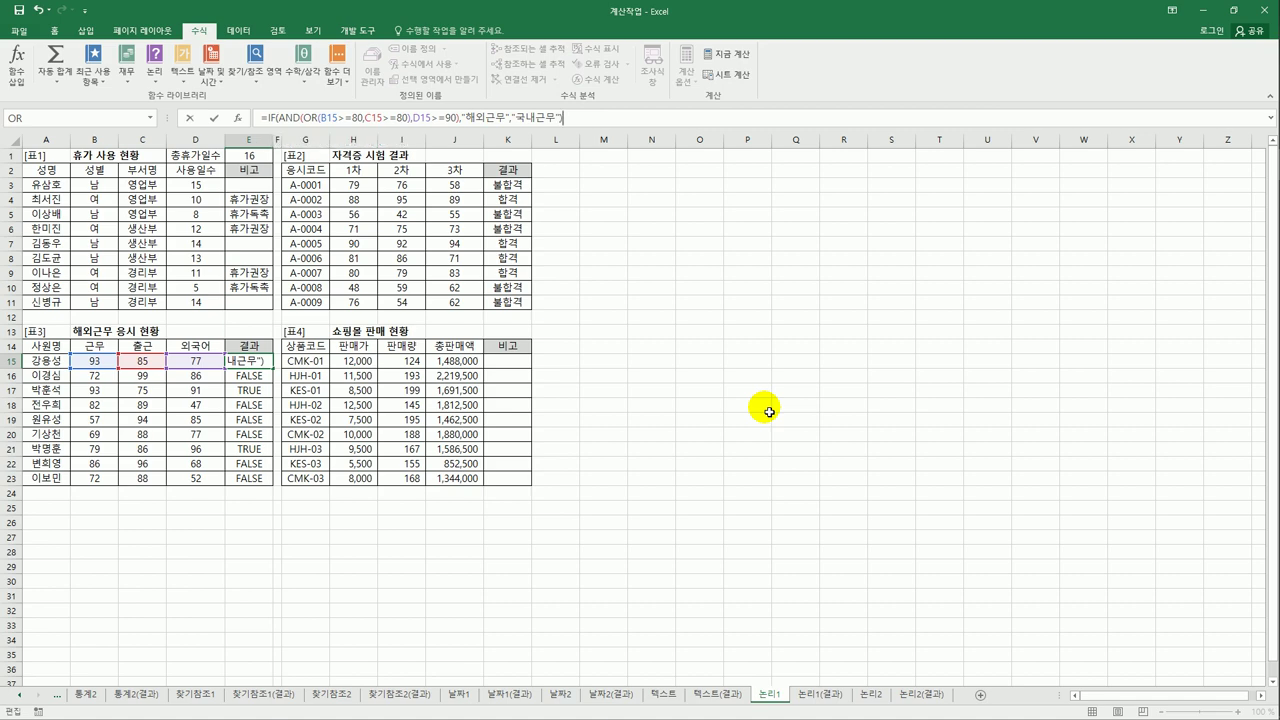
key("Return")
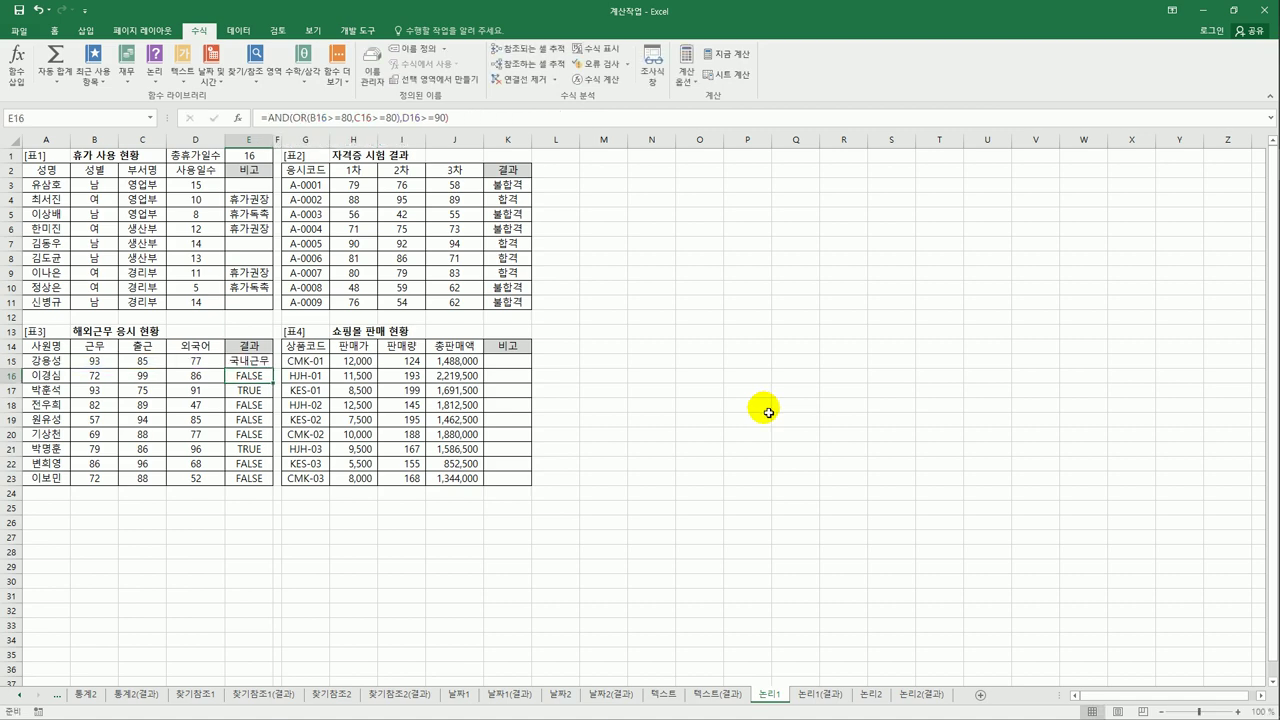
left_click(262, 362)
left_click_drag(273, 368, 269, 491)
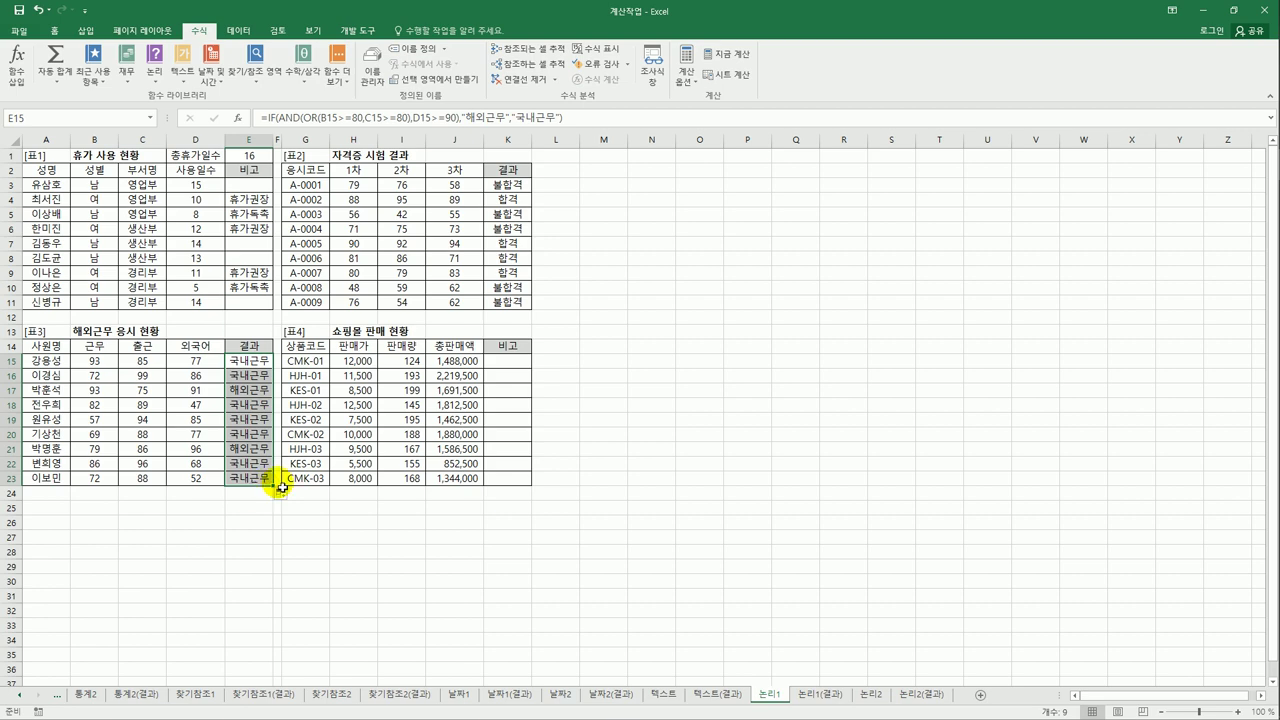
Step: Examine table 4's 판매량 and 총판매액 columns, rows 15 to 23, as the basis for the 비고 column
left_click(510, 370)
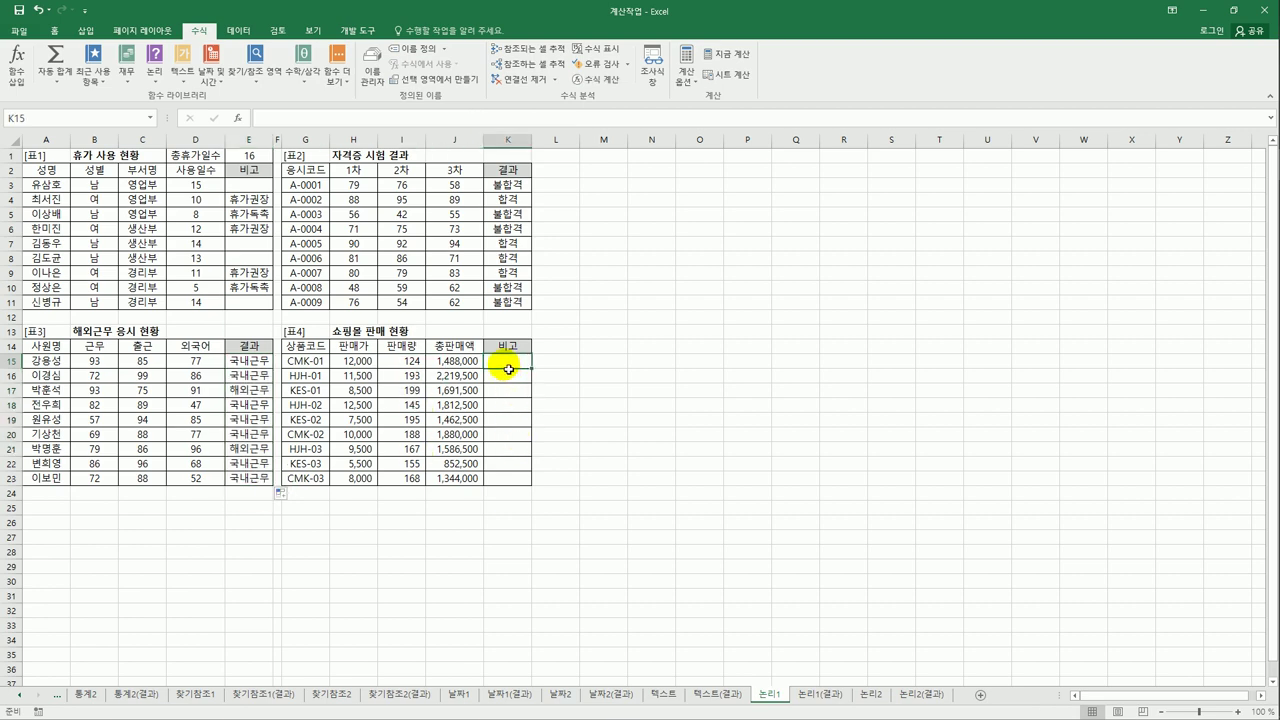
left_click(406, 362)
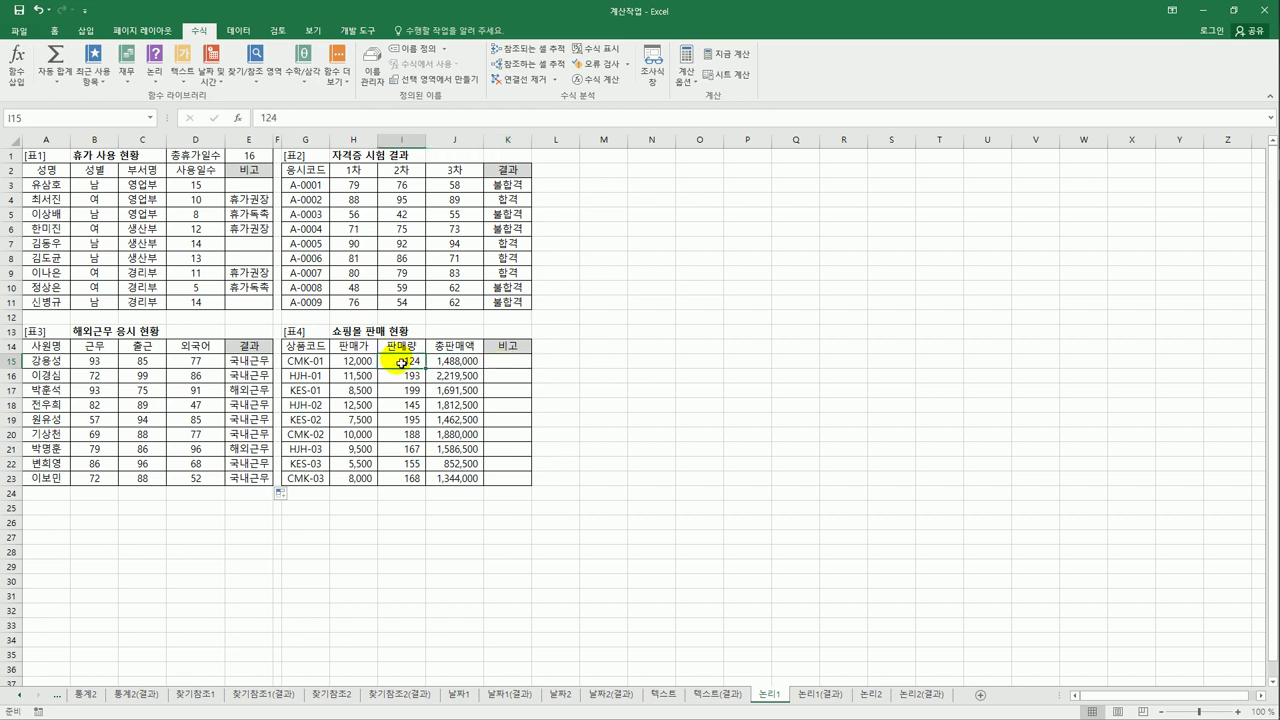
left_click_drag(401, 367, 405, 479)
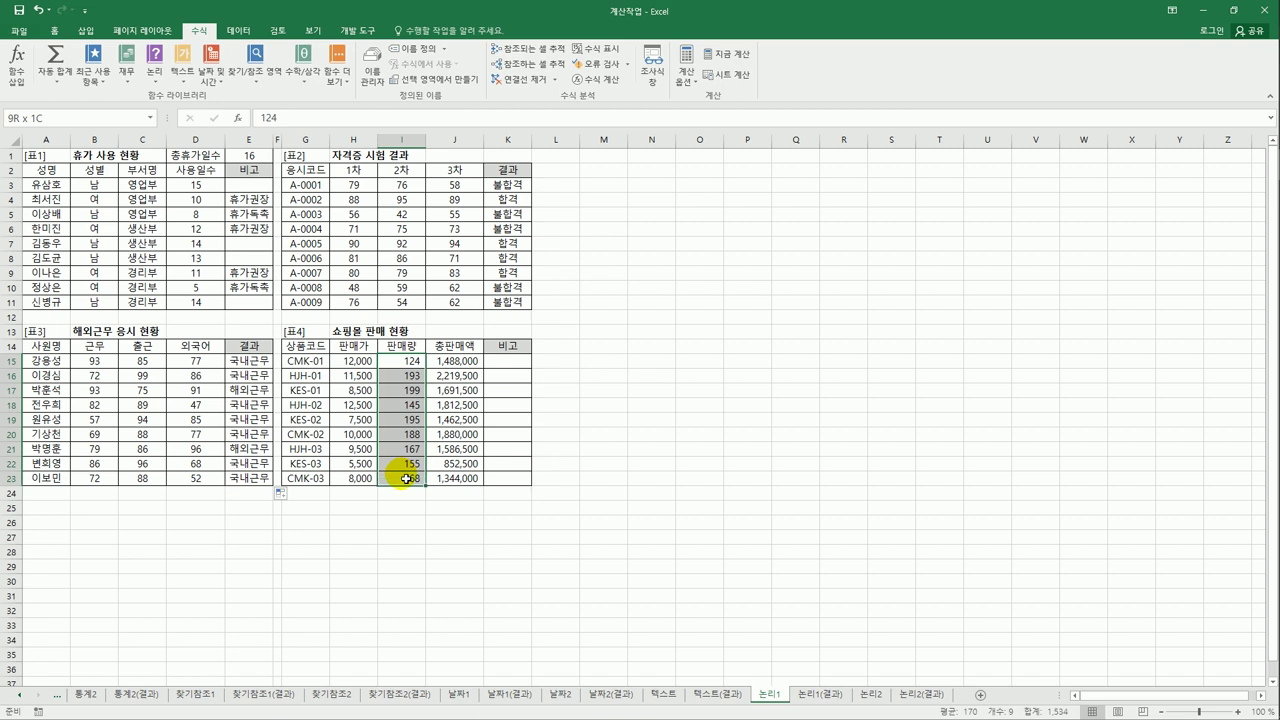
left_click_drag(405, 479, 405, 479)
left_click_drag(467, 369, 465, 483)
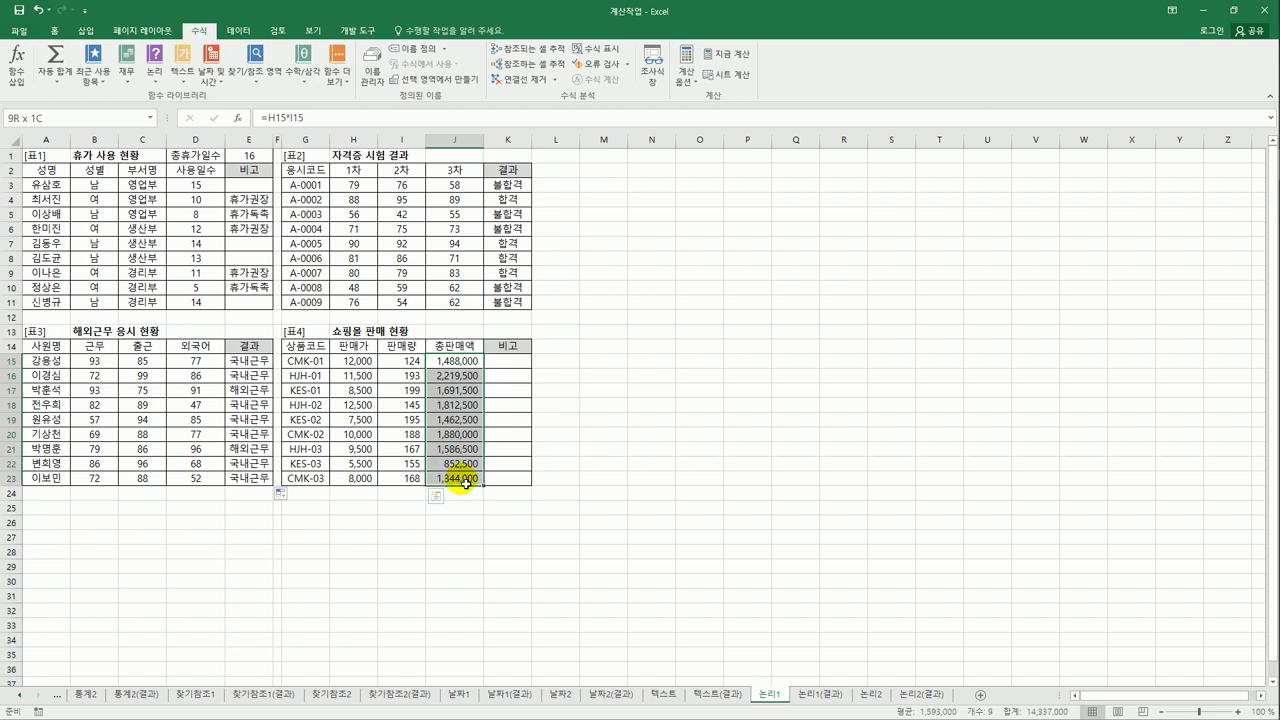
left_click_drag(465, 481, 465, 481)
left_click(517, 370)
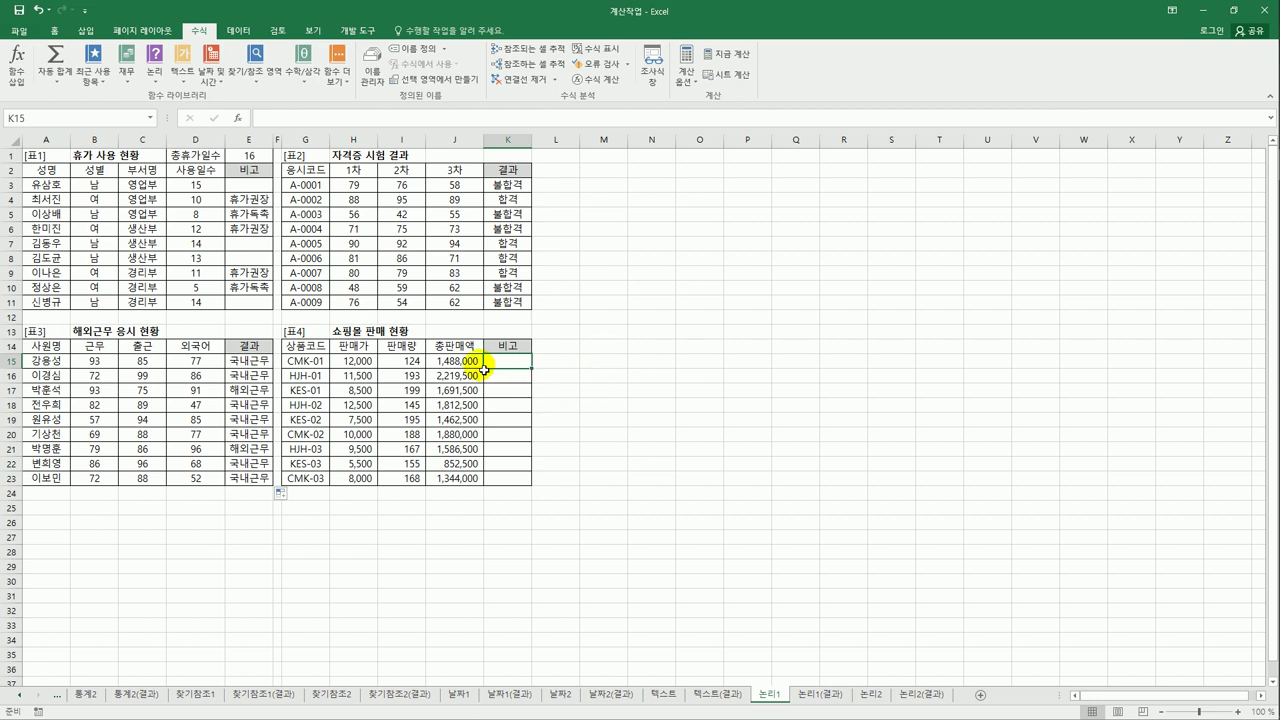
left_click_drag(465, 362, 473, 480)
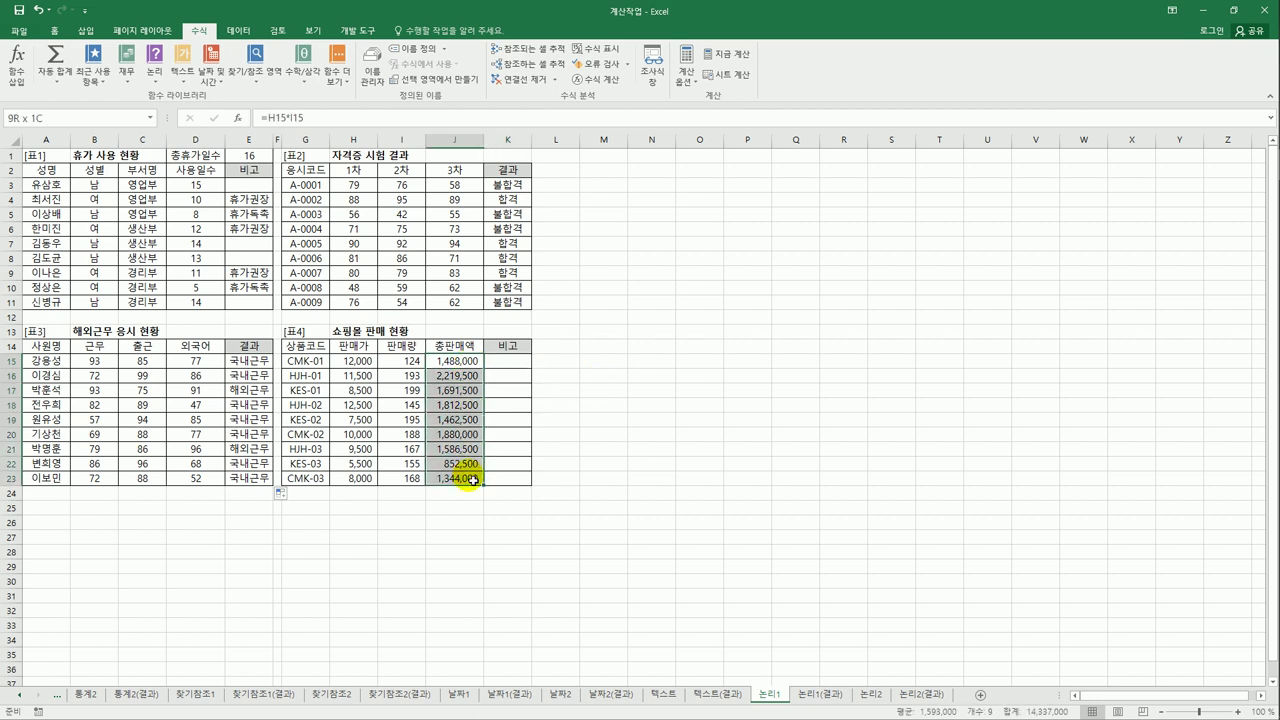
Step: Enter a MEDIAN function in K15 over the 총판매액 values, using the absolute range $J$15:$J$23
left_click(506, 362)
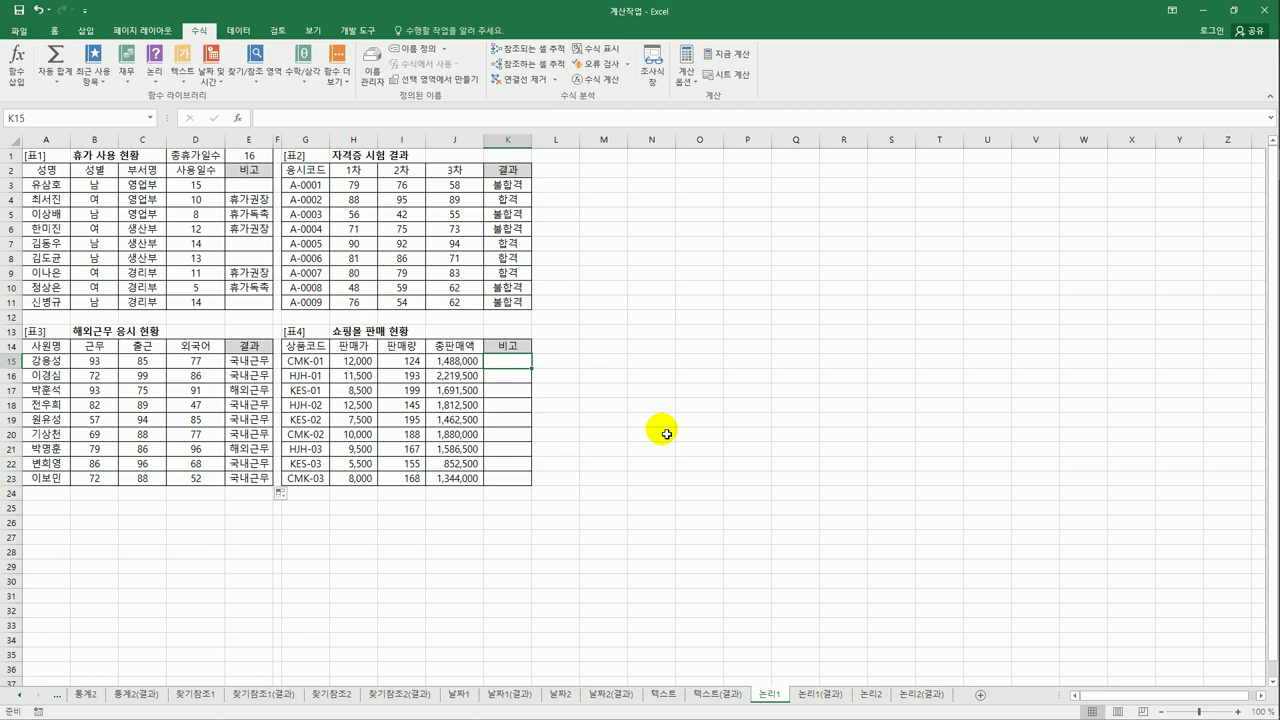
type("=")
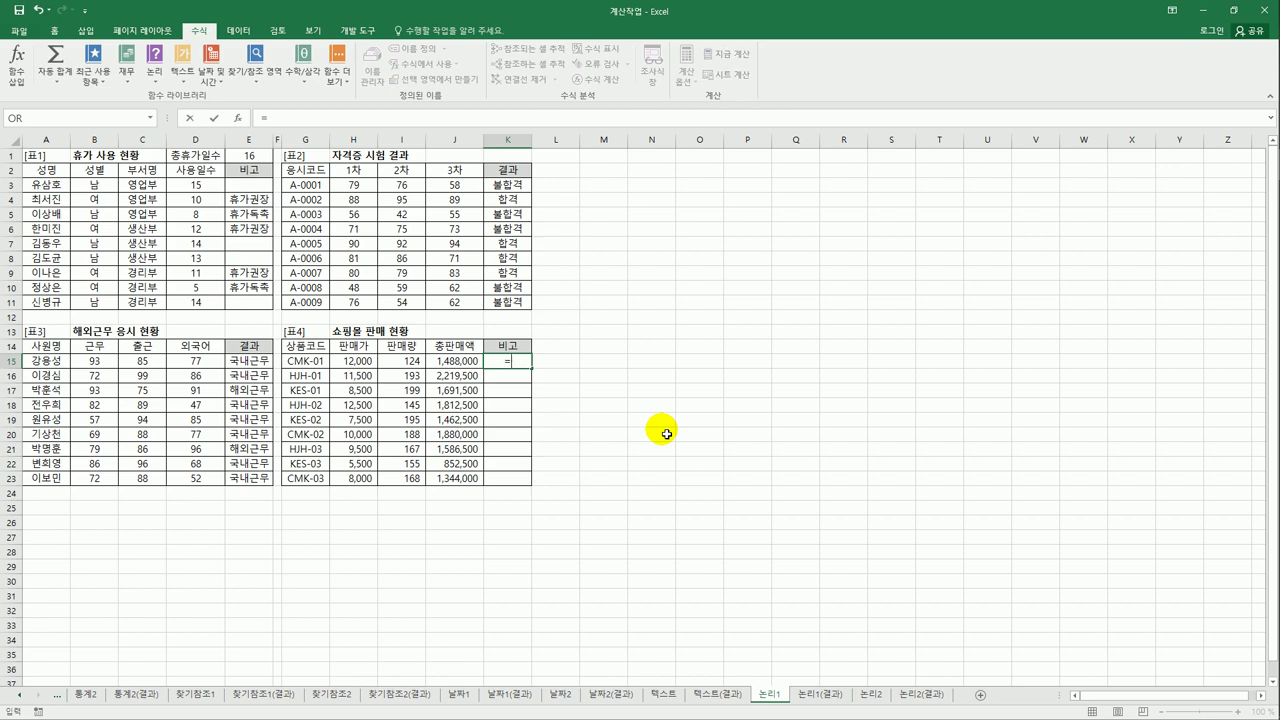
type("m")
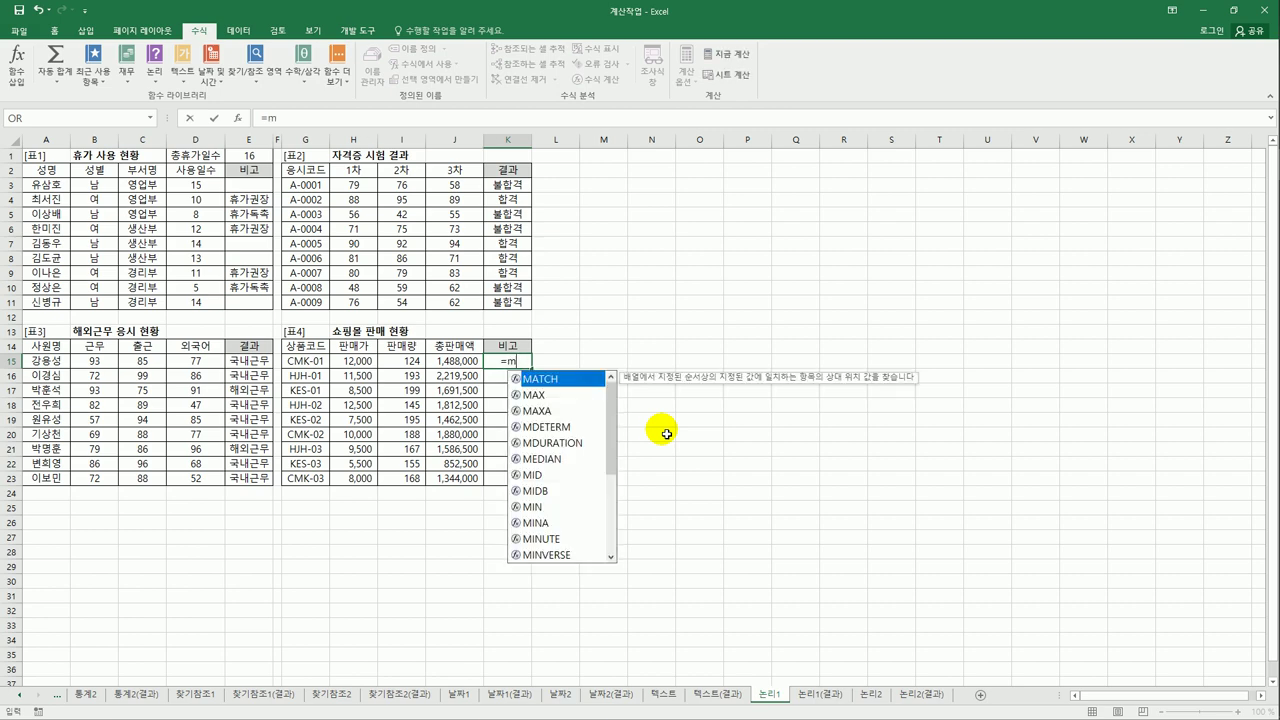
type("e")
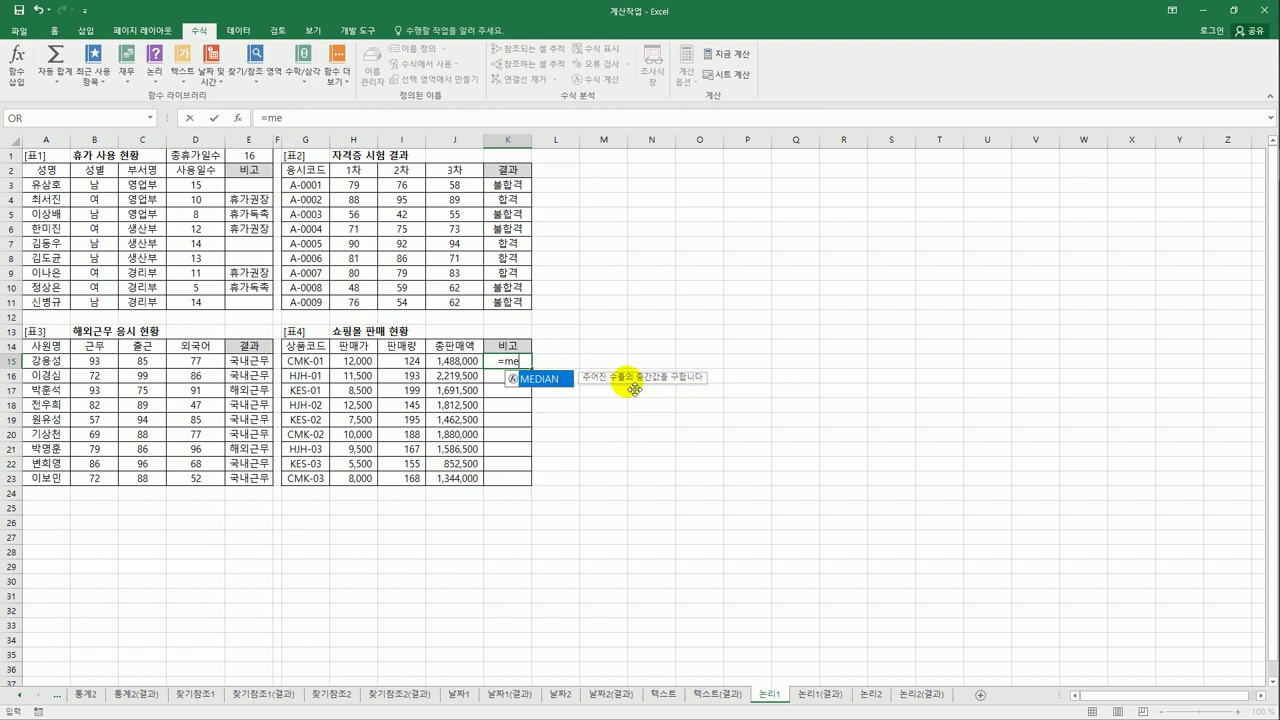
double_click(550, 378)
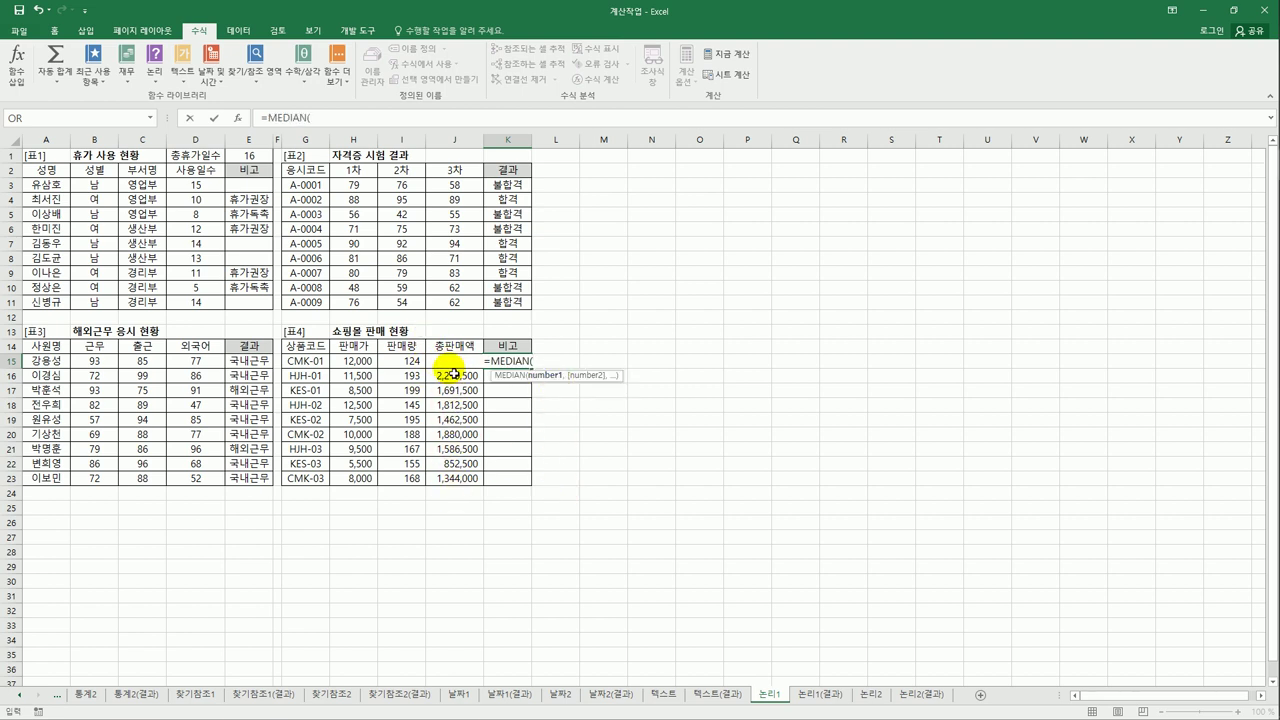
left_click(455, 480)
left_click_drag(455, 480, 461, 364)
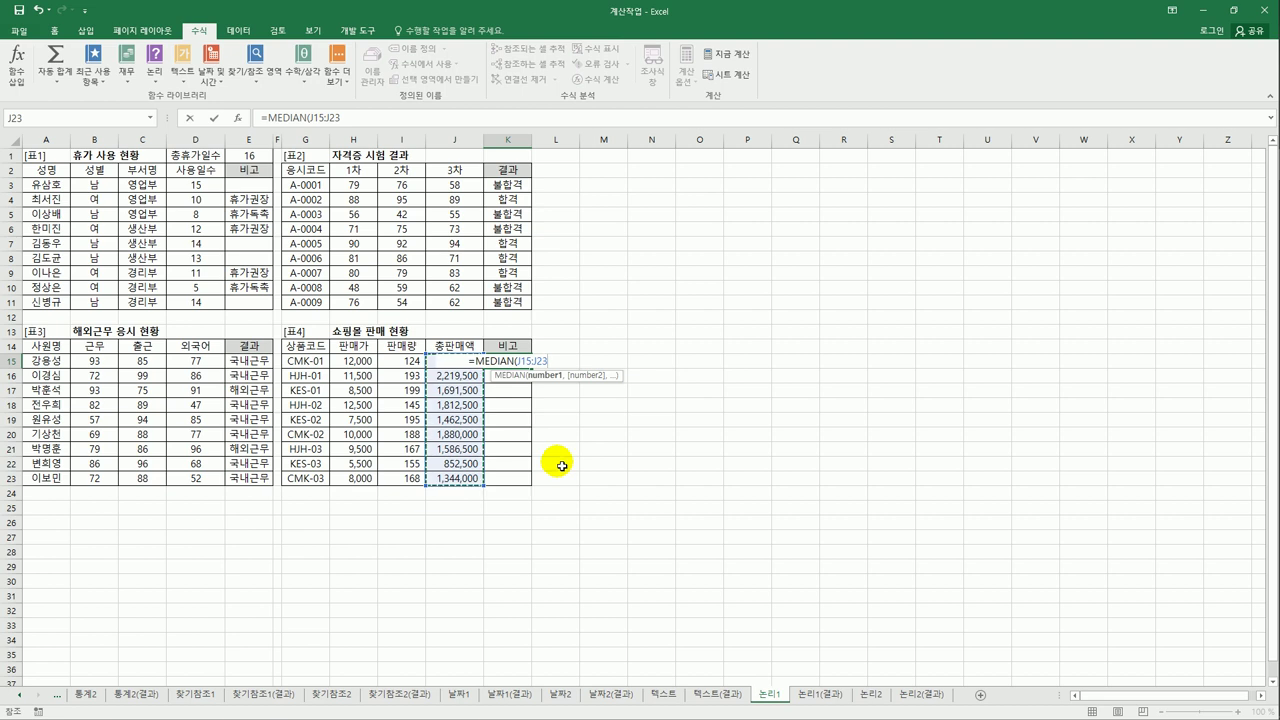
key("F4")
key("Return")
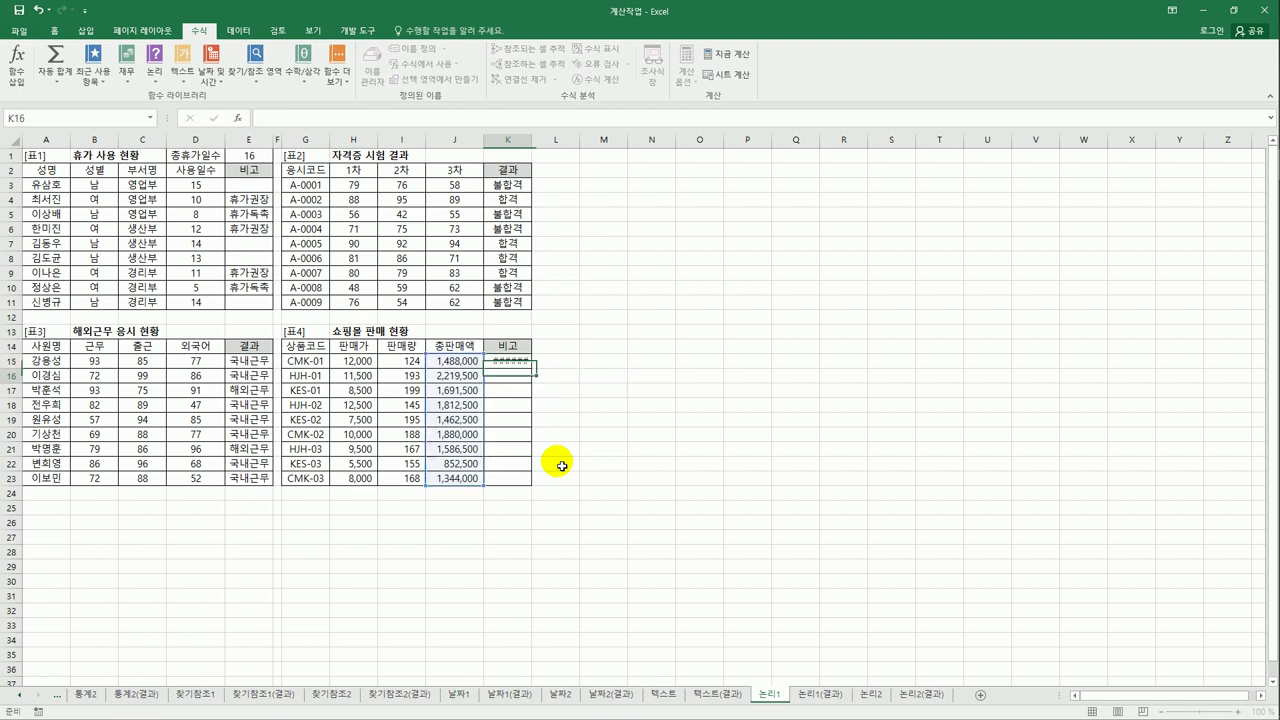
Step: Compare K15's median with the 총판매액 values in J15:J23, including J21, and return to K15
left_click(525, 367)
left_click_drag(470, 361, 480, 477)
left_click(508, 358)
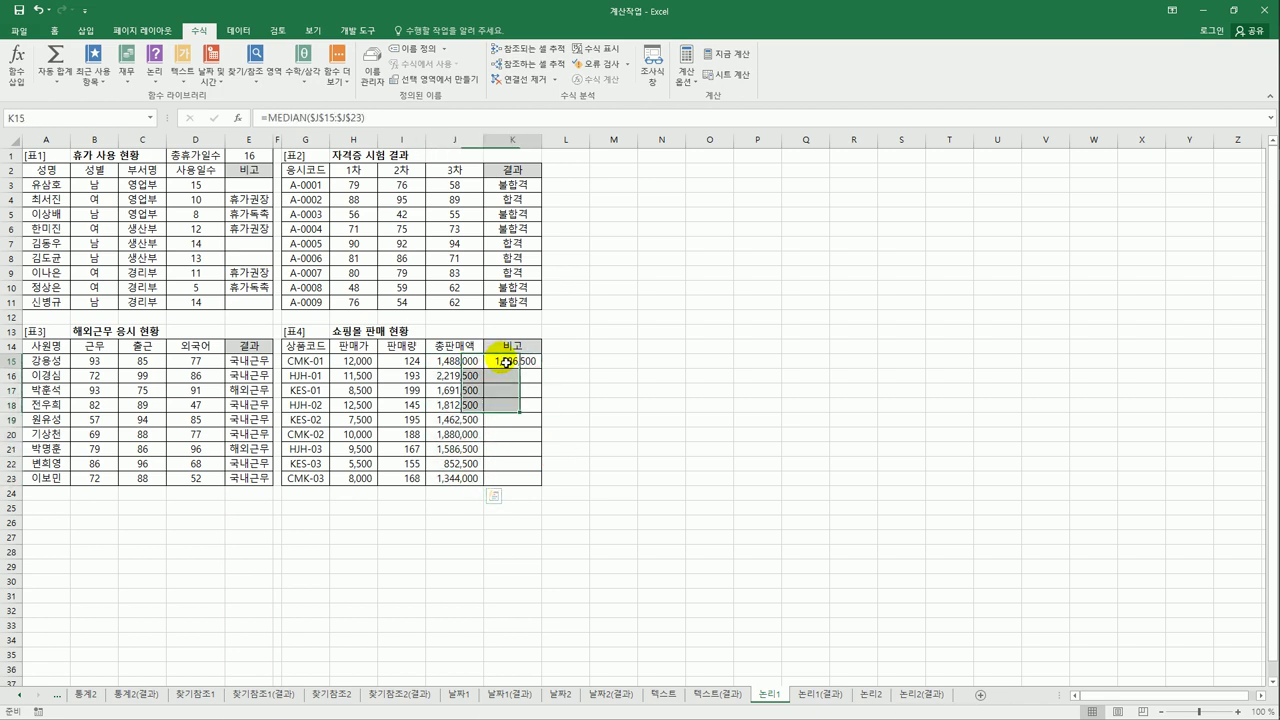
left_click(457, 449)
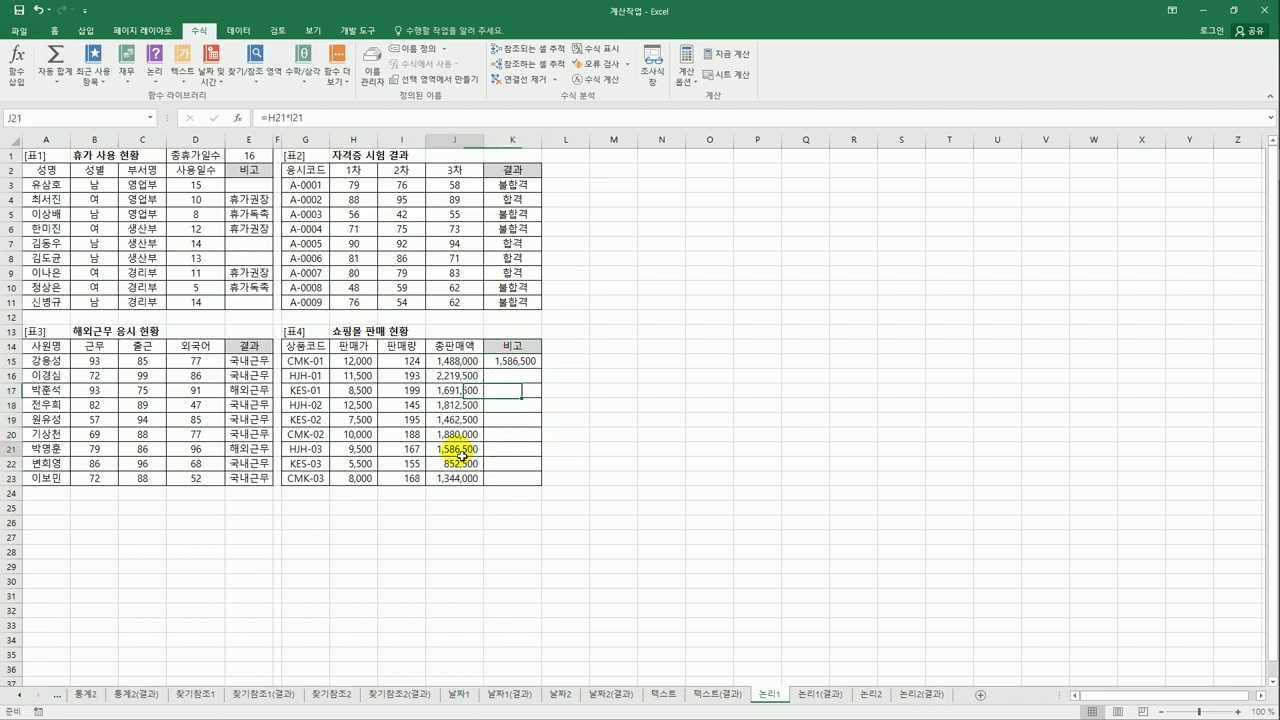
left_click(512, 362)
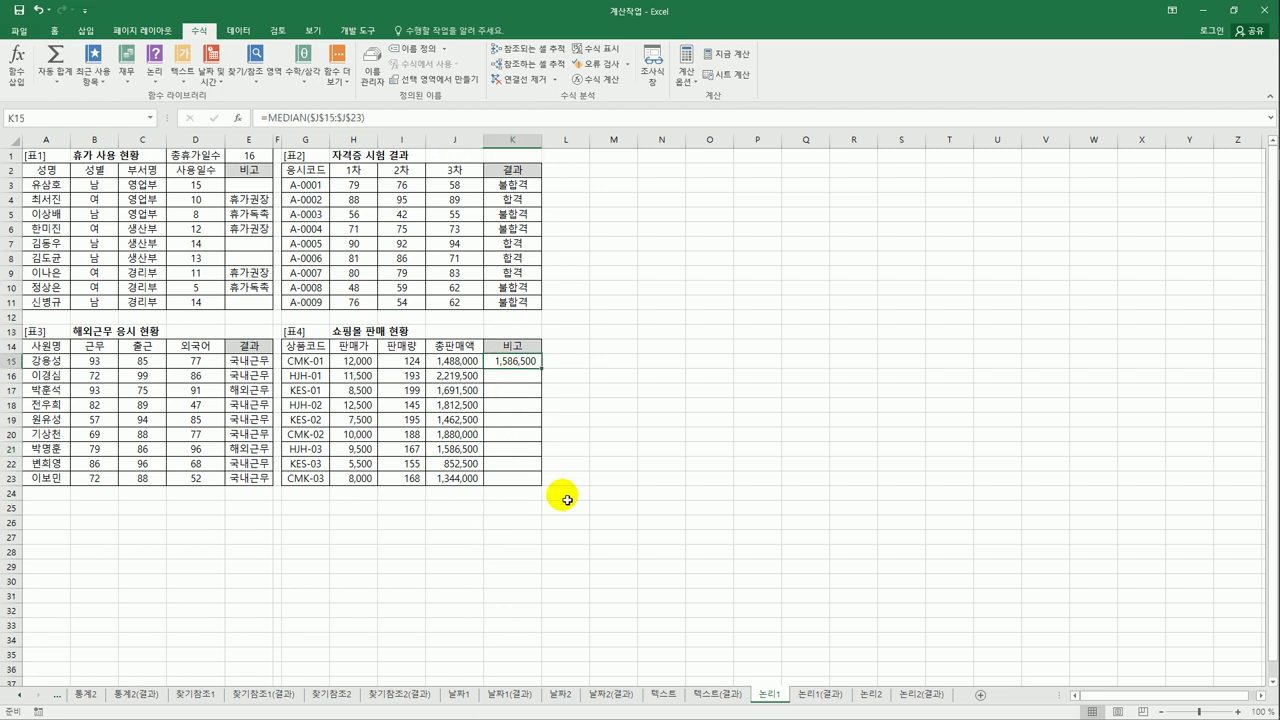
left_click_drag(462, 364, 465, 480)
left_click(508, 358)
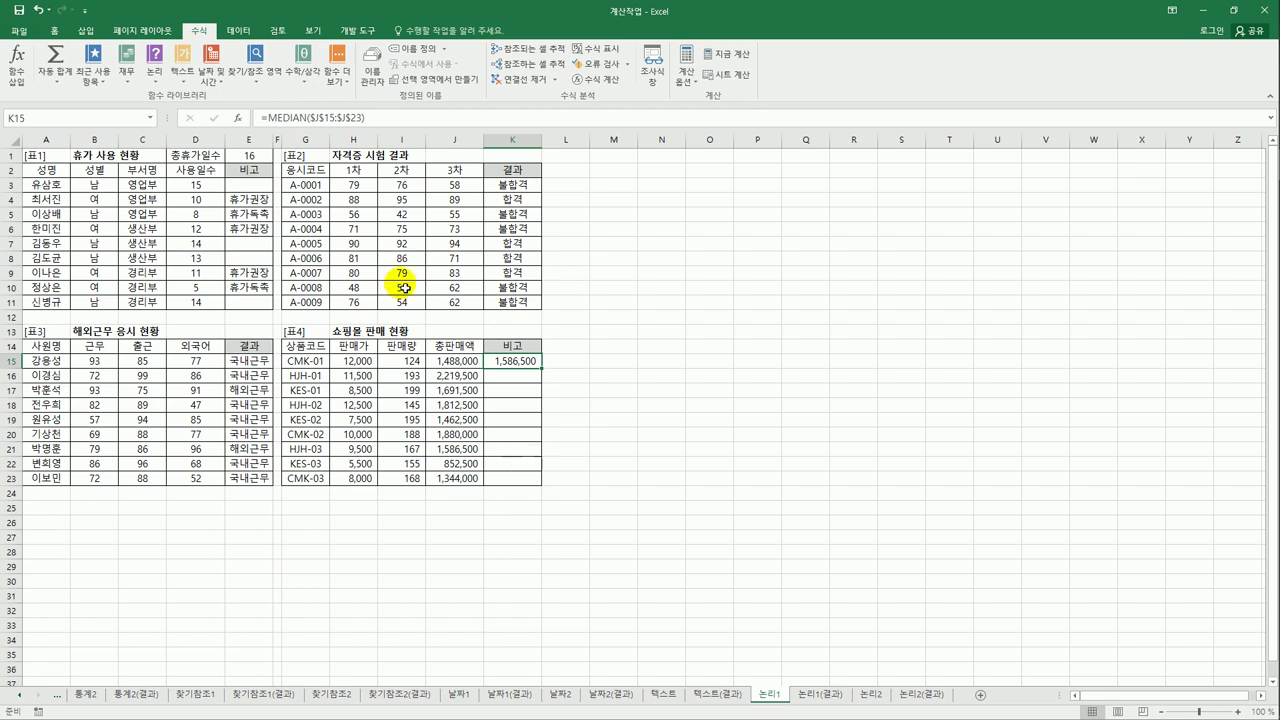
Step: Nest K15's MEDIAN in an AND function testing that I15 is >=150 and J15 is >=MEDIAN($J$15:$J$23)
left_click(266, 118)
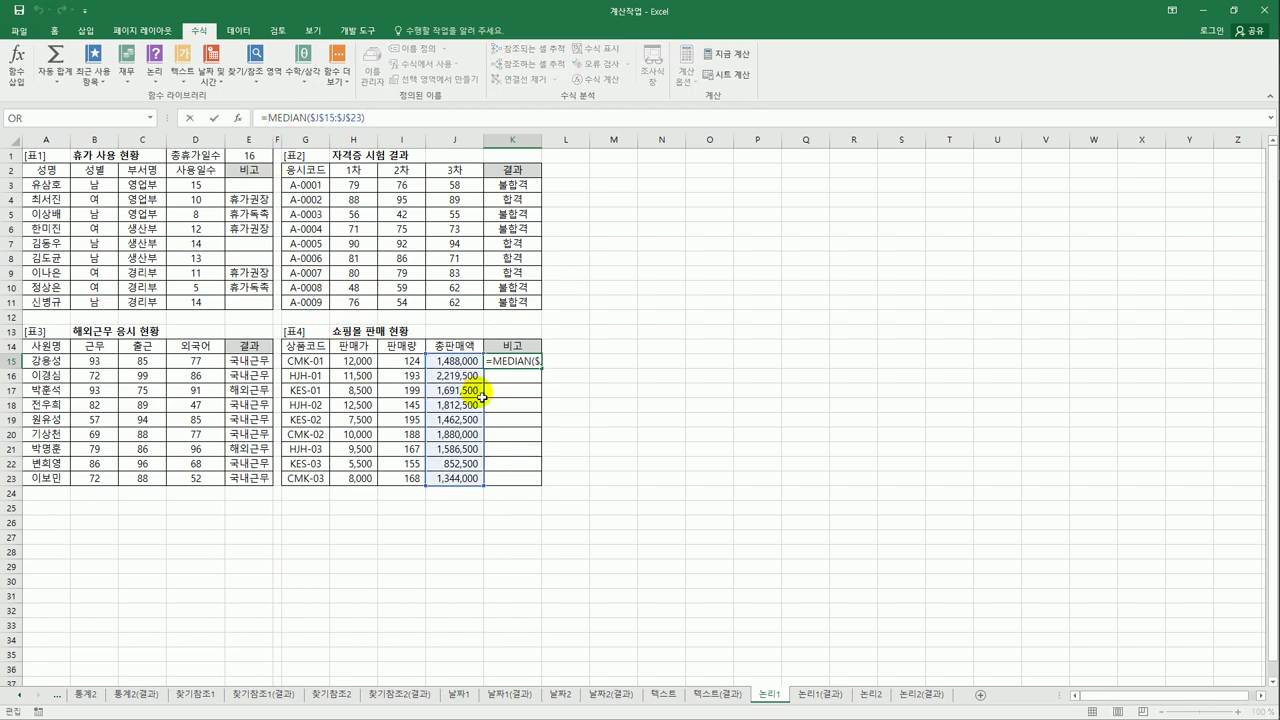
type("and")
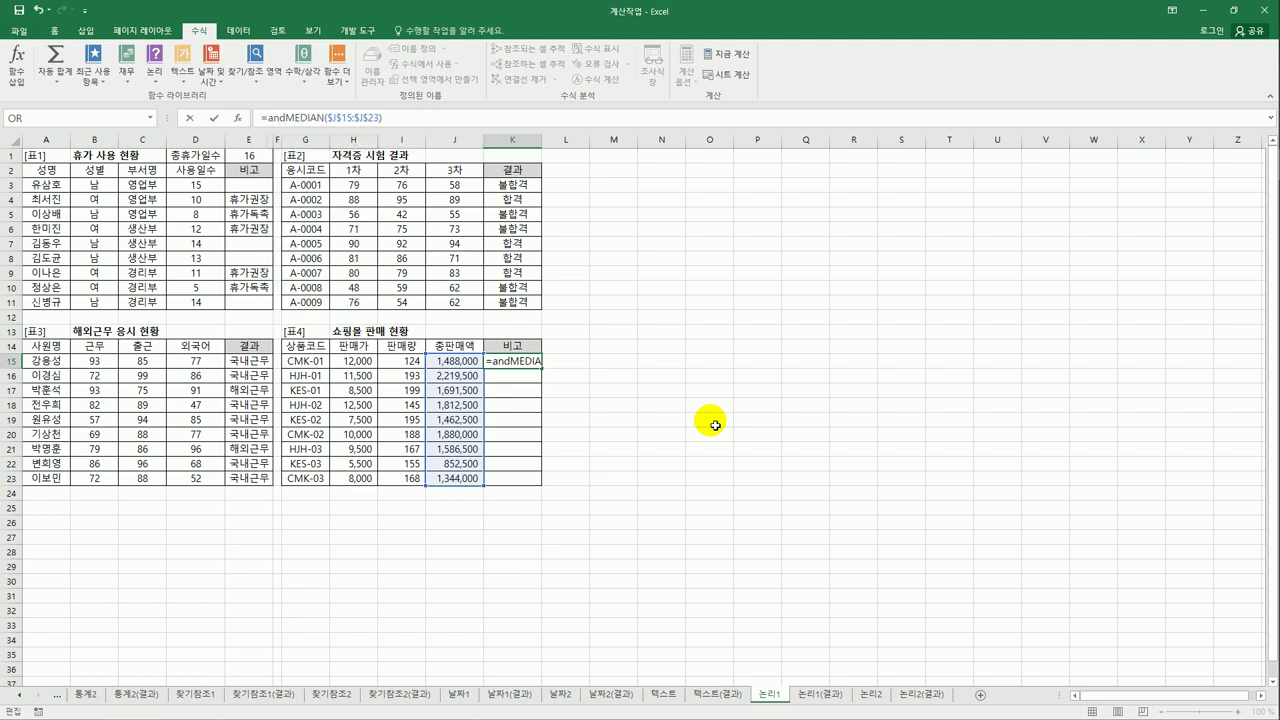
key("Tab")
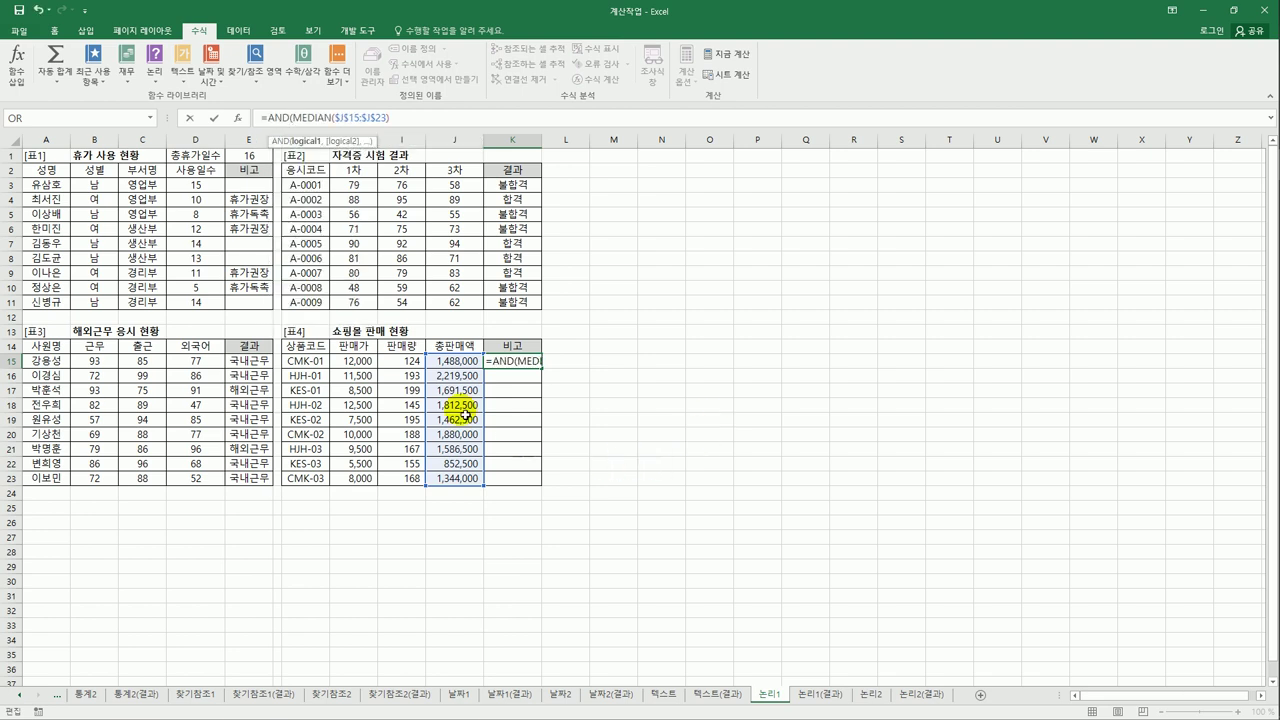
left_click(397, 367)
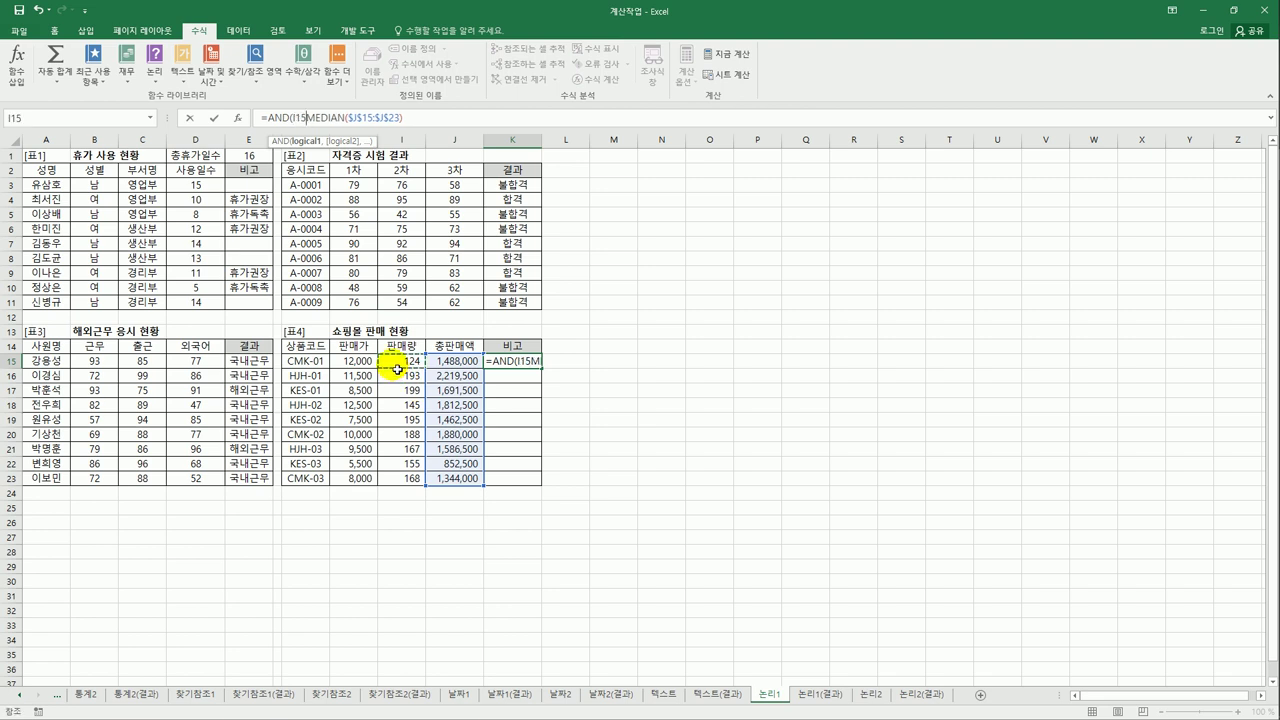
type(">=150")
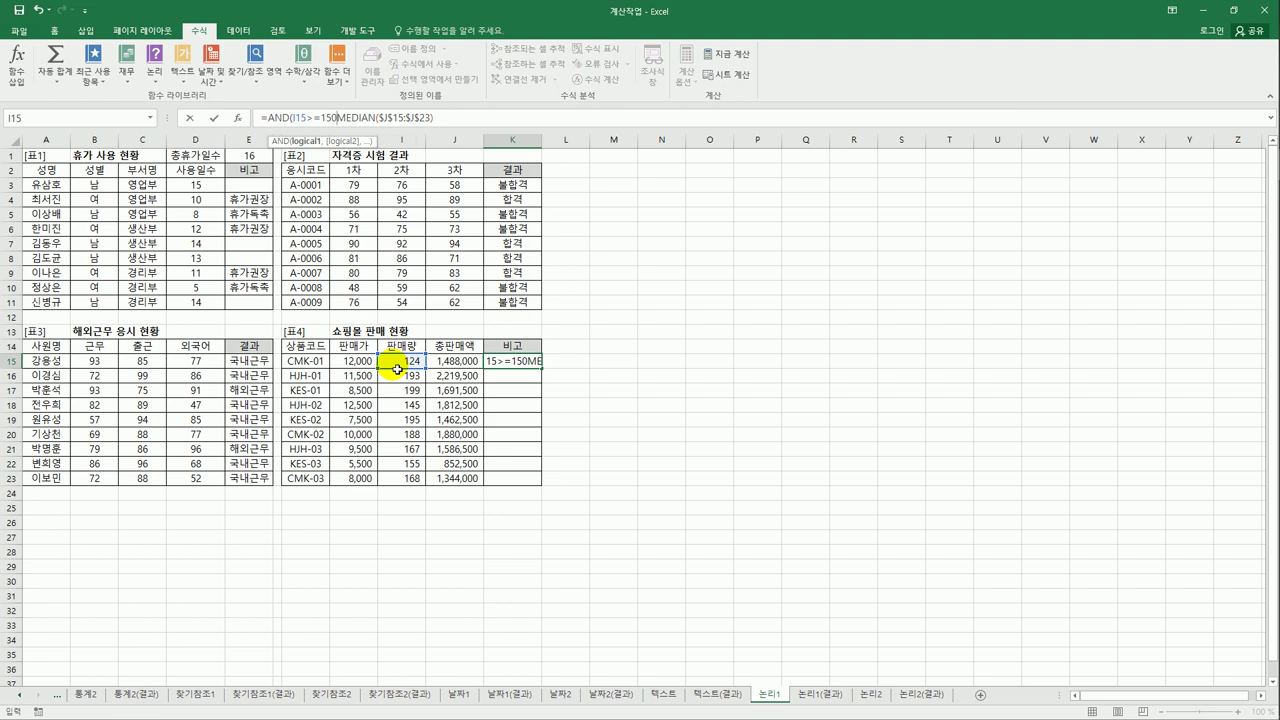
type(",")
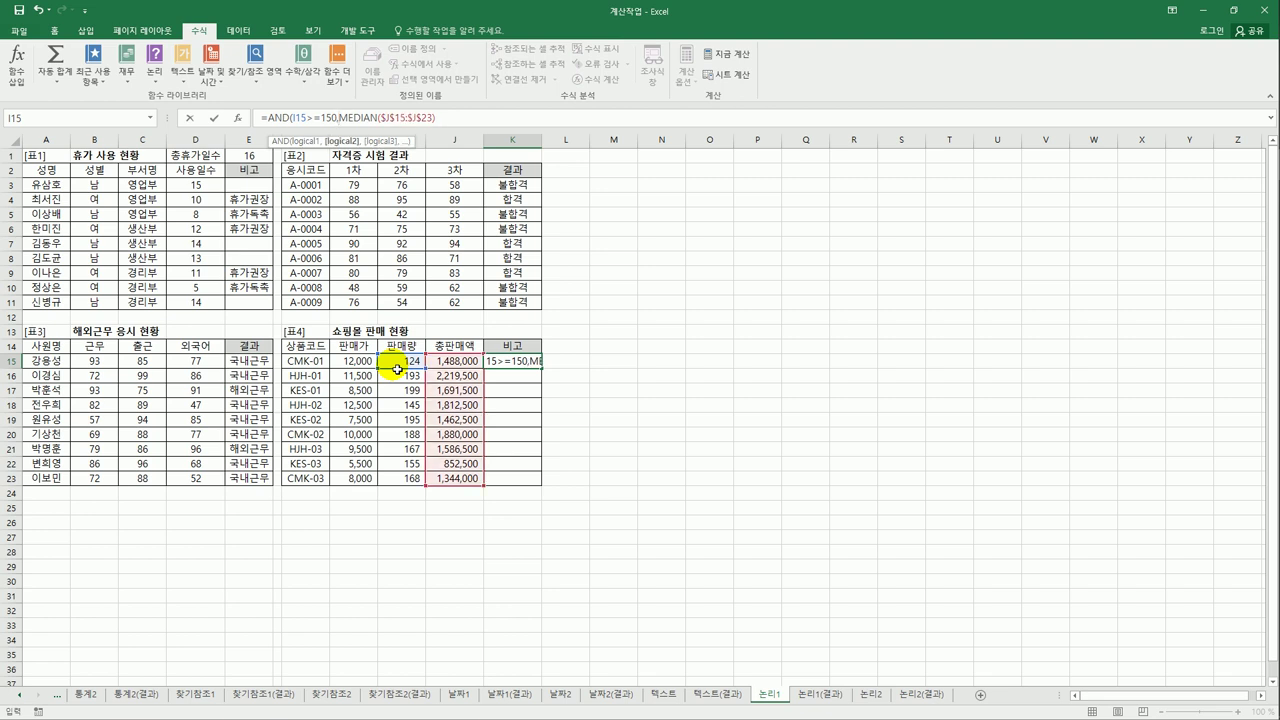
left_click(451, 364)
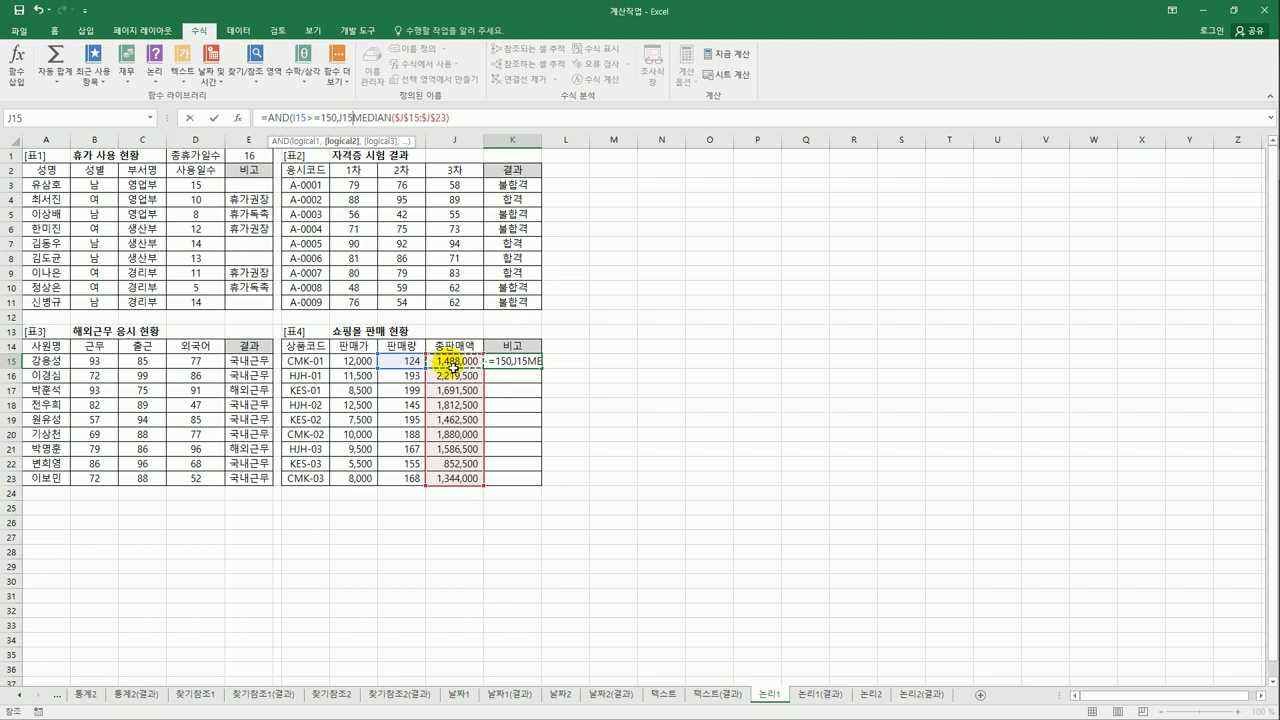
type(">=")
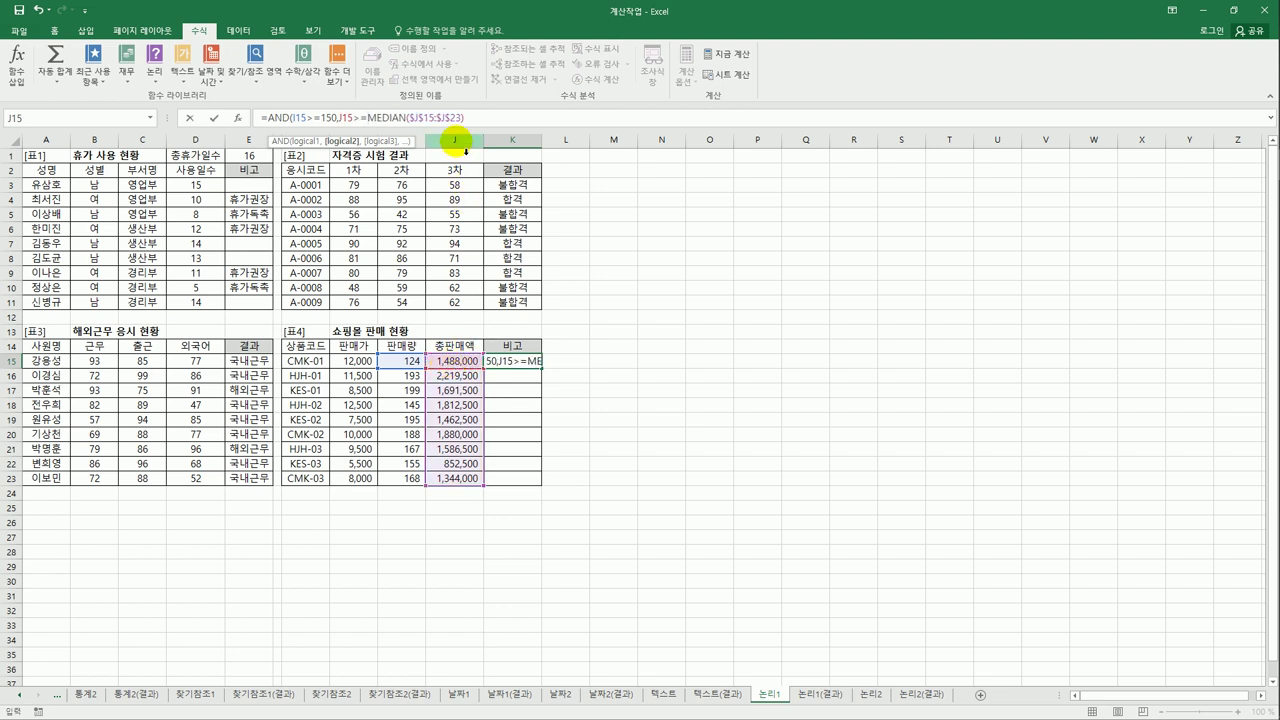
left_click(468, 118)
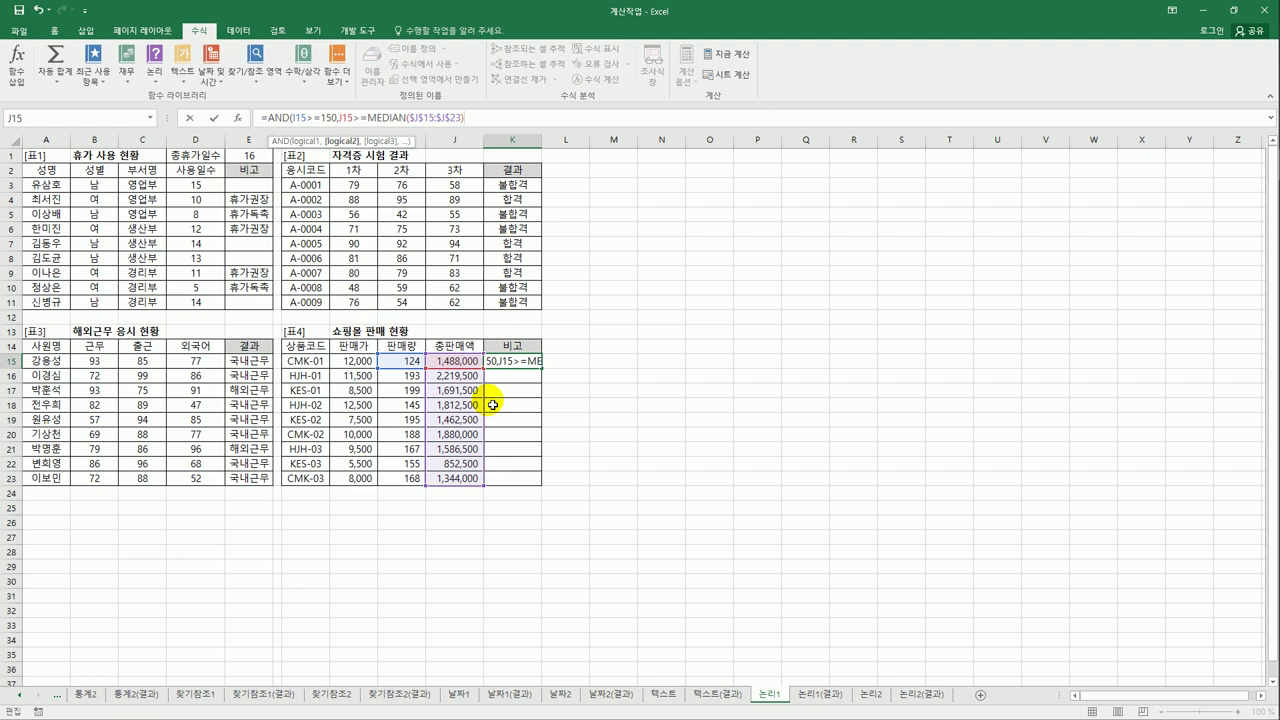
key("Return")
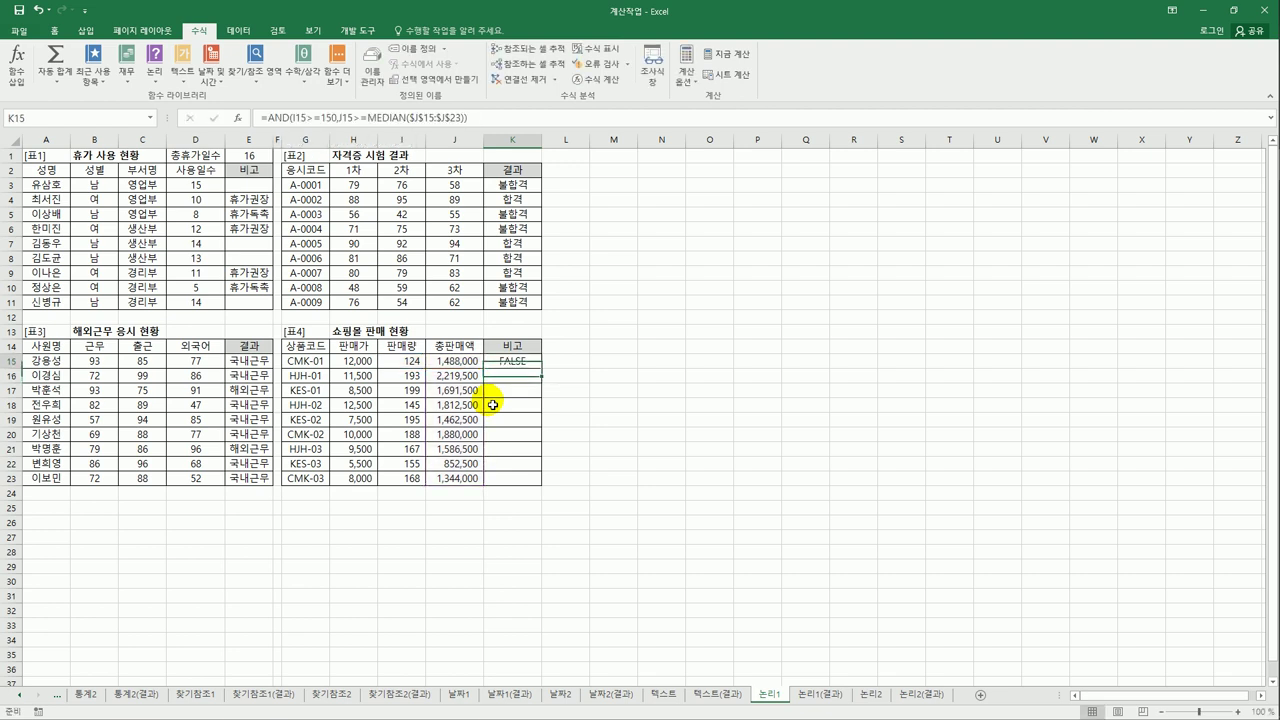
Step: Fill K15's AND formula down through K23 and check row 16's result against its 판매량 and 총판매액
left_click(505, 364)
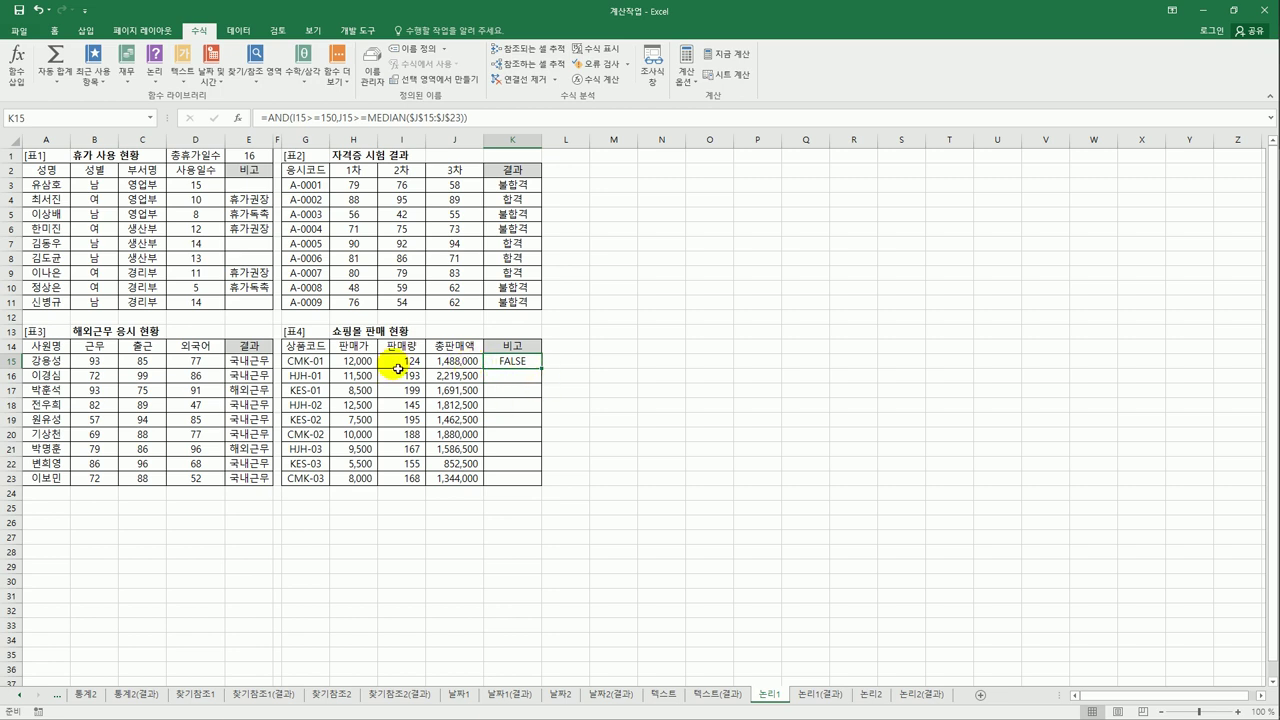
left_click_drag(541, 369, 541, 485)
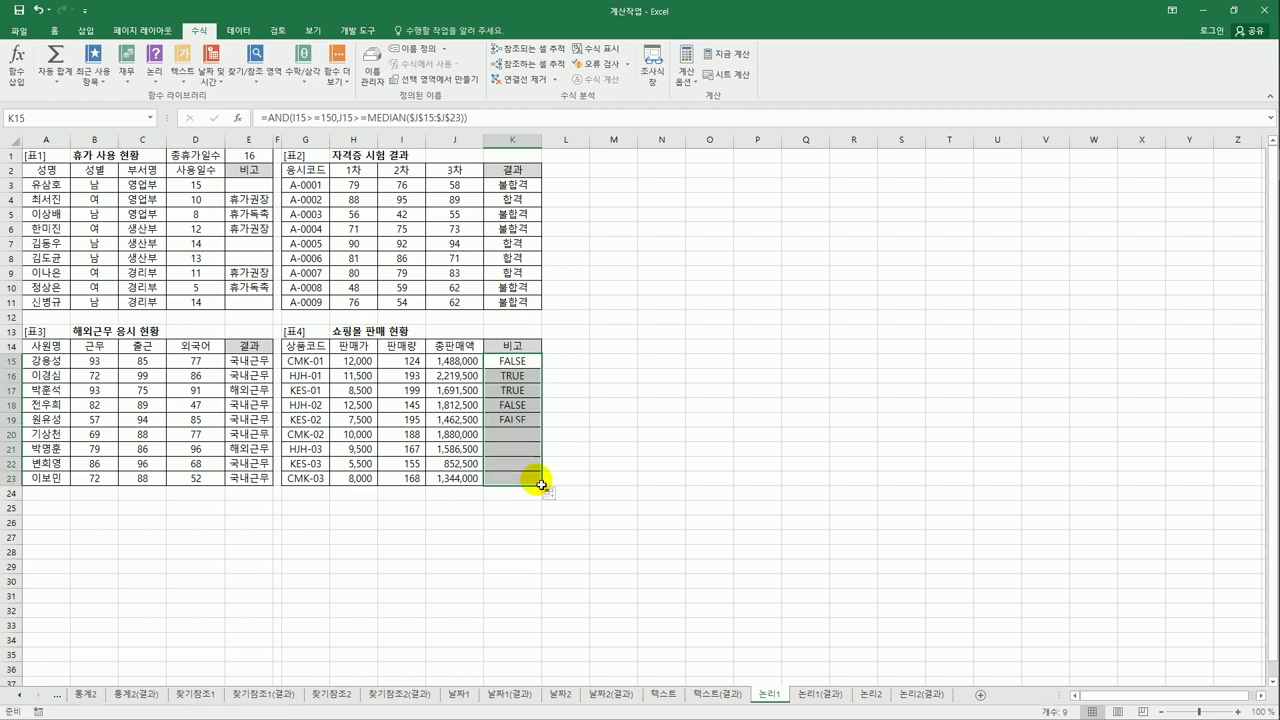
left_click(517, 375)
left_click(443, 375)
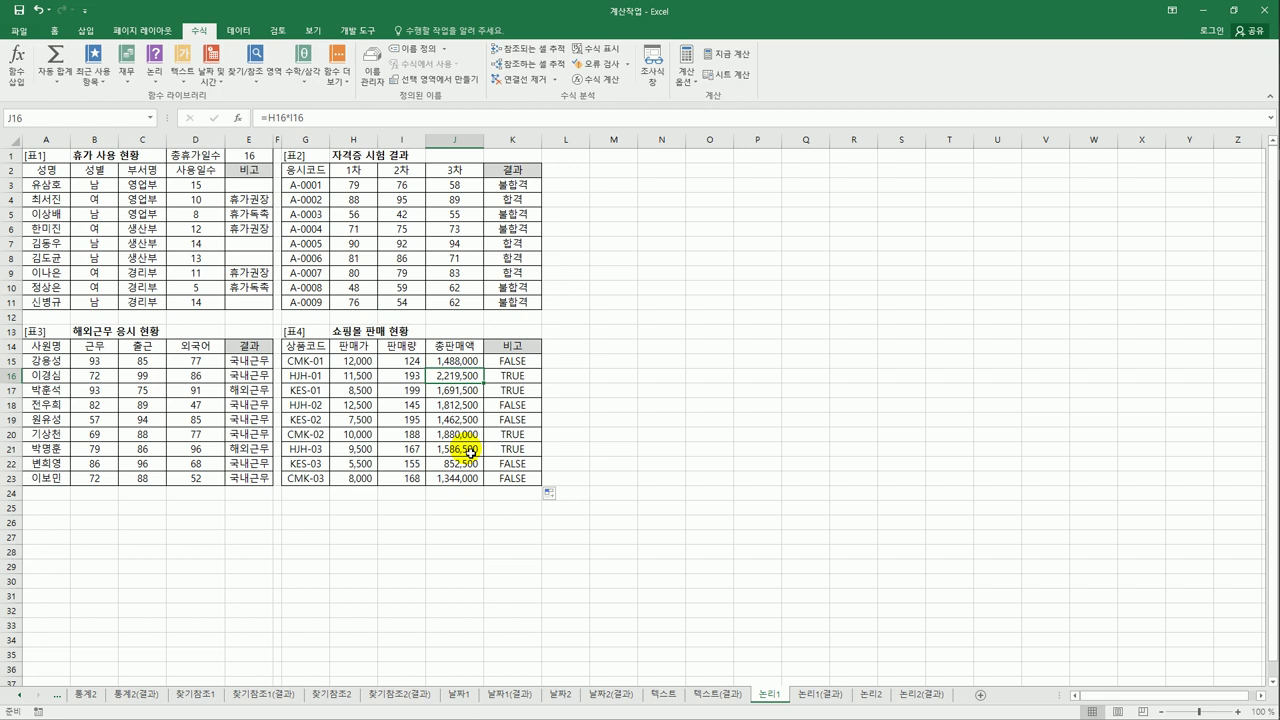
left_click(410, 375)
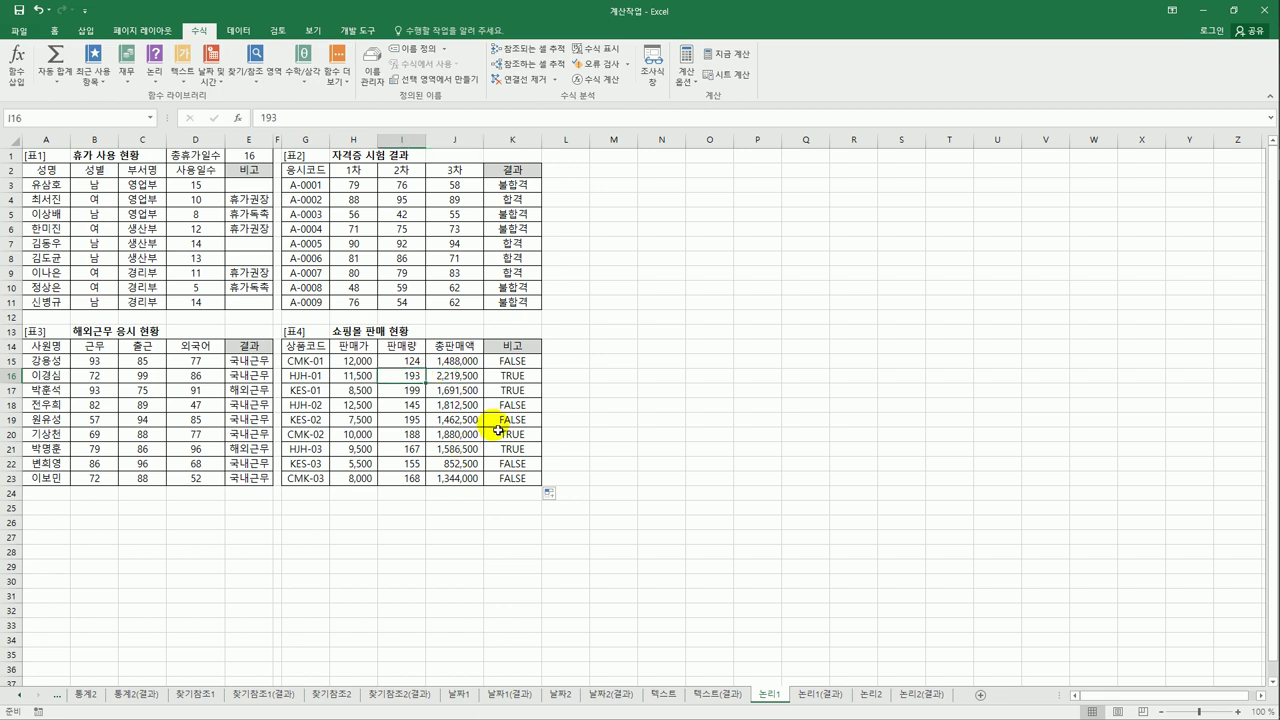
left_click(527, 375)
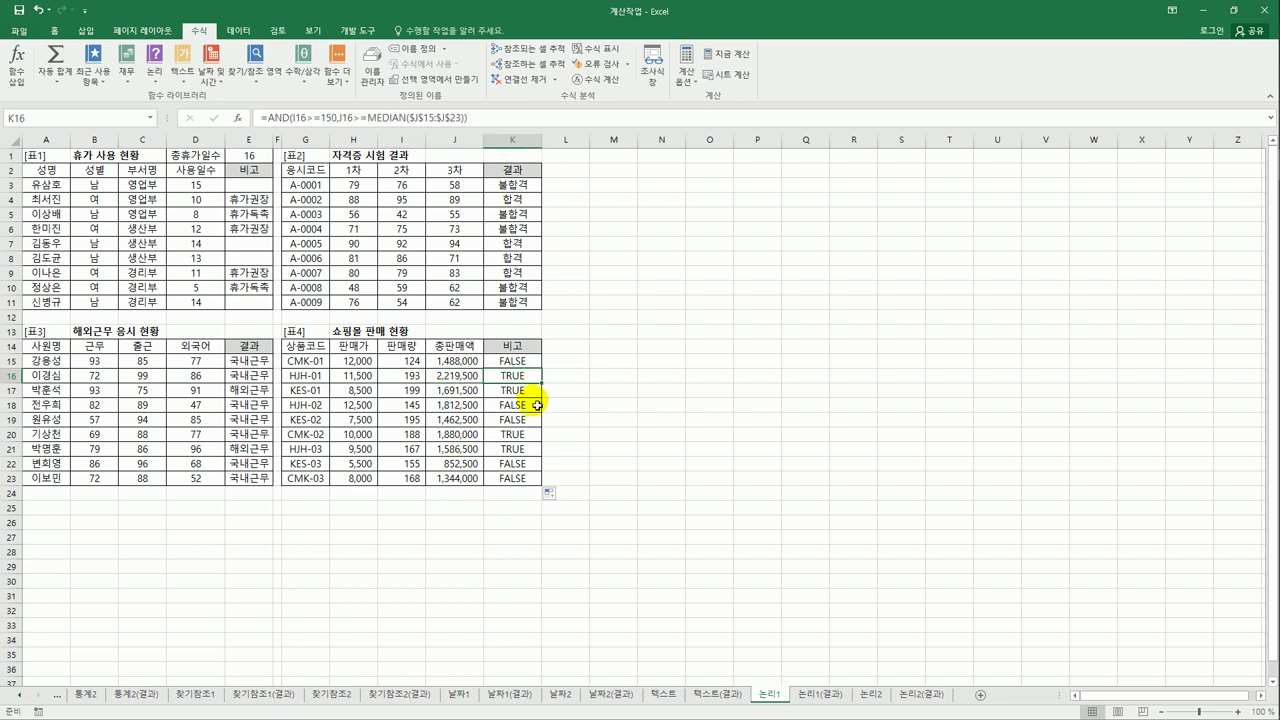
Step: Wrap K15's AND test in an IF that returns "효자상품" when true and an empty string "" otherwise
left_click(523, 361)
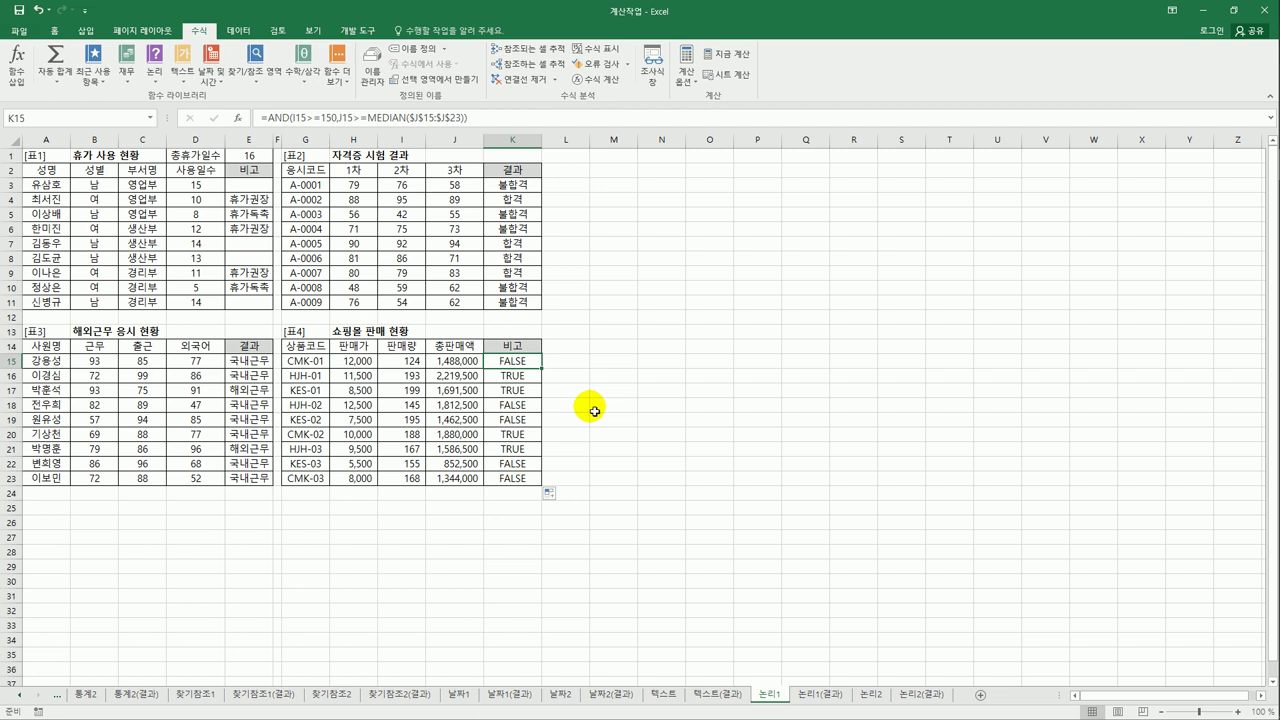
left_click(267, 118)
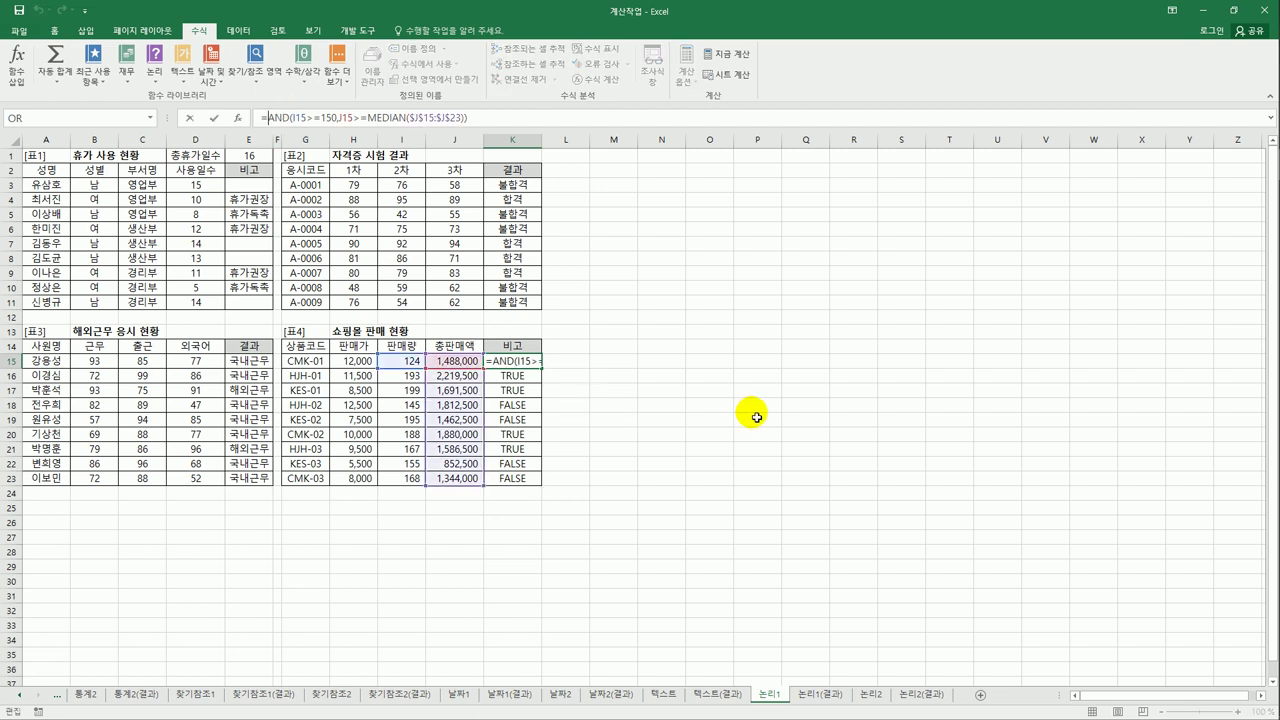
type("IF(")
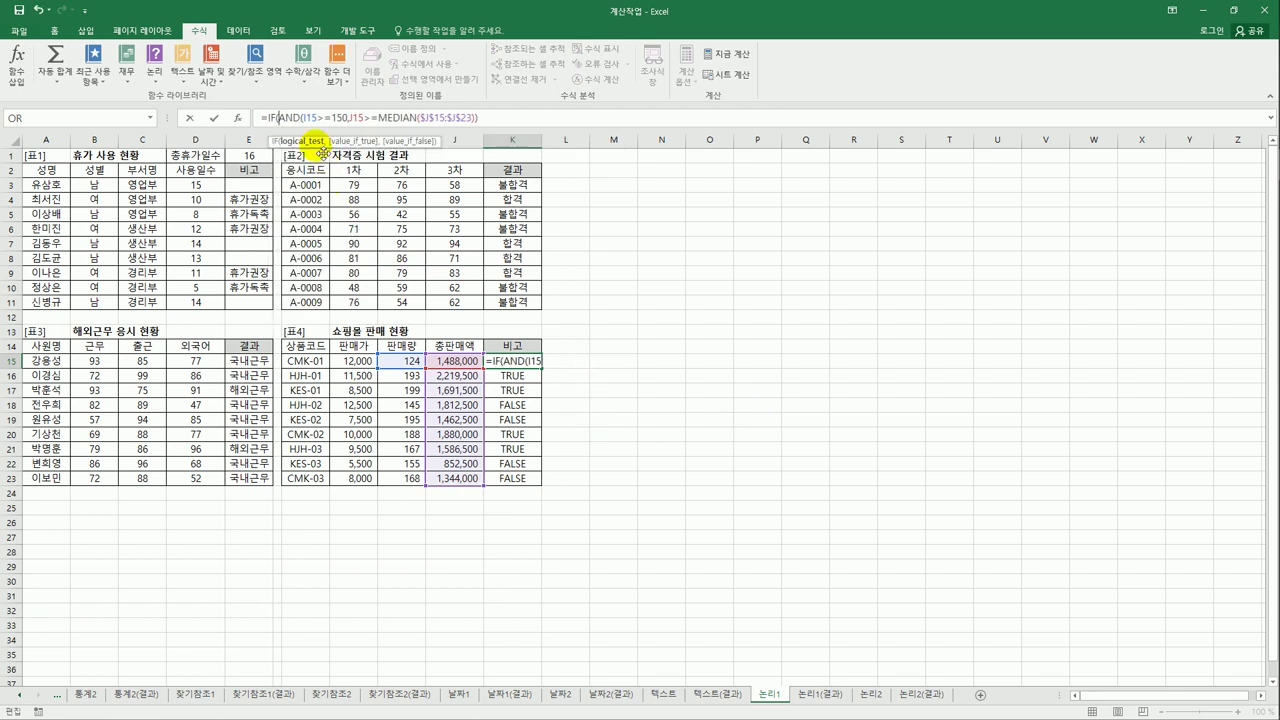
left_click_drag(274, 119, 490, 124)
left_click(490, 124)
type(",")
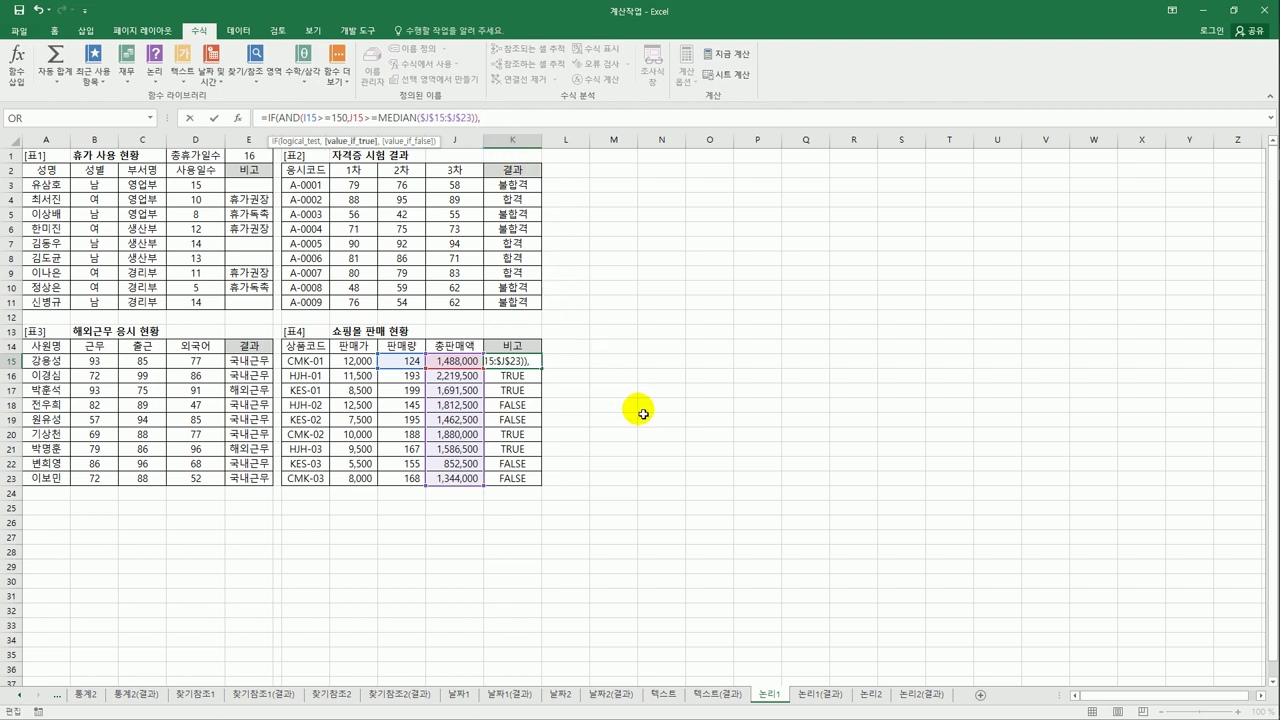
type("\"효자상품\",\"")
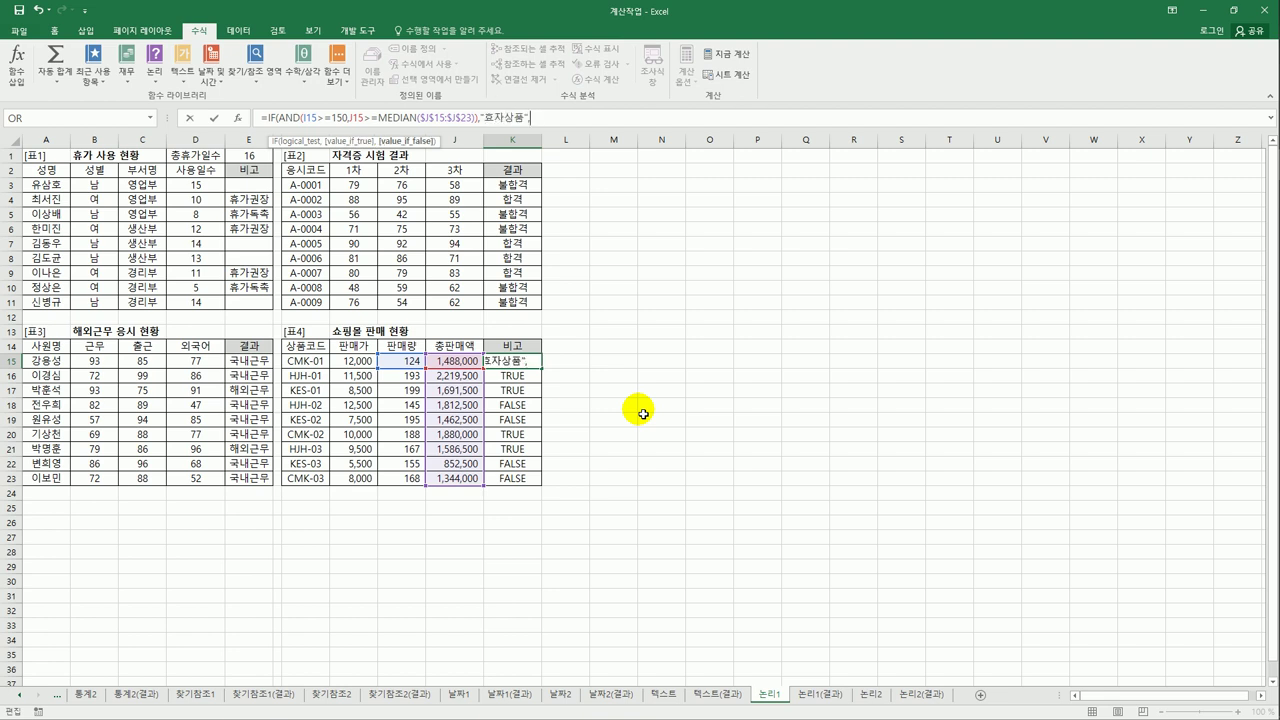
type("\")")
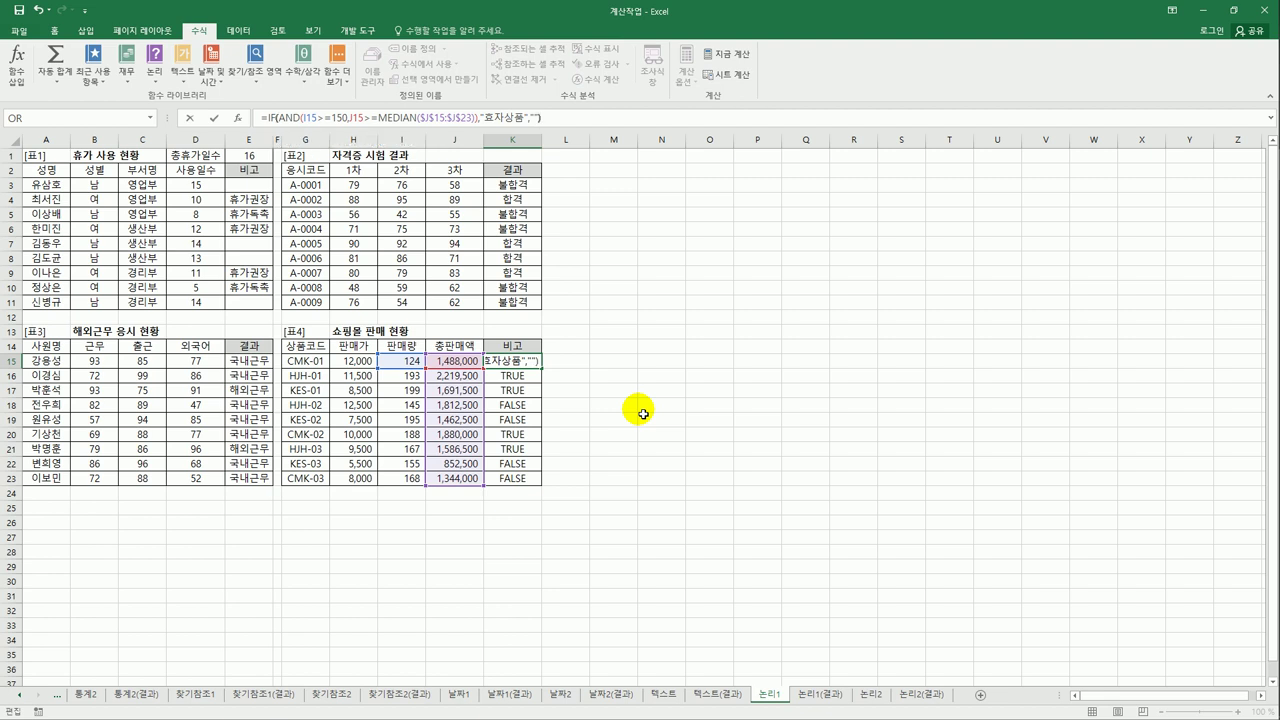
key("Return")
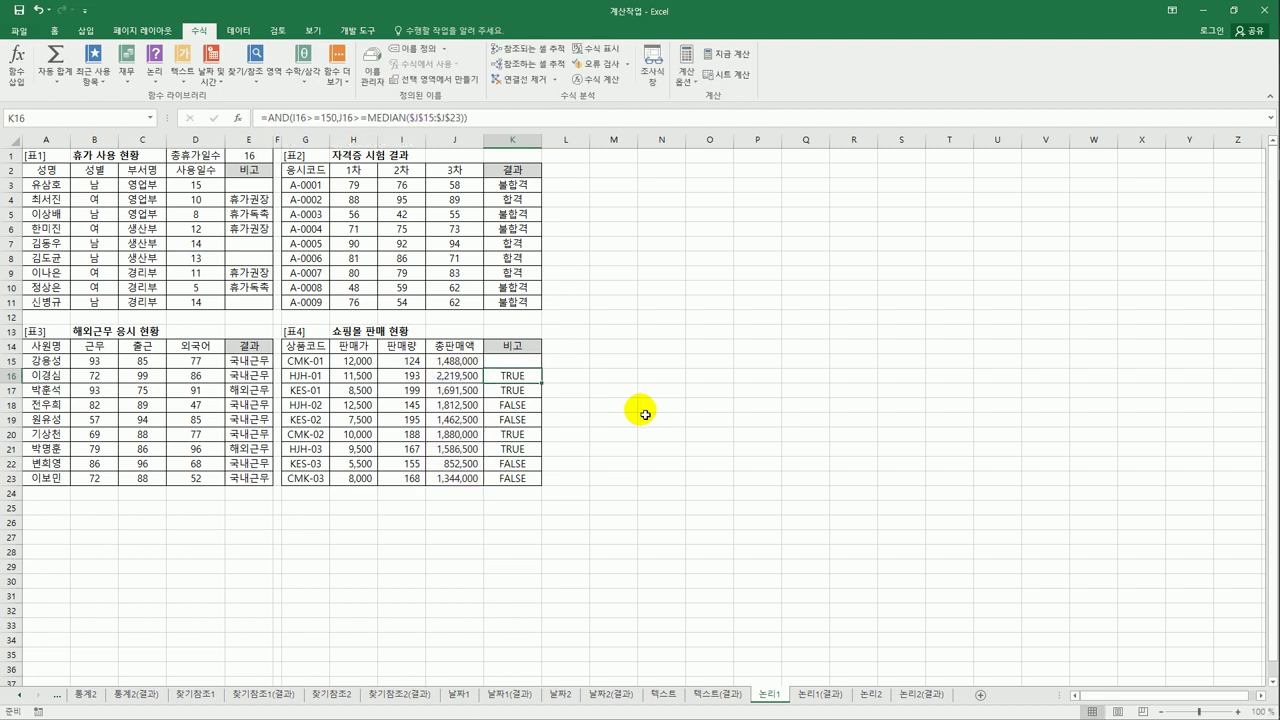
Step: Fill K15's IF formula down table 4's 비고 column through K23
left_click(528, 360)
left_click_drag(542, 369, 536, 486)
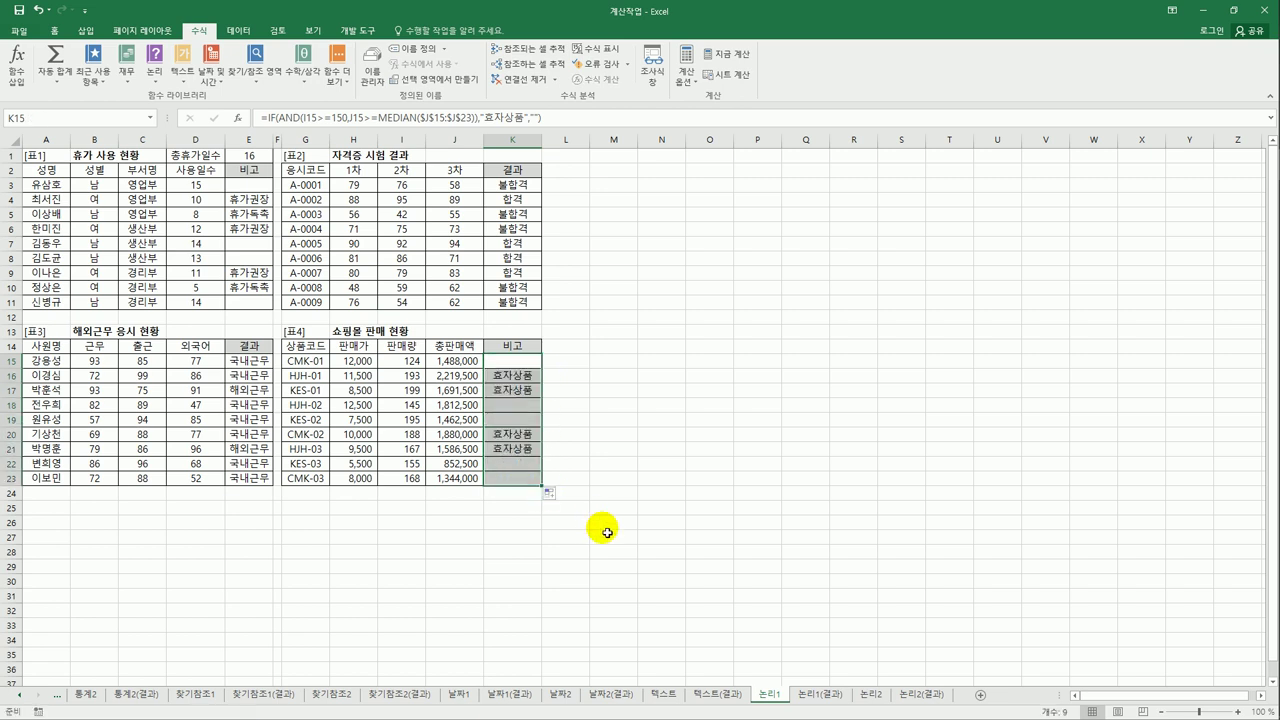
left_click(607, 532)
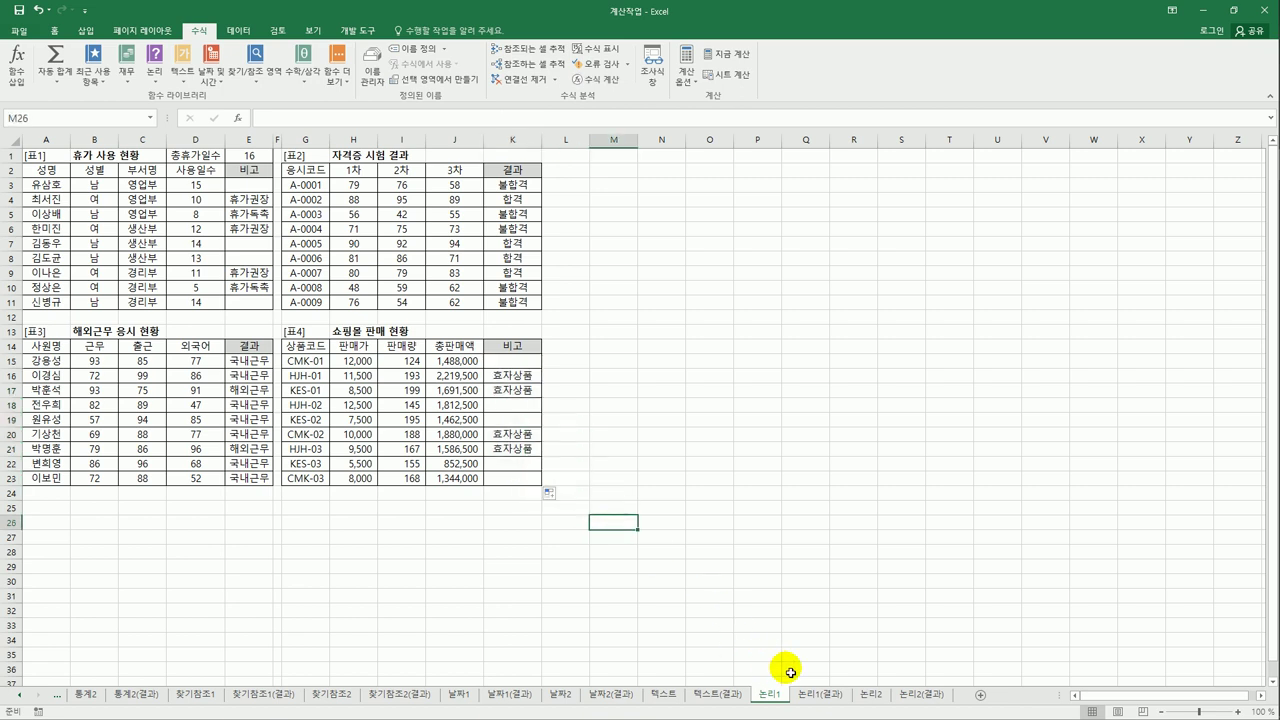
Step: Compare the completed 논리1 tables with the answers on the 논리1(결과) sheet
left_click(820, 695)
left_click(770, 695)
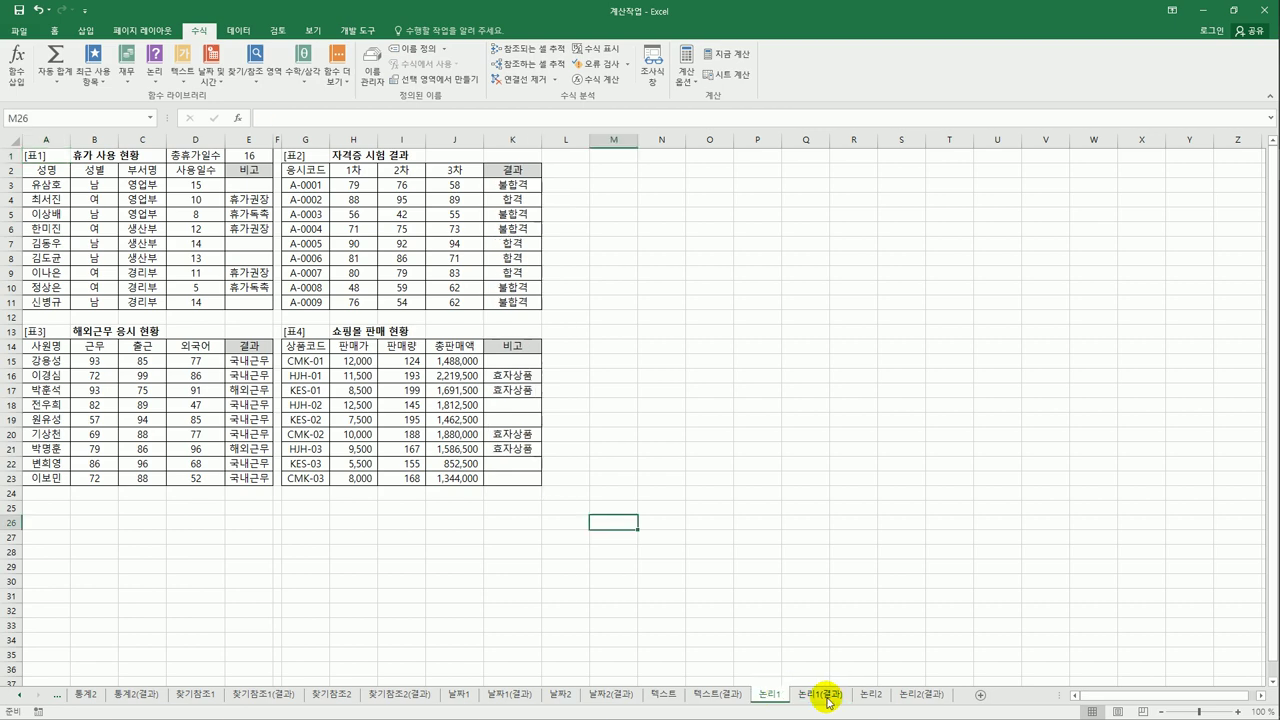
left_click(818, 695)
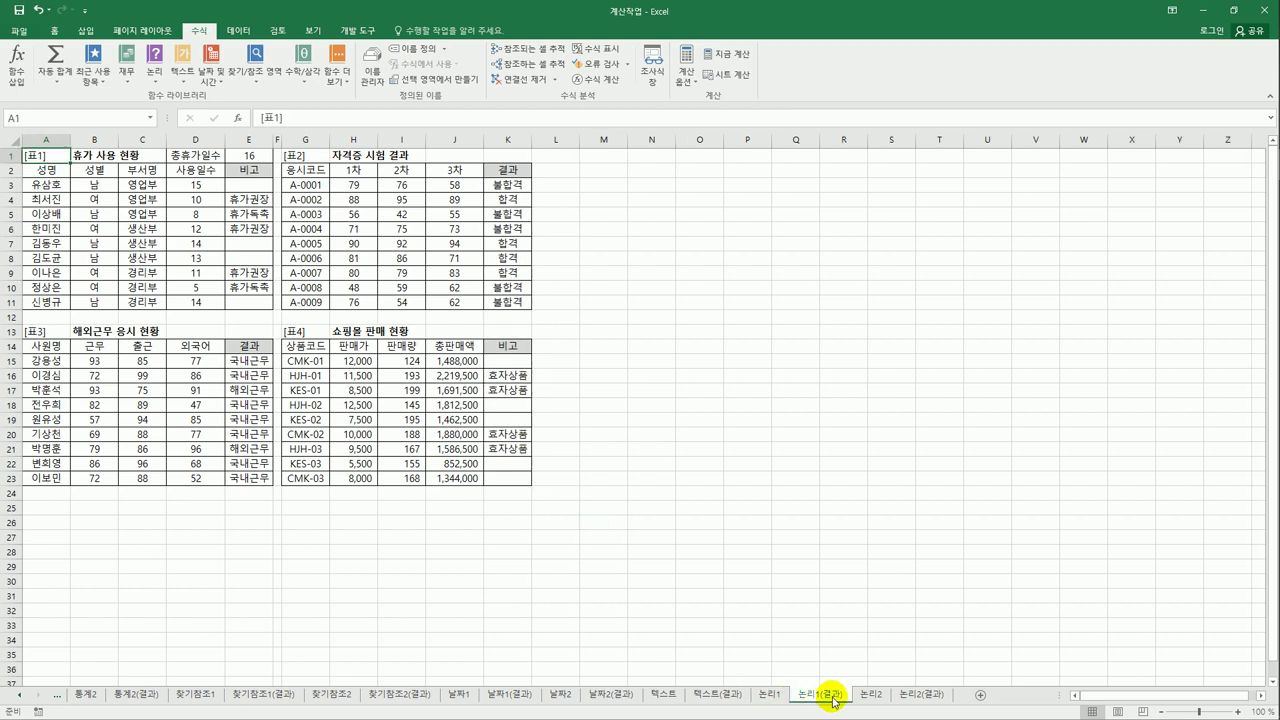
left_click(772, 695)
Step: Switch to the 논리2 sheet, look at table 1's 점수 in D3, and select the first 결과 cell, E3
left_click(873, 696)
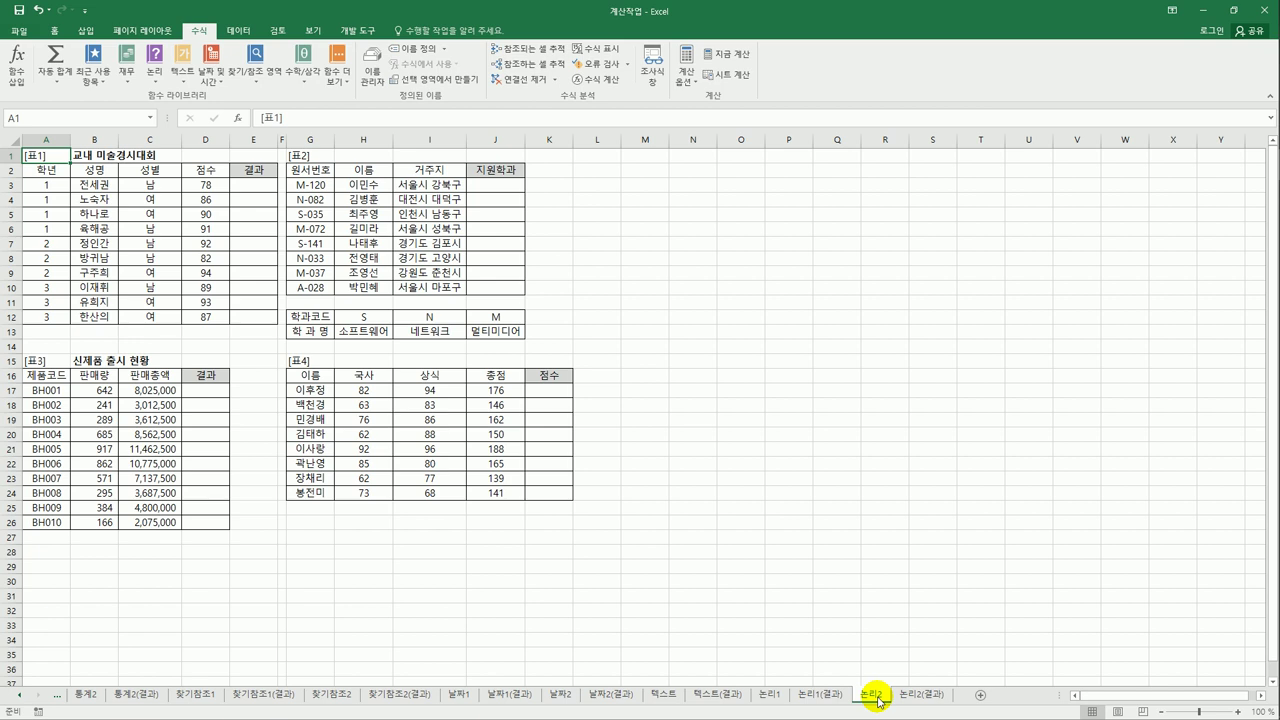
left_click(250, 188)
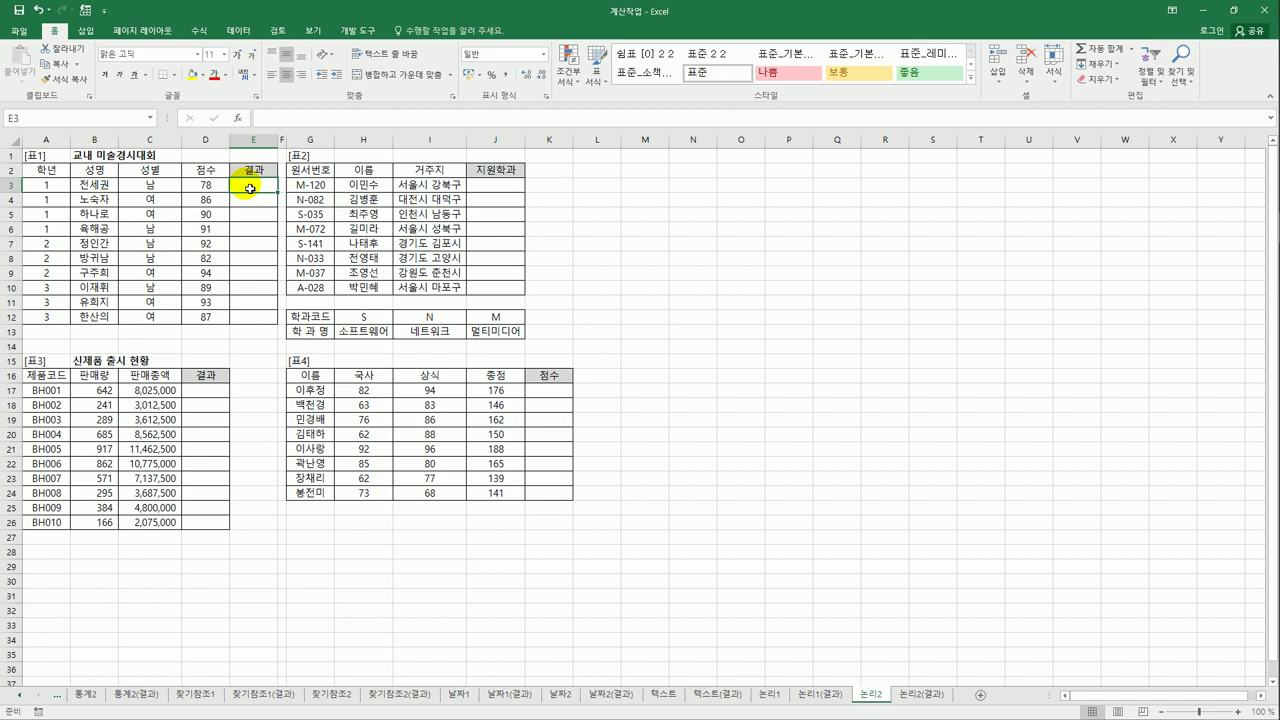
left_click(220, 186)
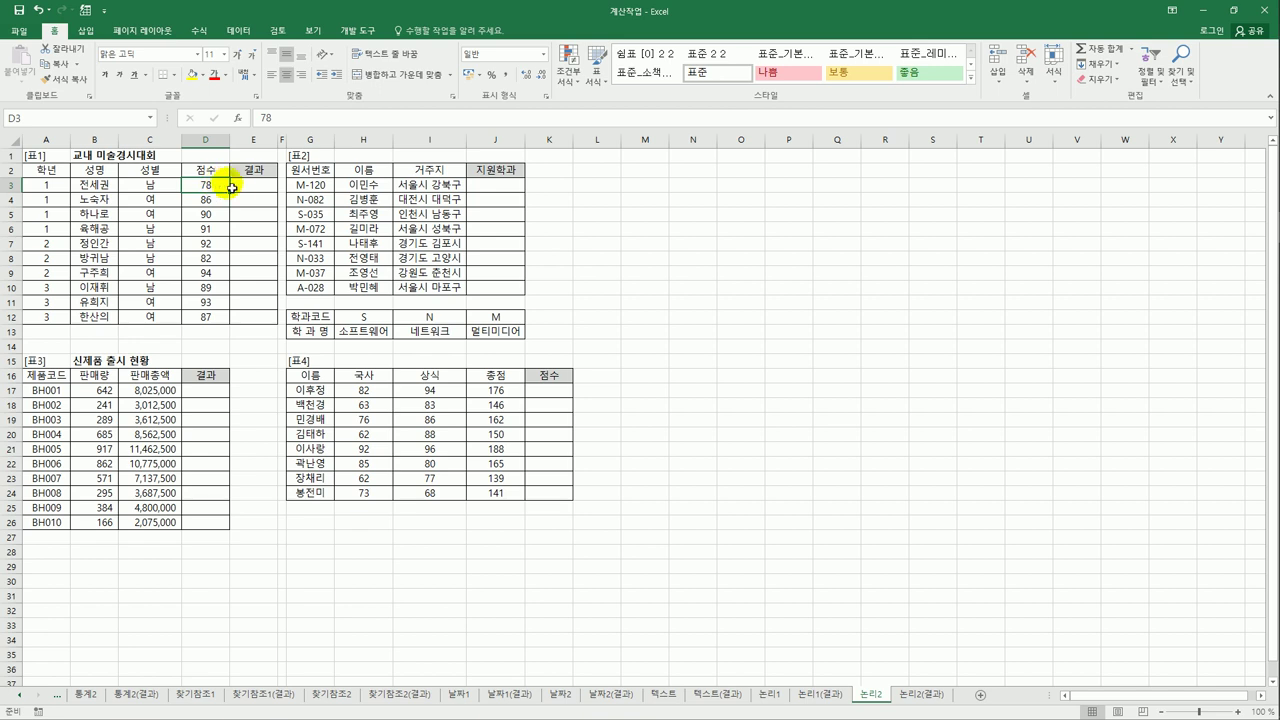
left_click(249, 188)
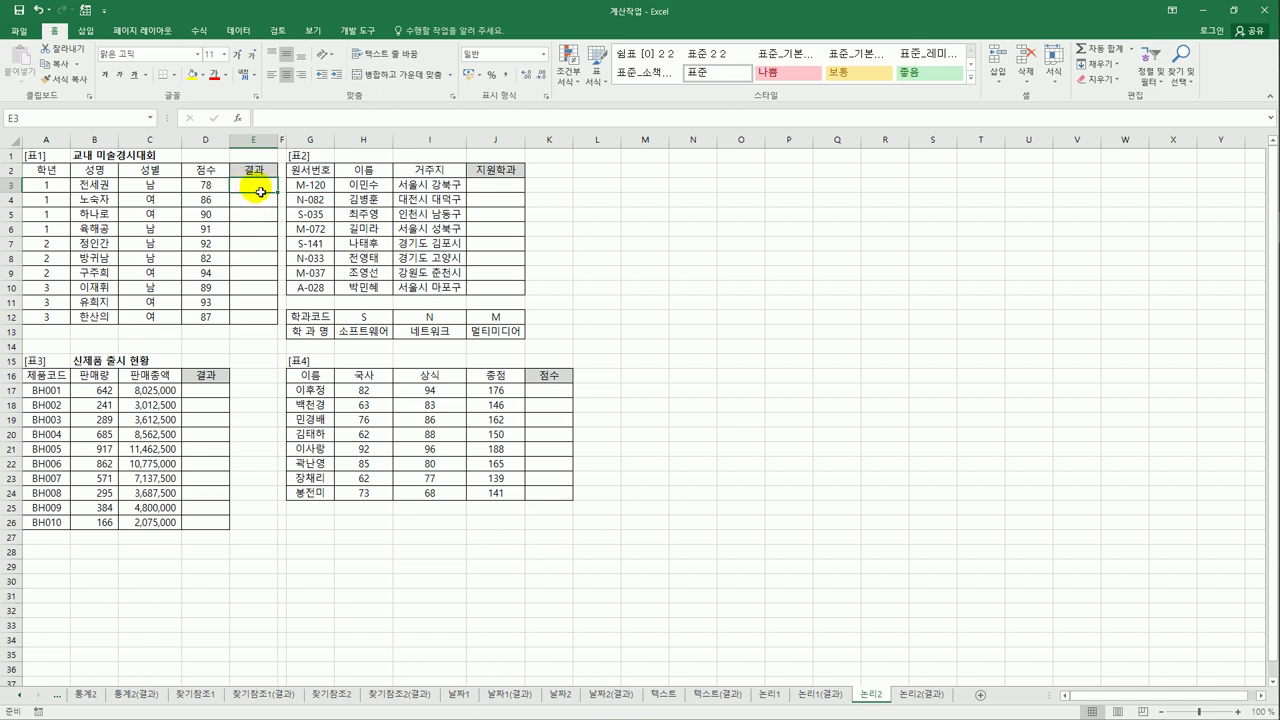
Step: Start a RANK.EQ formula in E3 that ranks D3 within the absolute range $D$3:$D$12
type("=ra")
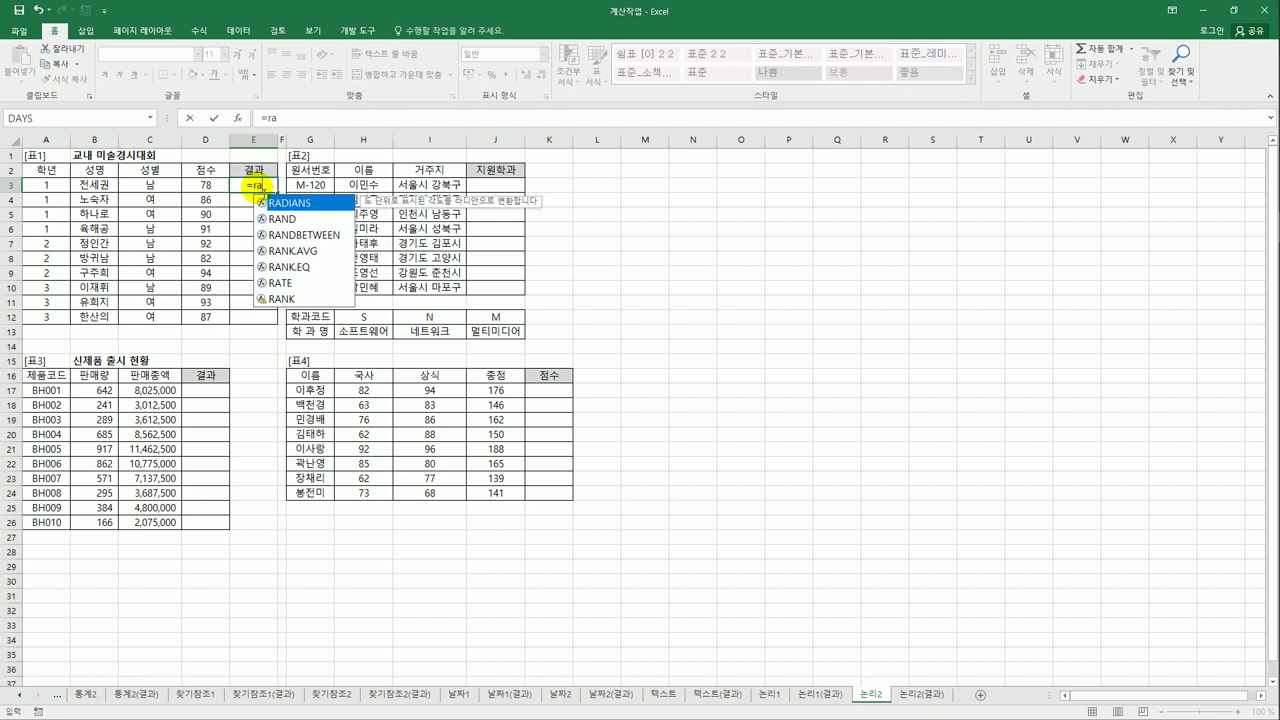
left_click(308, 268)
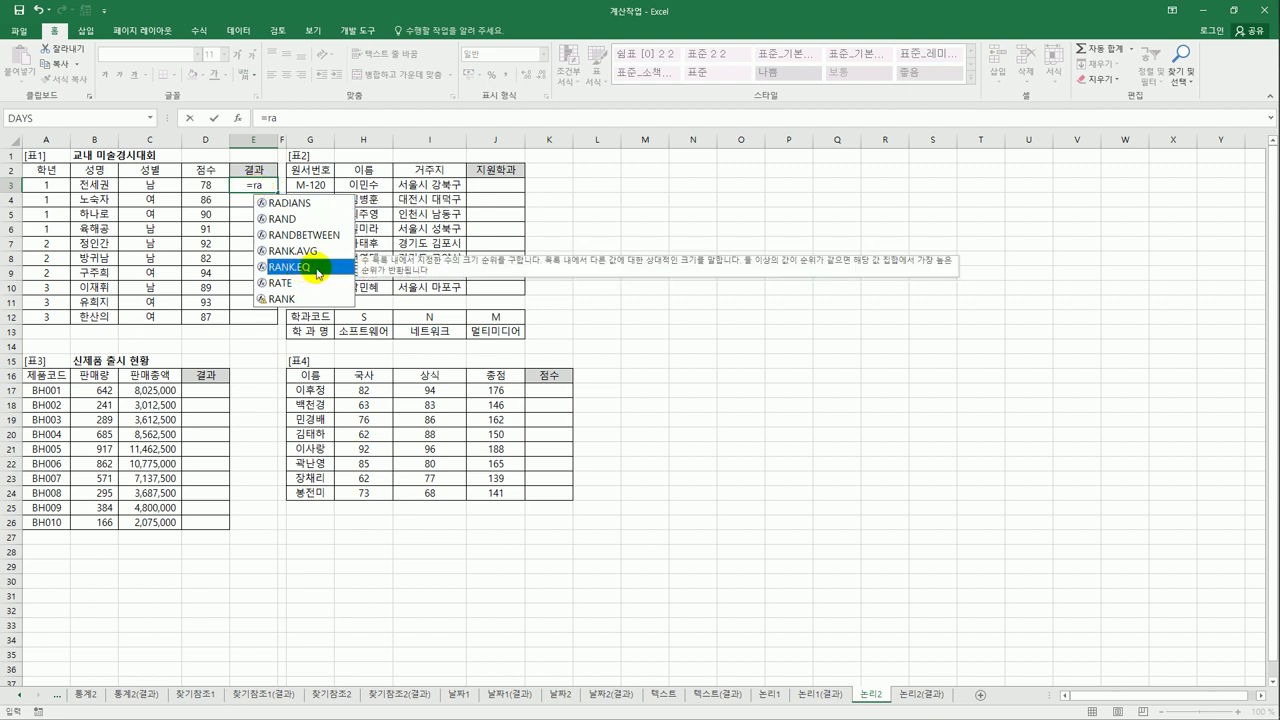
double_click(318, 268)
left_click(196, 187)
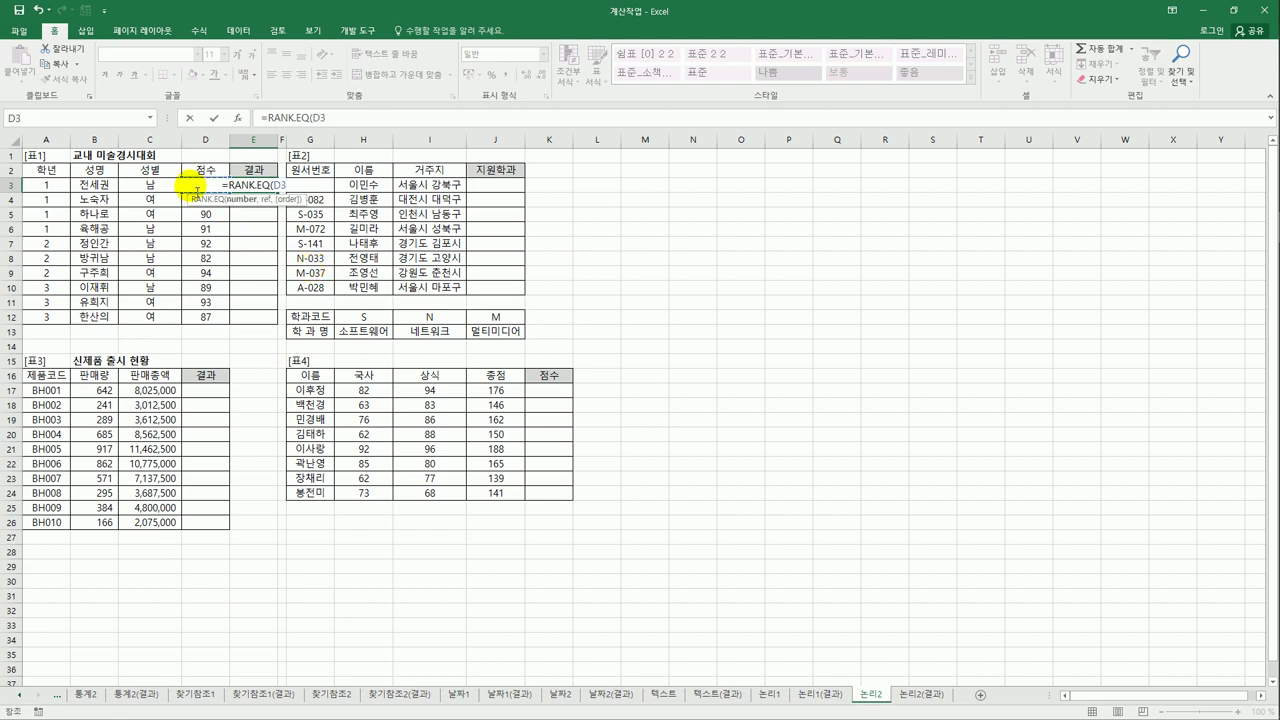
type(",")
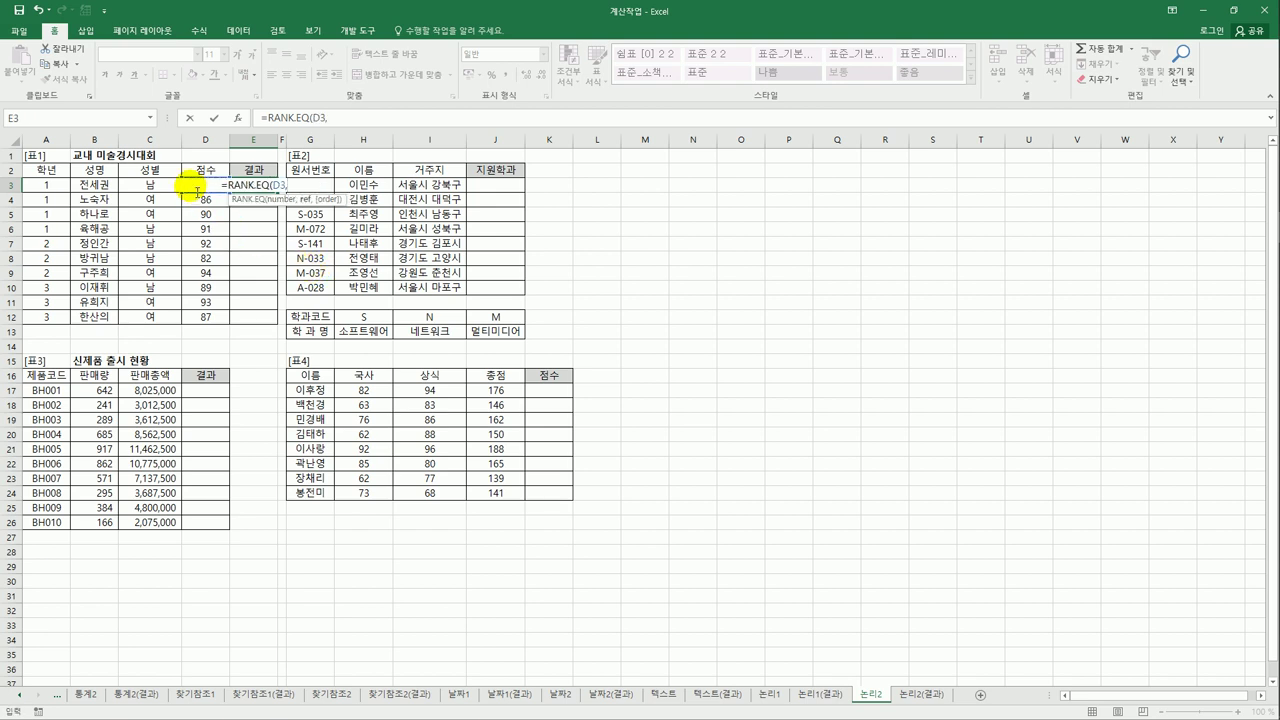
left_click_drag(205, 316, 207, 236)
left_click_drag(210, 187, 210, 187)
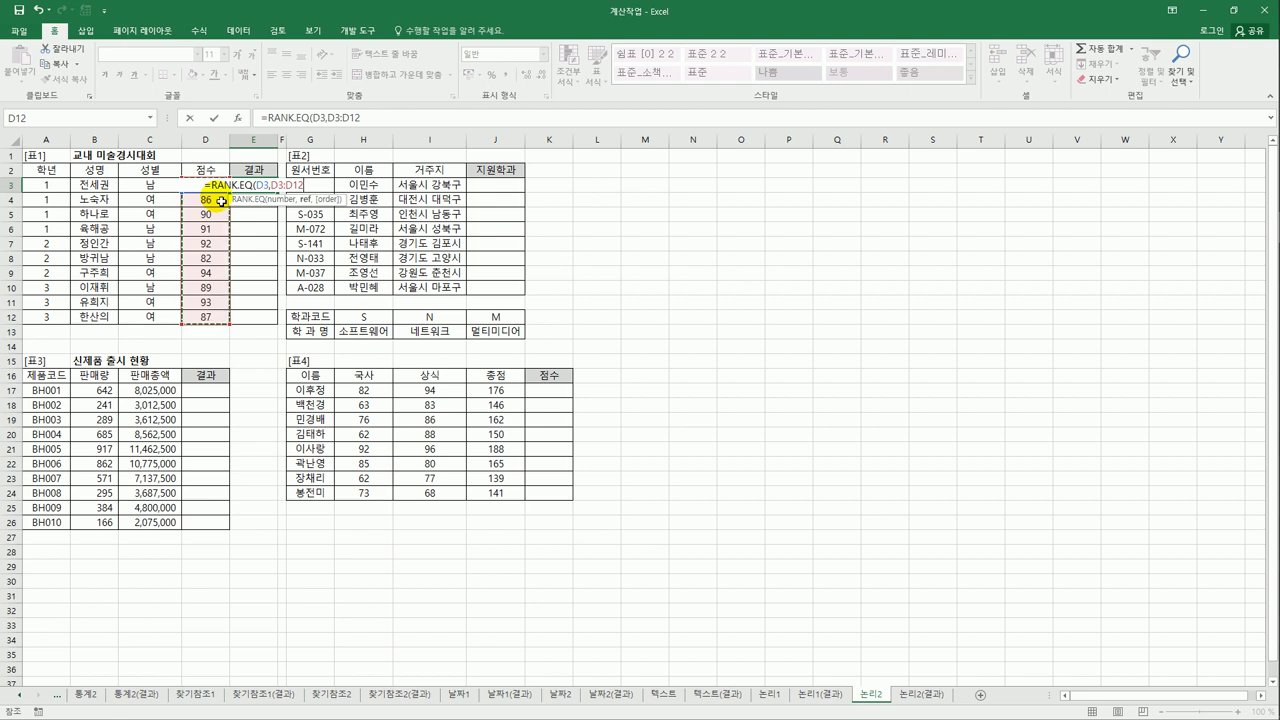
key("F4")
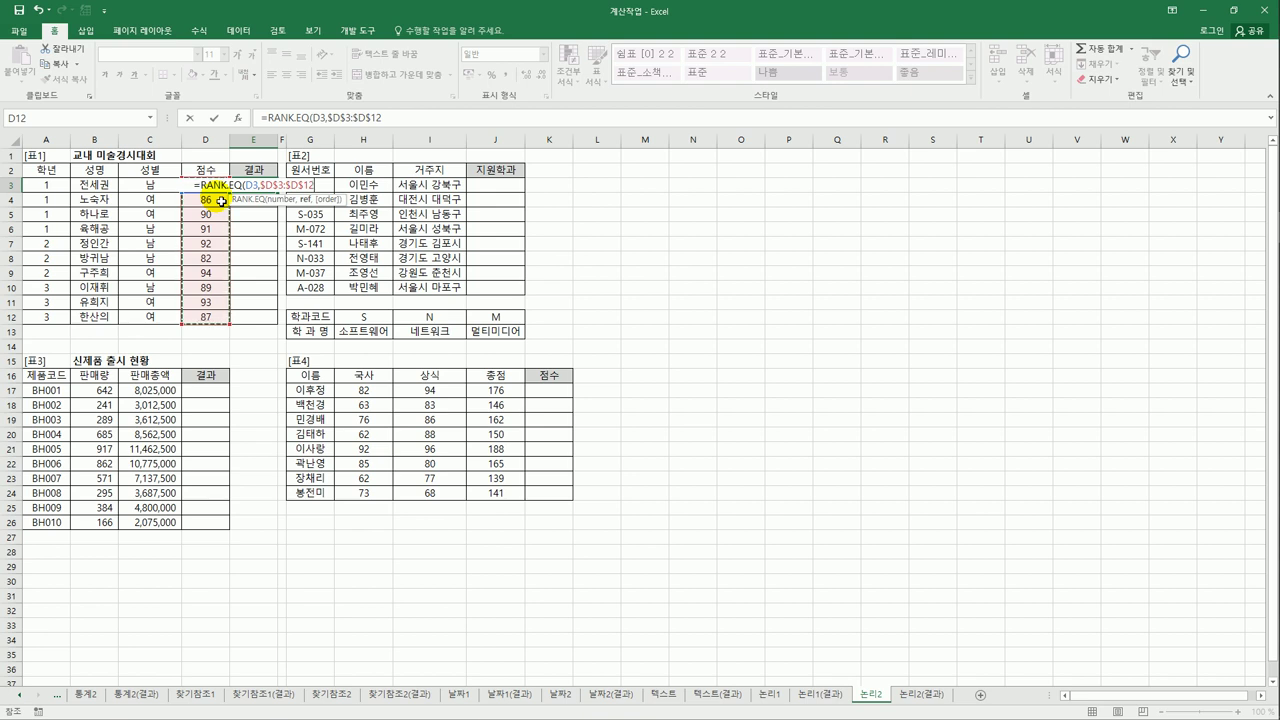
Step: Complete E3's RANK.EQ with descending order (0) and fill the formula down table 1's 결과 column through E12
type(",")
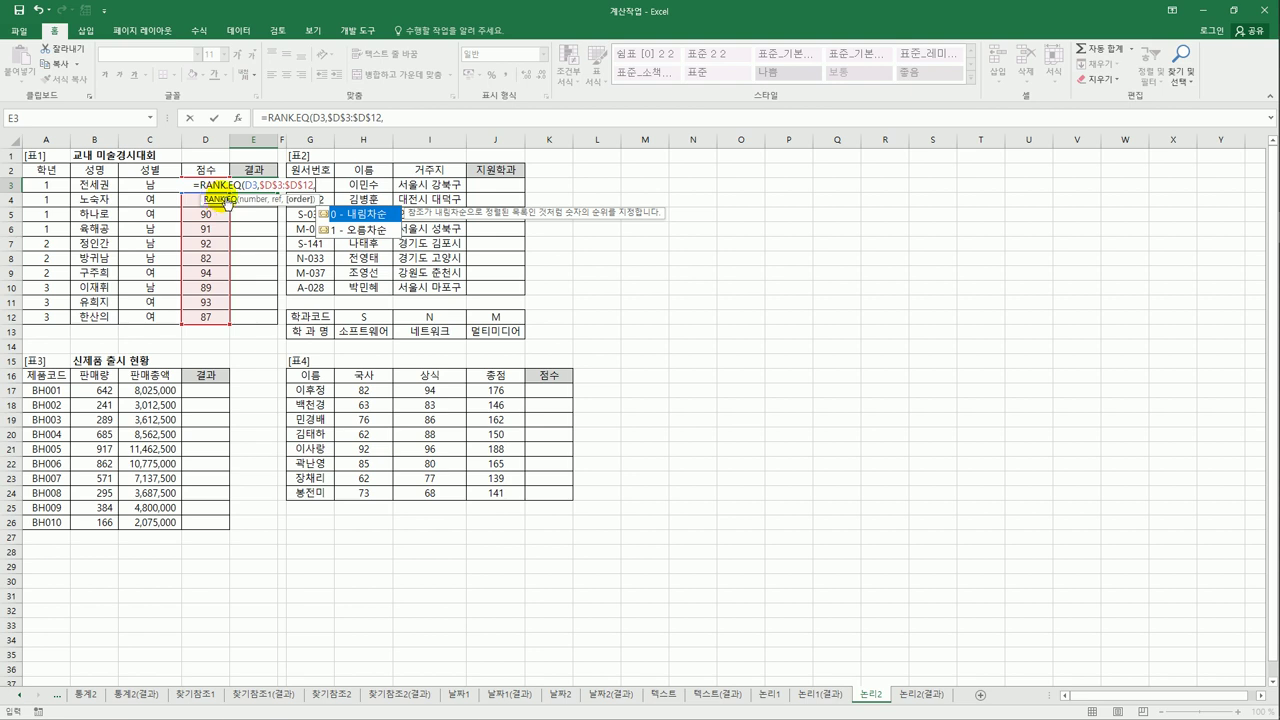
double_click(360, 214)
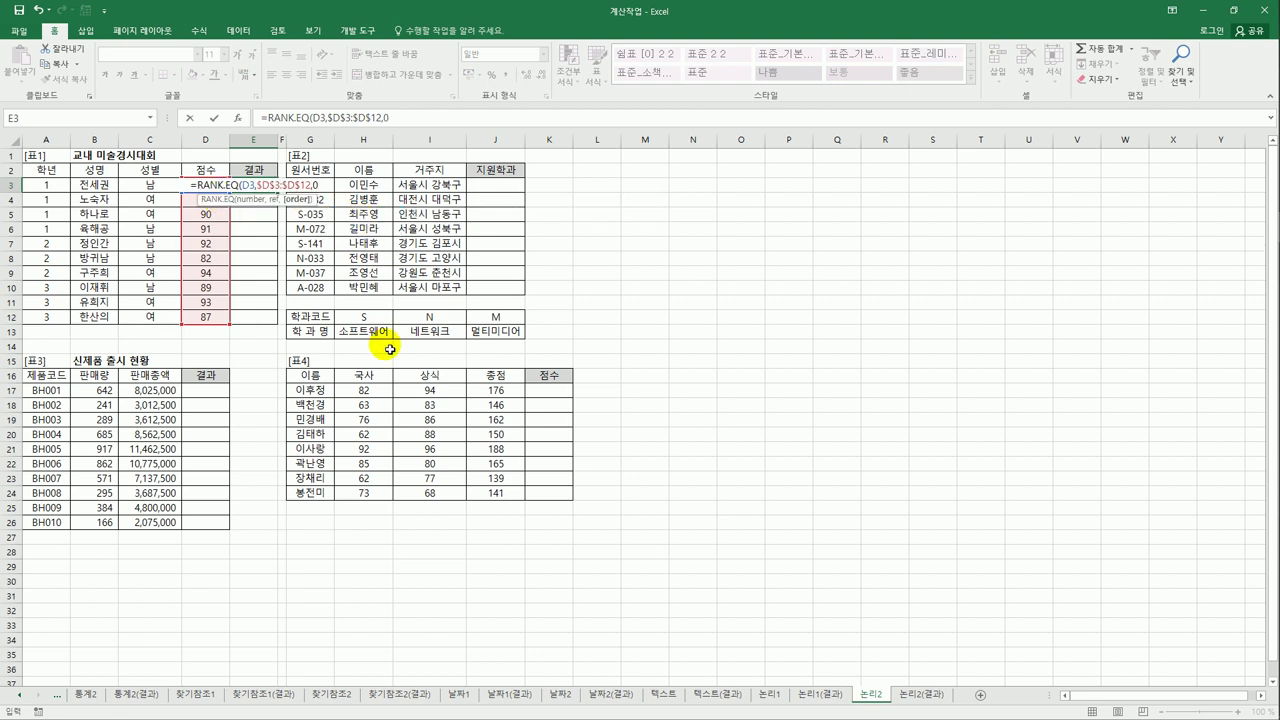
type(")")
key("Return")
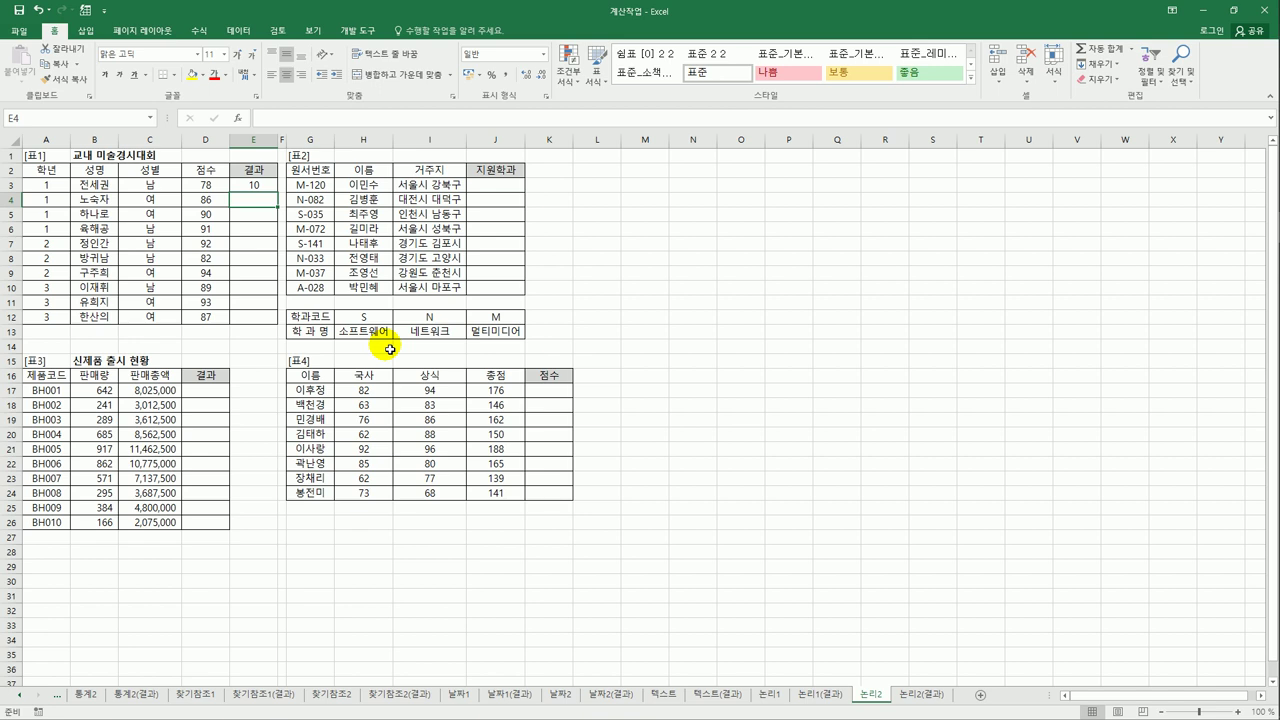
left_click(262, 186)
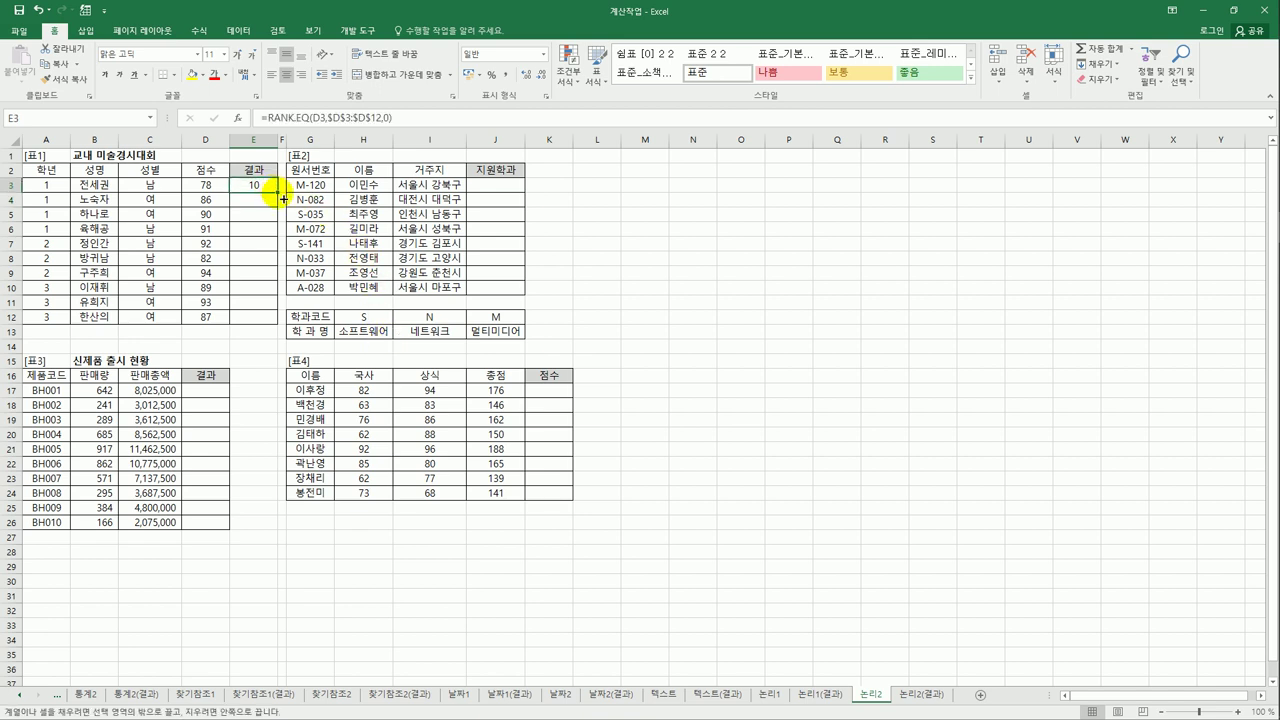
left_click_drag(278, 193, 276, 322)
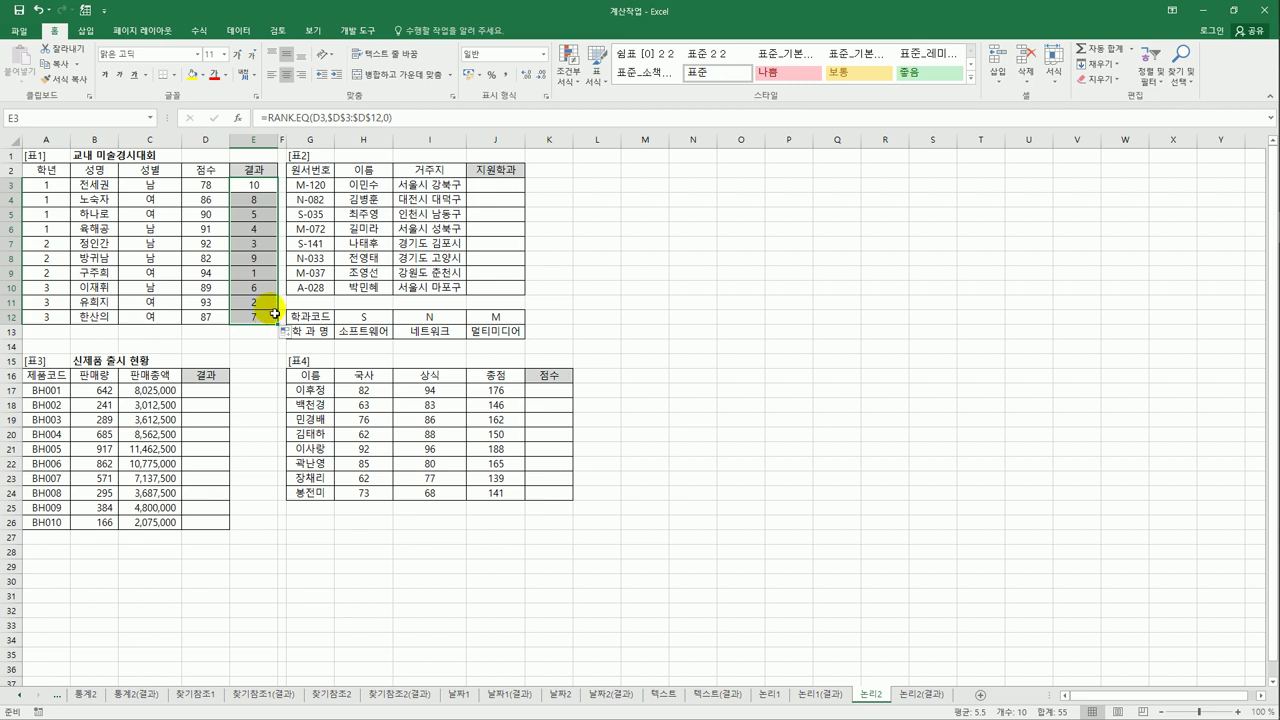
Step: Wrap E3's RANK.EQ in a CHOOSE function so that the rank serves as the index number
left_click(260, 190)
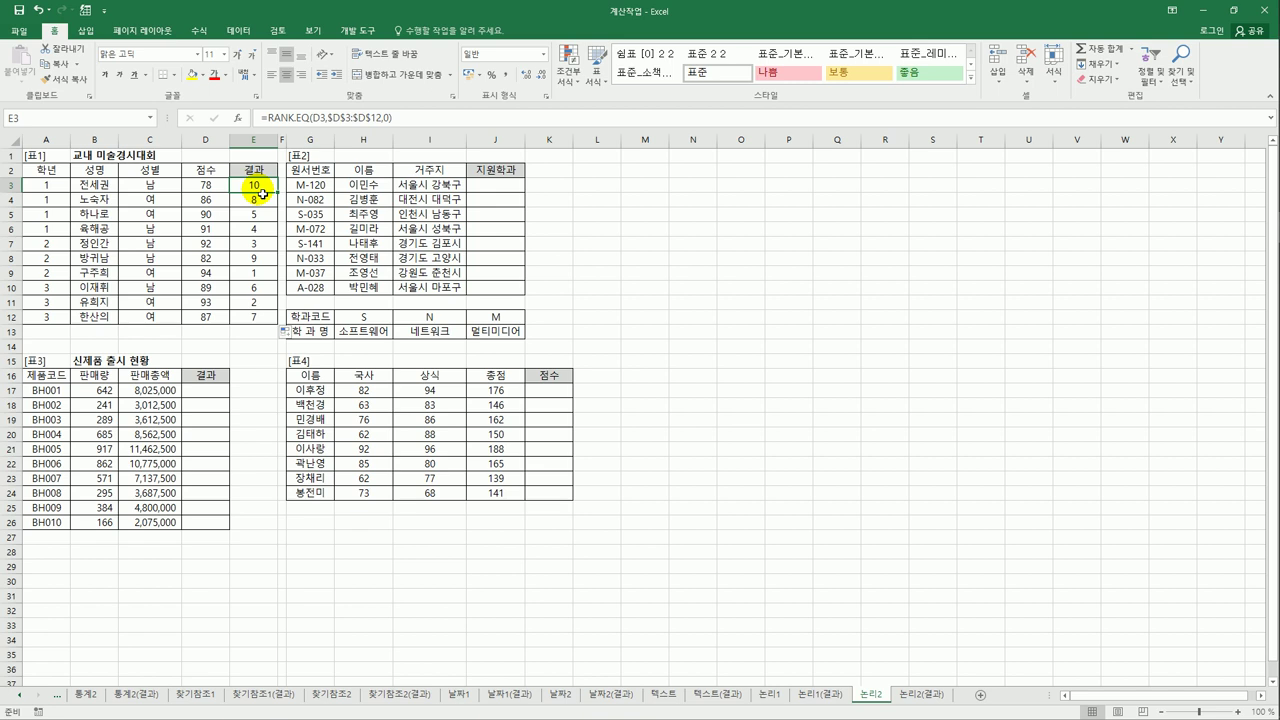
left_click(271, 119)
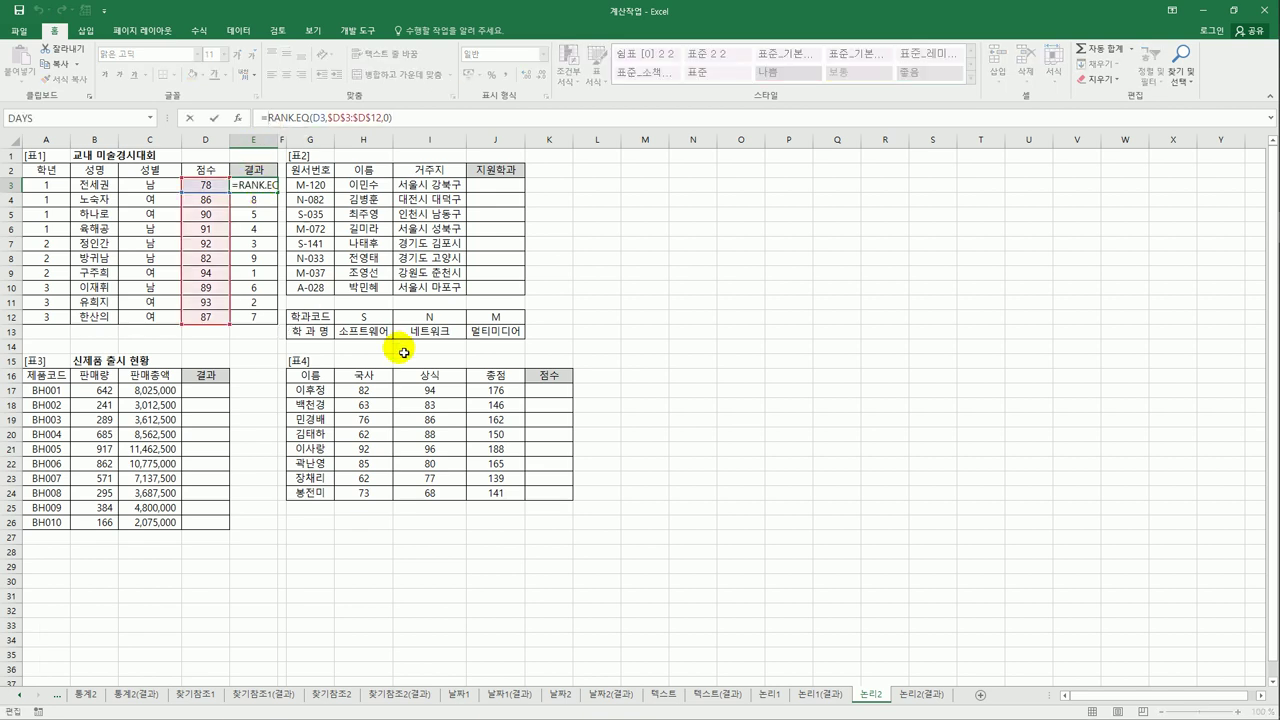
type("ch")
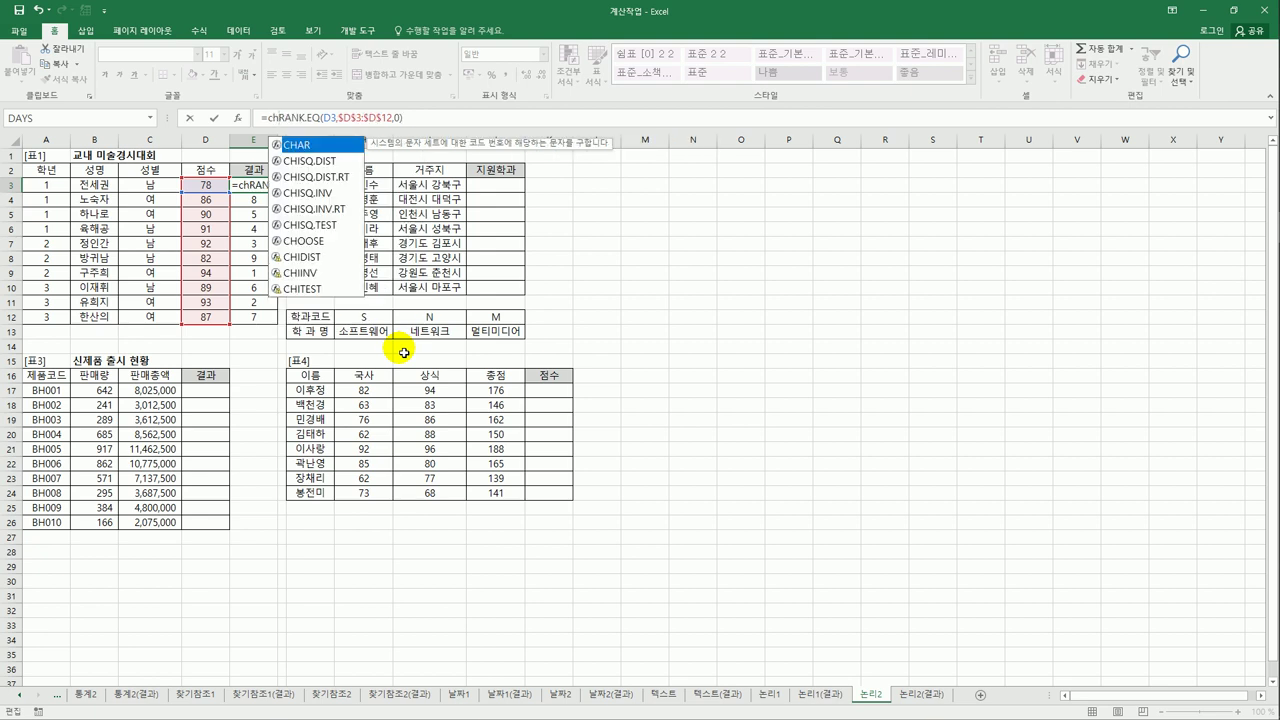
left_click(313, 247)
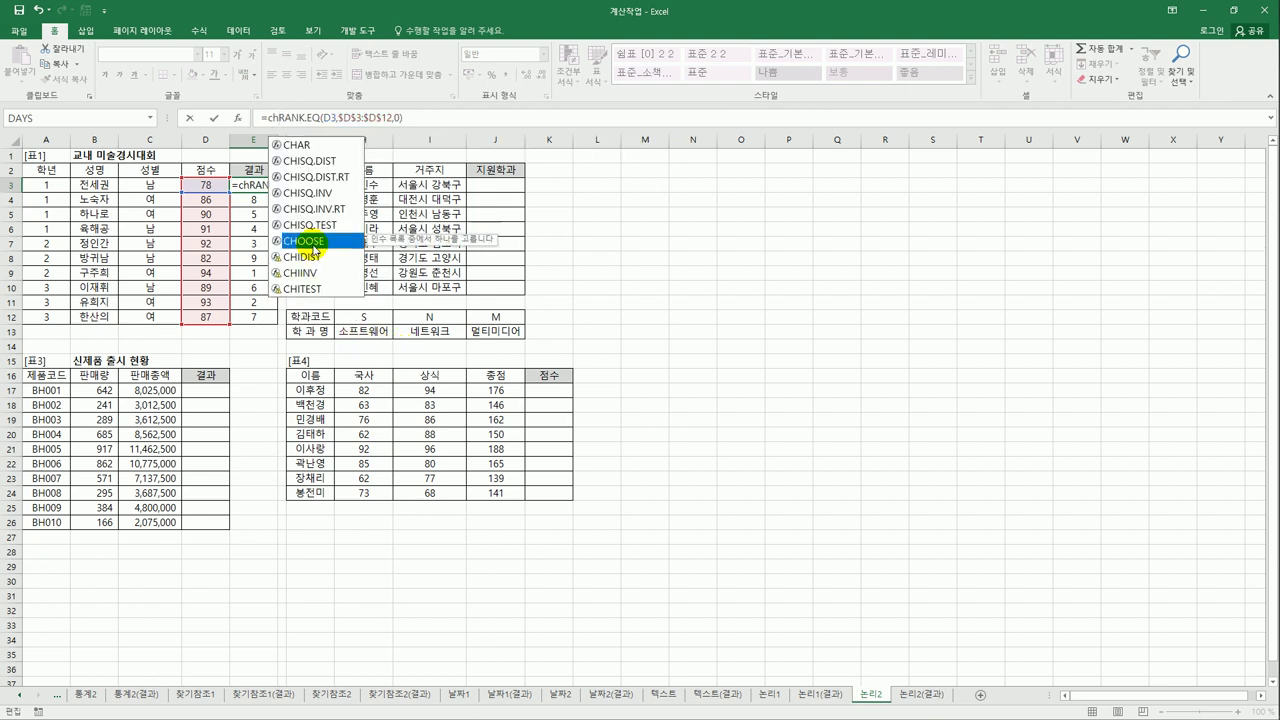
double_click(313, 247)
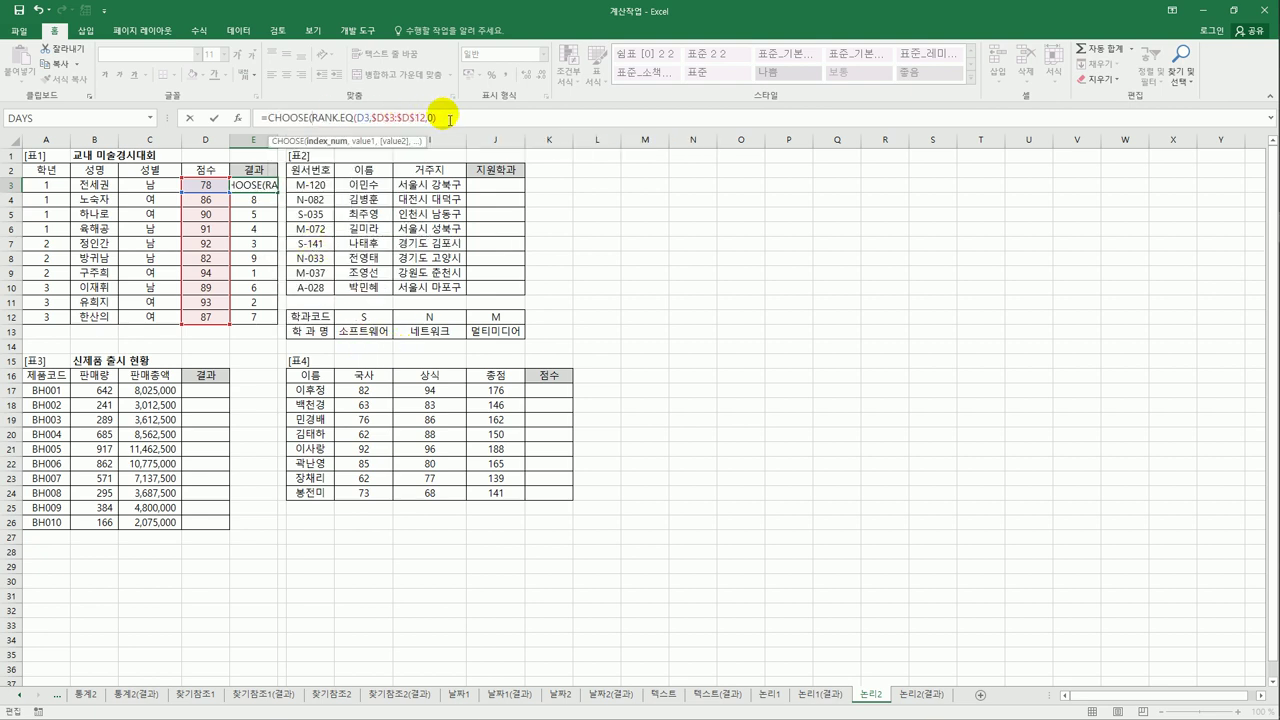
type(",")
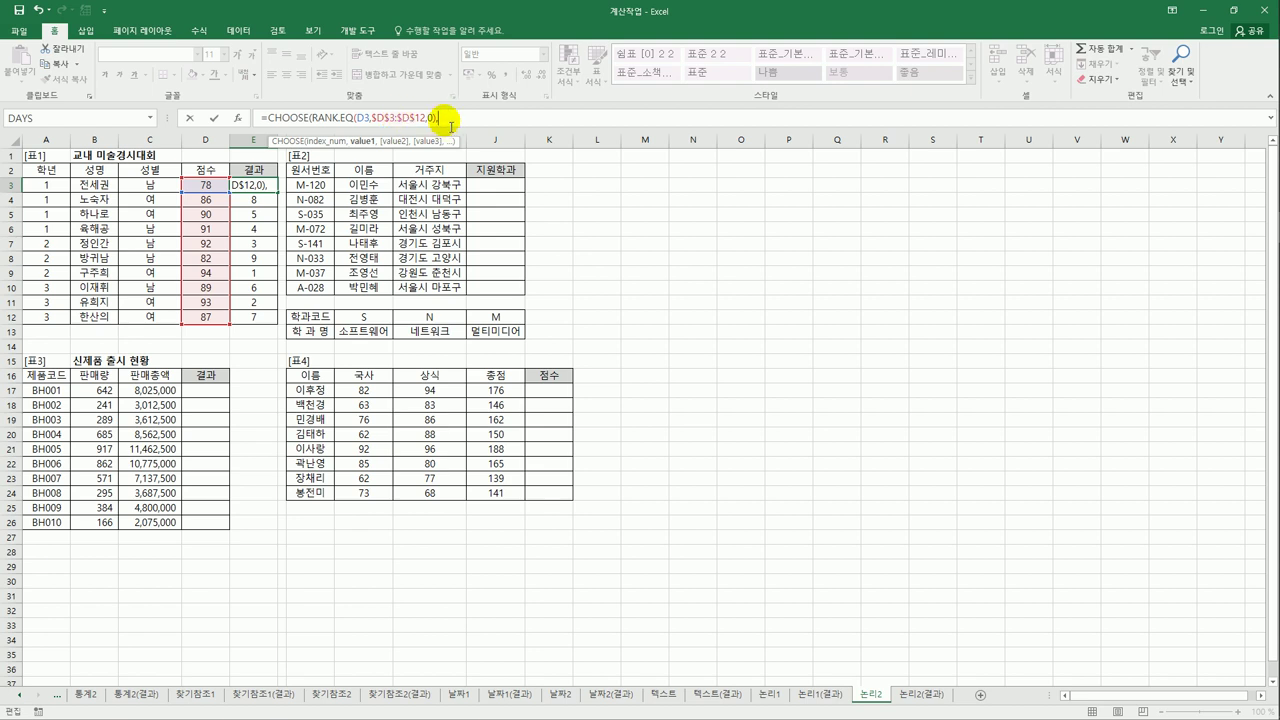
Step: Set the values of E3's CHOOSE function to "대상", "금상", "은상" and "동상", in that order
left_click(238, 118)
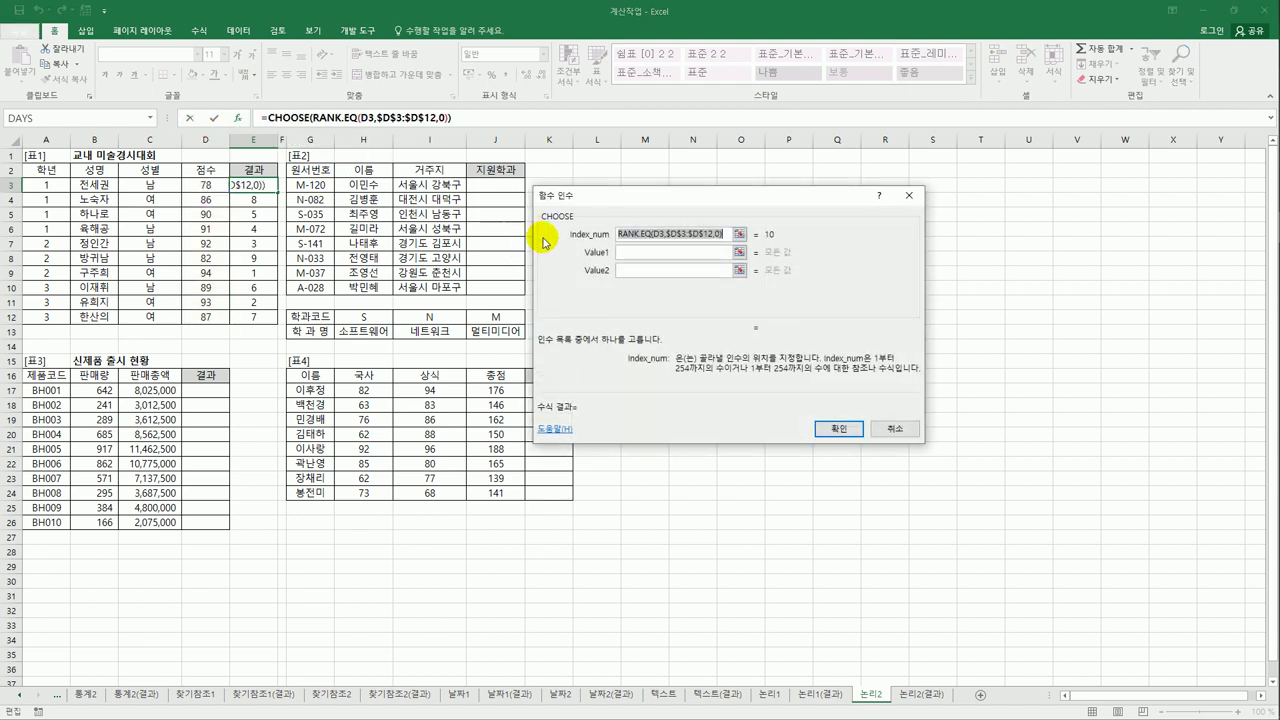
left_click(629, 254)
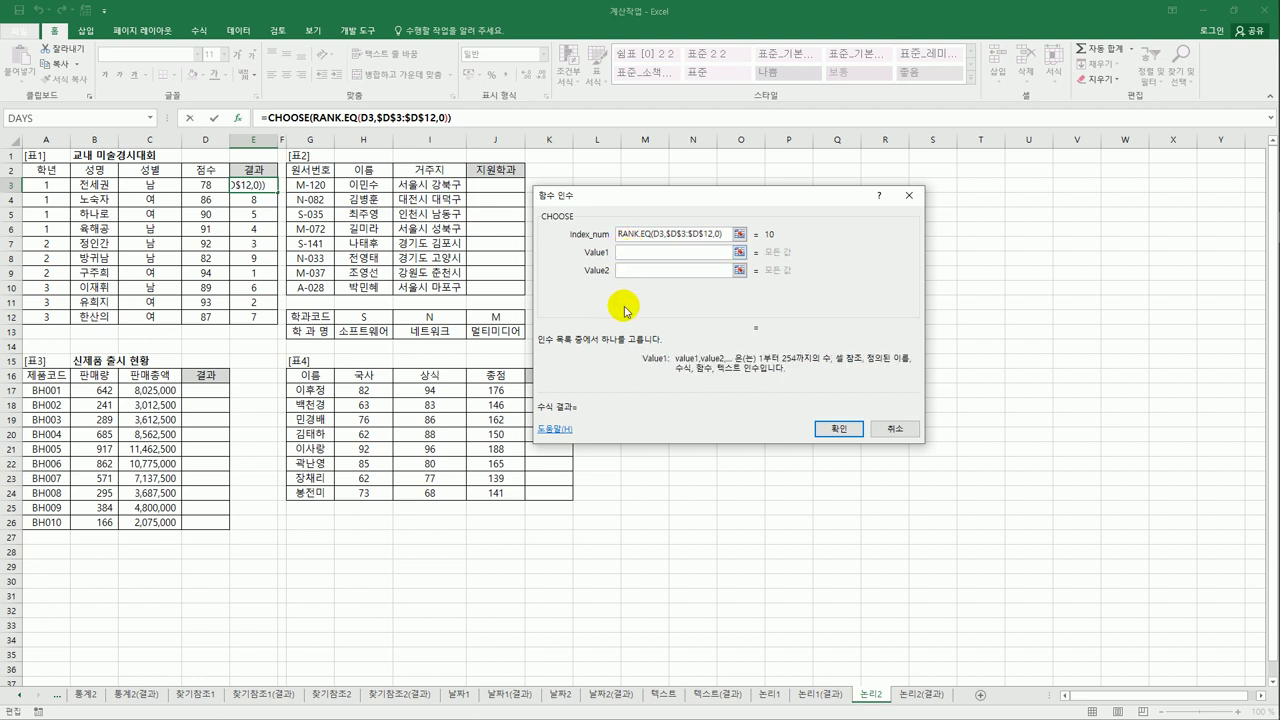
type("대상")
key("Tab")
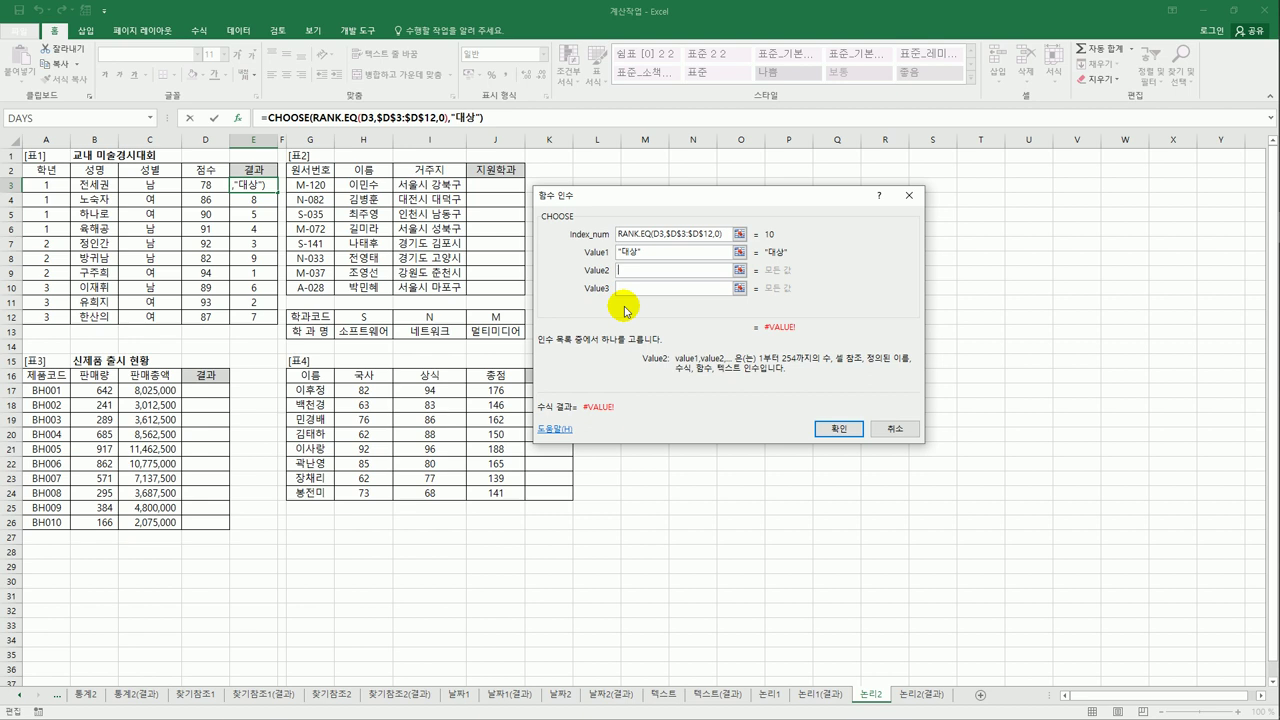
type("금상")
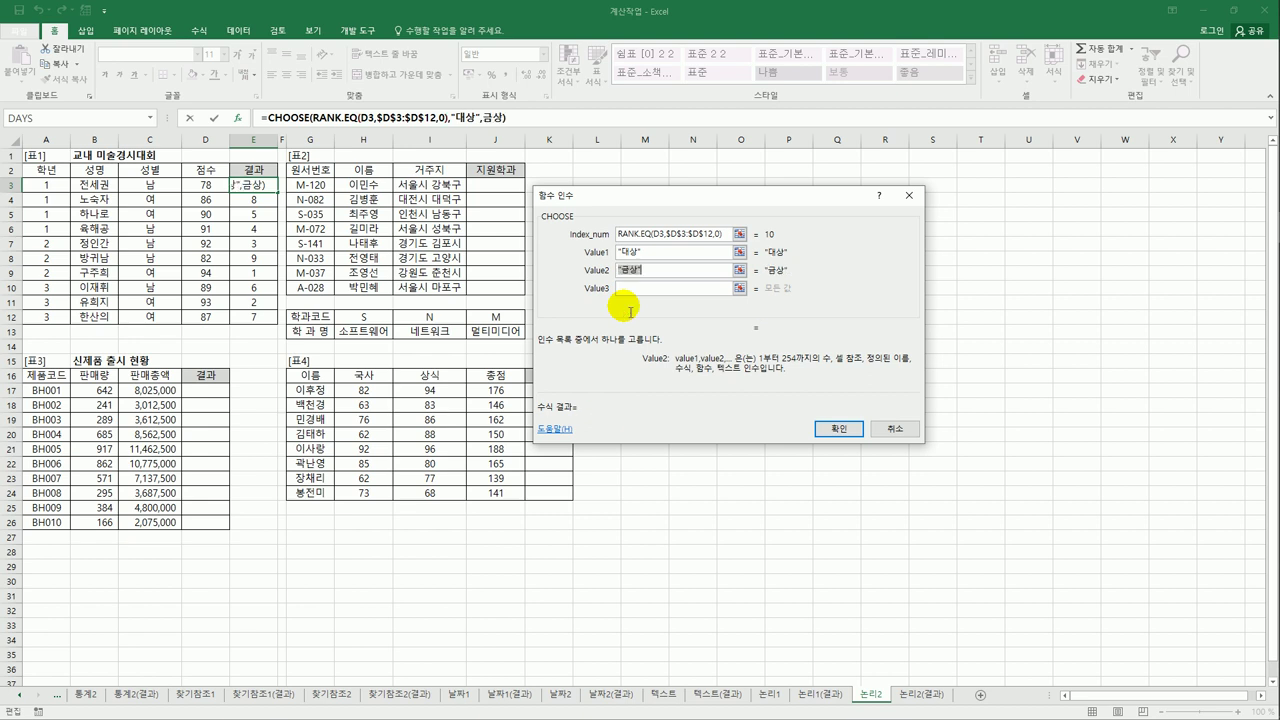
key("Tab")
type("은상")
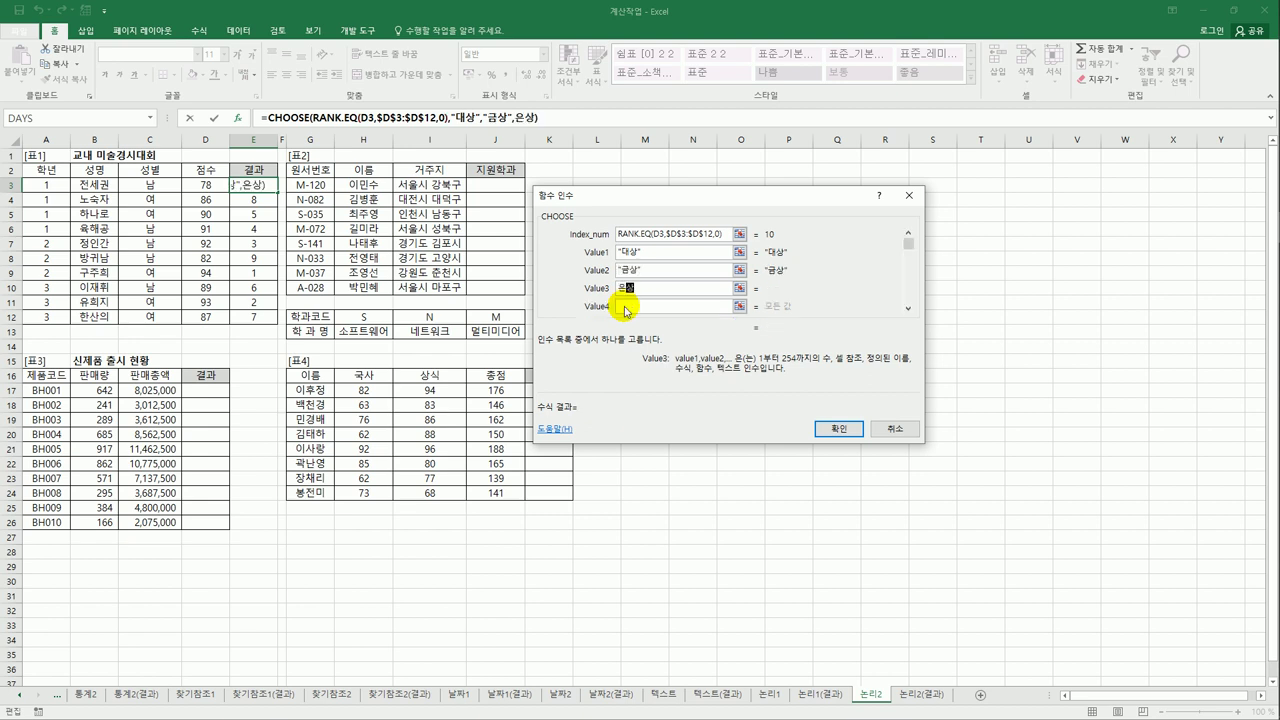
key("Tab")
type("동상")
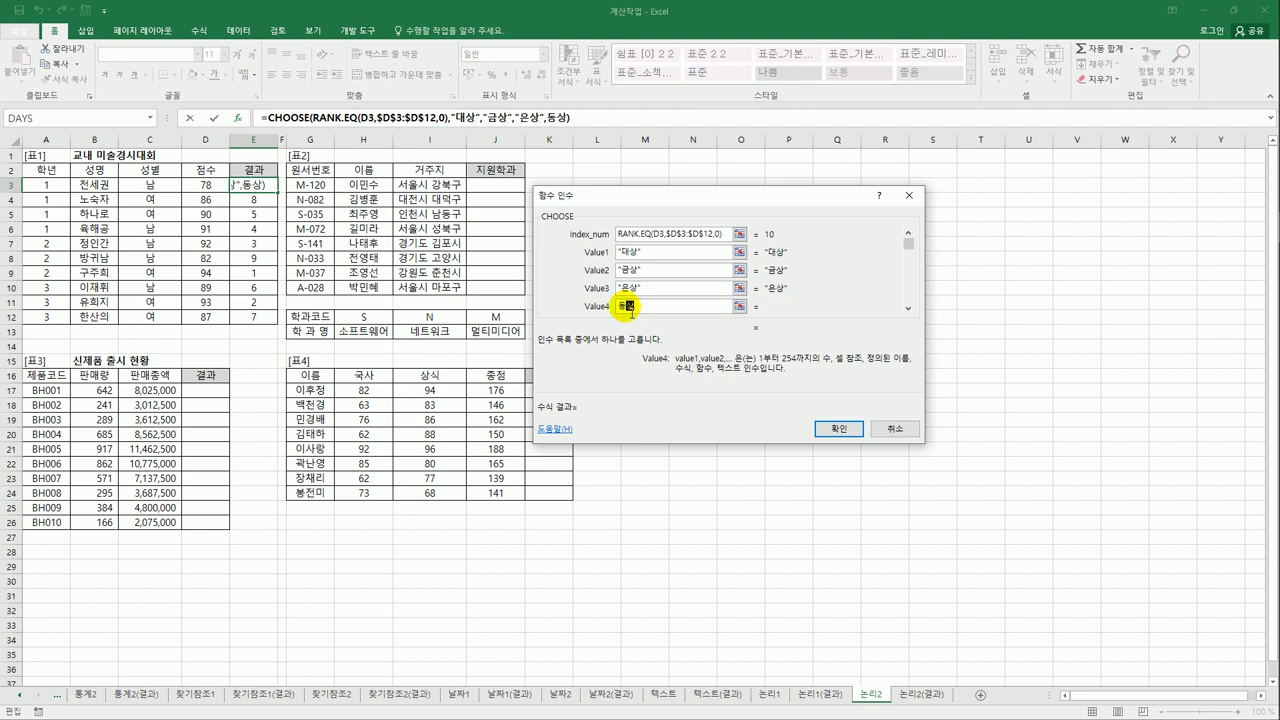
left_click(830, 429)
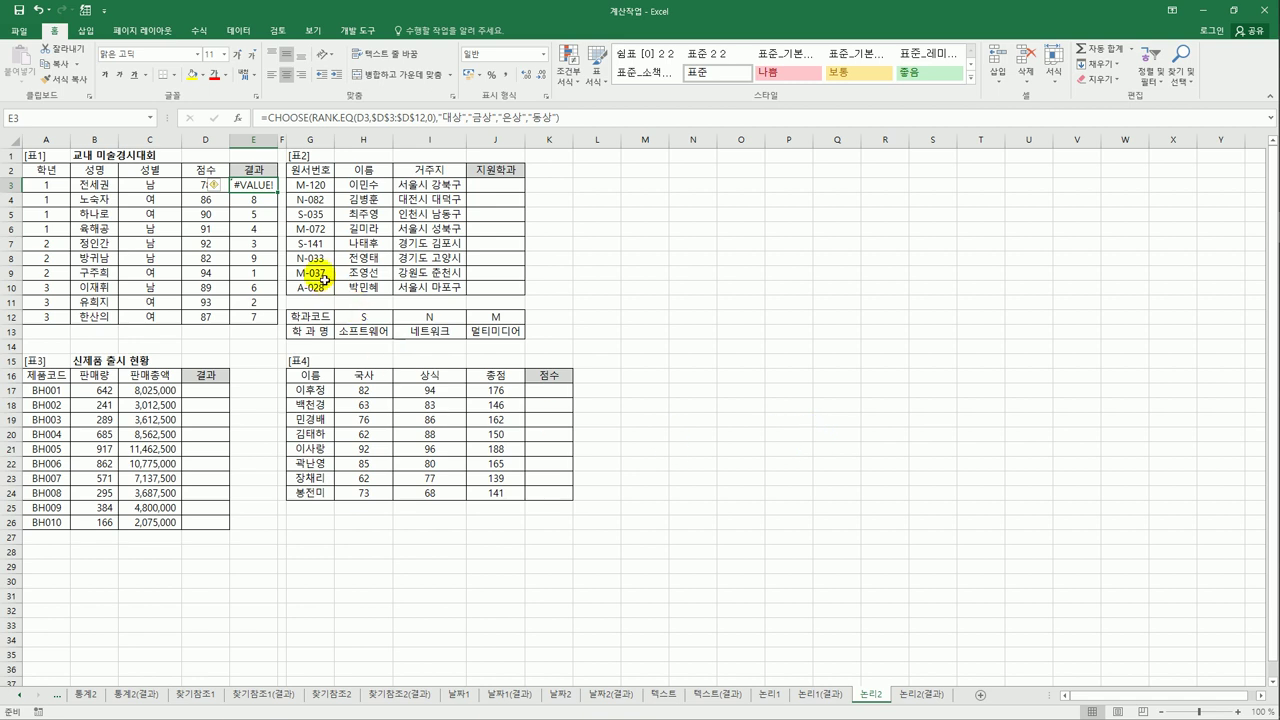
Step: Fill E3's CHOOSE formula down through E12 and check the copied formulas in E11 and E6
left_click_drag(277, 192, 283, 330)
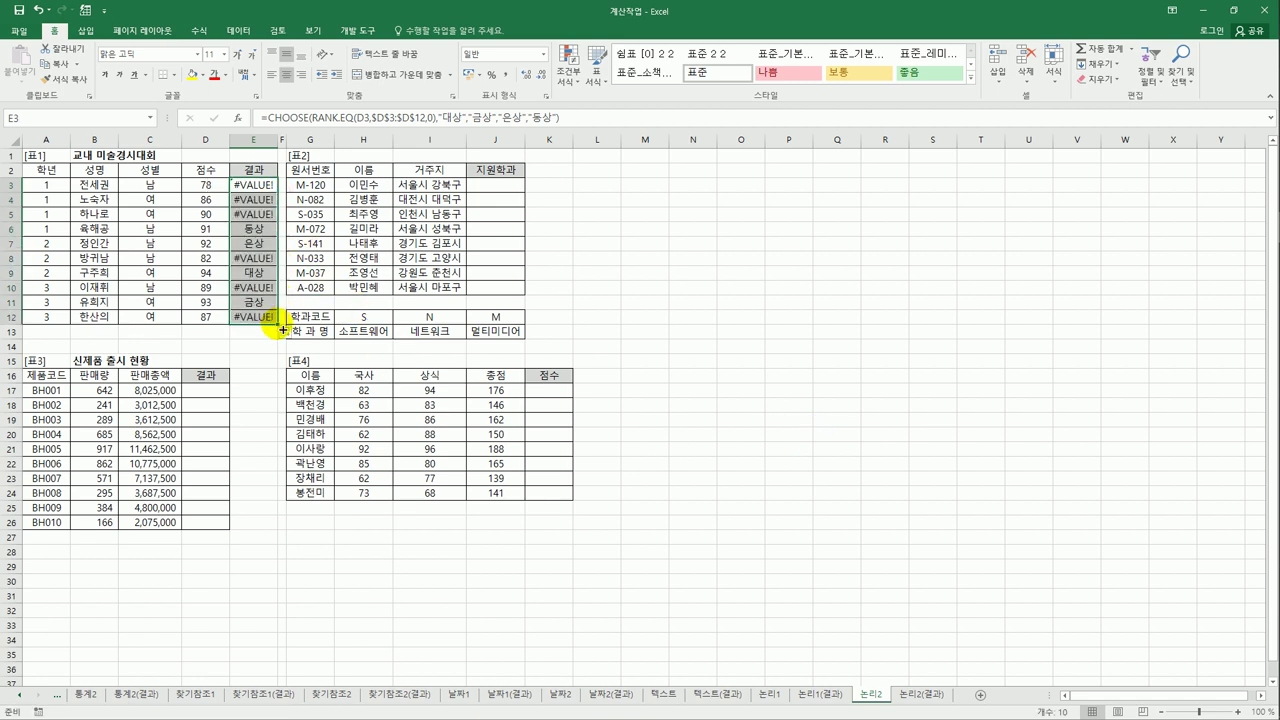
left_click(268, 300)
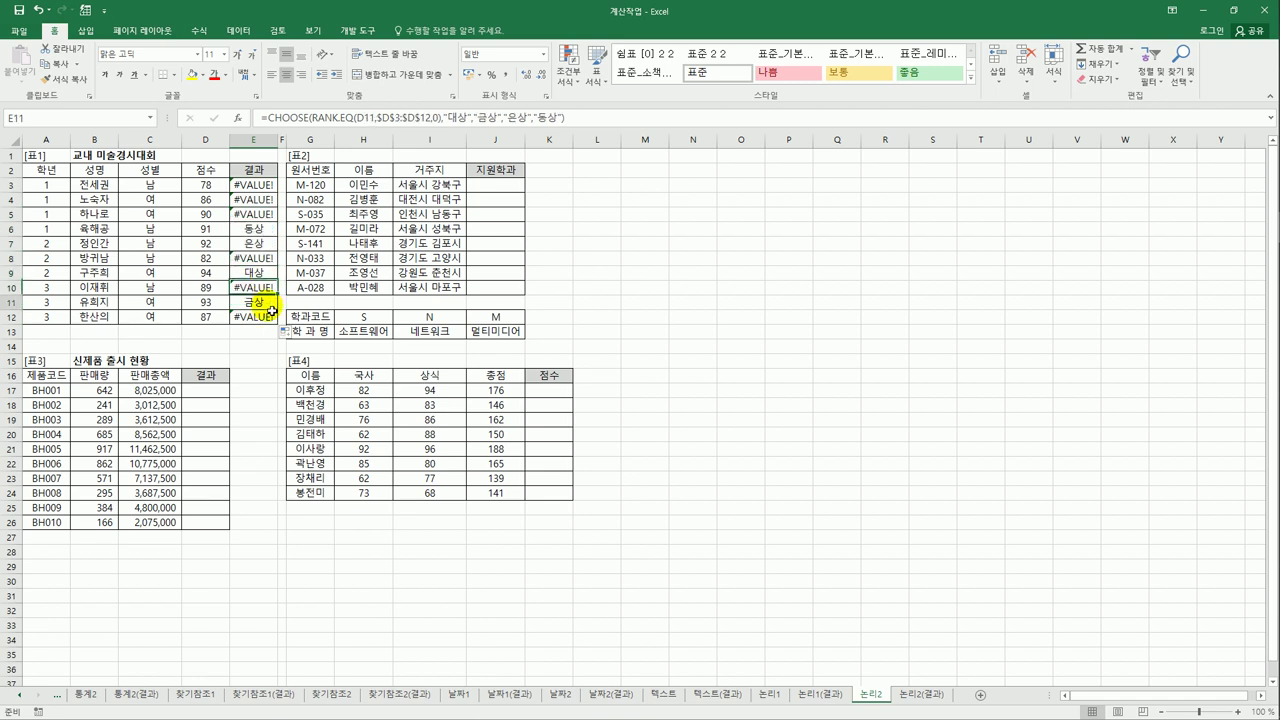
left_click(270, 231)
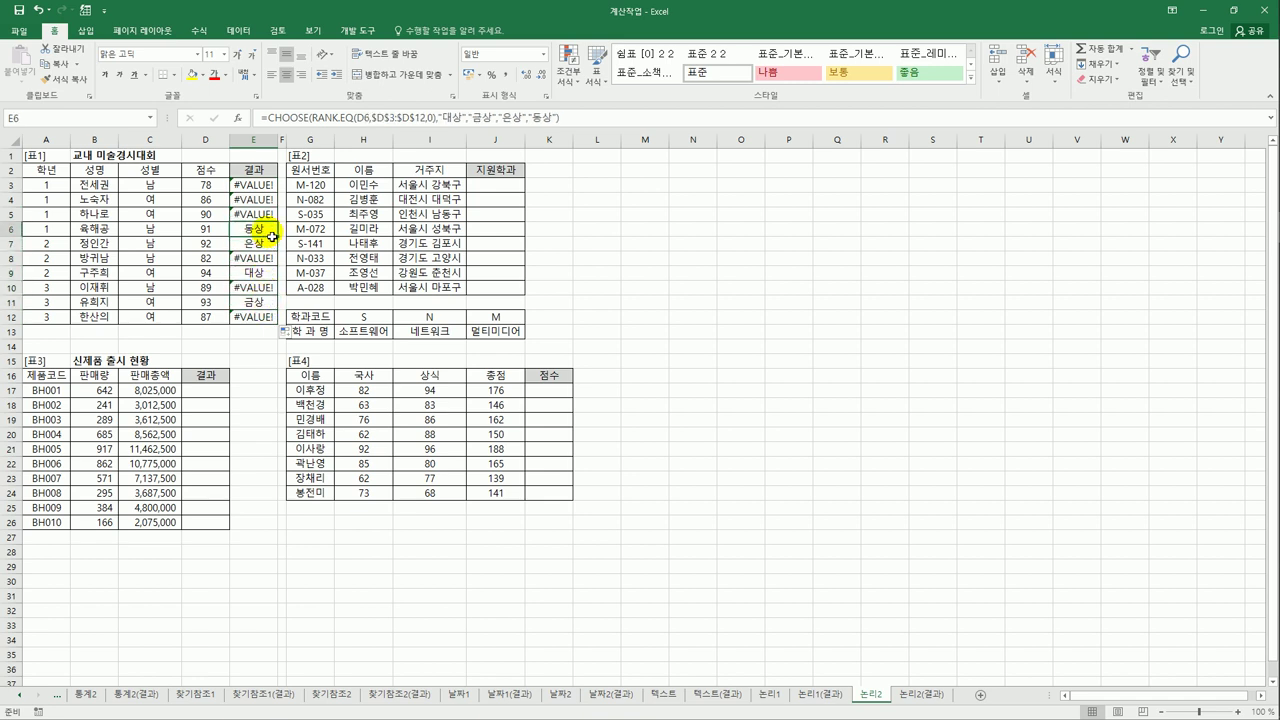
Step: Try an empty string "" as the fifth value of E3's CHOOSE function
left_click(262, 186)
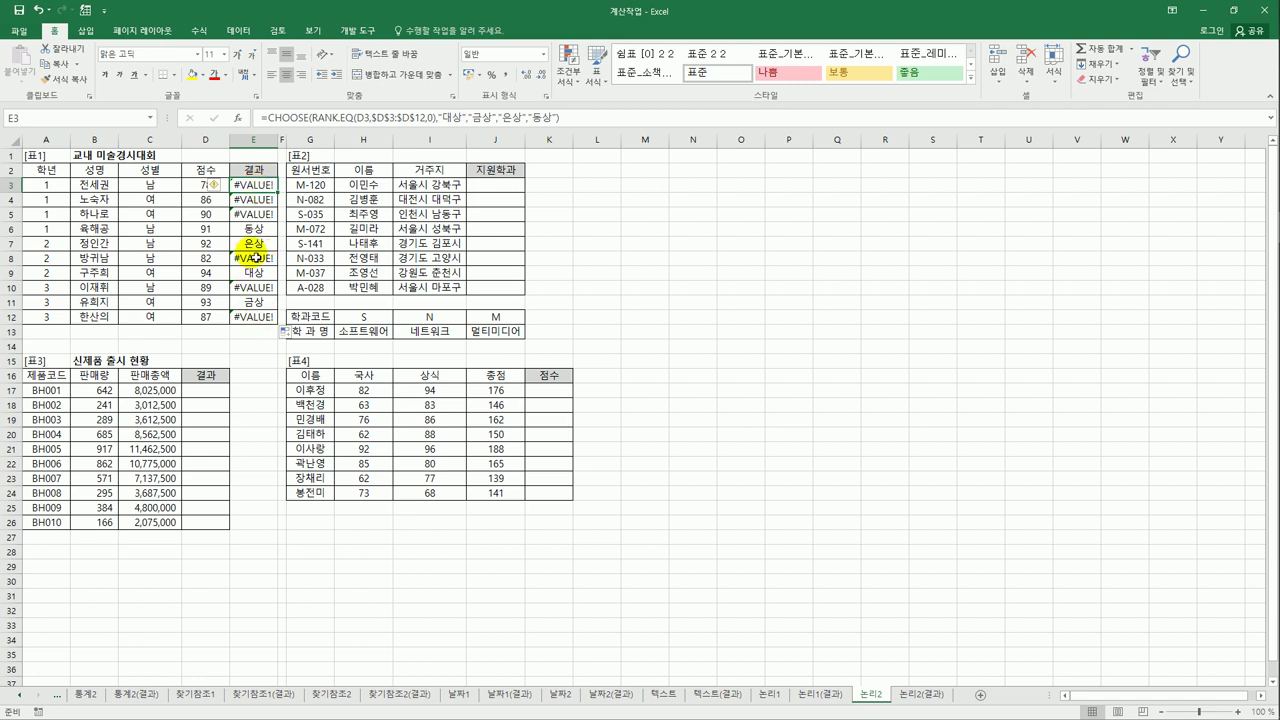
left_click(238, 117)
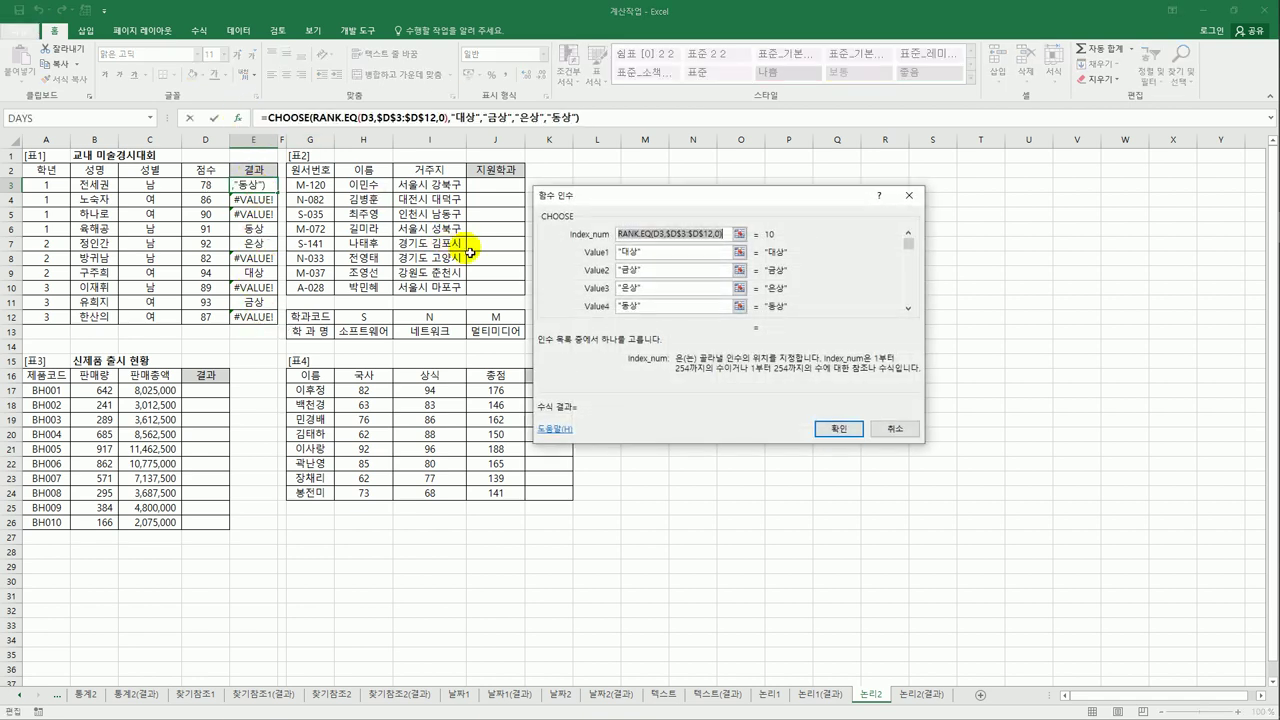
left_click(906, 309)
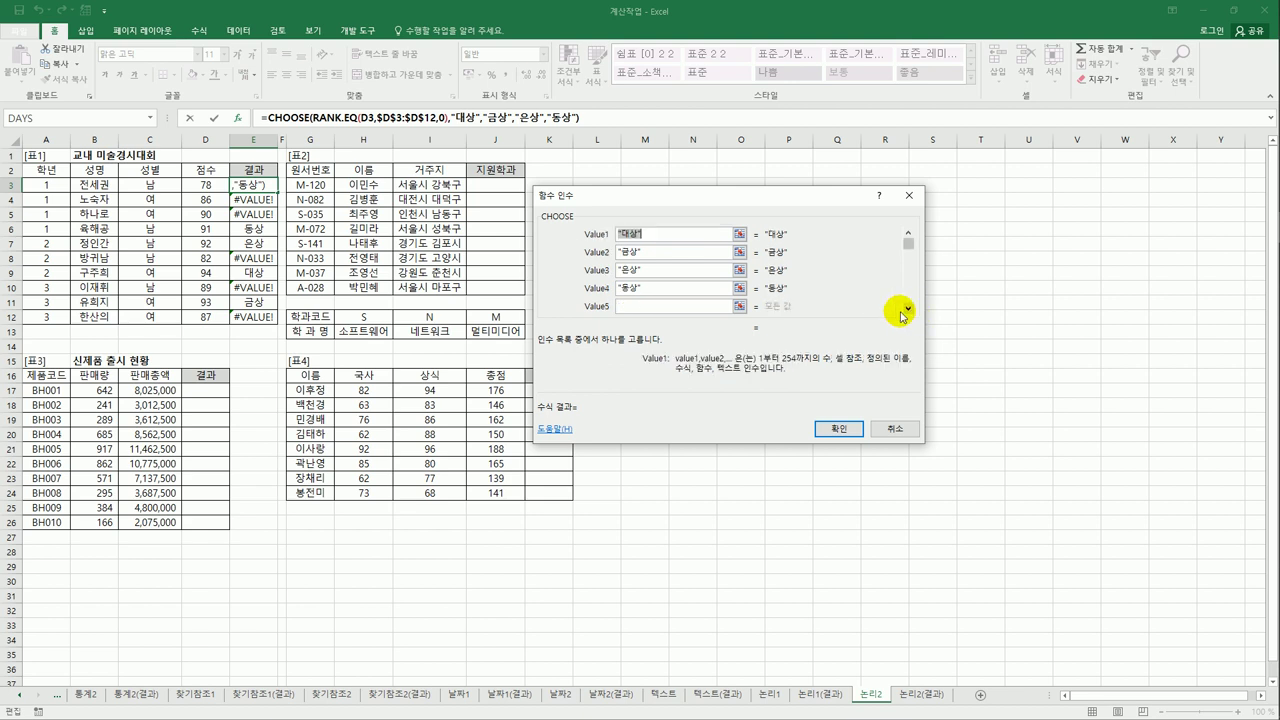
left_click(679, 309)
type("\"\"")
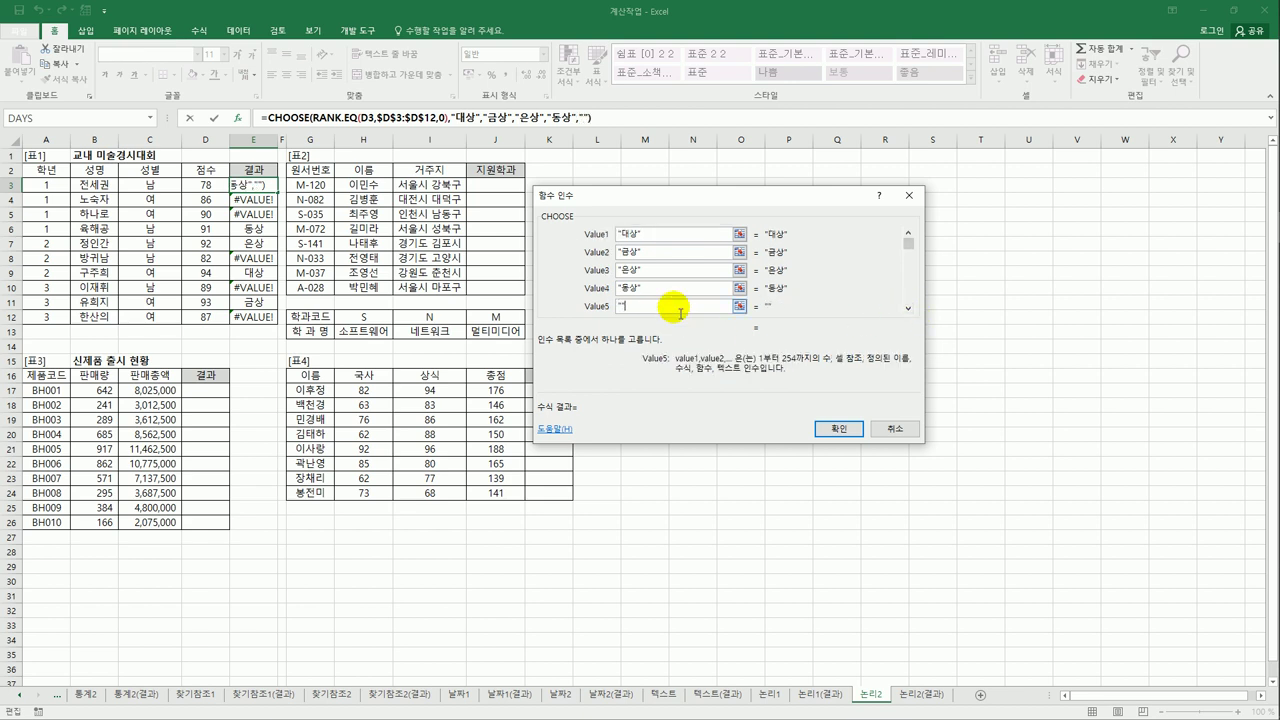
key("BackSpace")
key("BackSpace")
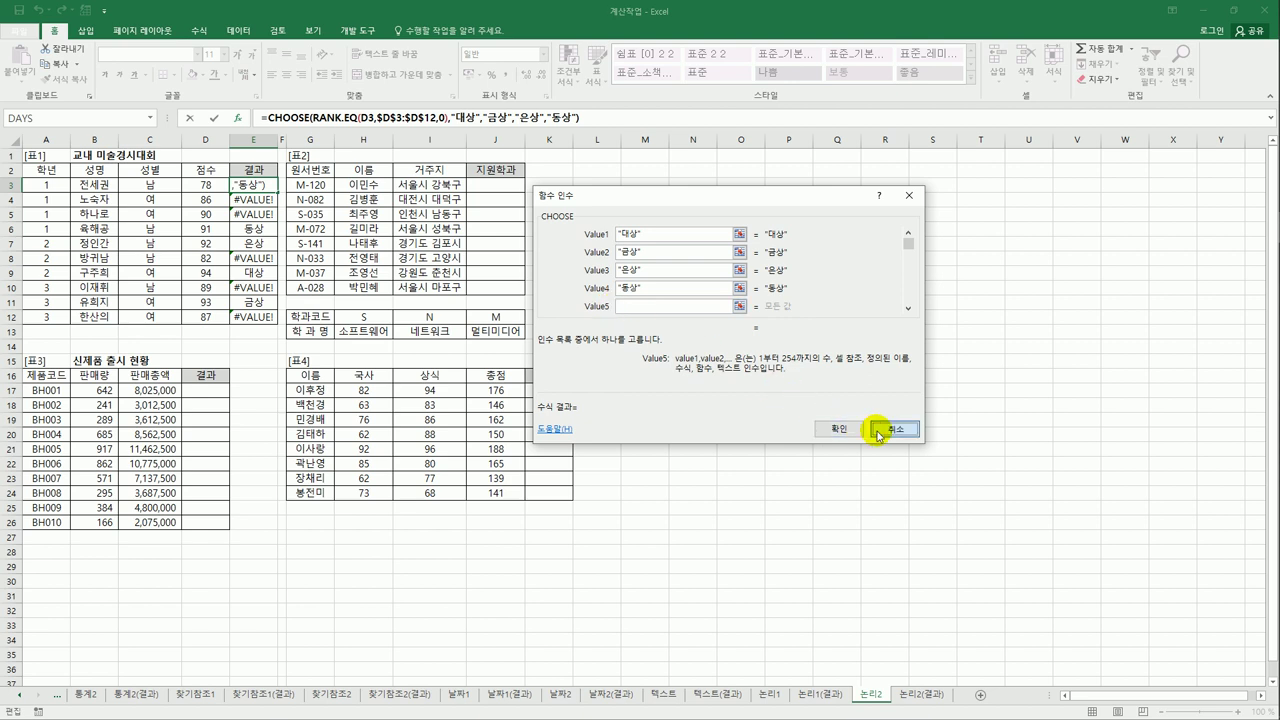
left_click(838, 428)
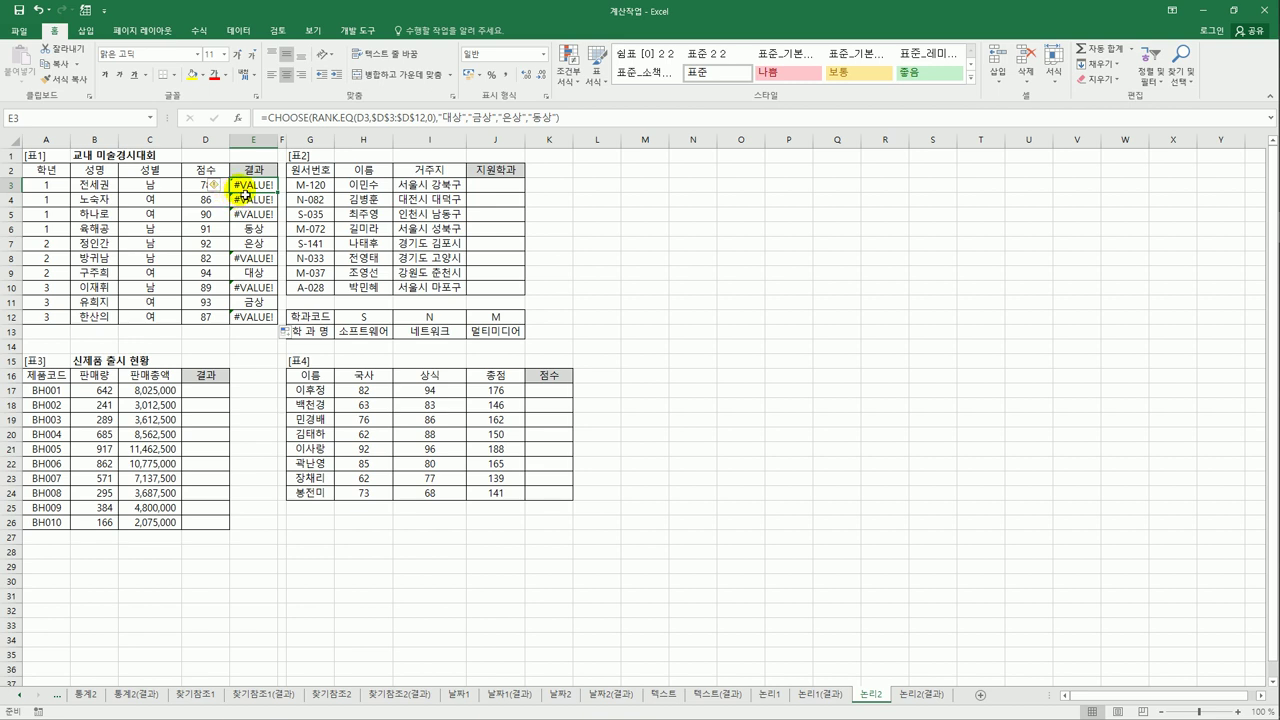
Step: Wrap E3's CHOOSE formula in IFERROR, returning an empty string "" when it gives an error
left_click(266, 118)
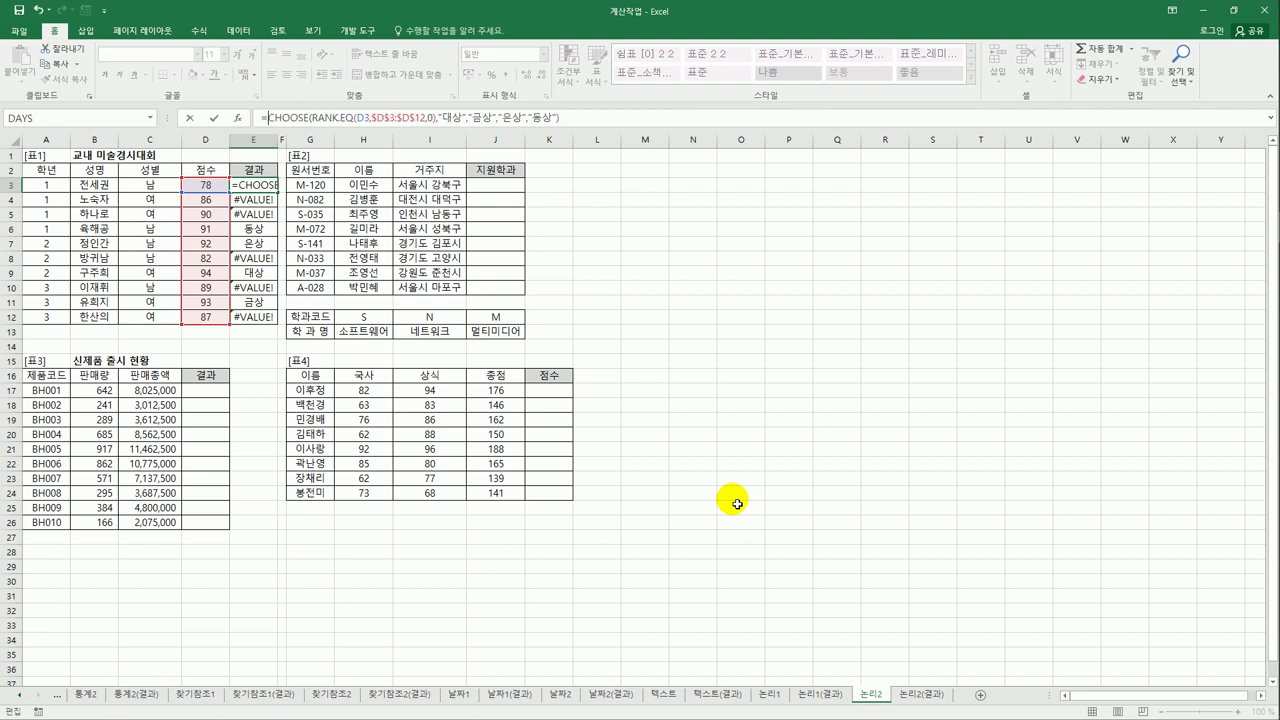
type("ife")
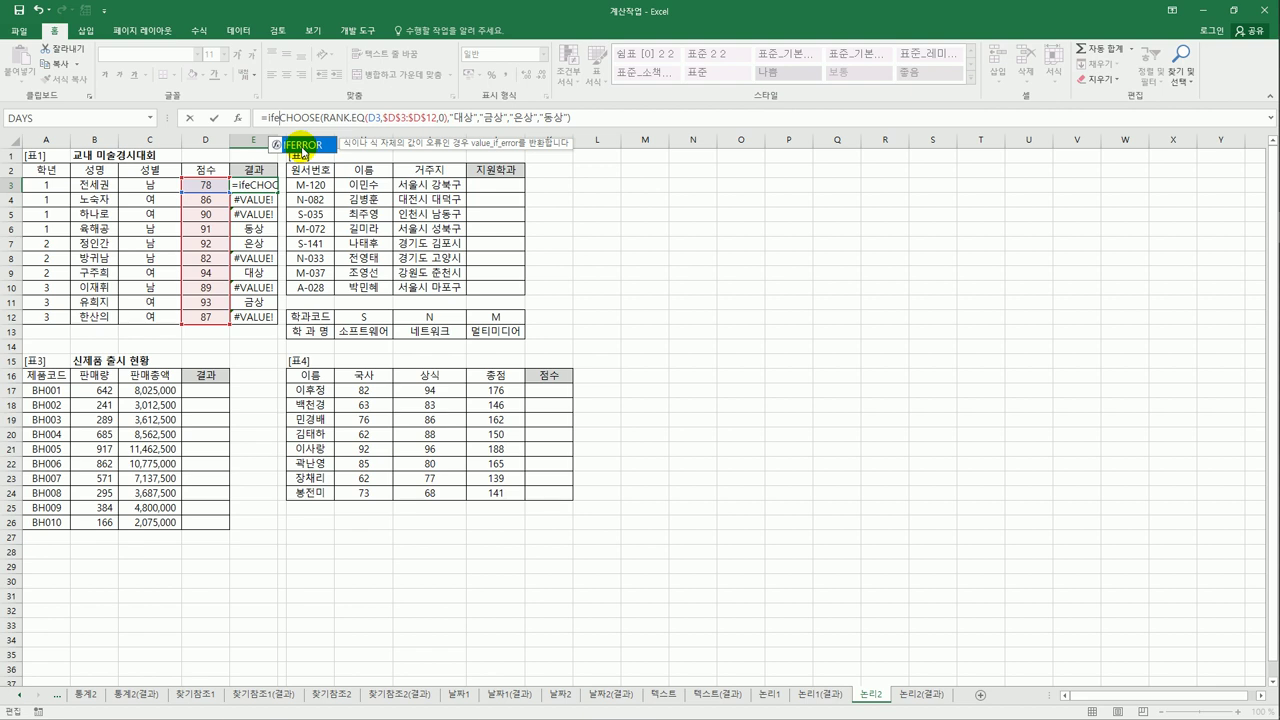
double_click(303, 146)
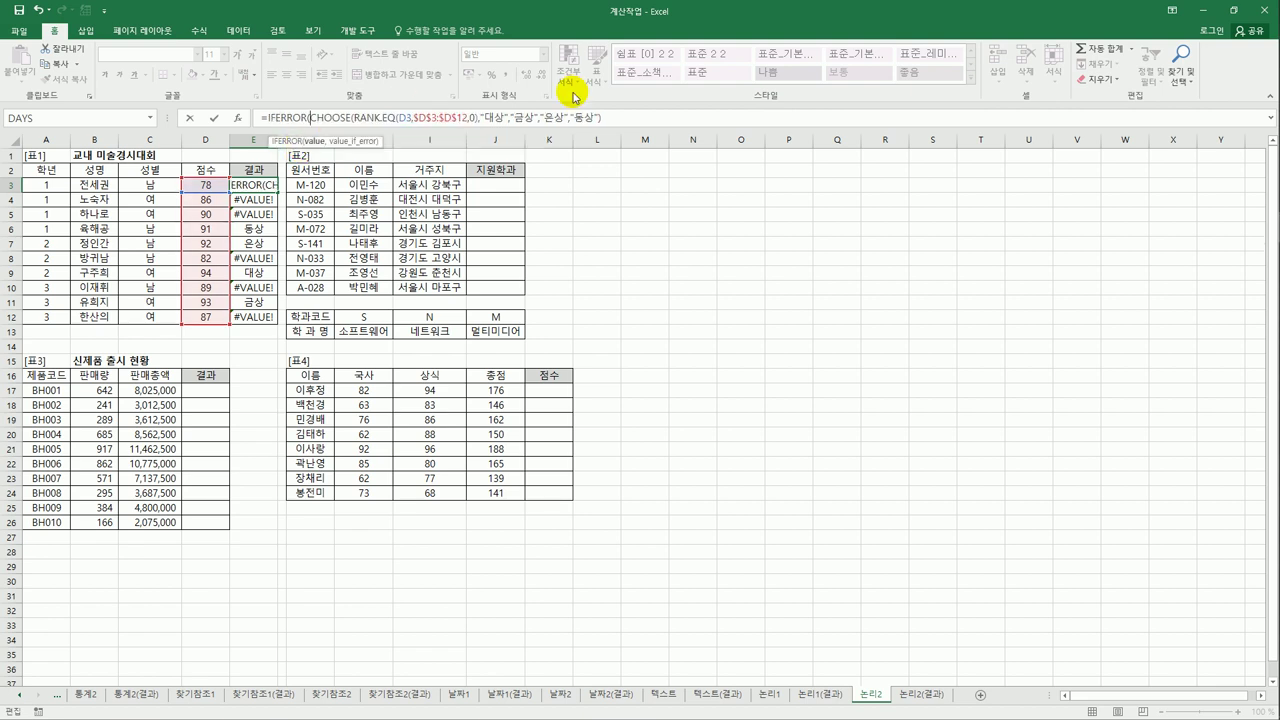
left_click(654, 118)
type(",")
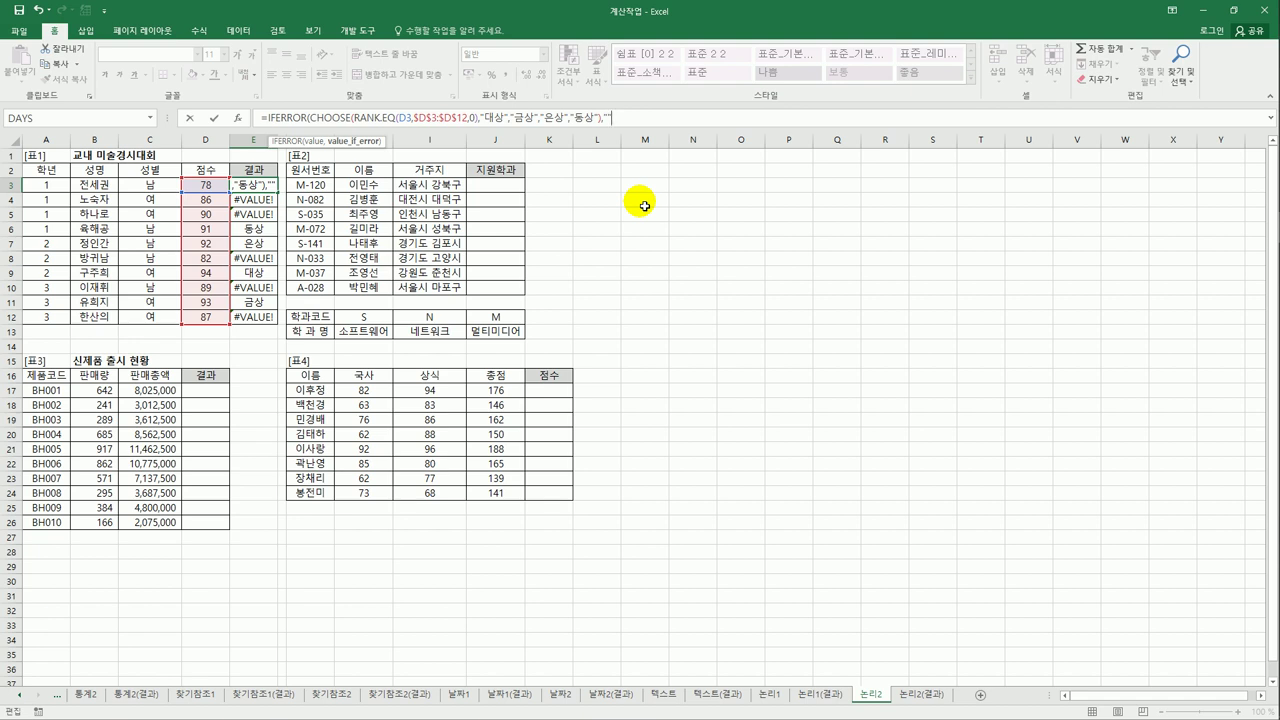
type(")")
key("Return")
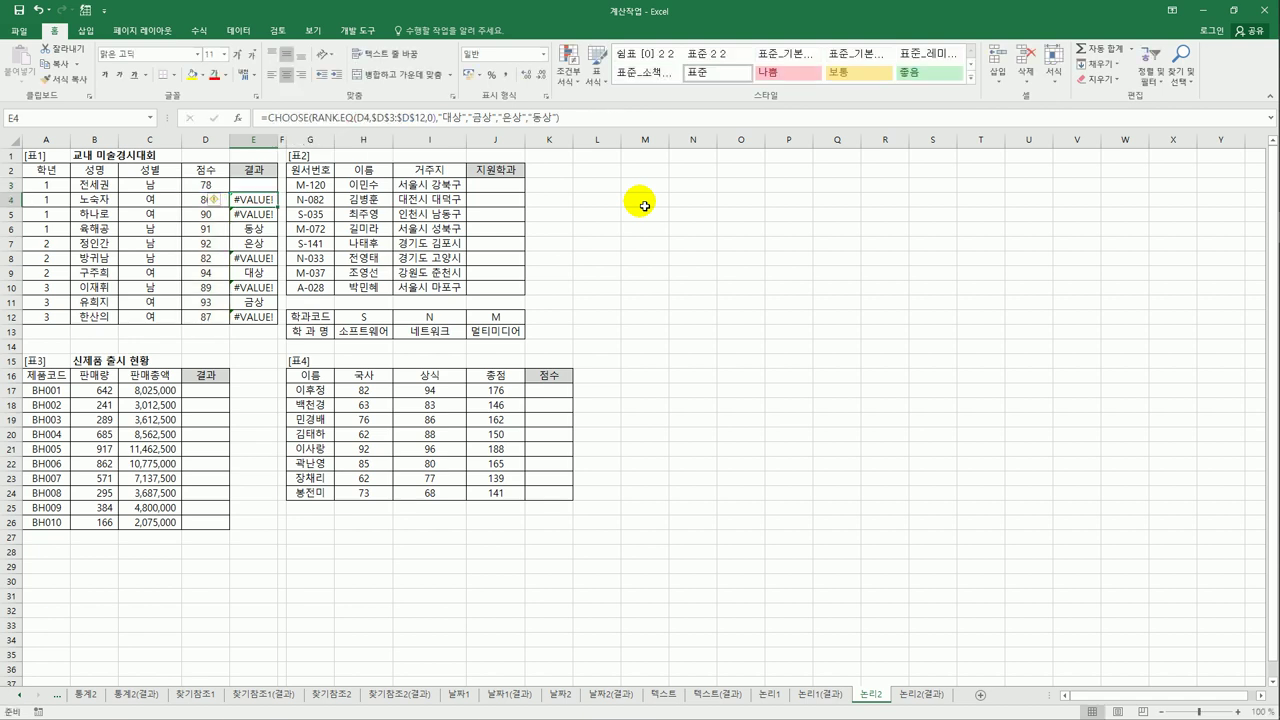
Step: Fill E3's IFERROR formula down through E12
left_click(262, 186)
left_click_drag(281, 194, 282, 326)
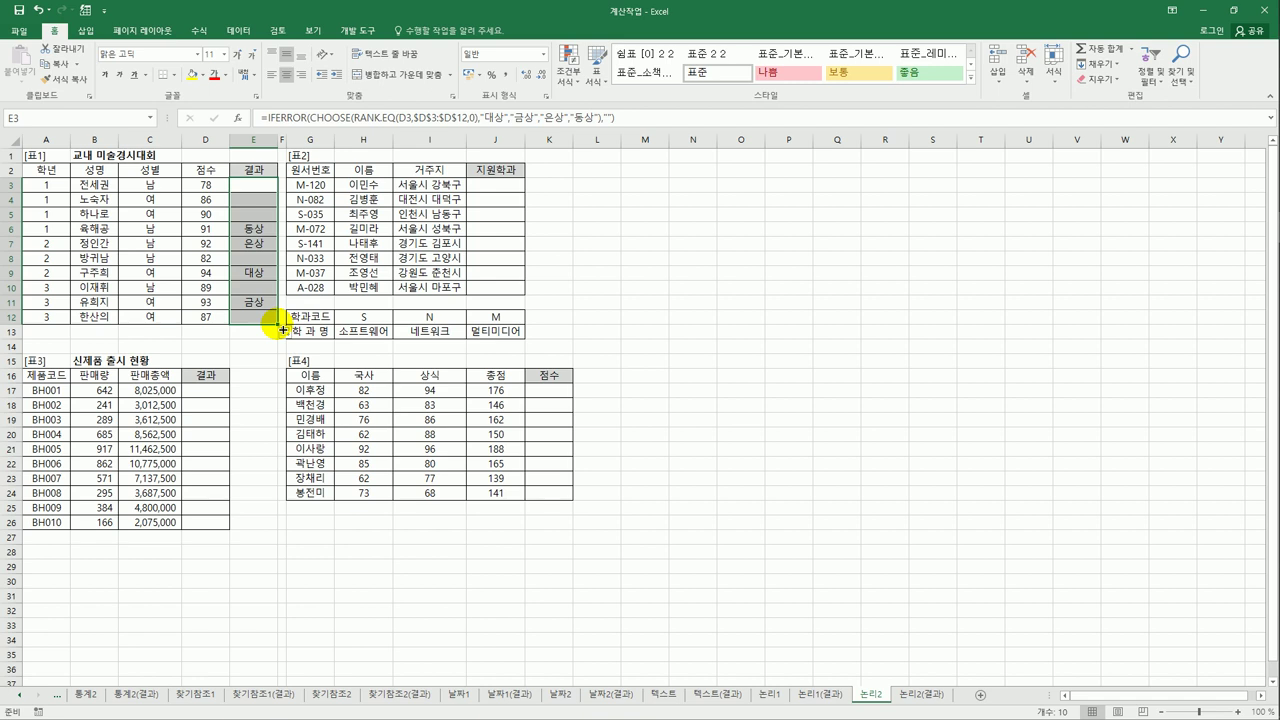
key("alt+m")
Step: Enter =LEFT(G3,1) in J3, the first 지원학과 cell of table 2, to extract the department code
left_click(507, 187)
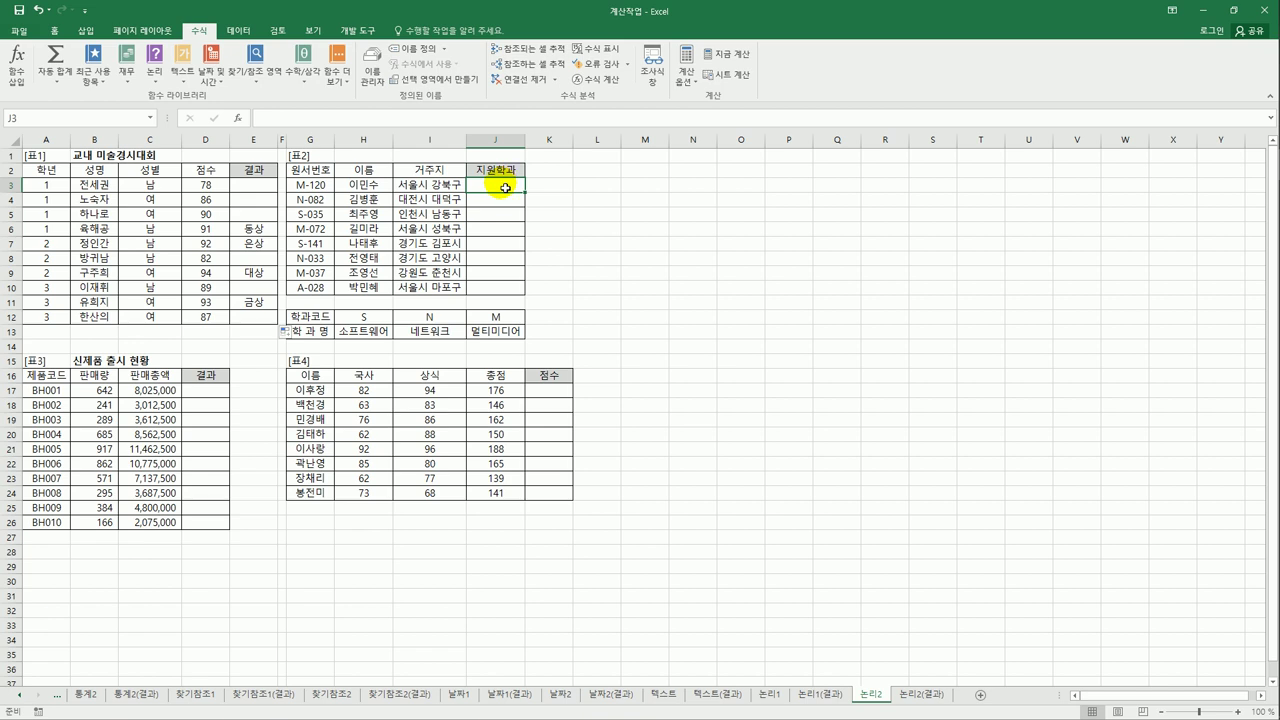
left_click(351, 322)
left_click_drag(351, 322, 515, 339)
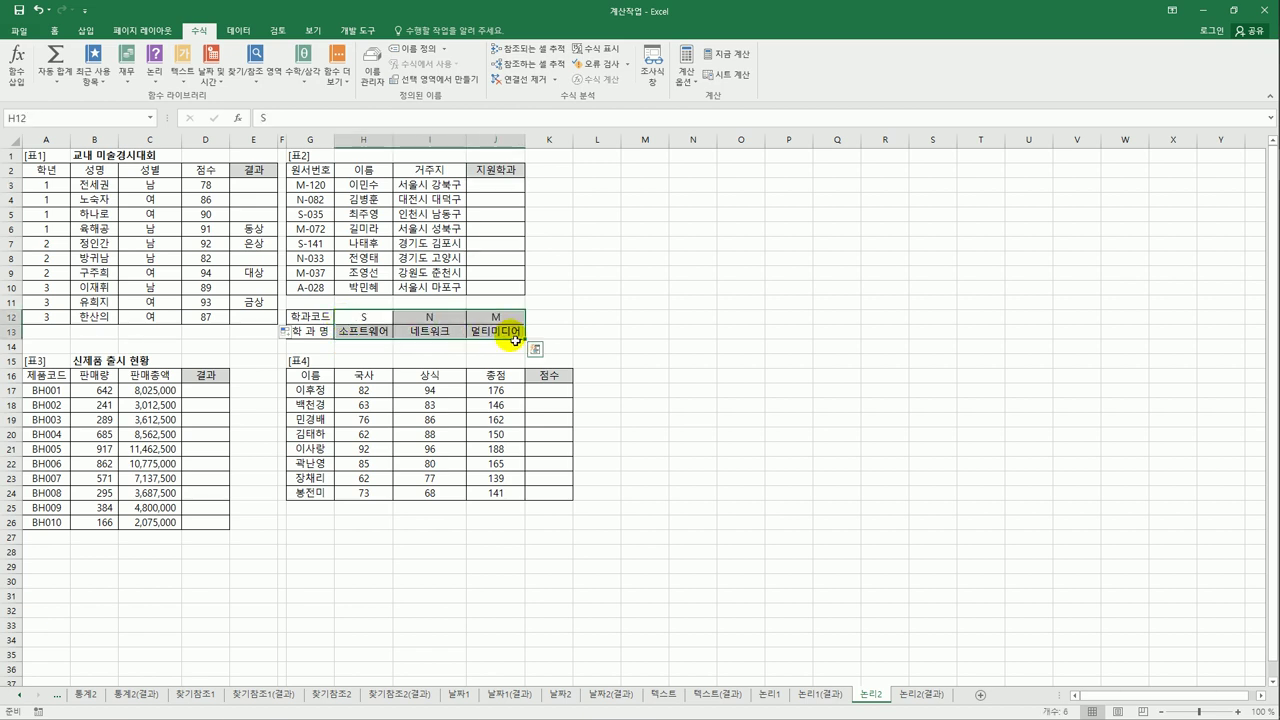
left_click(507, 193)
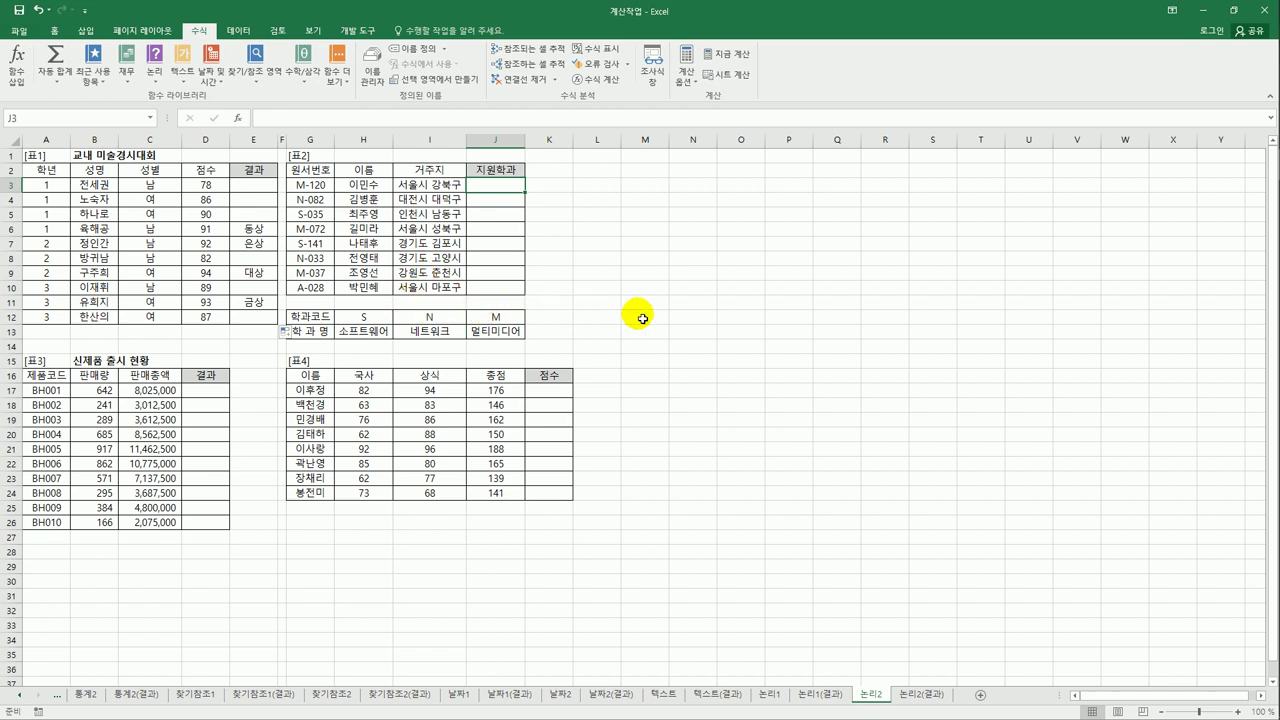
type("=")
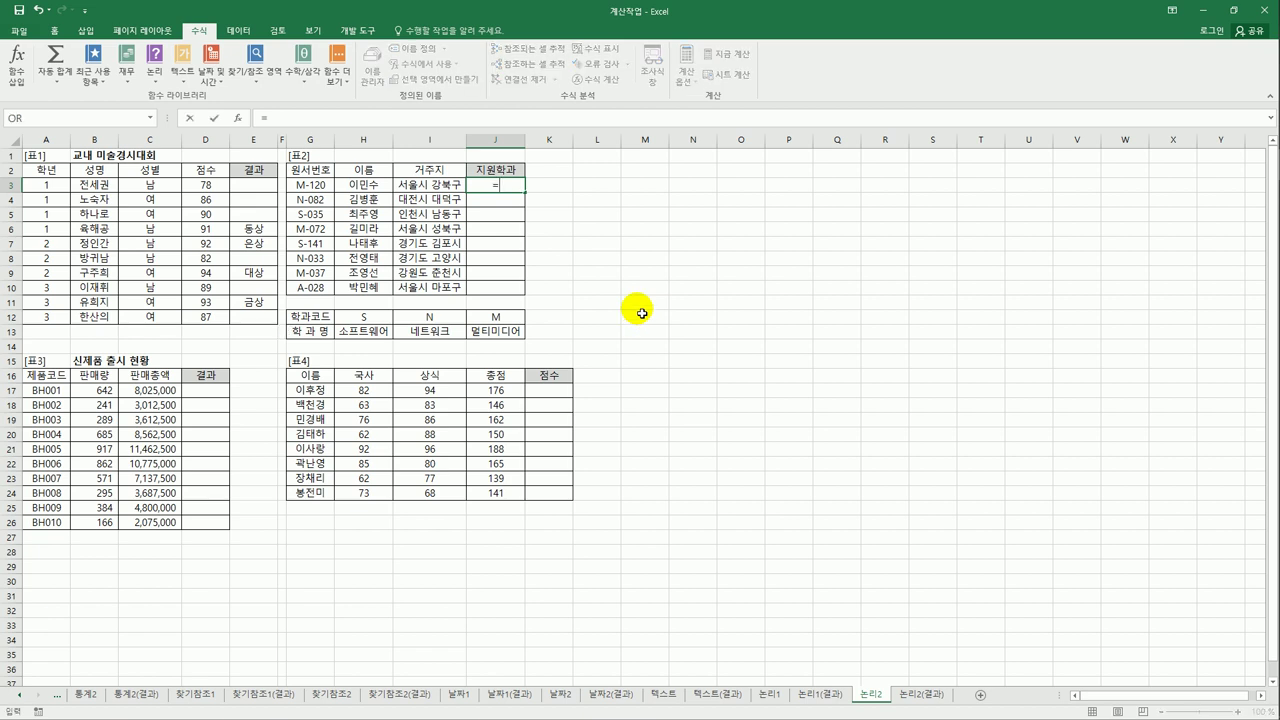
type("le")
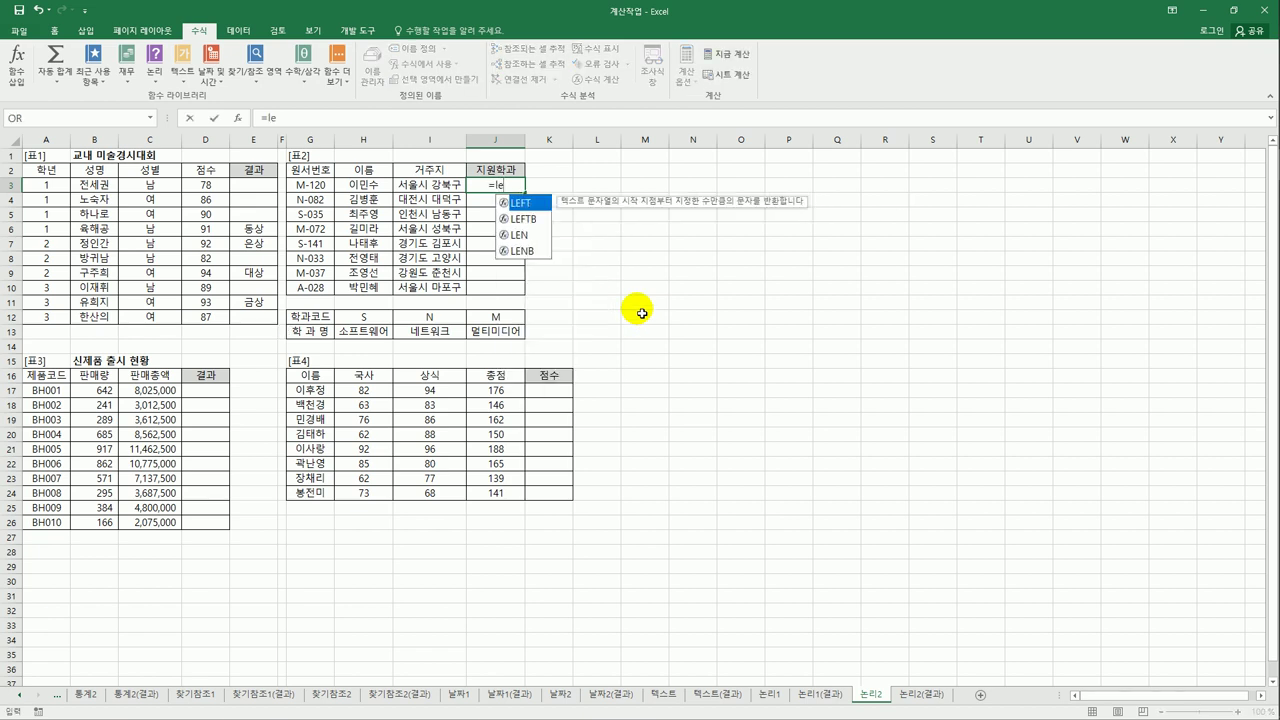
double_click(520, 203)
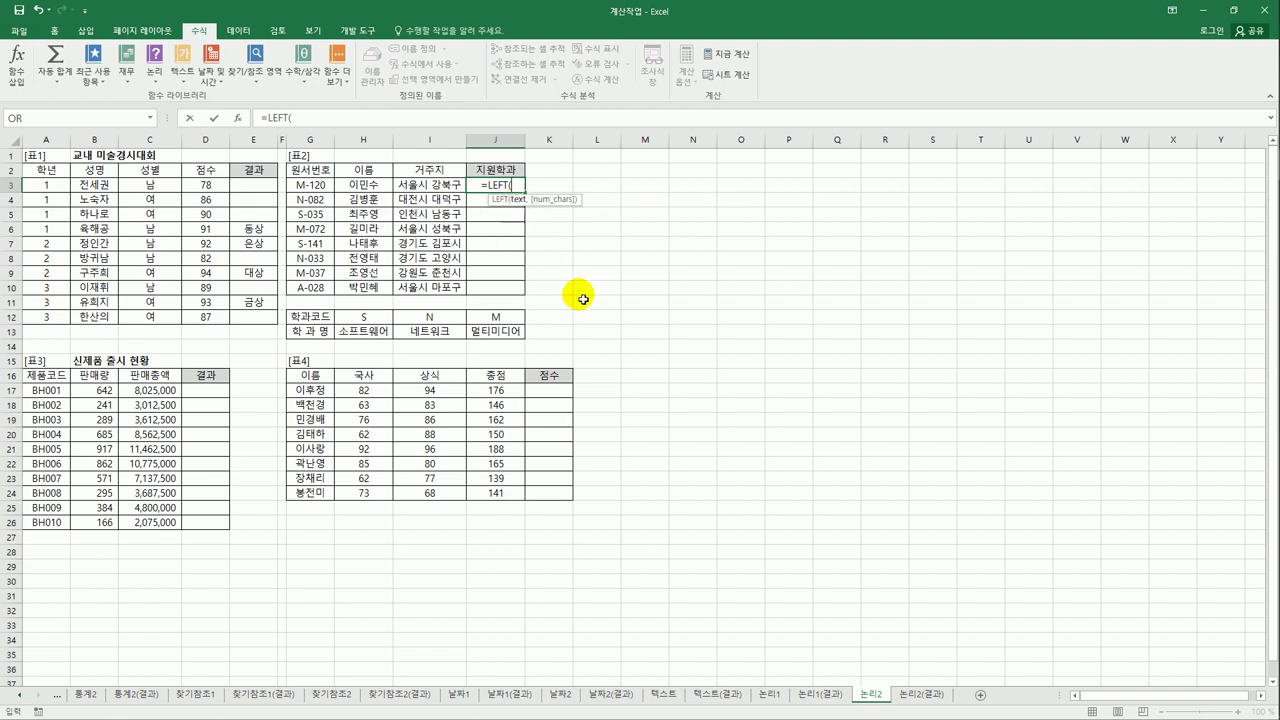
left_click(309, 186)
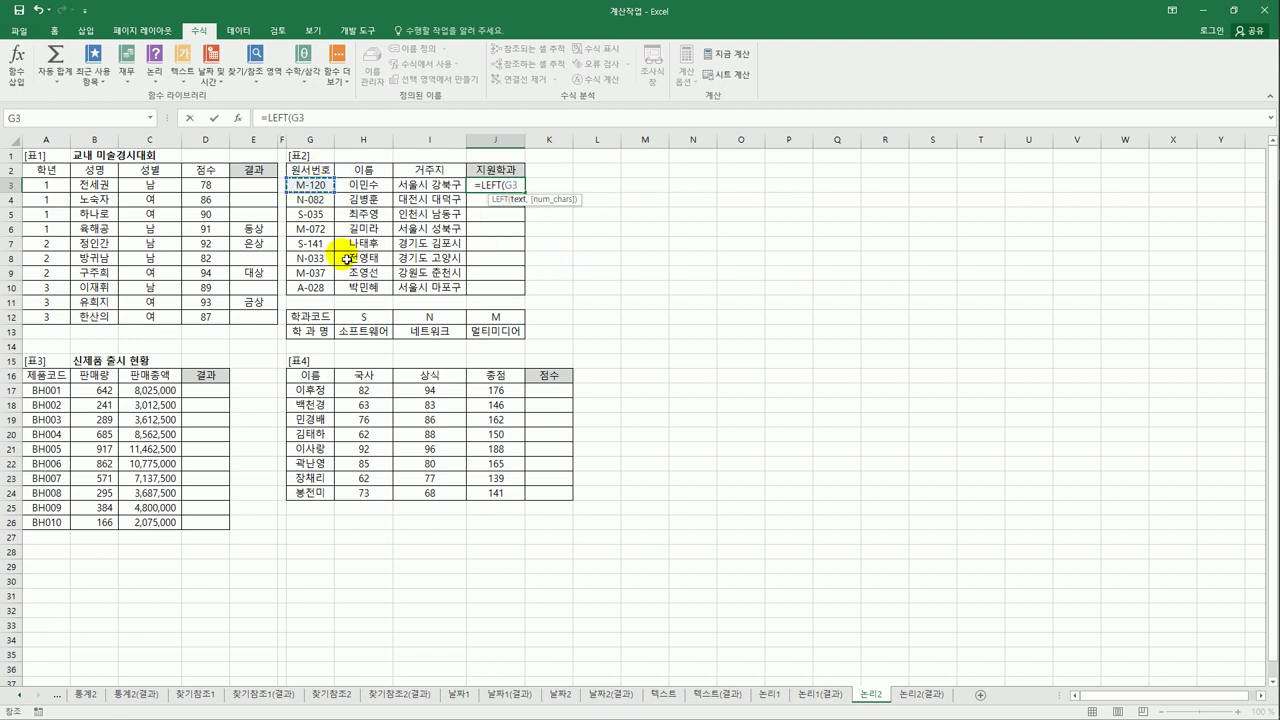
type(",1")
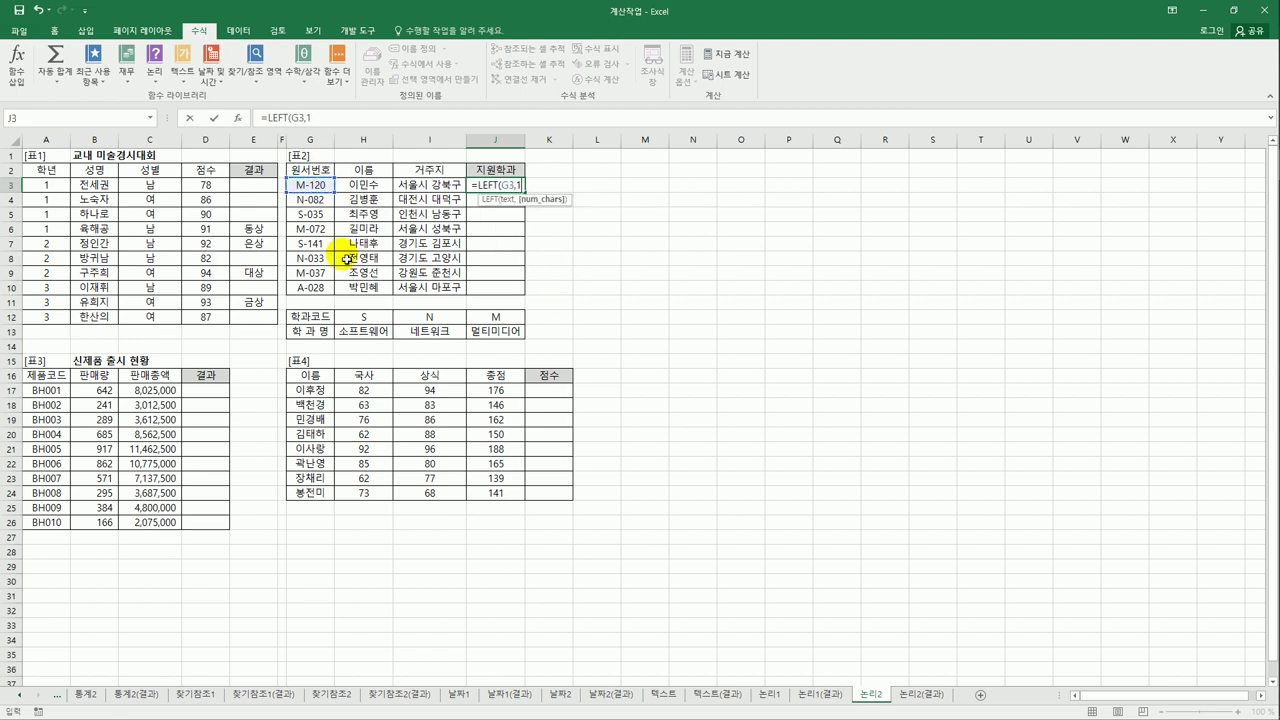
type(")")
key("Return")
Step: Fill J3's LEFT formula down through J10 and reselect J3
left_click(503, 186)
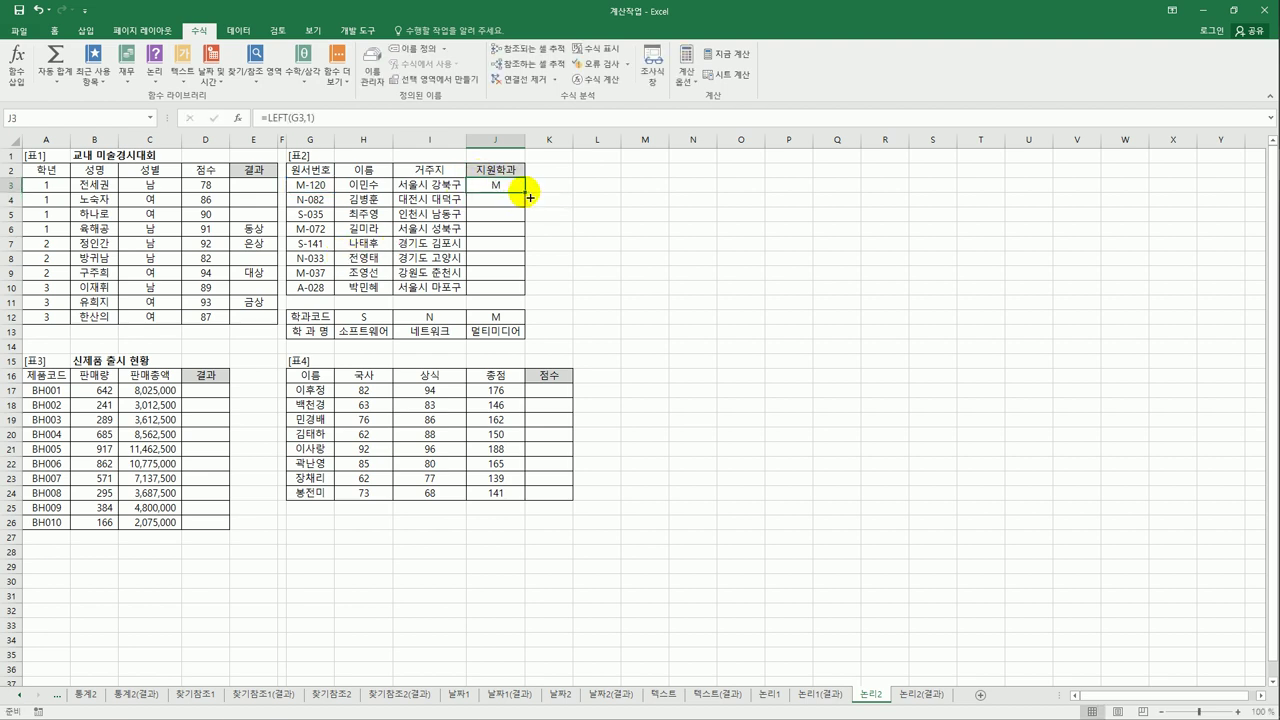
left_click_drag(524, 192, 520, 300)
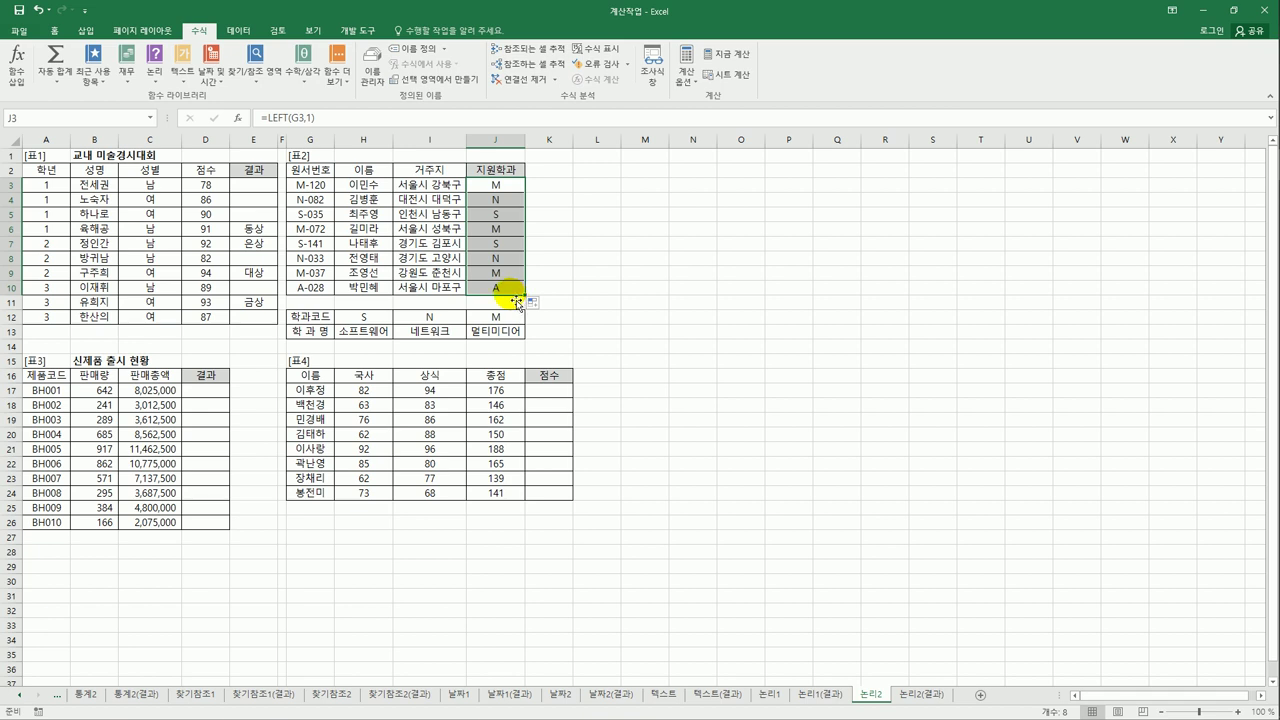
left_click(497, 188)
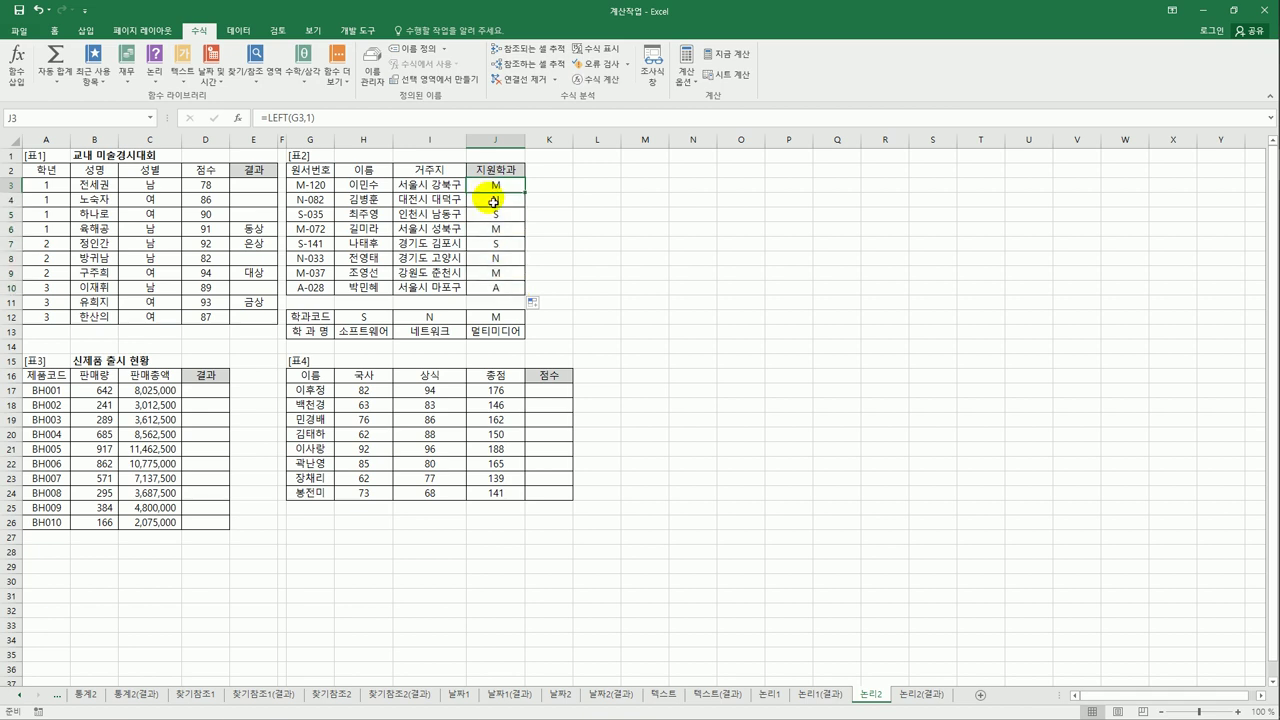
left_click_drag(348, 318, 483, 337)
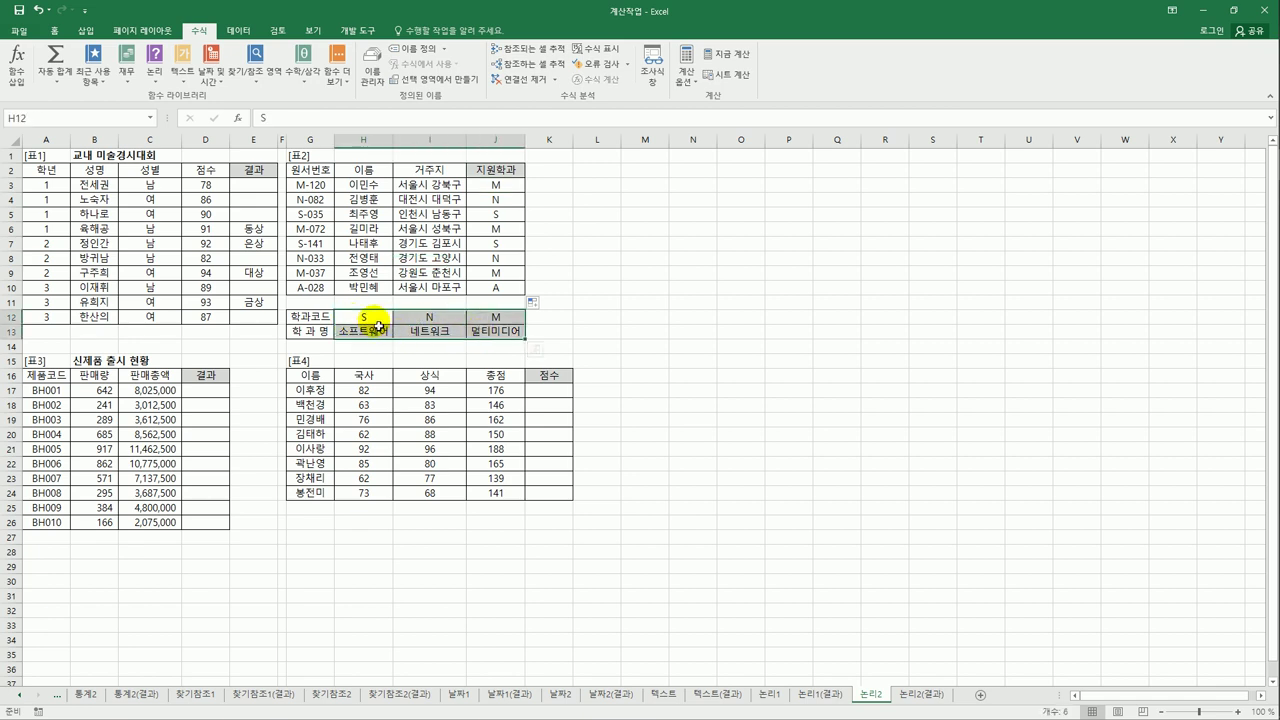
left_click_drag(364, 320, 485, 341)
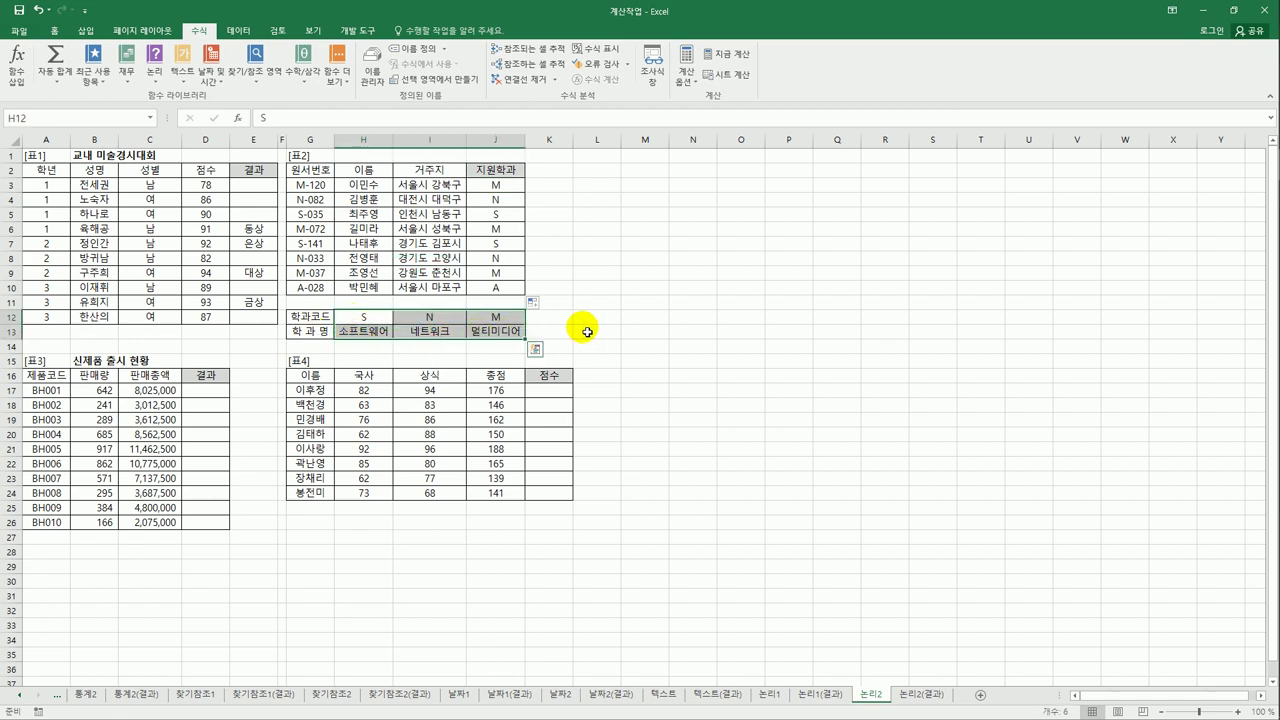
left_click(509, 187)
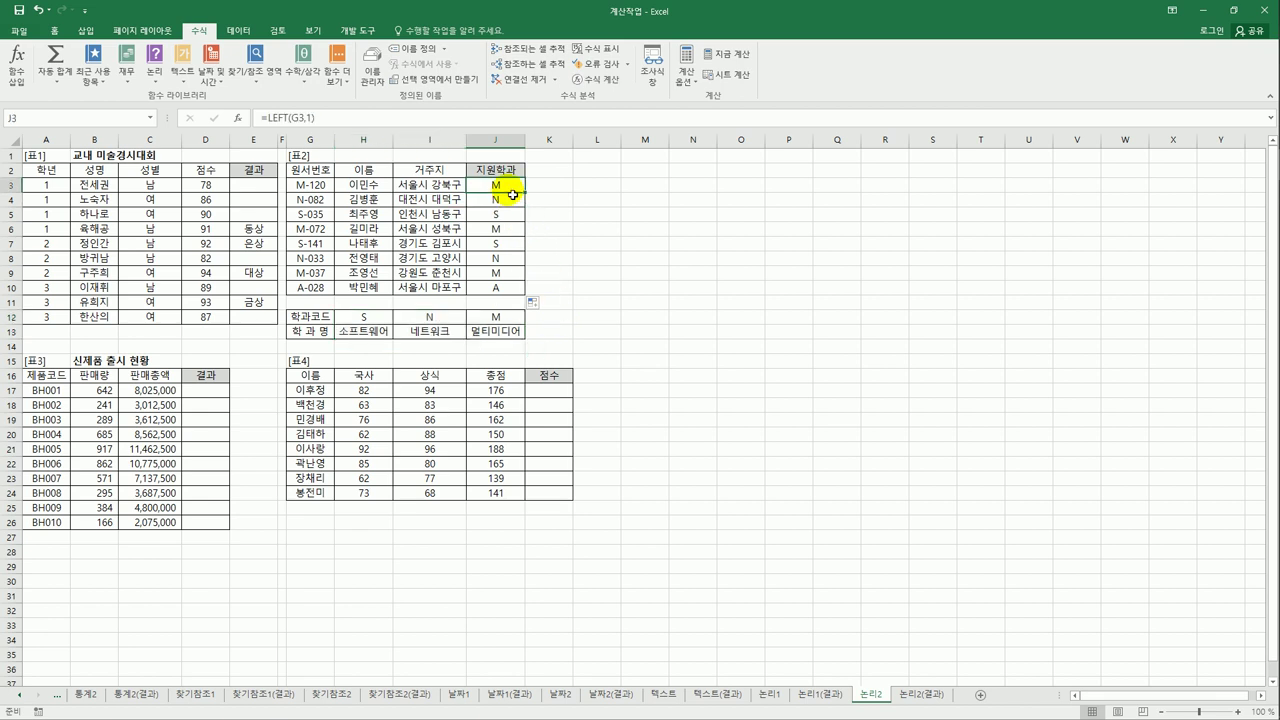
left_click(271, 118)
type("h")
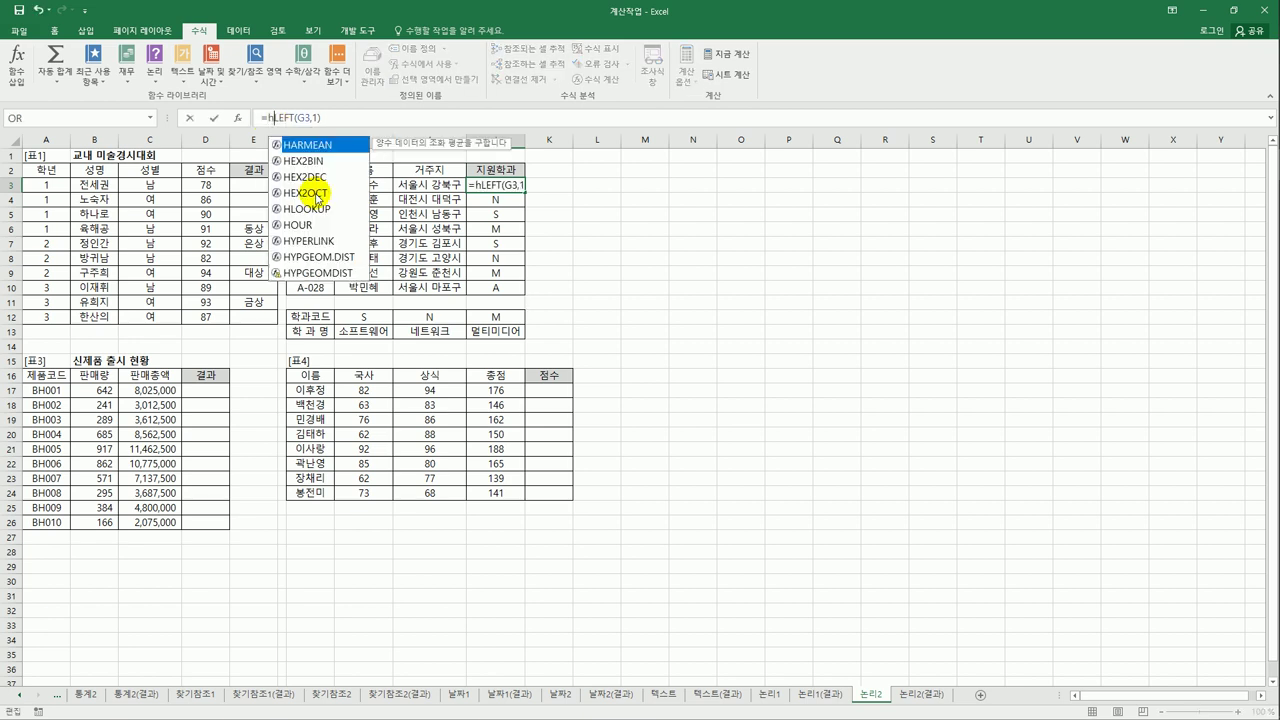
type("l")
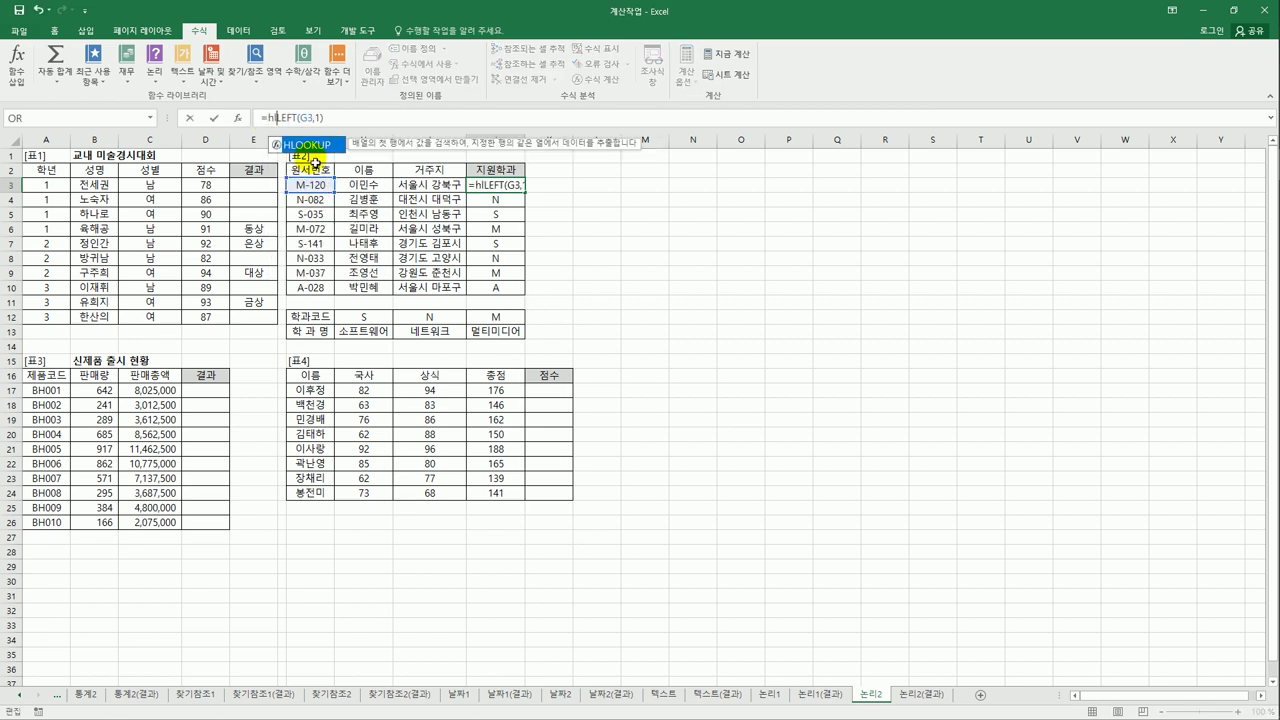
double_click(308, 146)
left_click(368, 117)
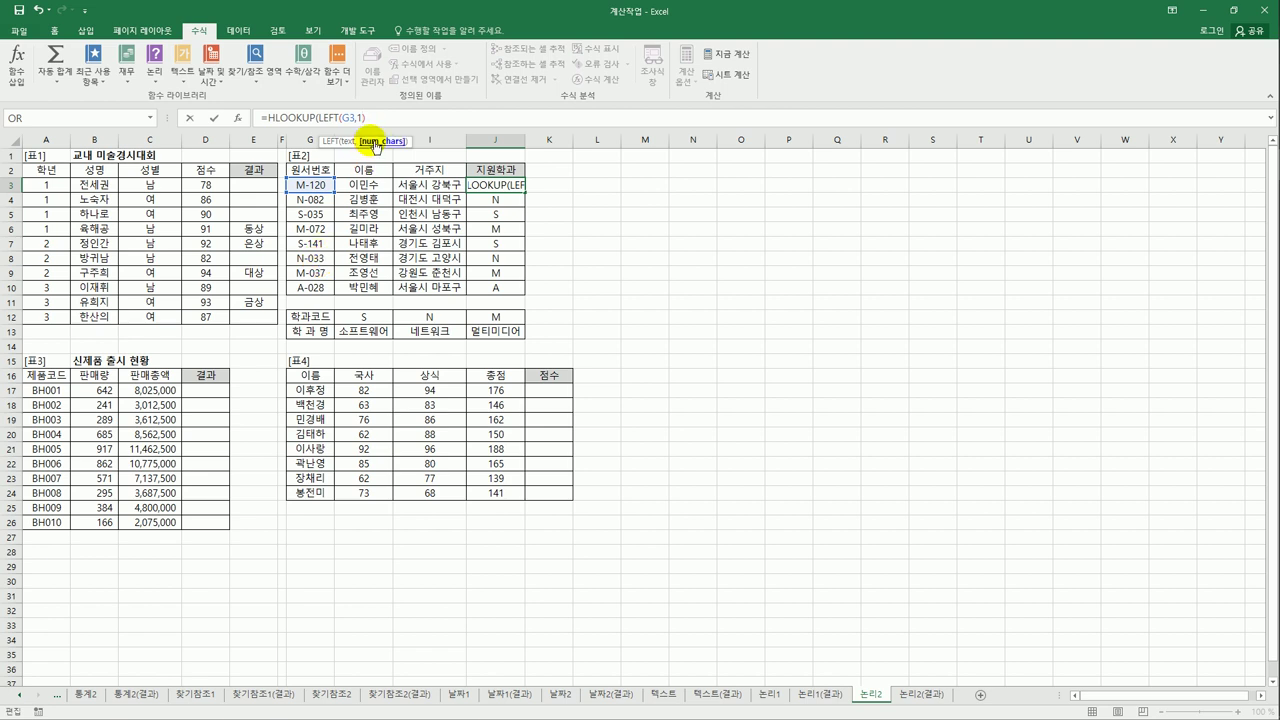
type(",")
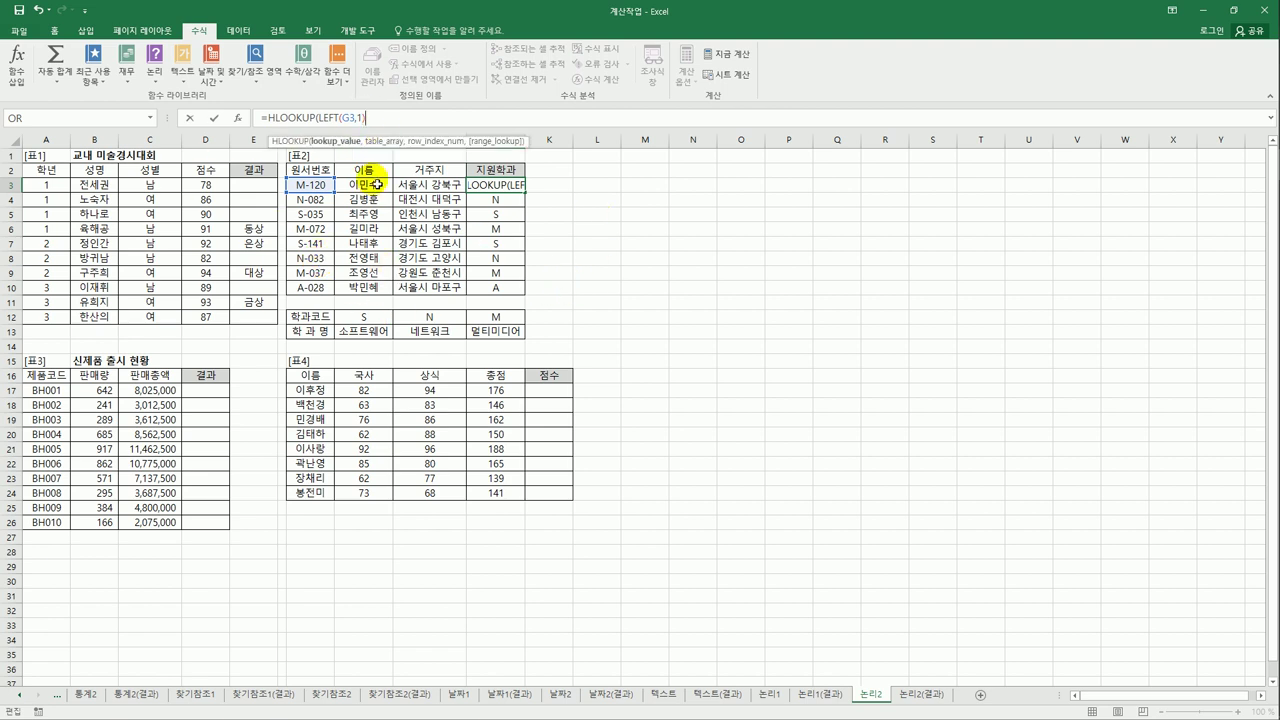
left_click(238, 118)
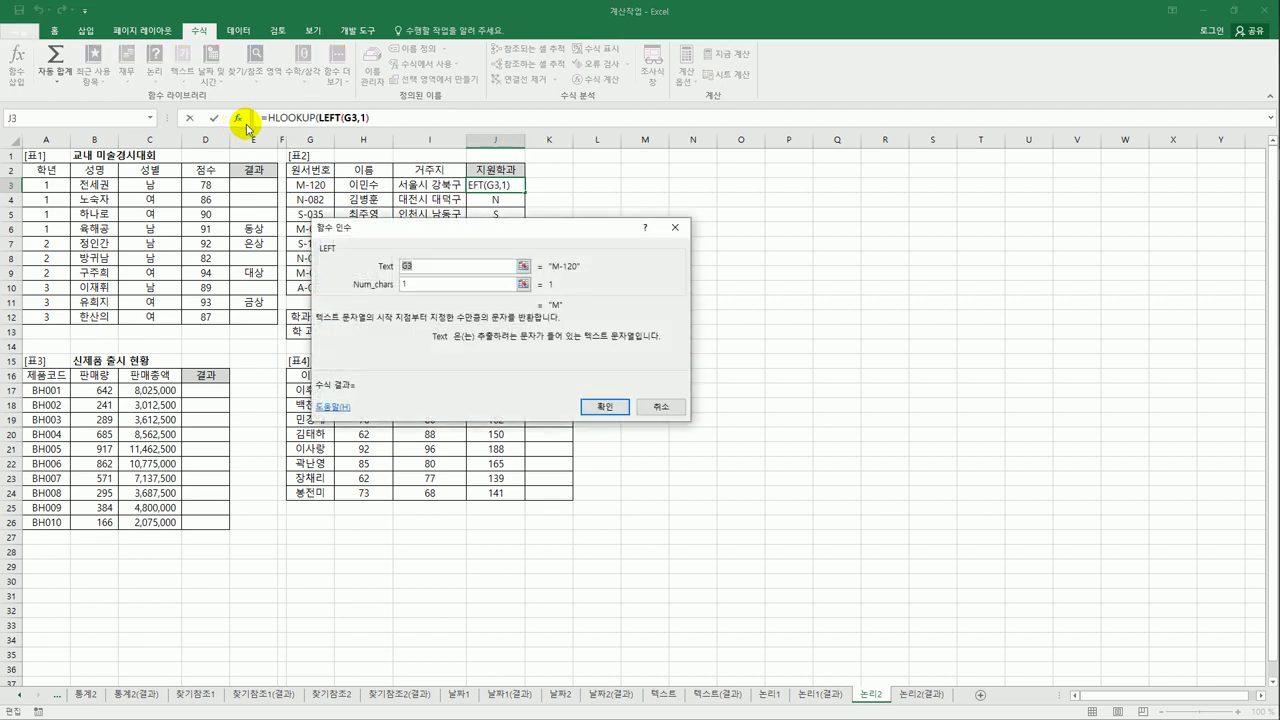
left_click(652, 407)
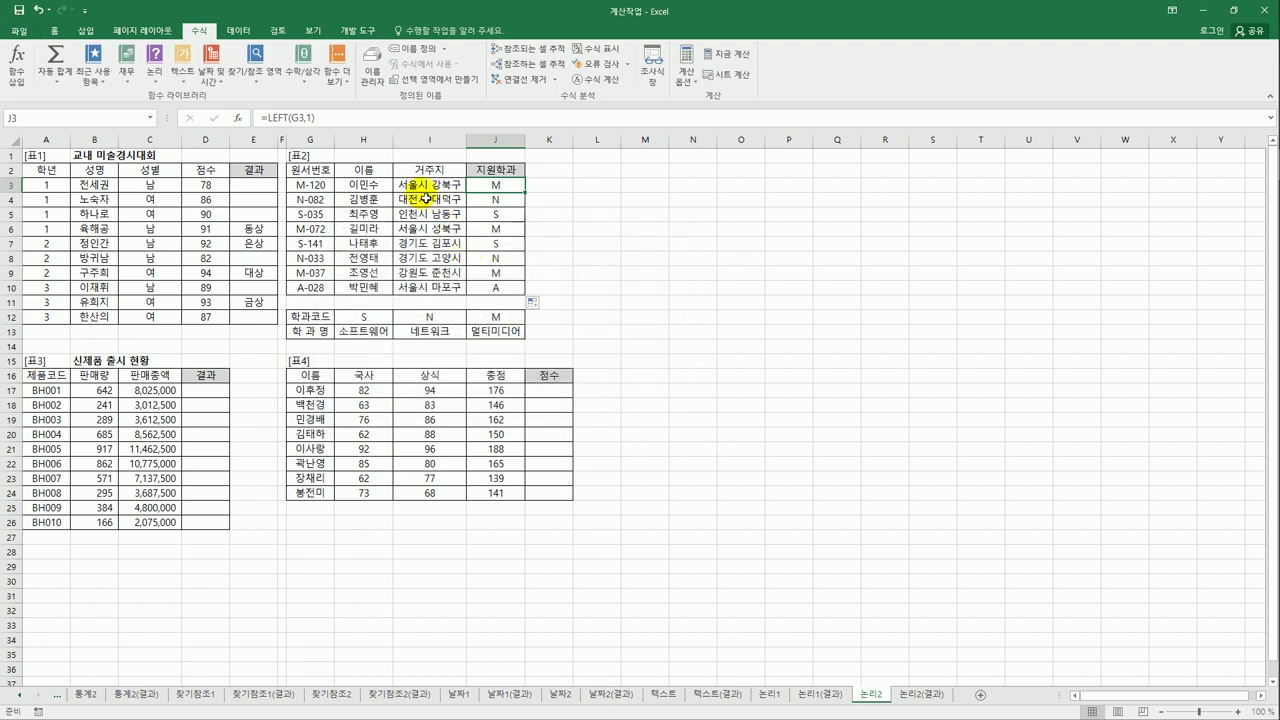
Step: Wrap J3's LEFT function in HLOOKUP so that the extracted code serves as the lookup value
left_click(262, 117)
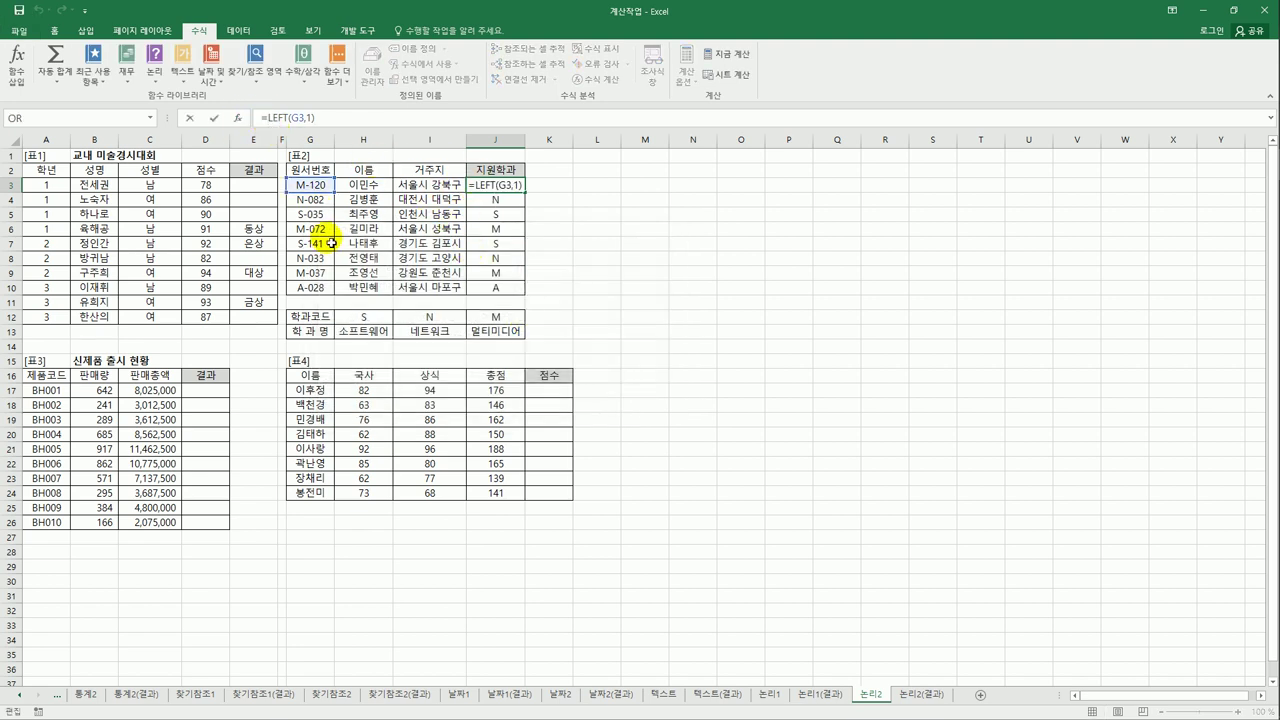
type("hl")
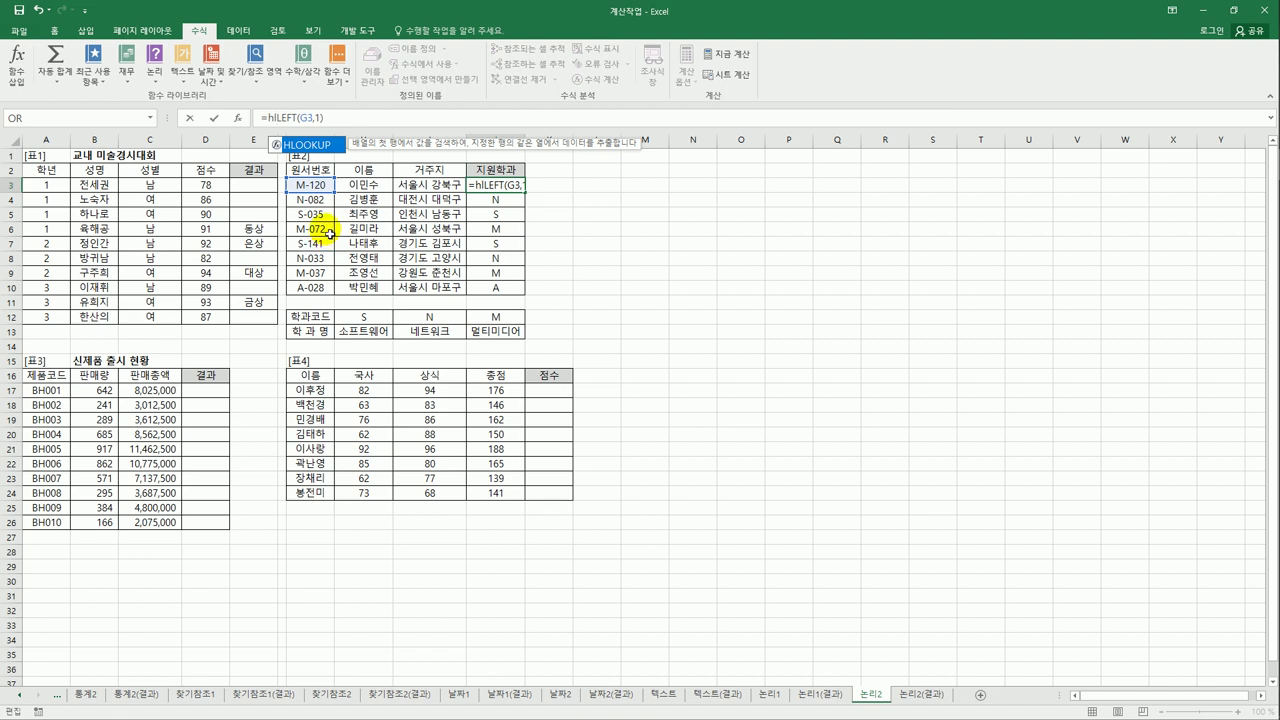
double_click(326, 145)
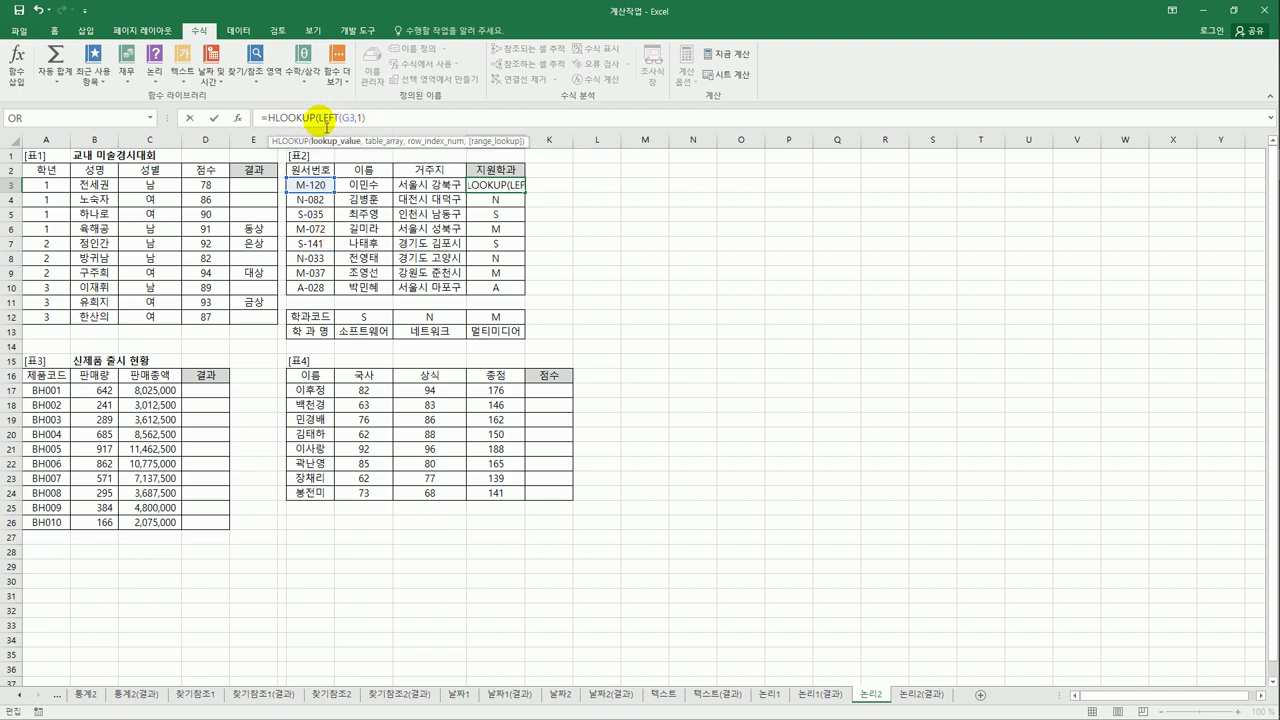
left_click(378, 120)
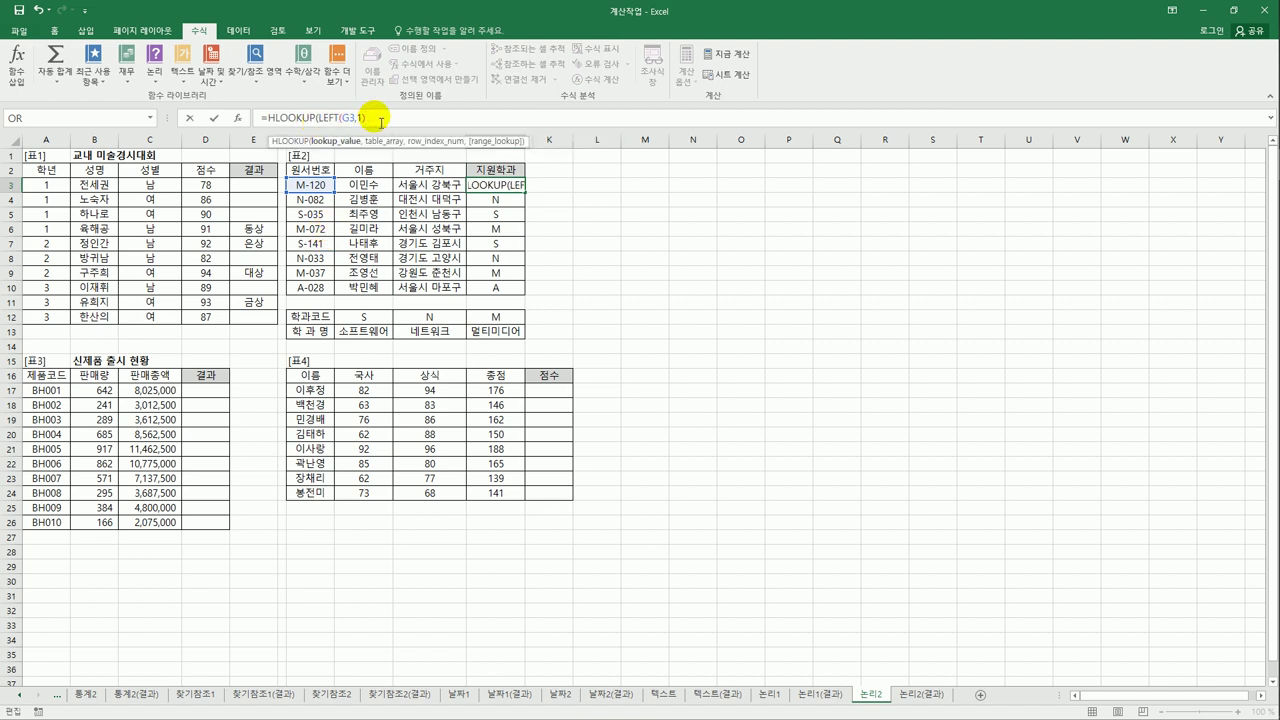
type(",")
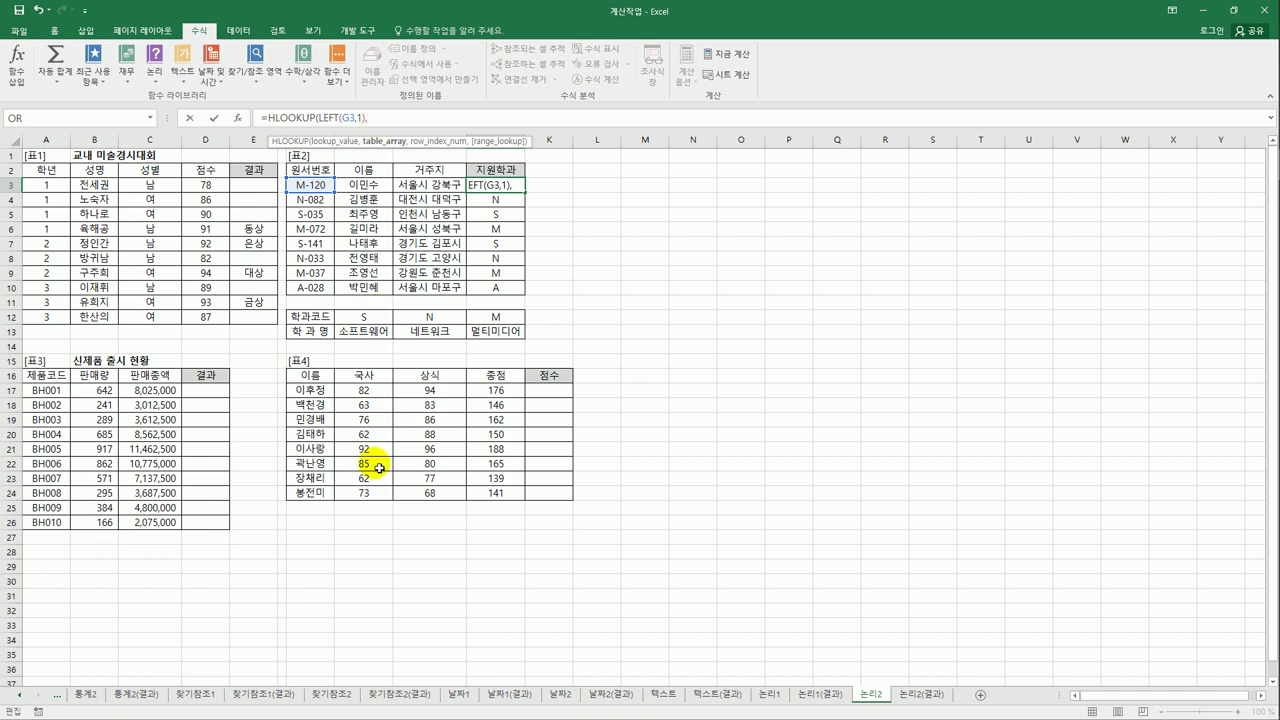
Step: Complete J3's HLOOKUP with table array $H$12:$J$13, row index 2 and exact match FALSE
left_click_drag(352, 316, 505, 331)
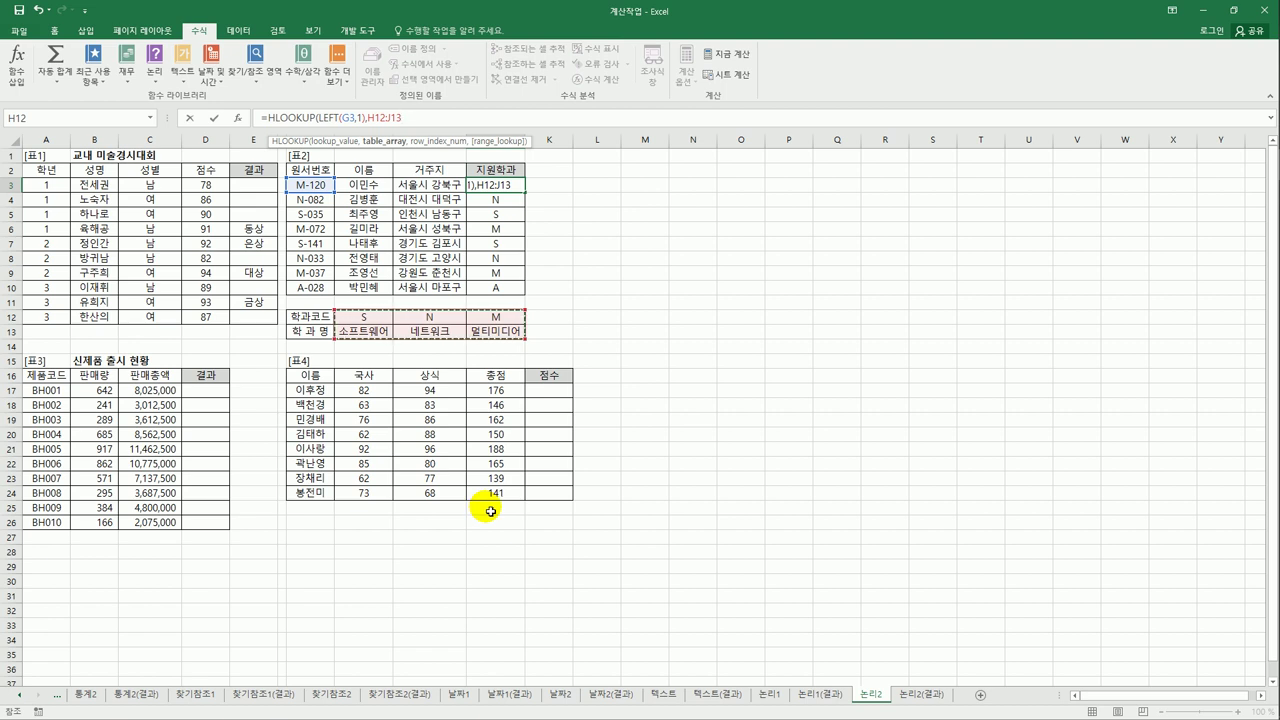
key("F4")
type(",")
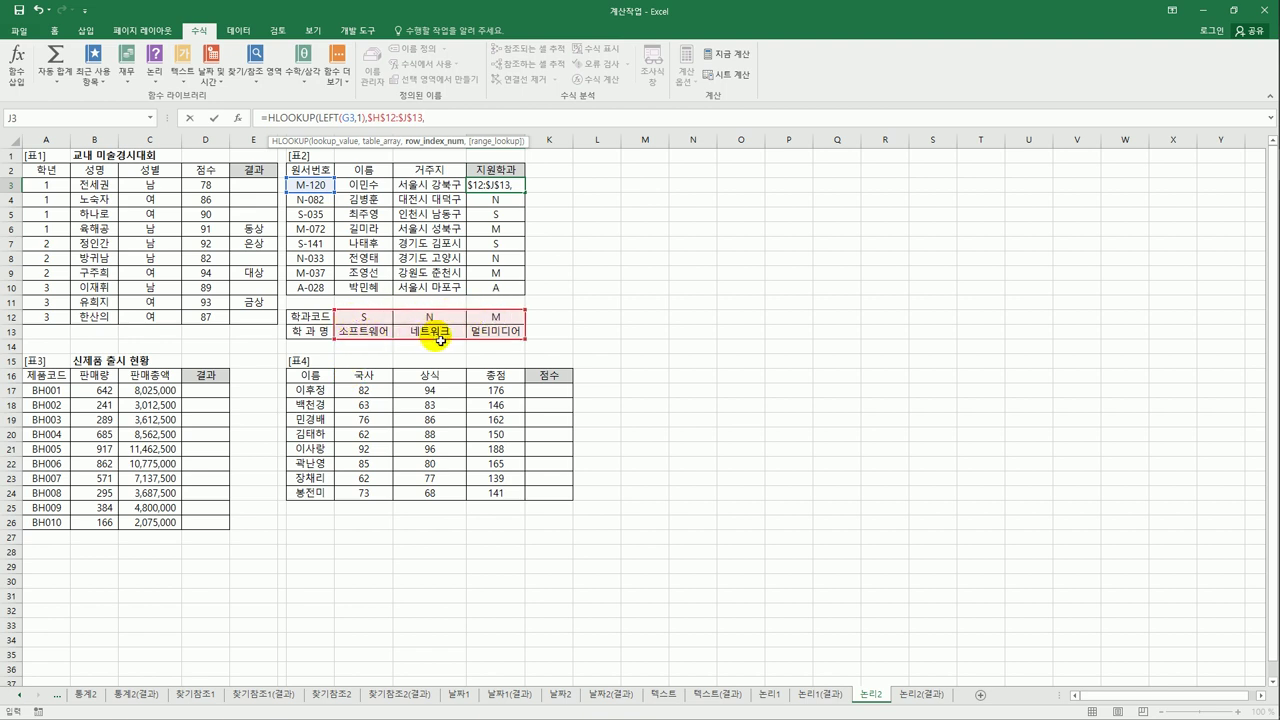
type("2")
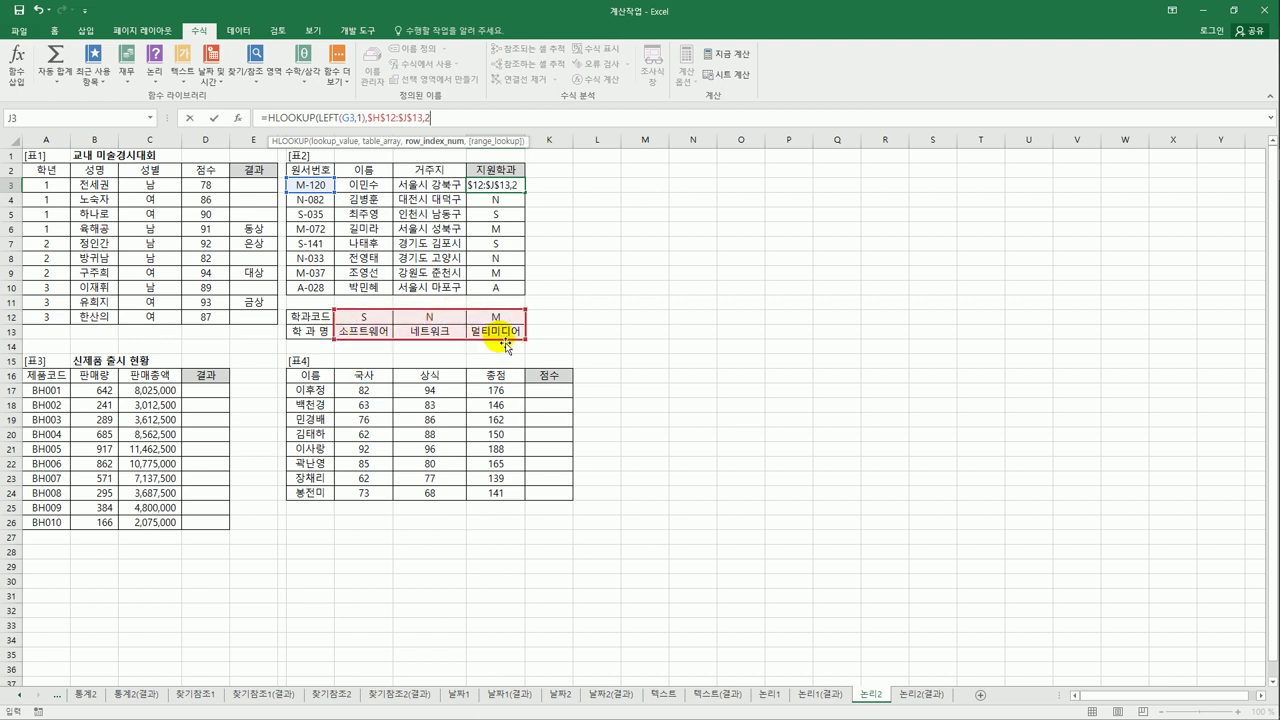
type(",")
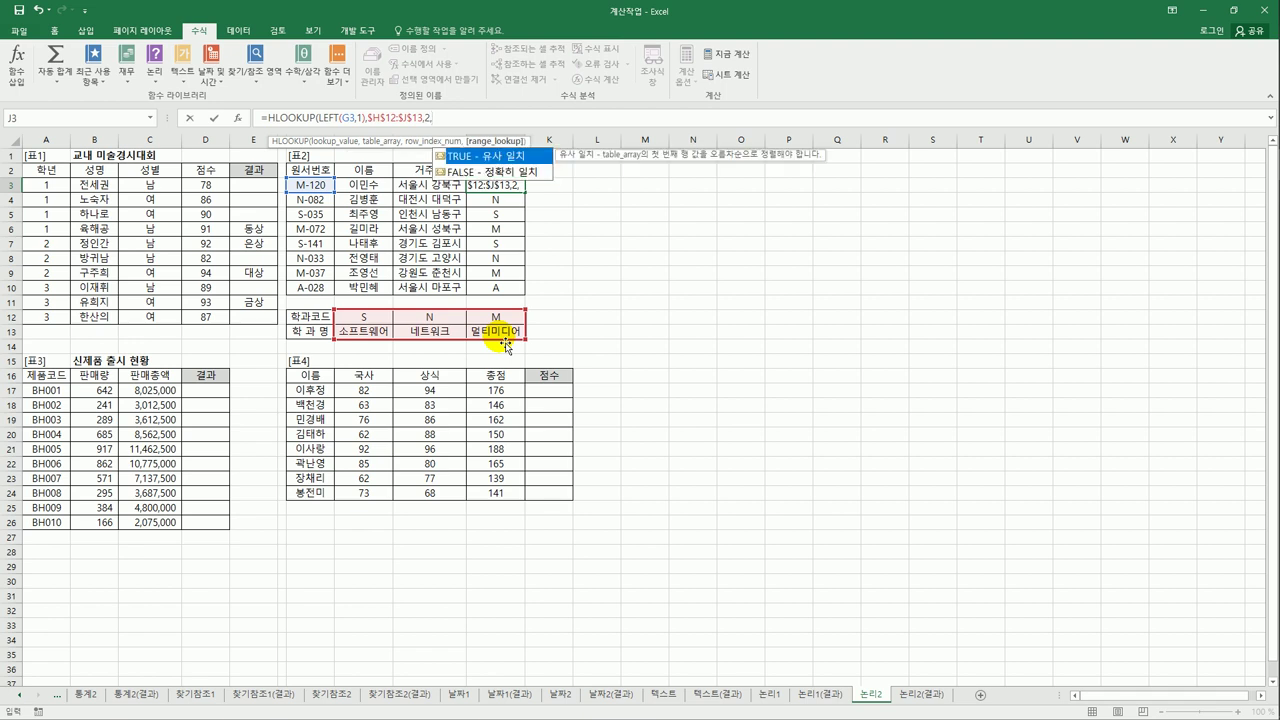
left_click(476, 172)
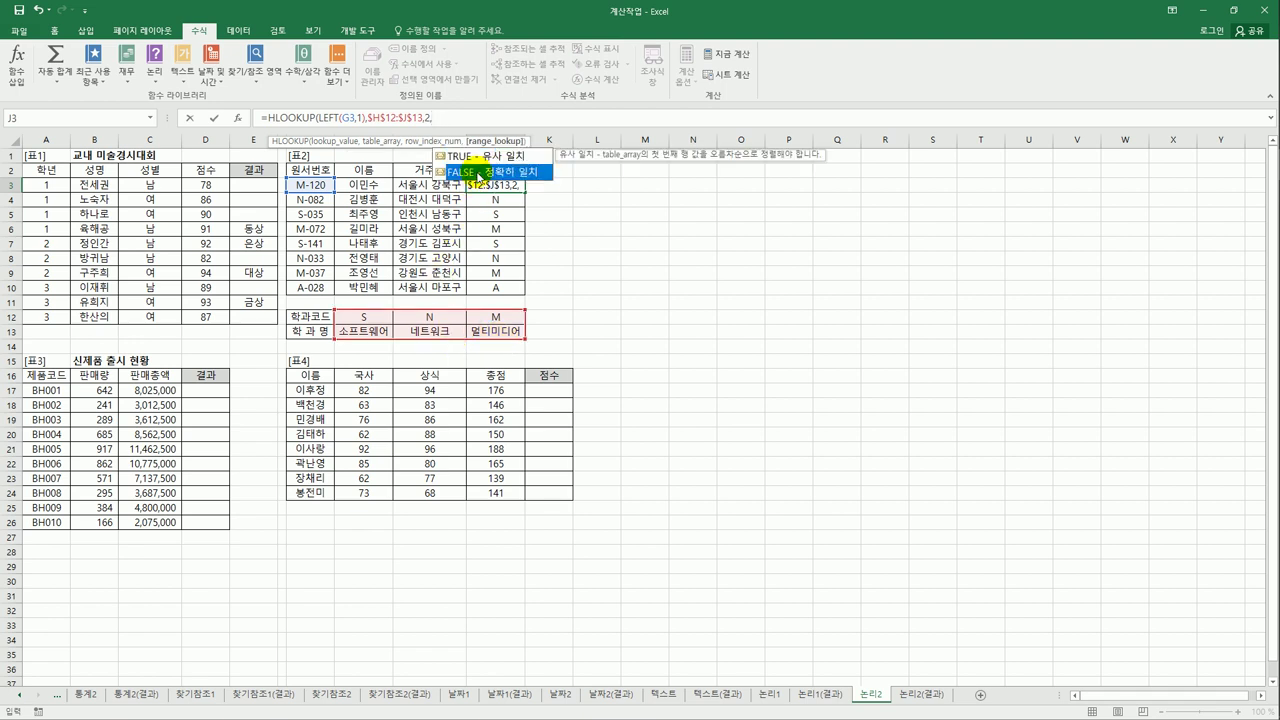
double_click(478, 174)
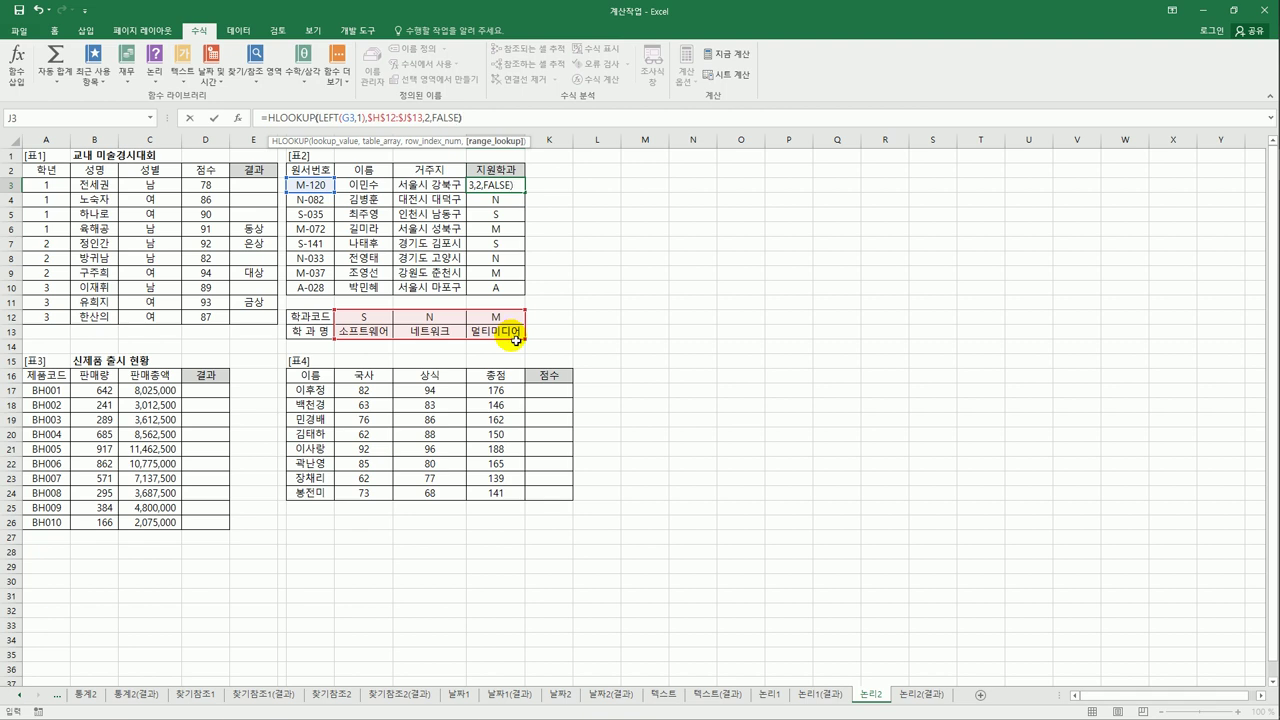
key("Return")
Step: Fill J3's HLOOKUP formula down through J10 and check the last row's formula against its 원서번호 code in G10
left_click(516, 186)
left_click_drag(524, 192, 528, 291)
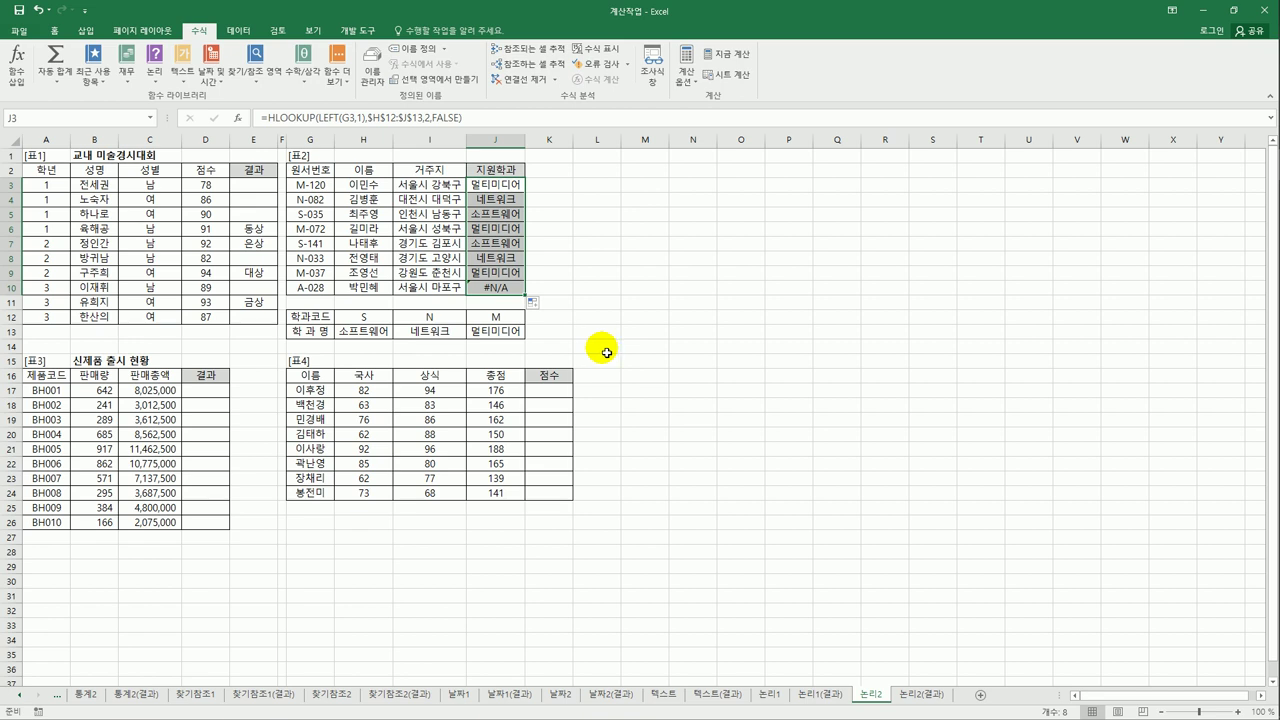
left_click(486, 289)
left_click(325, 296)
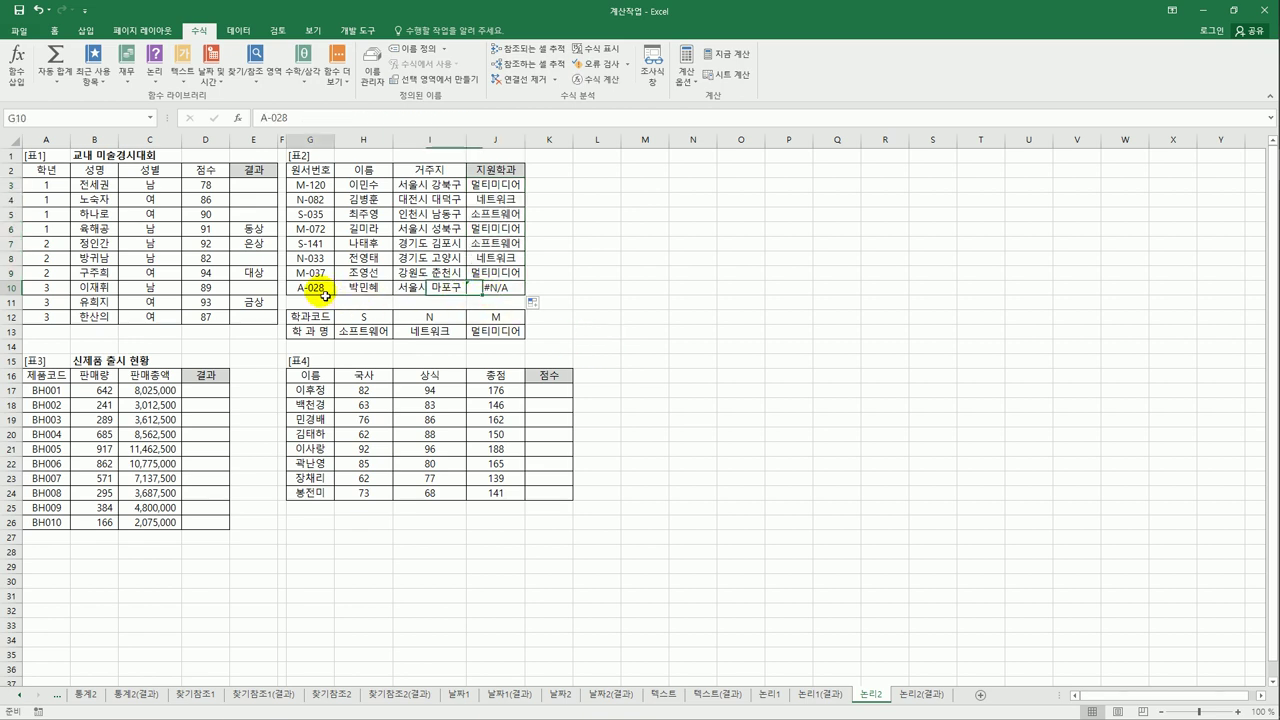
left_click(472, 288)
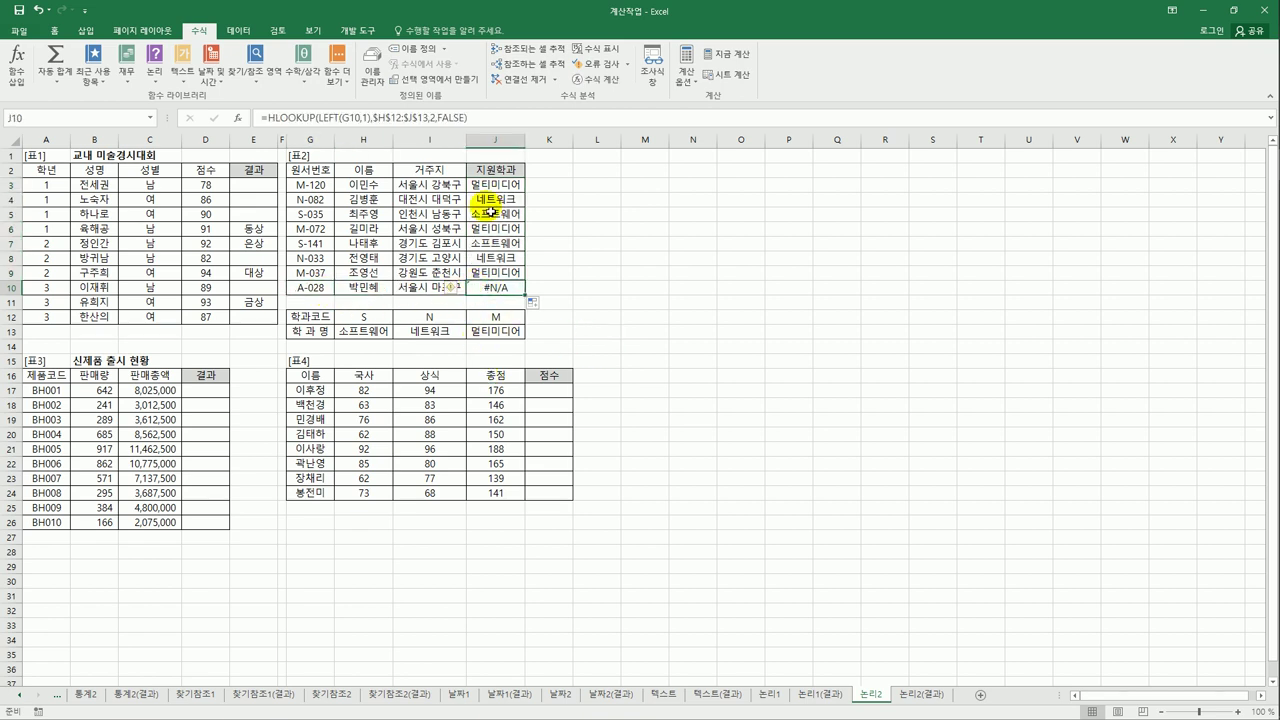
Step: Insert the IFERROR function in front of J3's HLOOKUP so that the lookup becomes its value argument
left_click(493, 187)
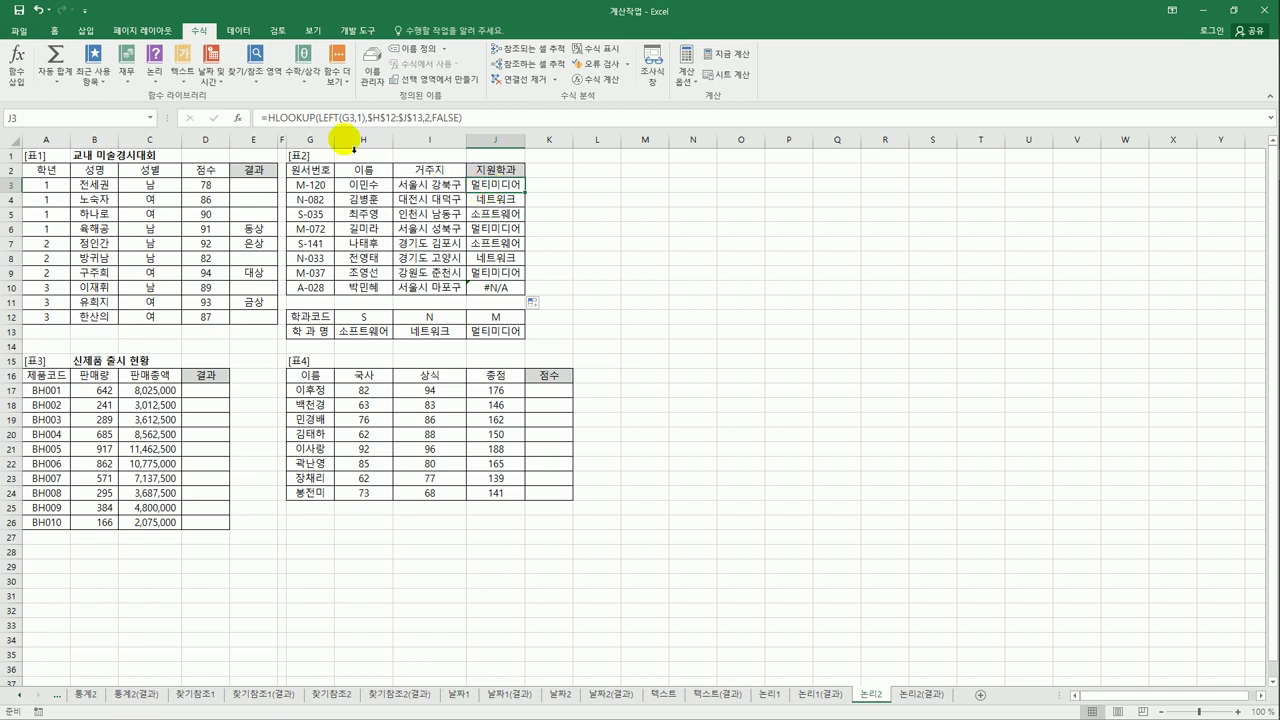
left_click(263, 118)
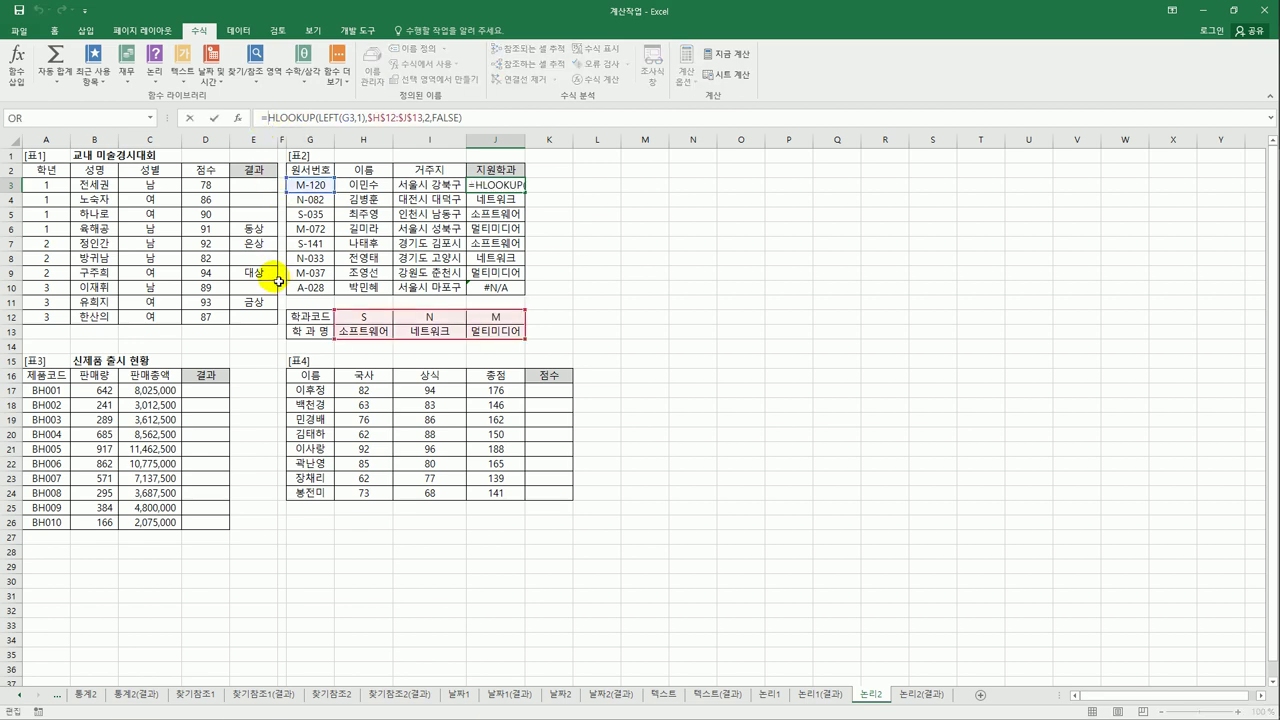
type("If")
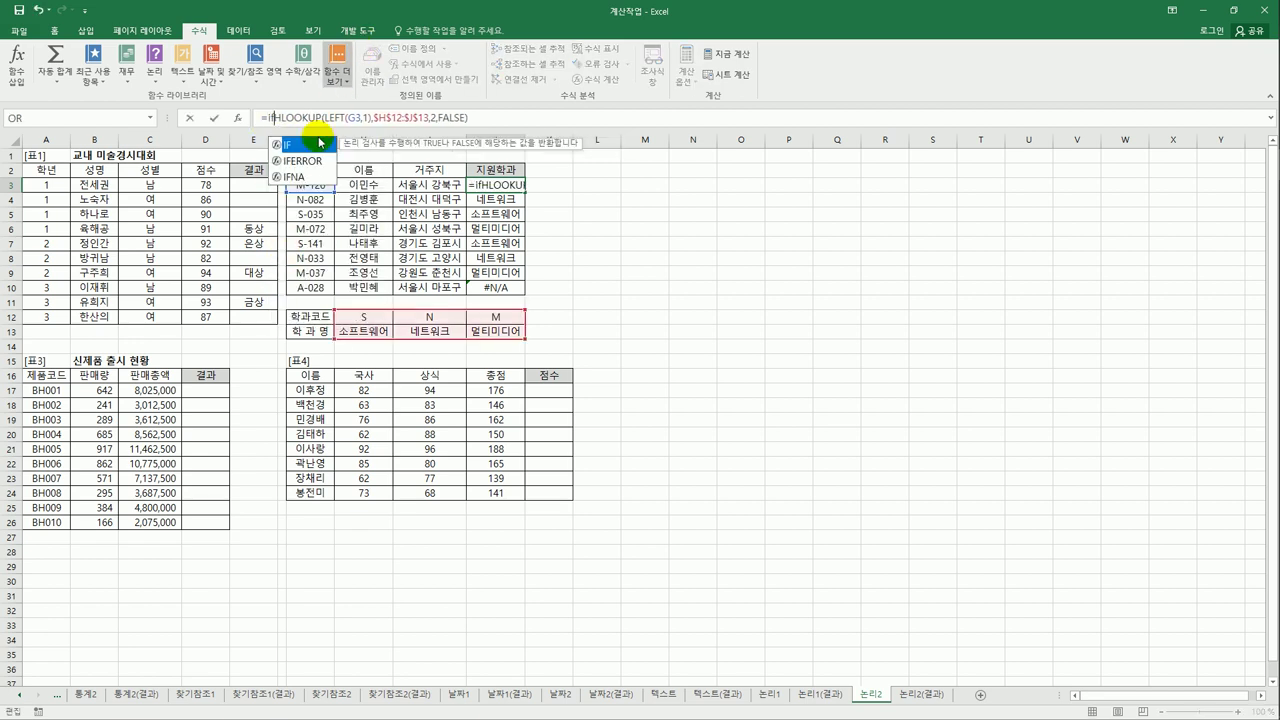
left_click(308, 161)
double_click(315, 163)
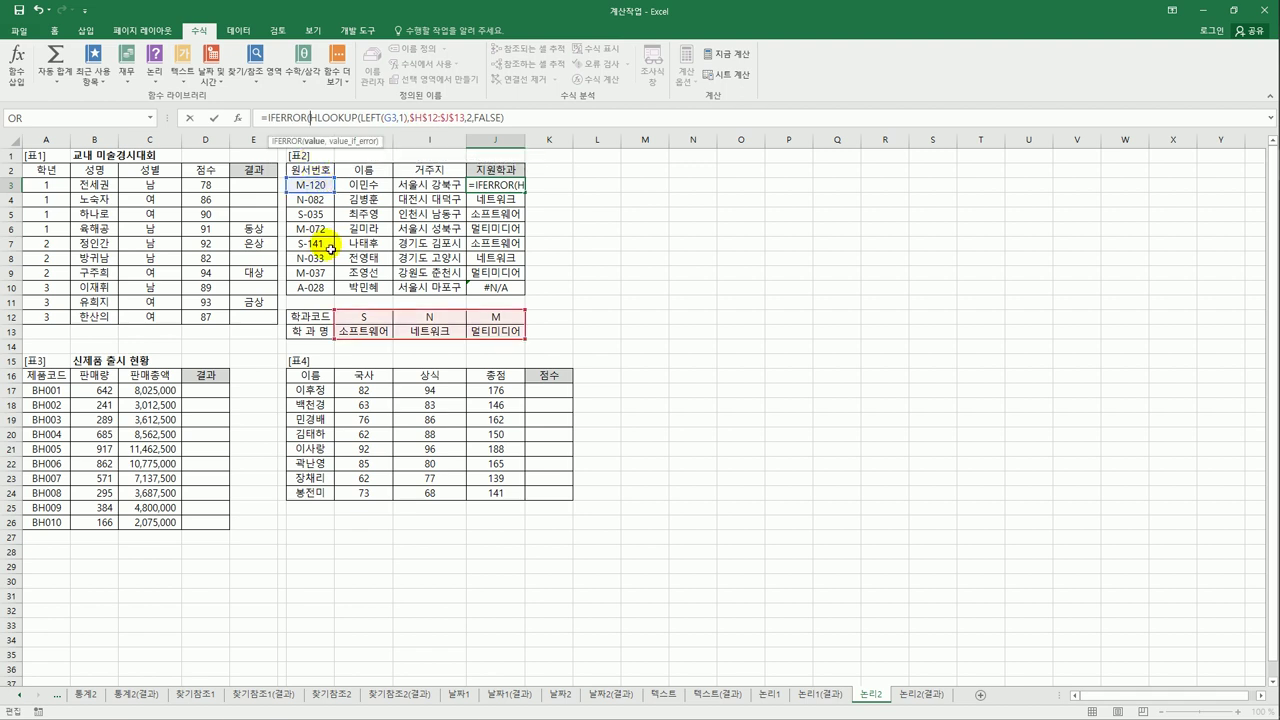
Step: Finish J3's IFERROR formula with "코드오류" as the value returned on error
left_click_drag(315, 118, 500, 118)
left_click(503, 118)
type(",")
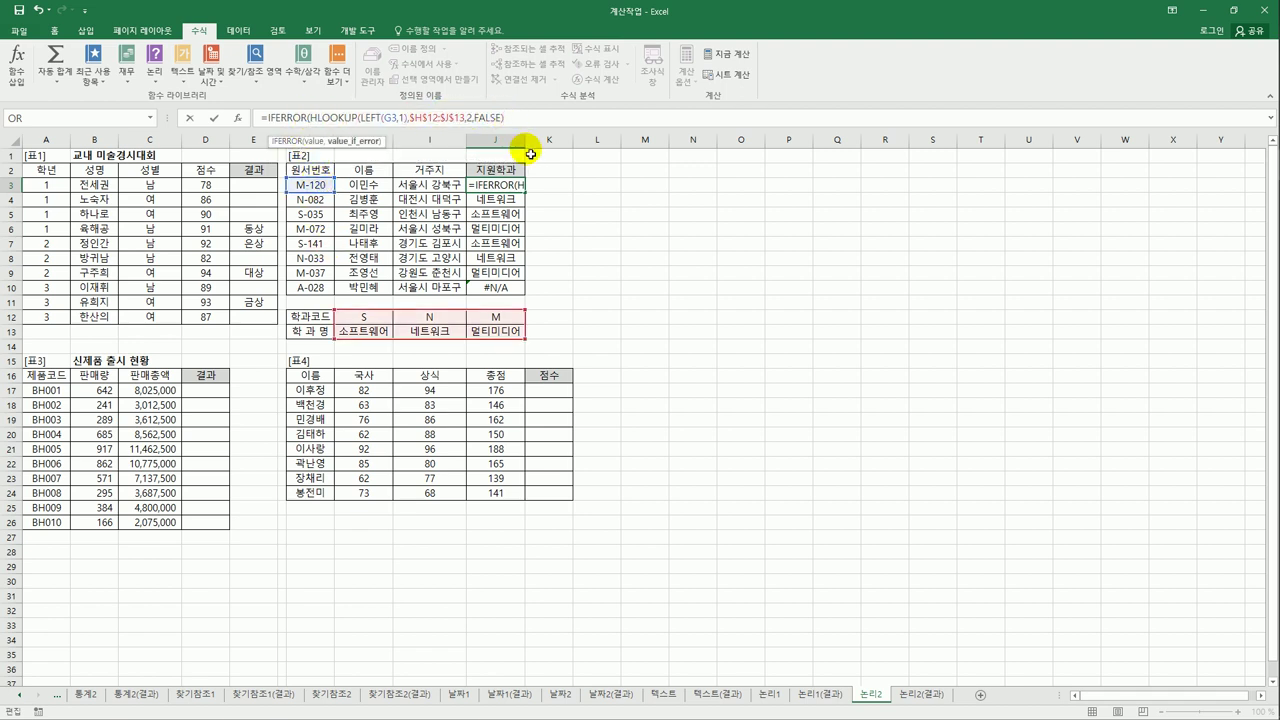
type("\"")
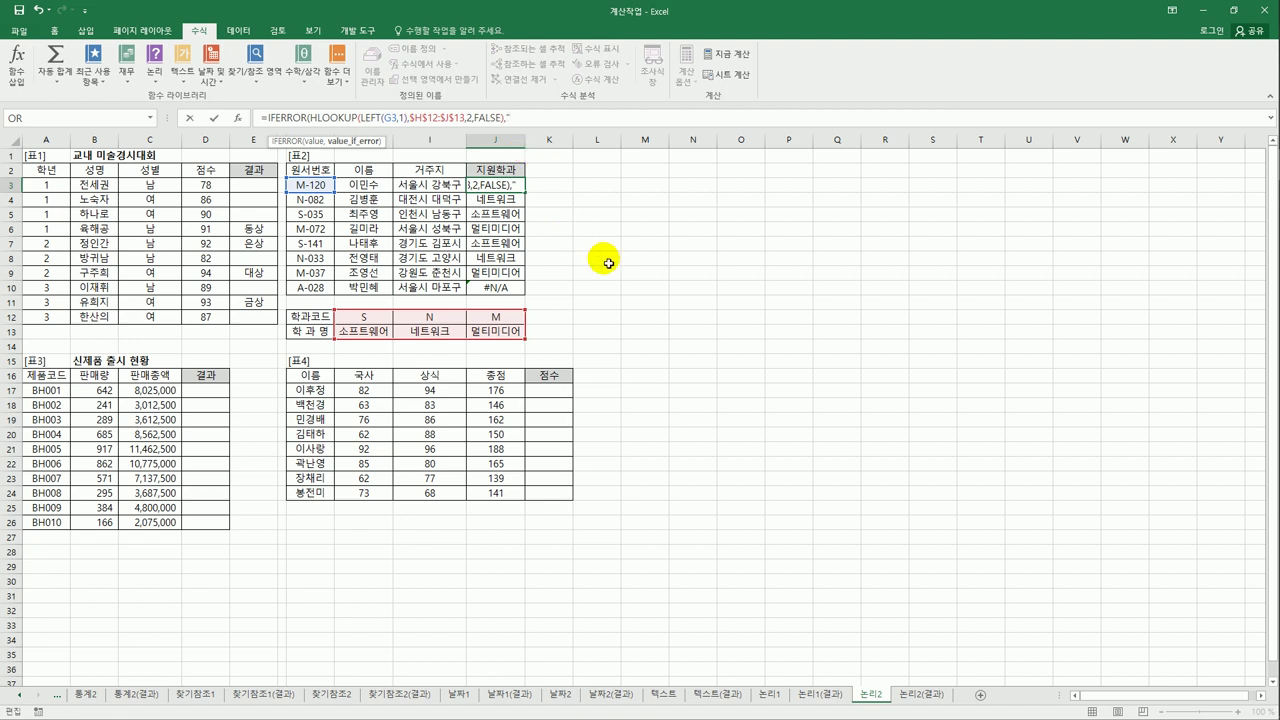
type("zh")
type("코드오류\"")
type(")")
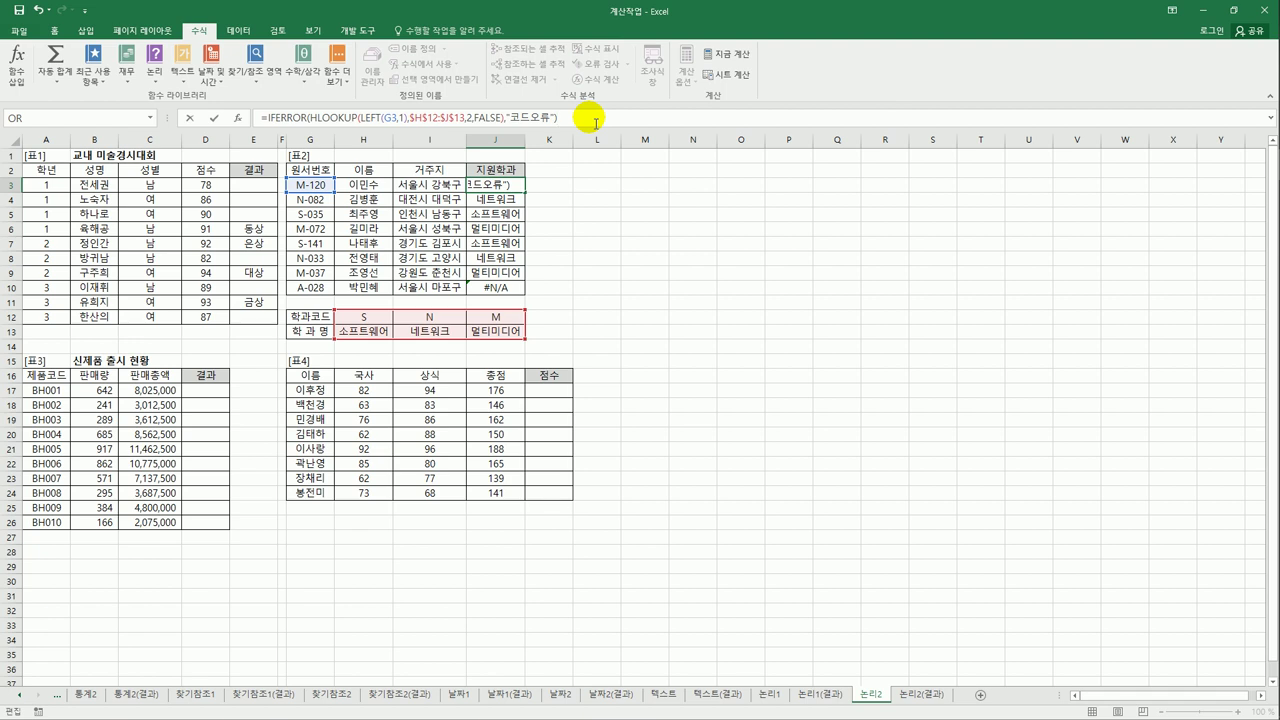
key("Return")
Step: Fill J3's IFERROR formula down through J10 and check the formulas in J3 and J10
left_click(527, 185)
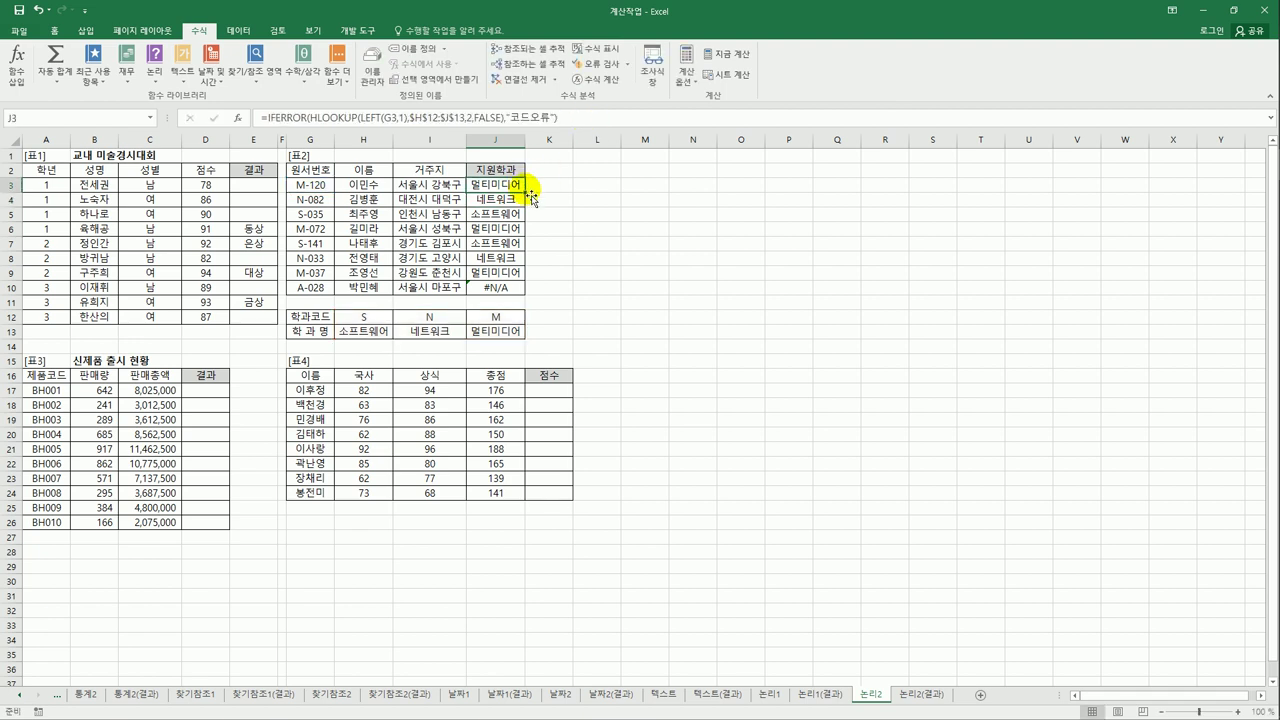
left_click_drag(527, 193, 569, 288)
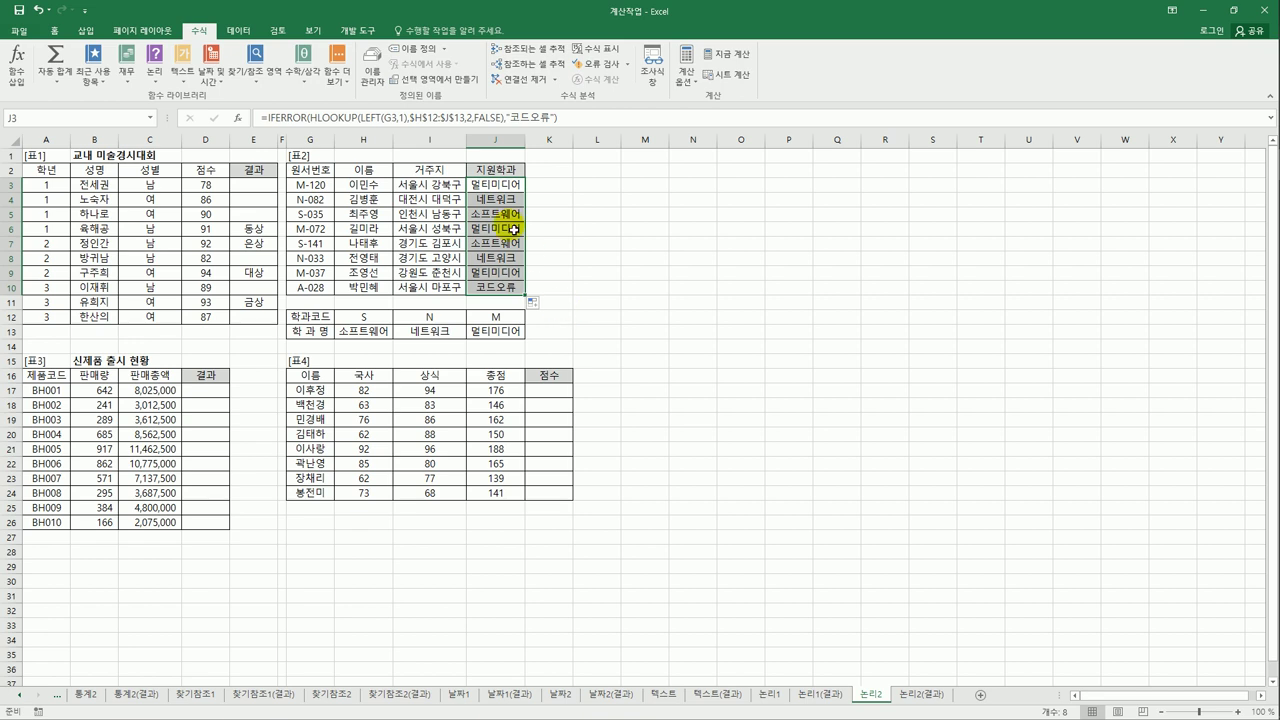
left_click(495, 185)
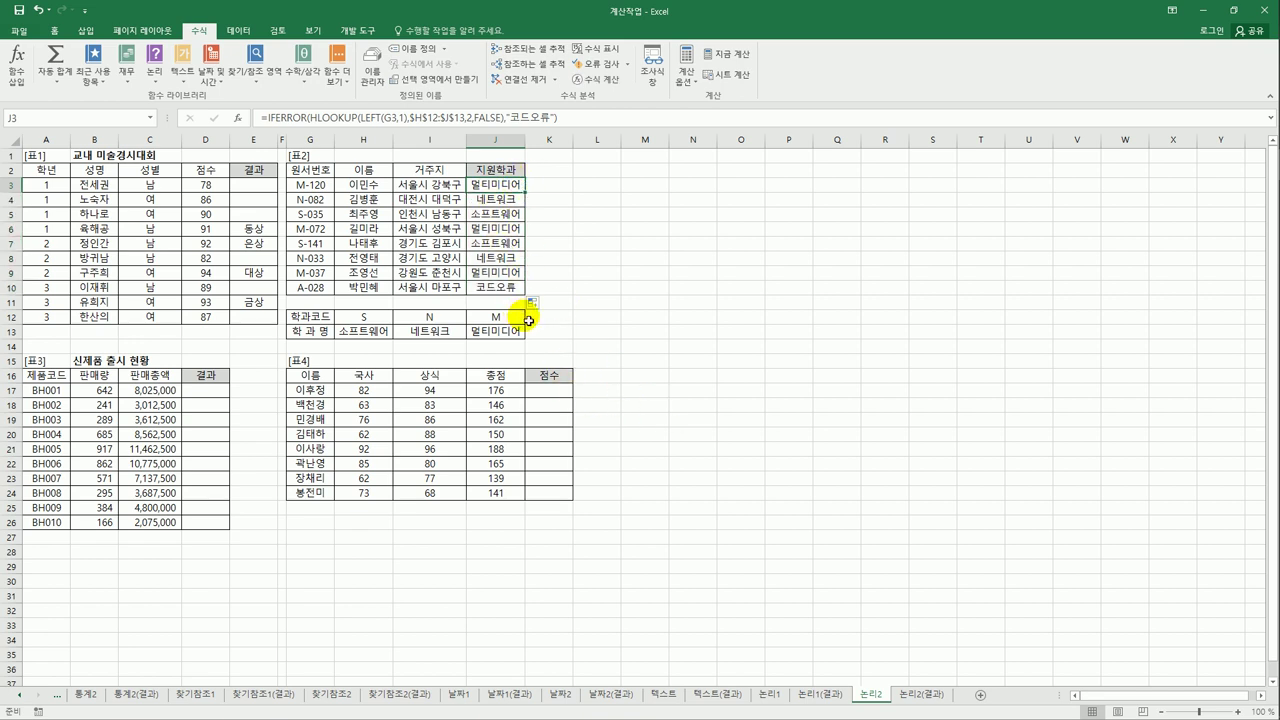
left_click(500, 289)
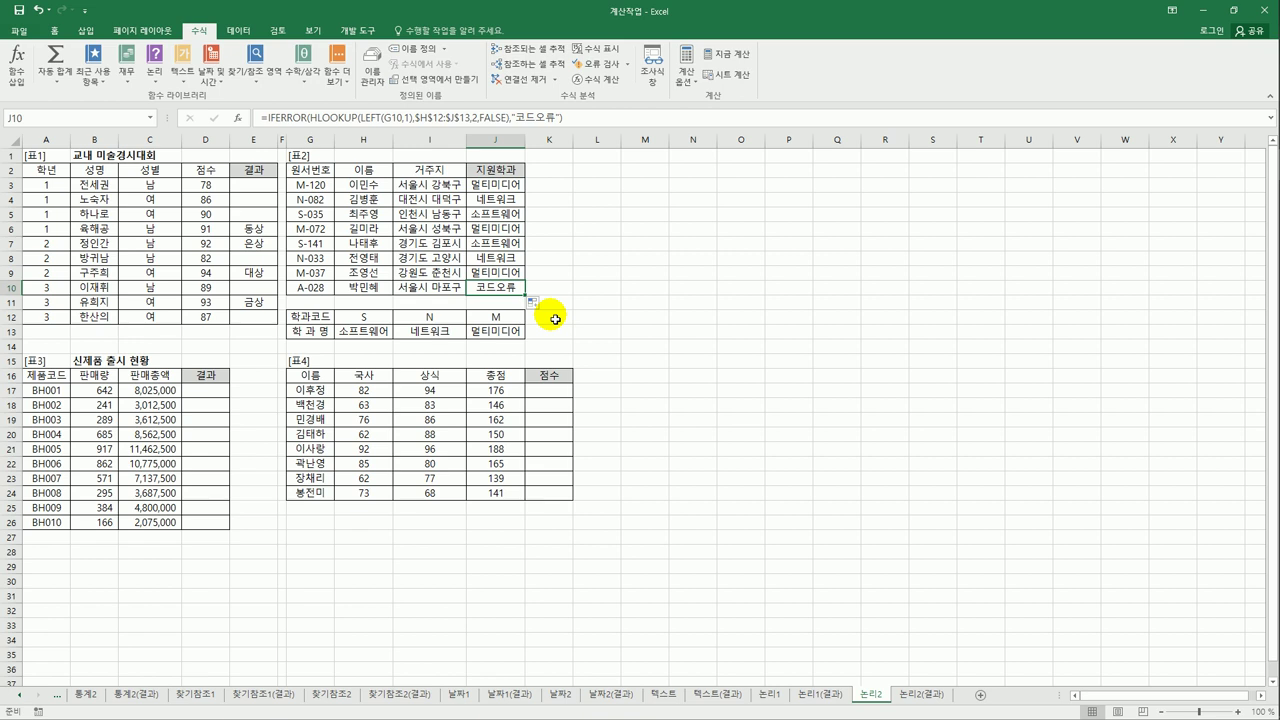
Step: Enter =LARGE($C$17:$C$26,5) in D17, the first 결과 cell of table 3, to find the fifth-highest 판매총액
left_click(216, 400)
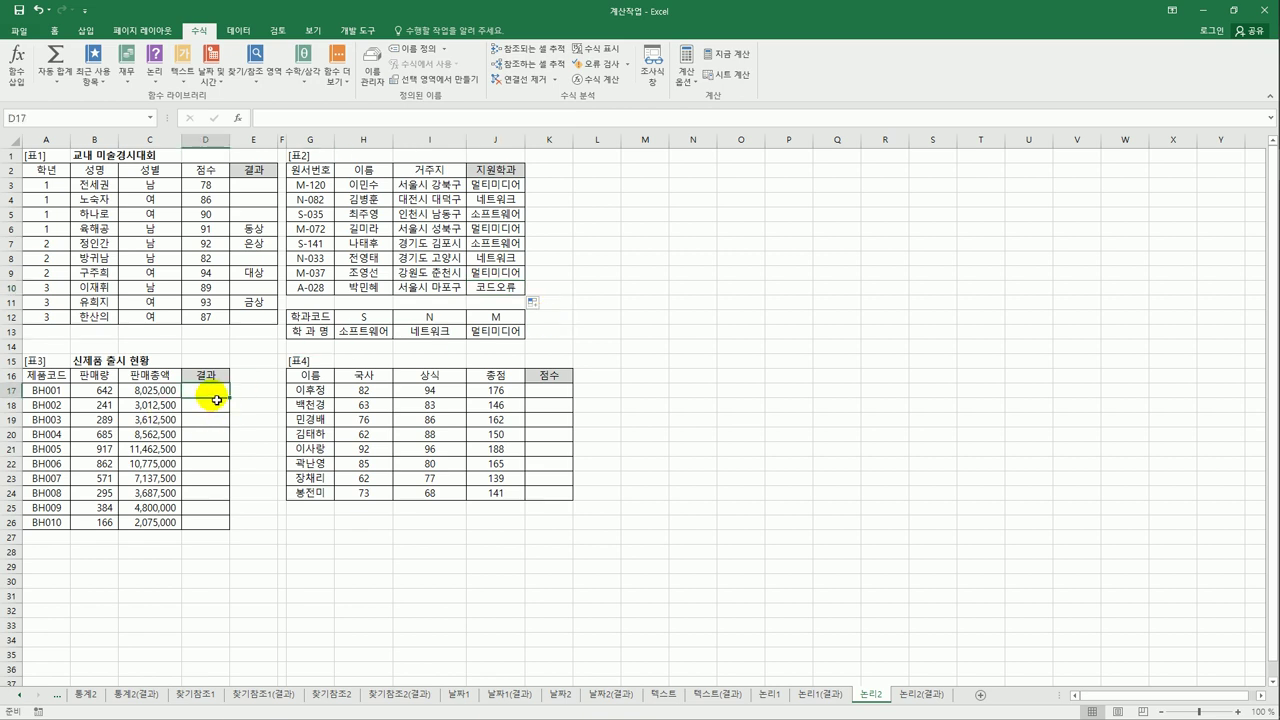
left_click_drag(160, 390, 153, 519)
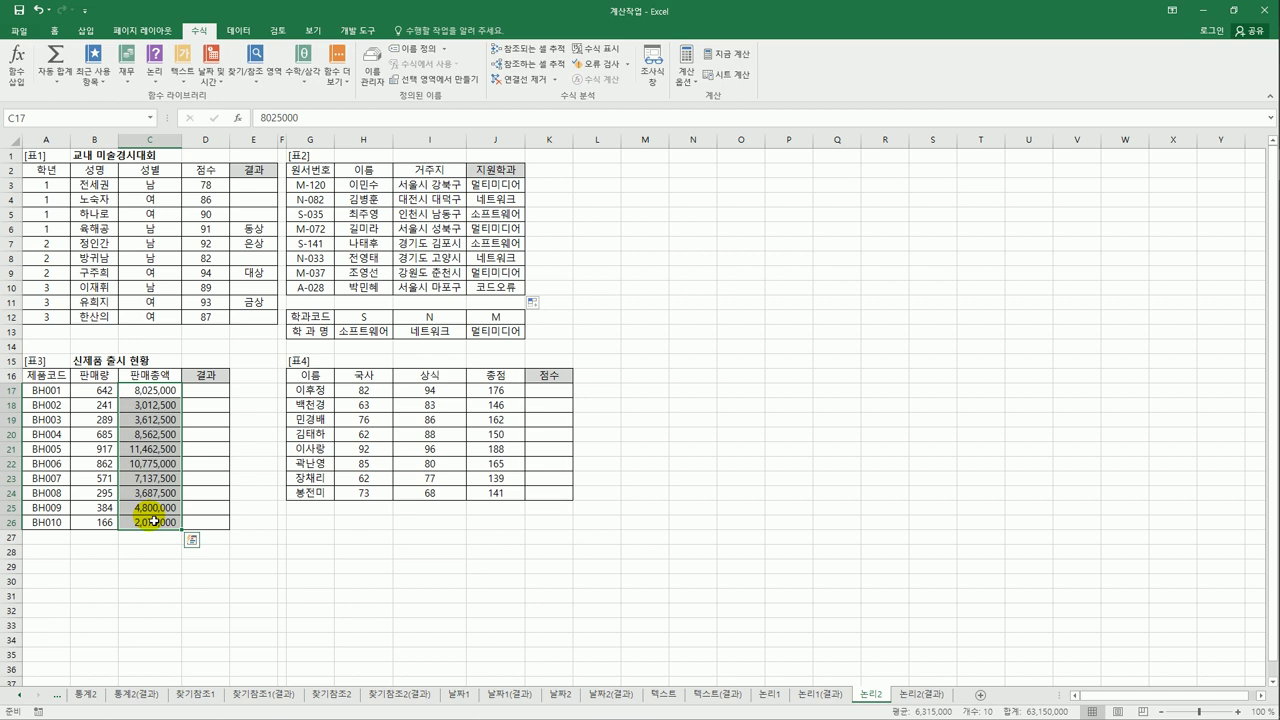
left_click(200, 392)
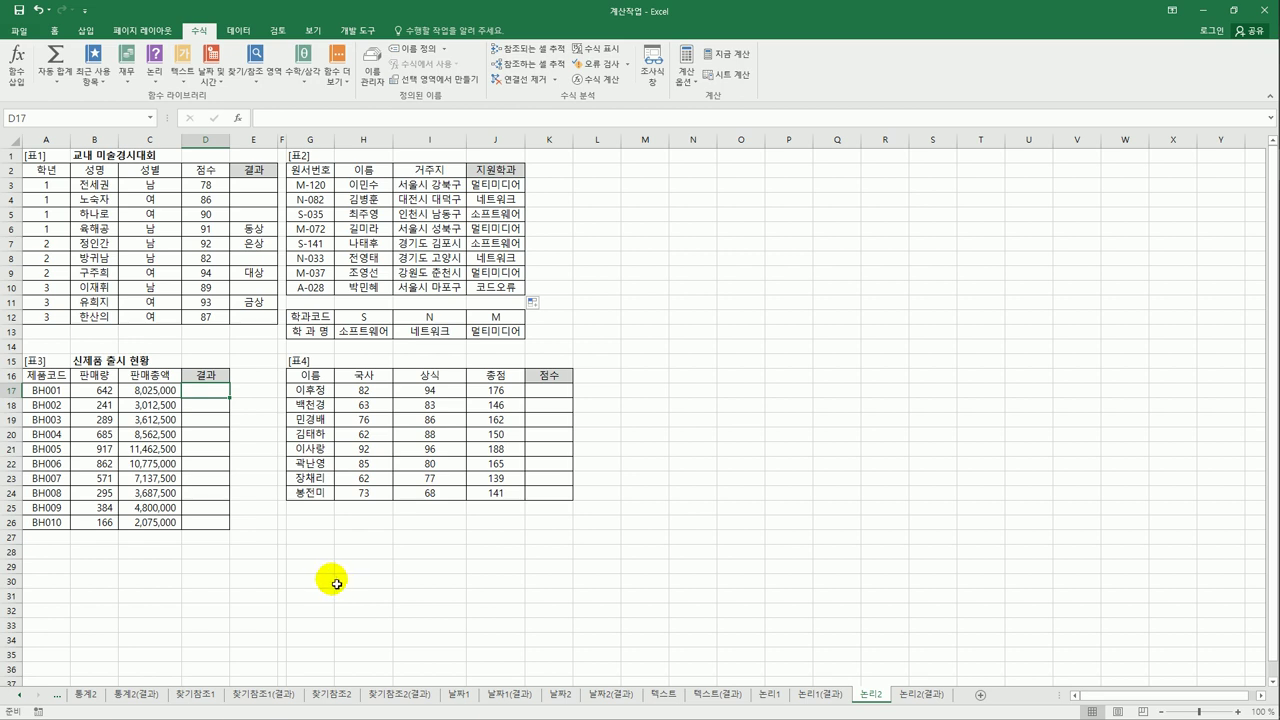
type("=")
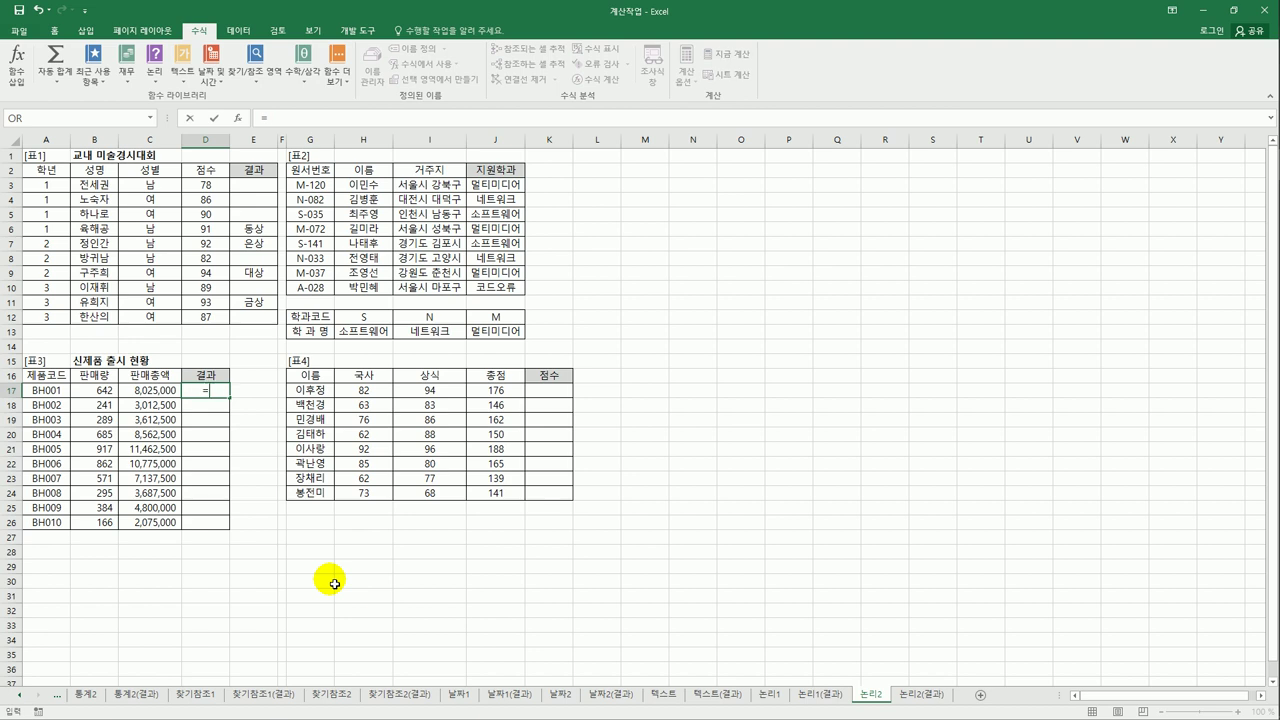
type("l")
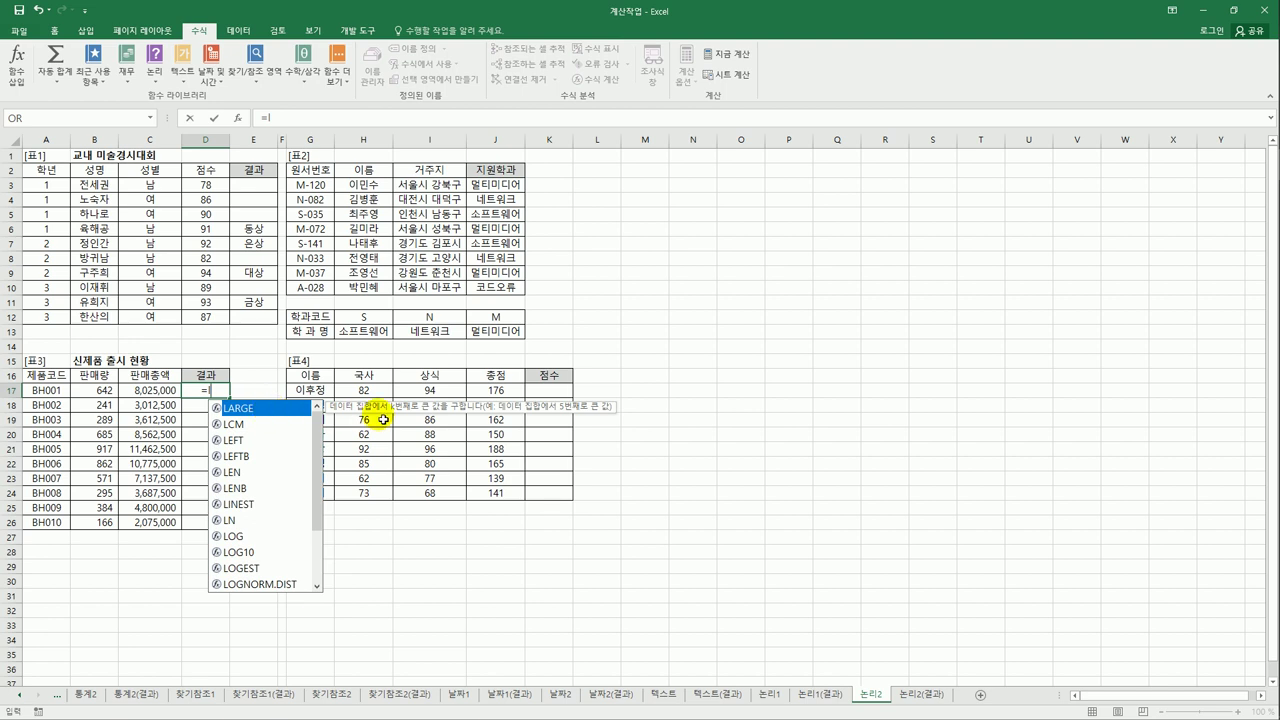
double_click(285, 416)
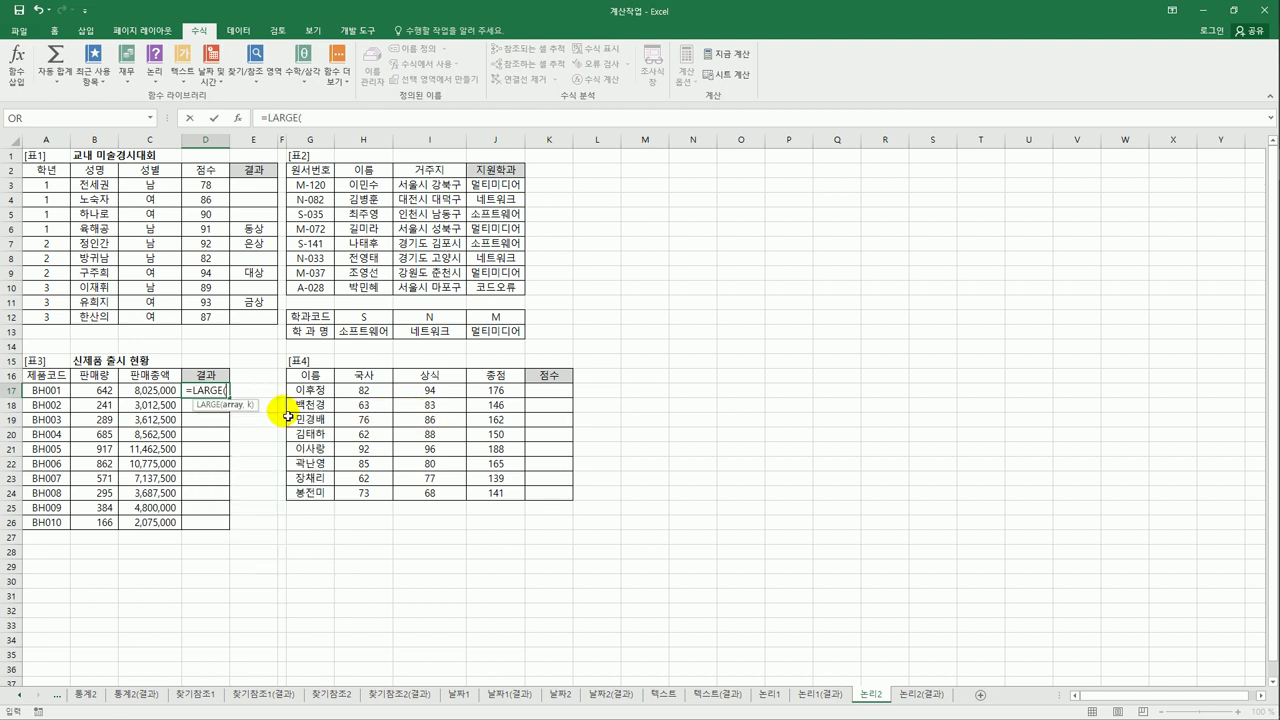
left_click_drag(152, 390, 177, 524)
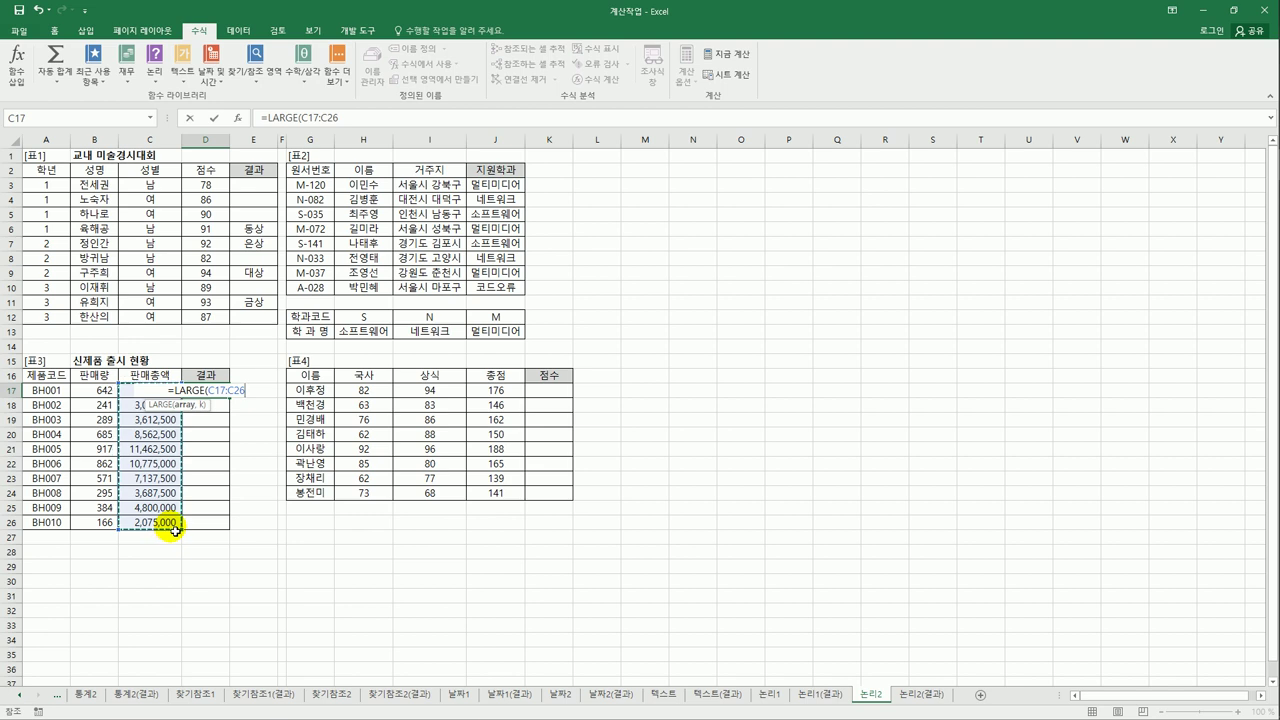
key("F4")
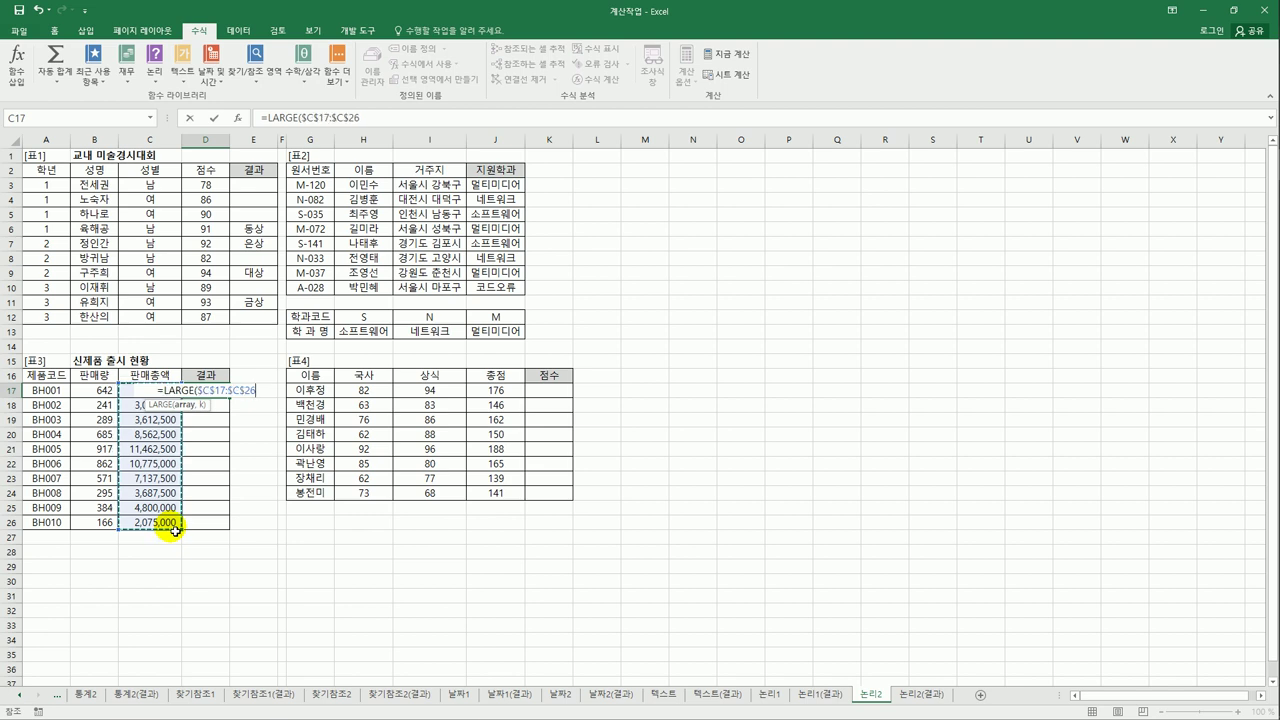
type(",5")
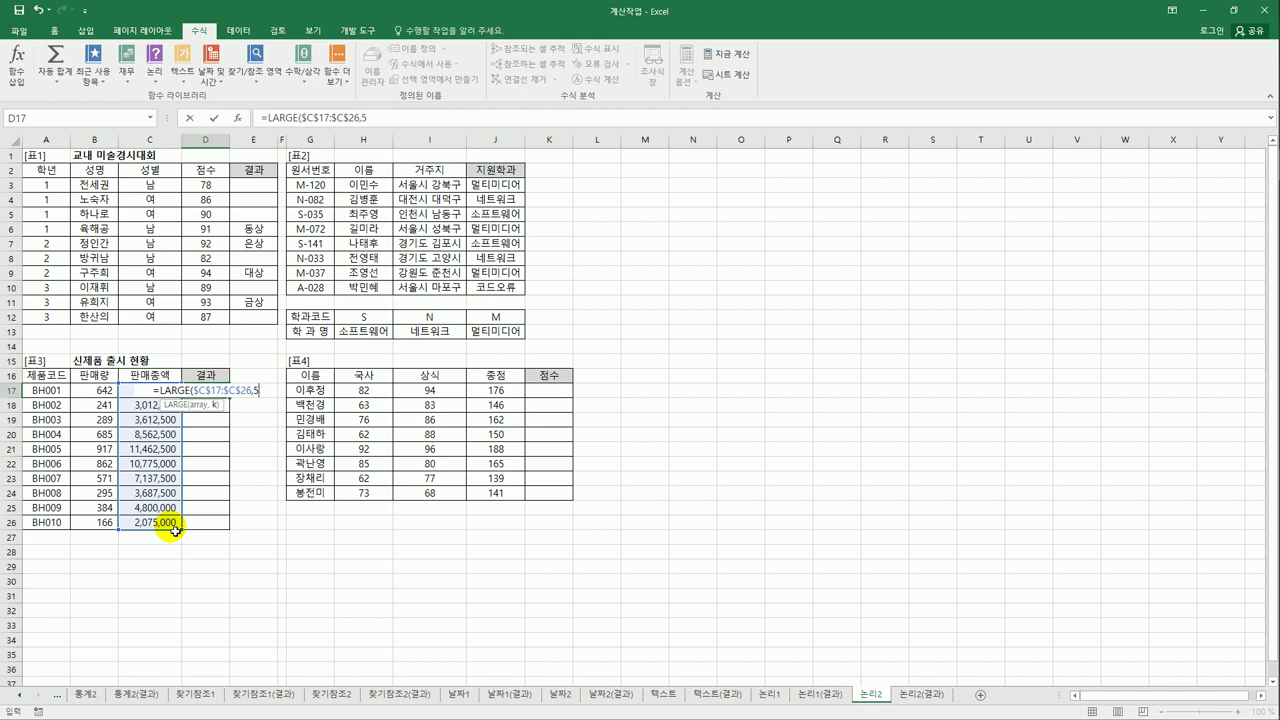
type(")")
key("ctrl+Return")
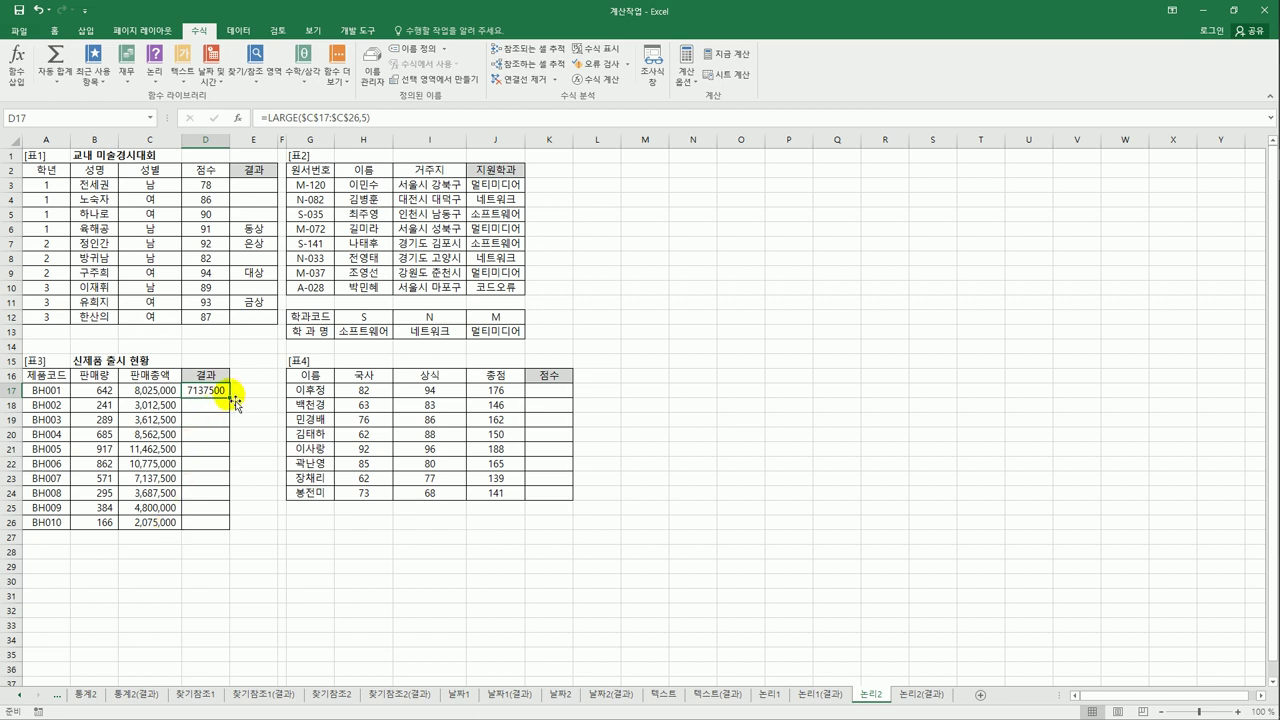
Step: Fill D17's LARGE formula down through D26 and clear the copies again, keeping only D17
left_click_drag(234, 404, 226, 528)
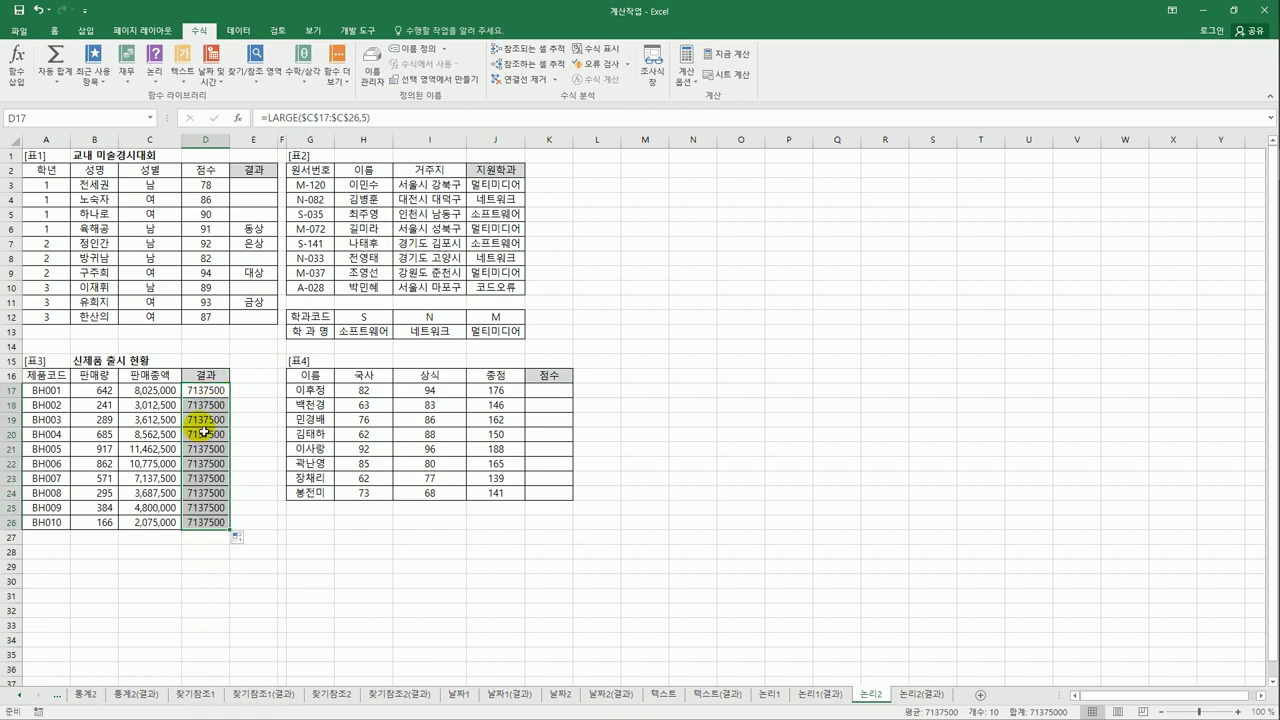
left_click_drag(234, 533, 231, 404)
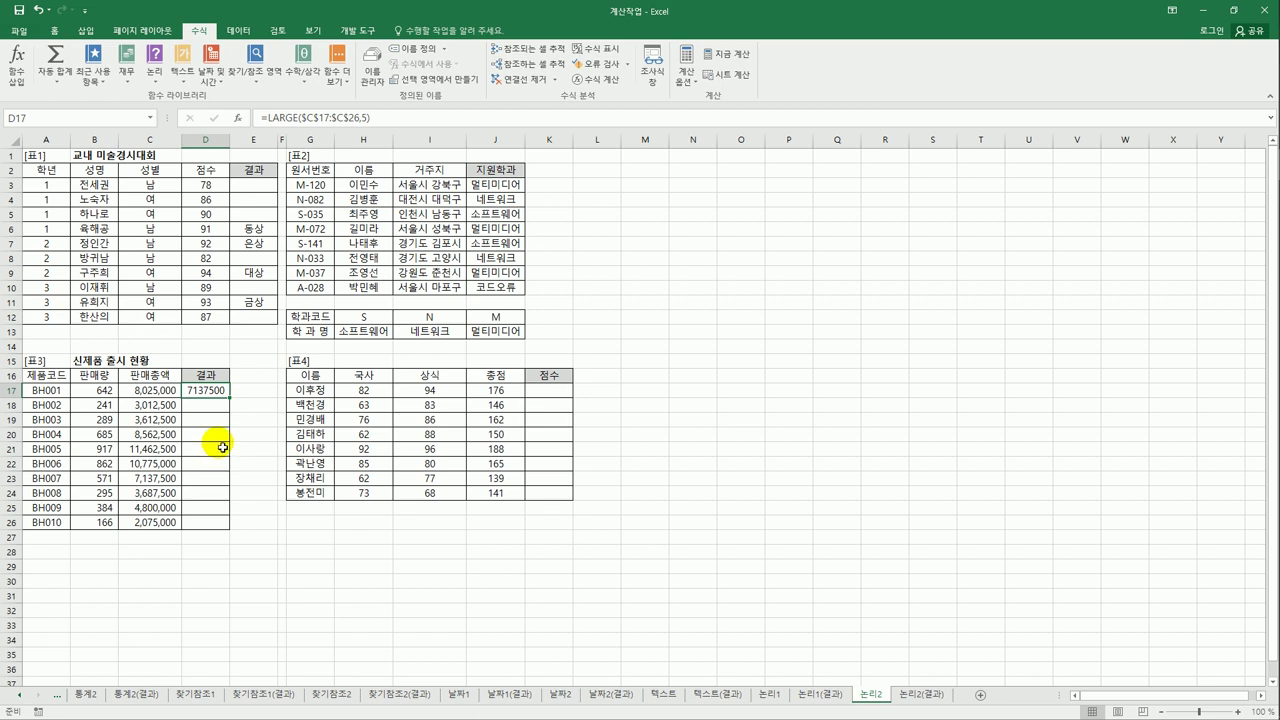
Step: Wrap D17's LARGE formula in an IF whose condition is C17>=LARGE($C$17:$C$26,5)
left_click(265, 118)
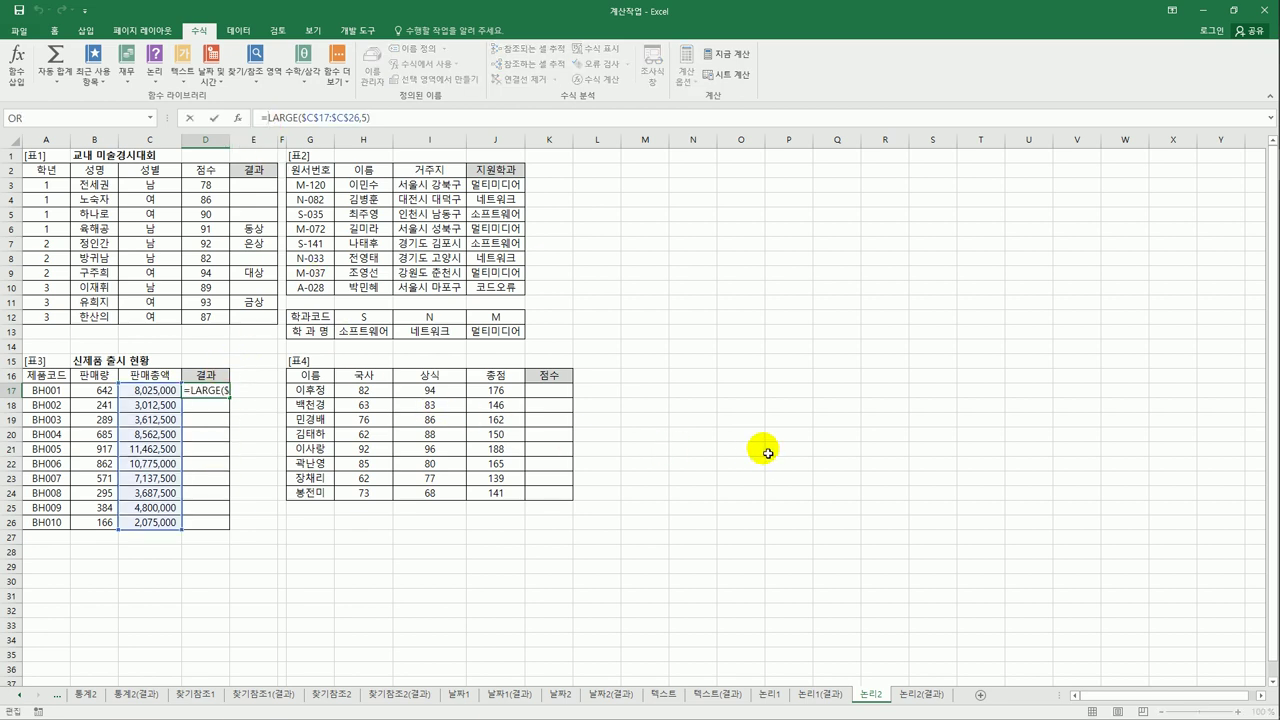
type("IF(")
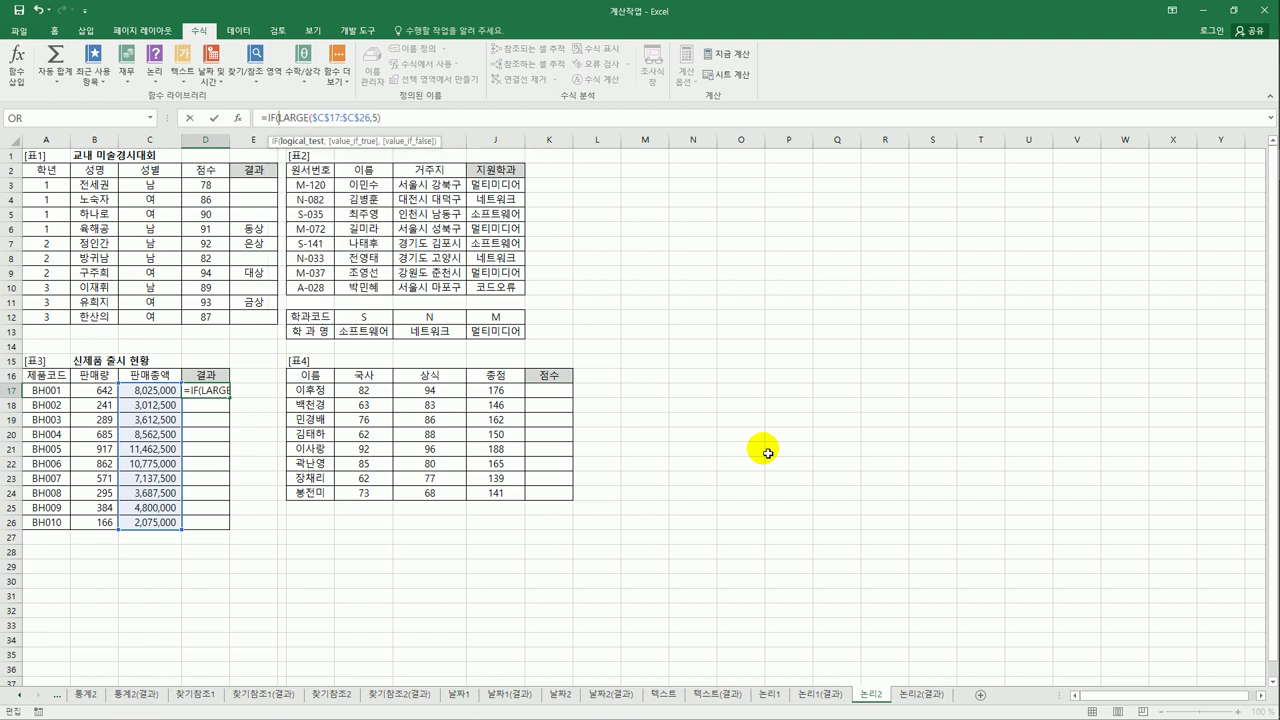
left_click(141, 391)
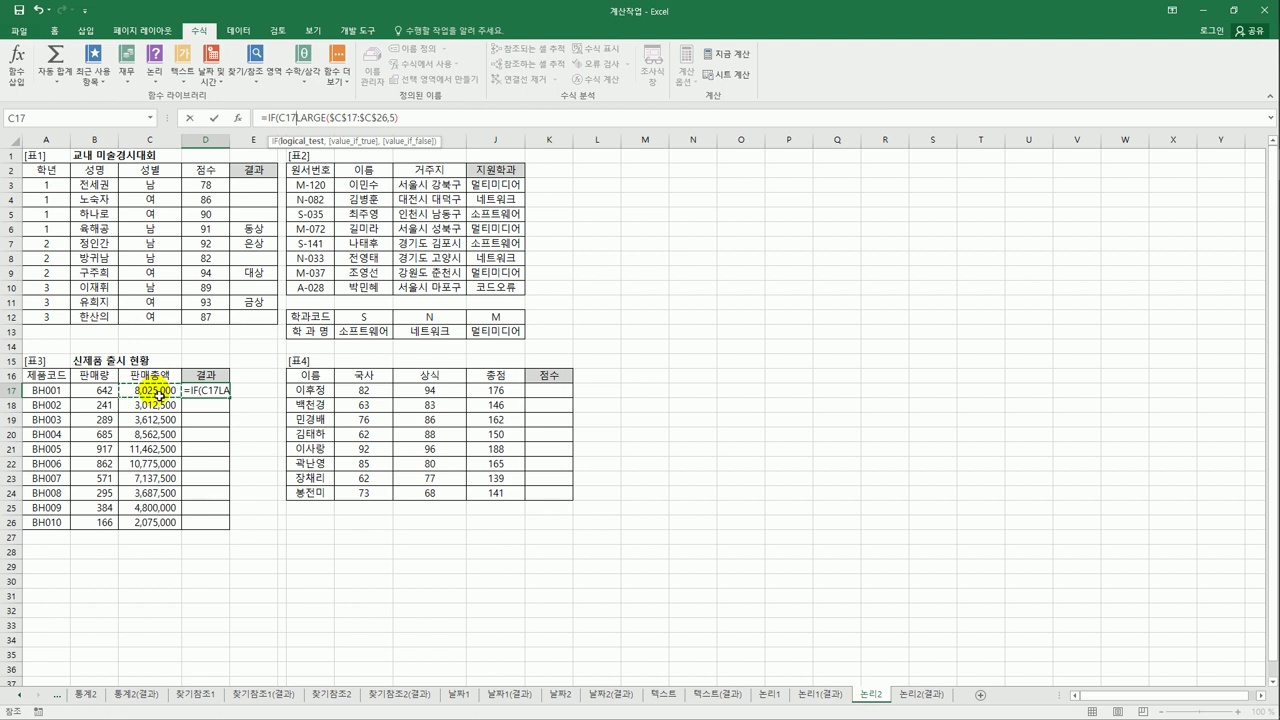
type(">")
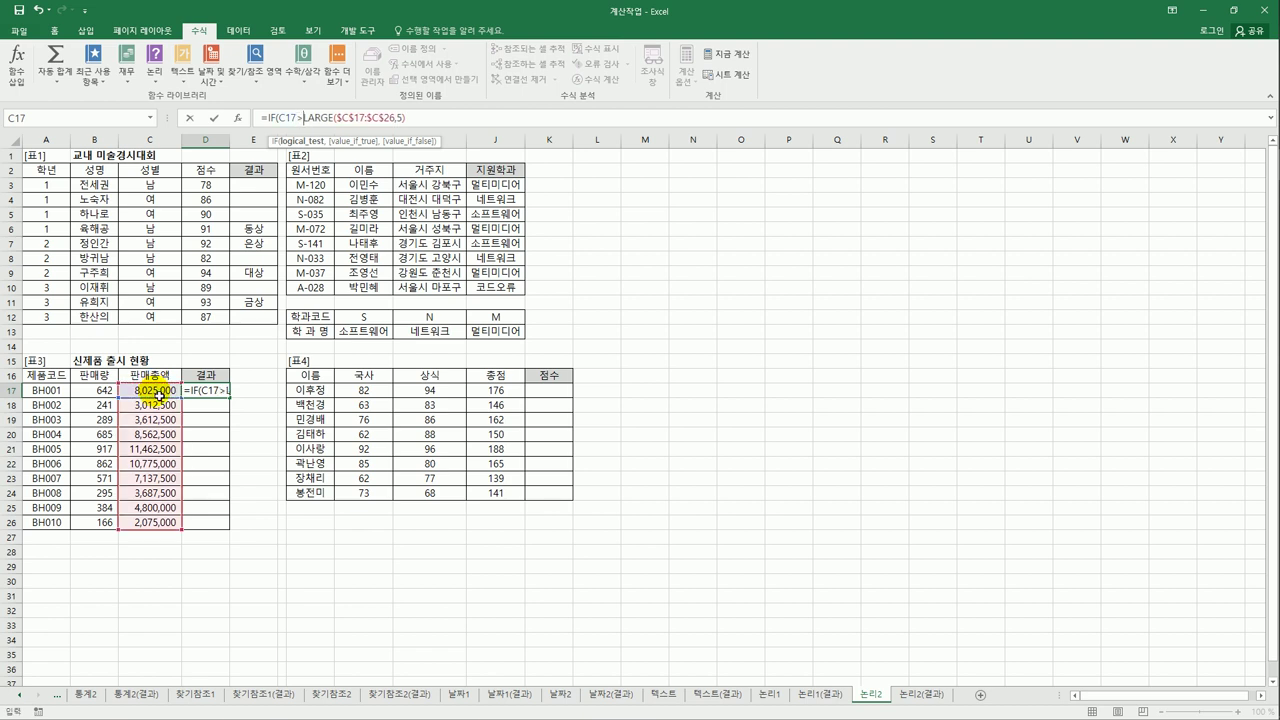
type("=")
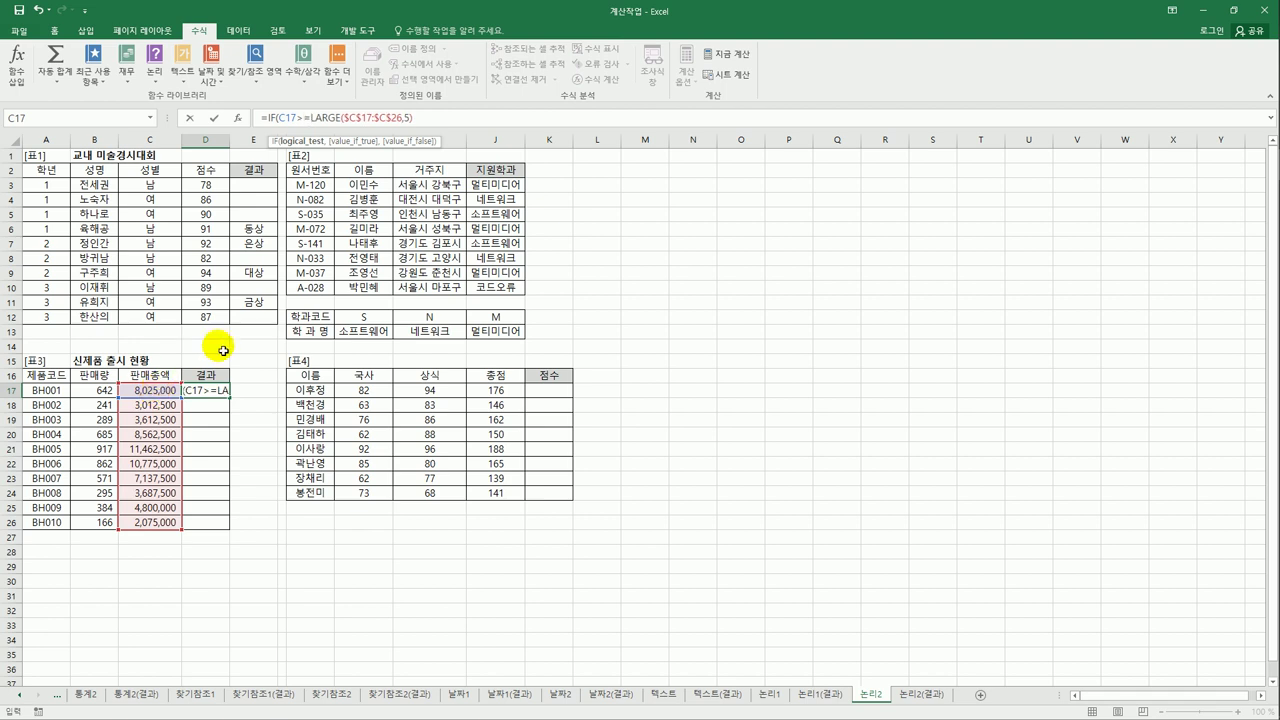
Step: Complete D17's IF formula with "재생산" as the true value and "생산중단" as the false value
left_click(422, 127)
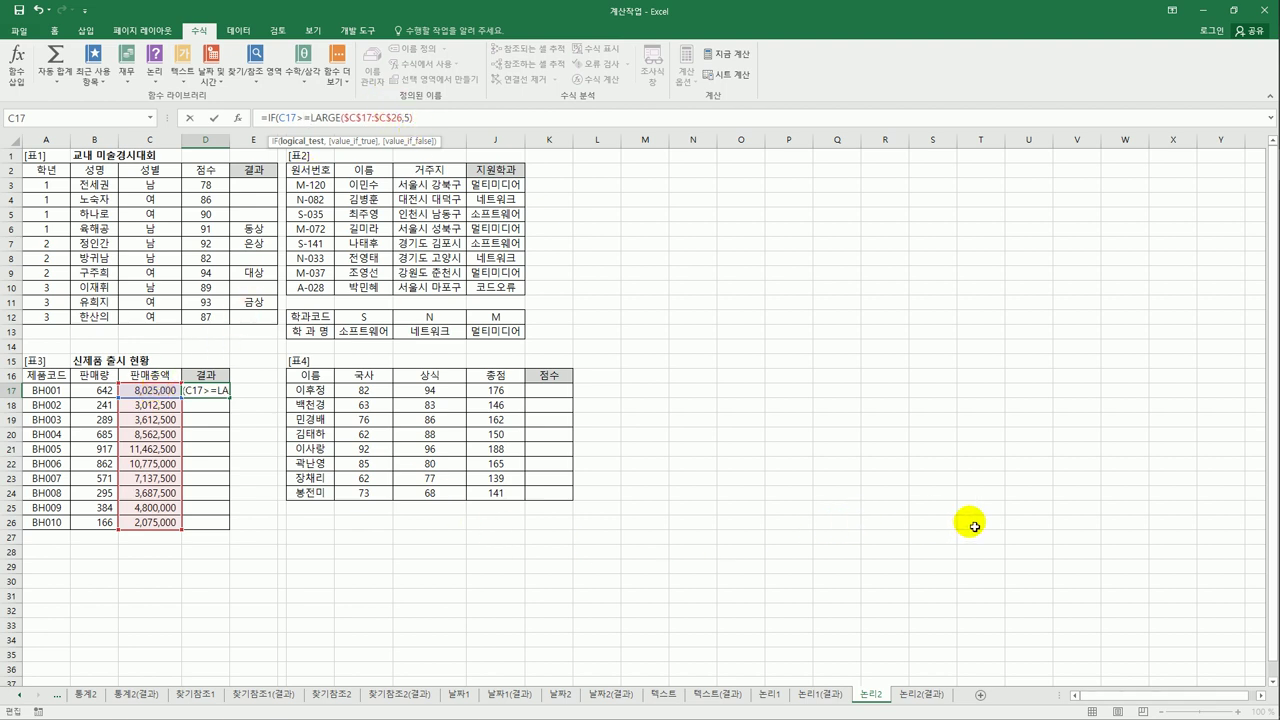
type(",")
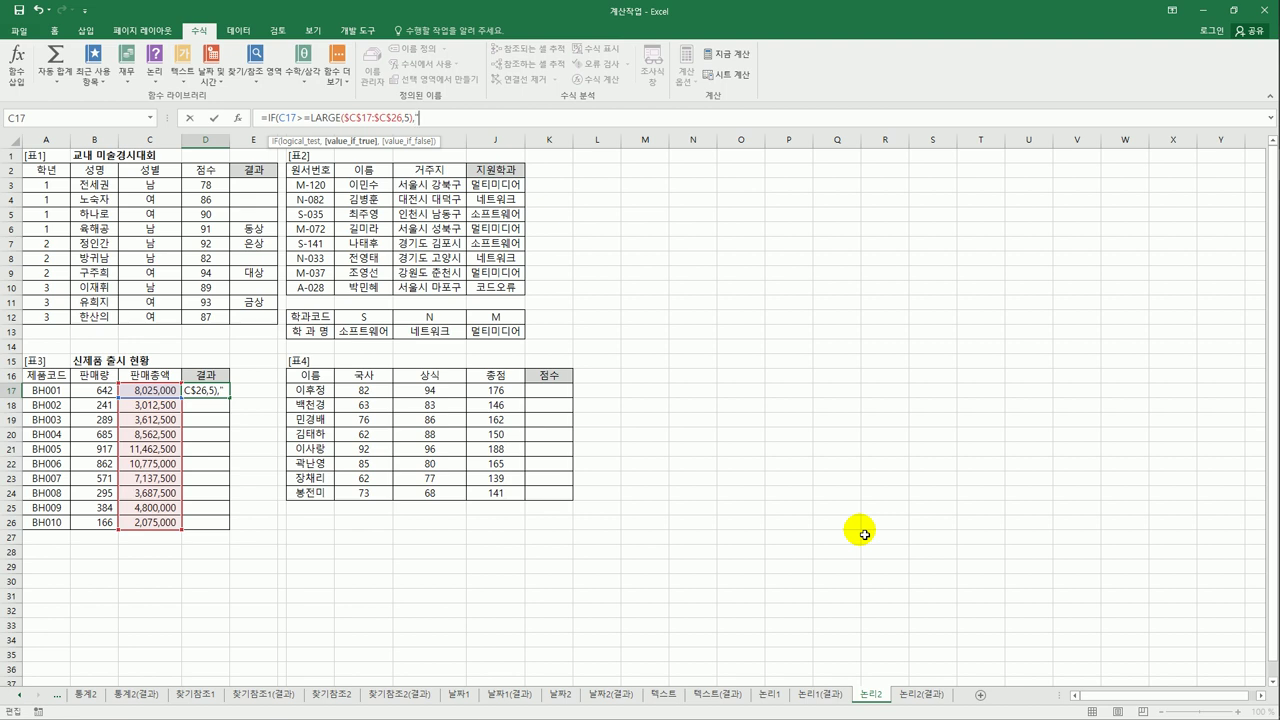
type("\"wo")
key("BackSpace")
key("BackSpace")
type("재생산\",")
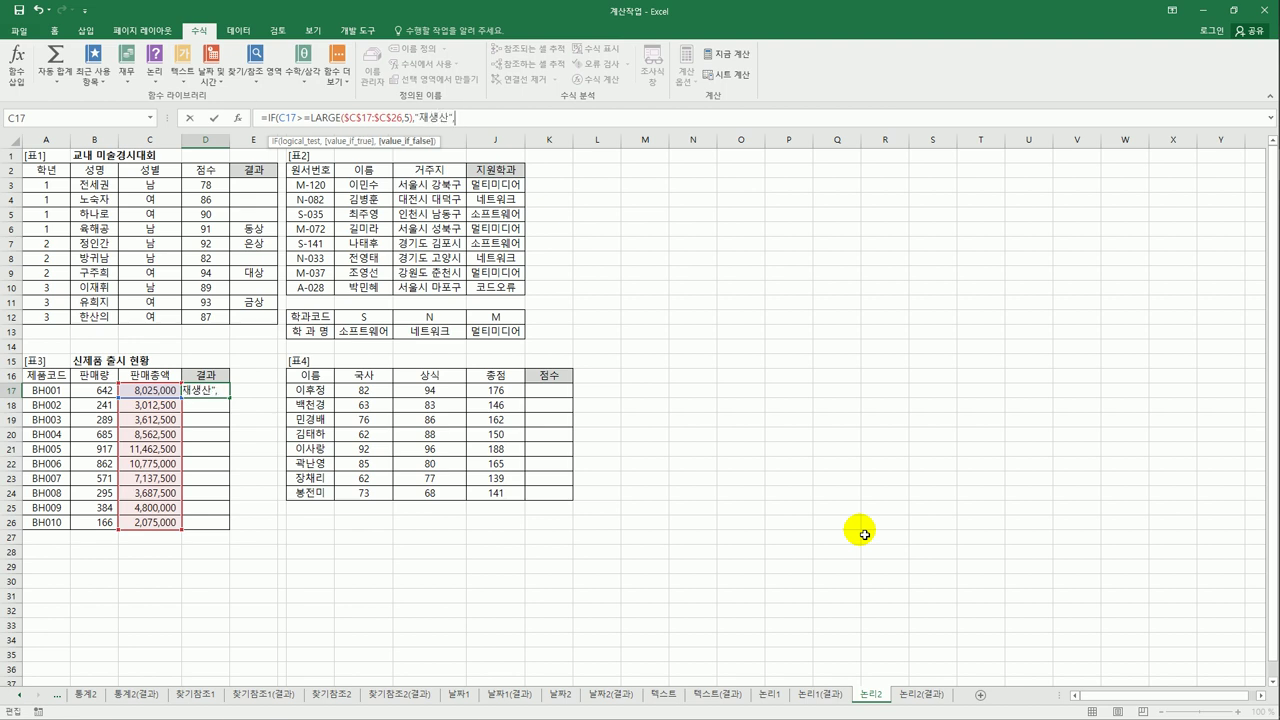
type("\"생산중다")
type("\")")
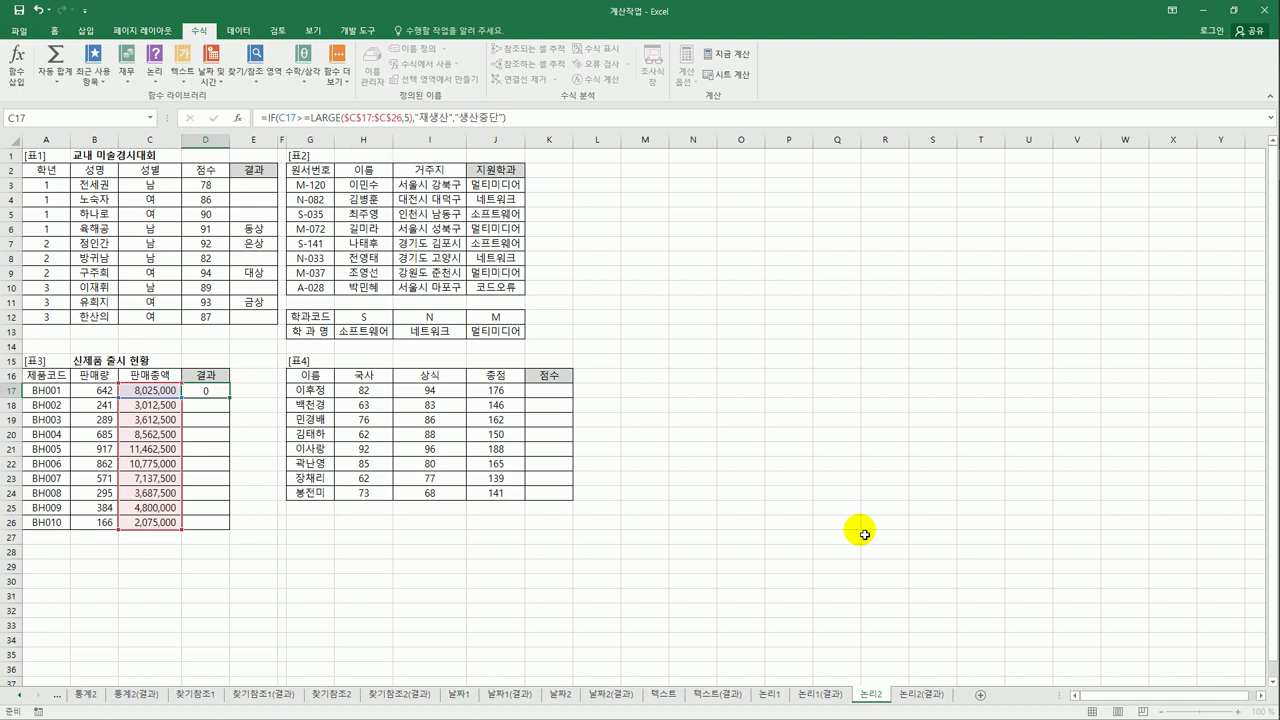
key("Return")
key("Up")
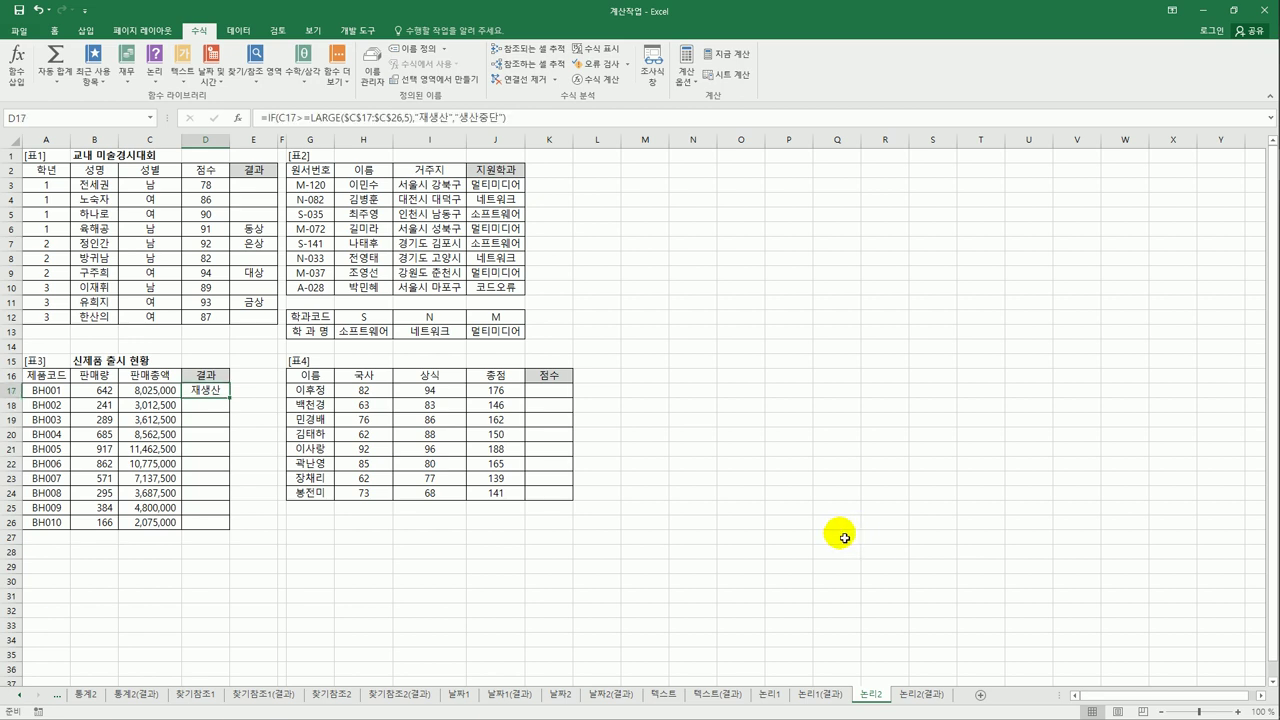
Step: Fill the 결과 formula in D17 of [표3] down through D26
left_click_drag(239, 407, 241, 534)
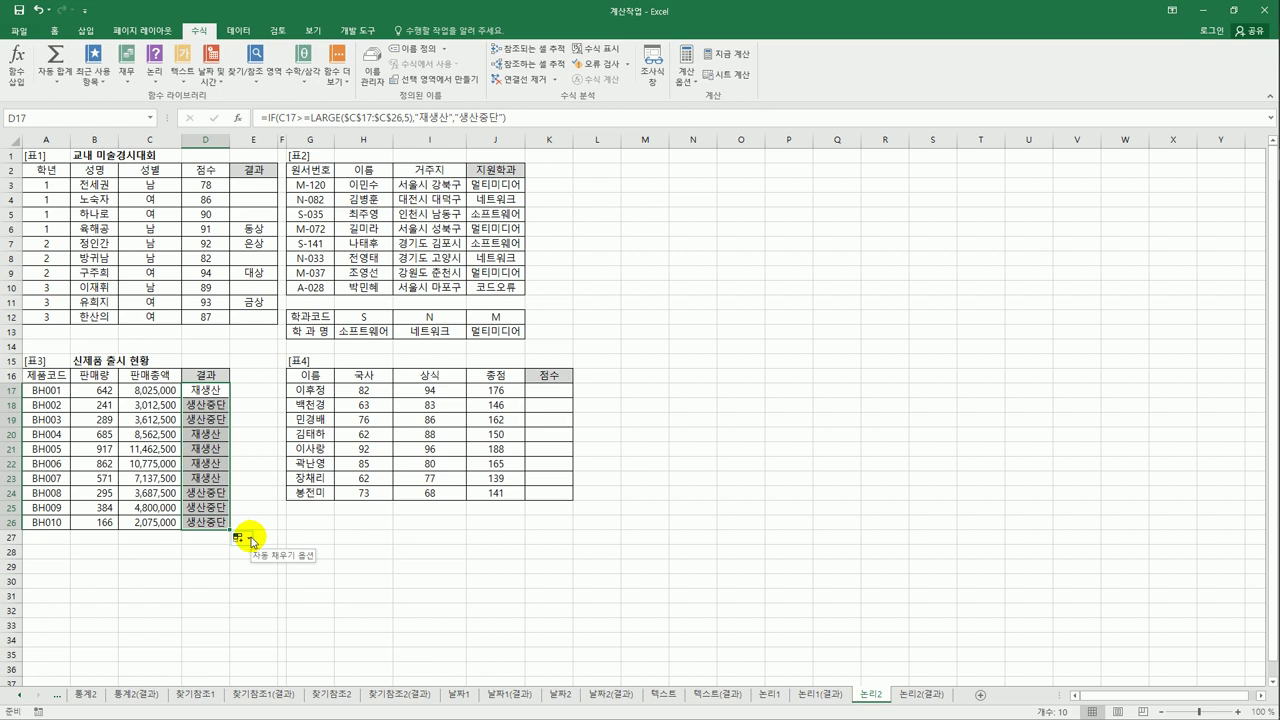
Step: Enter =MAX($J$17:$J$24) in K17, the first 점수 cell of [표4], using absolute references to the 총점 range
left_click(564, 397)
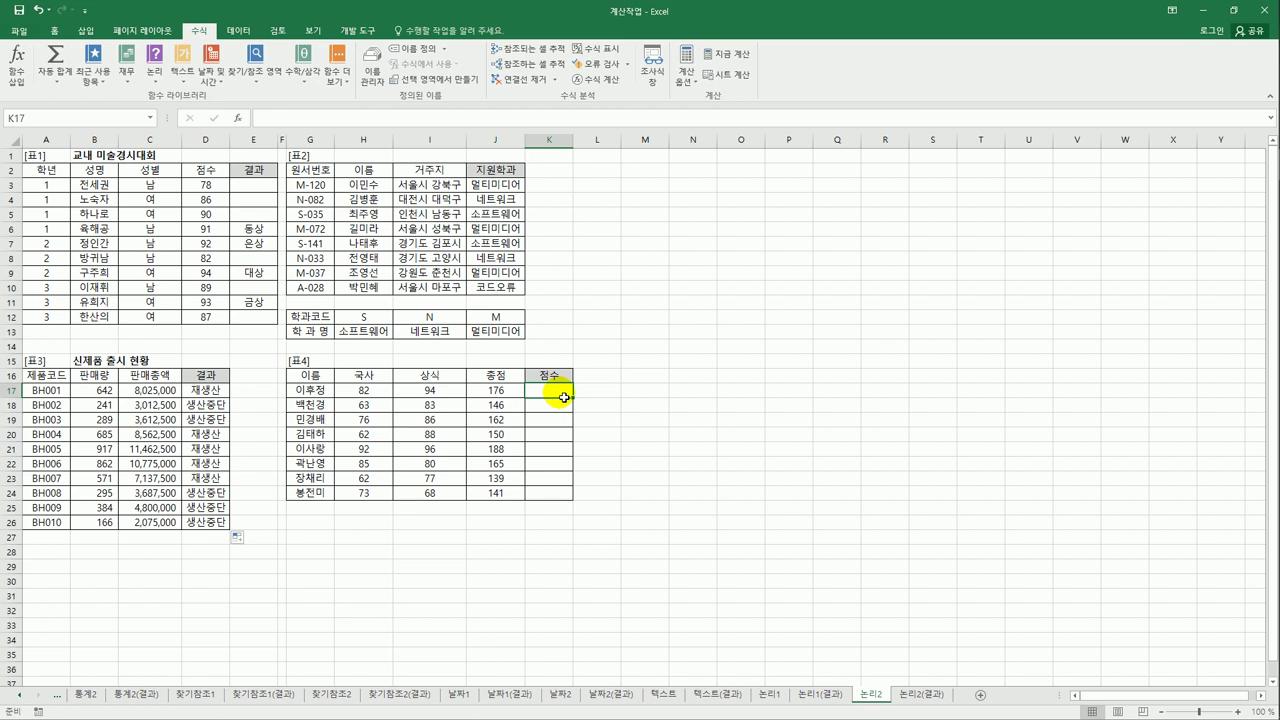
left_click_drag(497, 391, 497, 493)
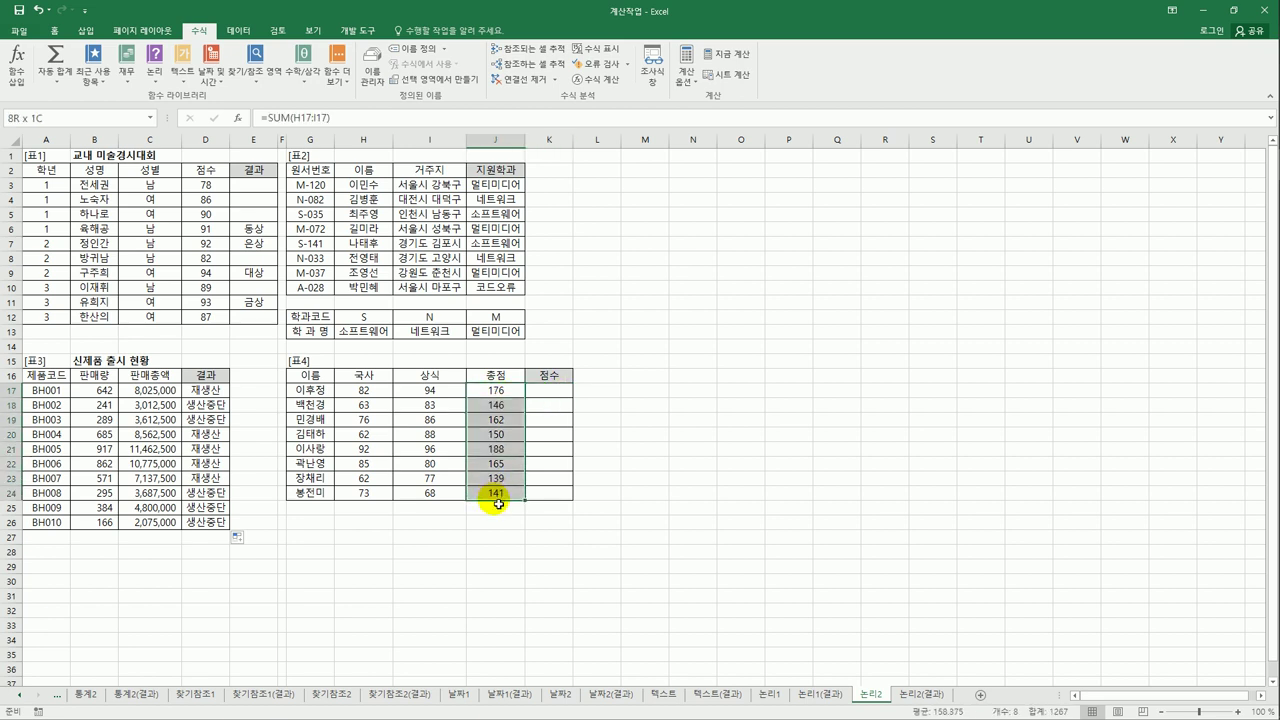
left_click(548, 393)
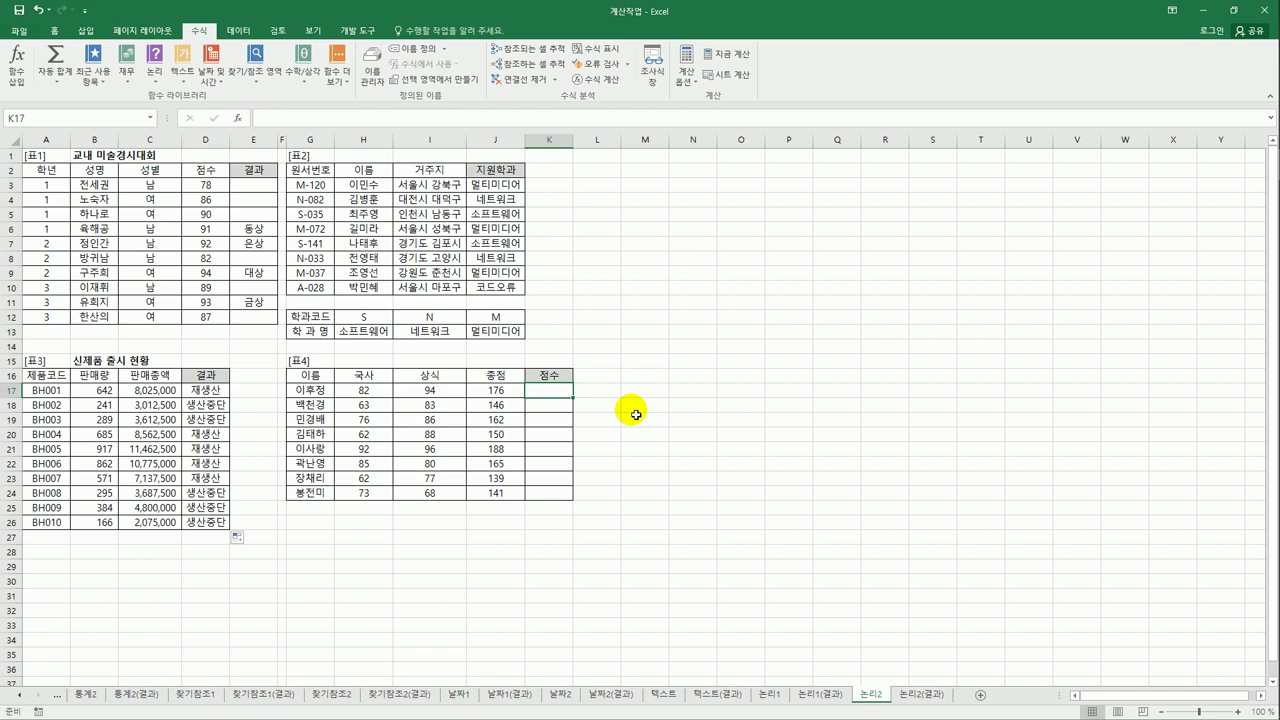
type("=")
key("BackSpace")
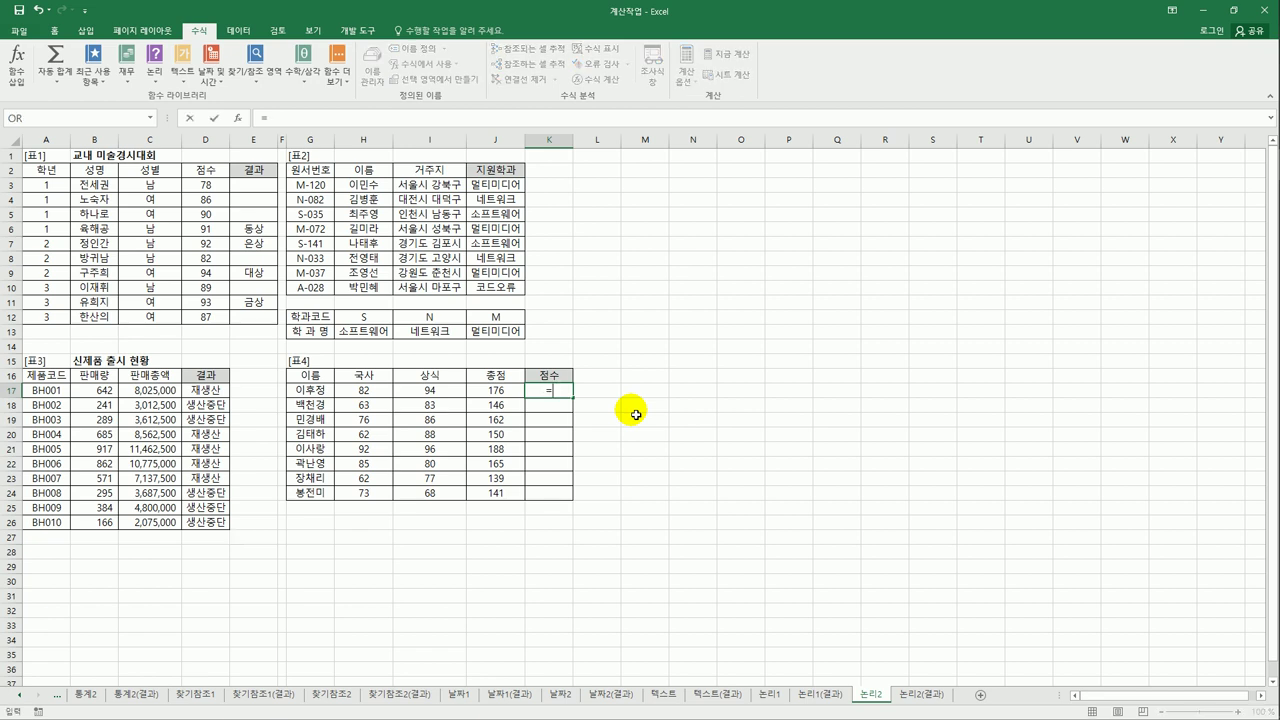
type("max")
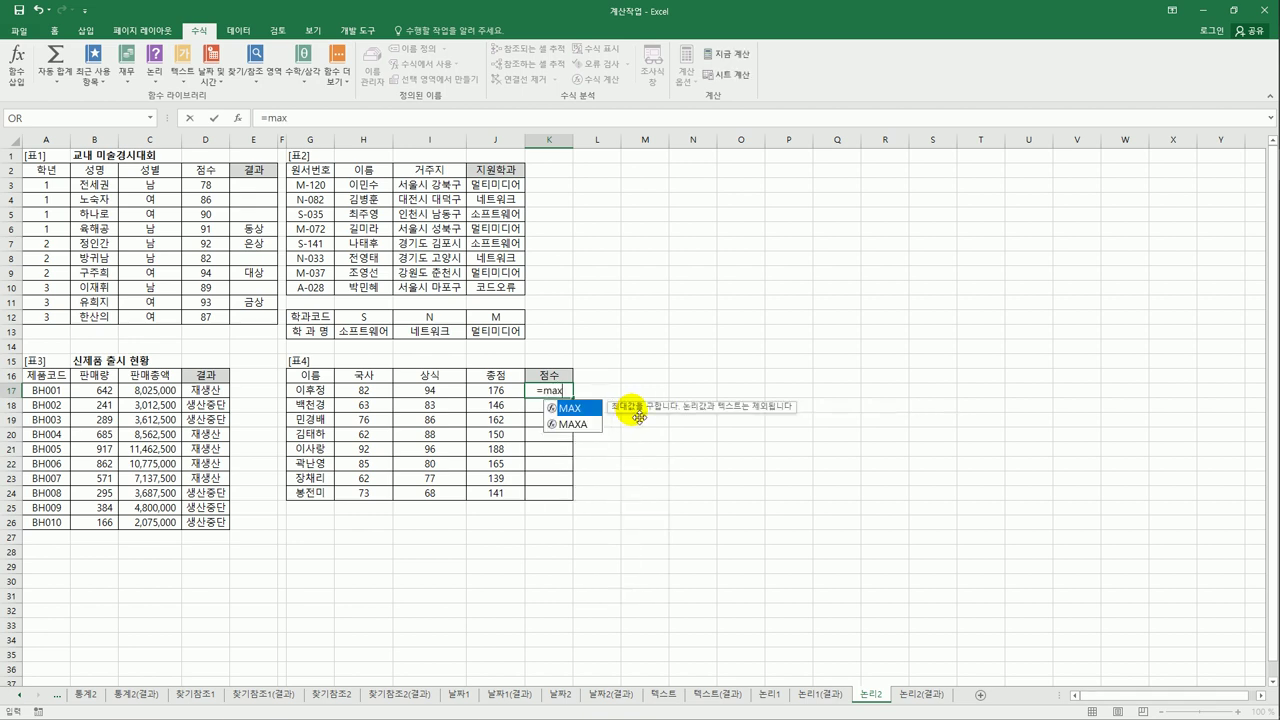
double_click(578, 409)
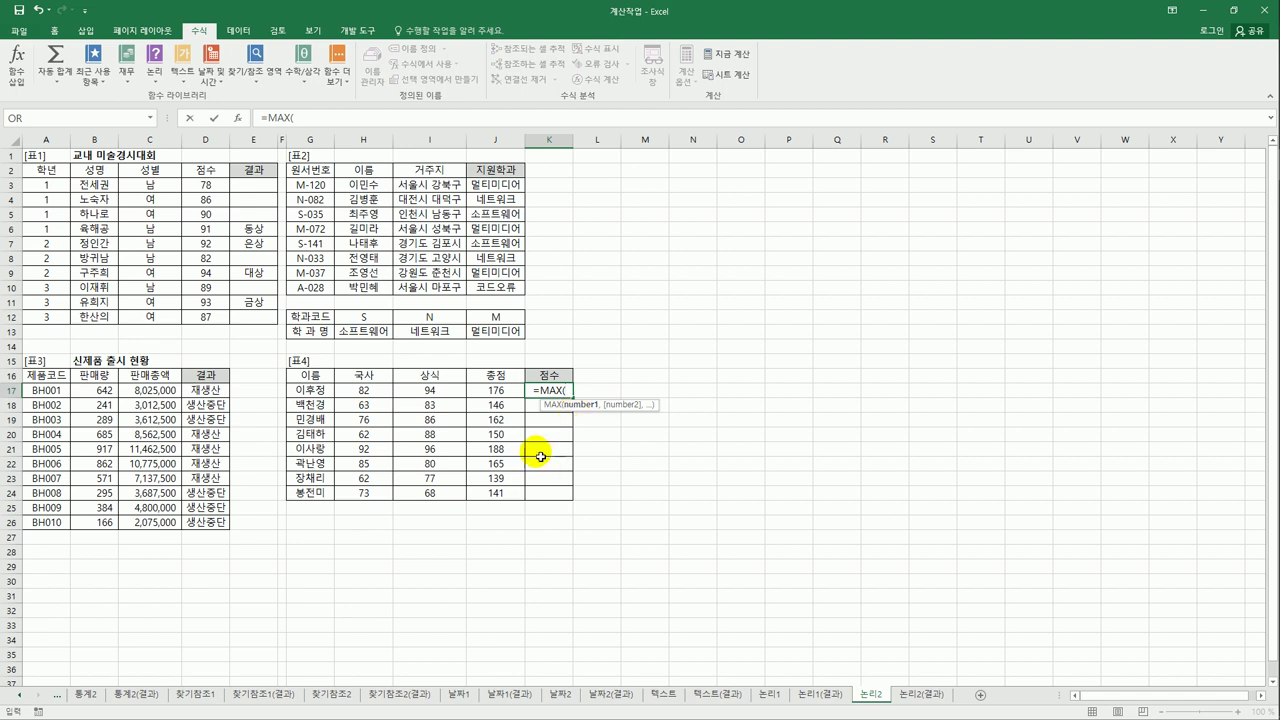
left_click_drag(497, 391, 506, 495)
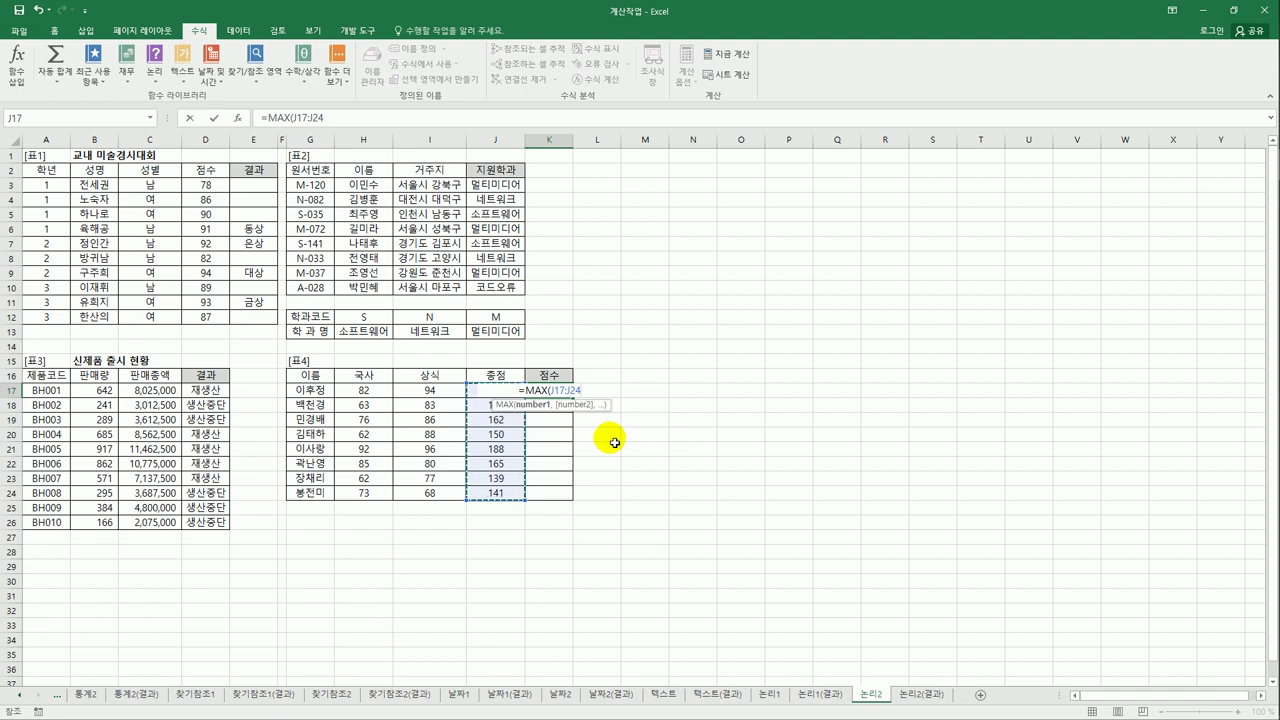
key("F4")
type(")")
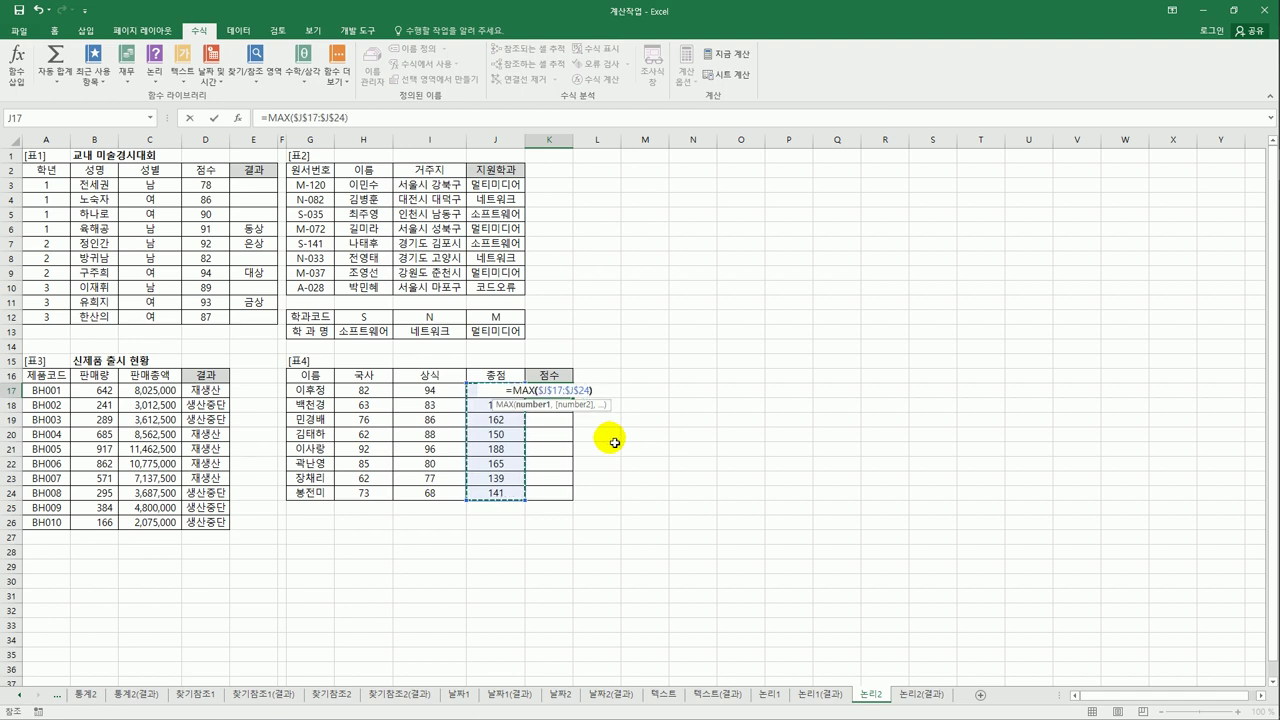
key("Return")
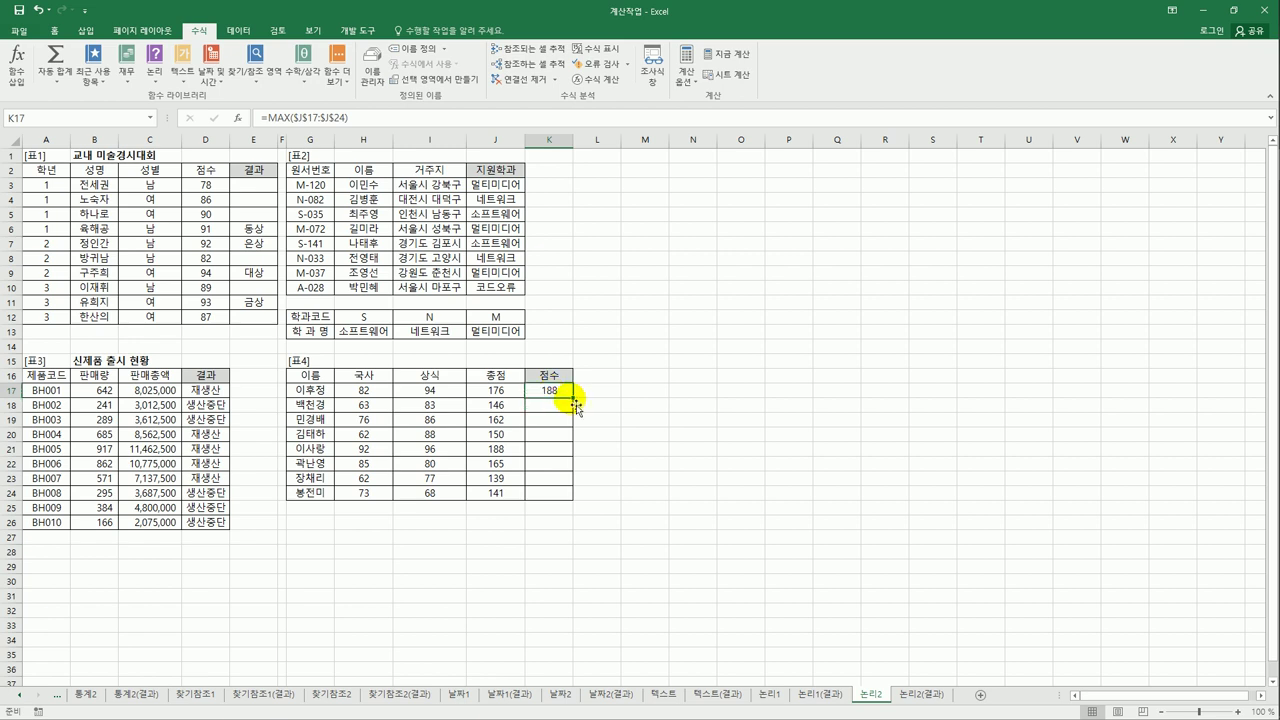
mouse_move(579, 404)
left_mouse_down()
mouse_move(569, 509)
mouse_move(572, 400)
left_mouse_up()
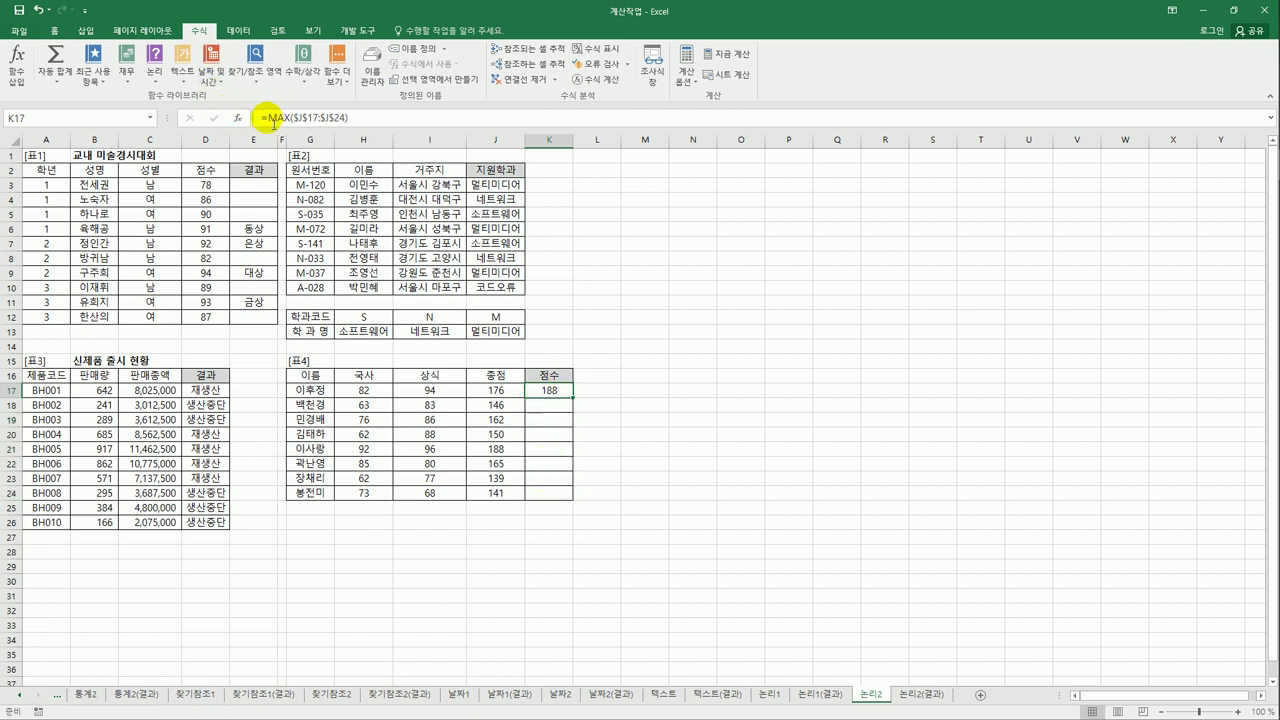
Step: Wrap K17's MAX formula in an IF that tests J17 for equality with it and returns "최고점수" when true
left_click(264, 118)
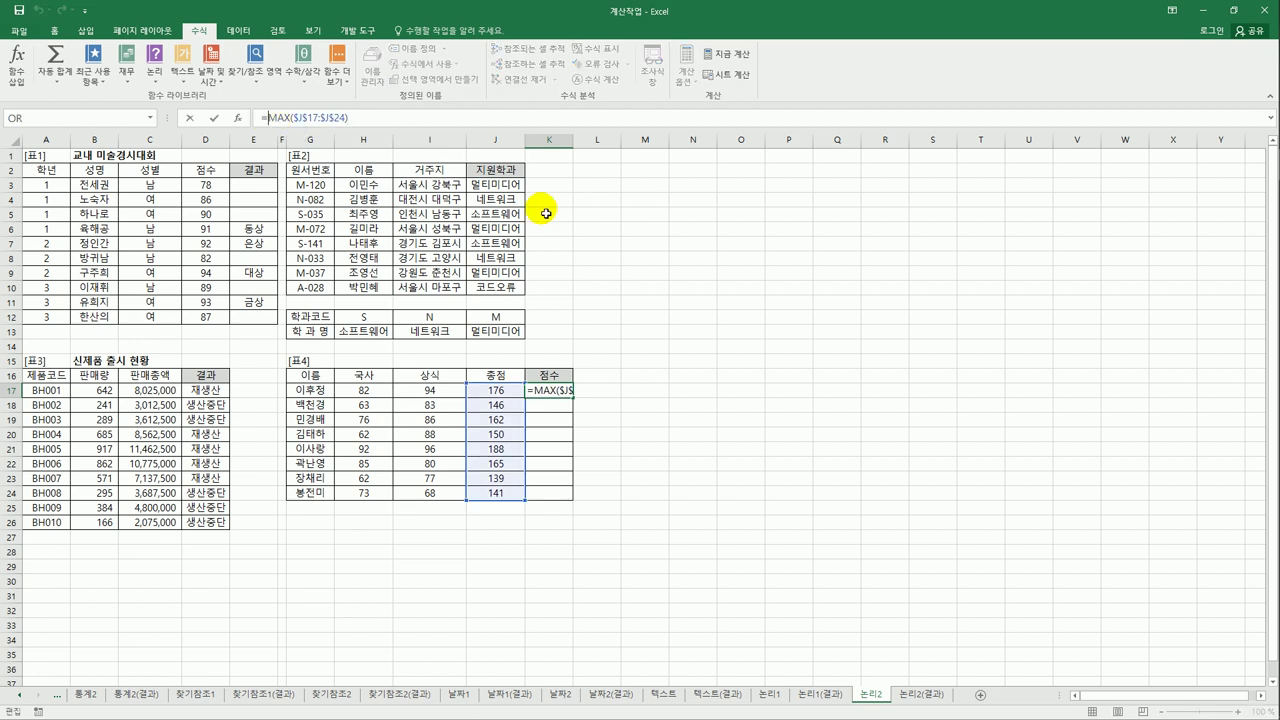
type("If")
key("Tab")
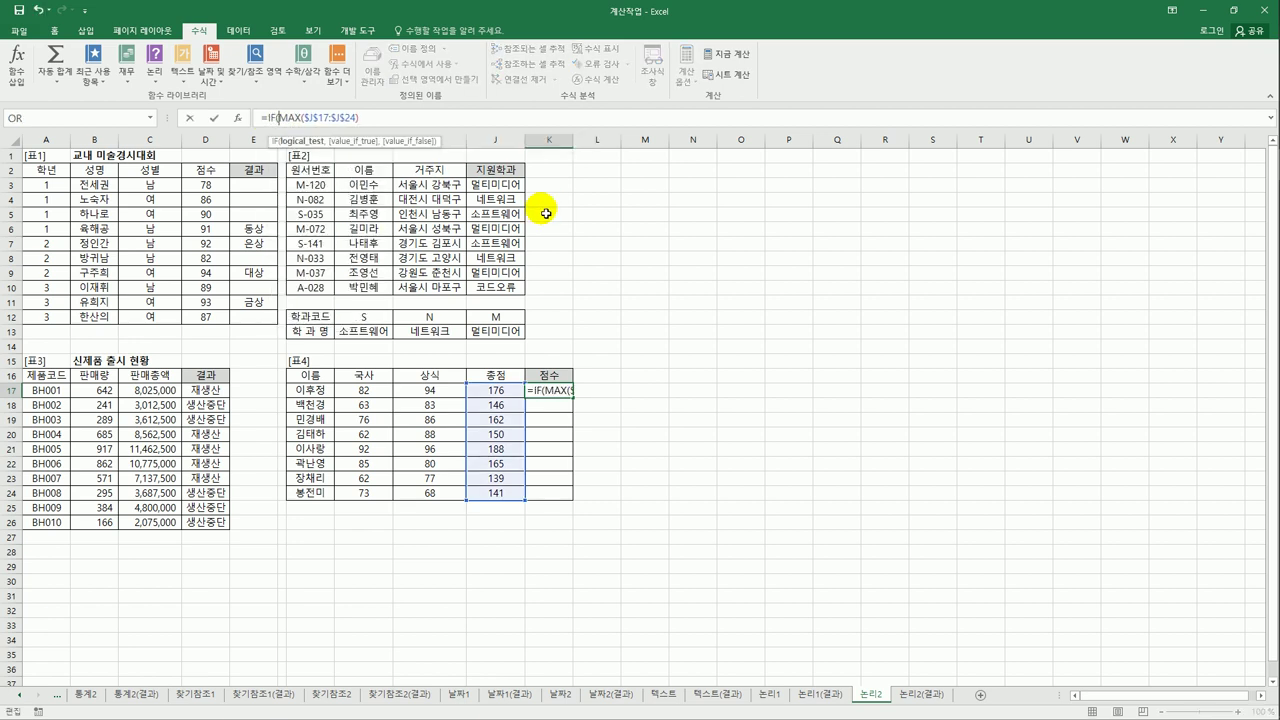
left_click(510, 391)
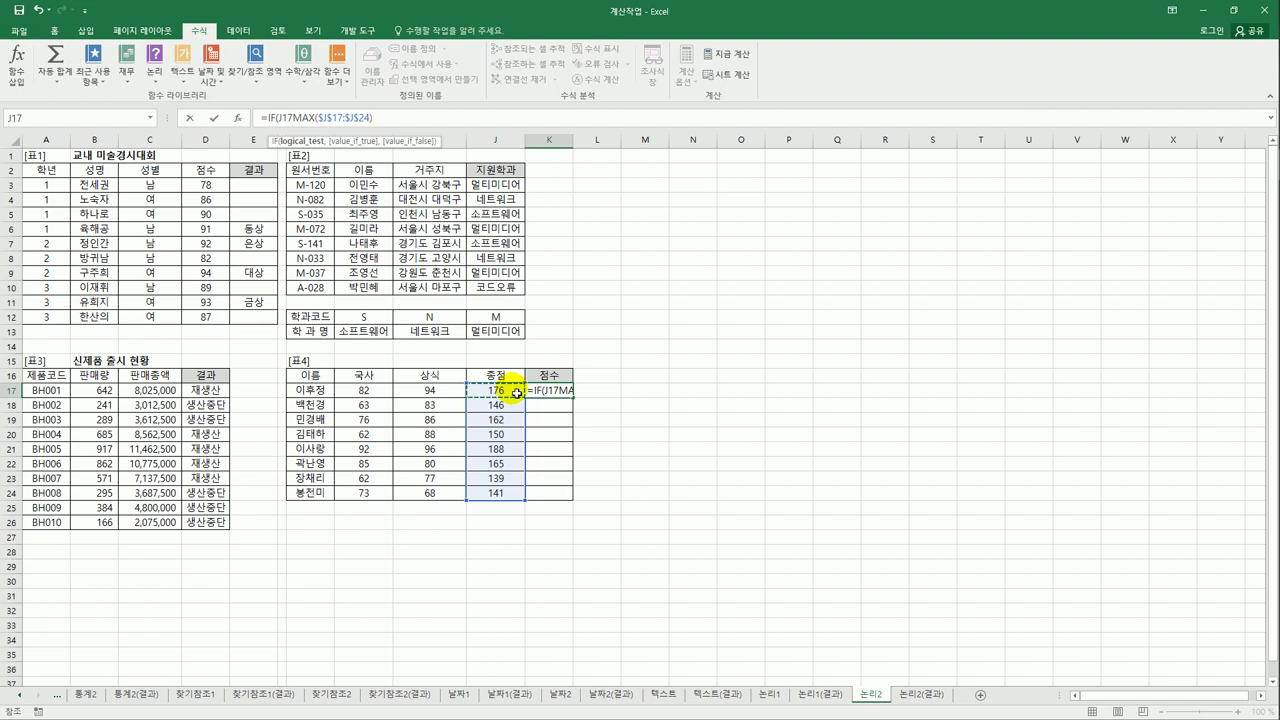
type("=")
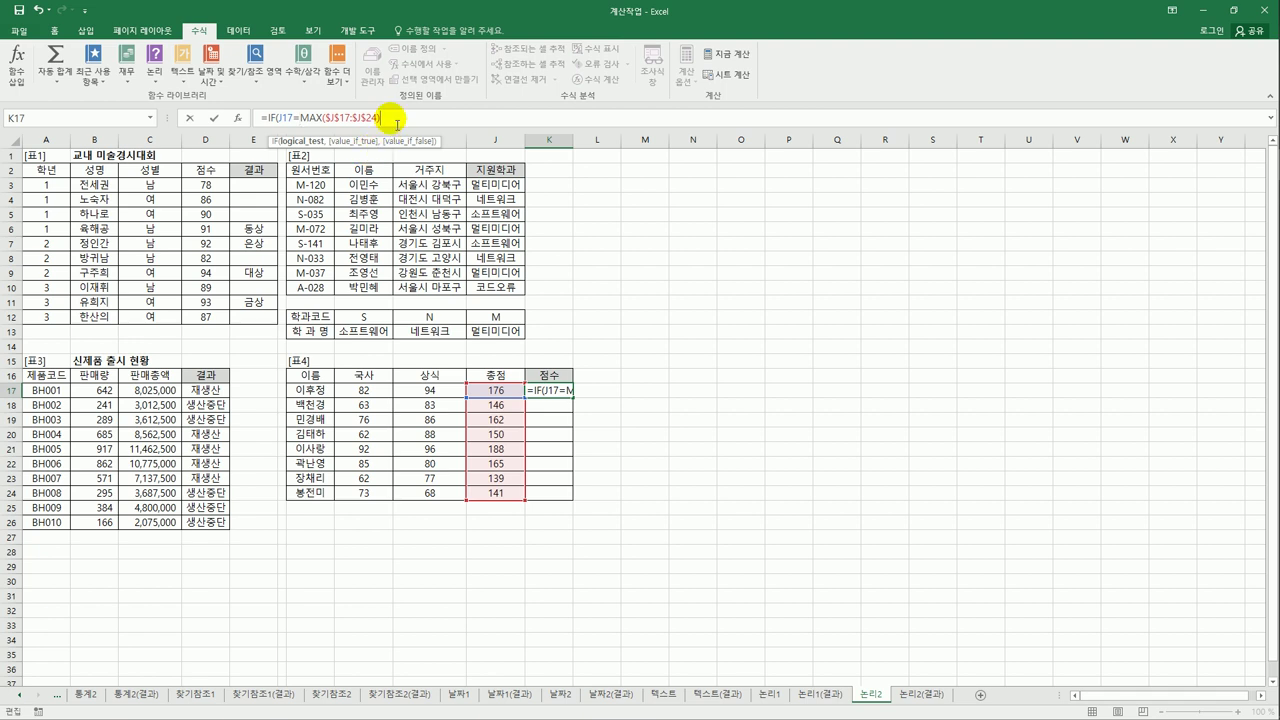
type(",\"")
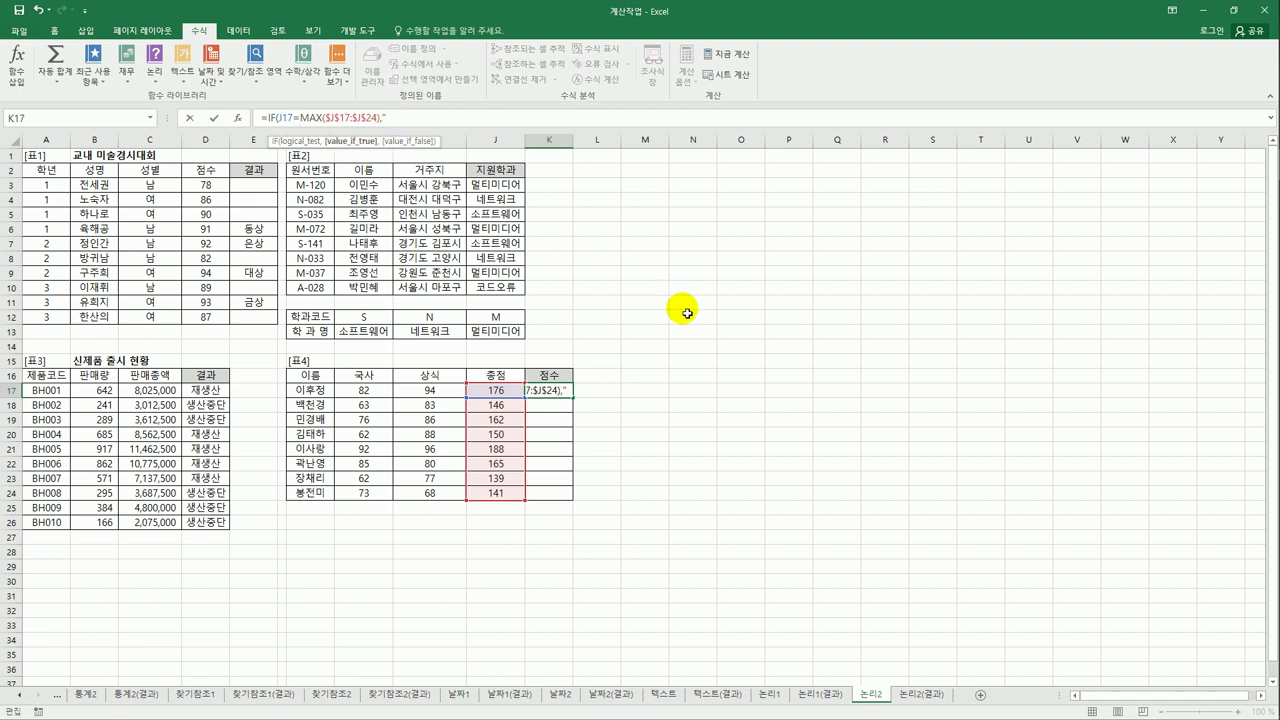
type("최고점수\",")
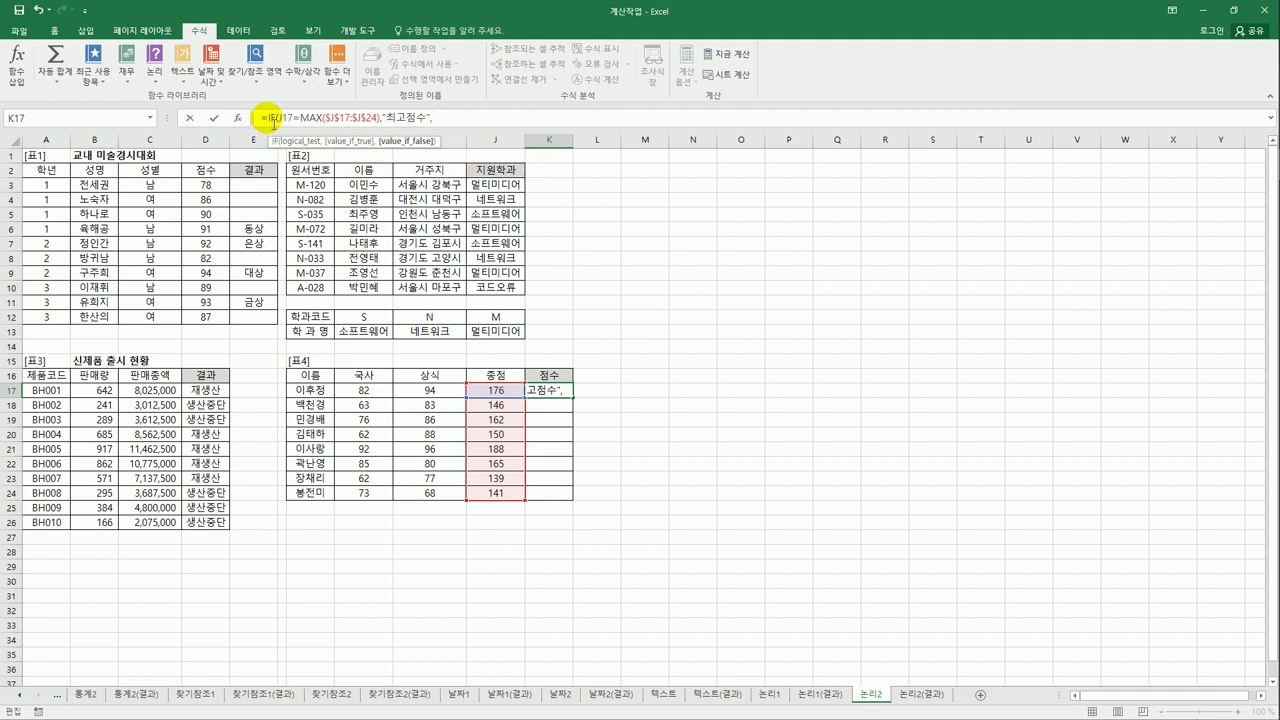
Step: Duplicate K17's IF expression as its own false argument and change the nested copy's MAX function to MIN
left_click_drag(274, 122, 451, 127)
key("ctrl+c")
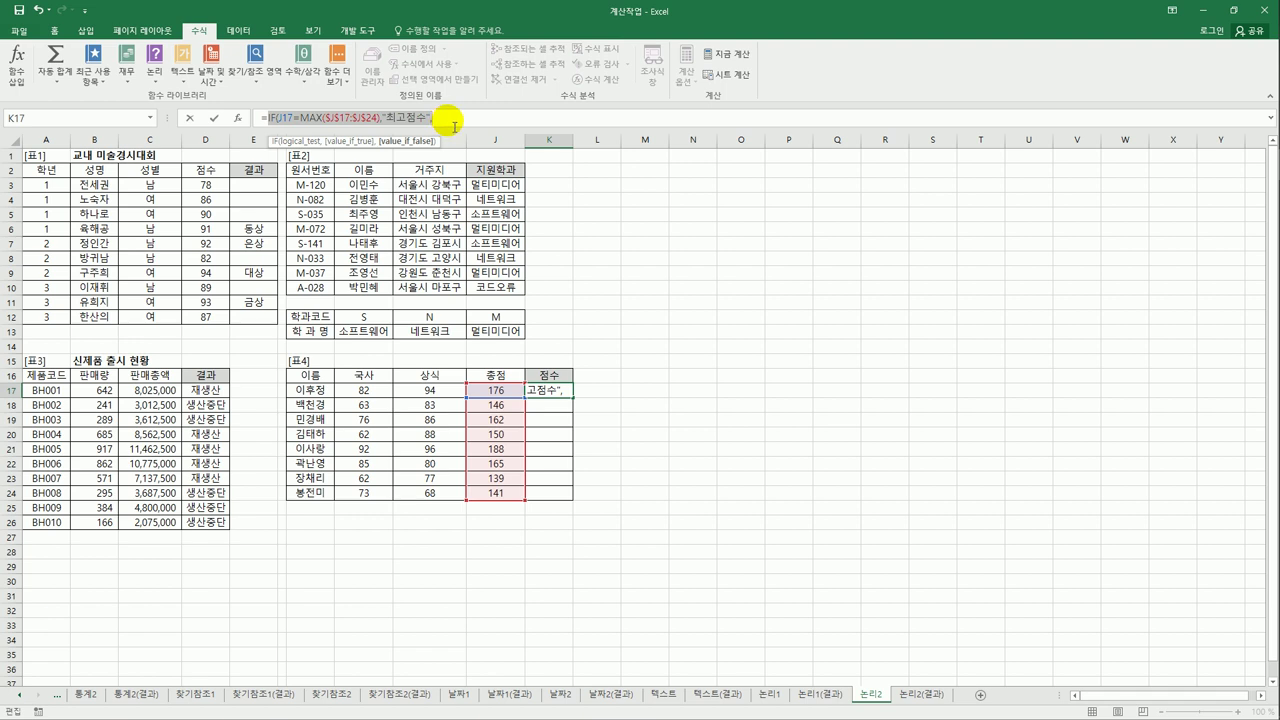
left_click(451, 122)
key("ctrl+v")
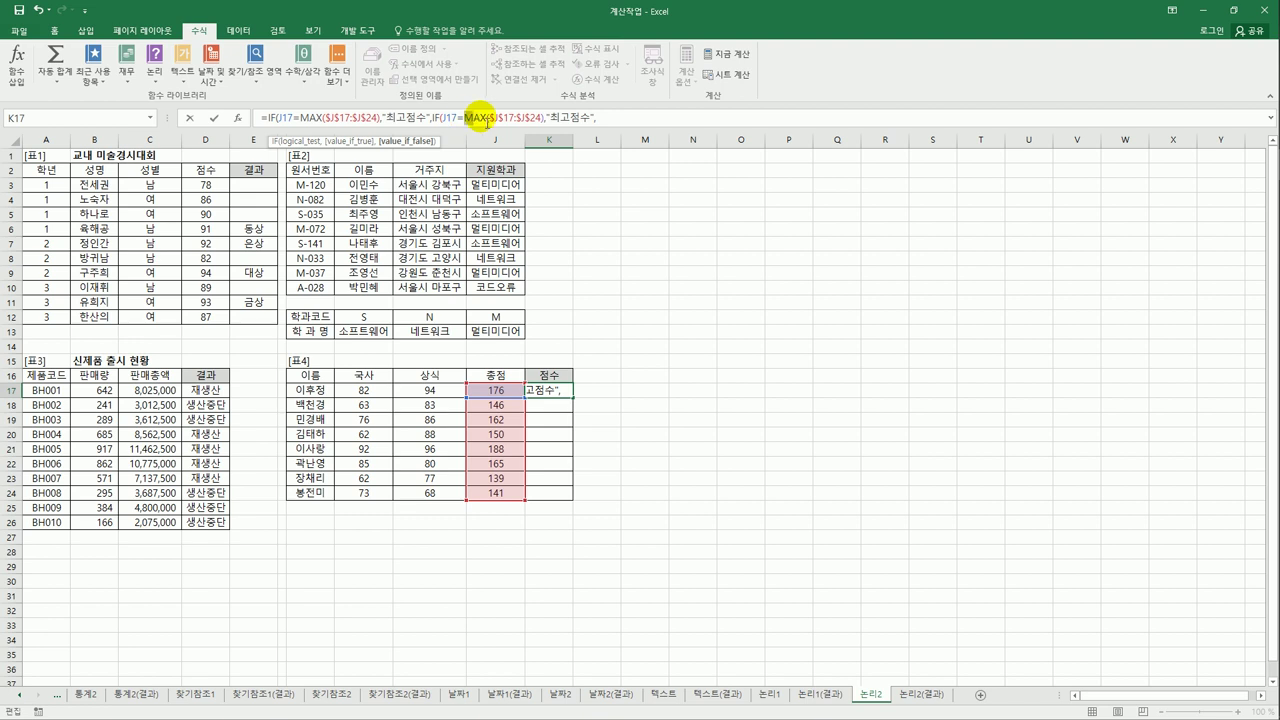
left_click_drag(465, 119, 490, 120)
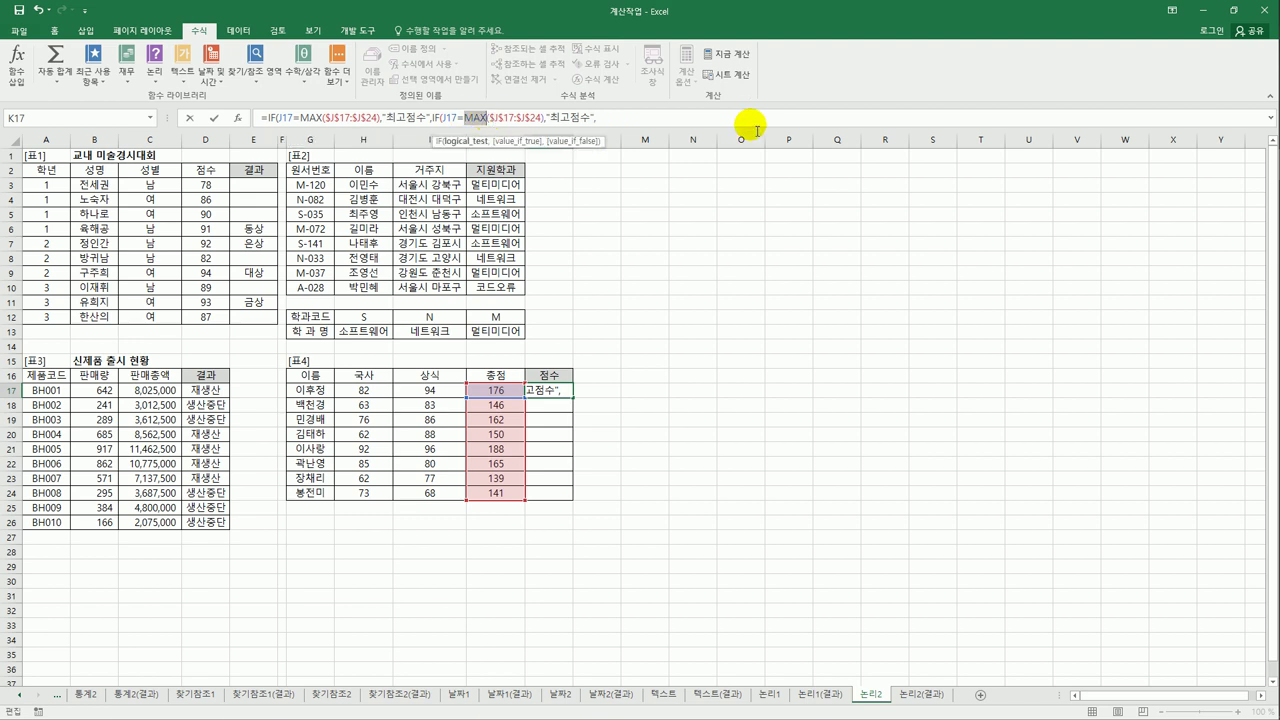
key("BackSpace")
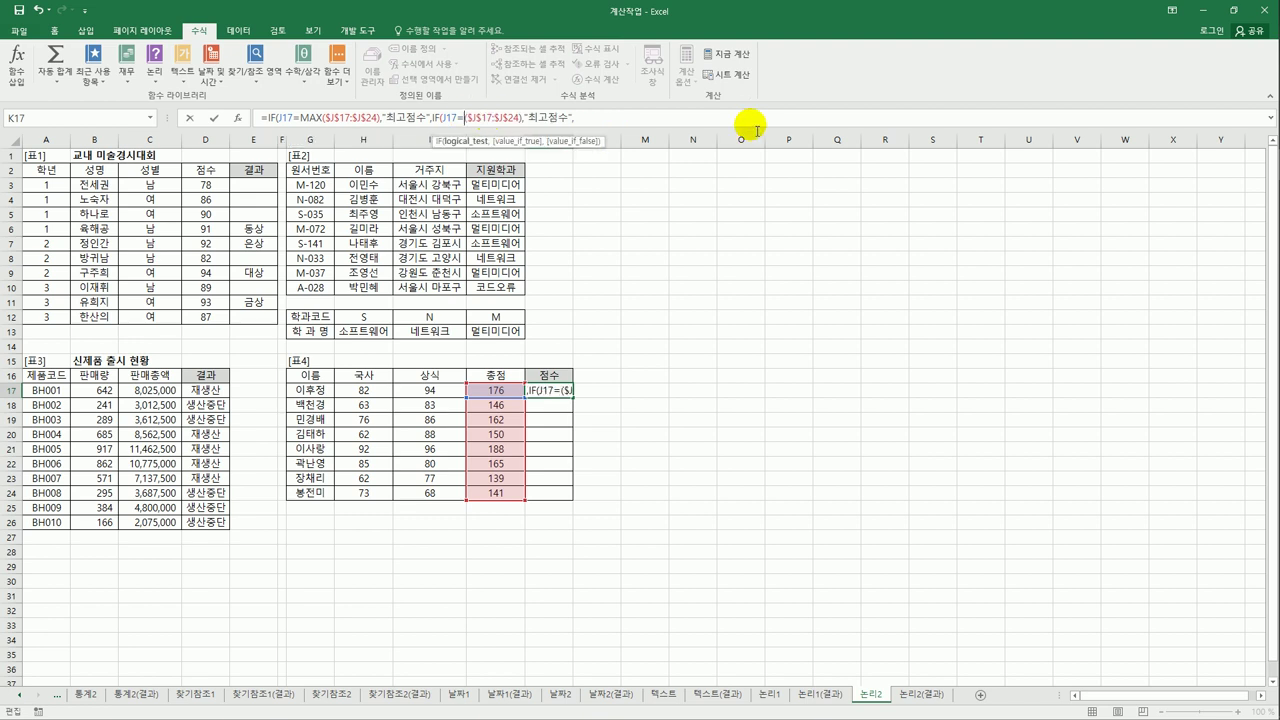
type("min")
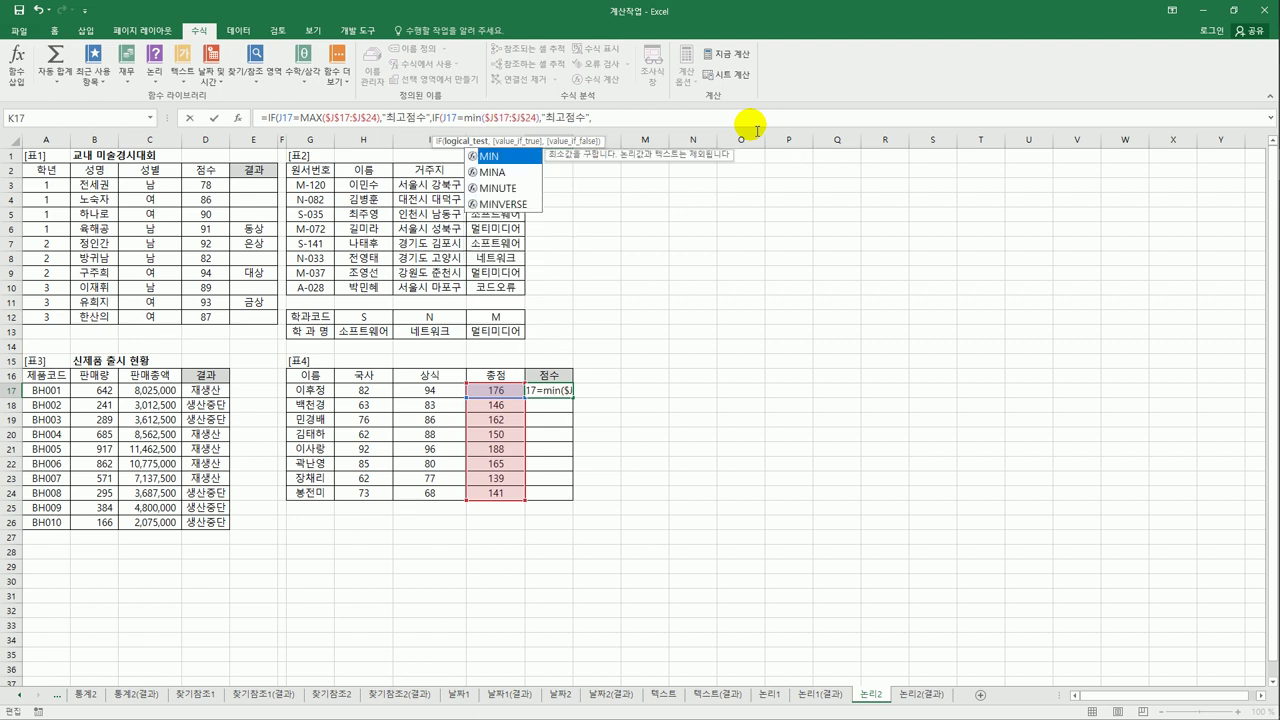
double_click(513, 160)
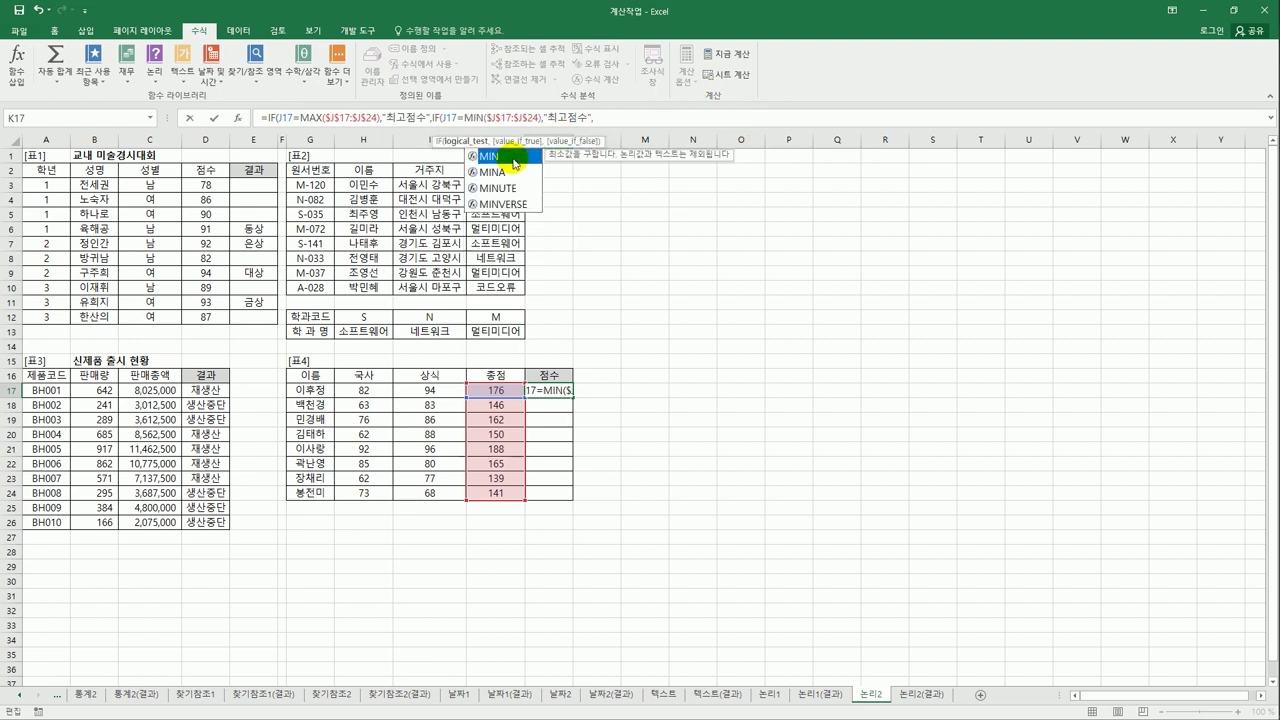
Step: Change the nested IF's text to "최저점수", give it "" as its false value, and complete K17's formula
left_click(540, 118)
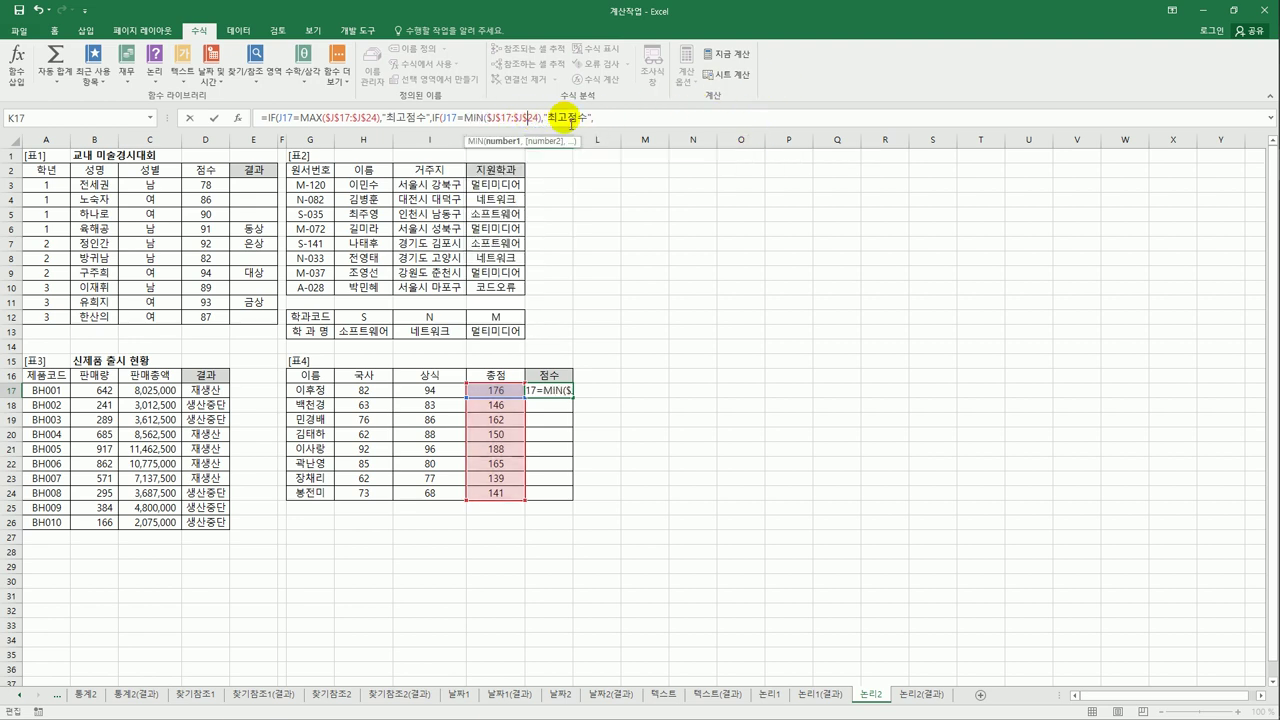
left_click(560, 118)
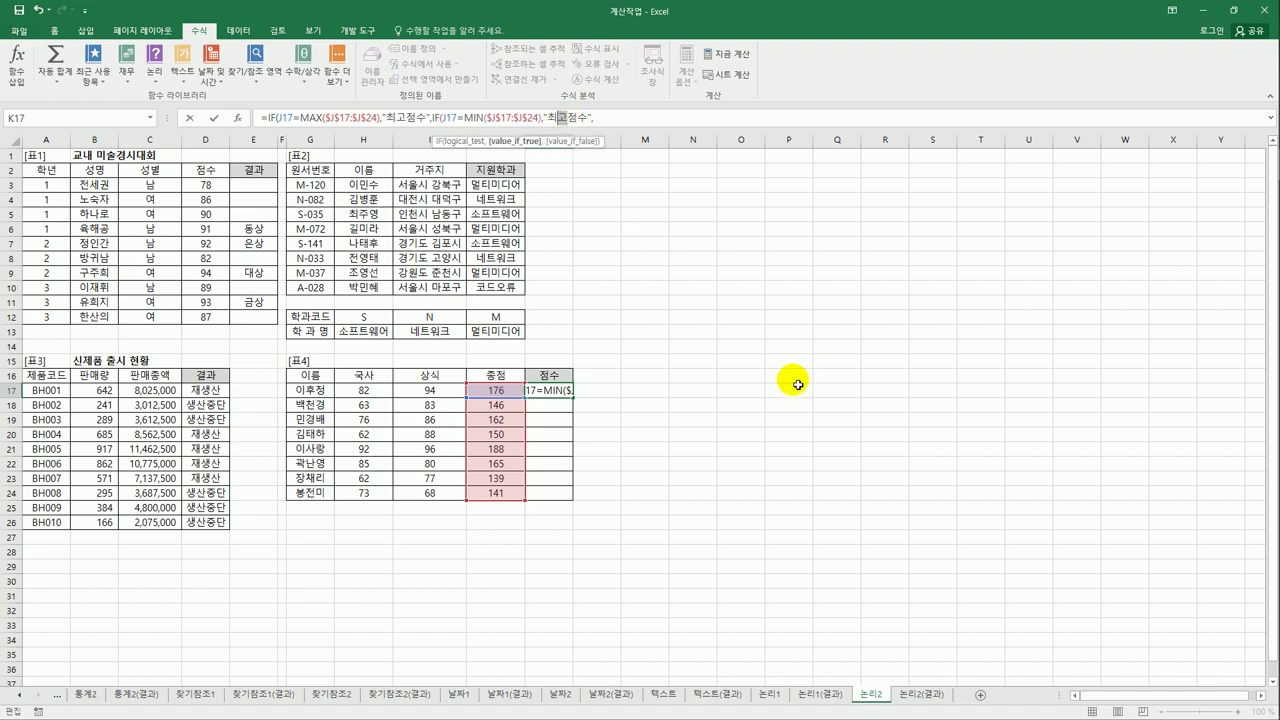
key("BackSpace")
type("저")
left_click(617, 120)
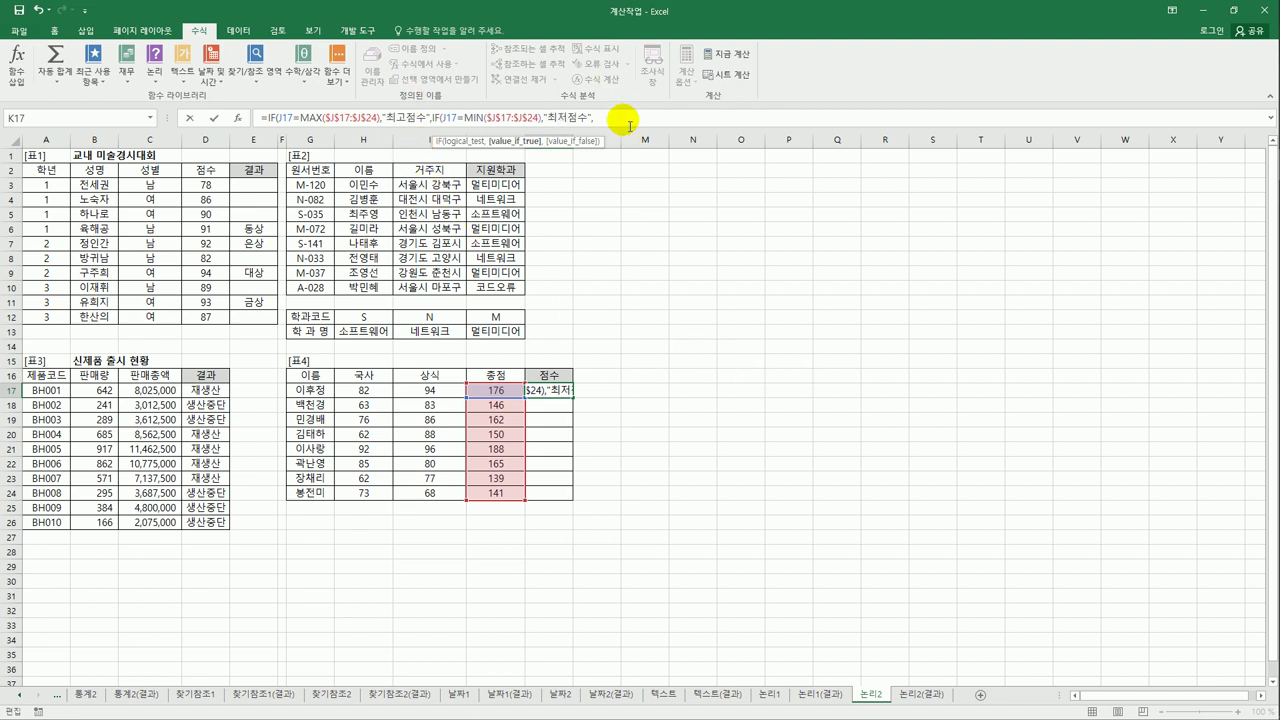
type("\"\"")
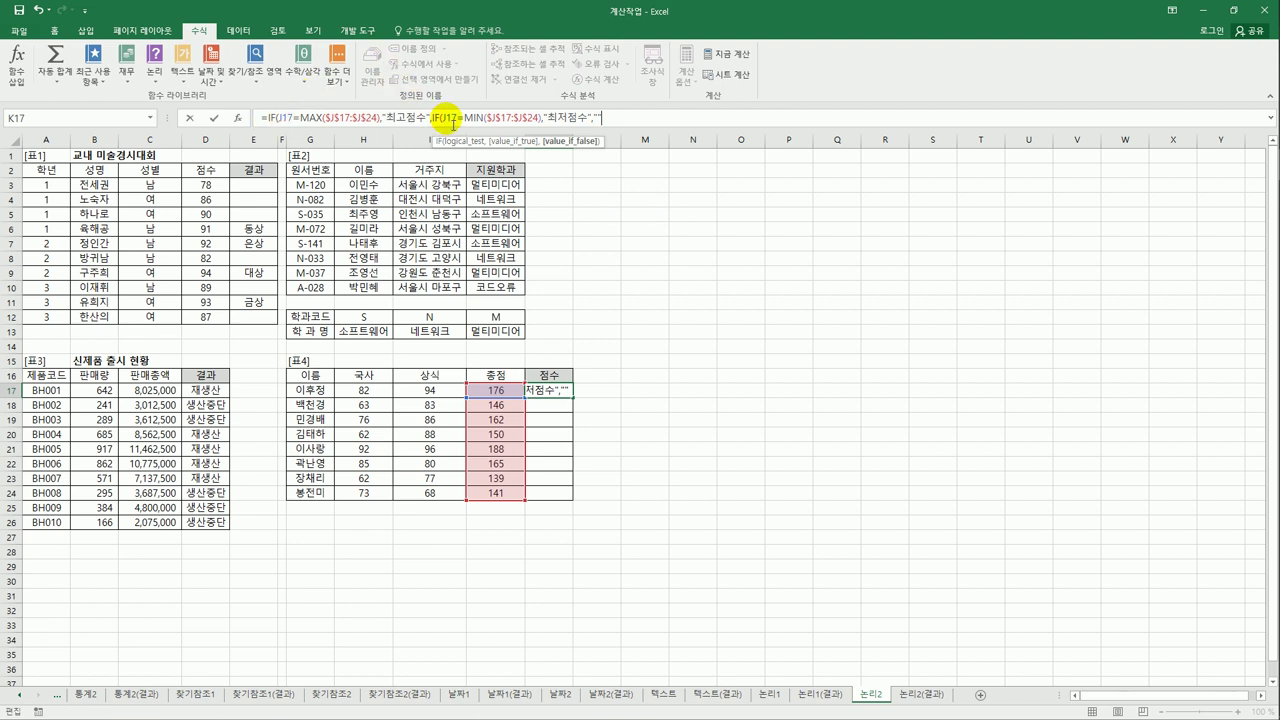
type(")")
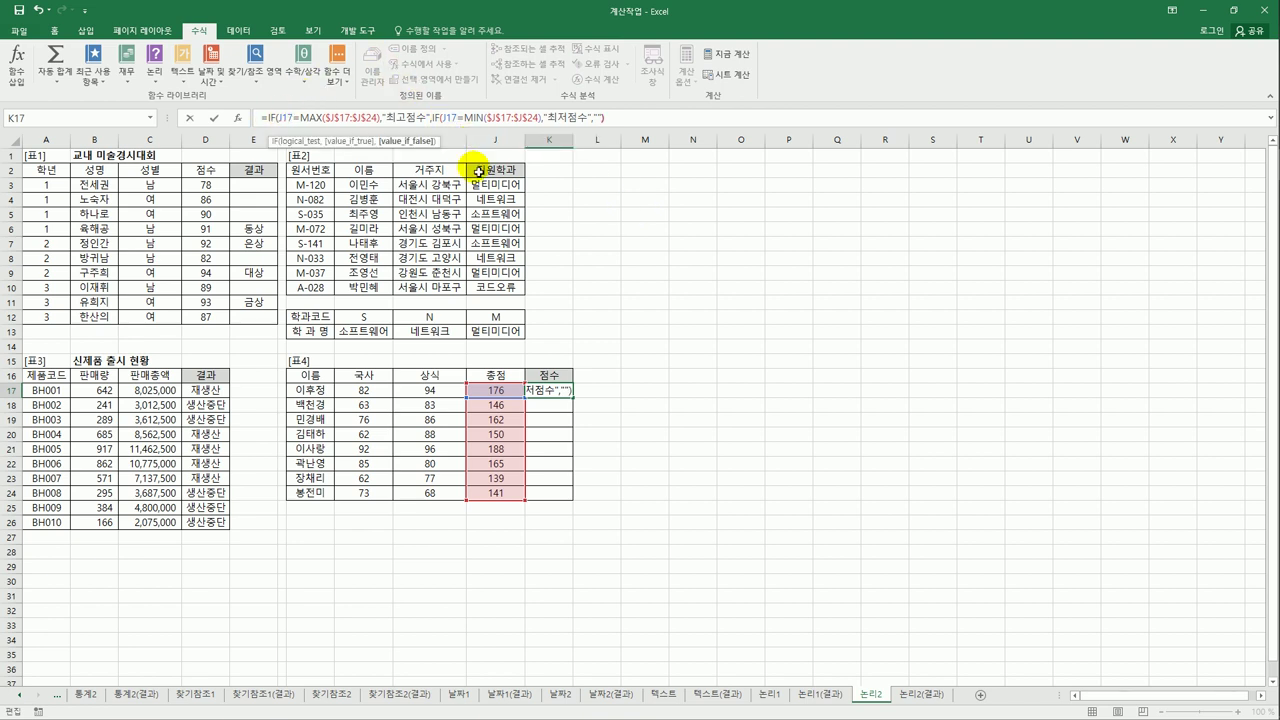
key("Return")
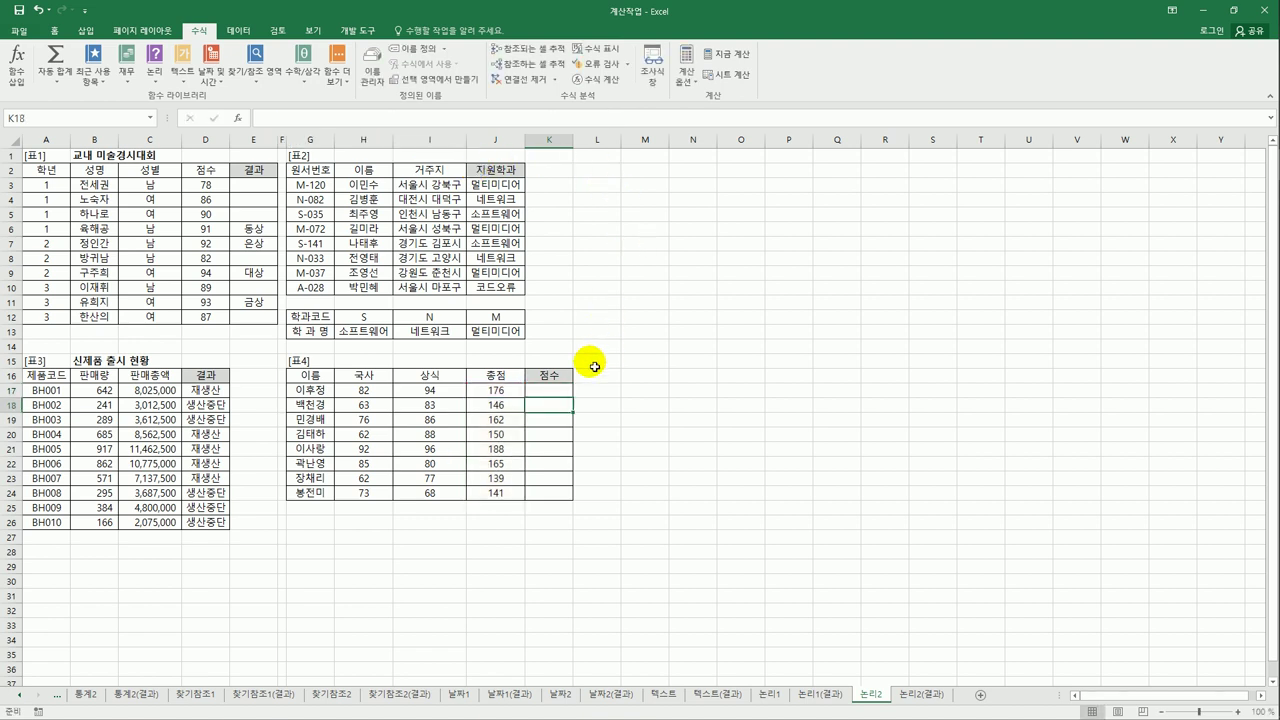
Step: Fill K17's formula down through K24 and check the copied formulas in K21 and K23
left_click(566, 389)
left_click_drag(573, 398, 572, 500)
left_click(557, 450)
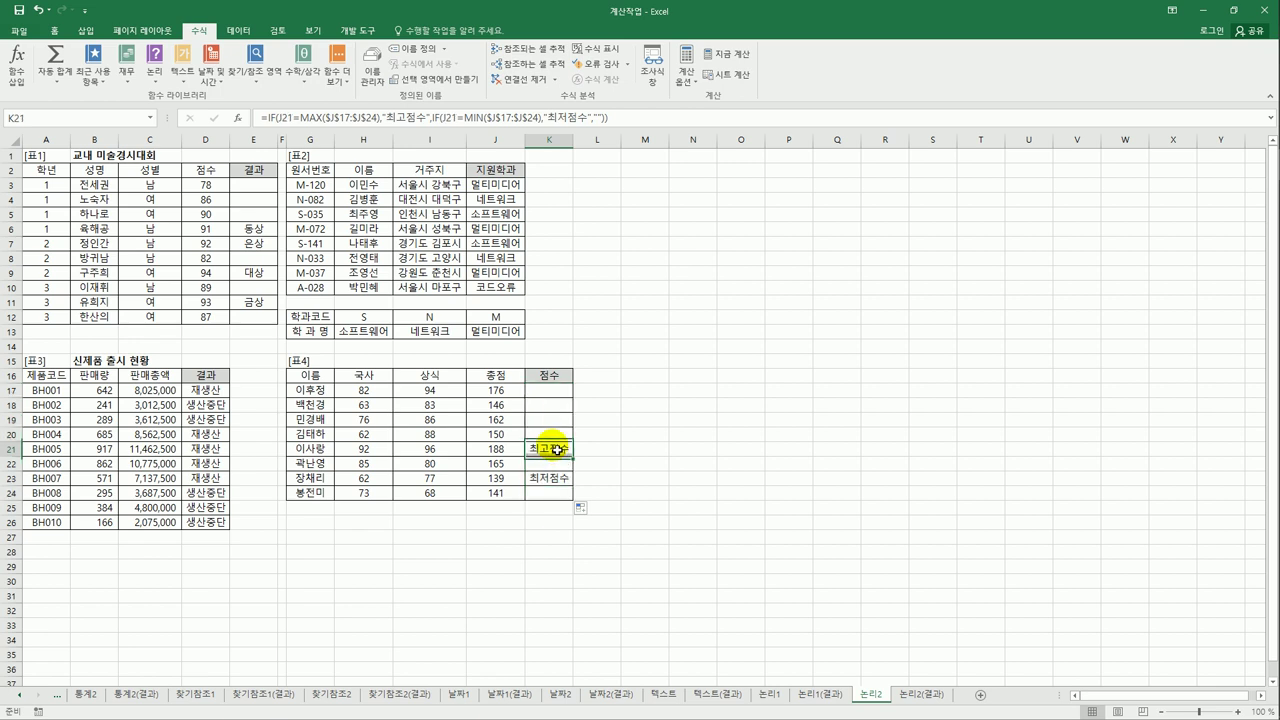
left_click(548, 482)
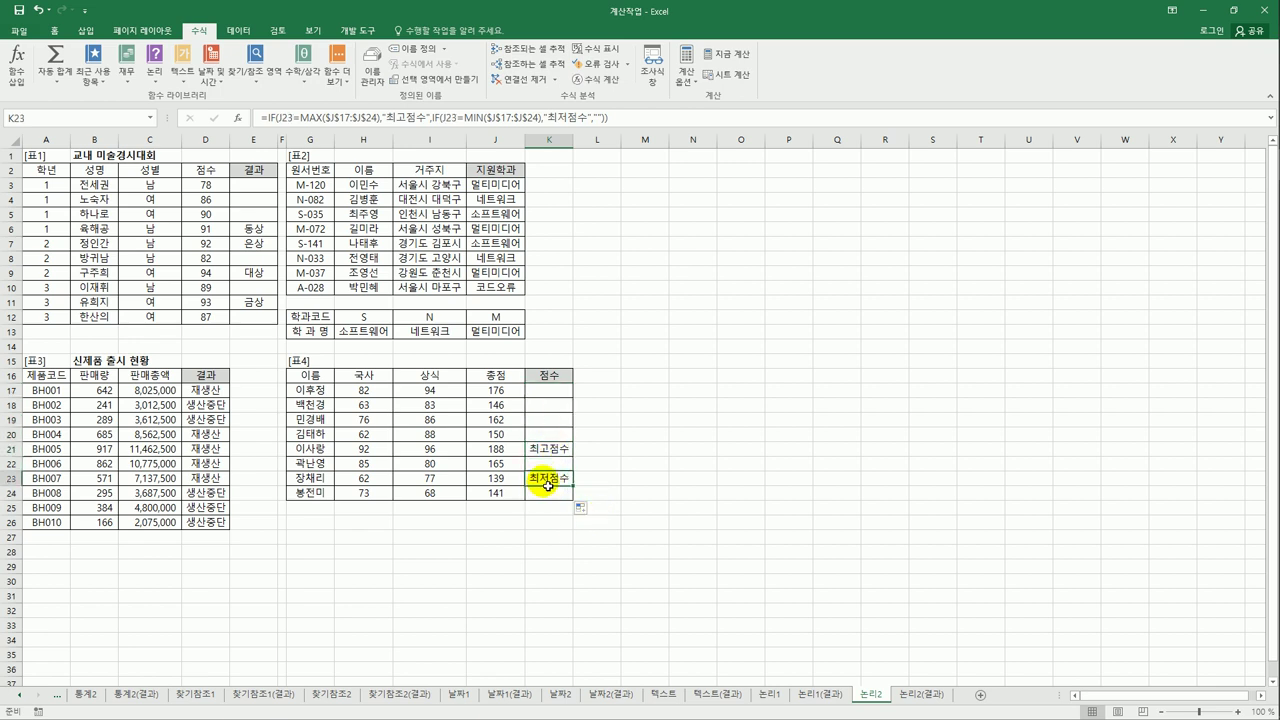
left_click(700, 586)
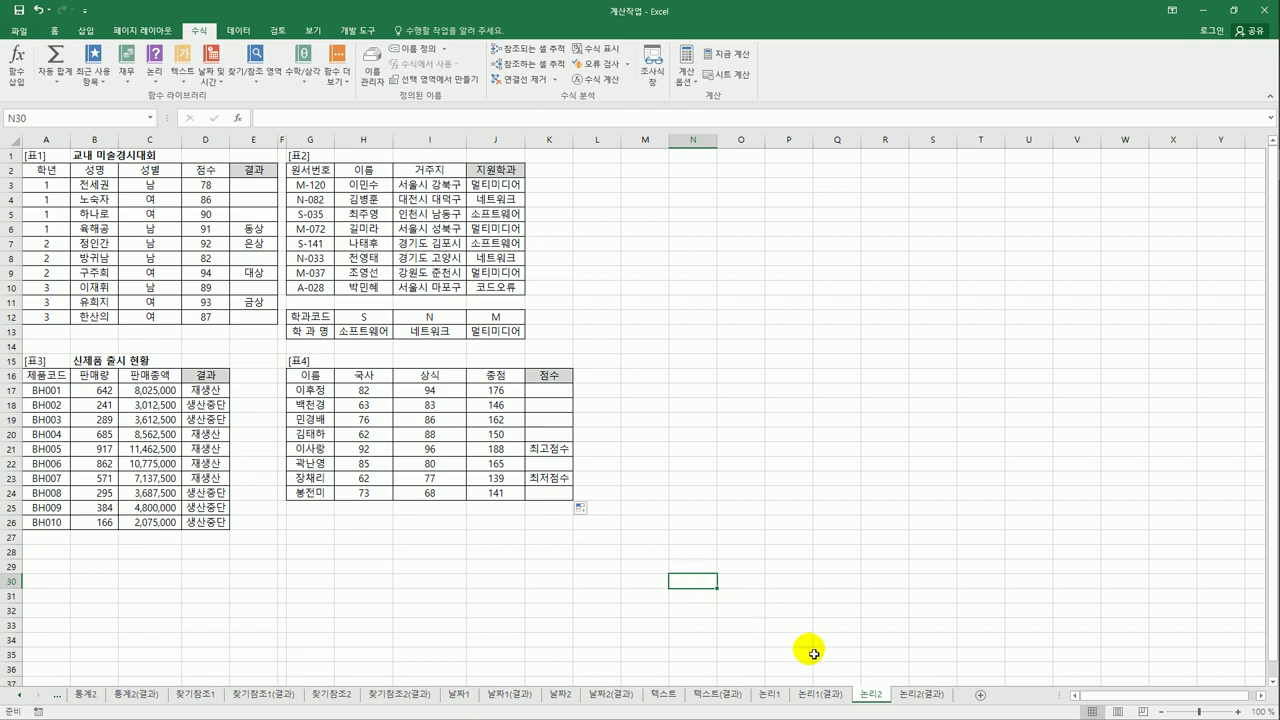
Step: Compare the completed tables on sheet 논리2 with the answer sheet 논리2(결과)
left_click(906, 698)
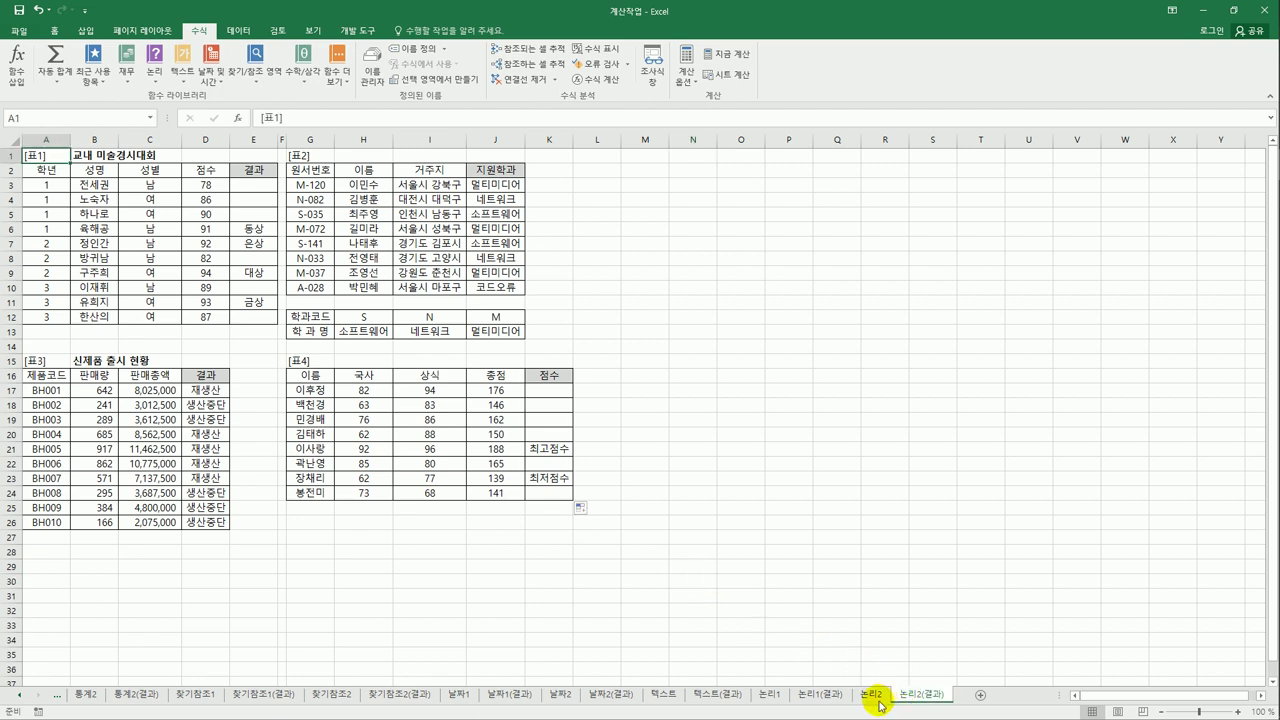
left_click(871, 694)
left_click(906, 698)
left_click(758, 610)
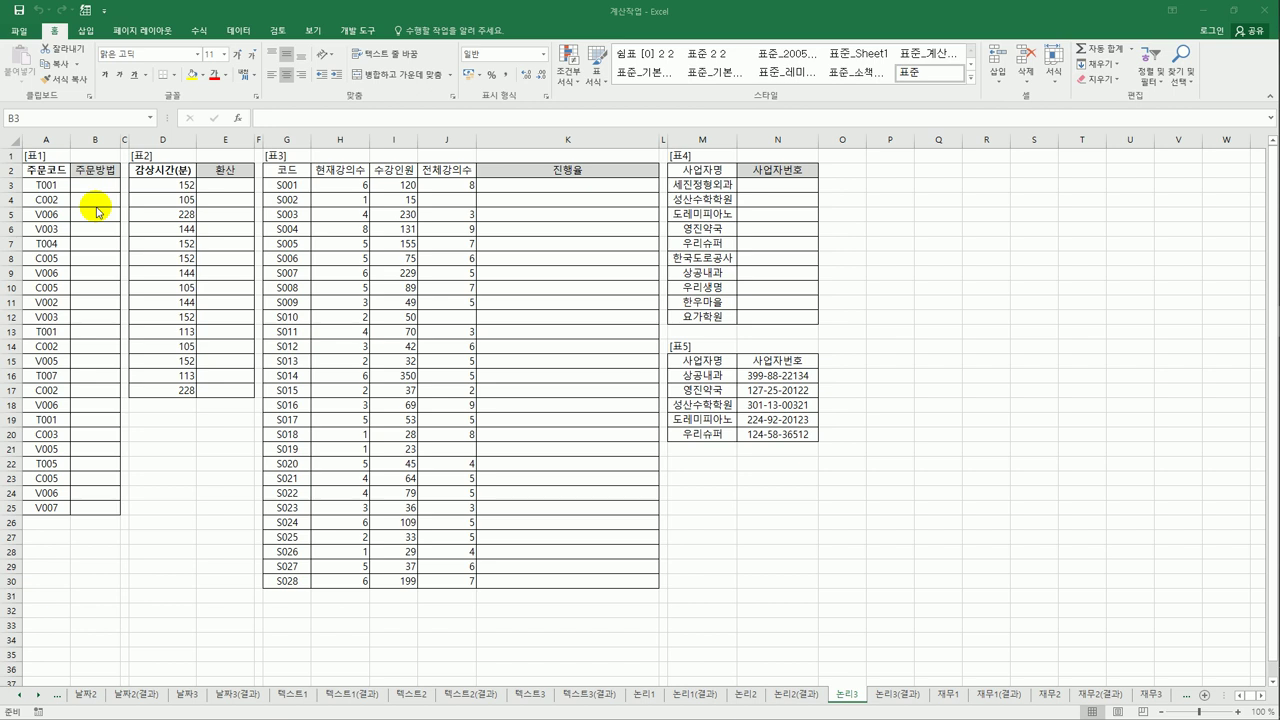
left_click(98, 189)
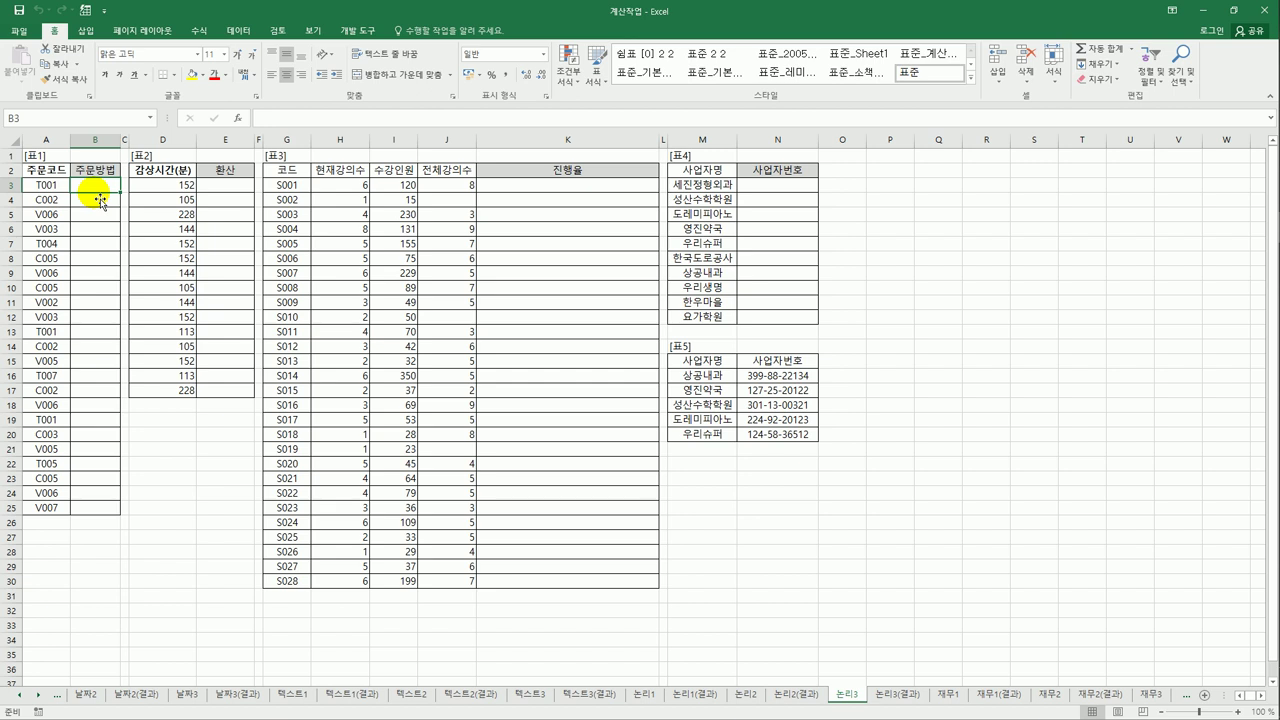
left_click(60, 190)
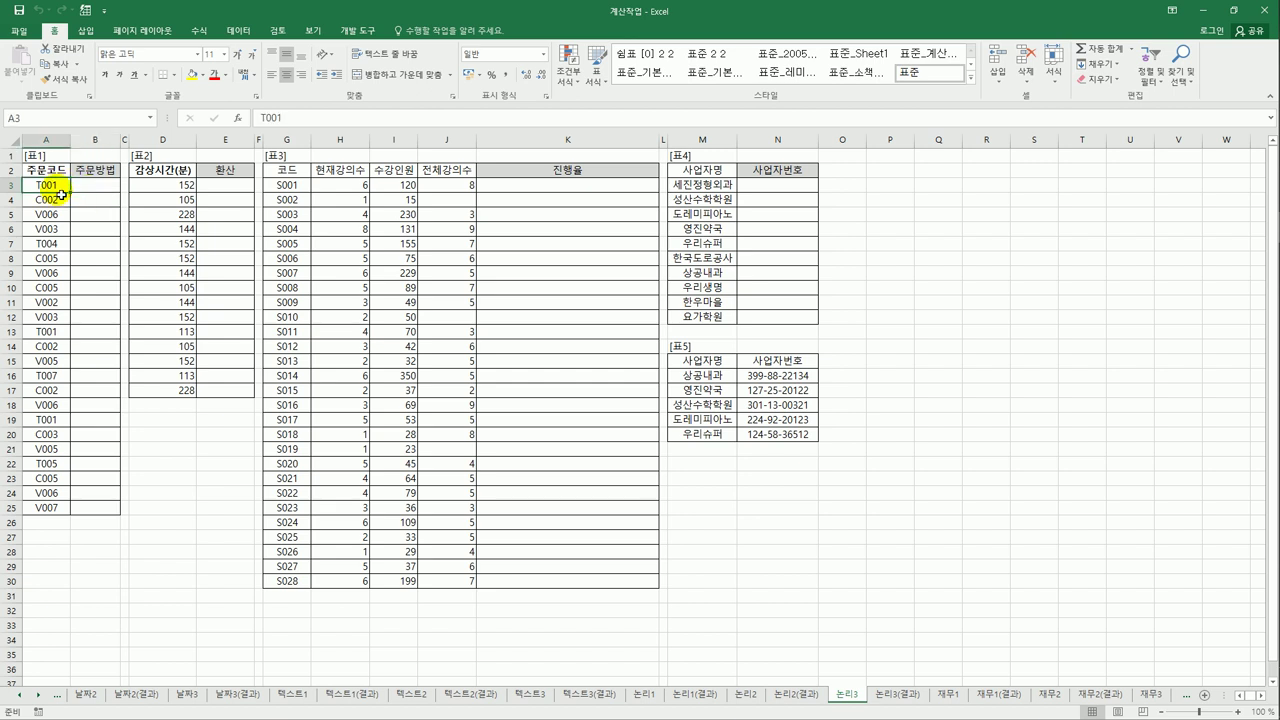
left_click(100, 199)
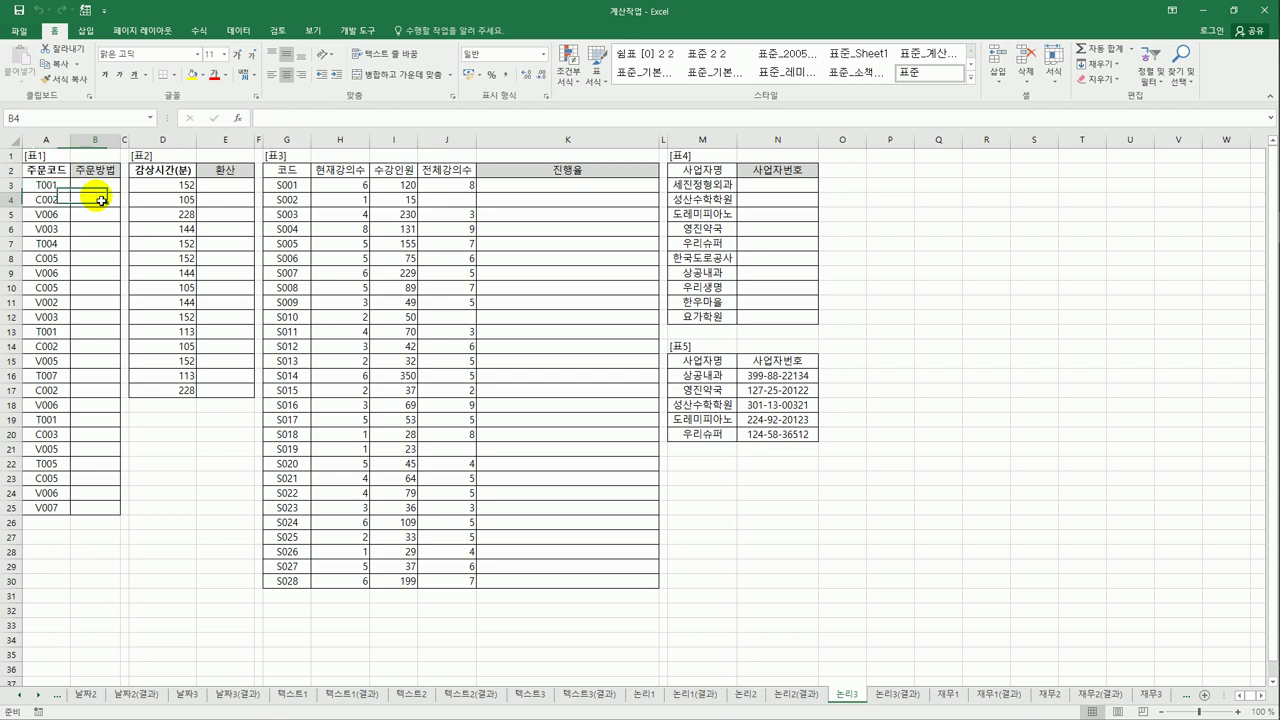
left_click(45, 200)
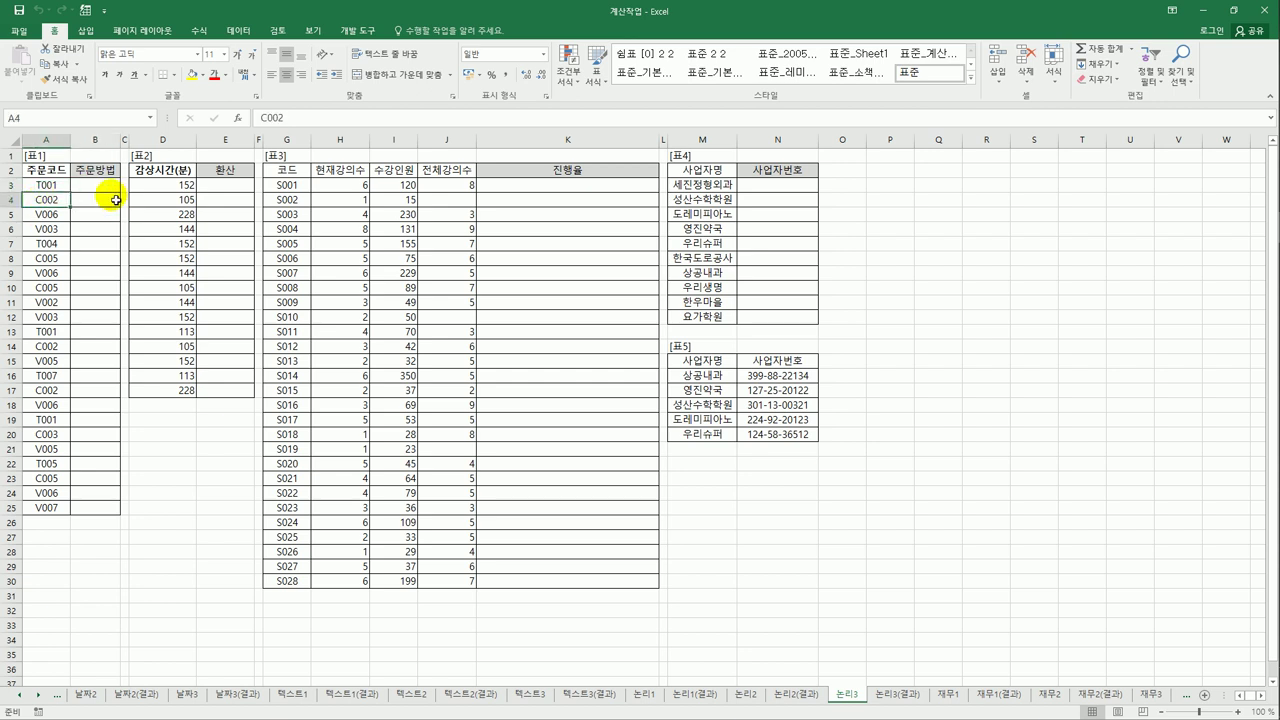
Step: Start an IF formula in B3 that tests whether LEFT(A3,1) equals "T" and returns "전화" when true
left_click(111, 189)
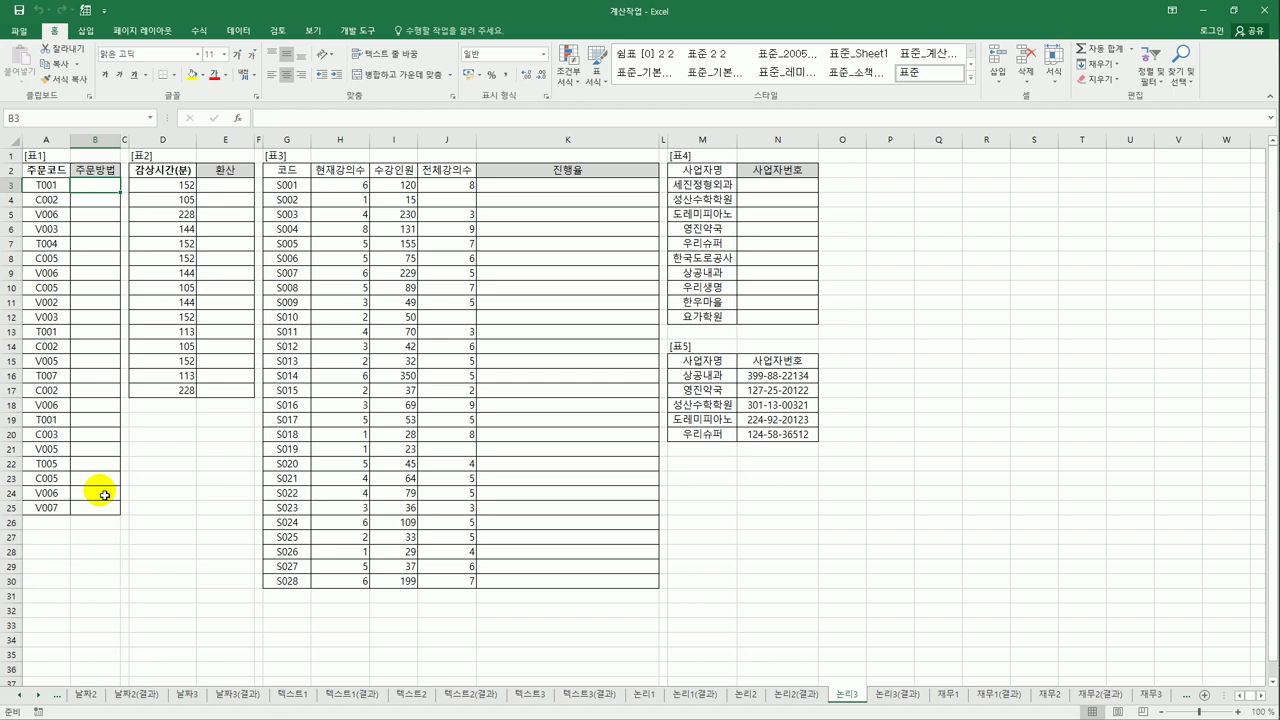
type("=")
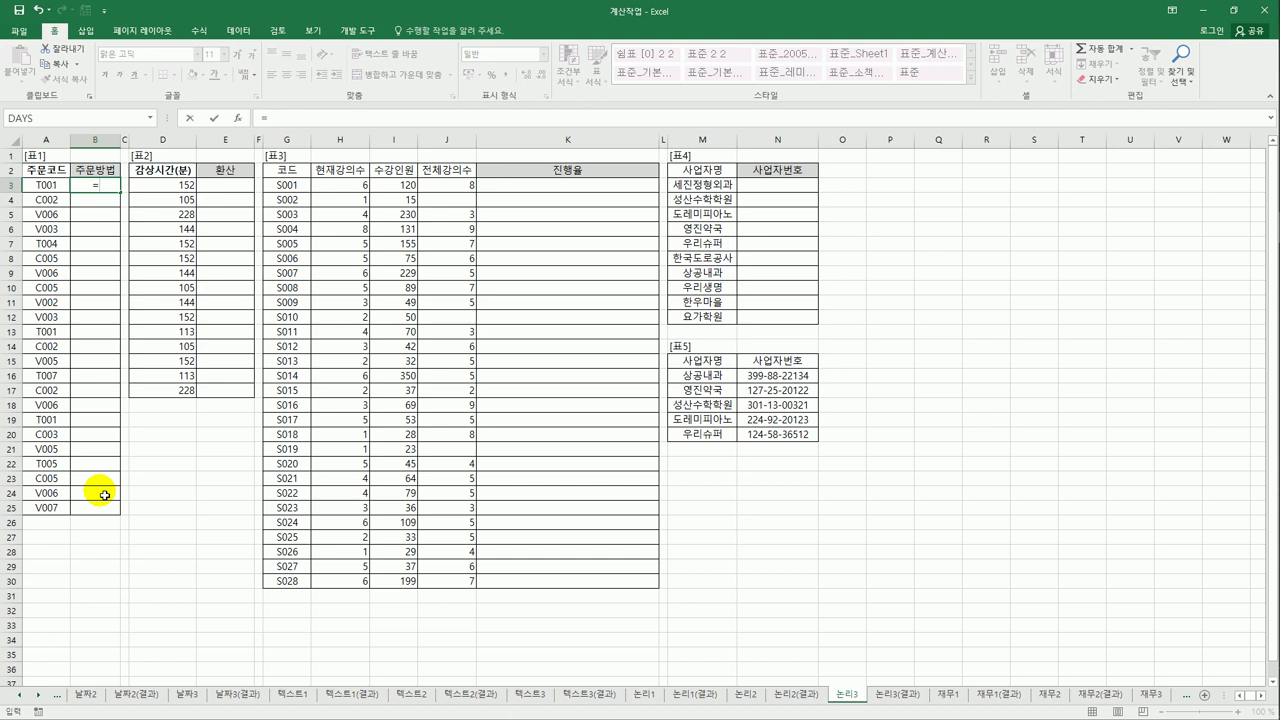
type("if(")
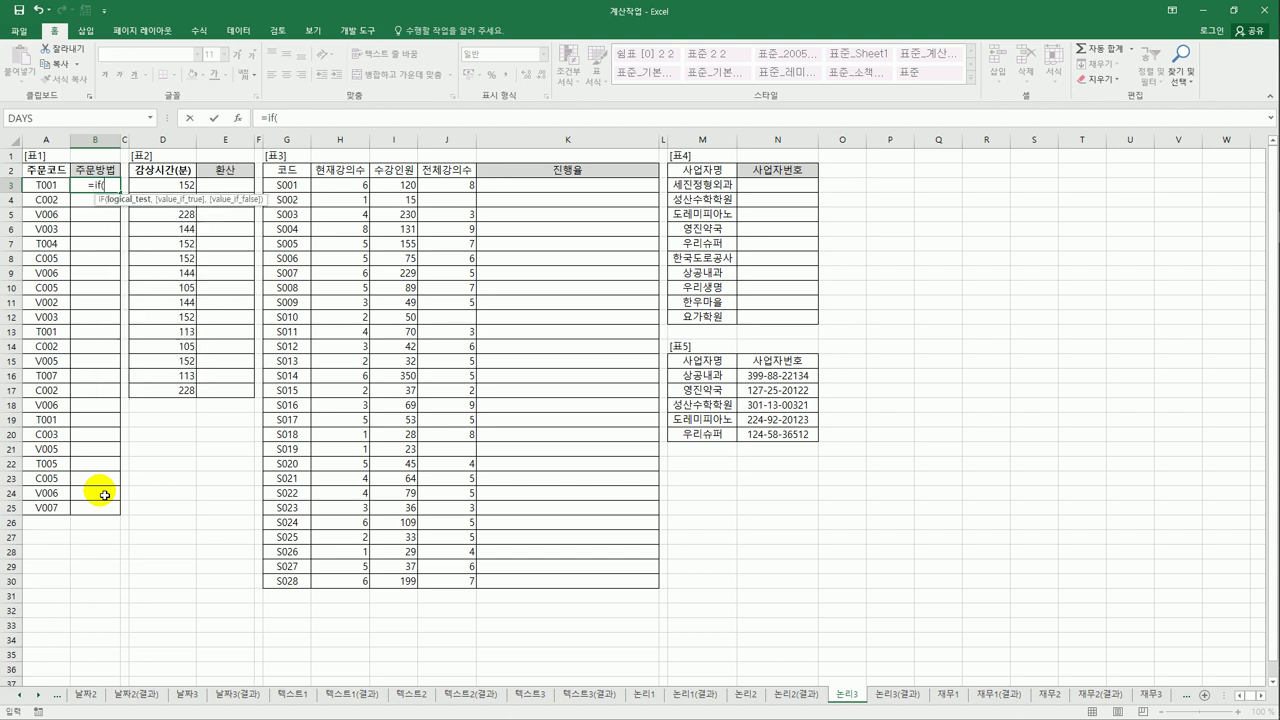
type("left(")
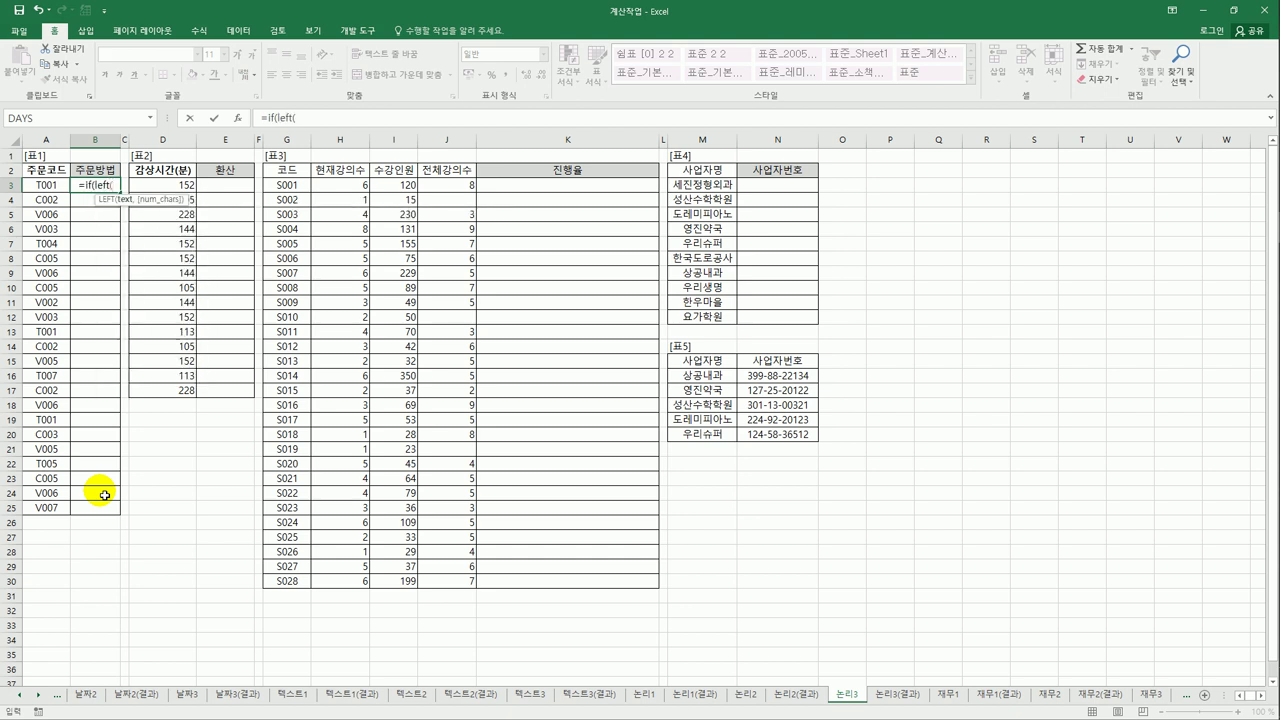
left_click(47, 186)
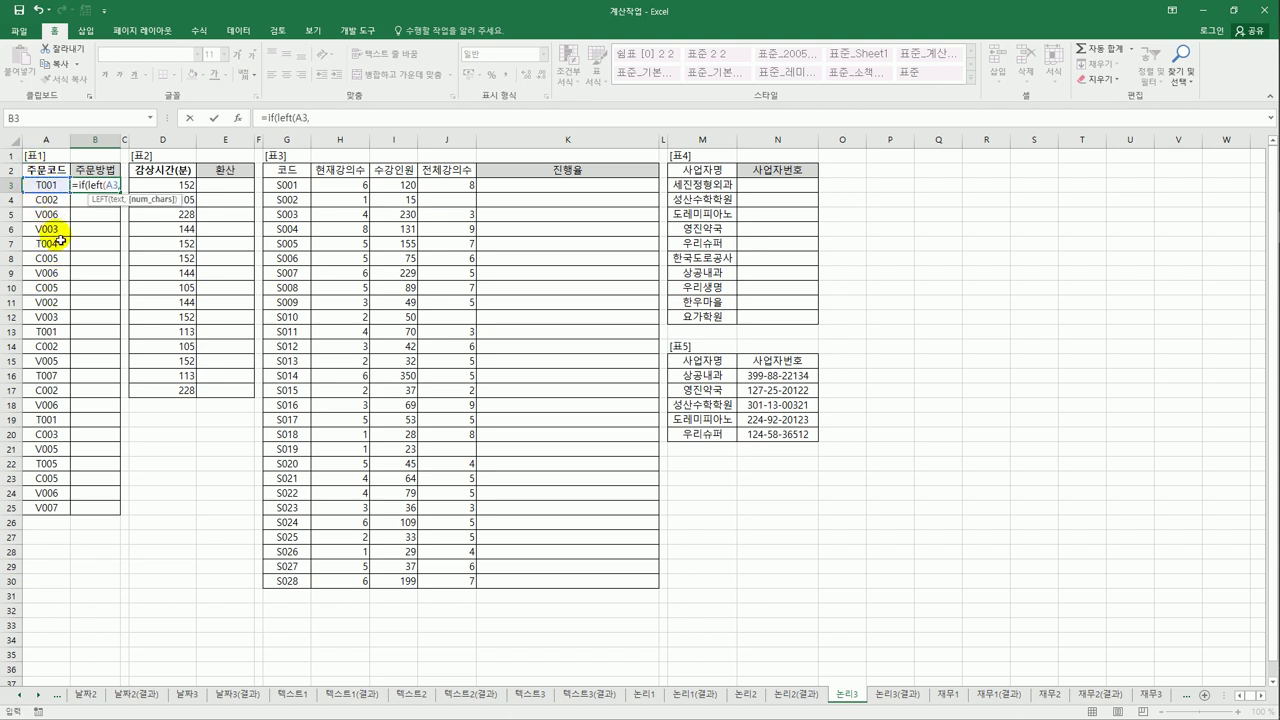
type(",1)=")
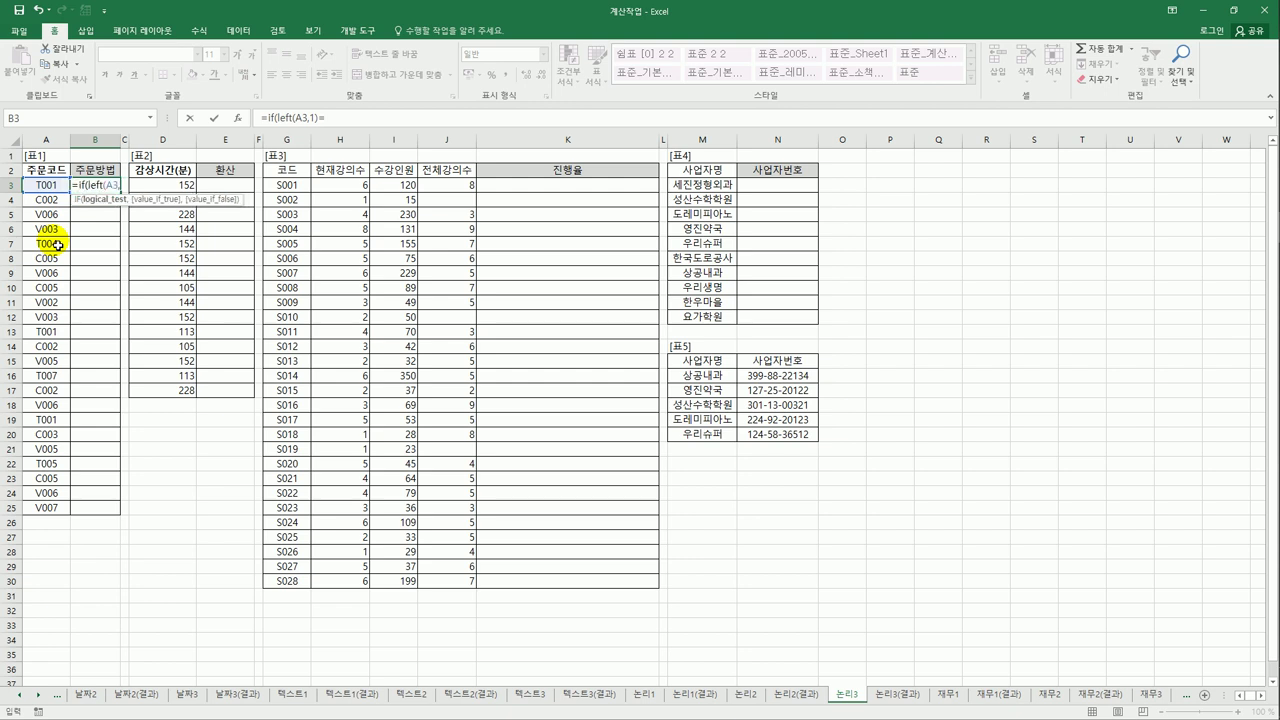
type("\"ㅆ")
key("BackSpace")
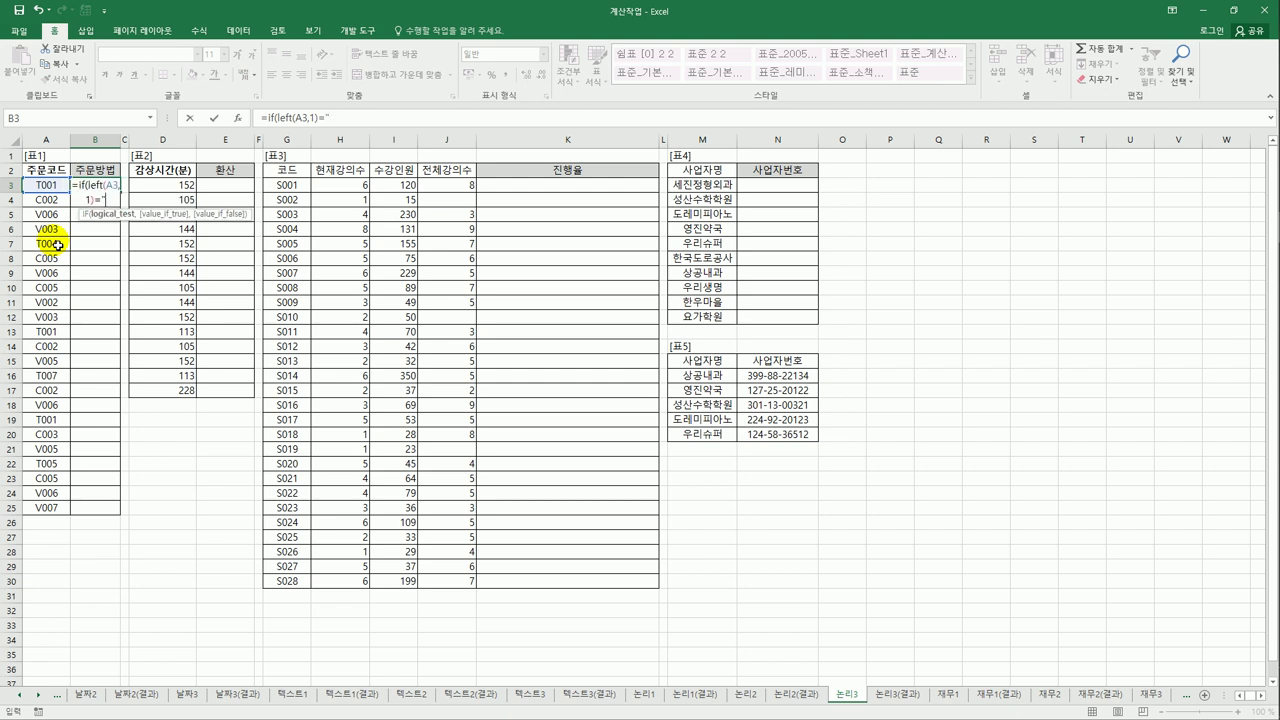
type("T\",\"")
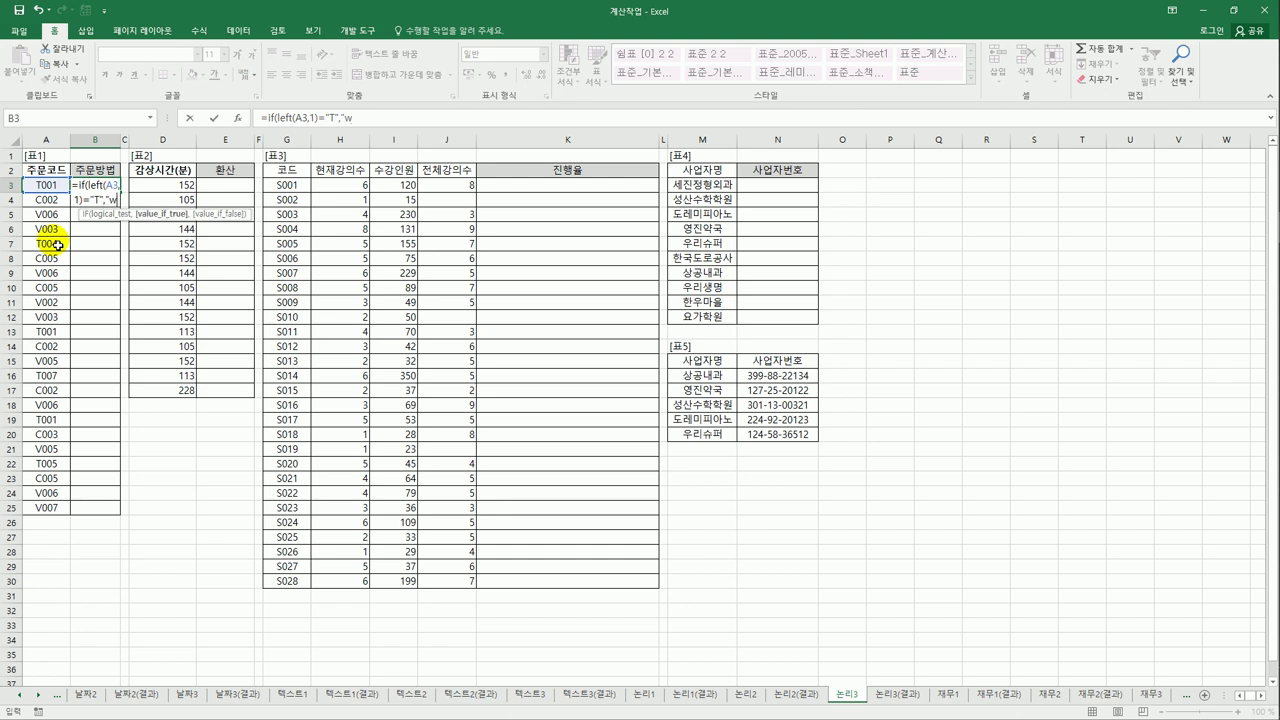
type("전화\",")
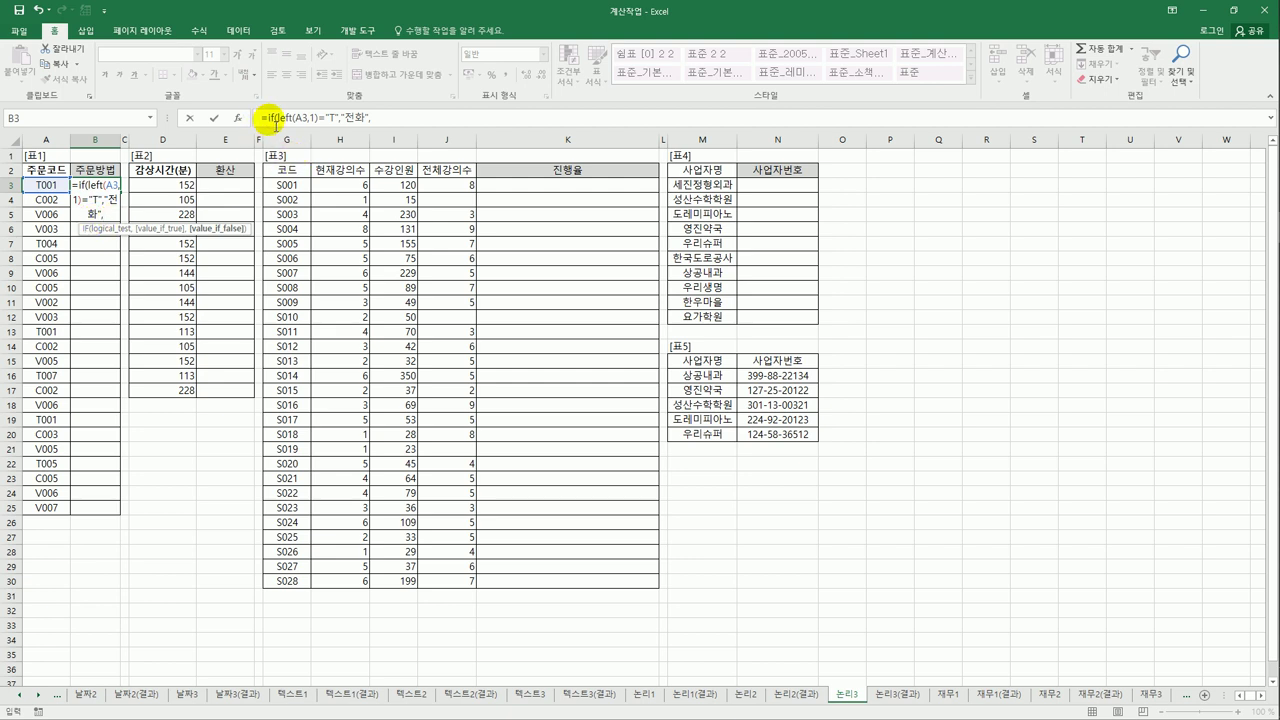
Step: Duplicate B3's IF expression, including its trailing comma, as the formula's own false argument
left_click(376, 117)
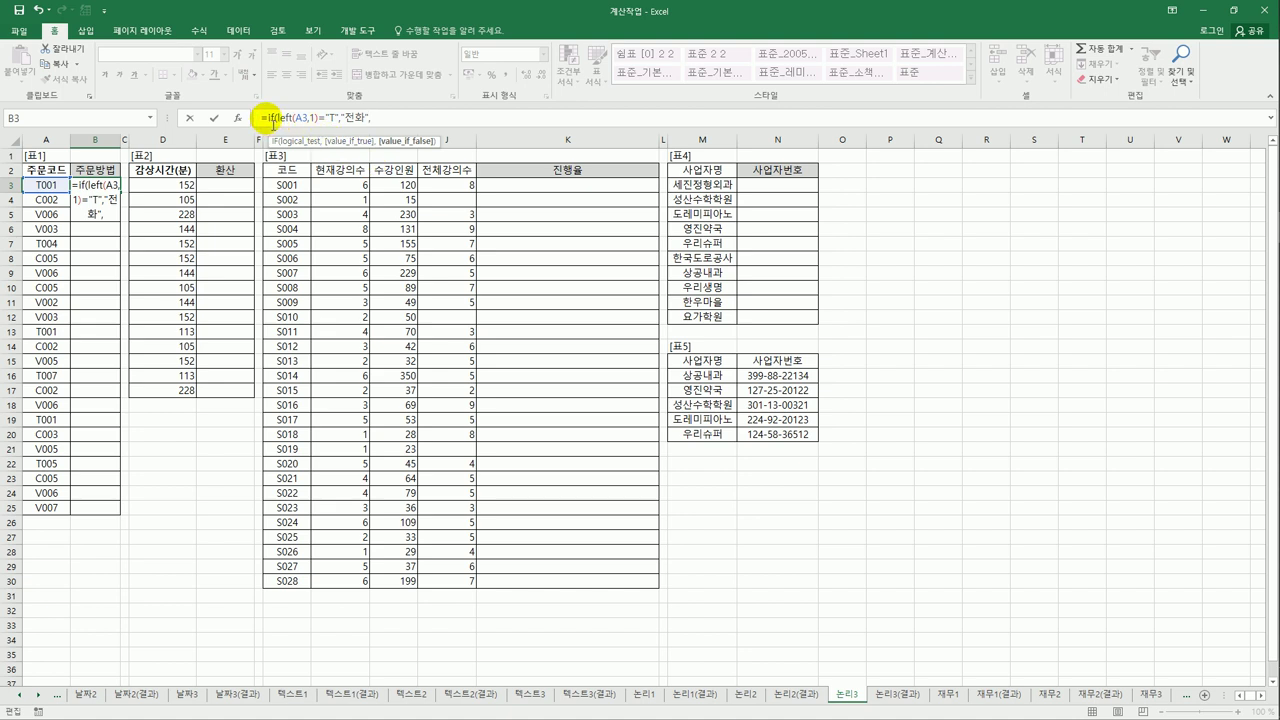
left_click_drag(270, 119, 383, 127)
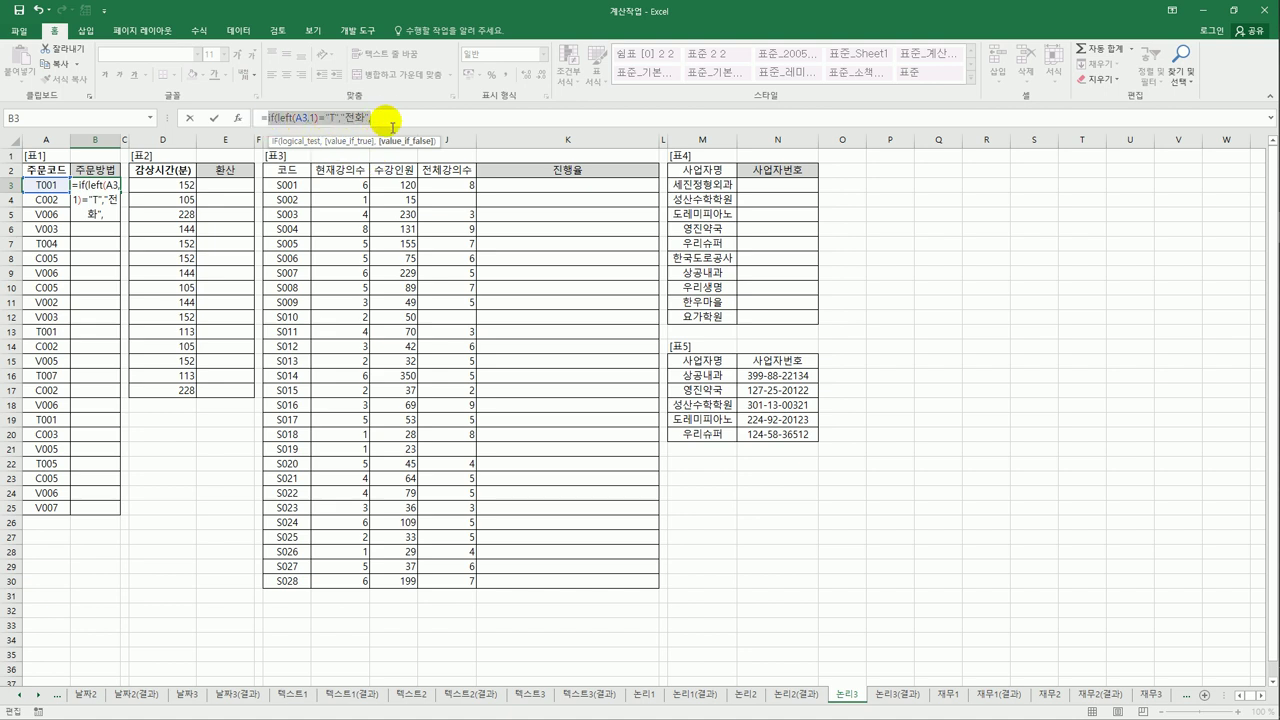
left_click(395, 122)
type("if(left(A3,1)=\"T\",\"전화\",")
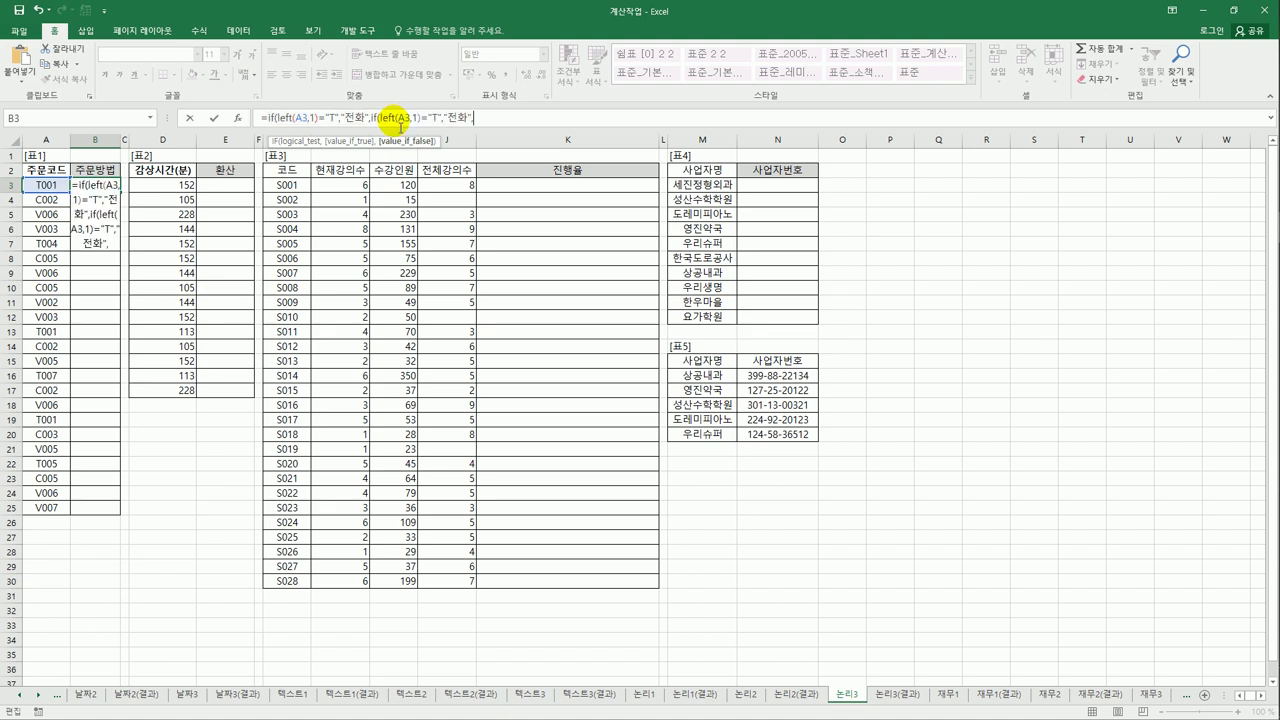
Step: Change the nested IF's compared letter to "C" and its returned text to "온라인"
double_click(437, 119)
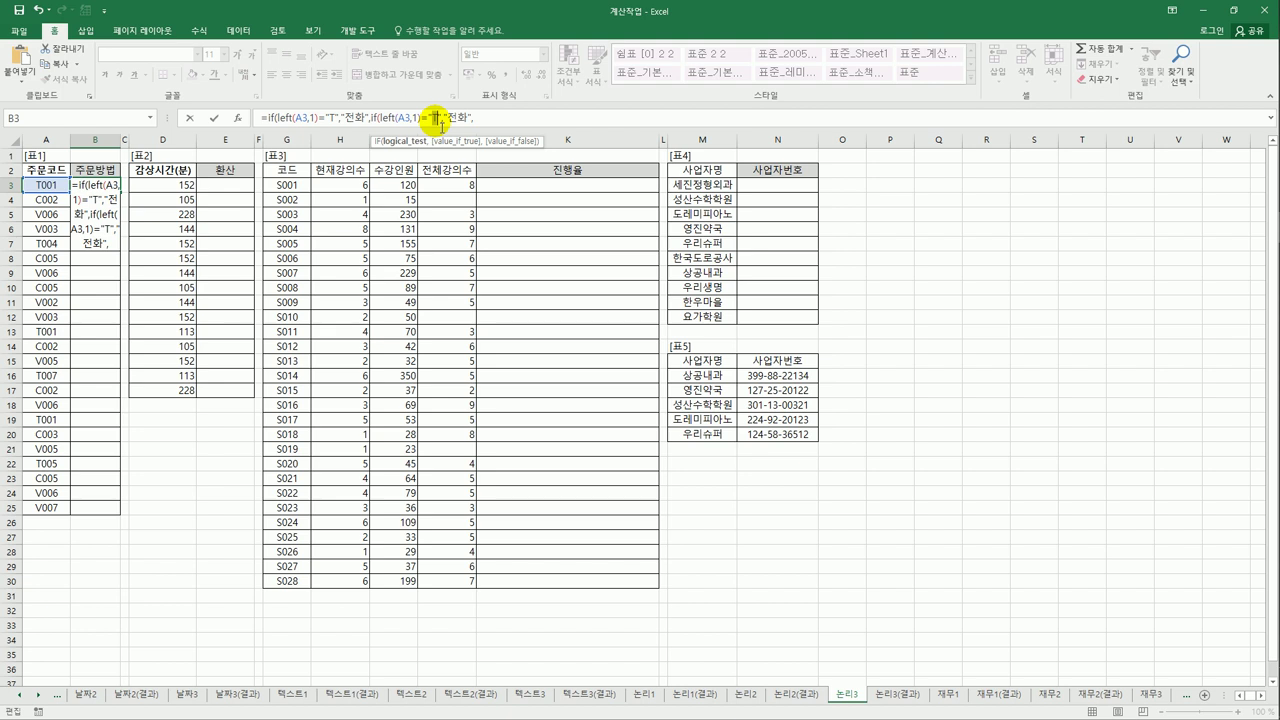
type("C")
left_click_drag(448, 119, 471, 119)
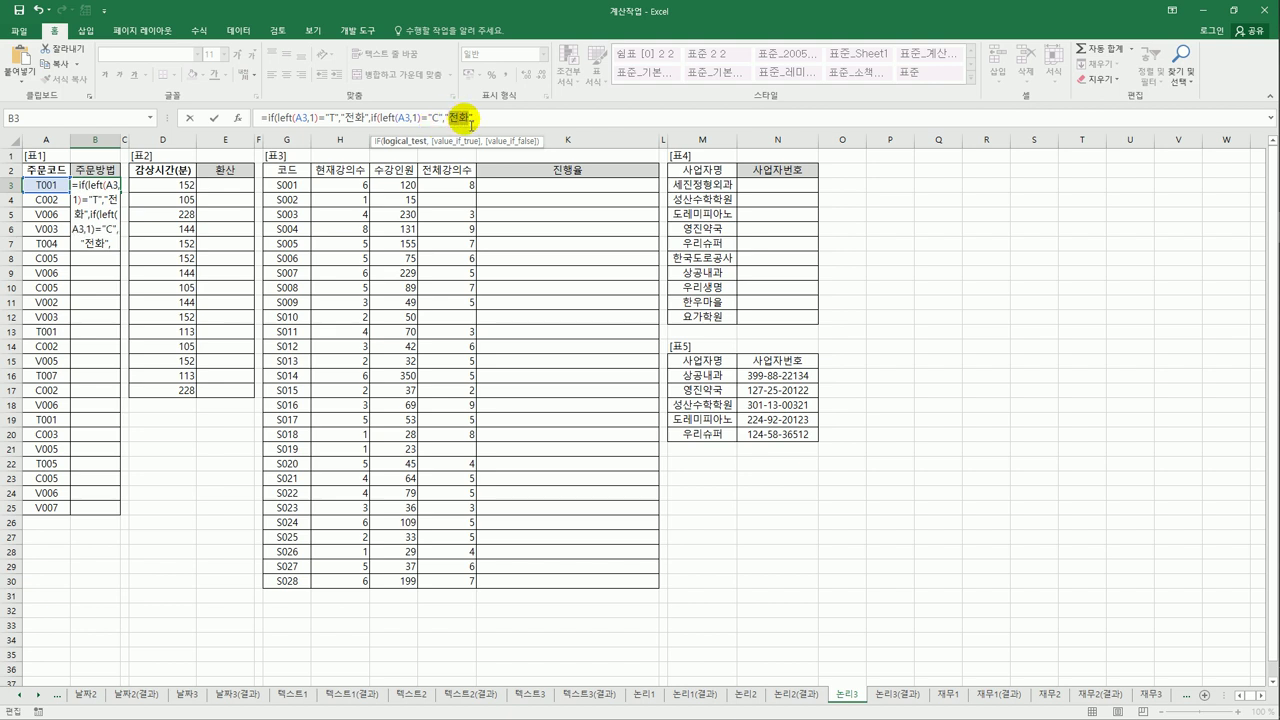
type("dh")
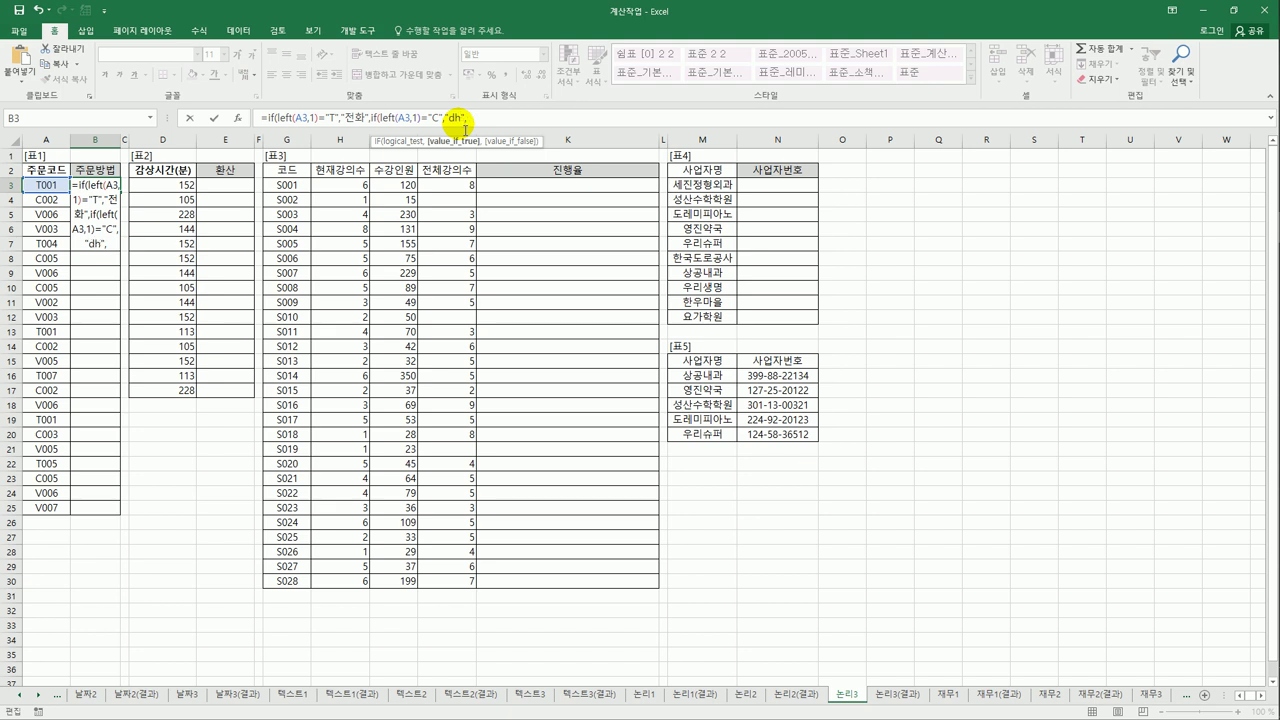
key("BackSpace")
key("BackSpace")
type("온라인")
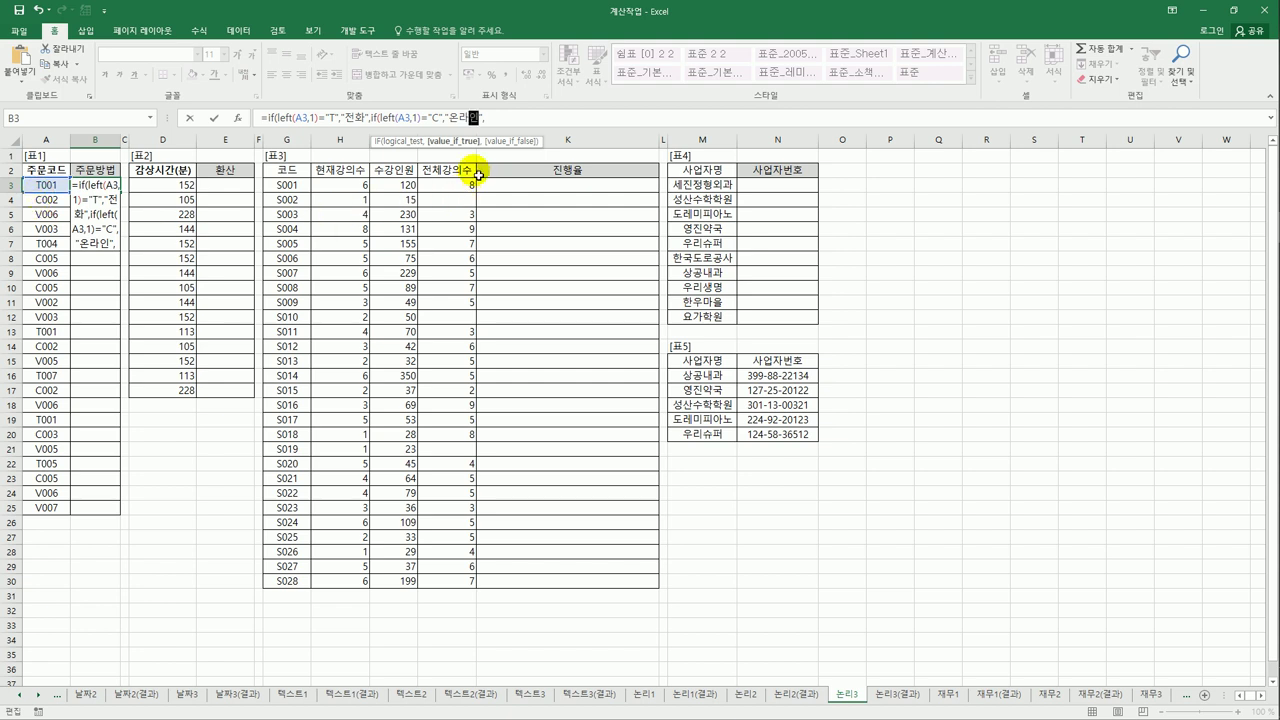
Step: Give the nested IF "방문" as its false value and fill B3's completed formula down through B25
left_click(501, 119)
type(",")
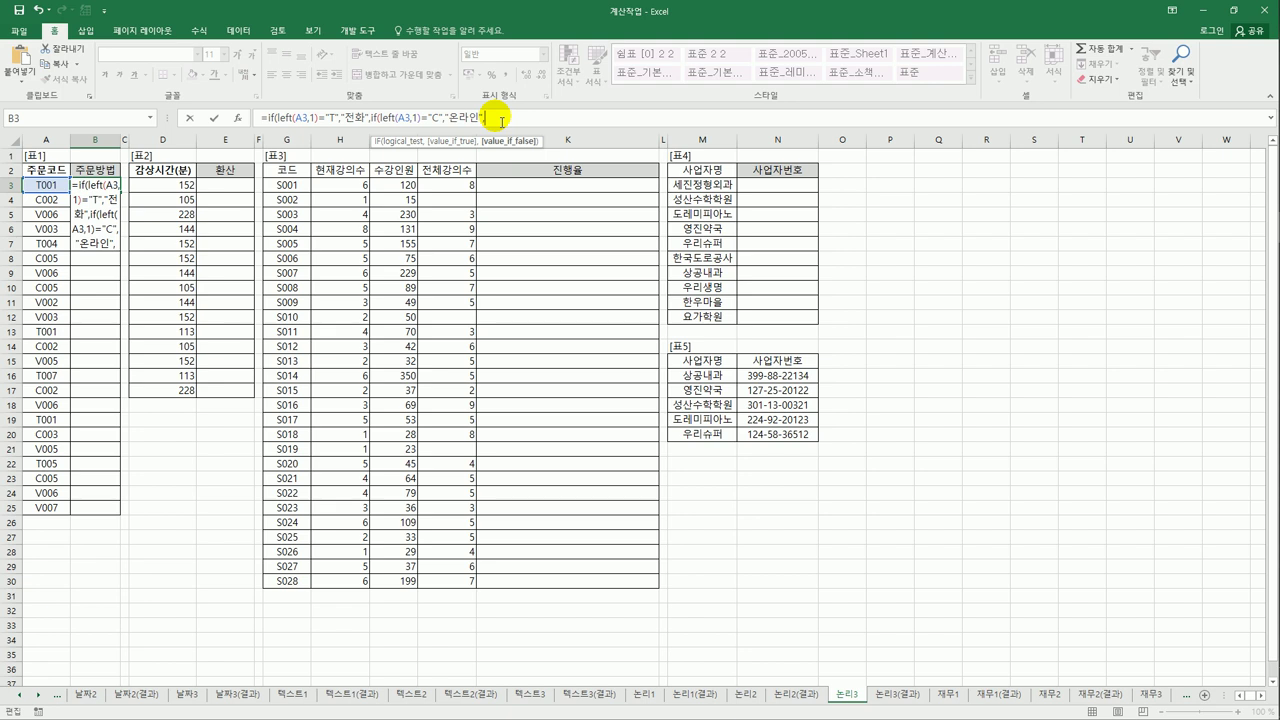
type("\"방문\"")
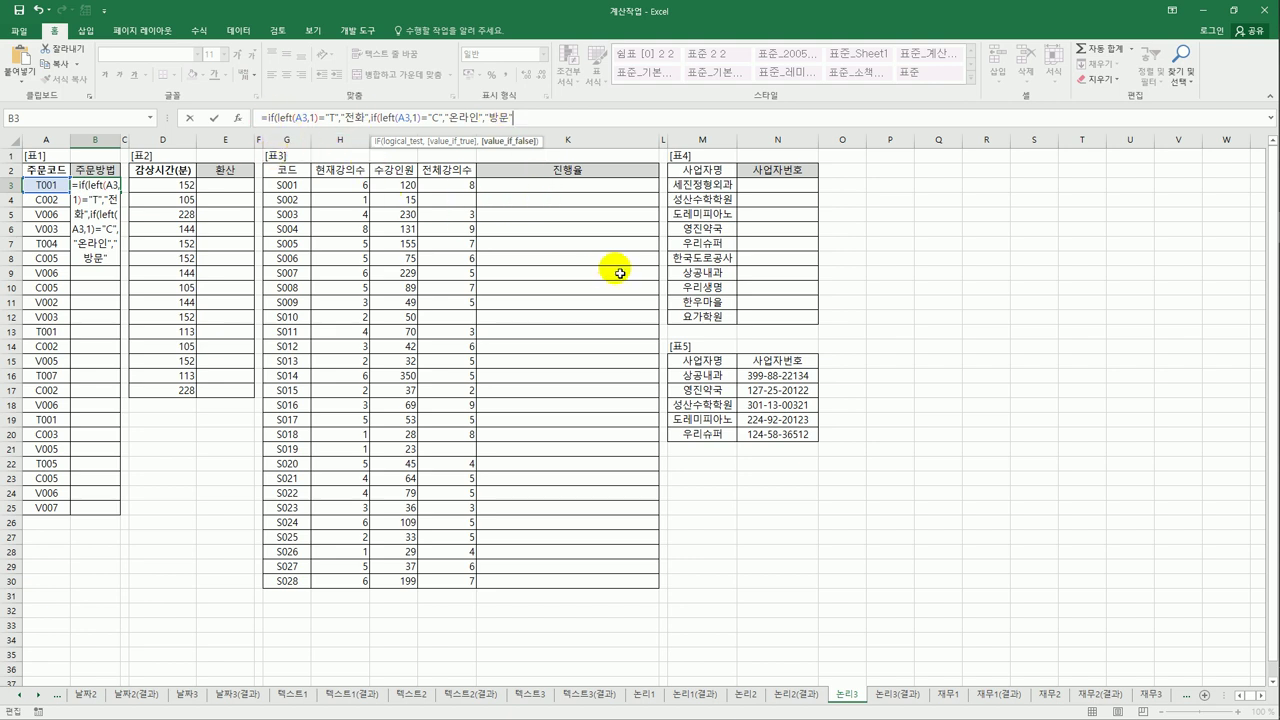
type("))")
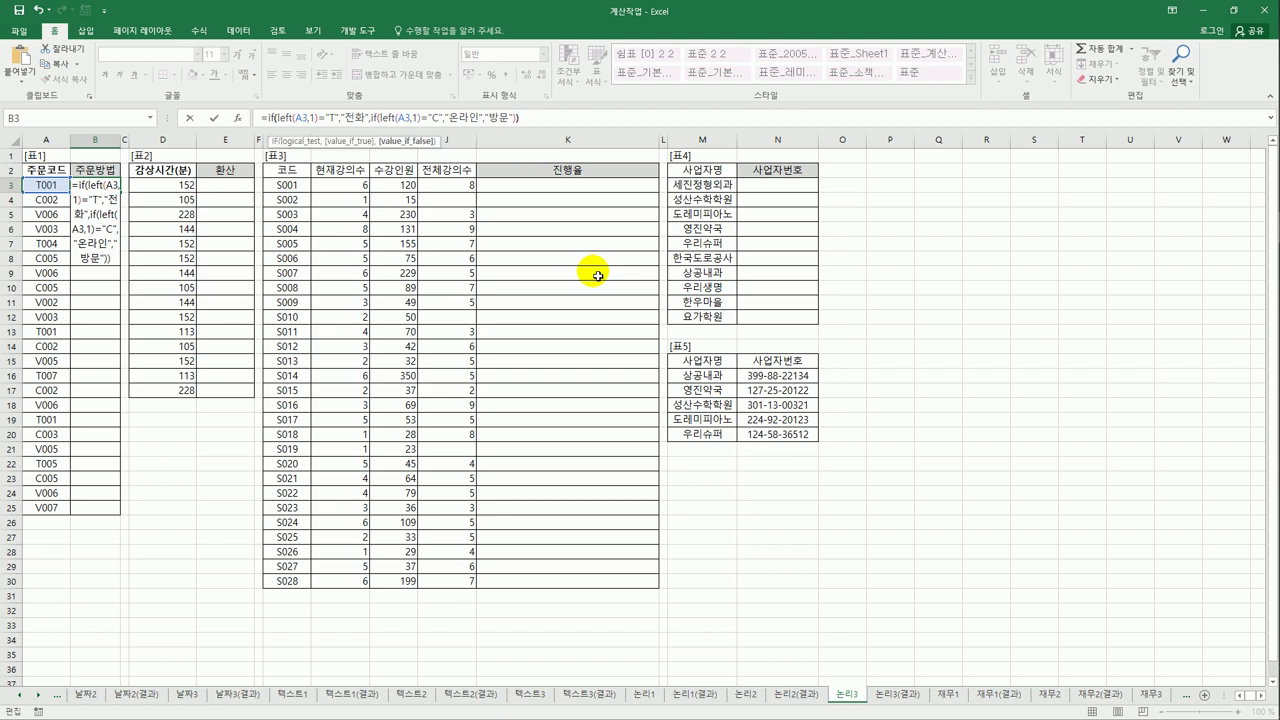
key("ctrl+Return")
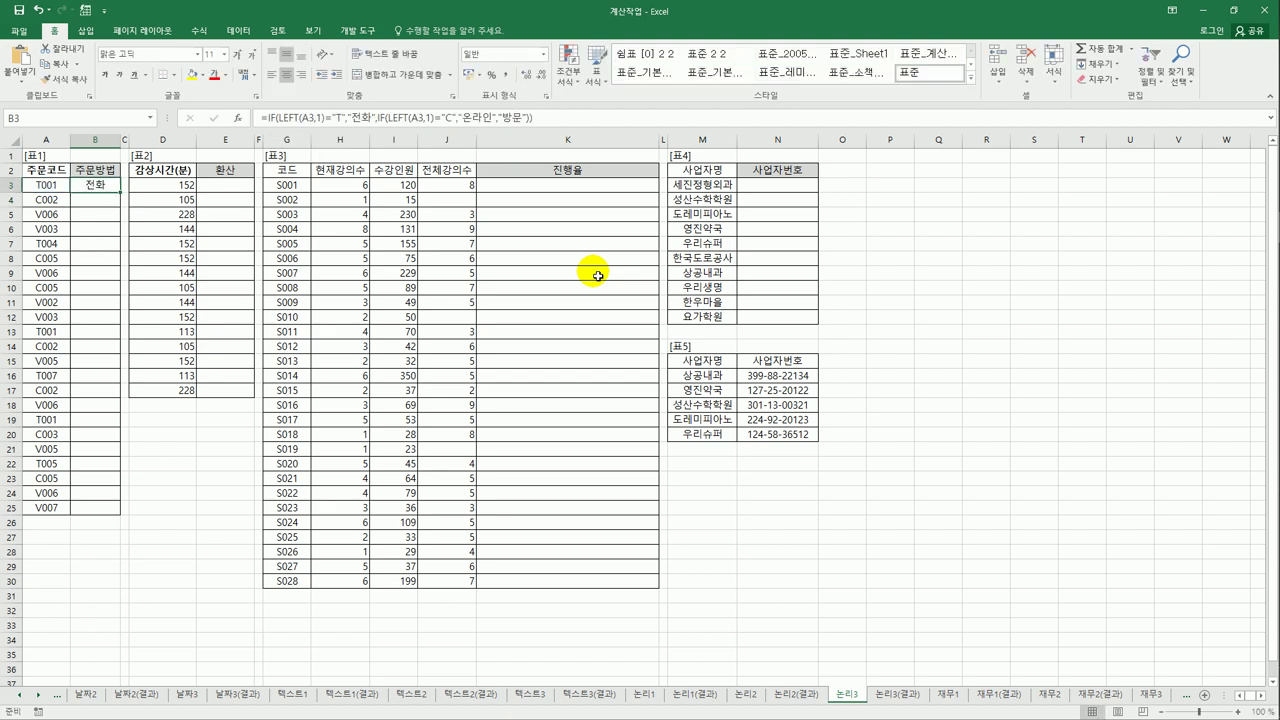
left_click_drag(120, 193, 106, 508)
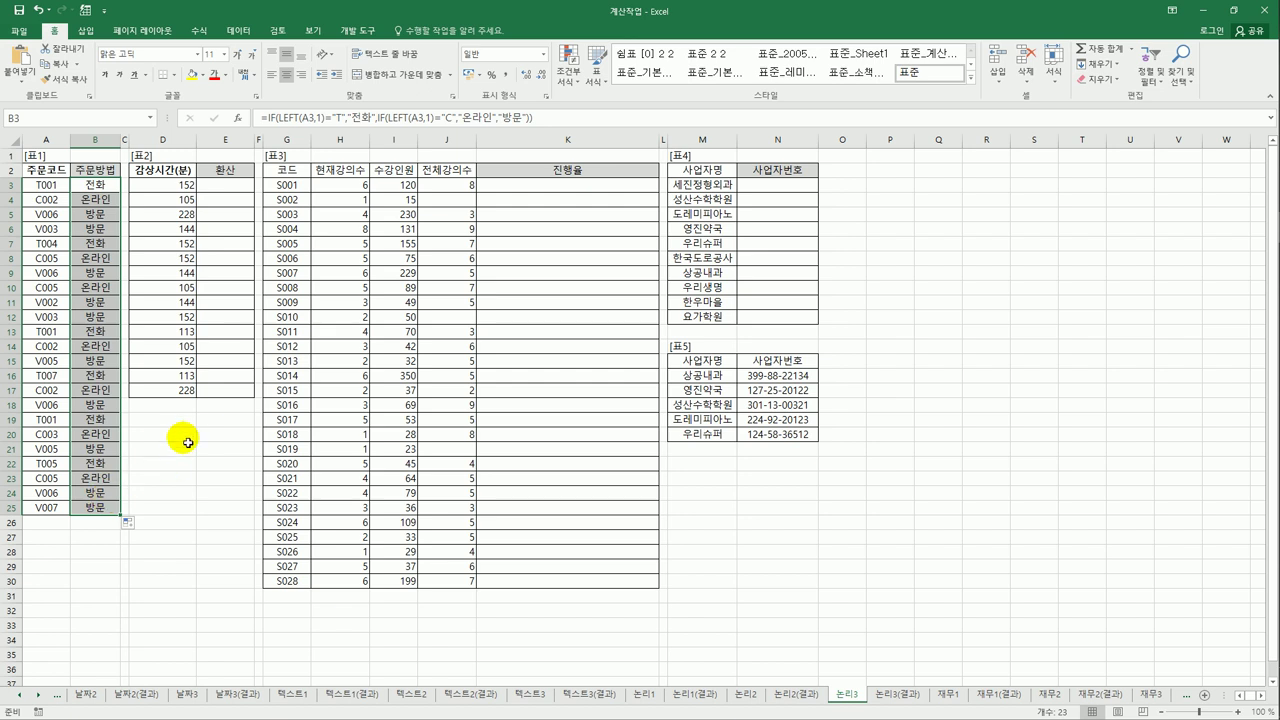
Step: Add an opening parenthesis to the end of the texts "전화", "온라인" and "방문" in B3's formula
left_click(108, 190)
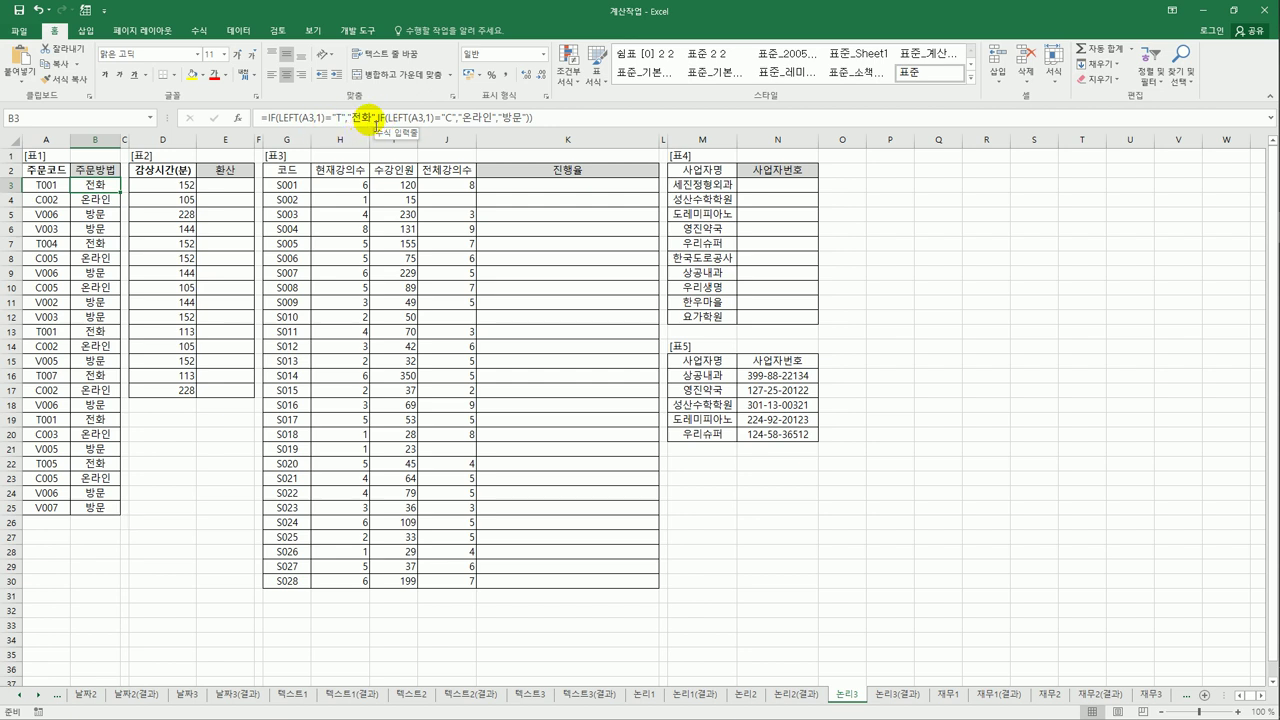
left_click(375, 128)
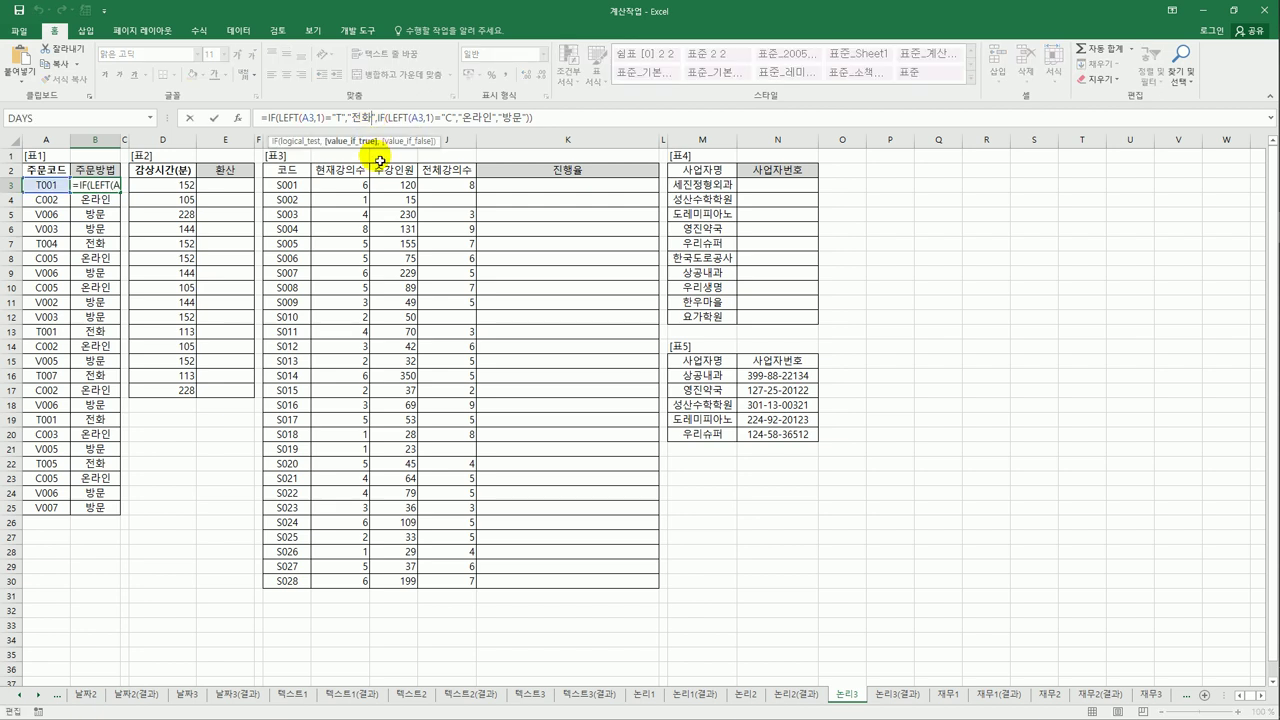
key("Right")
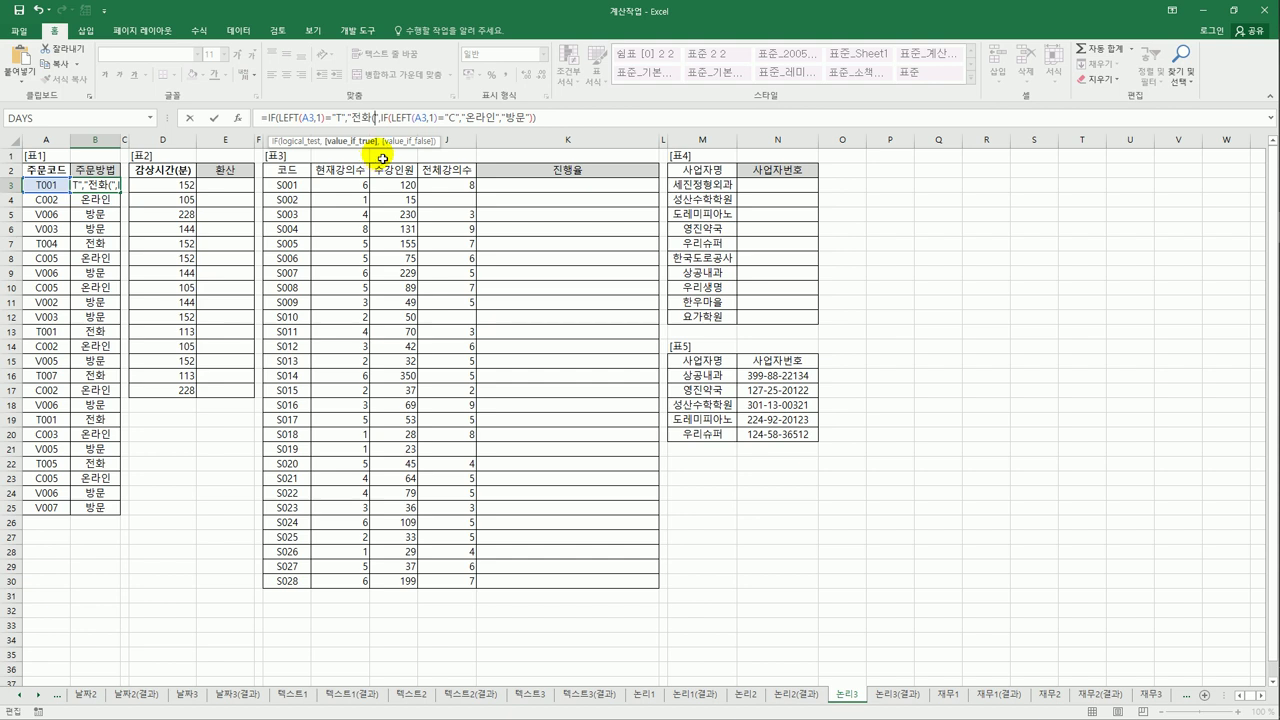
left_click(497, 119)
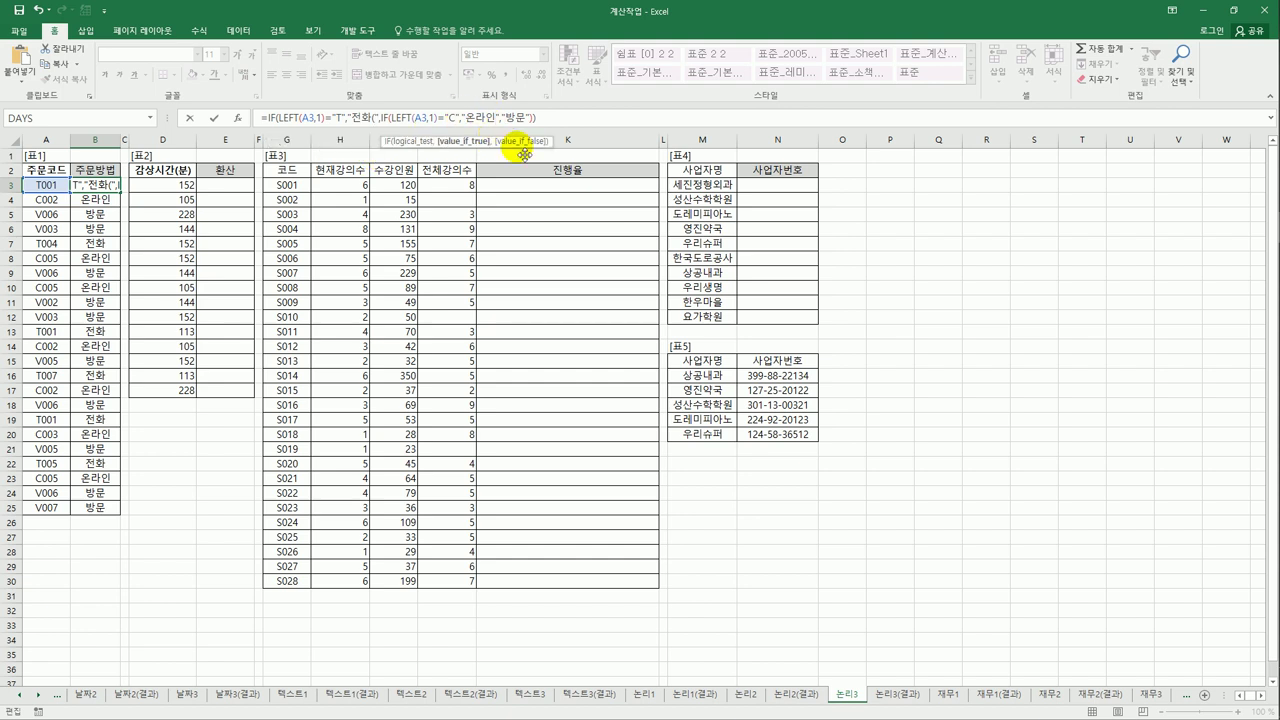
key("Right")
key("Right")
key("Right")
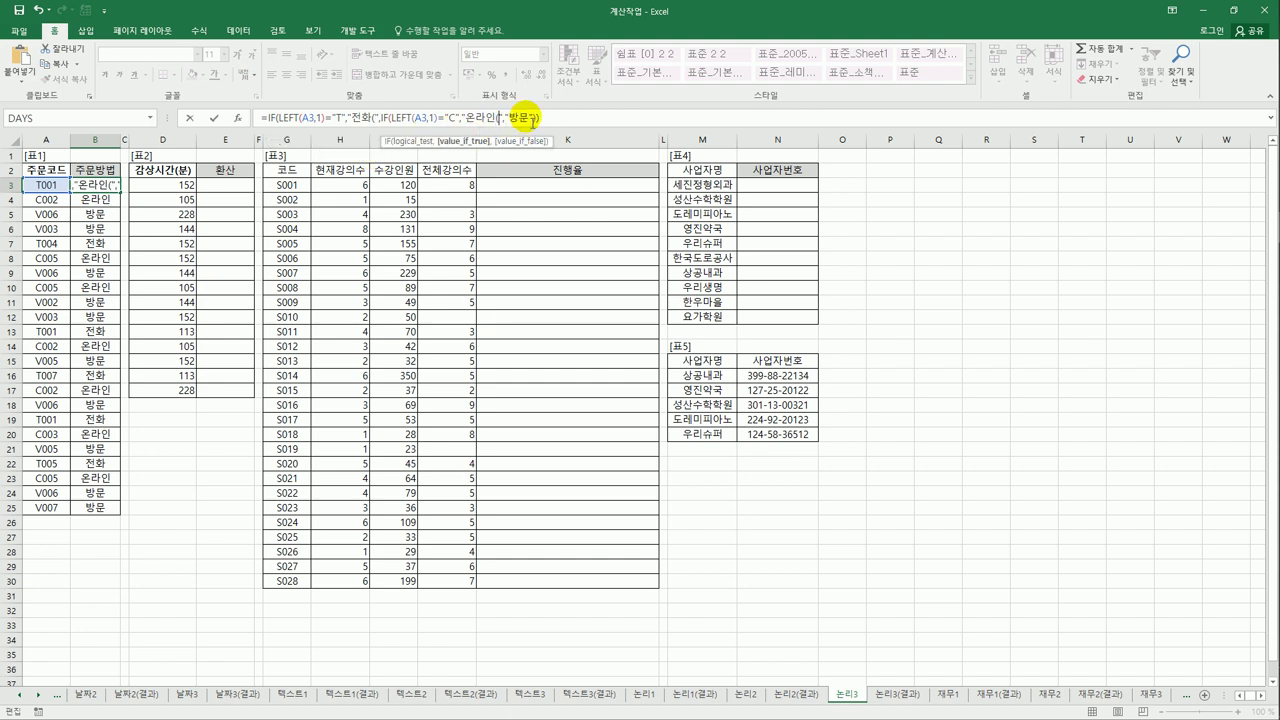
left_click(531, 141)
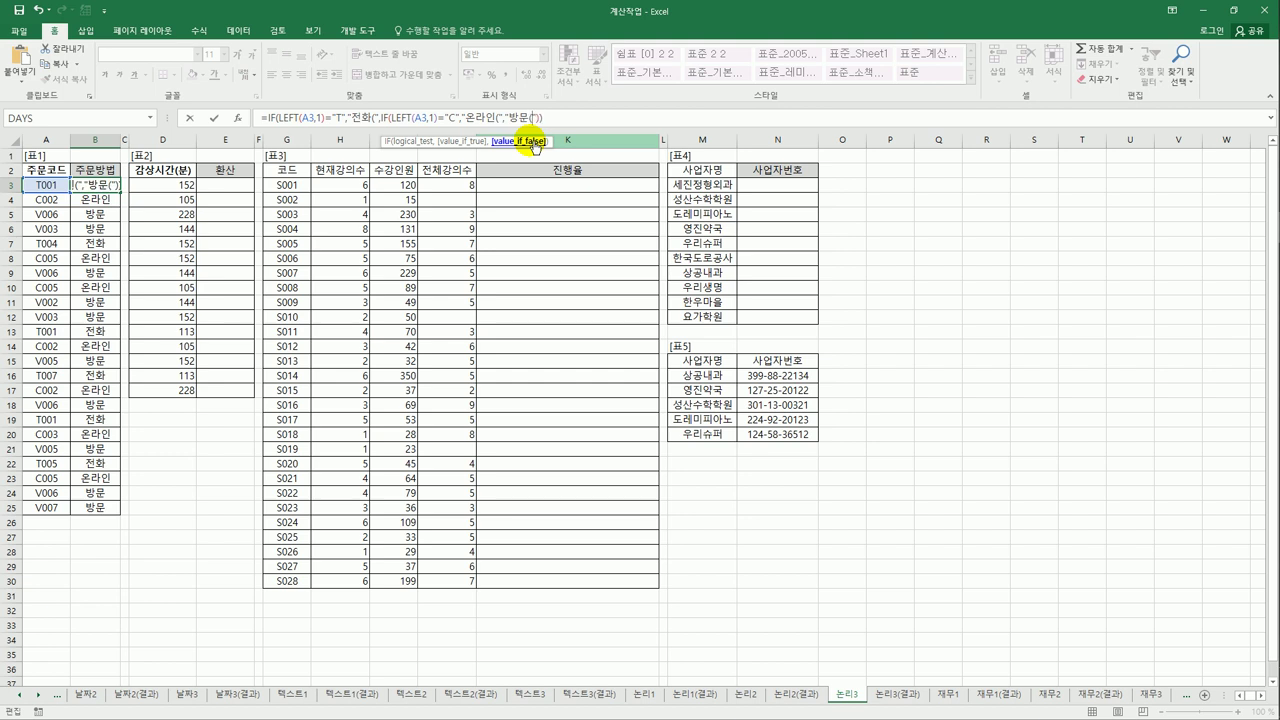
Step: Add a concatenation operator (&) right after the text "전화(" in B3's formula
left_click(374, 118)
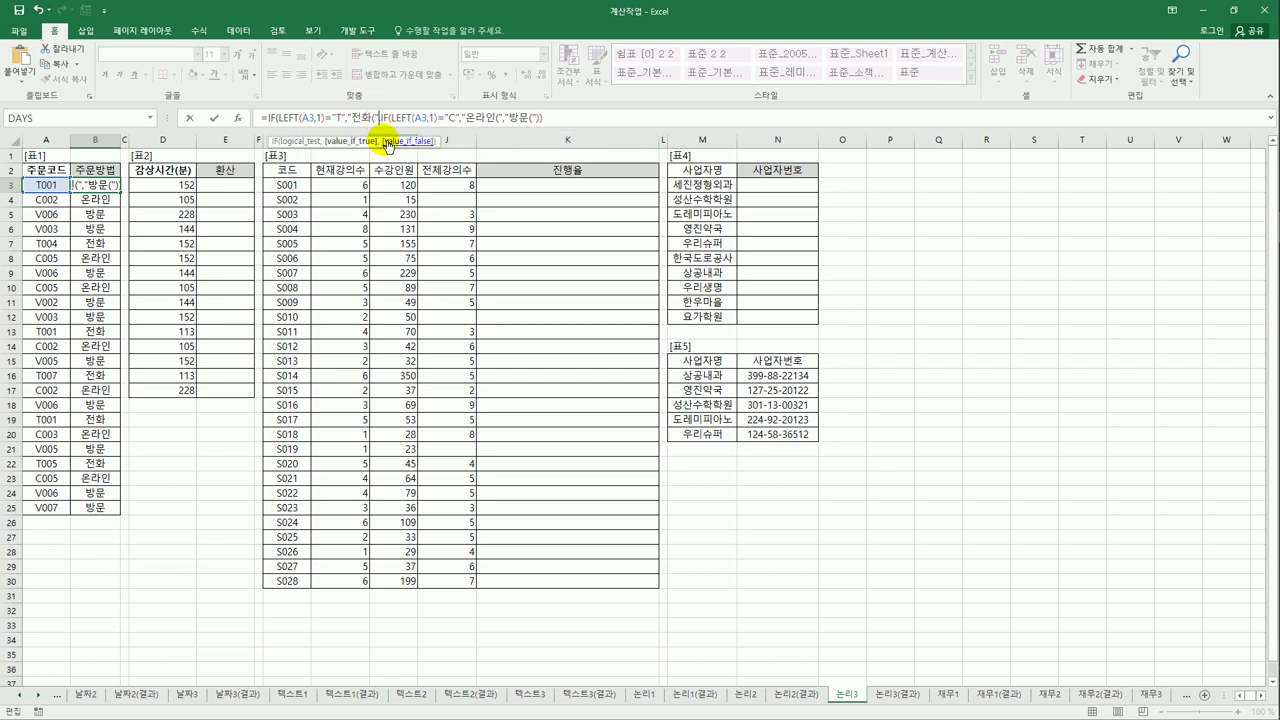
key("BackSpace")
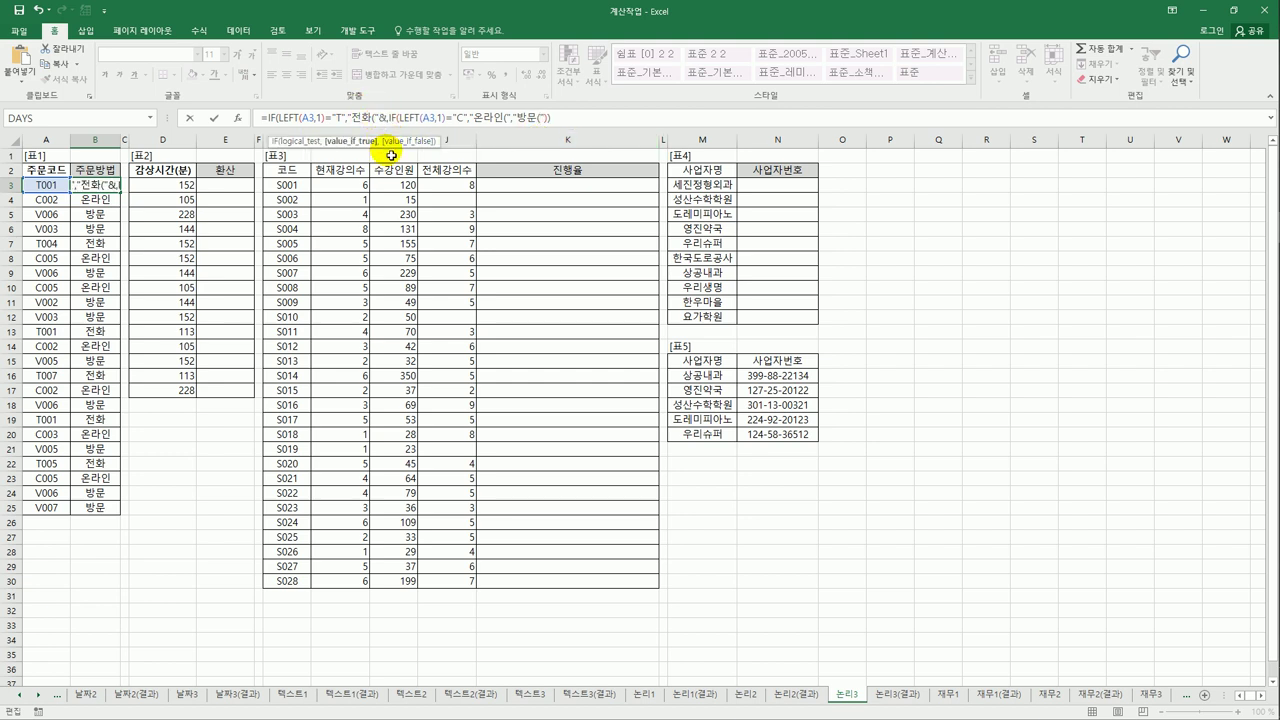
type("&")
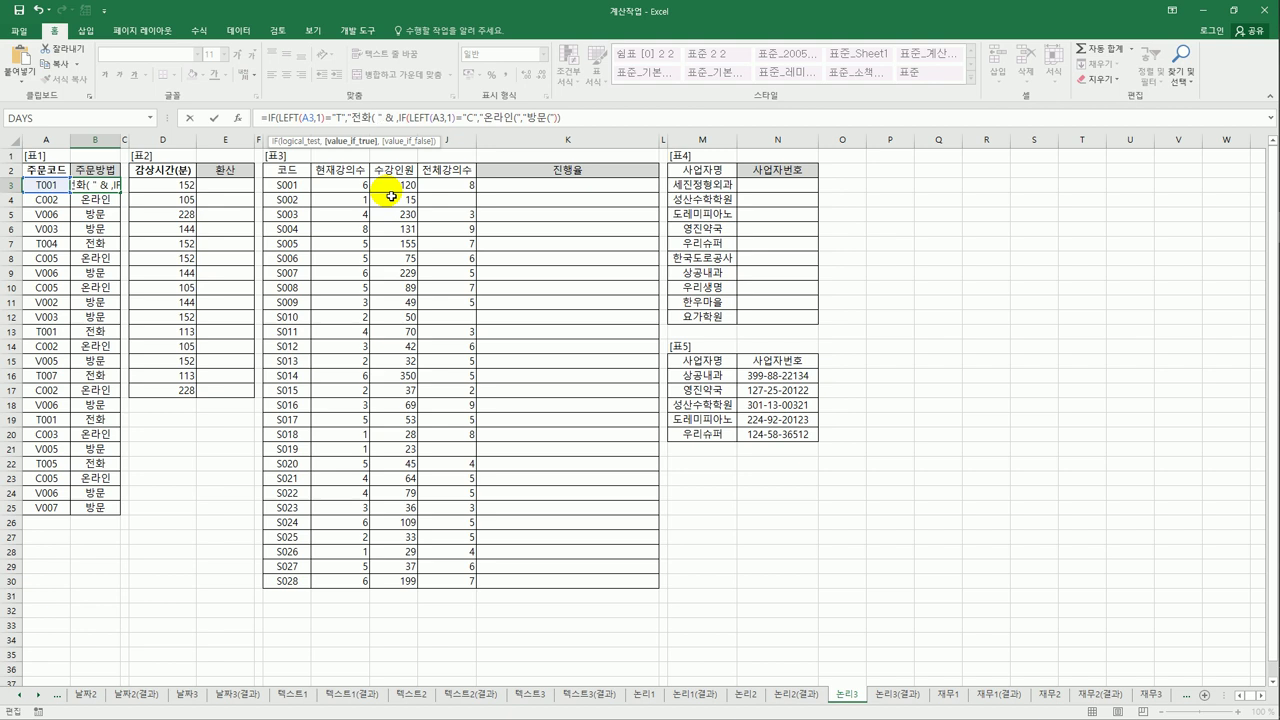
key("BackSpace")
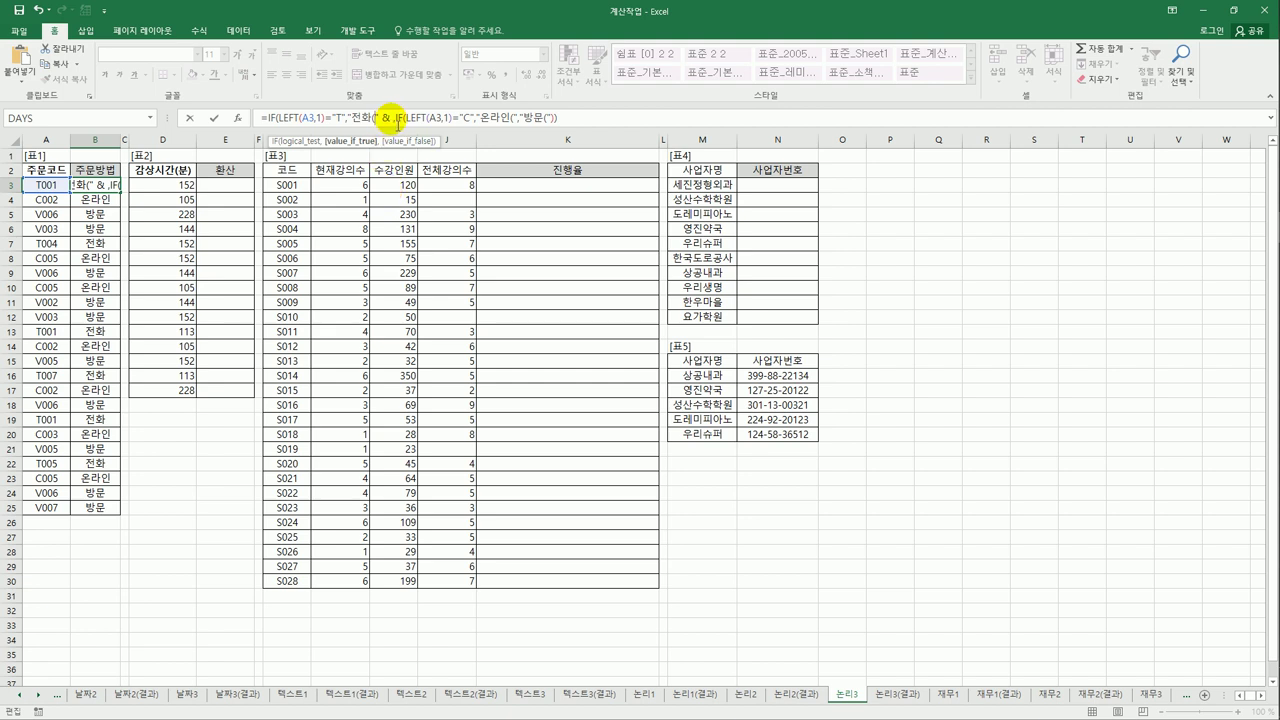
left_click(397, 119)
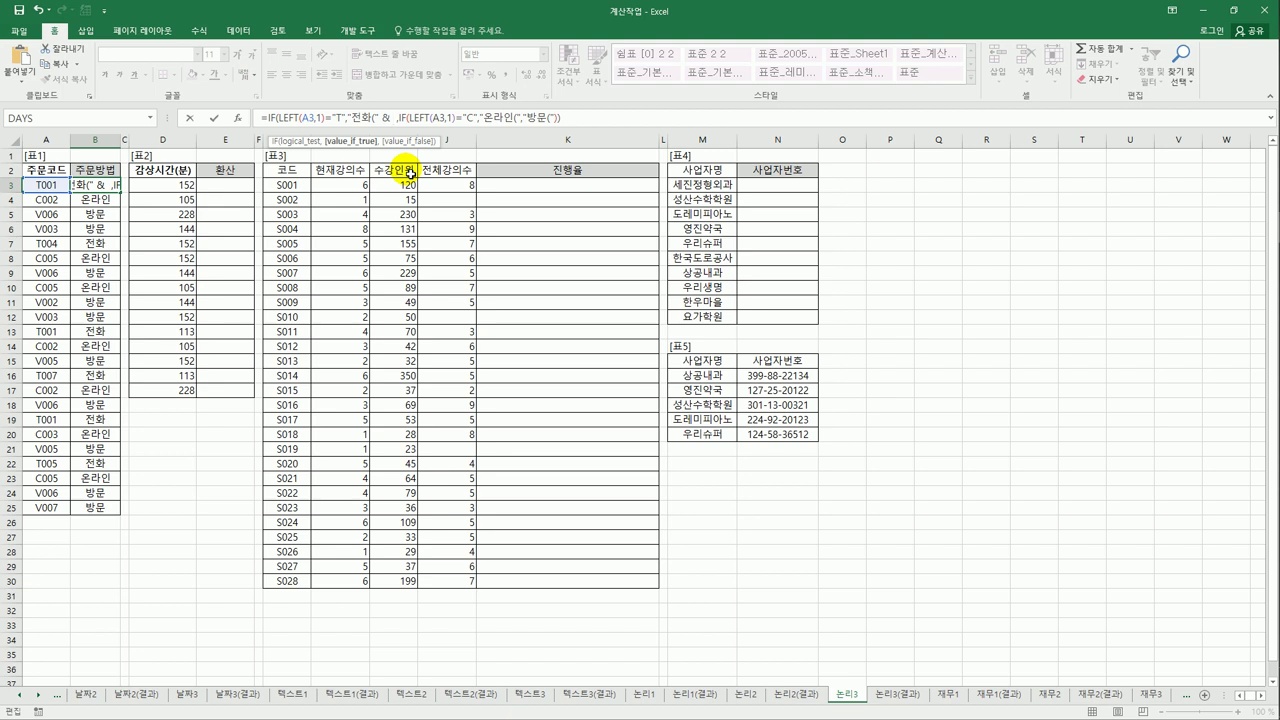
Step: Insert the COUNTIF function after the concatenation operator following "전화(" in B3's formula
type("ㅊ")
key("BackSpace")
key("Hangul")
type("coun")
key("Down")
key("Down")
key("Down")
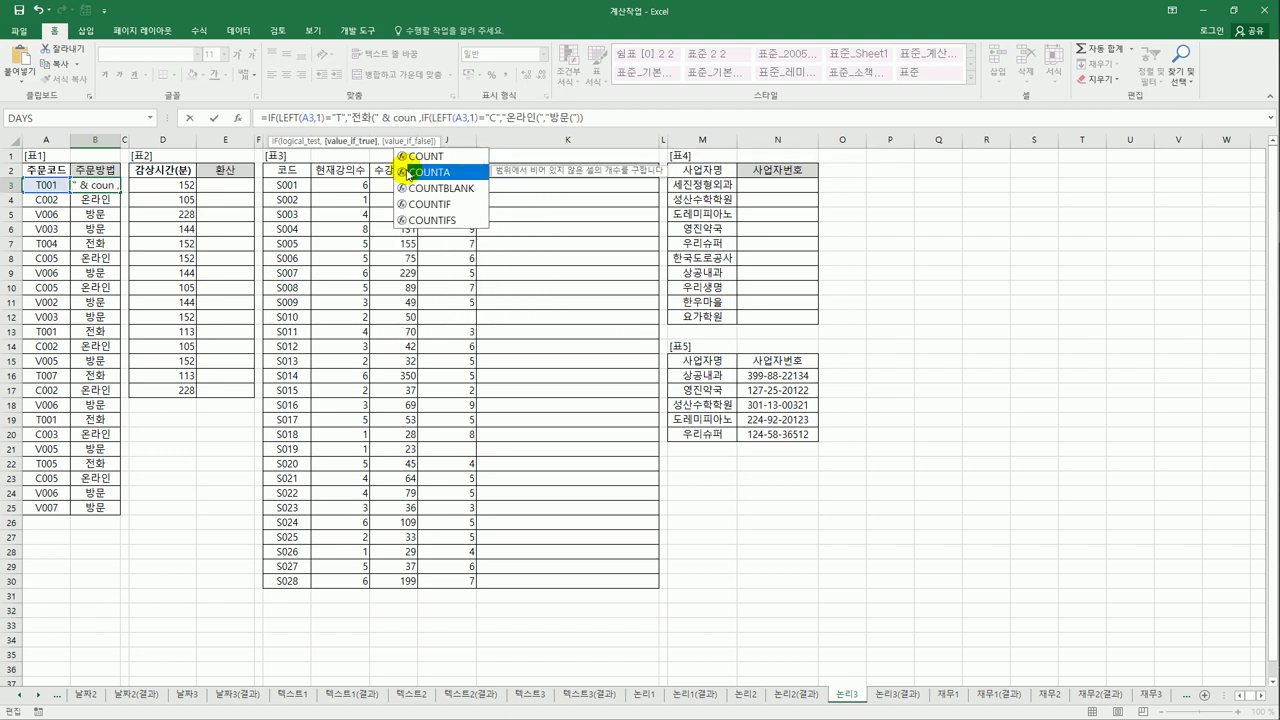
key("Tab")
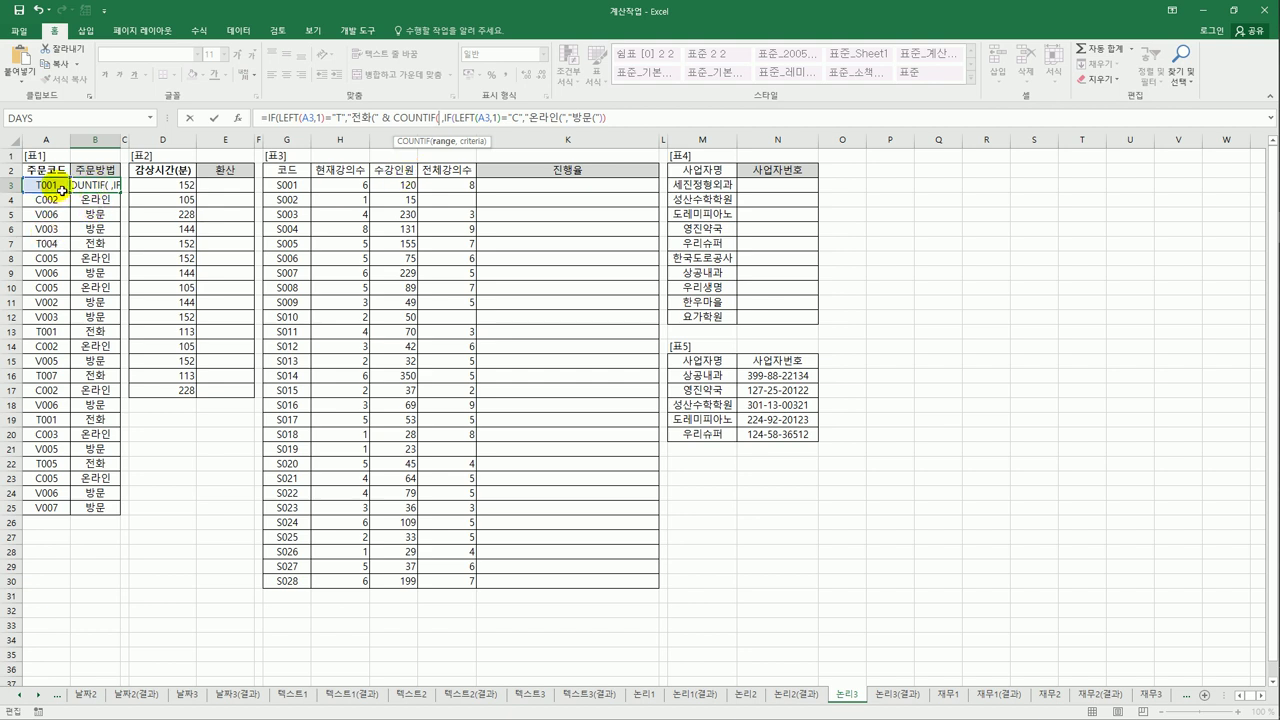
left_click_drag(62, 189, 38, 511)
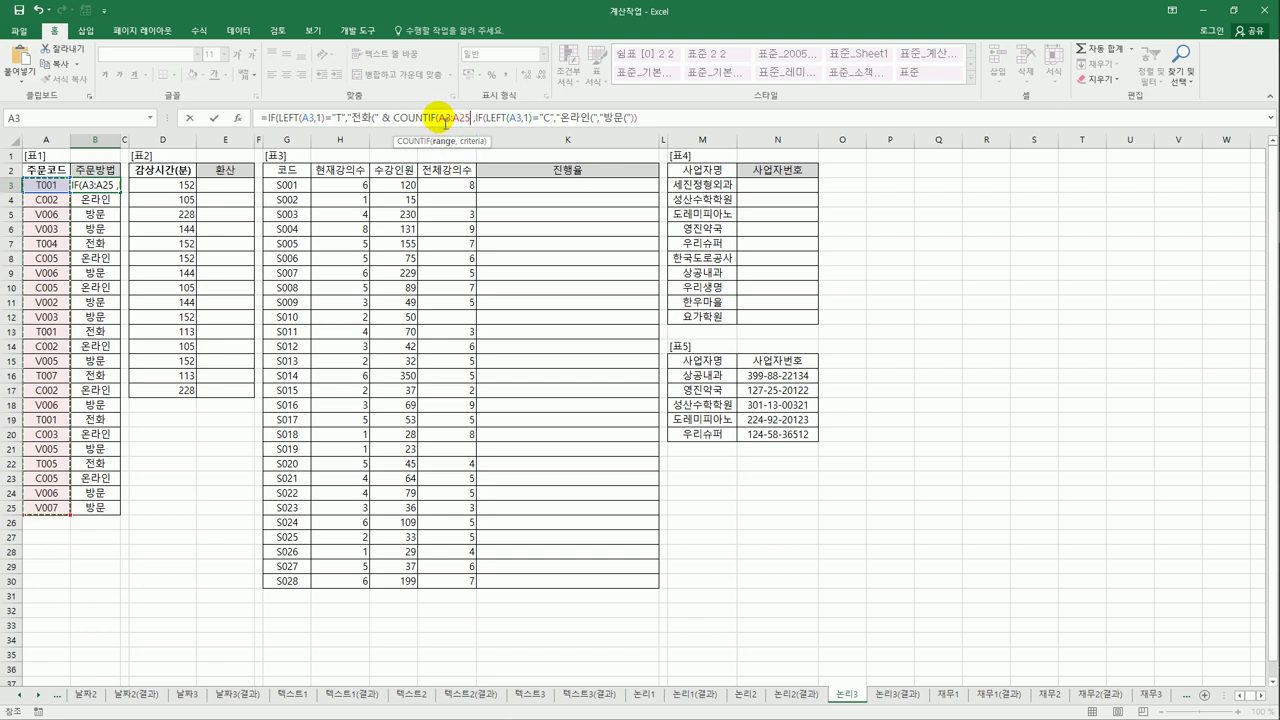
left_click_drag(440, 121, 477, 127)
key("Delete")
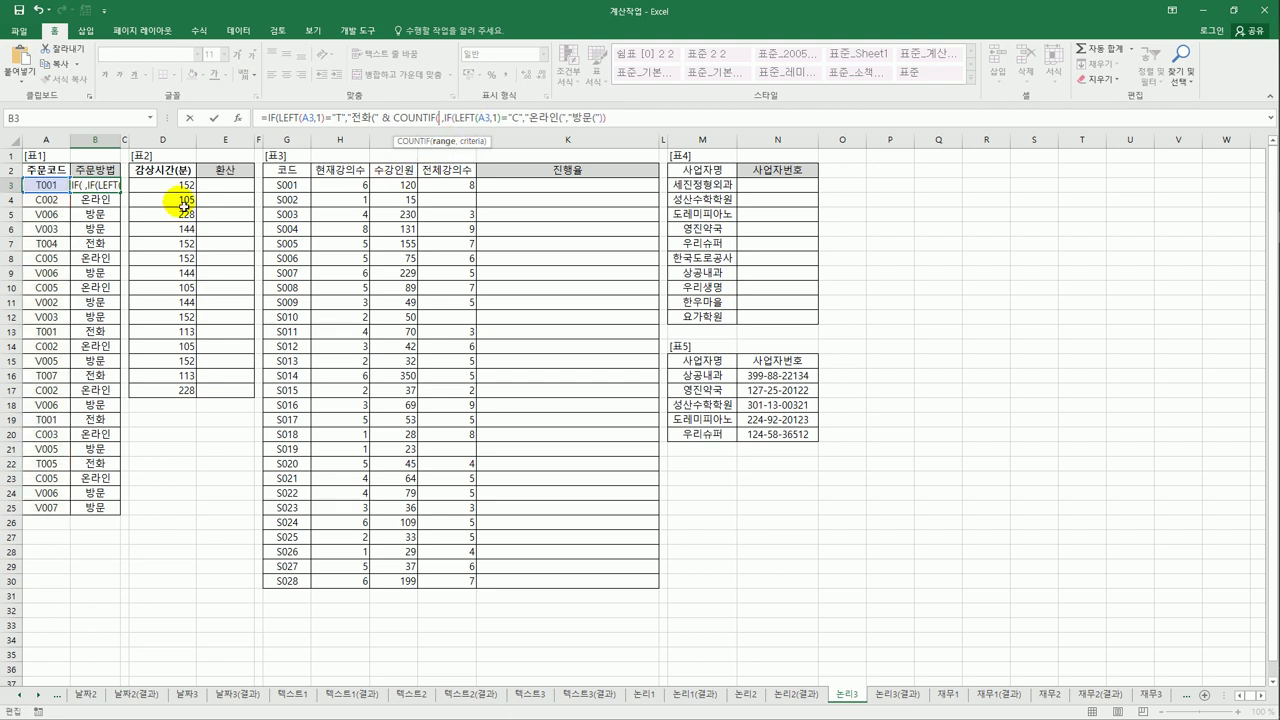
Step: Give COUNTIF the expanding range $A$3:A3, with only the starting cell made absolute
left_click(52, 186)
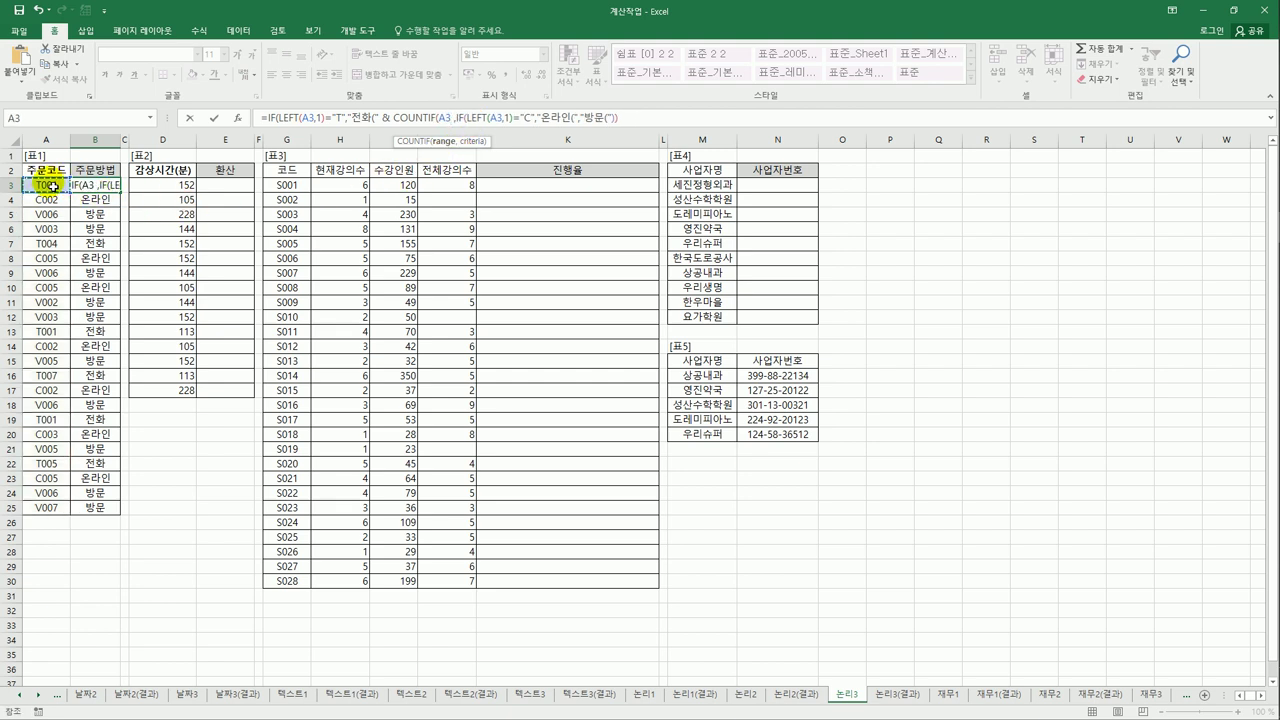
key("F8")
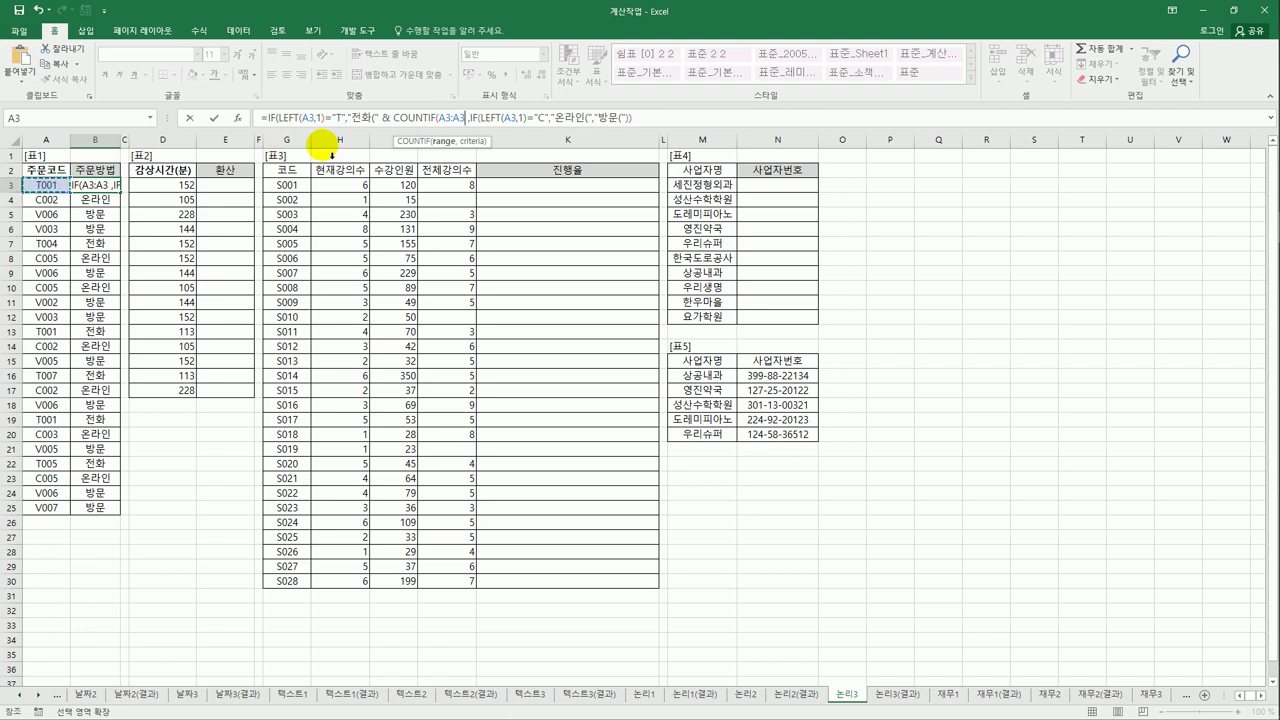
double_click(452, 122)
left_click(452, 122)
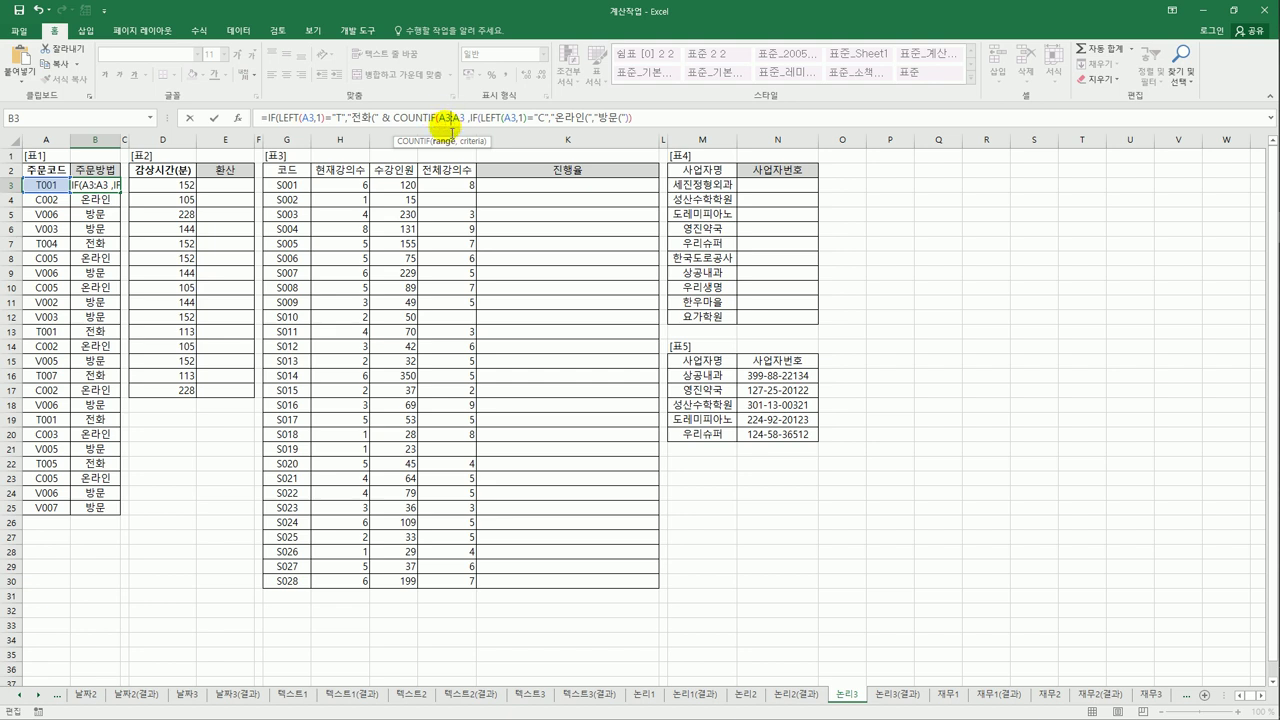
key("F4")
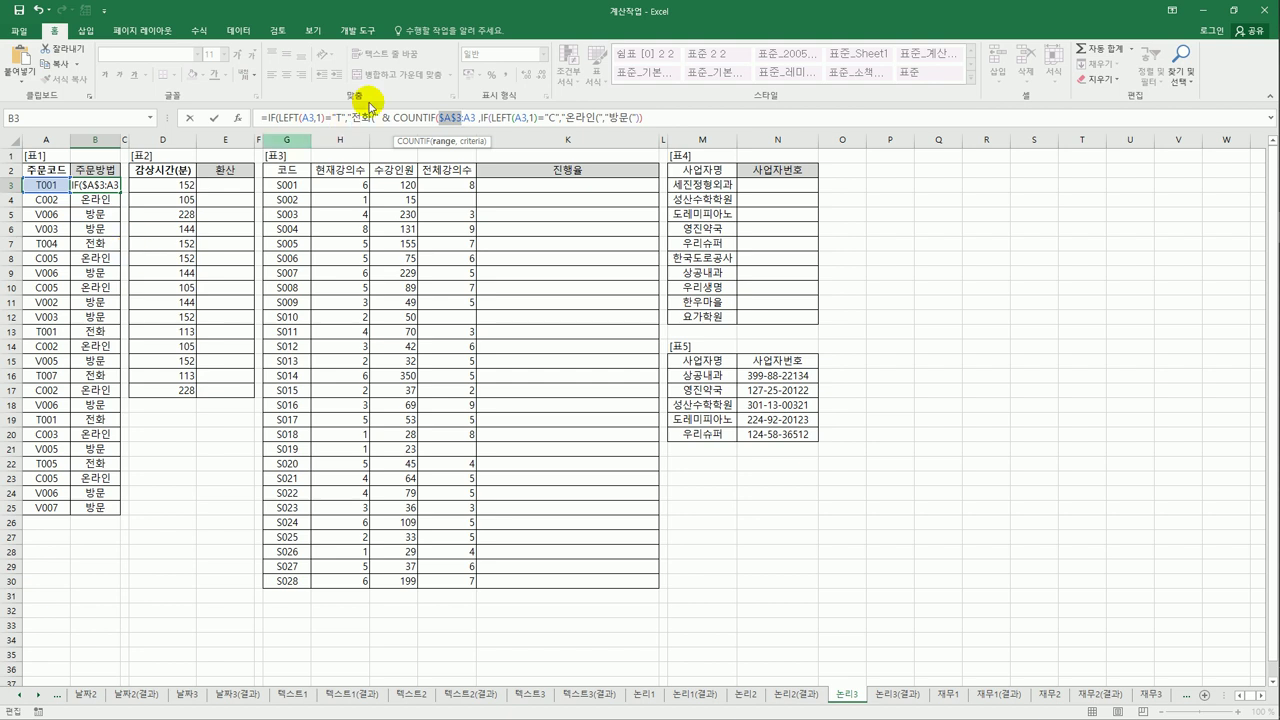
Step: Set the COUNTIF criteria to "T*" and close the function
left_click(476, 118)
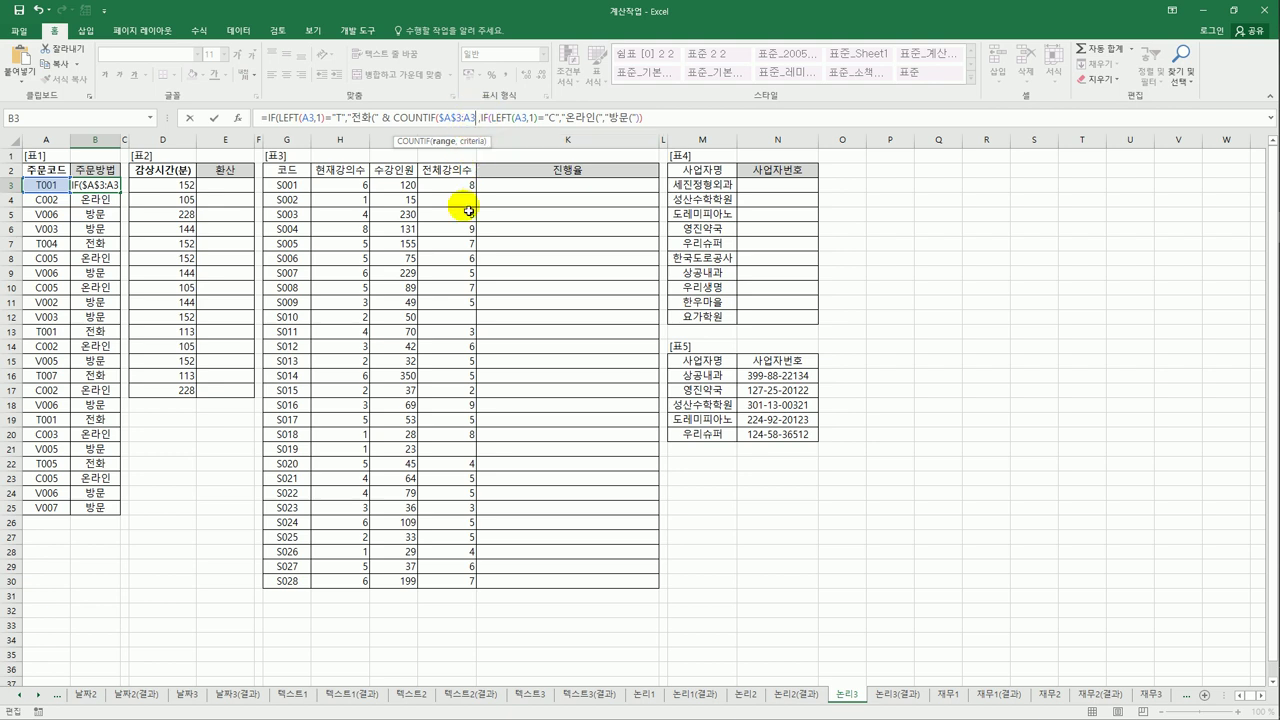
type(",")
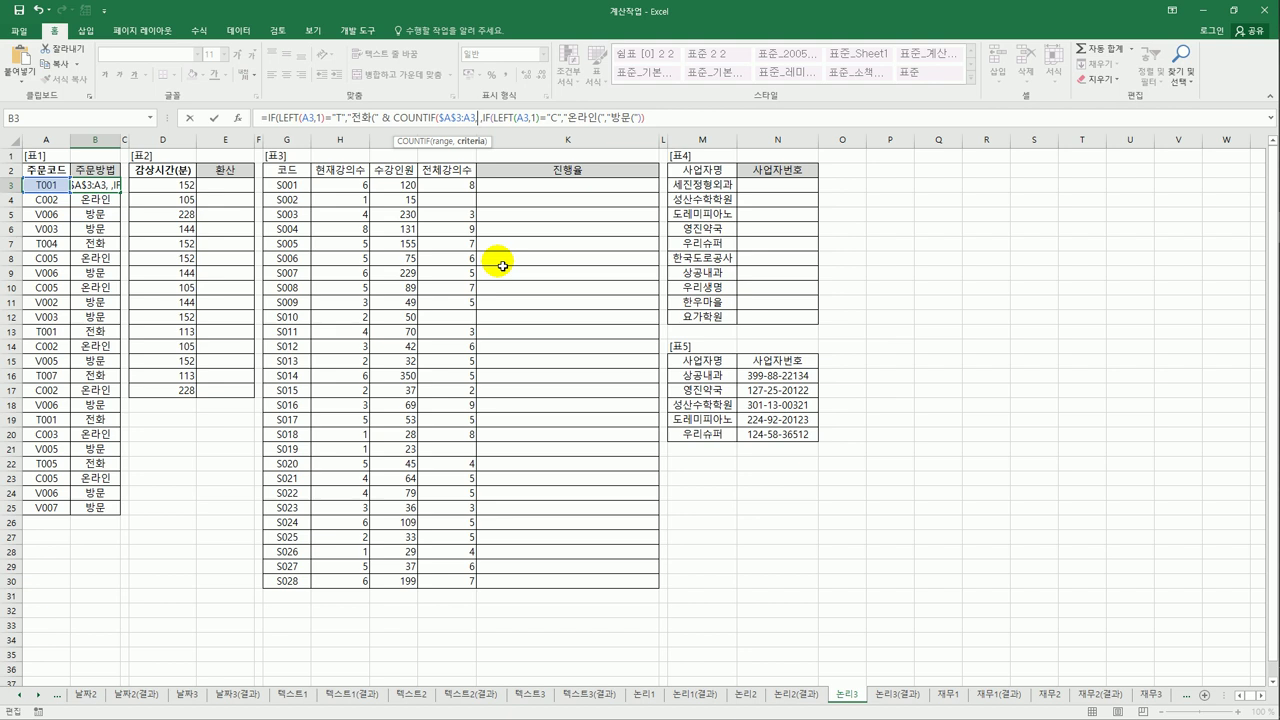
type("\"T")
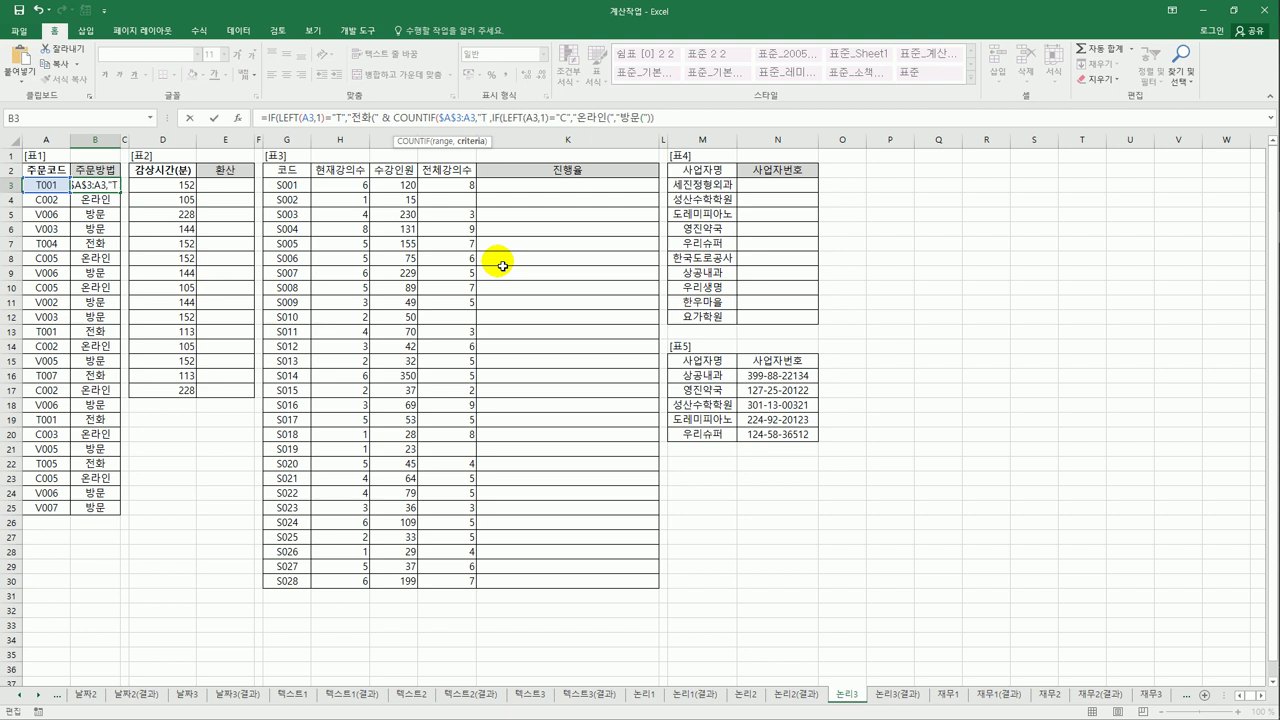
type("*")
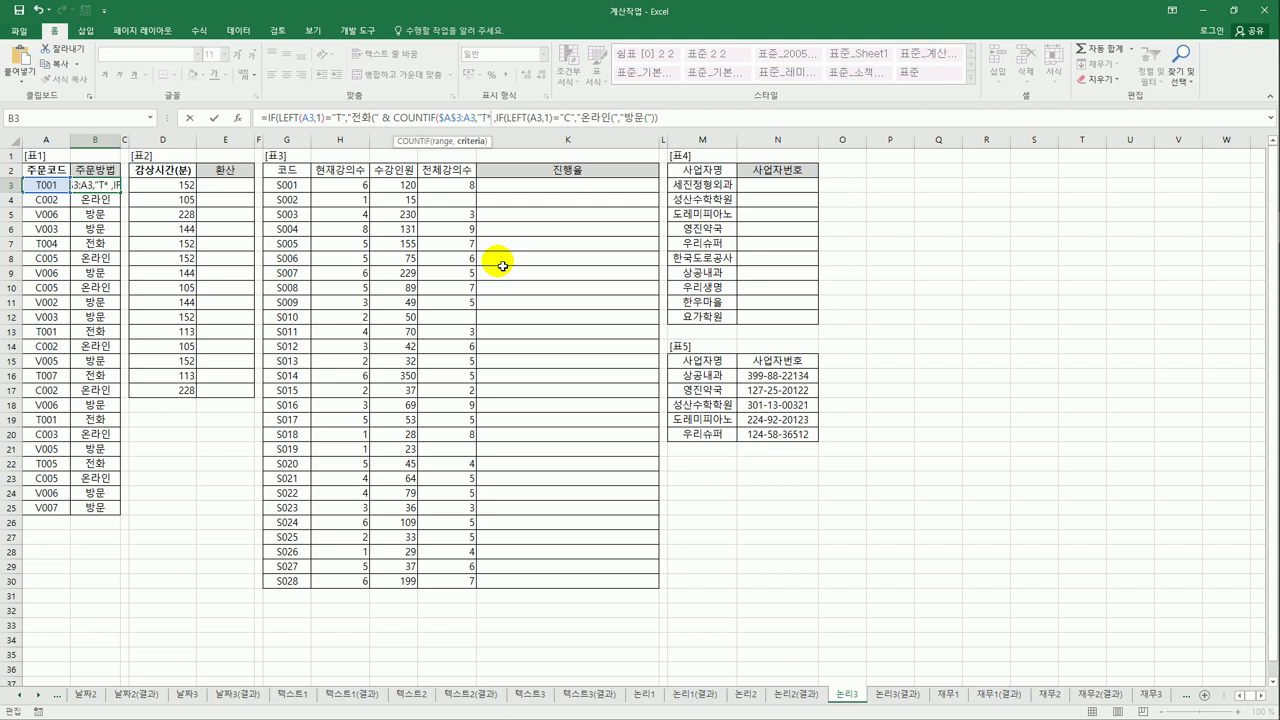
type("\"")
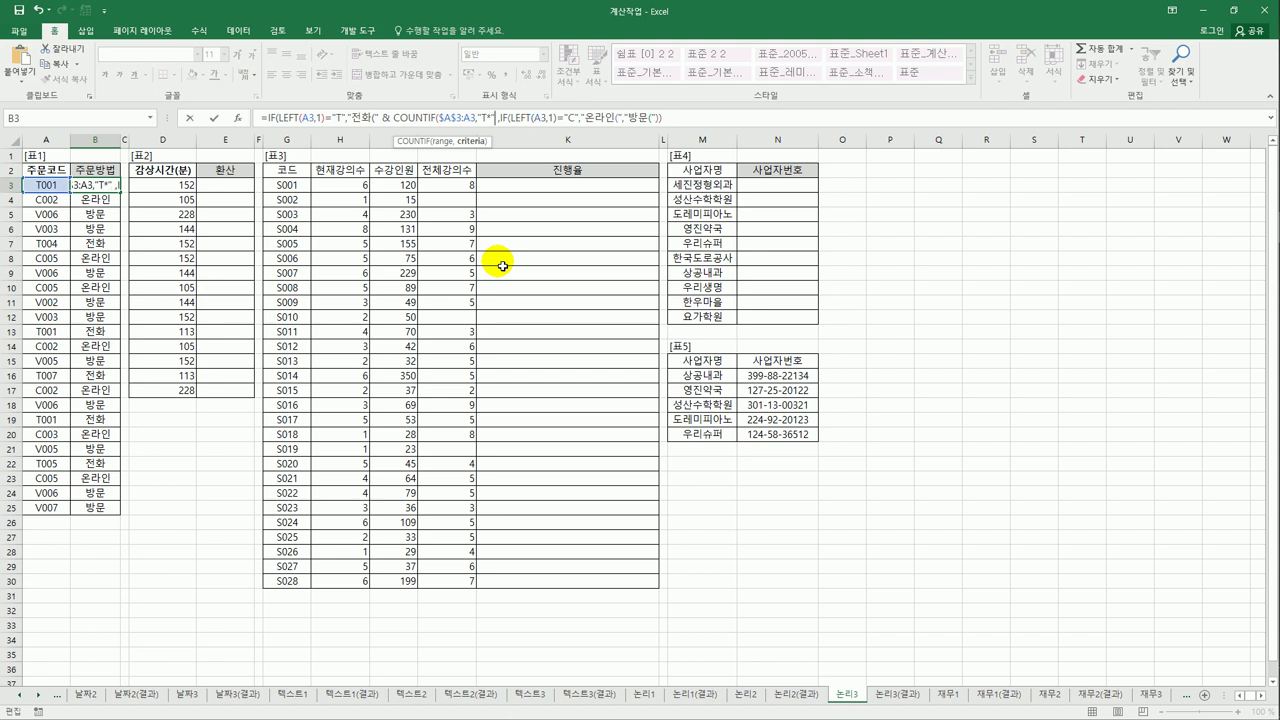
type(")")
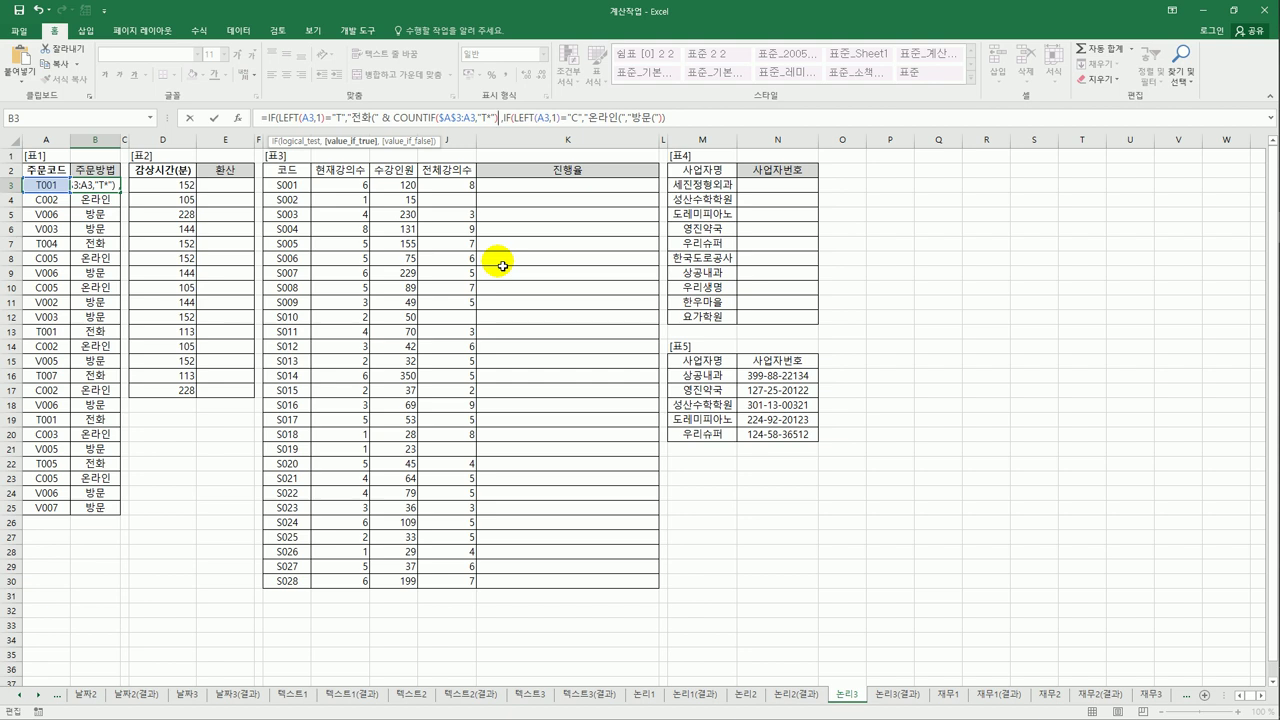
Step: Append a closing parenthesis text with & ")" after the COUNTIF and commit B3's formula
type("& ")
type("\"")
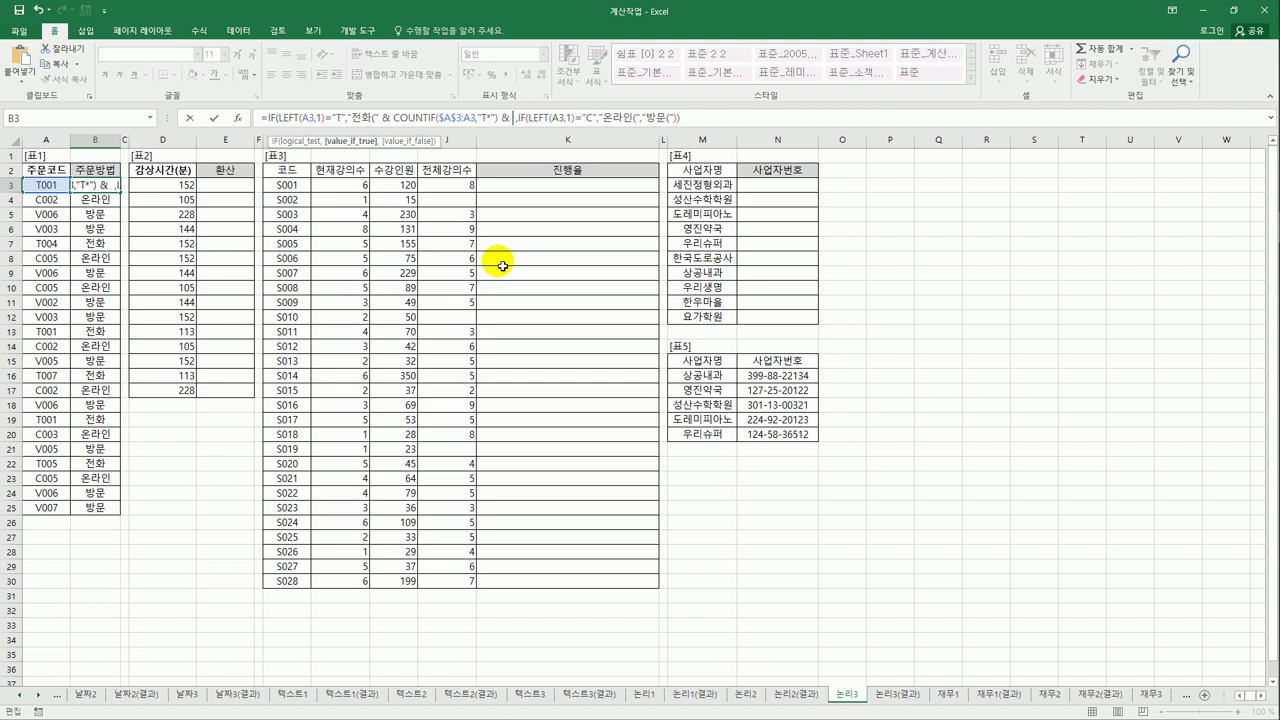
type(") ")
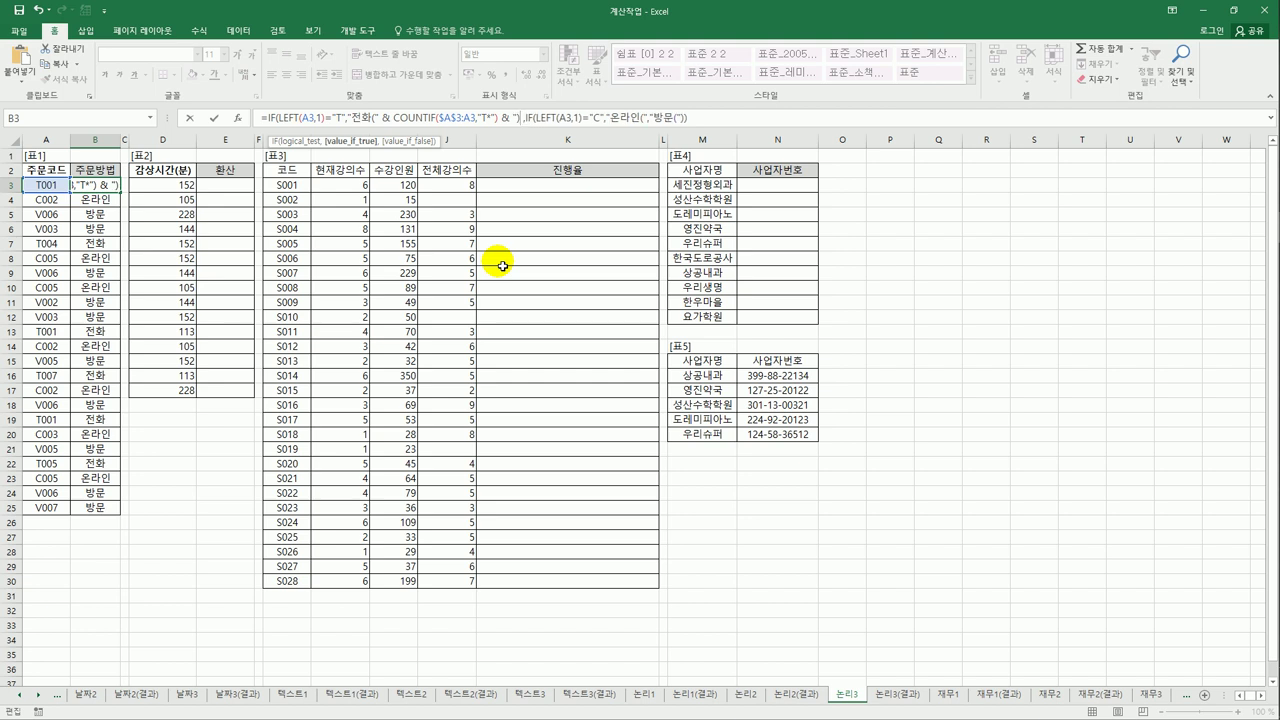
type("\"")
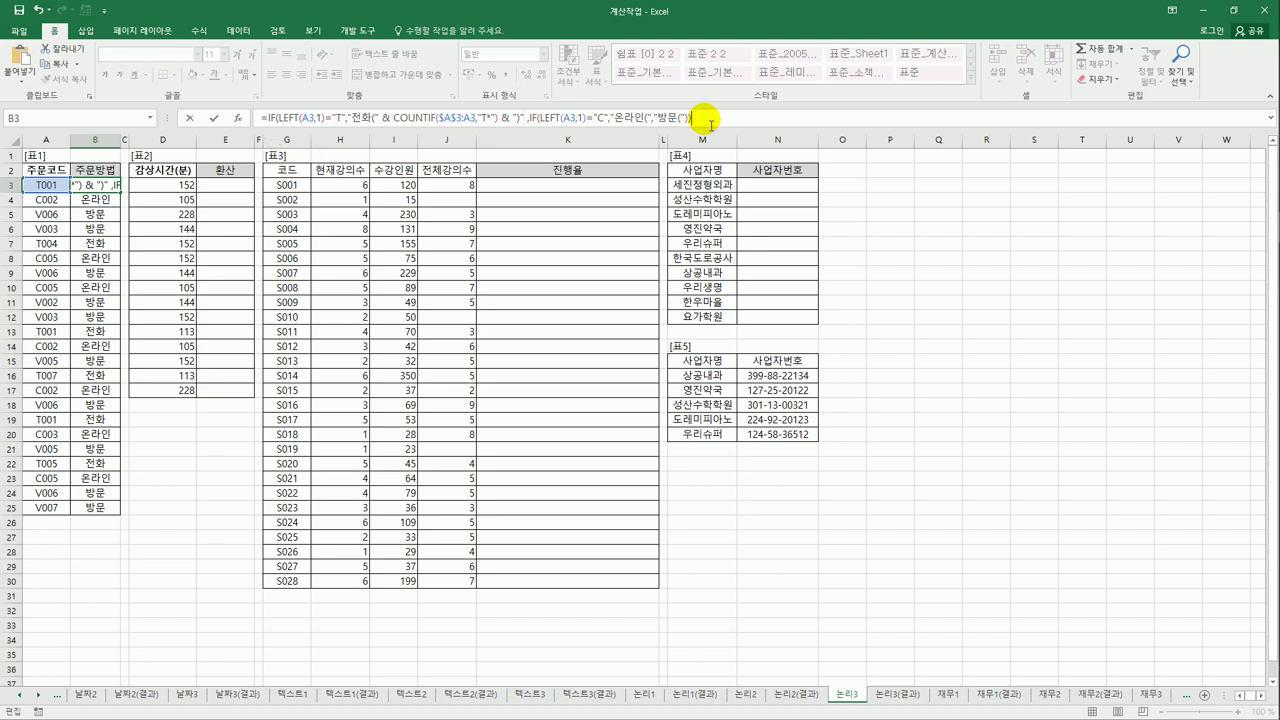
key("ctrl+Return")
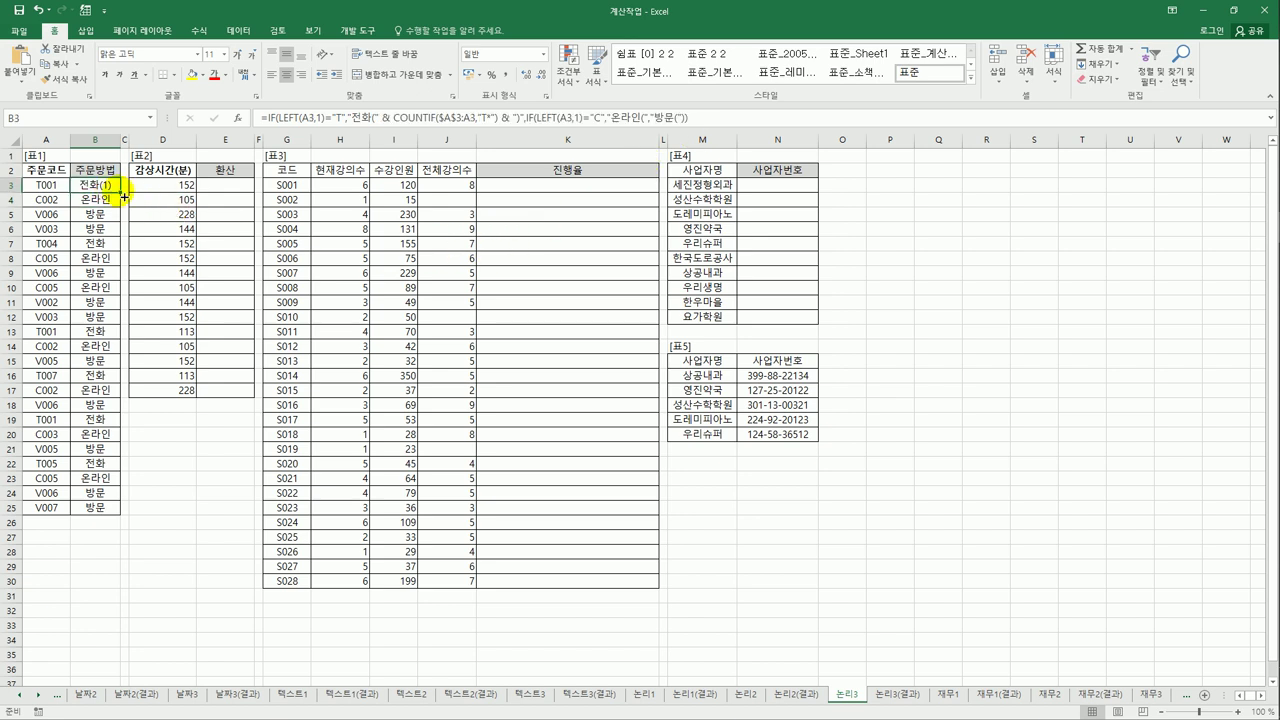
Step: Fill B3's formula down through B25 and check the copied formulas in several cells of the column
left_click_drag(124, 197, 106, 523)
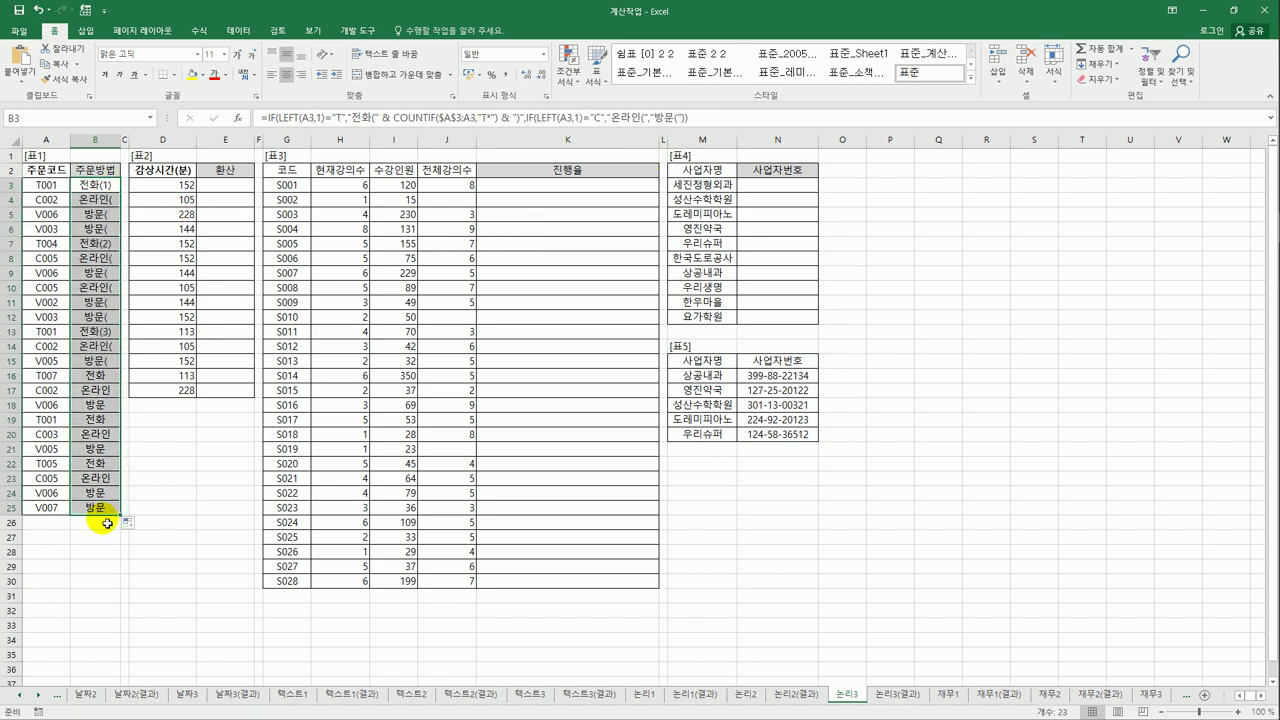
left_click(105, 247)
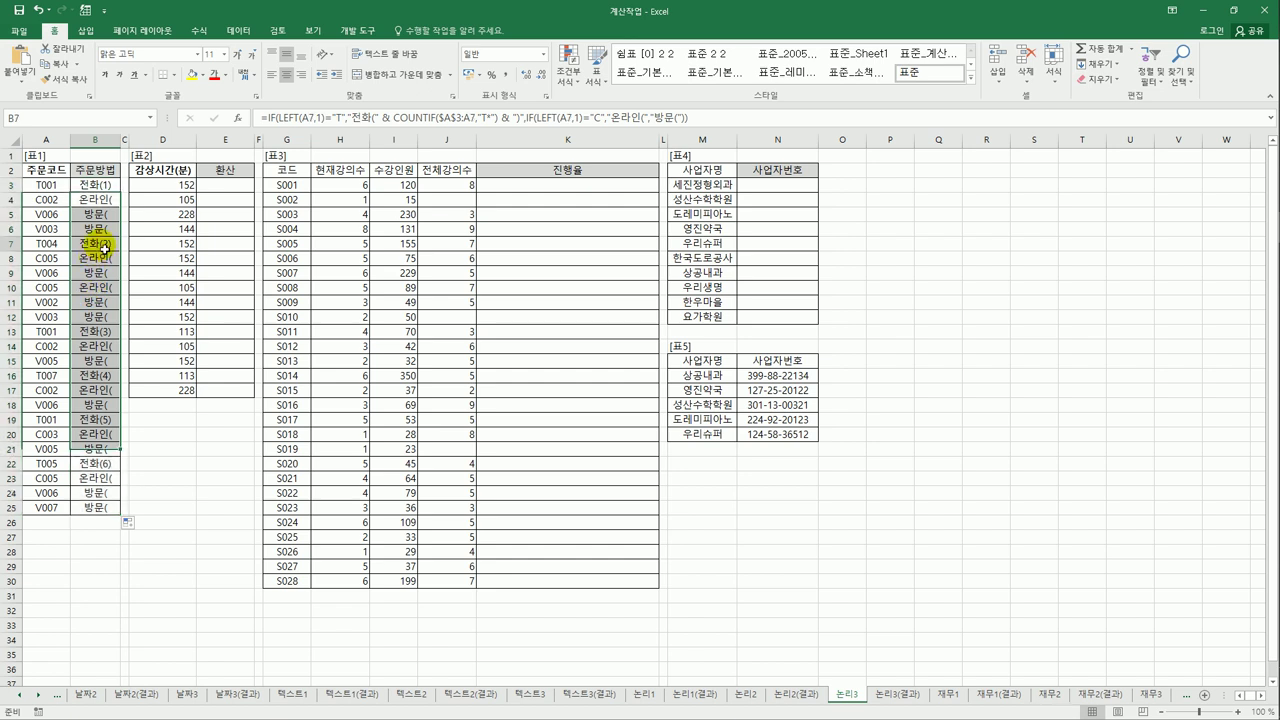
left_click(97, 340)
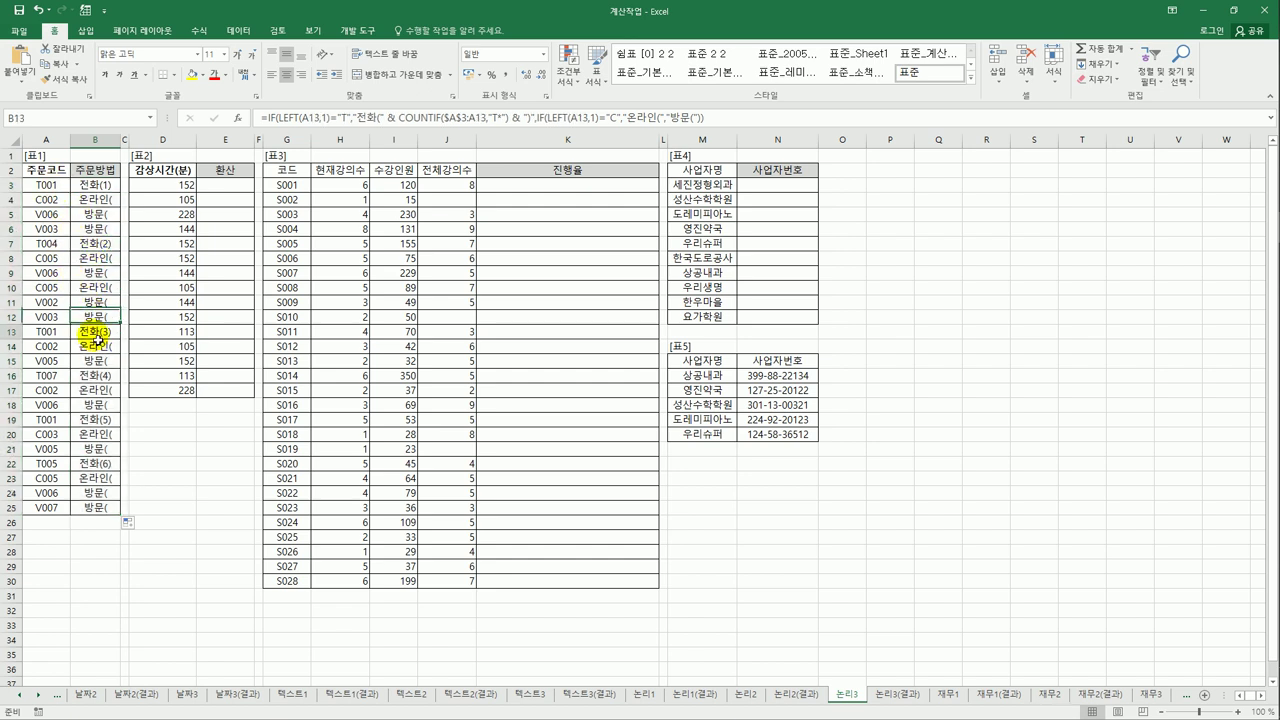
left_click(114, 433)
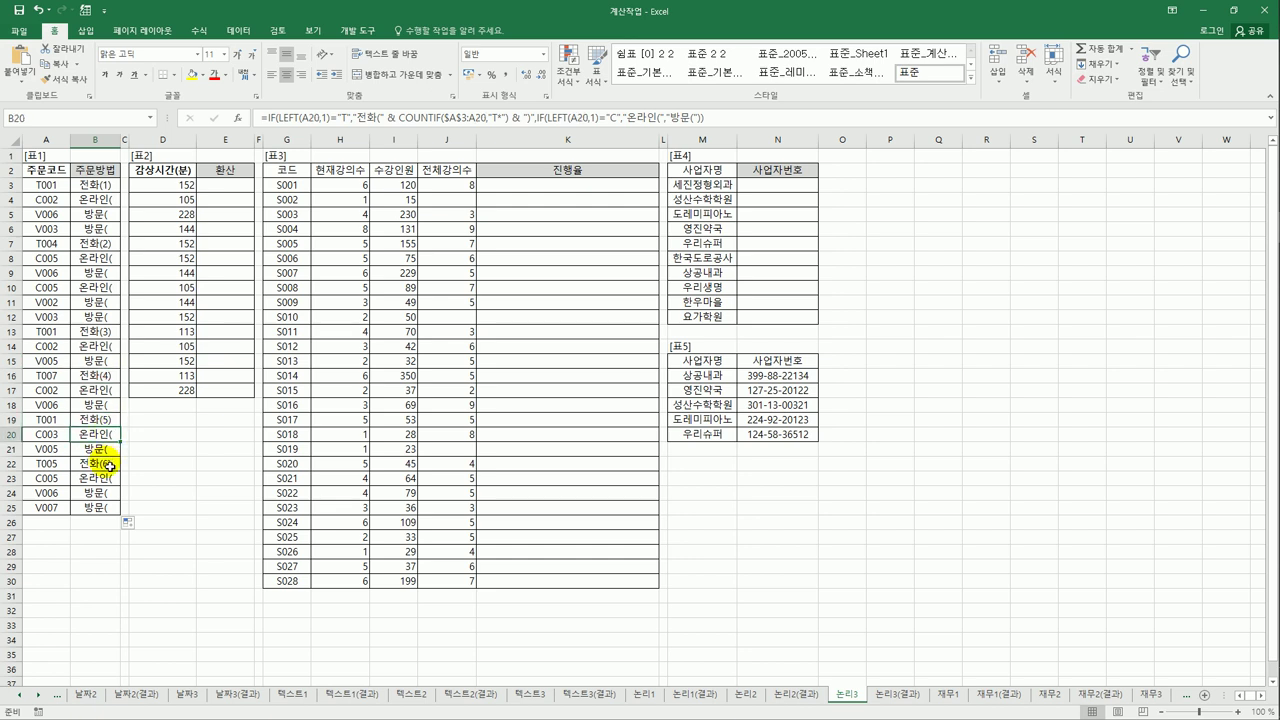
left_click(114, 463)
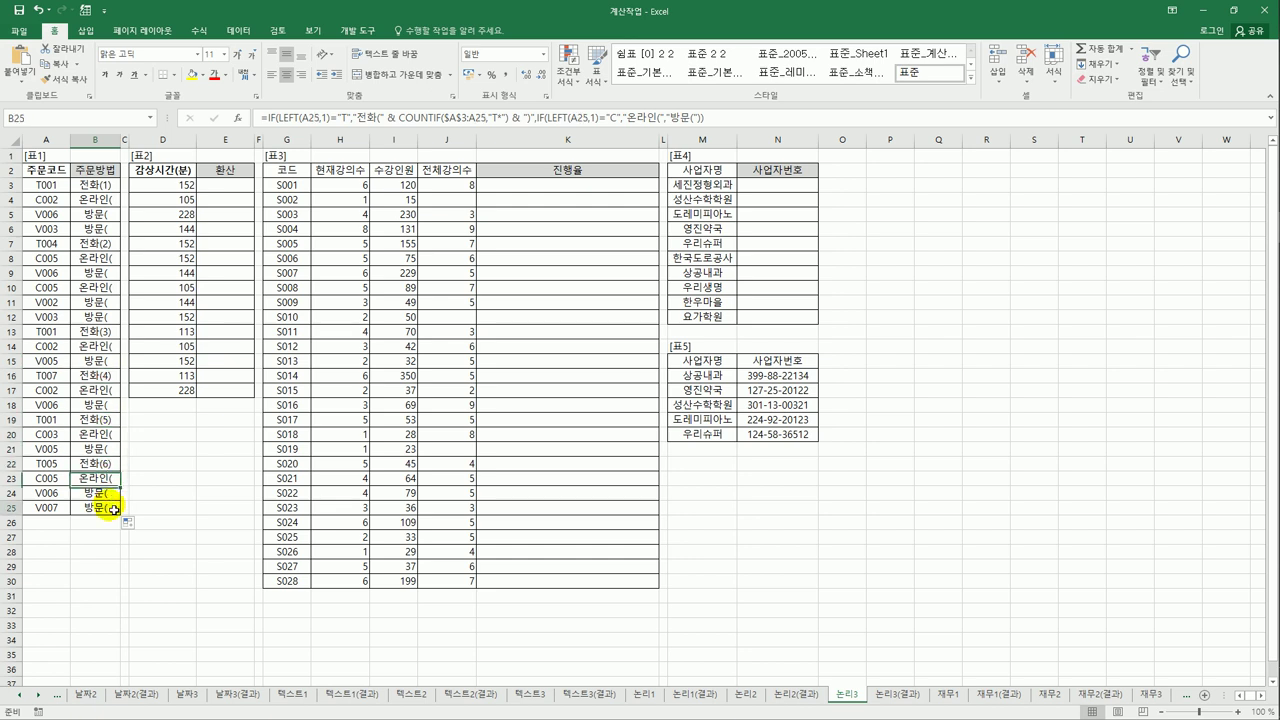
Step: Copy the & COUNTIF($A$3:A3,"T*") & ")" part of B3's formula to just after the text "온라인("
left_click(100, 187)
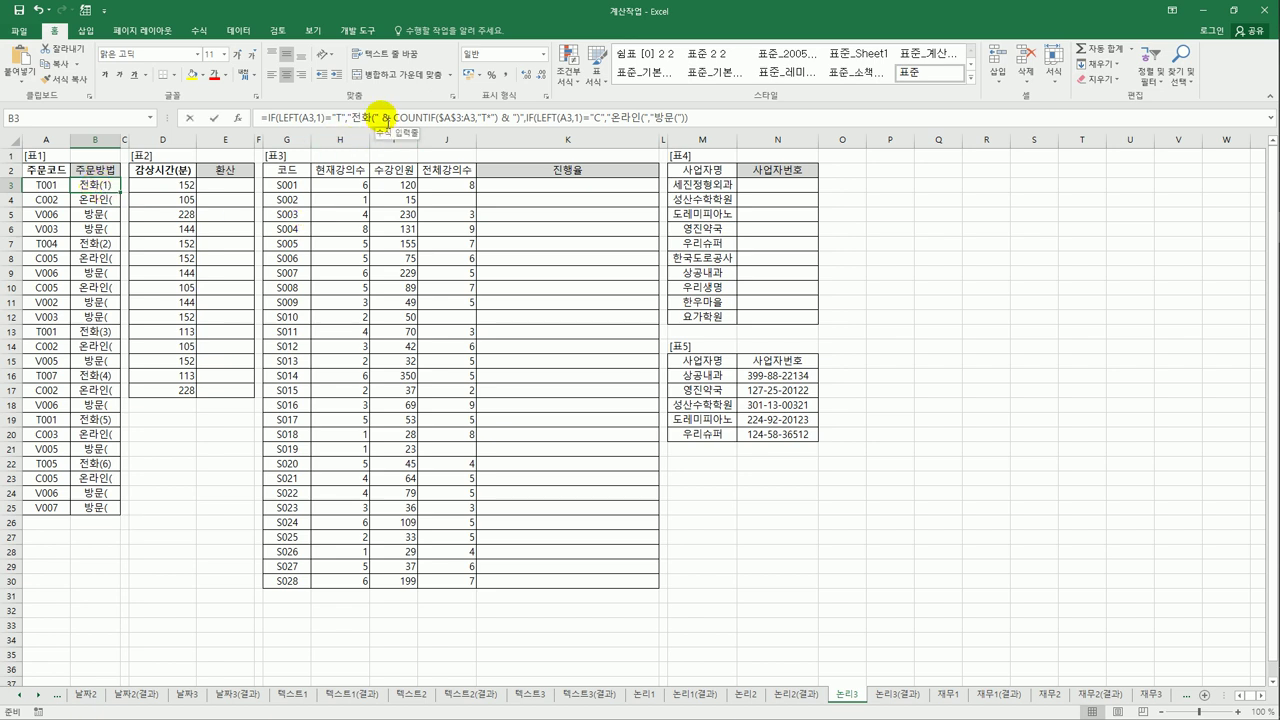
left_click_drag(378, 118, 524, 118)
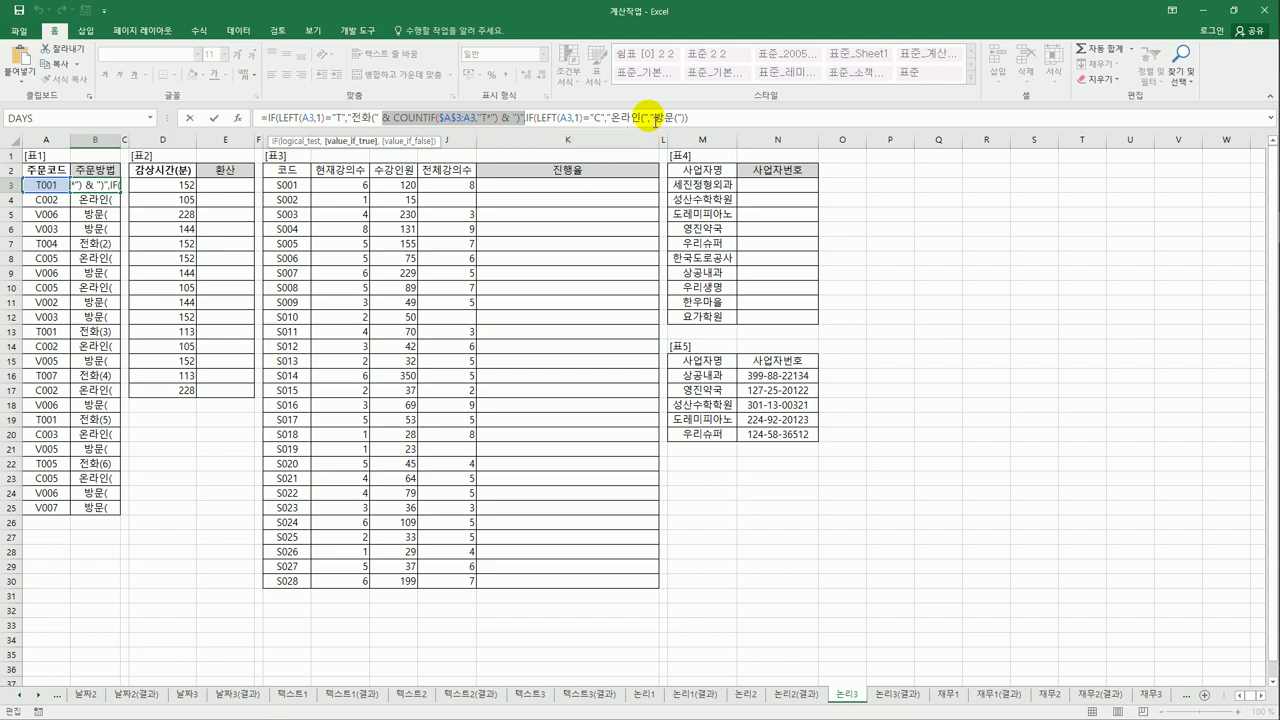
left_click(655, 119)
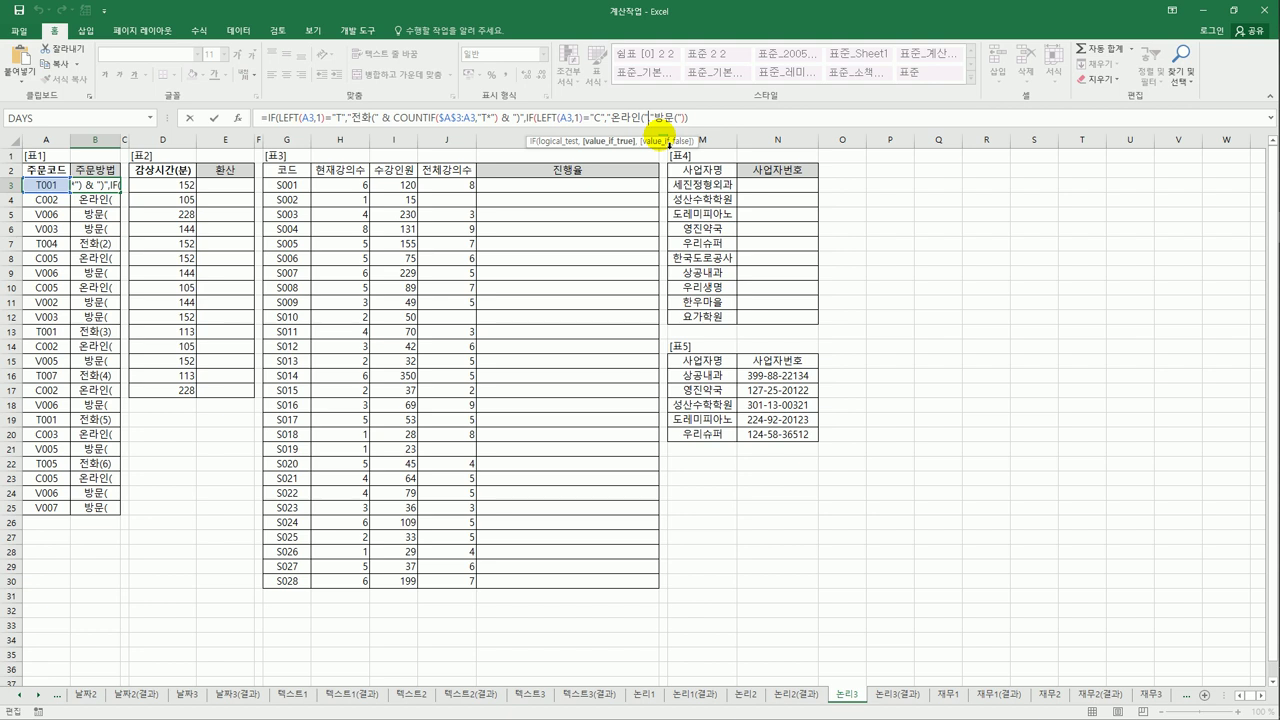
type(",")
type("& COUNTIF($A$3:A3,\"T*\") & \")\"")
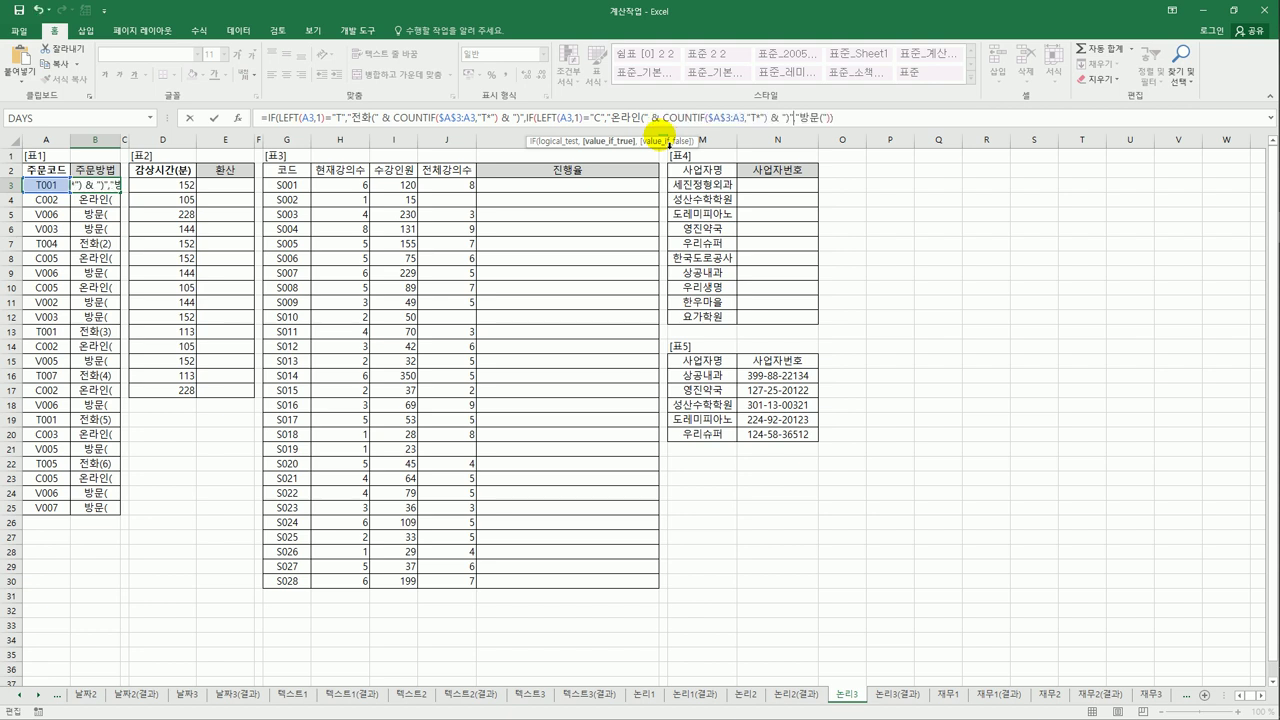
Step: Change the criteria of the COUNTIF following "온라인(" to "C*"
left_click(754, 118)
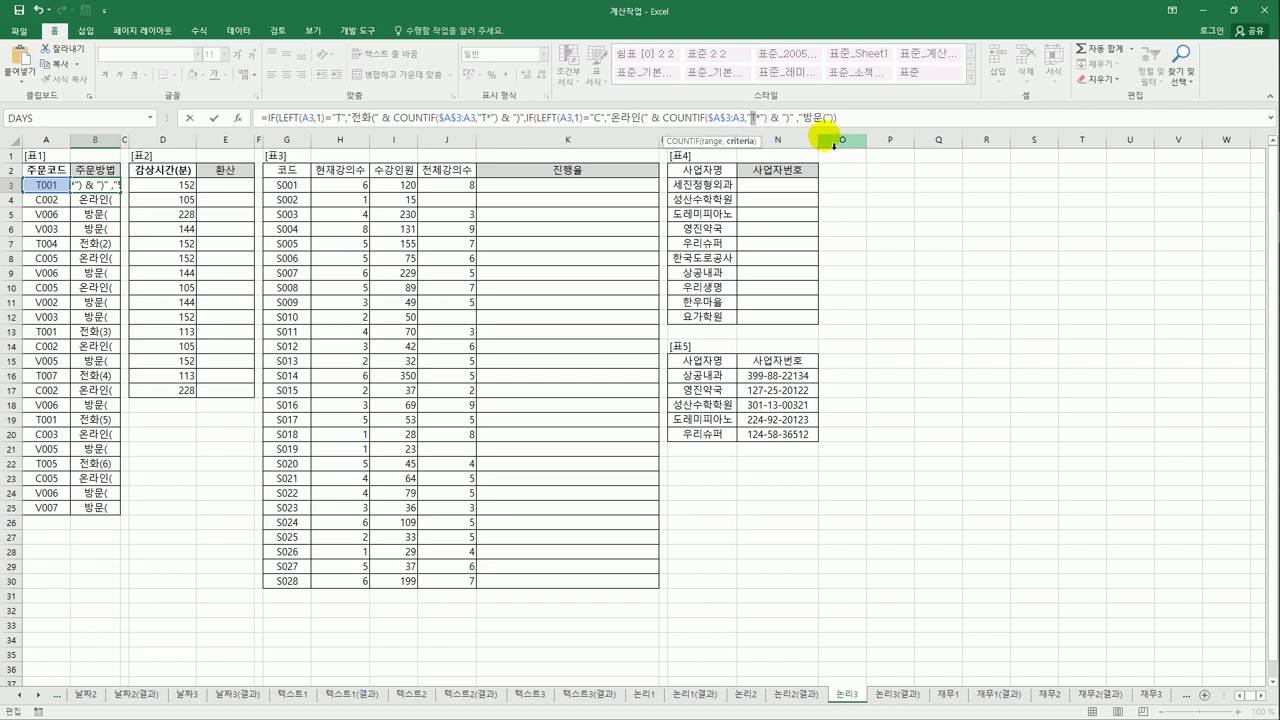
key("BackSpace")
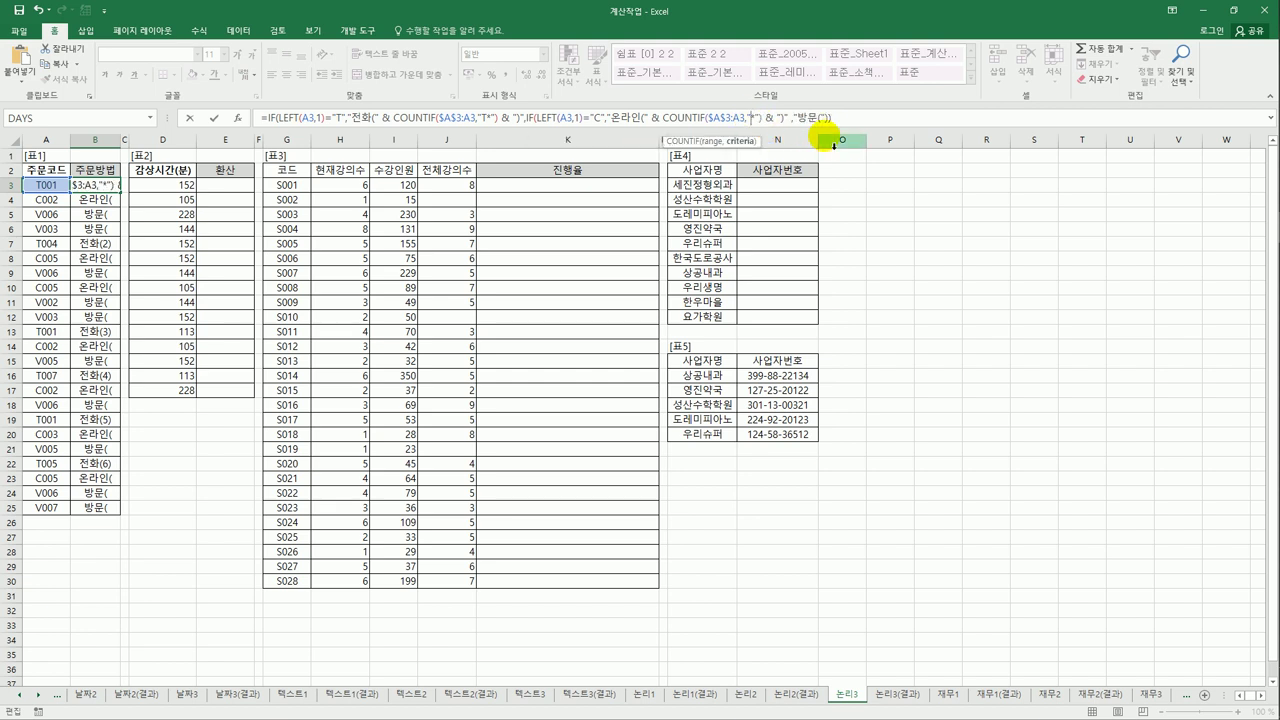
type("C")
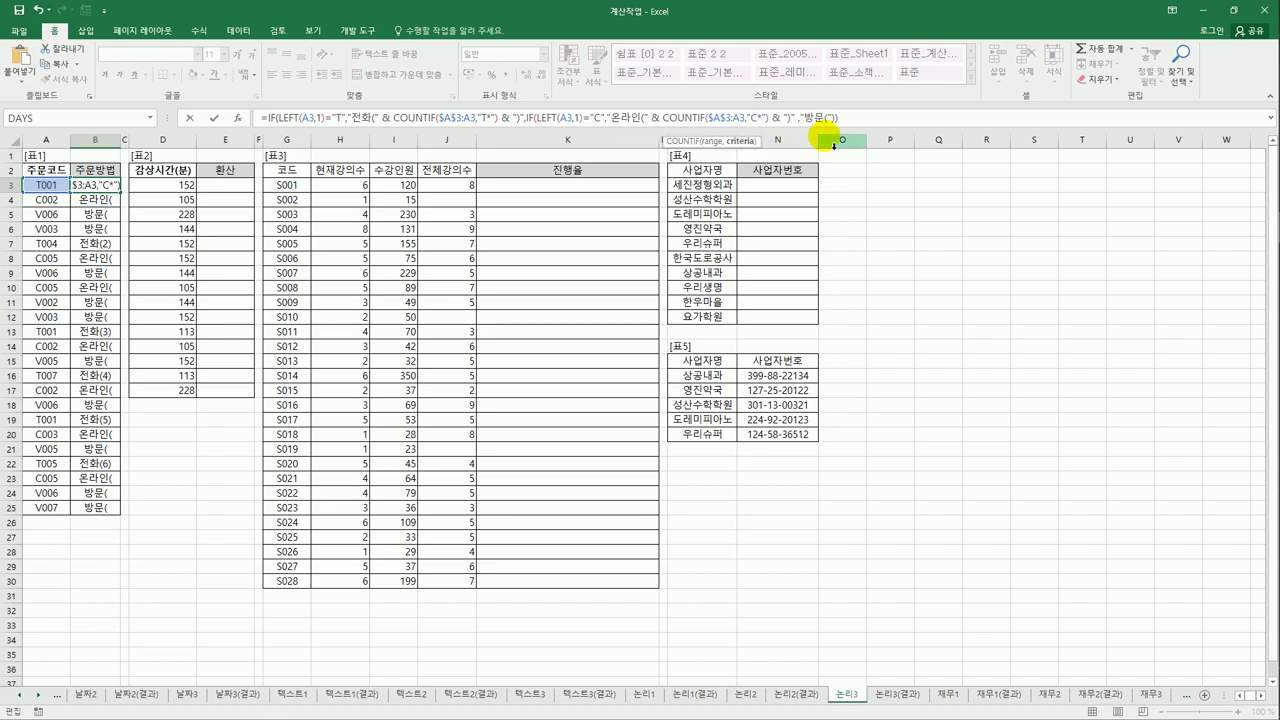
Step: Paste the copied & COUNTIF($A$3:A3,"T*") & ")" part just after the text "방문(" in B3's formula
left_click(832, 118)
type(")")
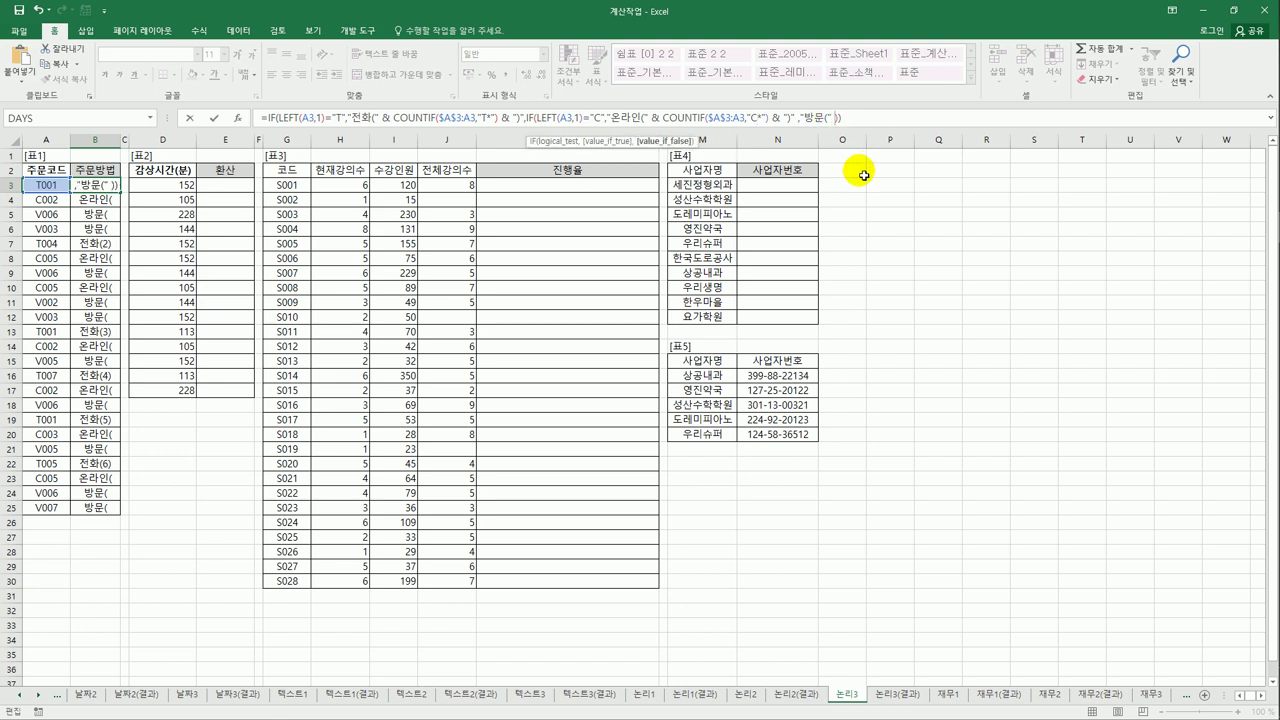
type("& COUNTIF($A$3:A3,\"T*\") & \")\"")
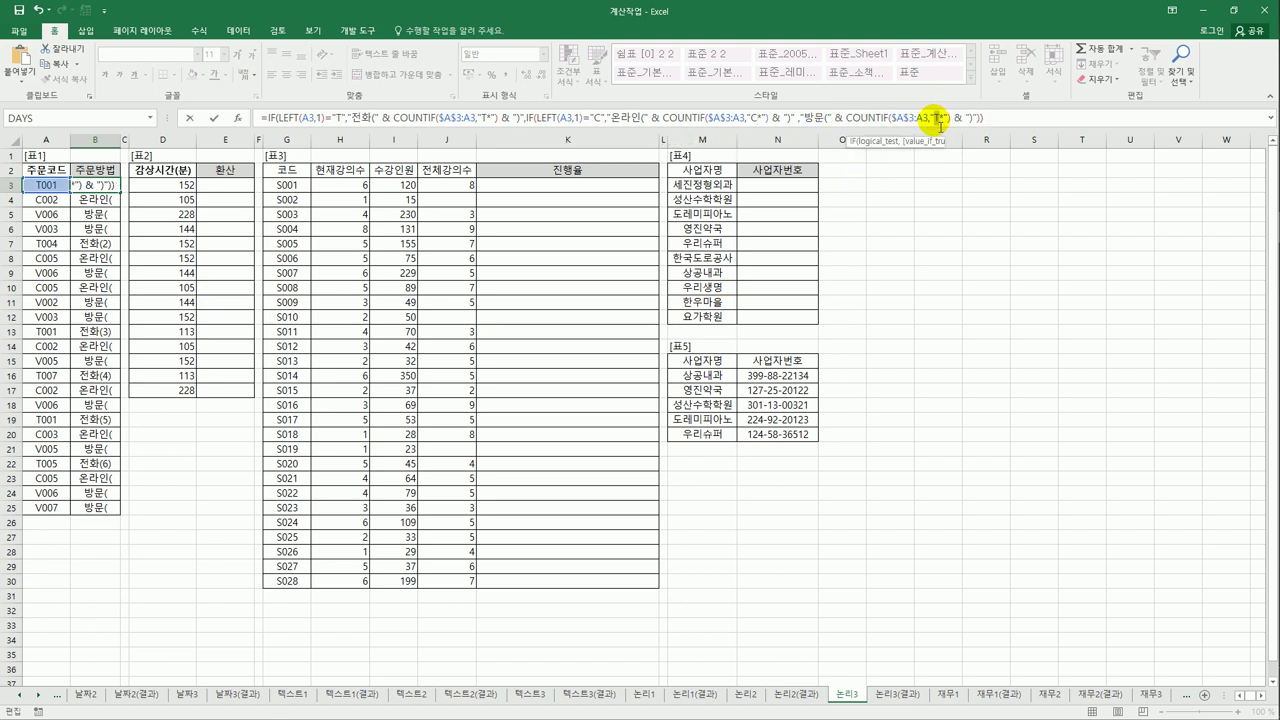
Step: Change the criteria of the COUNTIF following "방문(" to "V*" and commit B3's formula
left_click(937, 119)
key("Delete")
type("V")
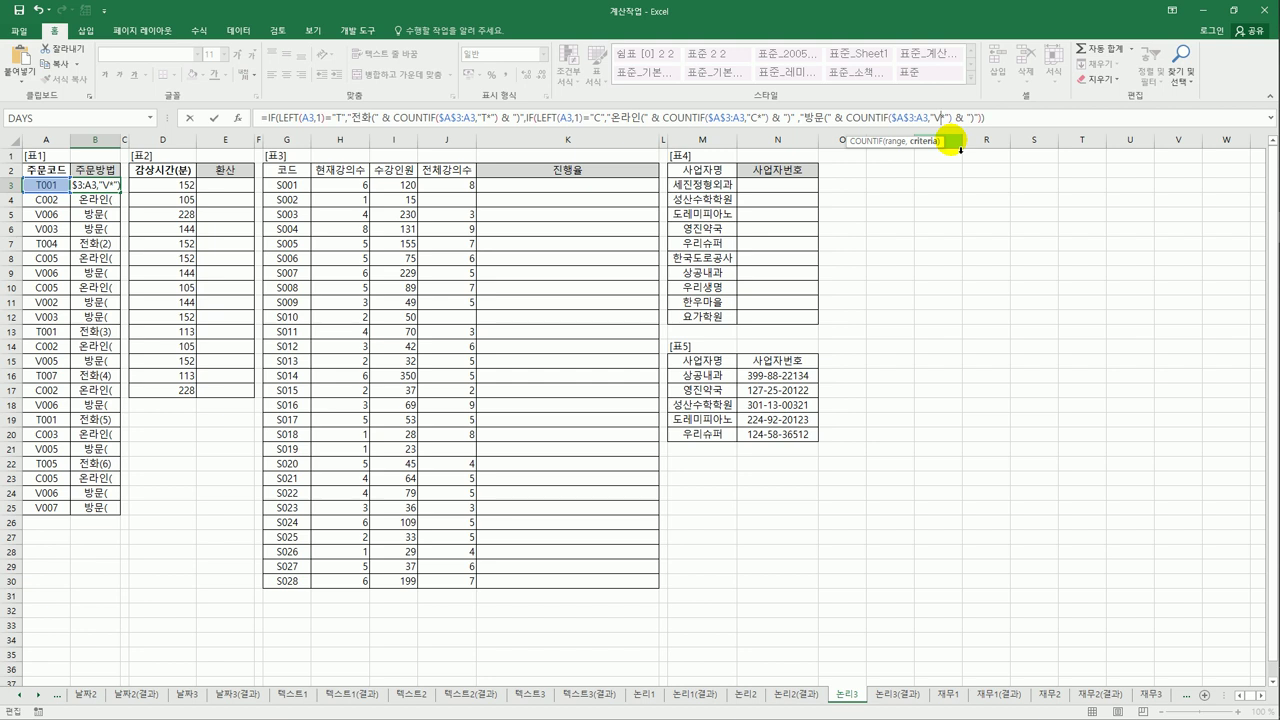
left_click(1015, 119)
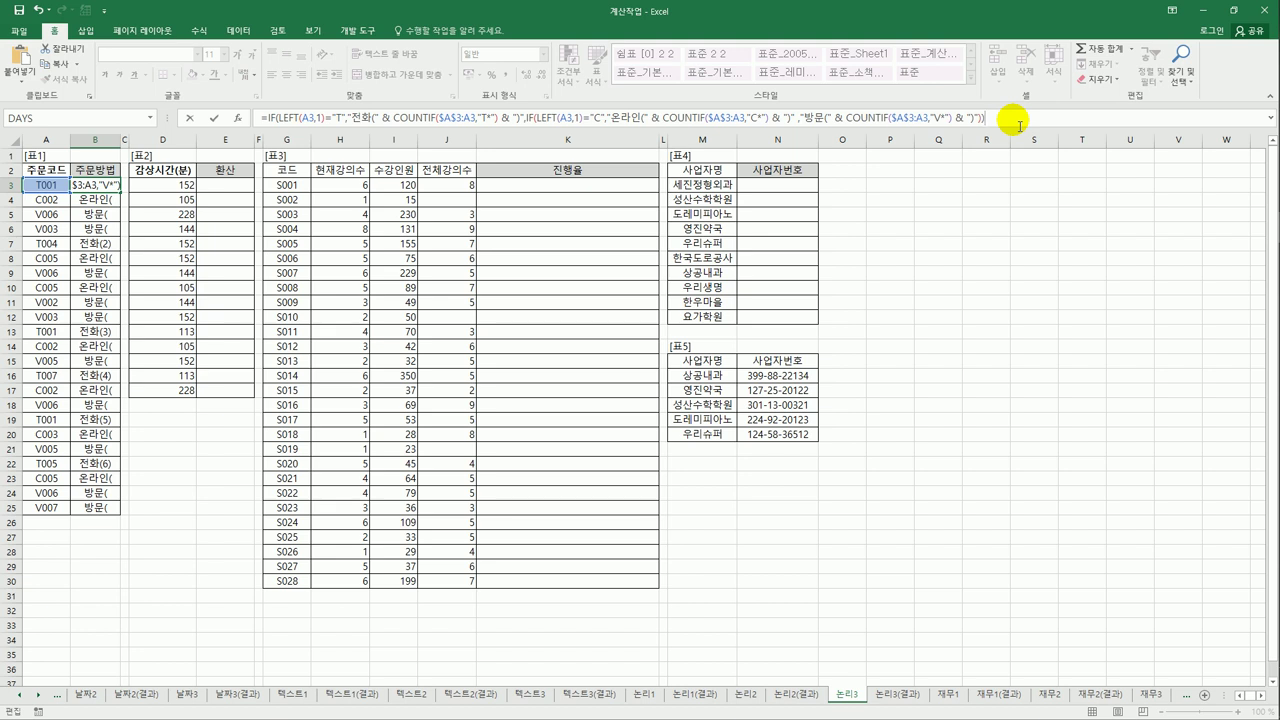
key("ctrl+Return")
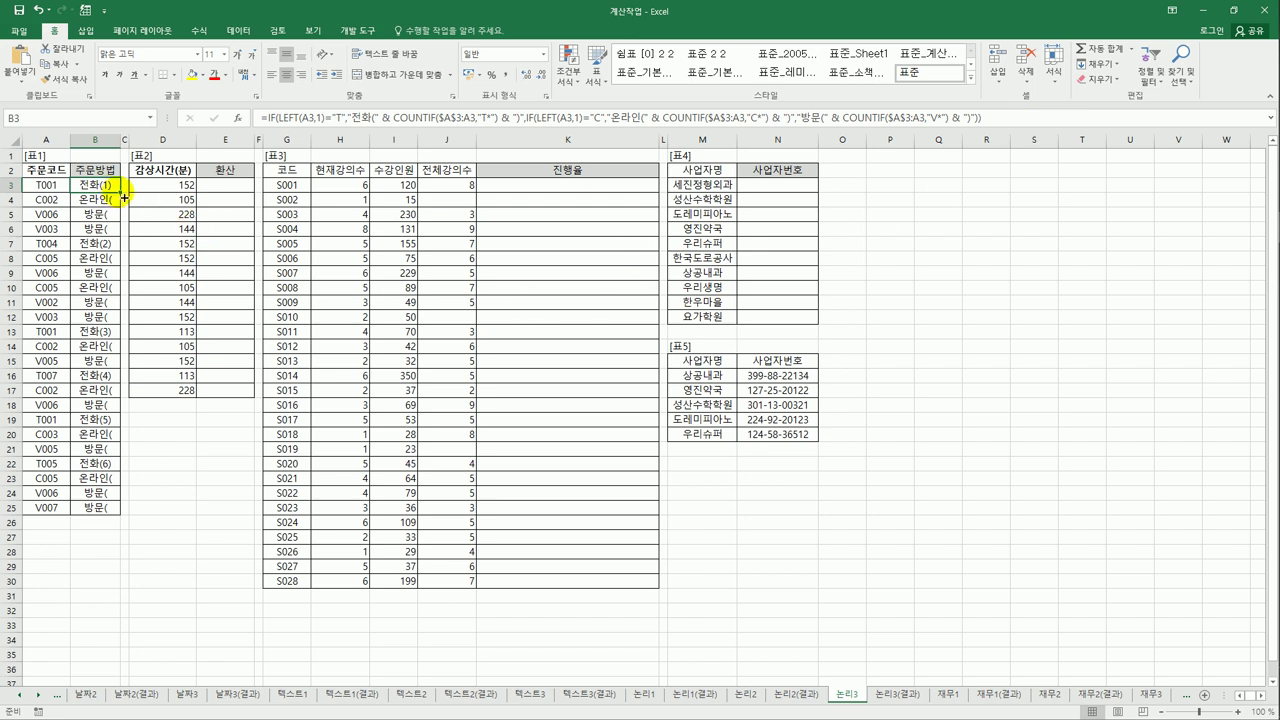
Step: Fill B3's formula down through B25 and check the copied formulas in B5, B6 and B25
left_click_drag(123, 200, 102, 508)
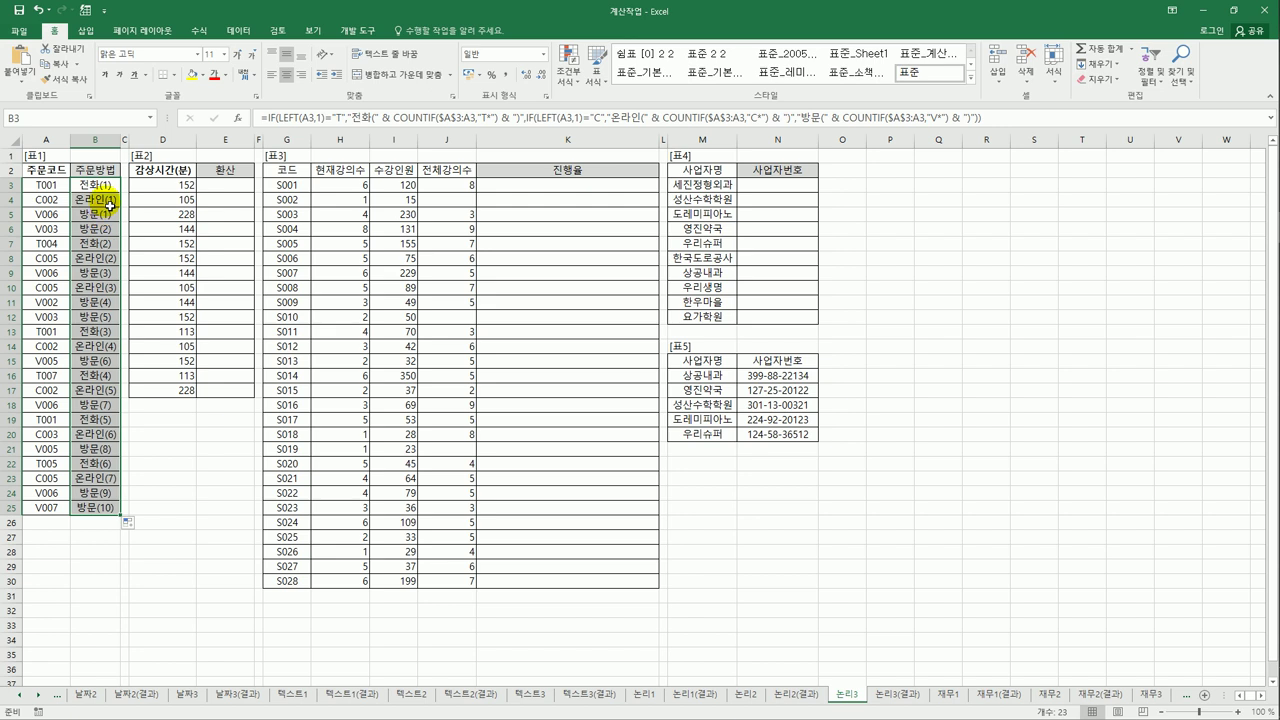
left_click(110, 205)
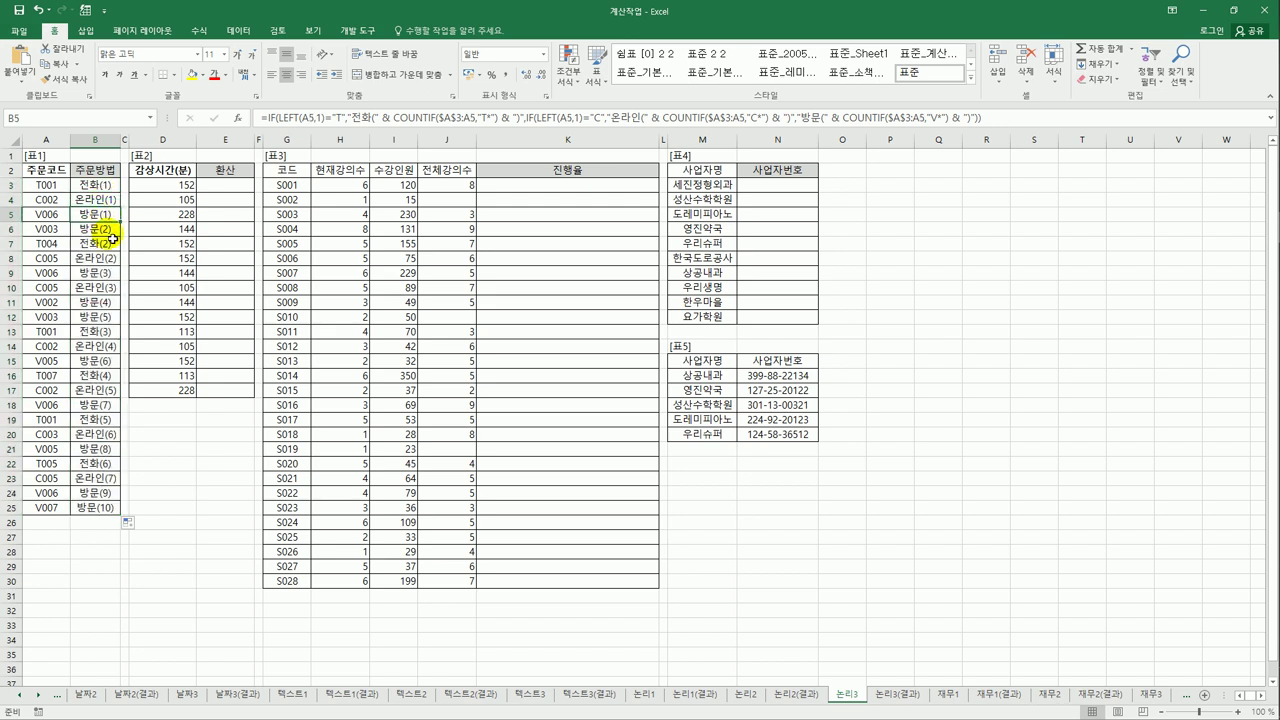
left_click(105, 228)
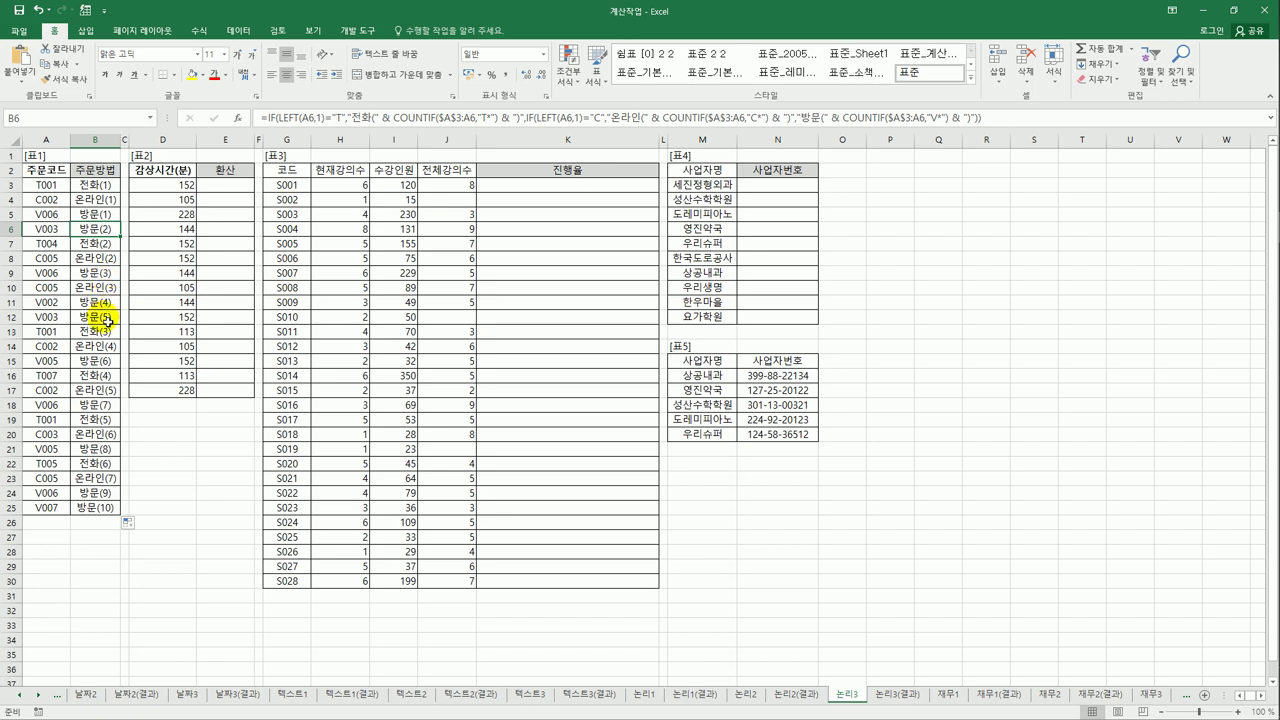
left_click(97, 510)
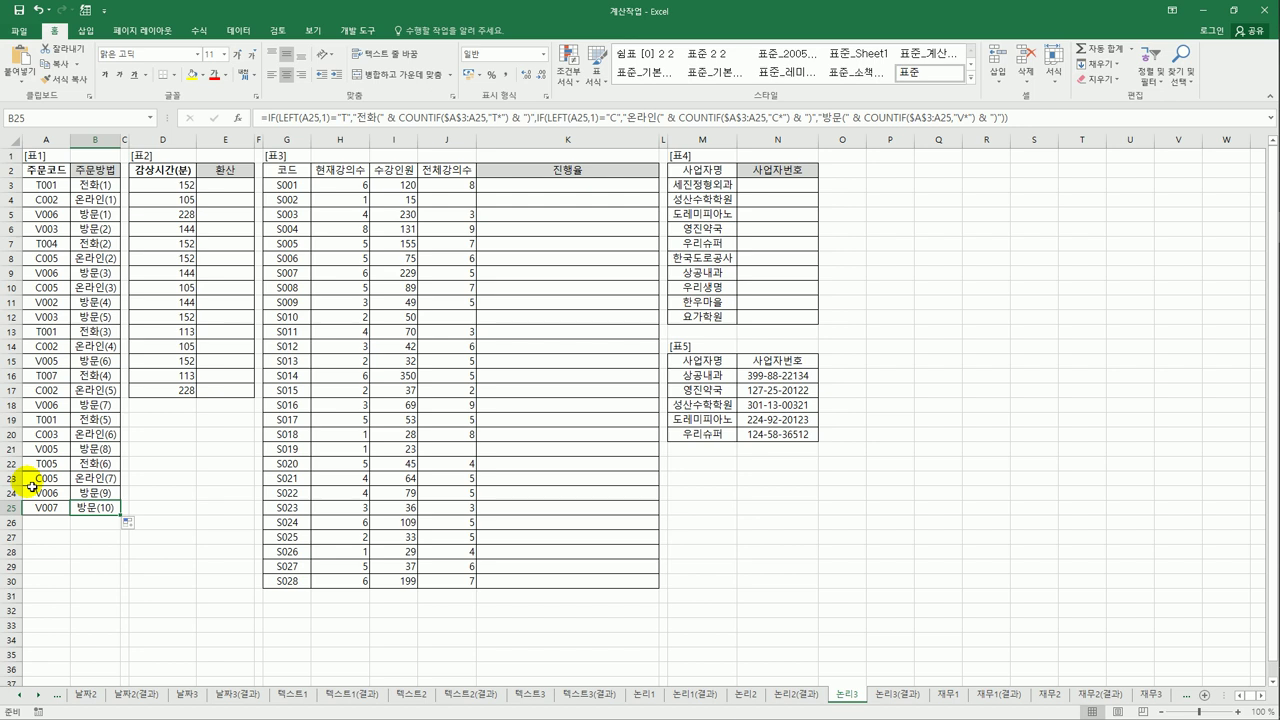
Step: Review the first COUNTIF in B3's formula, examining the fixed start $A$3 and relative end A3 of its range
left_click(95, 185)
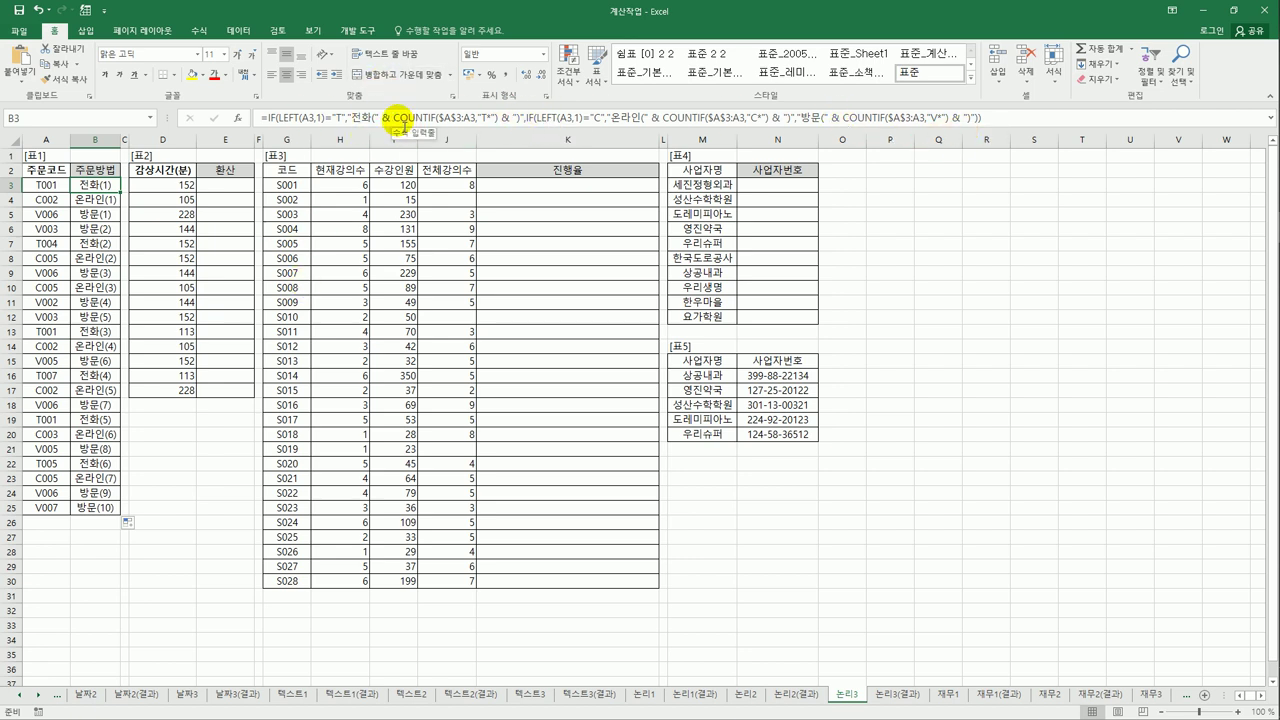
left_click(398, 118)
left_click_drag(398, 118, 503, 120)
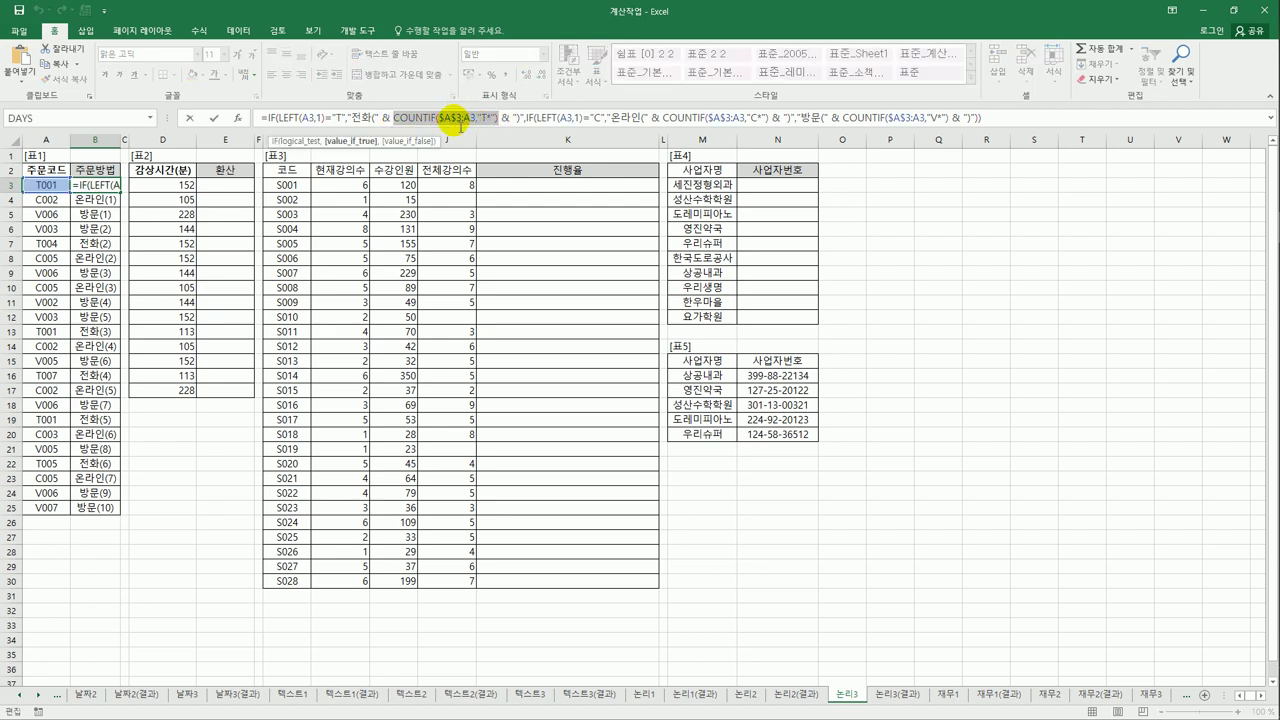
left_click_drag(438, 118, 467, 118)
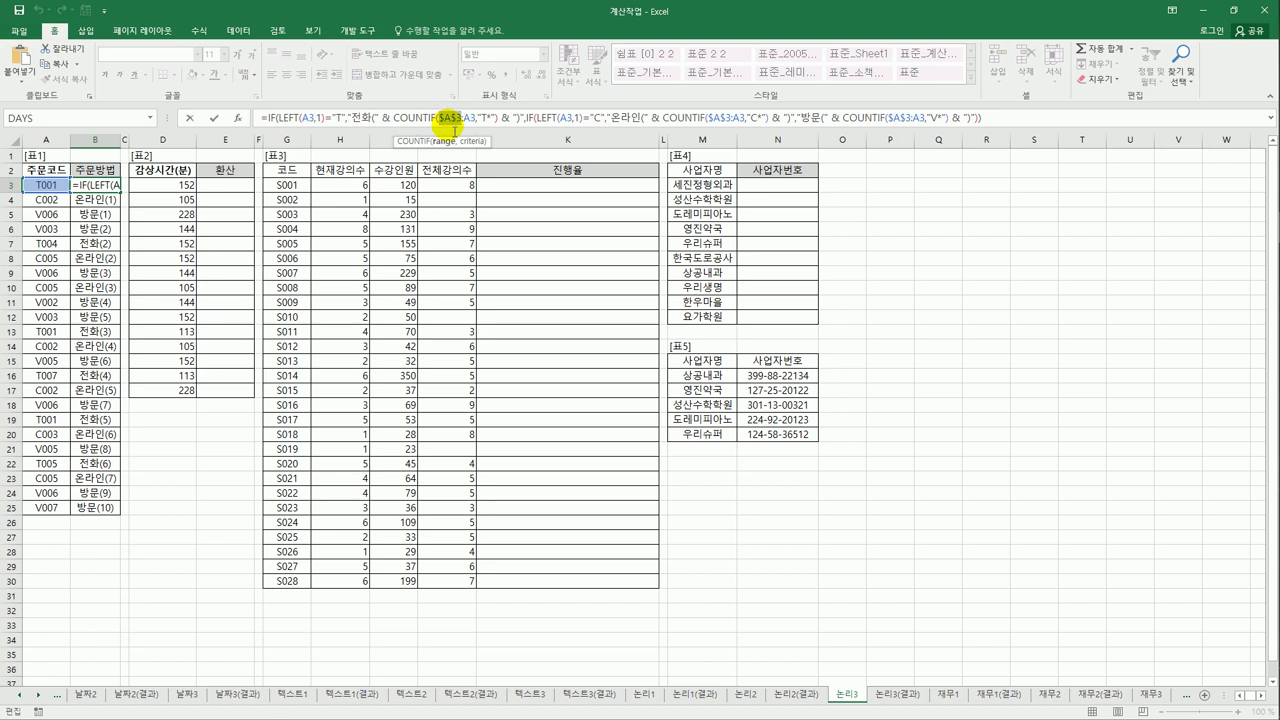
left_click_drag(462, 118, 476, 118)
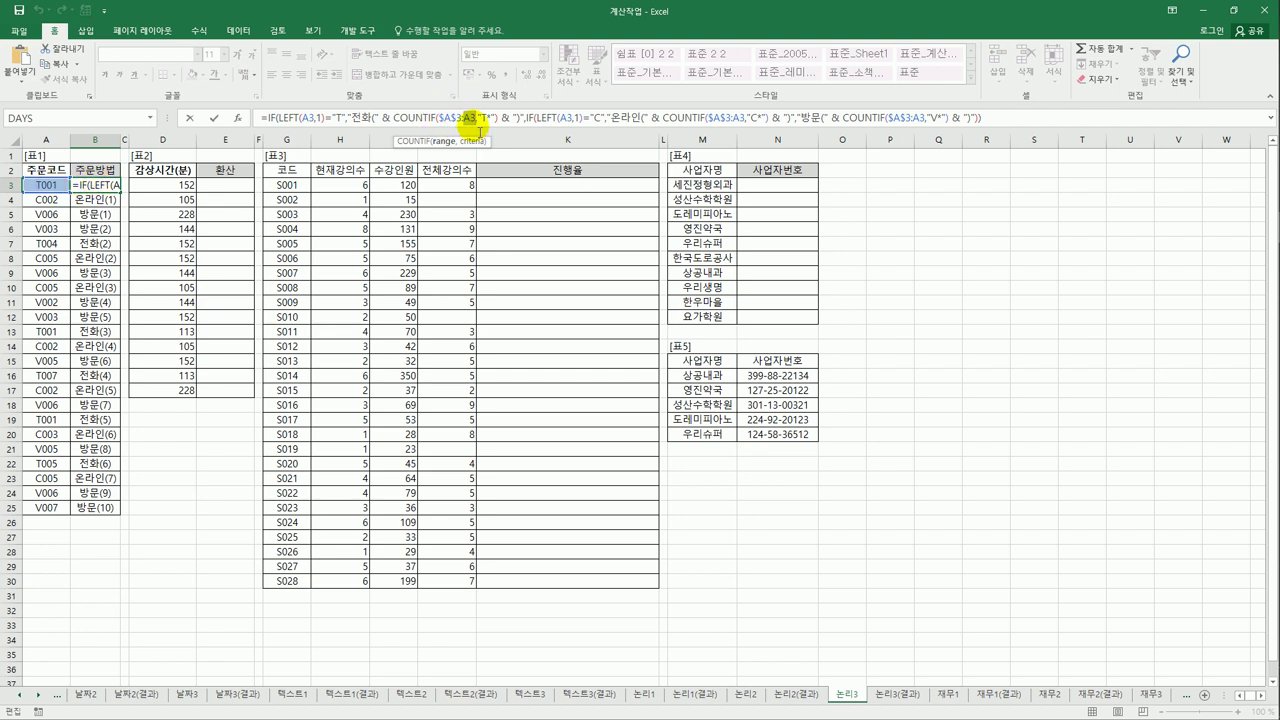
key("ctrl+Return")
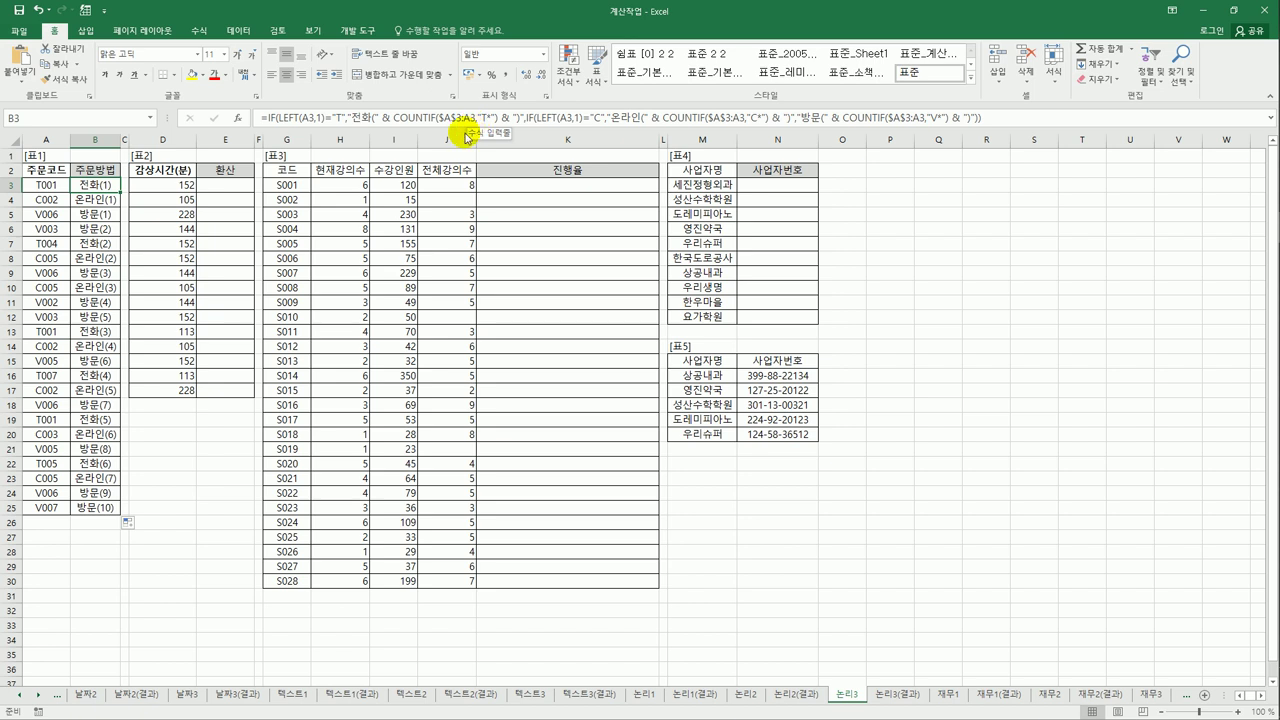
Step: Examine the 감상시간(분) values in 표2 and the empty 환산 cells E3:E17 they are converted into
left_click(183, 186)
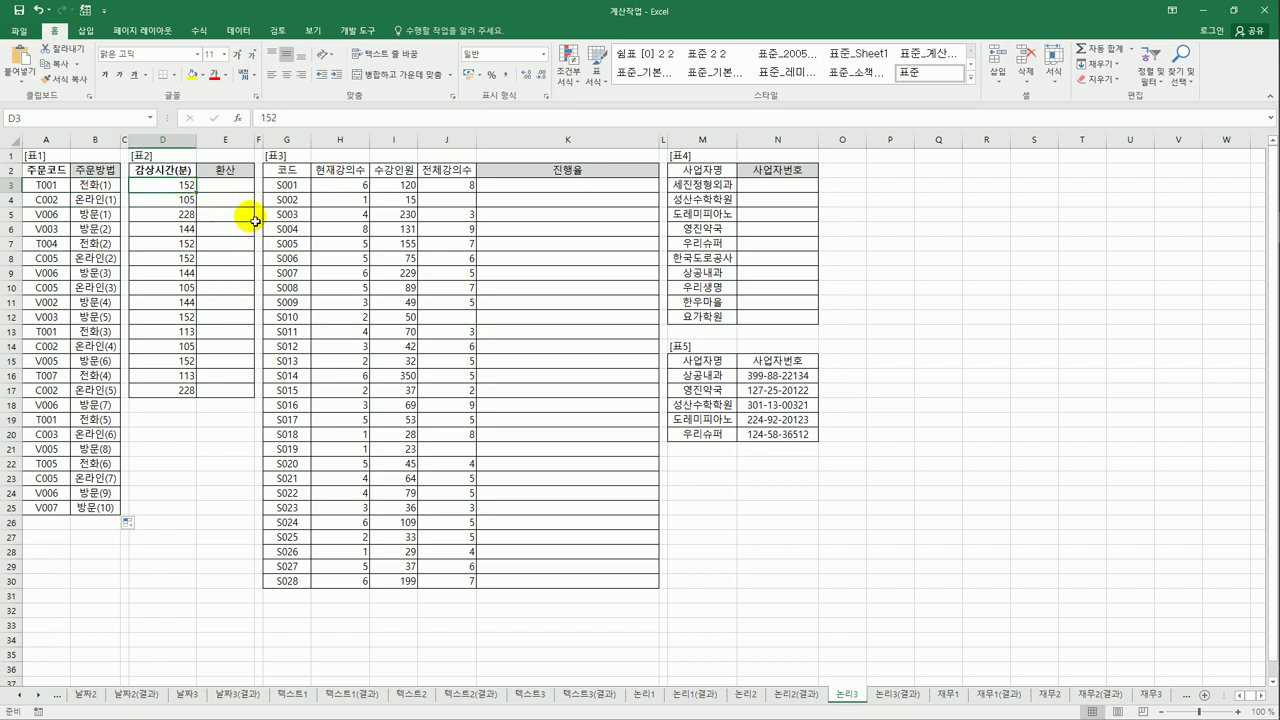
left_click(247, 188)
left_click_drag(247, 188, 227, 393)
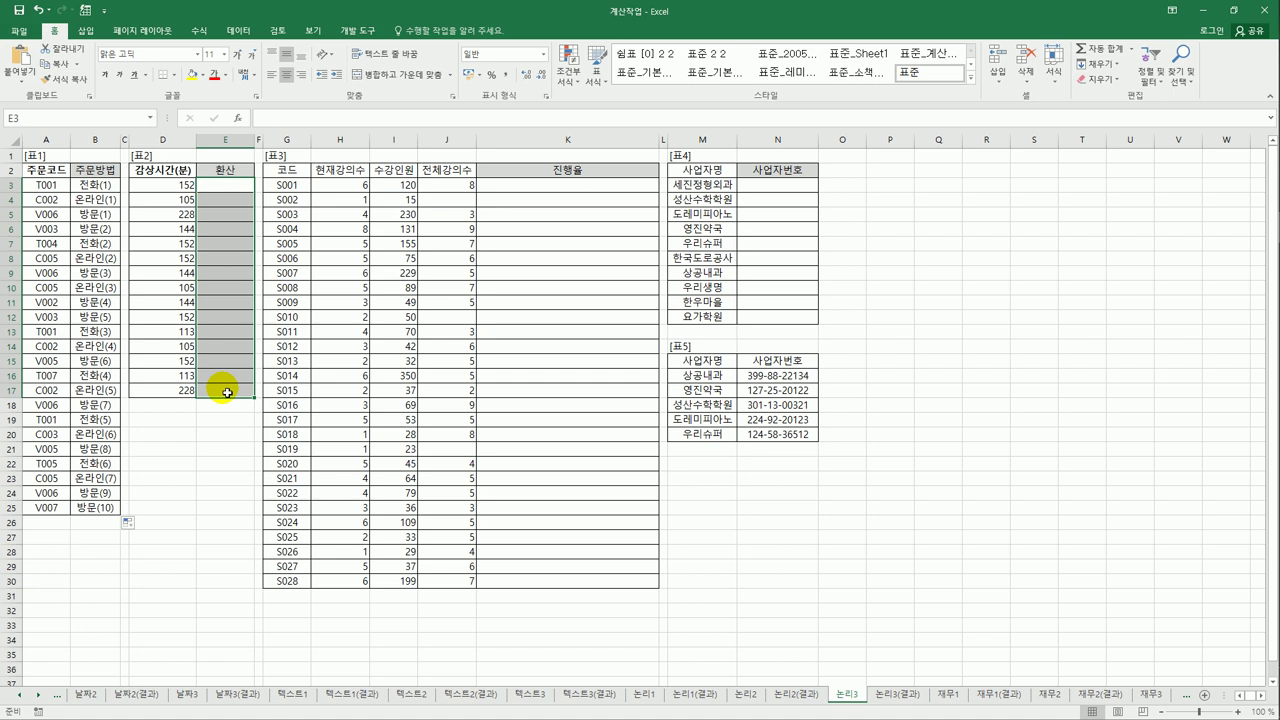
left_click(176, 186)
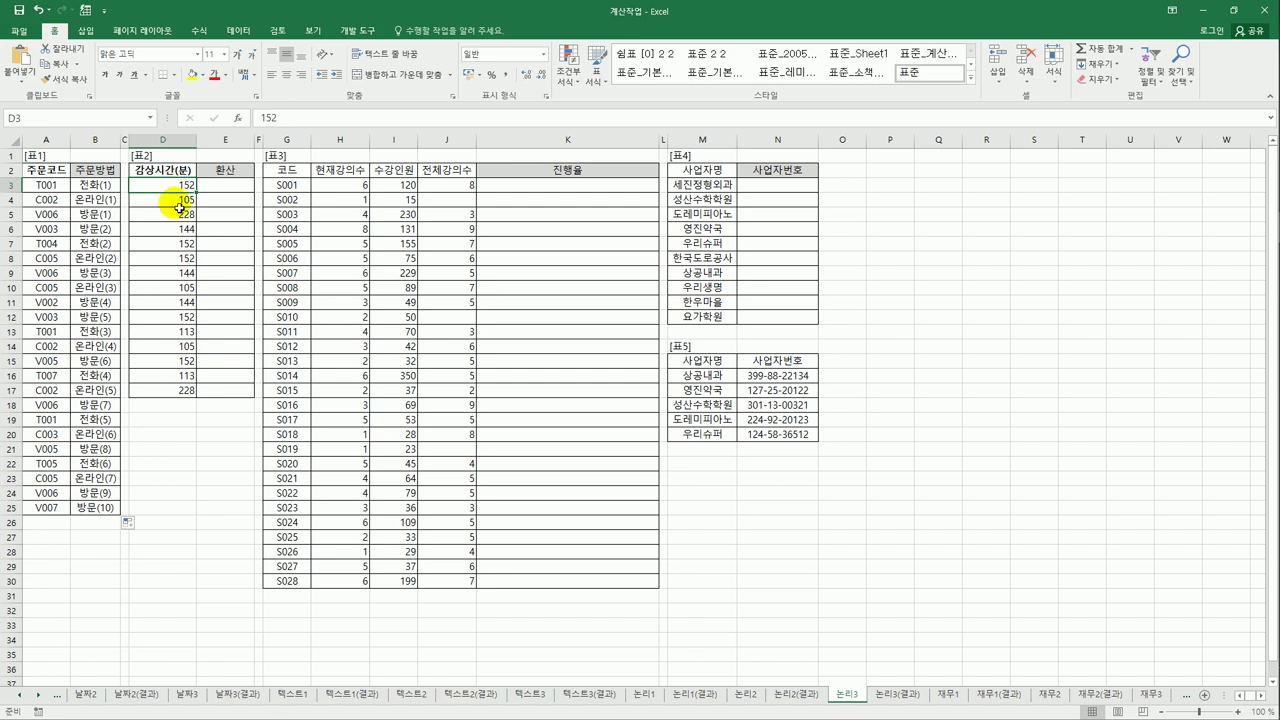
left_click(177, 333)
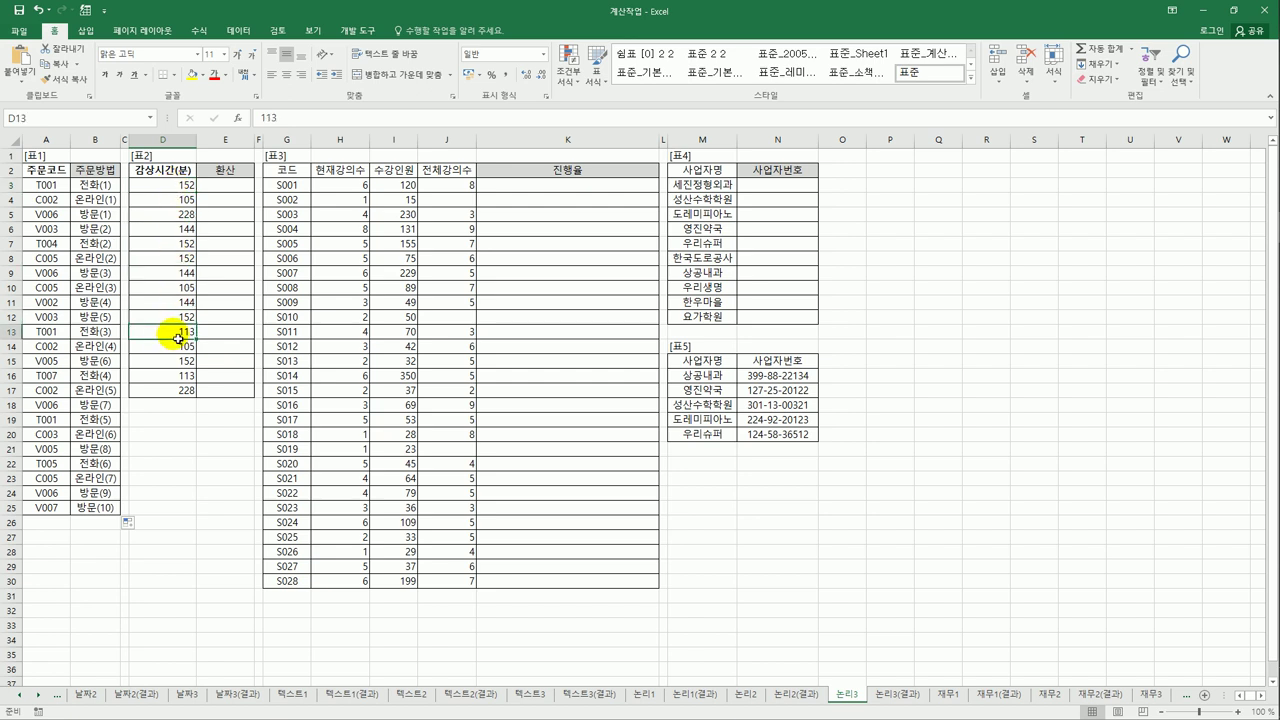
left_click(185, 348)
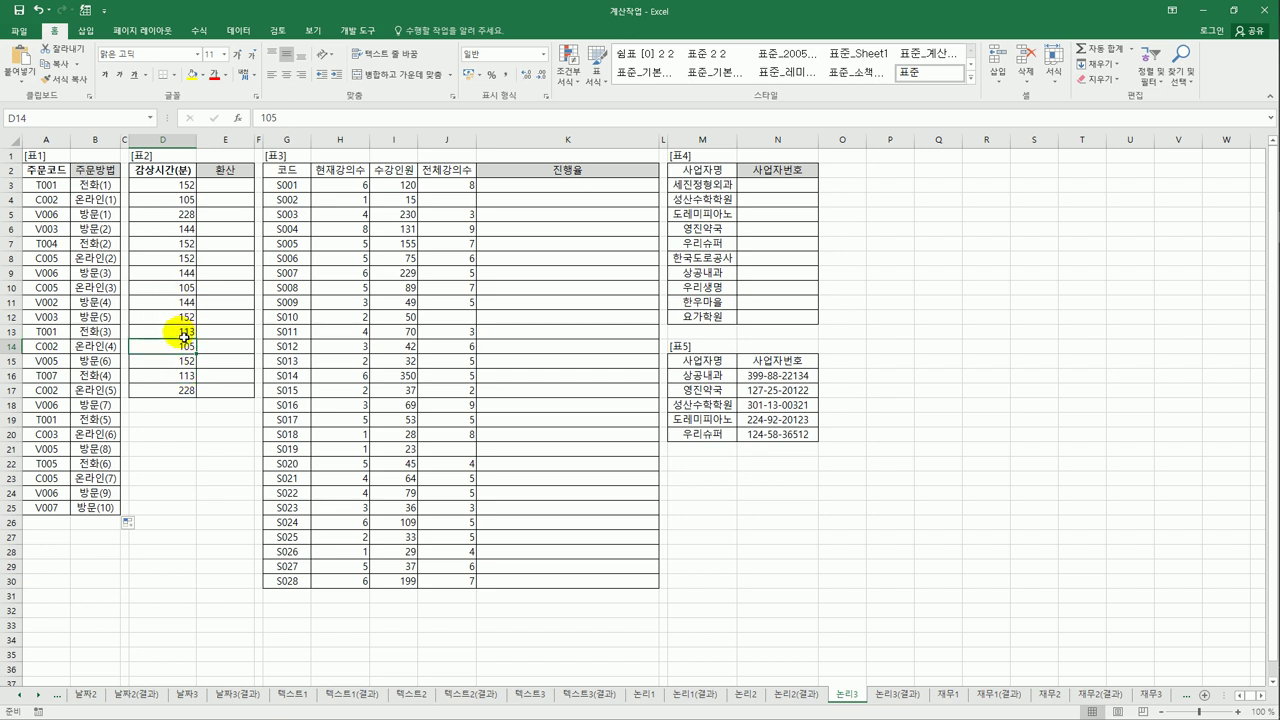
left_click(186, 376)
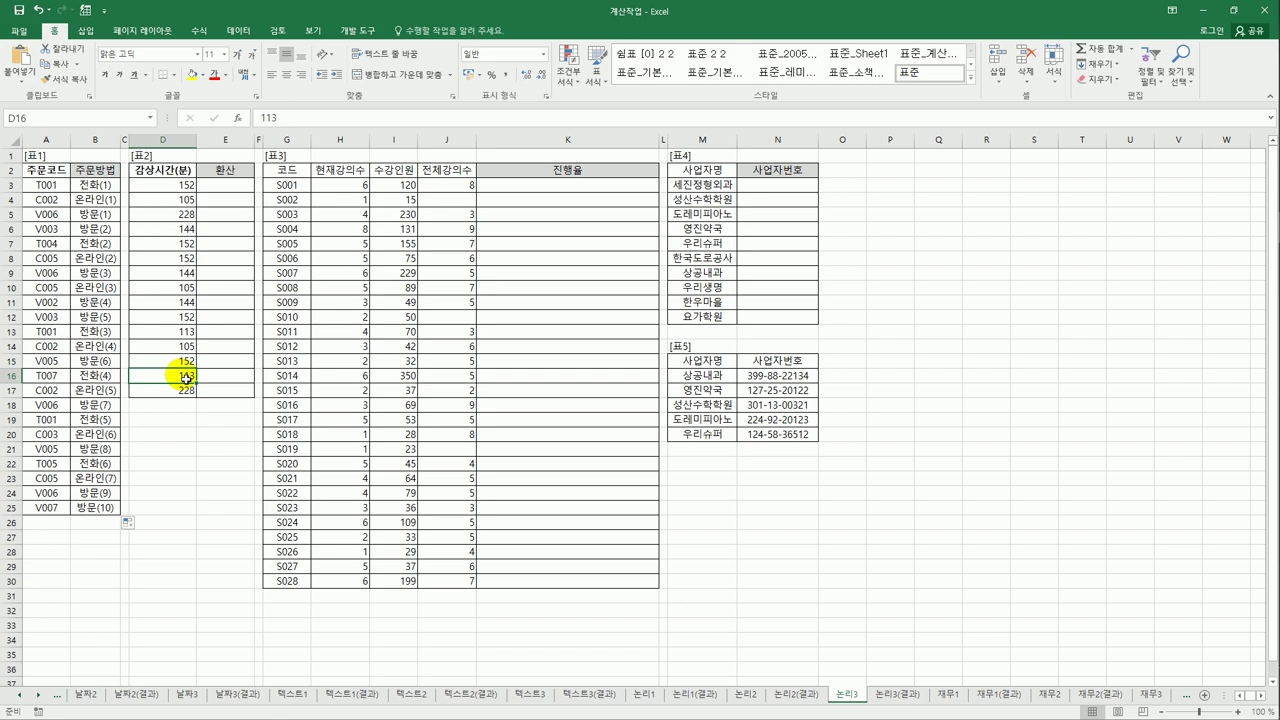
left_click(228, 334)
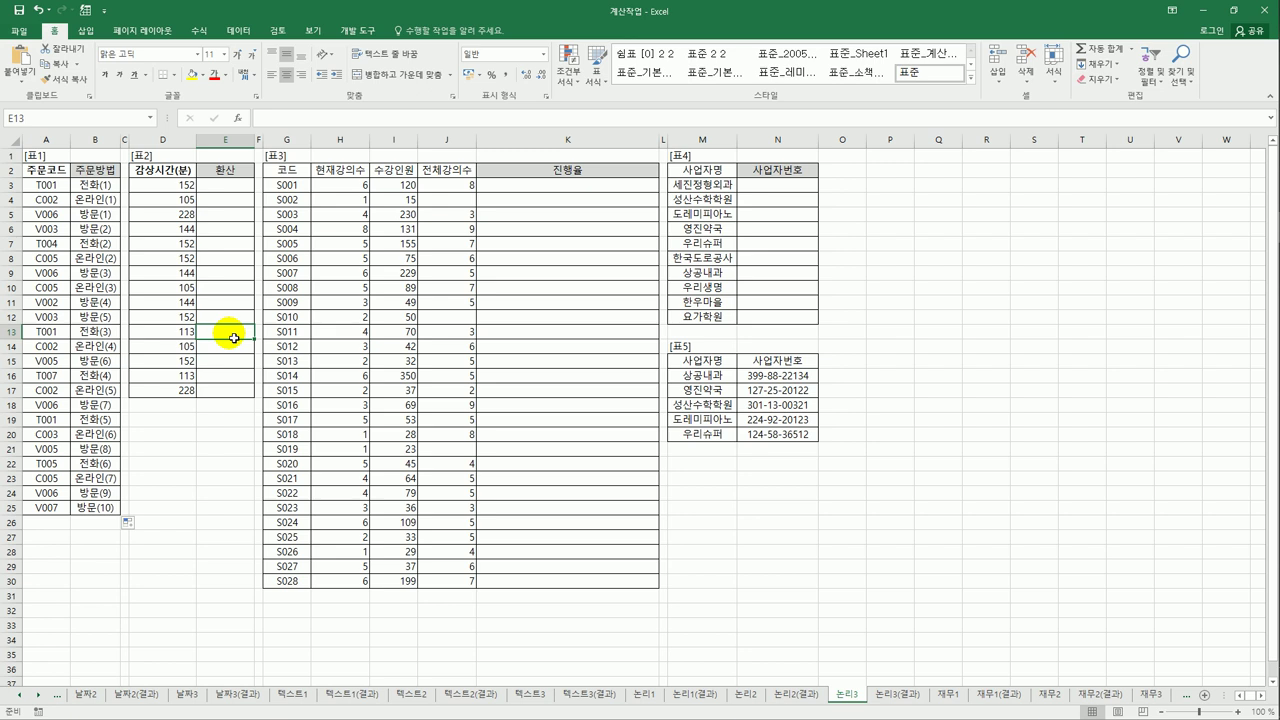
left_click(172, 338)
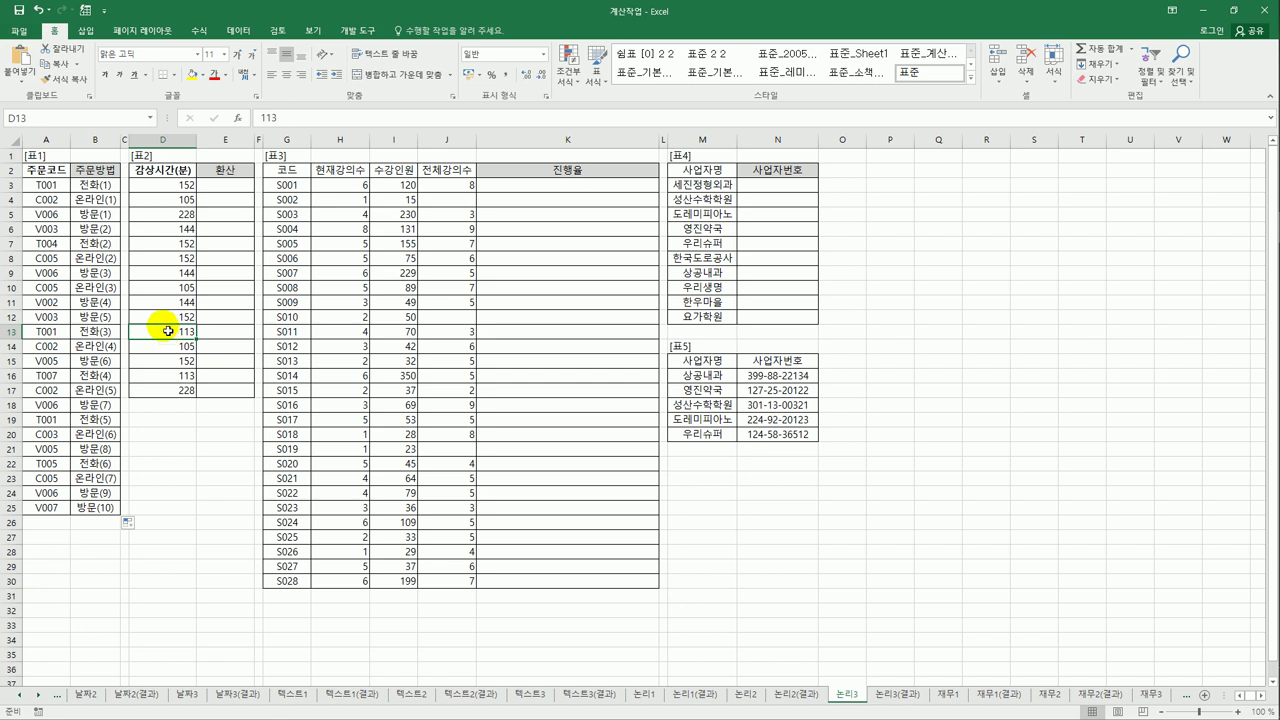
left_click(178, 186)
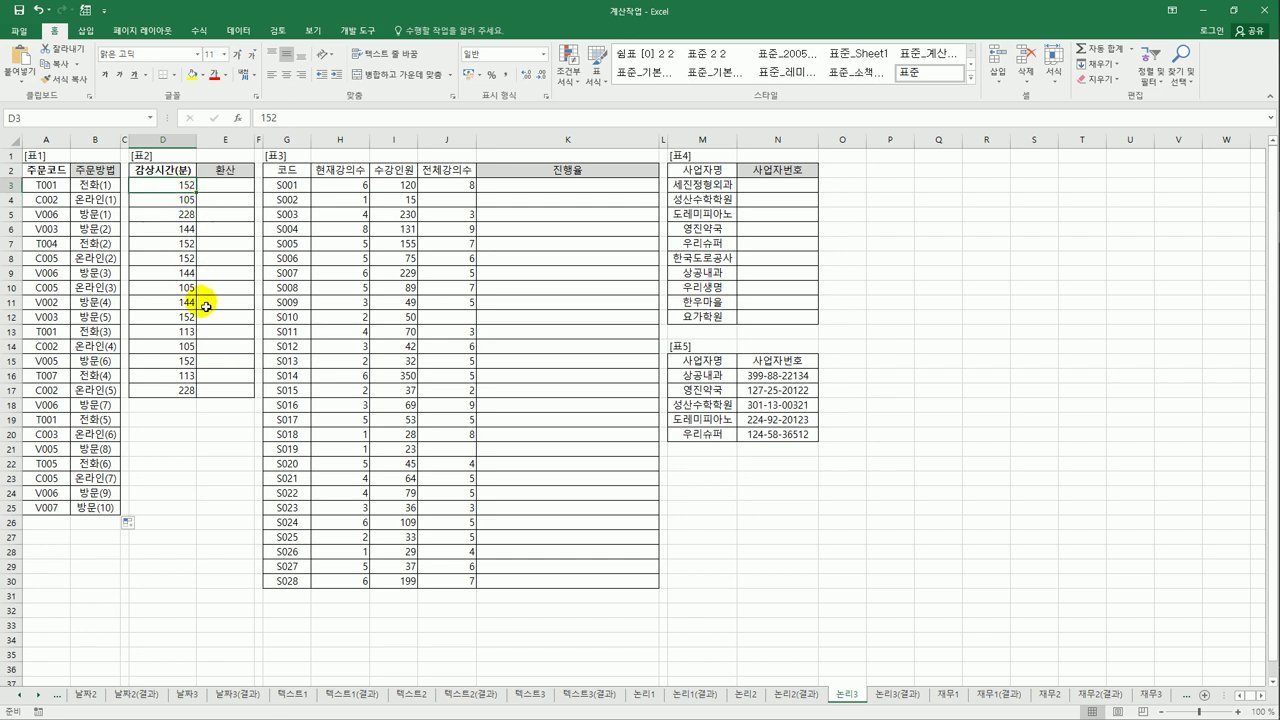
left_click(183, 229)
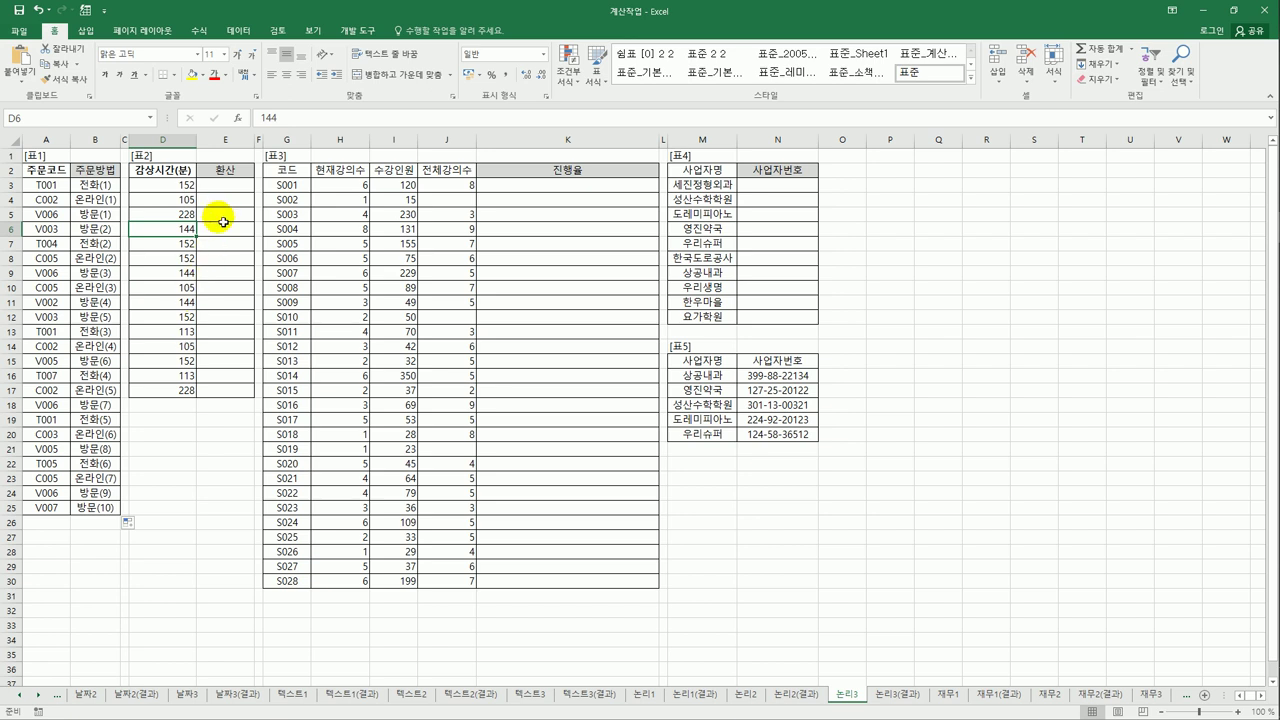
Step: Enter =D3/60 in the 환산 cell E3 and fill it down through E17
left_click(229, 191)
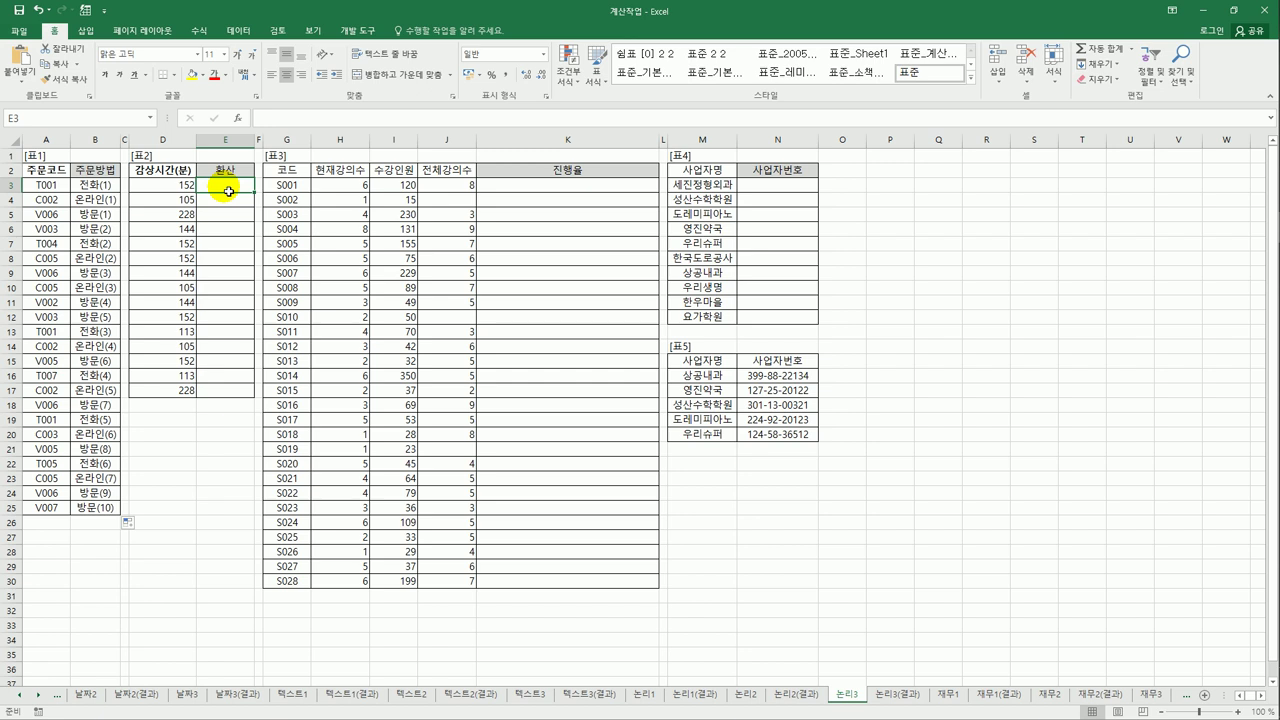
type("=")
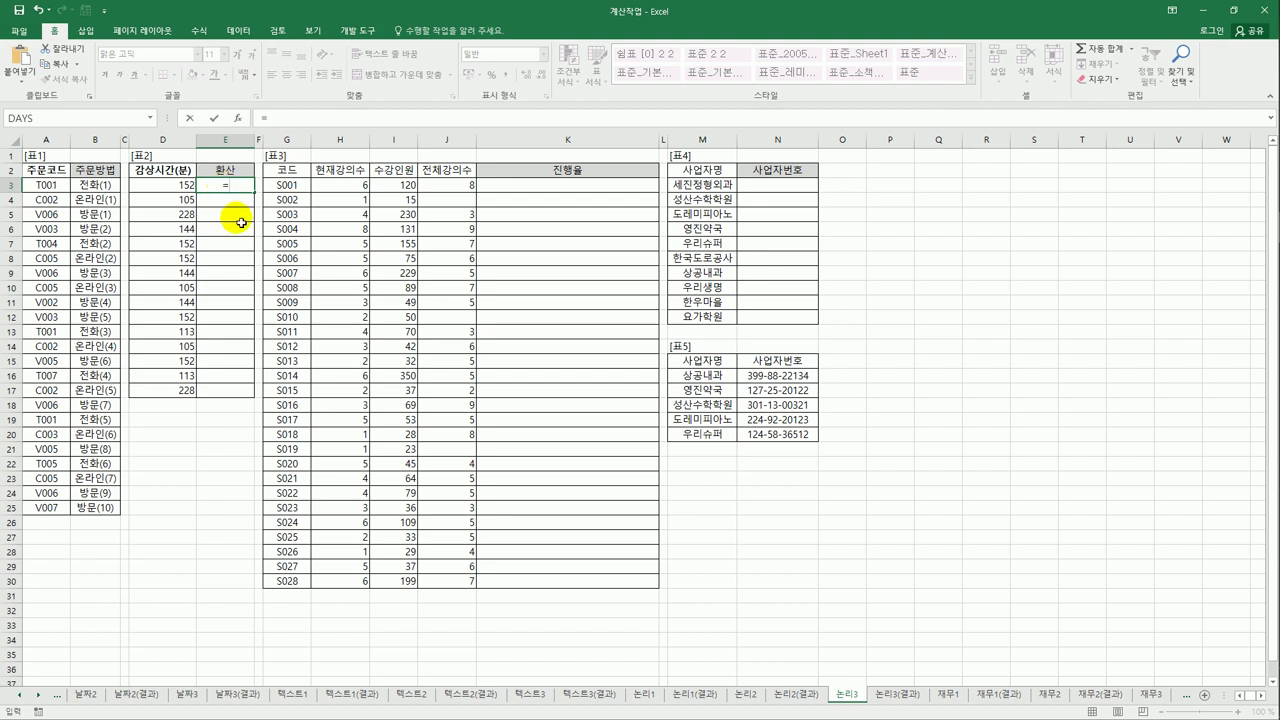
left_click(180, 186)
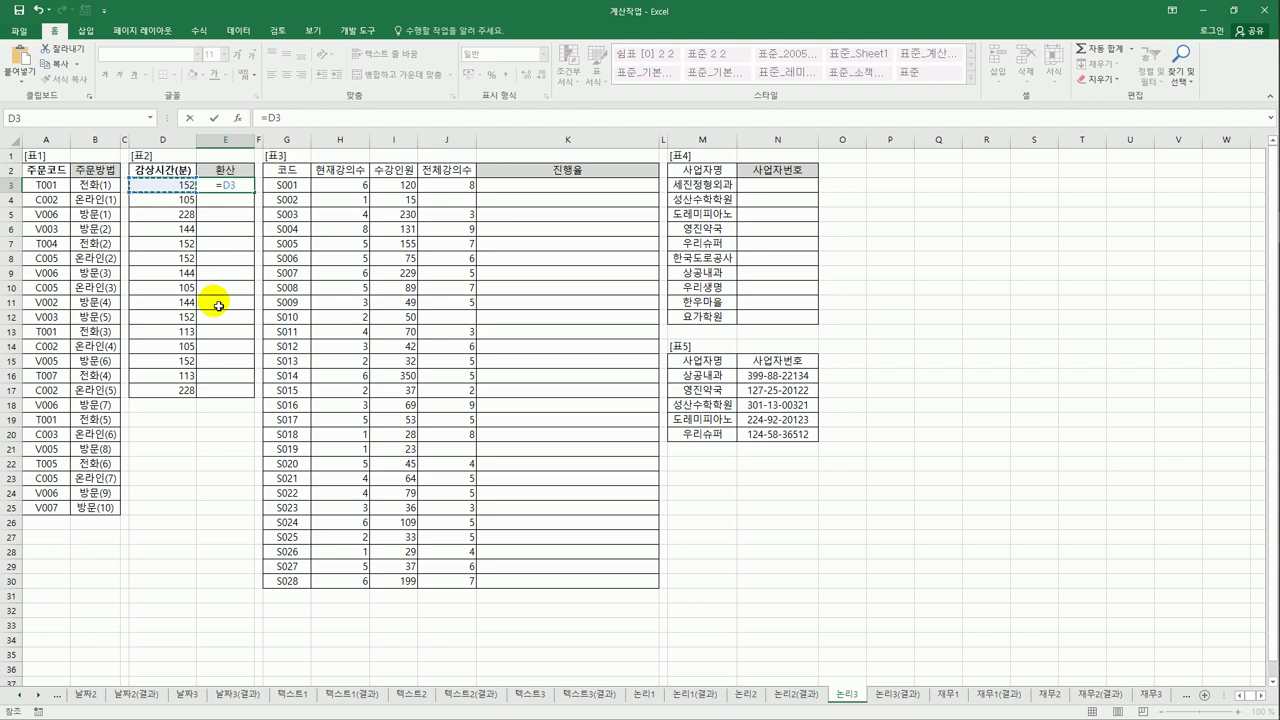
type("/60")
key("ctrl+Return")
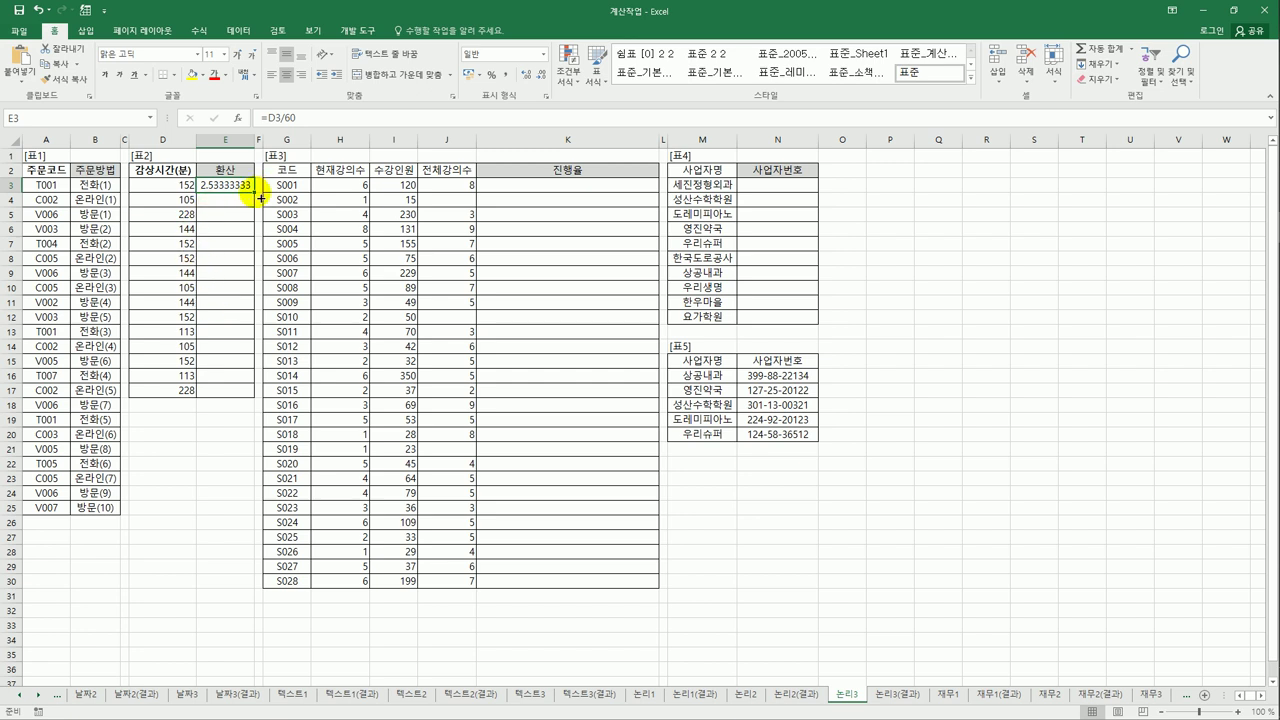
left_click_drag(260, 197, 253, 400)
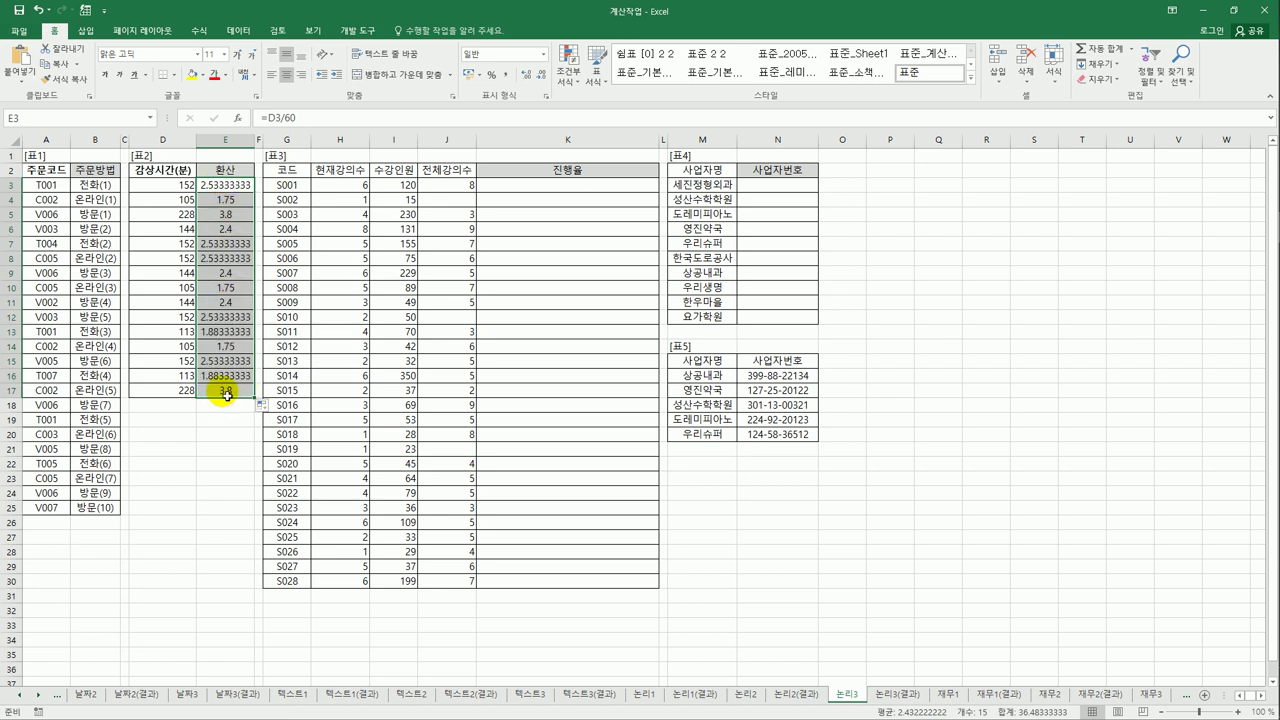
Step: Wrap E3's formula in ROUNDUP with 0 digits, making it =ROUNDUP(D3/60,0), and commit it
left_click(224, 187)
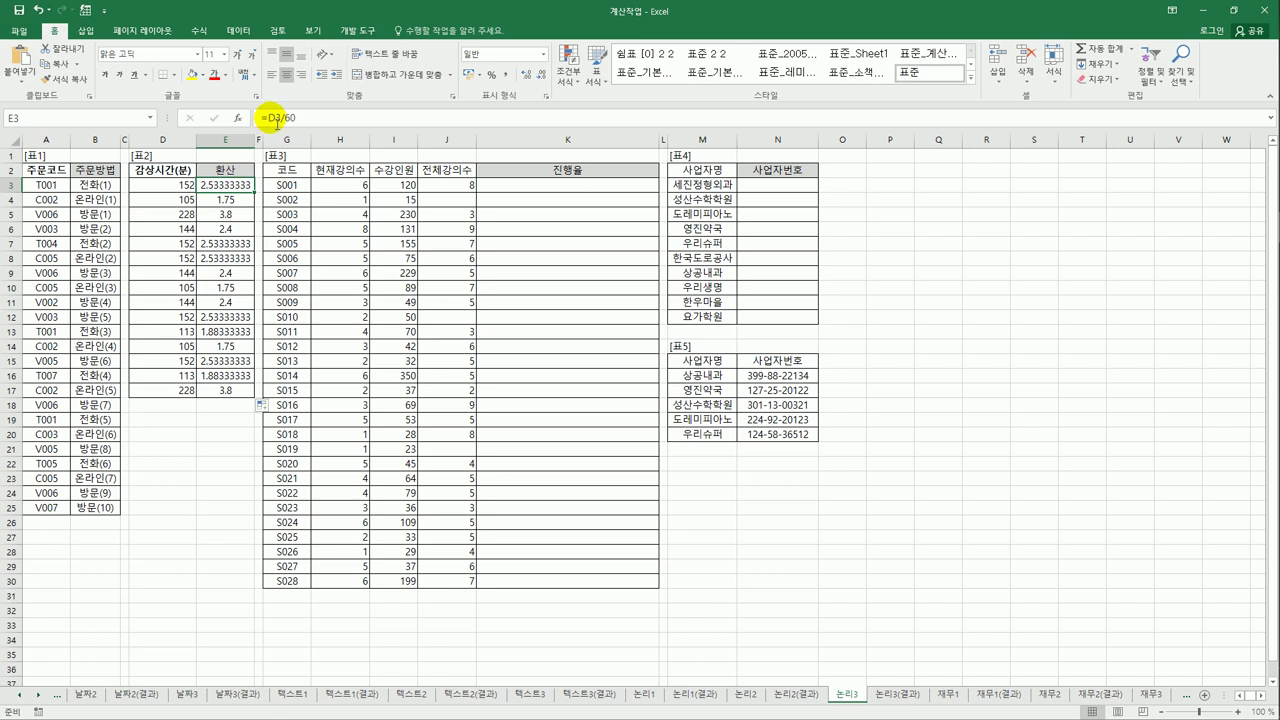
left_click(263, 118)
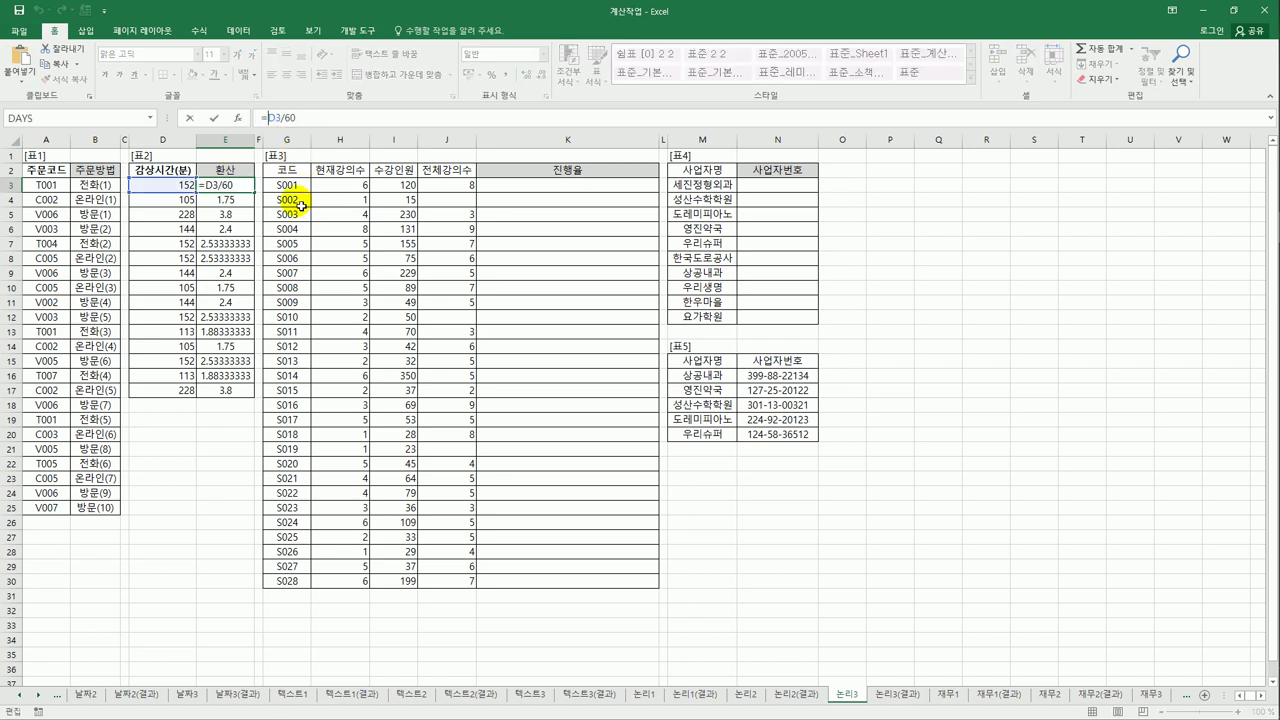
type("roun")
key("Down")
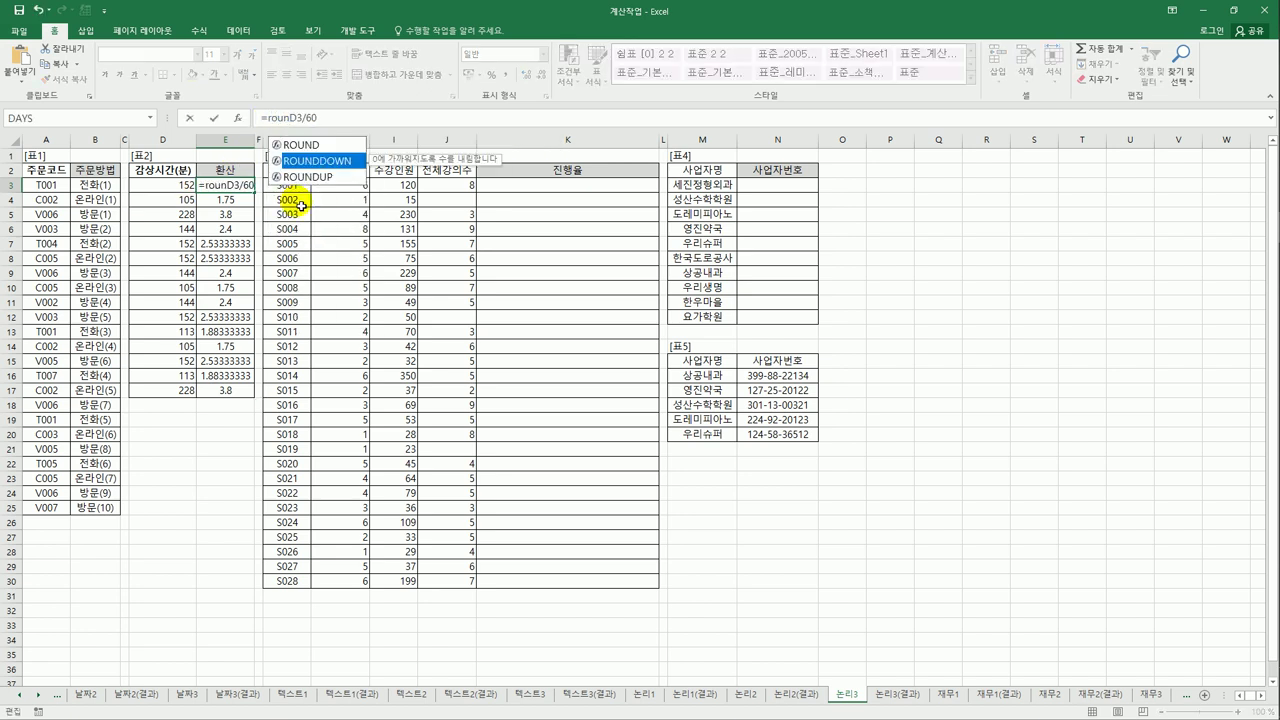
key("Down")
key("Tab")
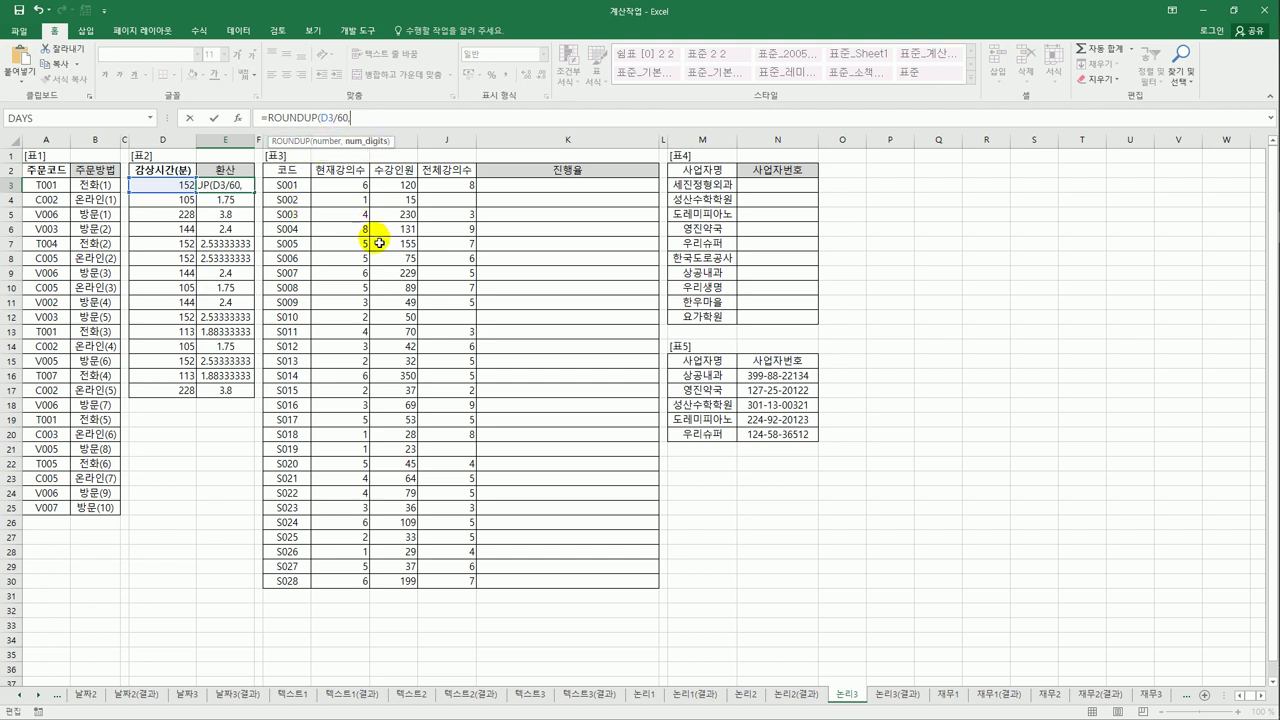
type(",0)")
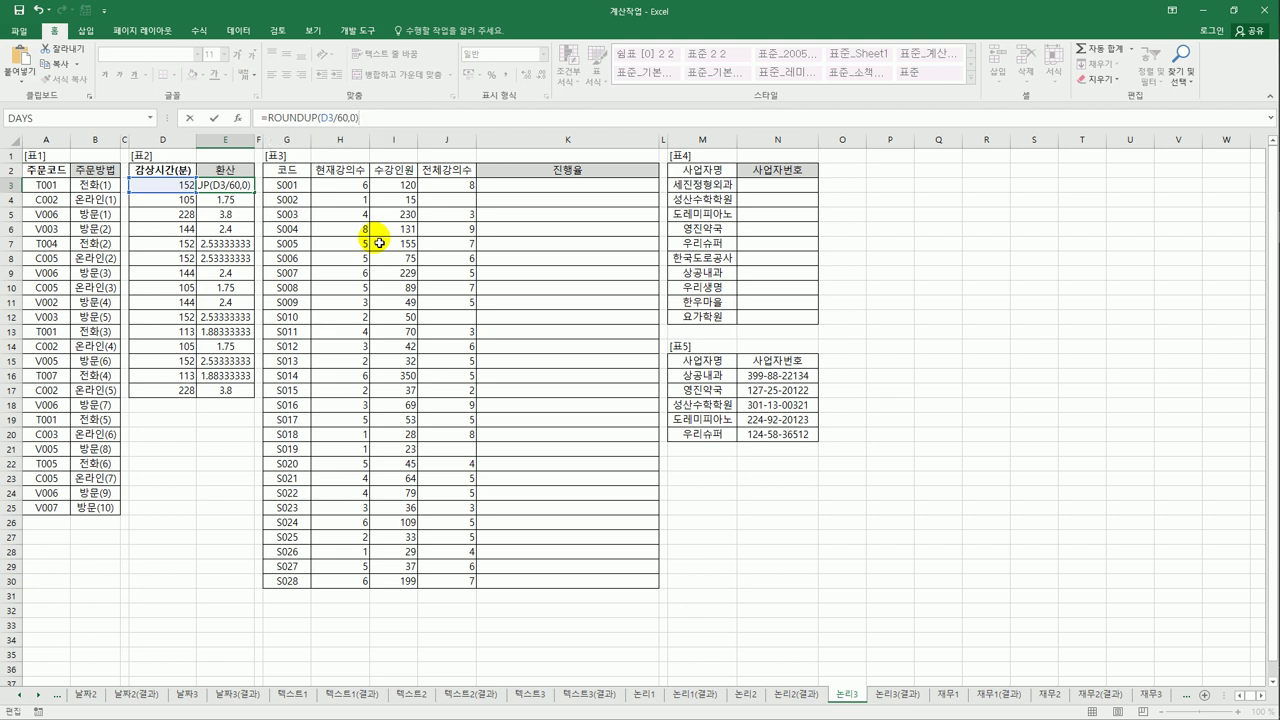
key("ctrl+Return")
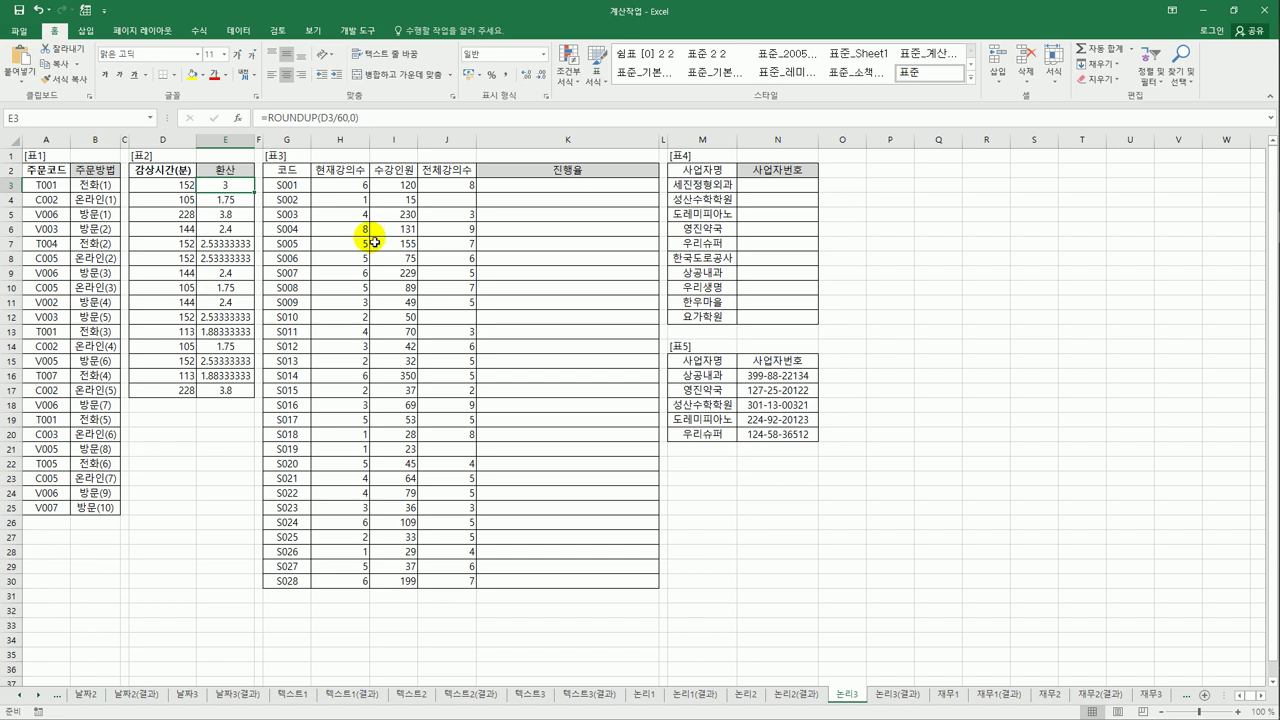
Step: Fill the =ROUNDUP(D3/60,0) formula from E3 down through E17 in the 환산 column
left_click_drag(255, 192, 240, 399)
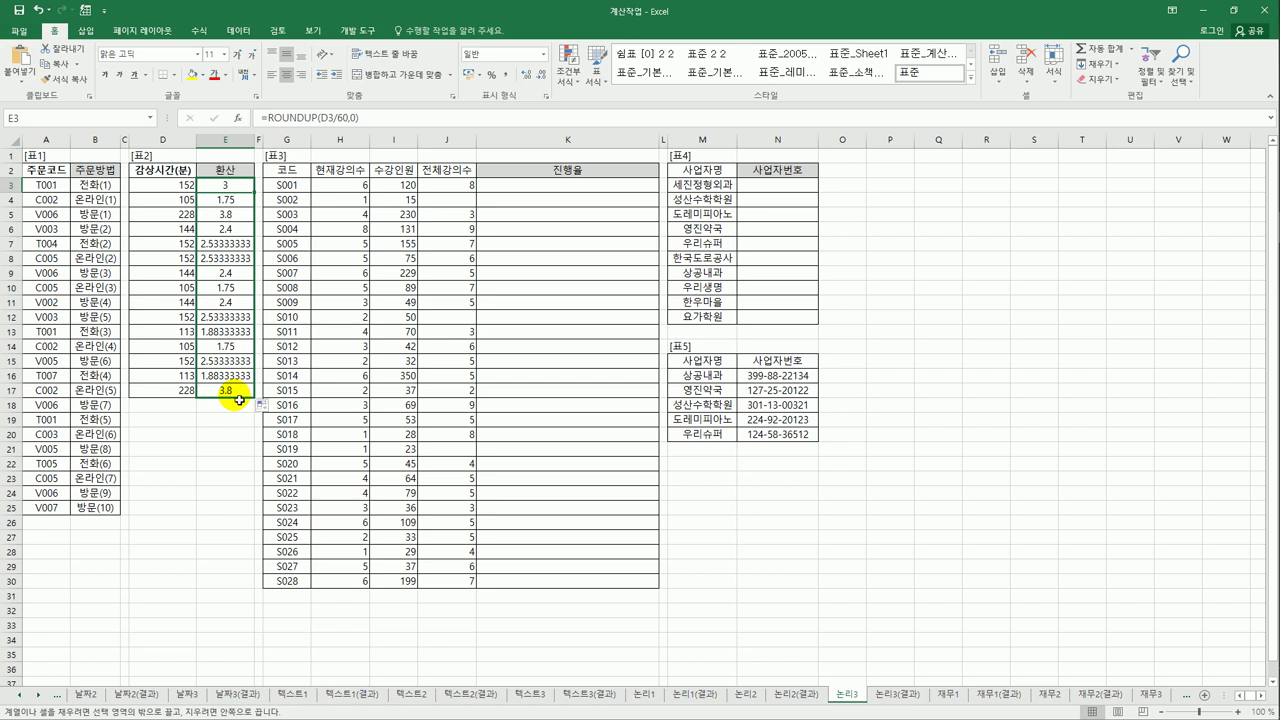
left_click(215, 184)
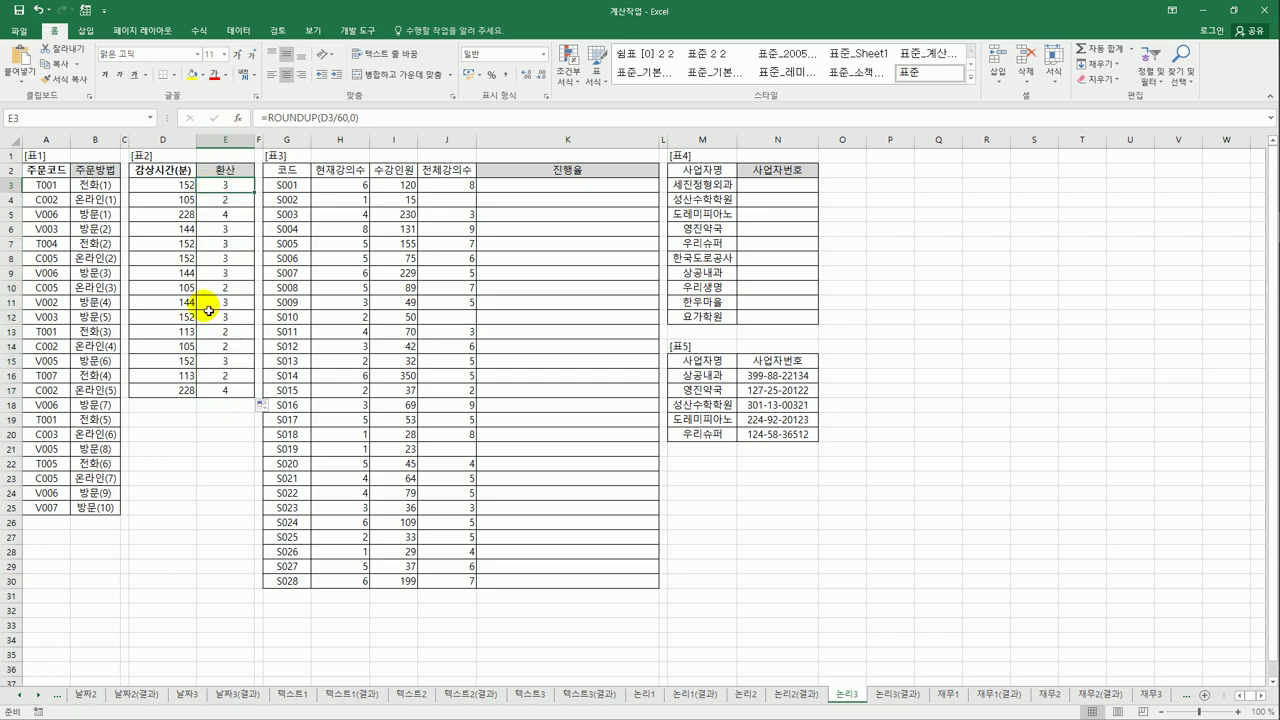
Step: Test the rounding by entering 59 in the 감상시간(분) cell D4, check E4, and undo the test entry
left_click(183, 200)
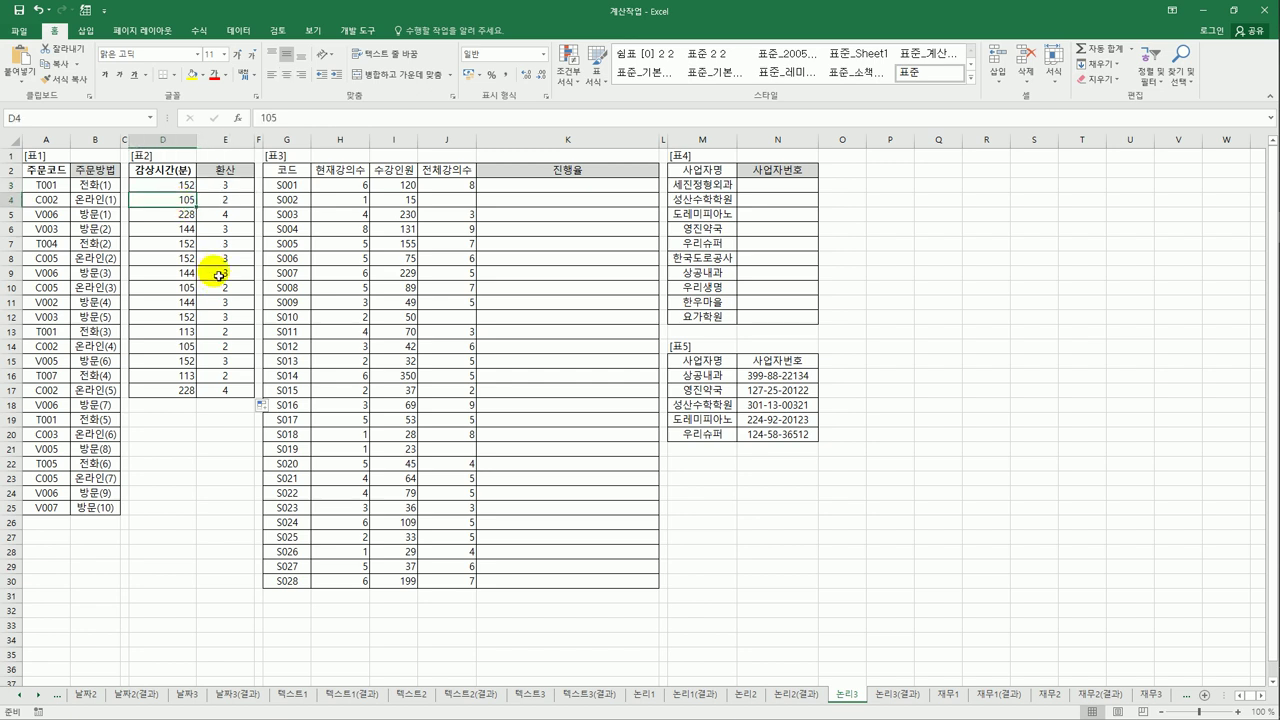
double_click(200, 201)
type("59")
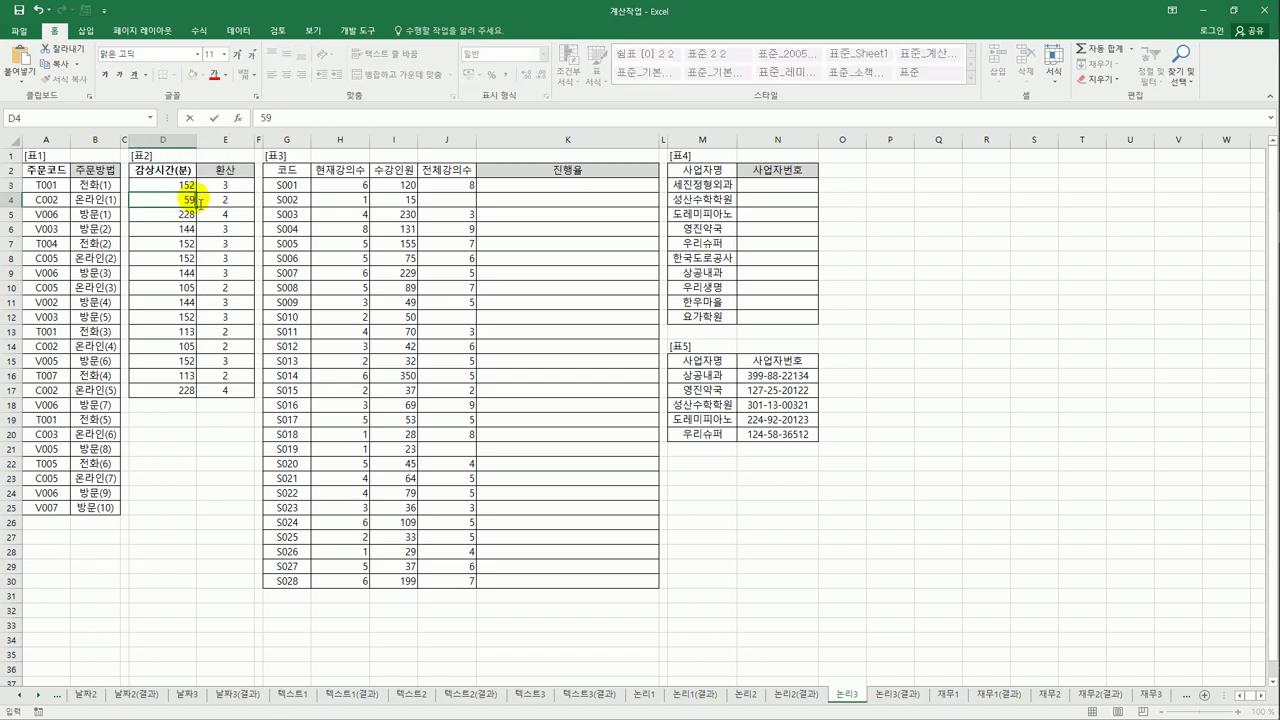
key("Return")
left_click(235, 200)
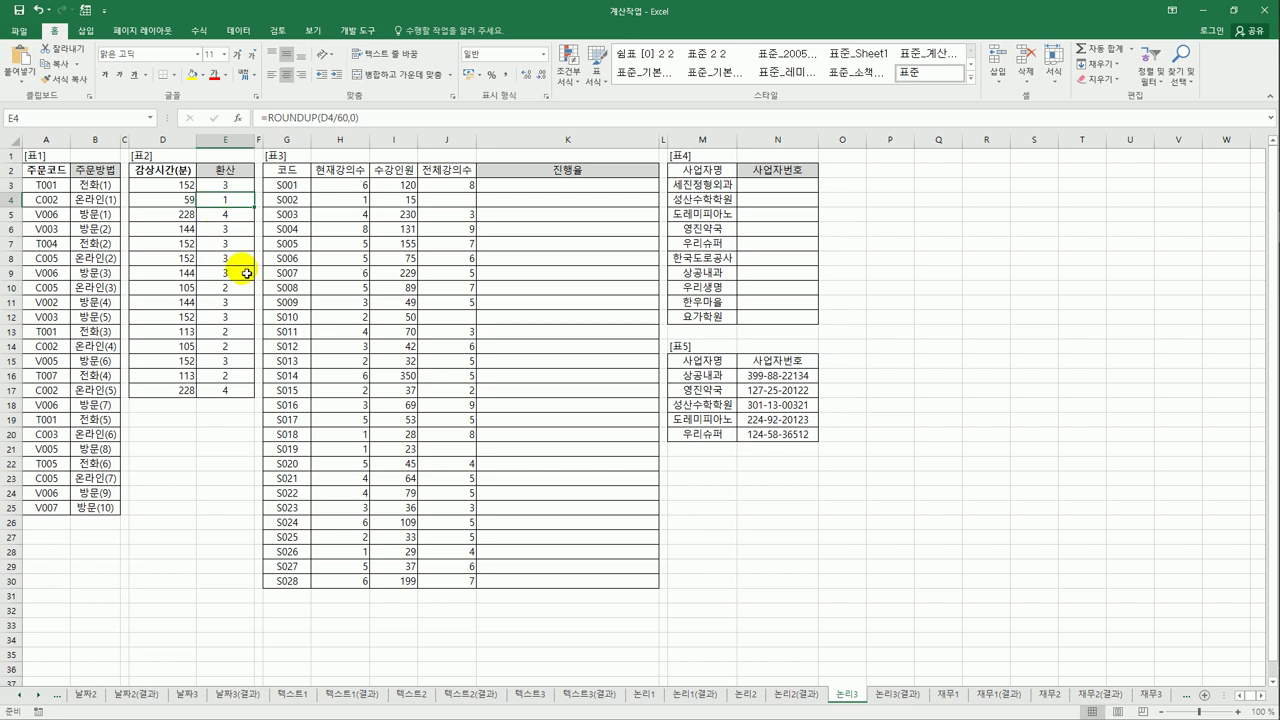
left_click(177, 204)
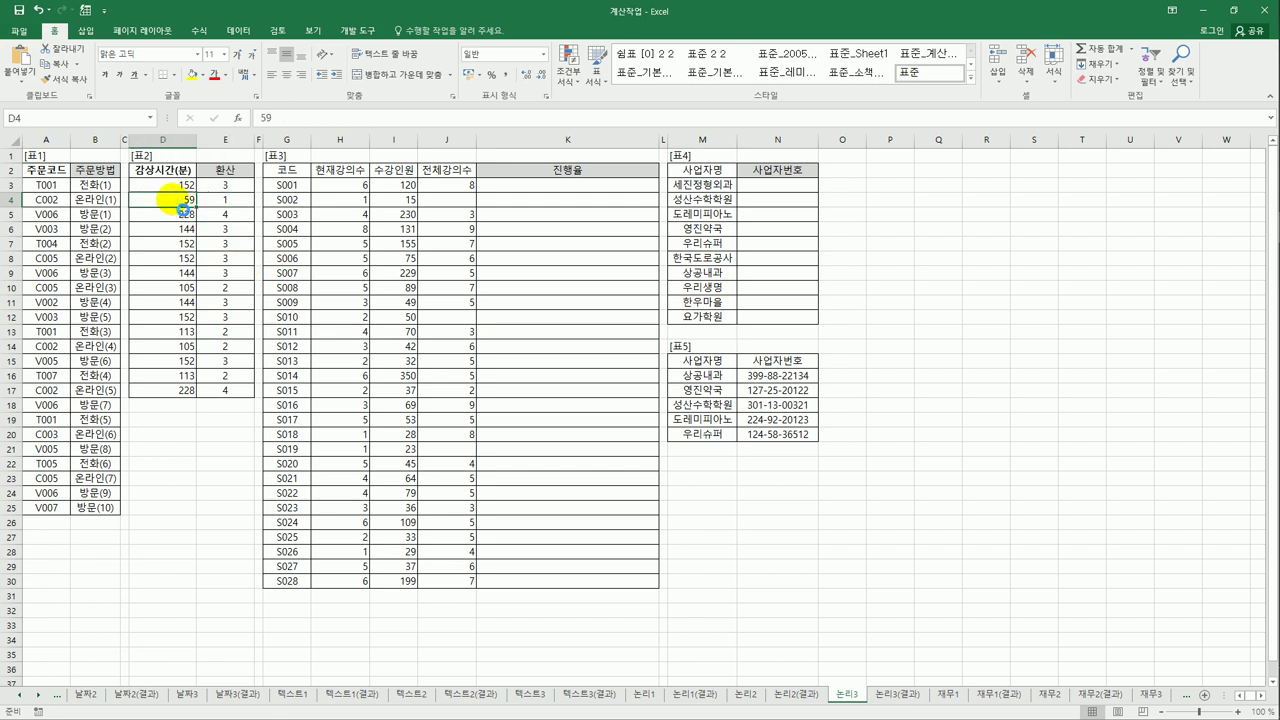
key("ctrl+z")
Step: Wrap E3's formula in TEXT, making it =TEXT(ROUNDUP(D3/60,0),"0시간"), and fill it down through E17
left_click(231, 186)
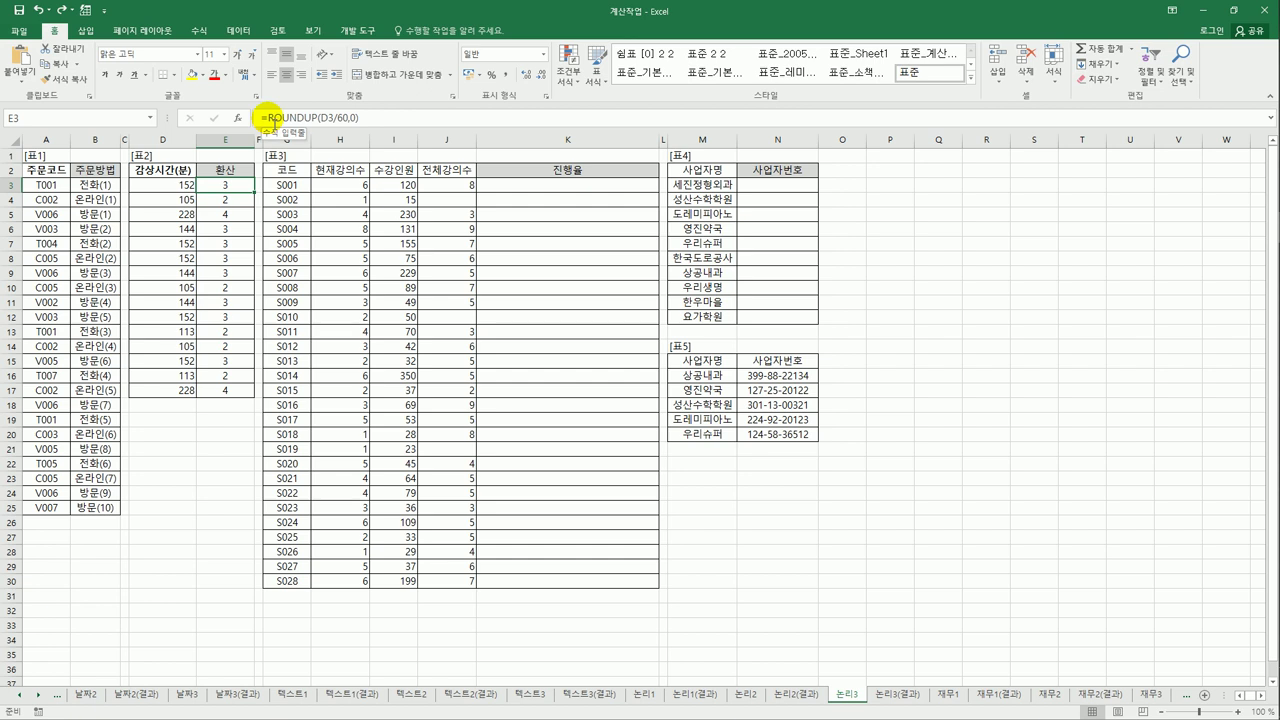
left_click(270, 118)
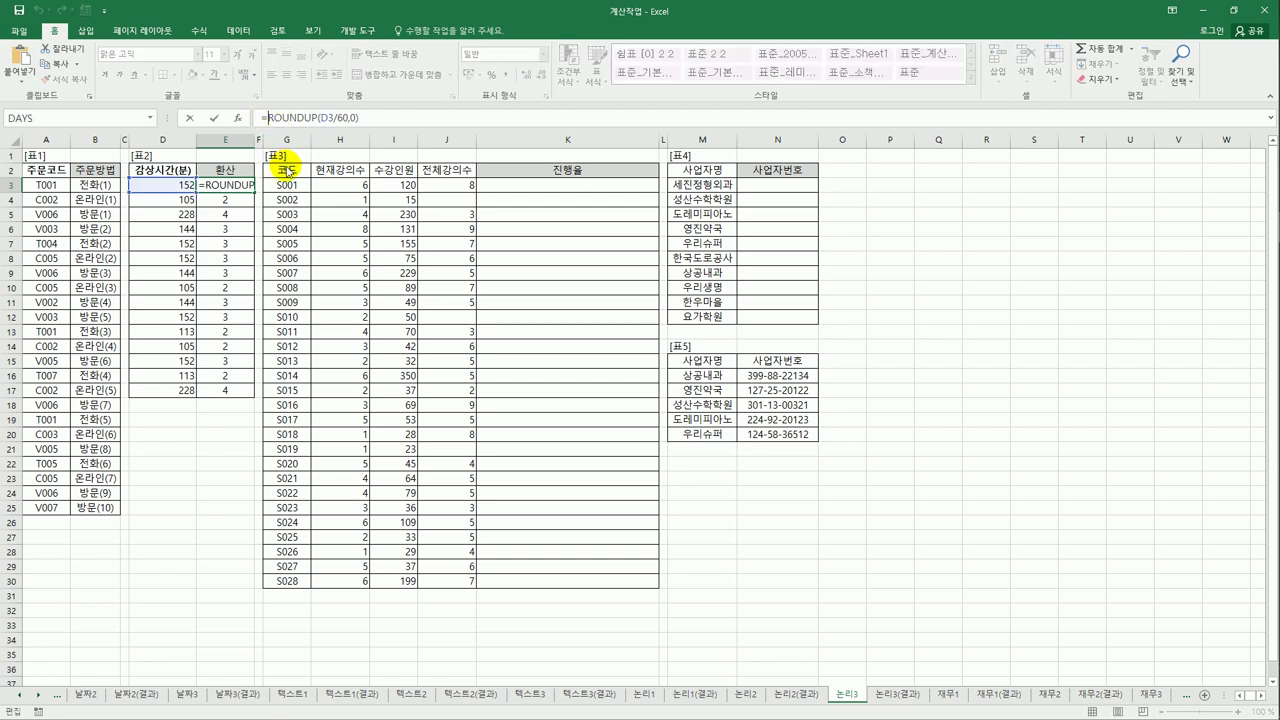
type("text")
key("Tab")
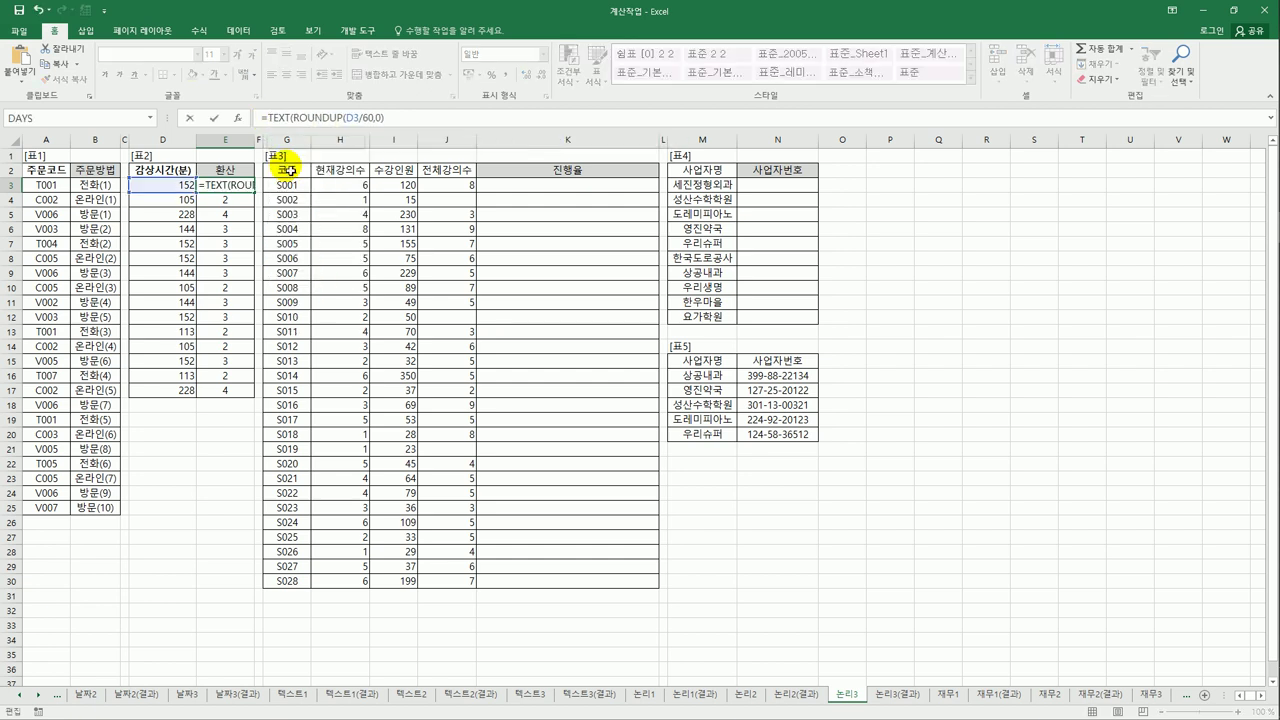
left_click(396, 118)
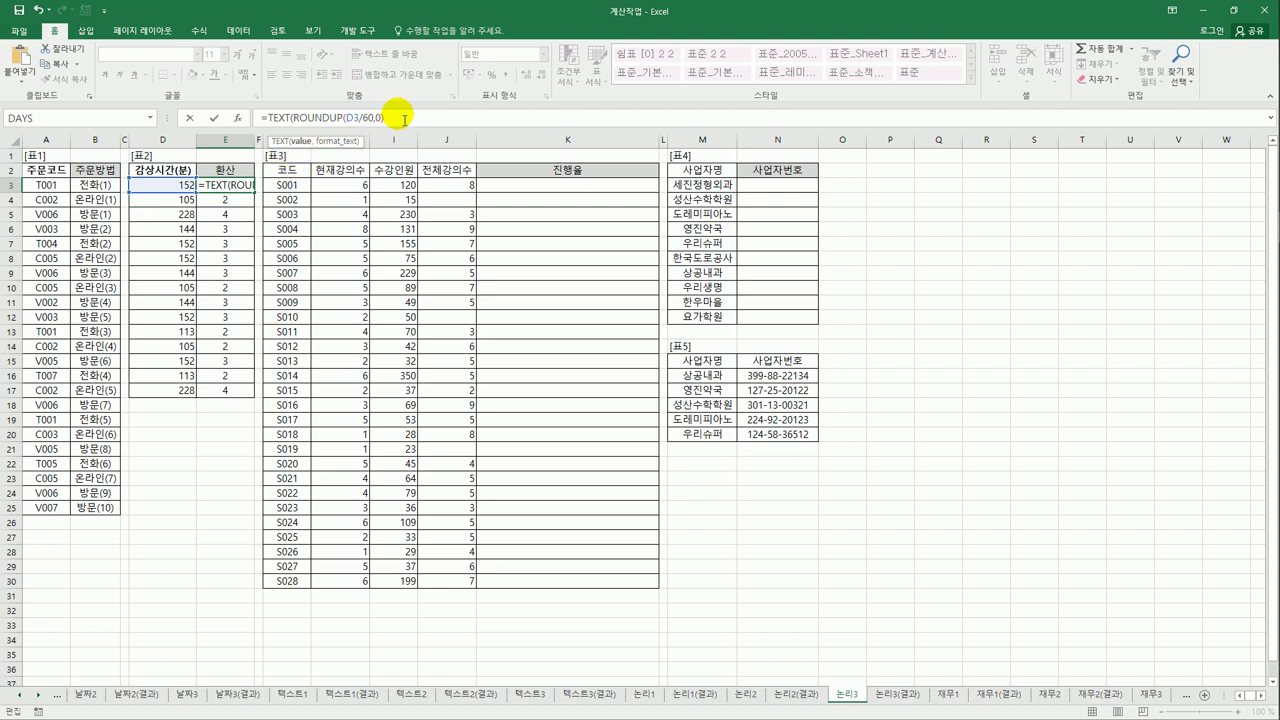
type(",")
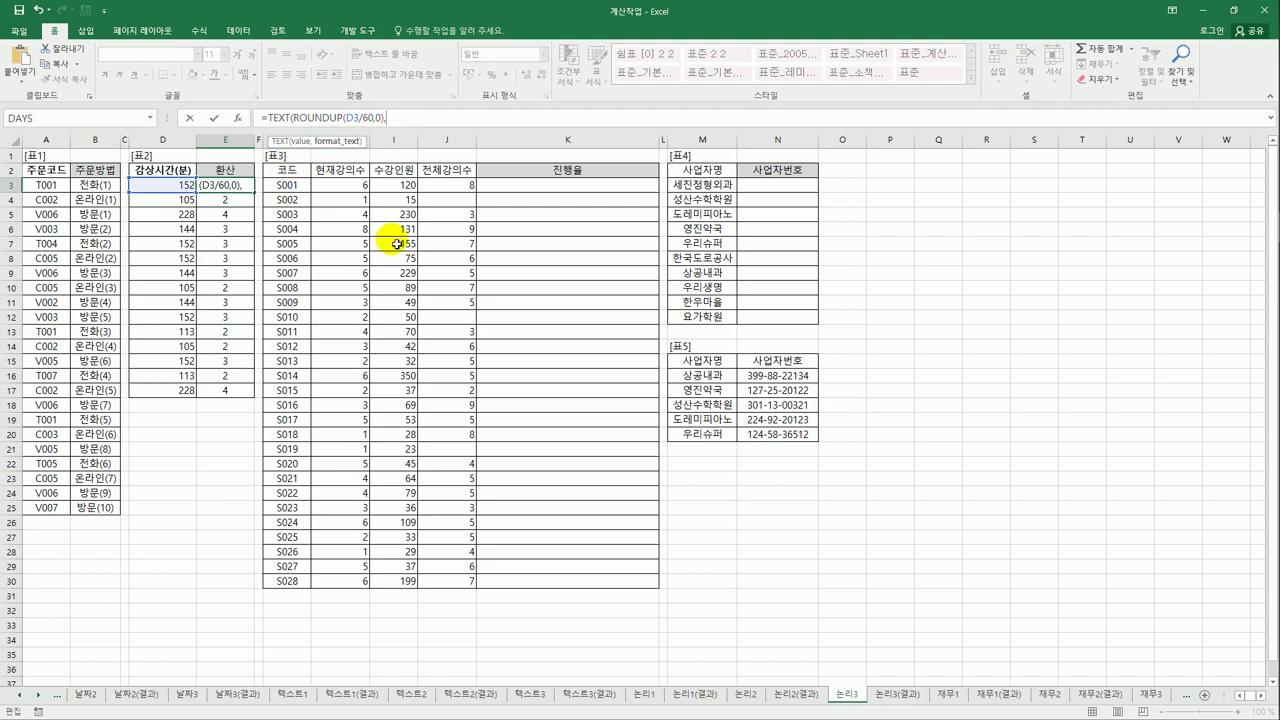
type("\"0t")
key("BackSpace")
type("시간\"")
key("Return")
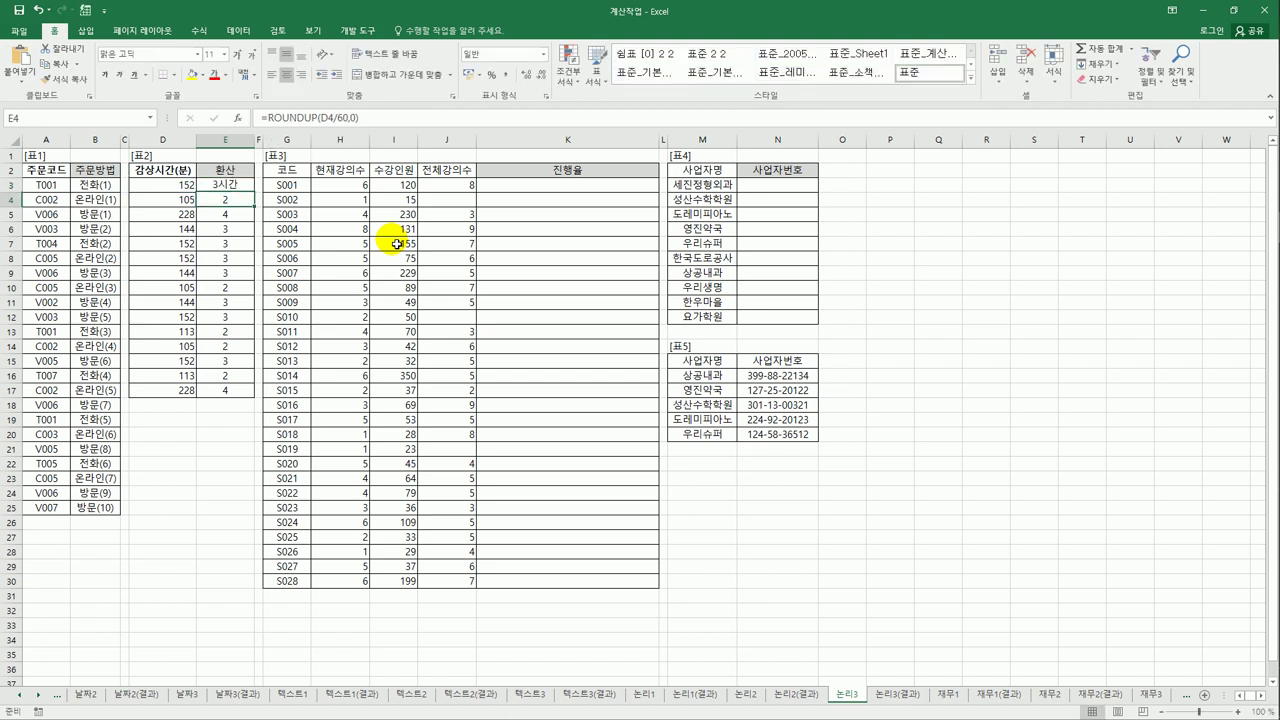
left_click(228, 186)
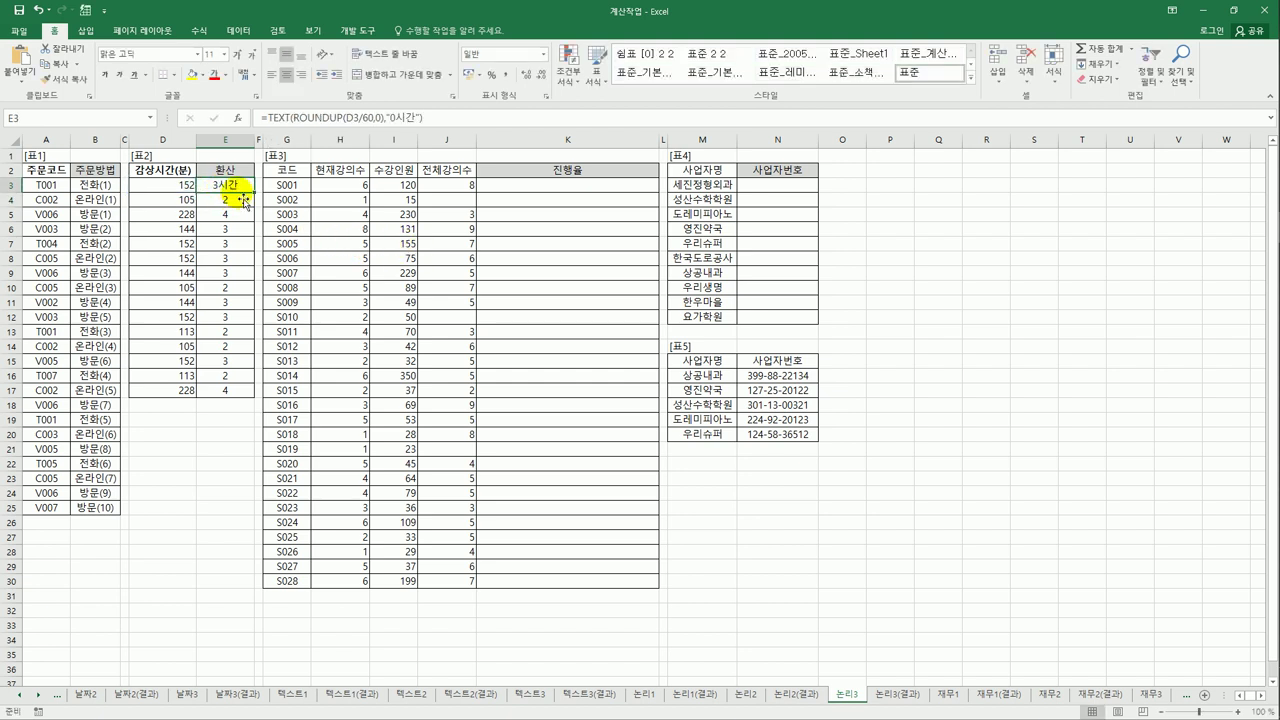
left_click_drag(258, 199, 244, 407)
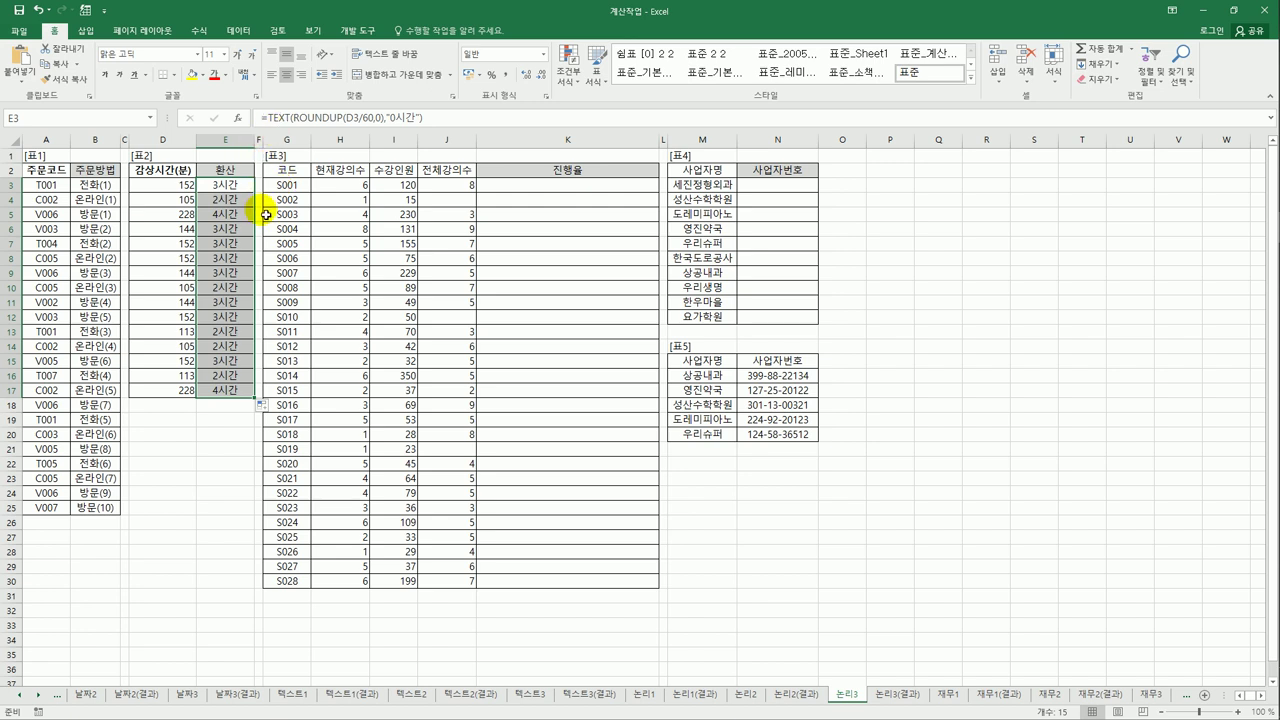
Step: Replace the 환산 formulas in E3:E17 with =MOD(D3,60), entered in E3 and filled down, and check the first rows
key("Delete")
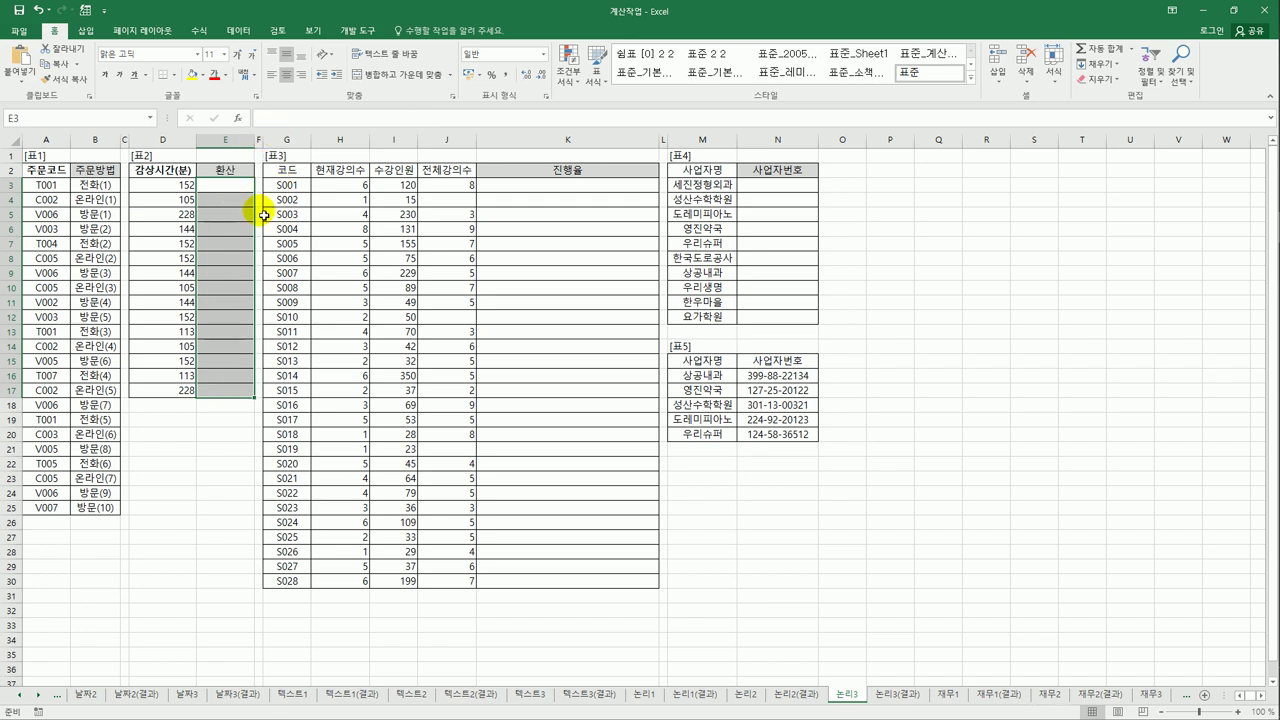
left_click(222, 193)
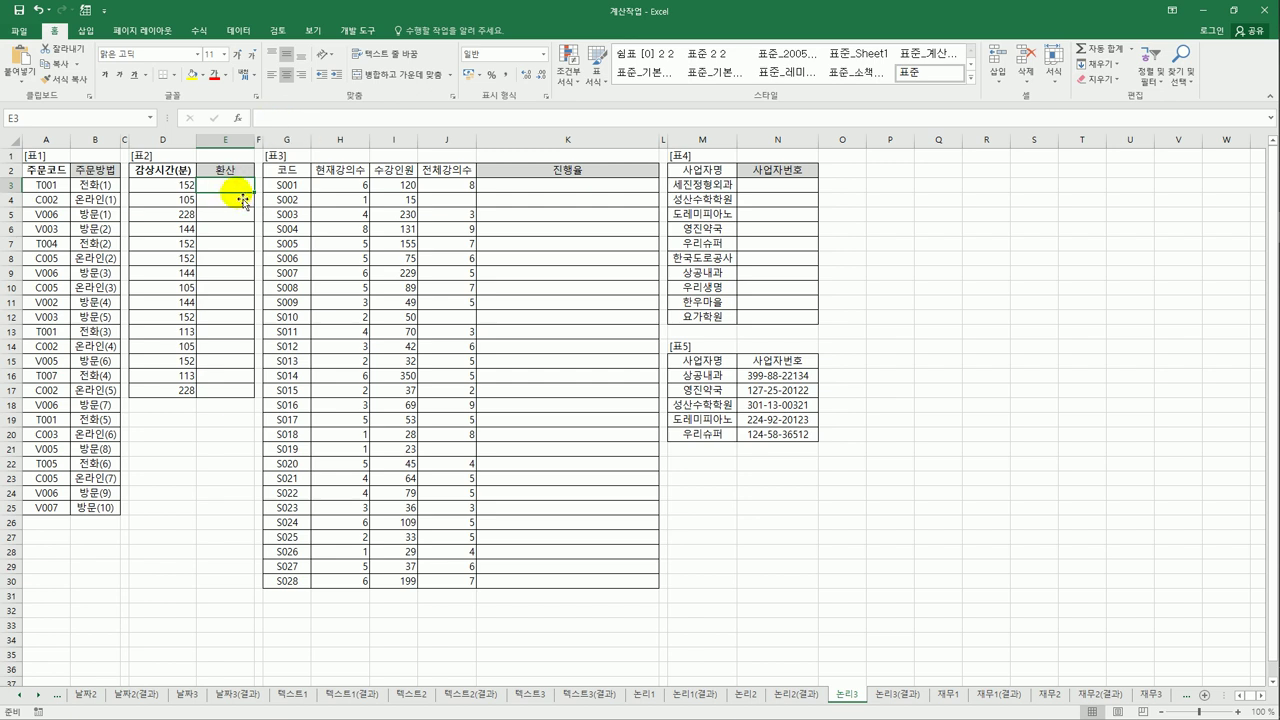
type("=")
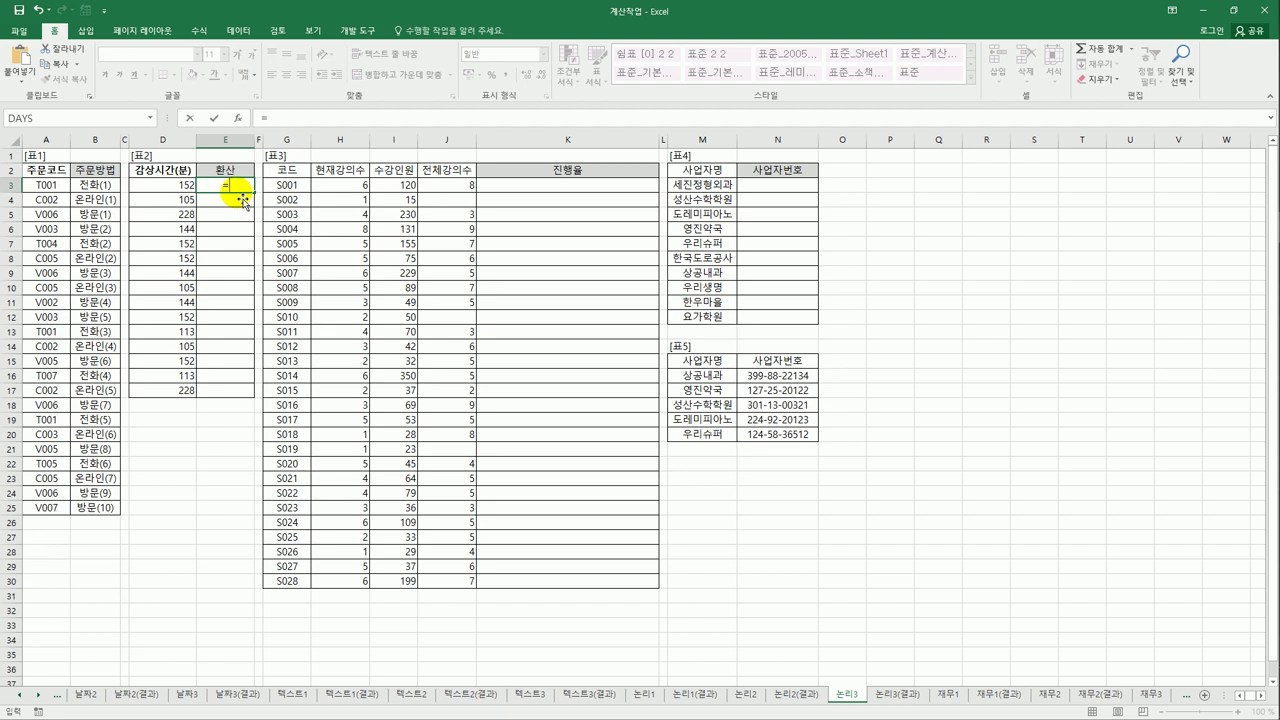
type("mod(")
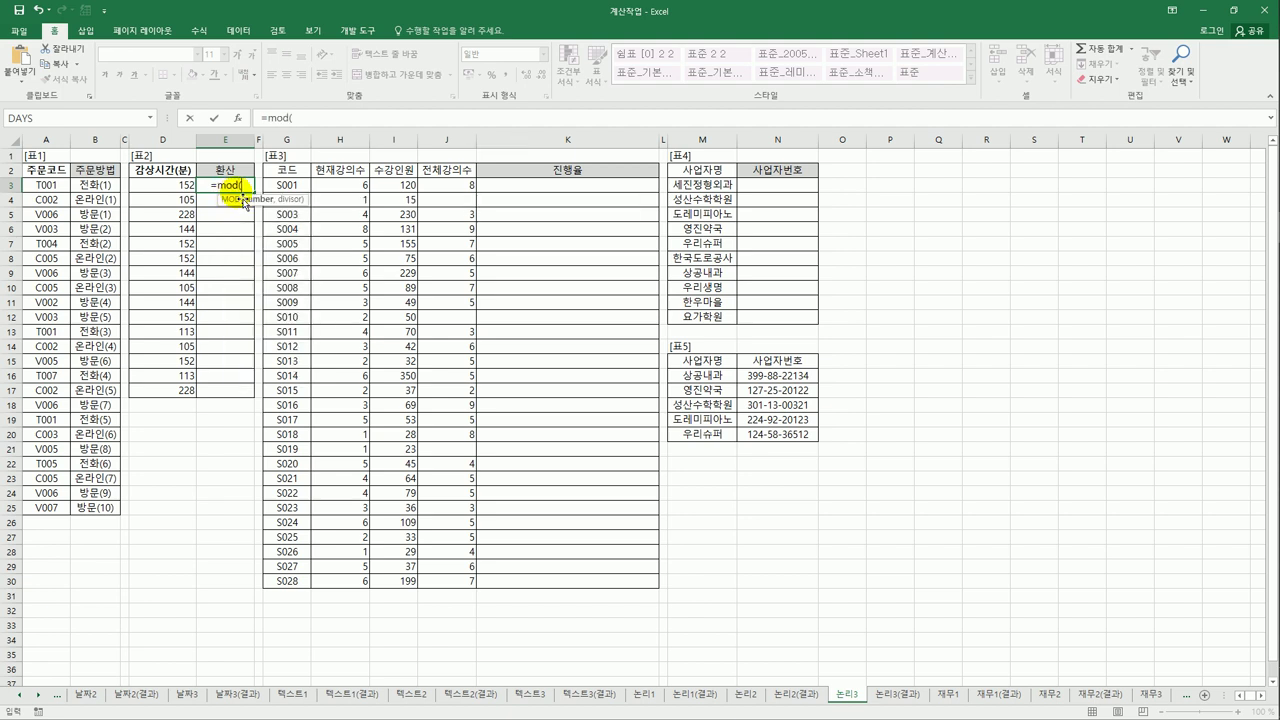
left_click(172, 187)
type(",")
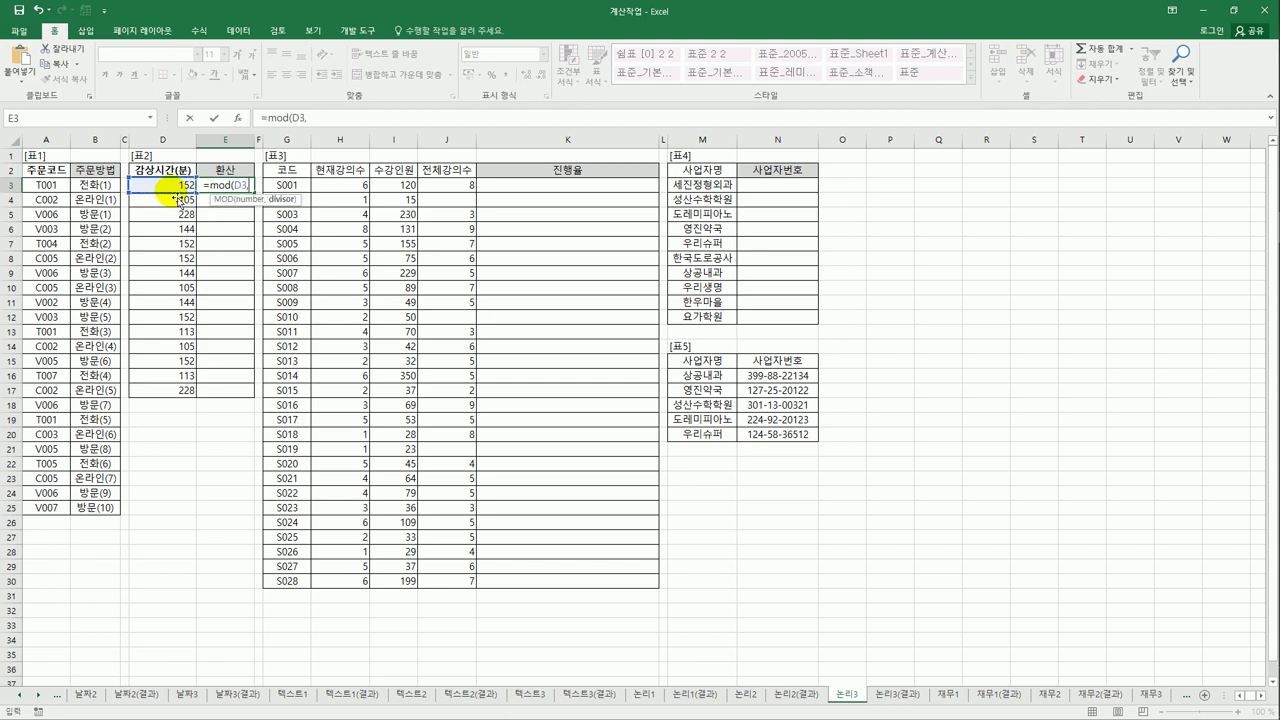
type("60)")
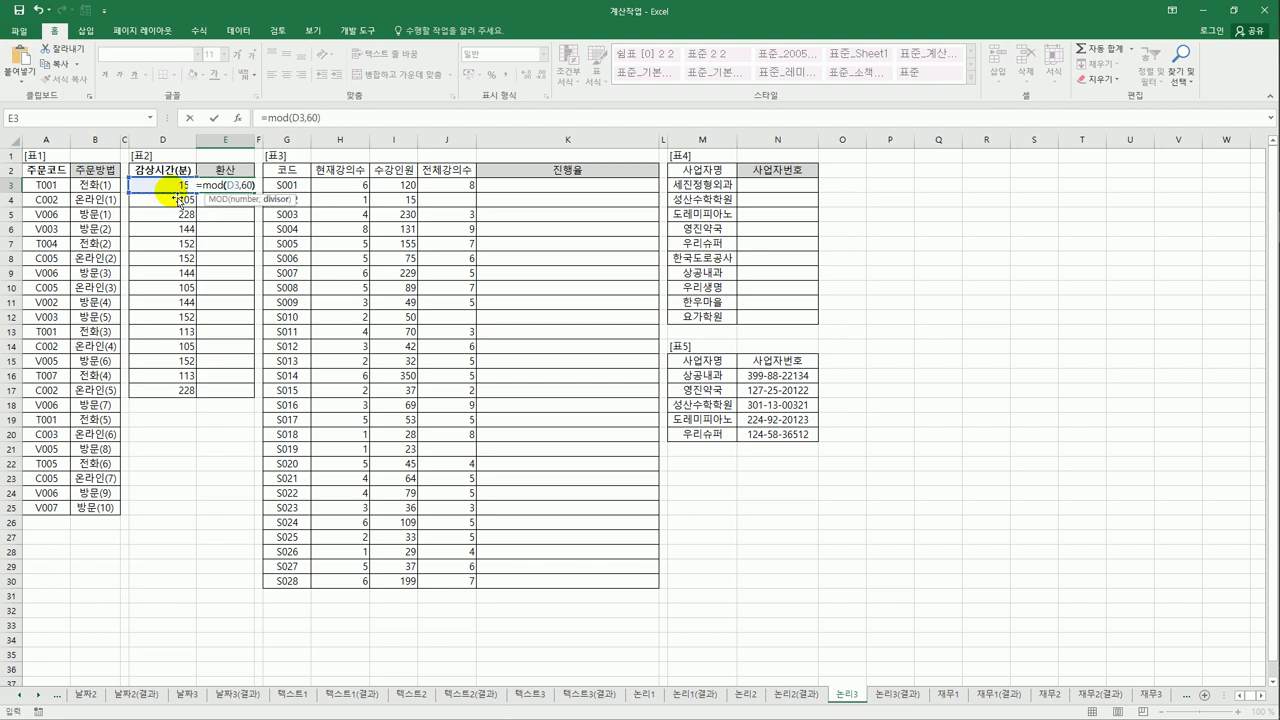
key("ctrl+Return")
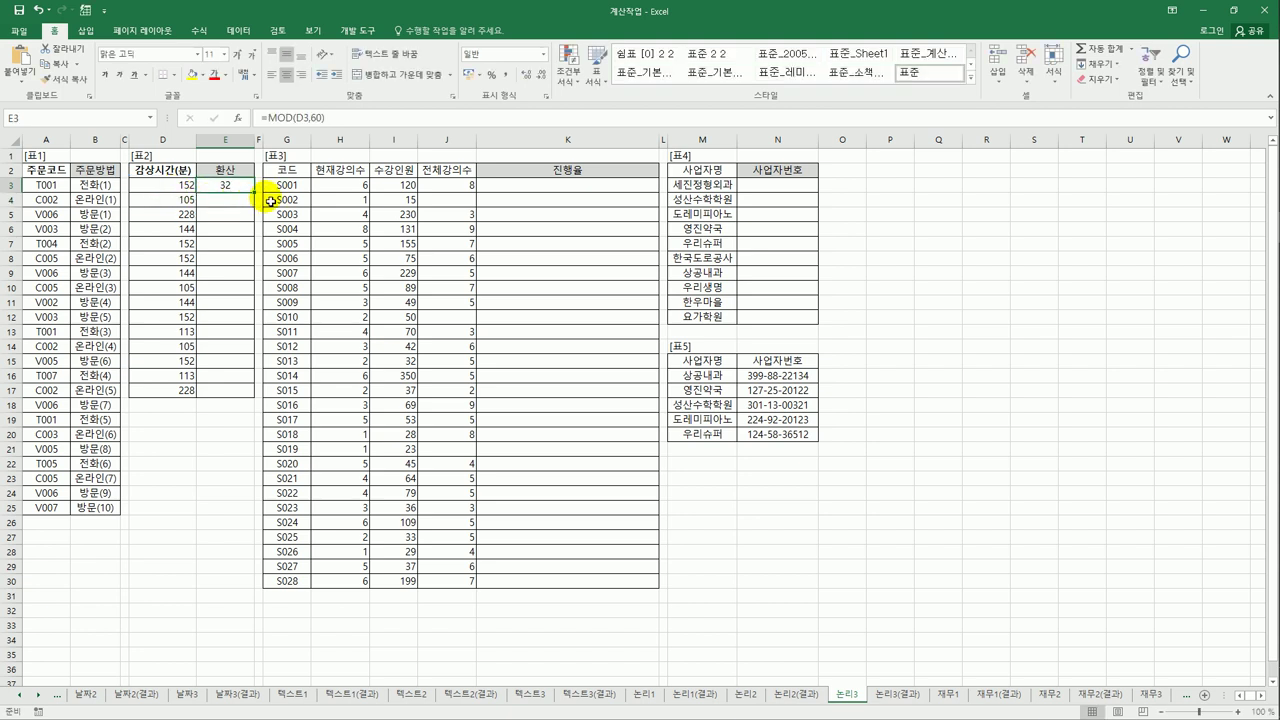
left_click_drag(254, 192, 254, 403)
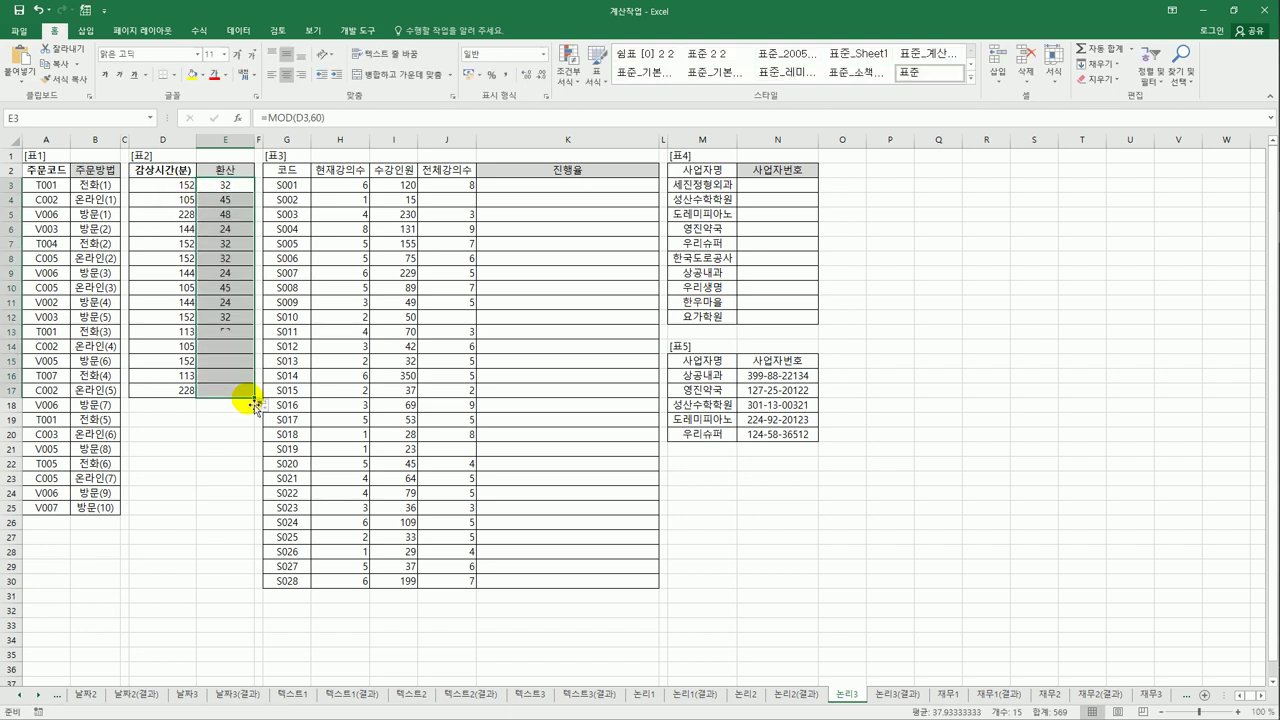
left_click(189, 187)
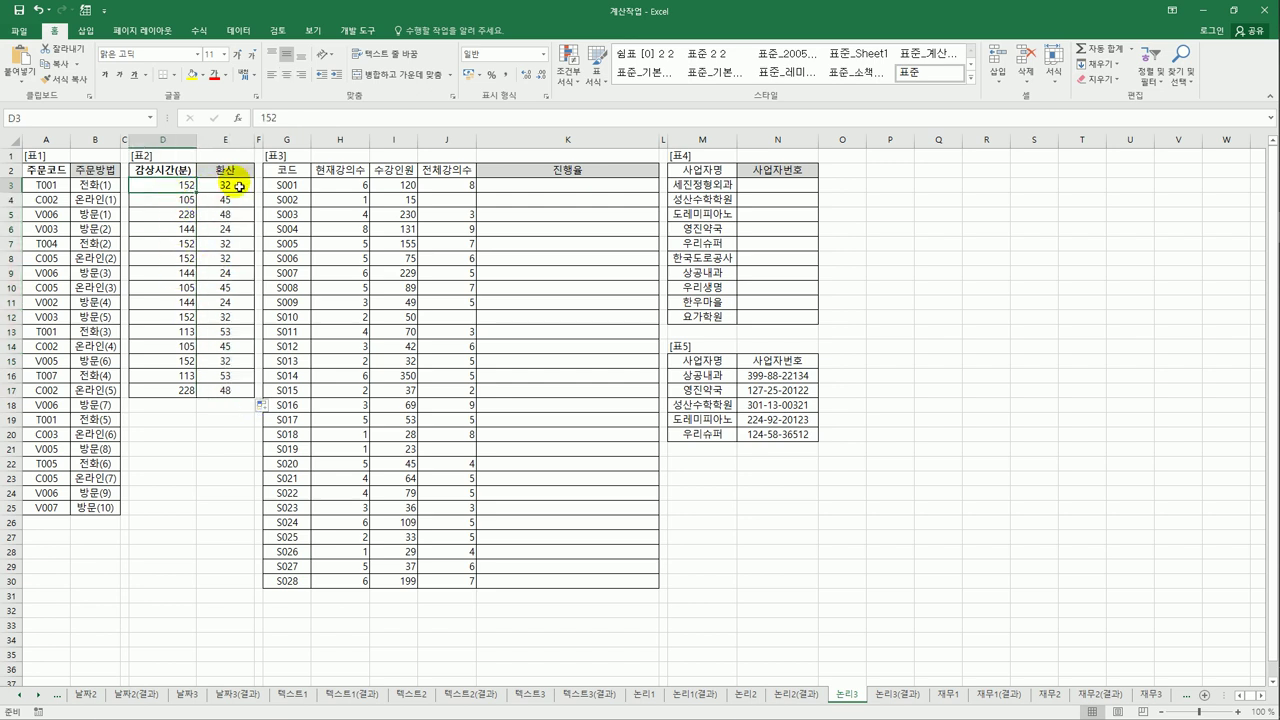
left_click(227, 184)
left_click(228, 199)
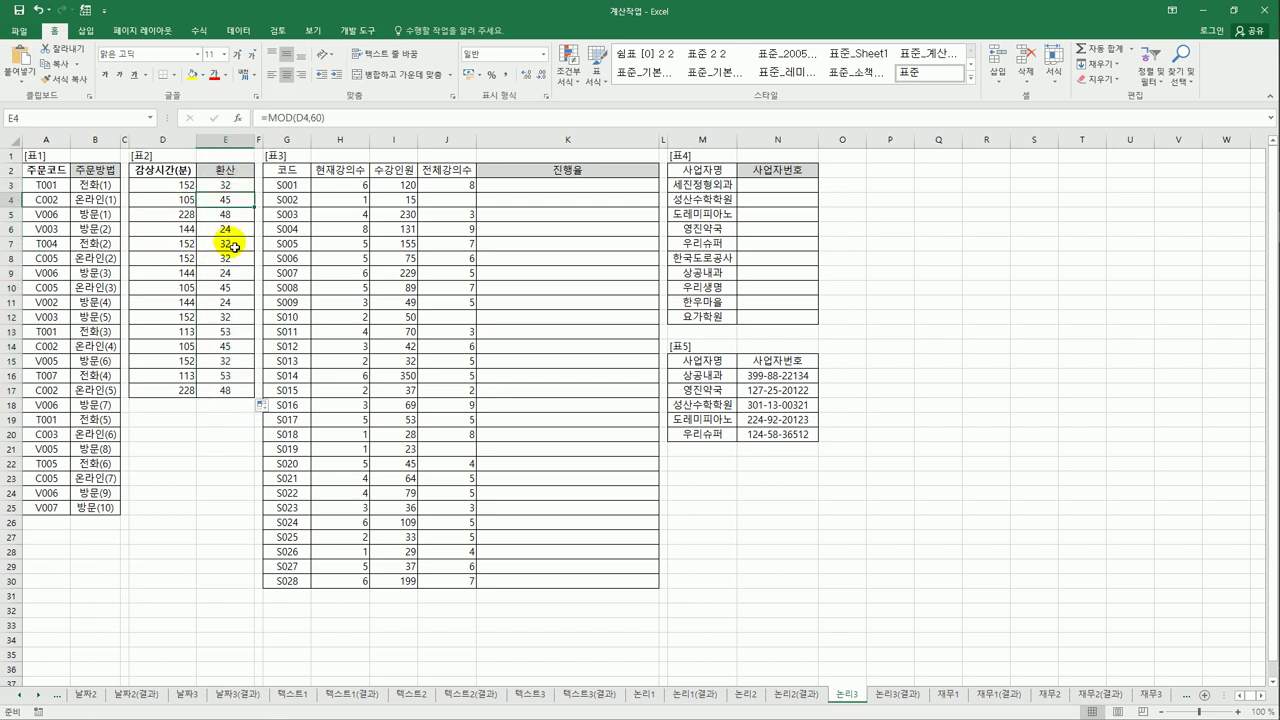
left_click(229, 214)
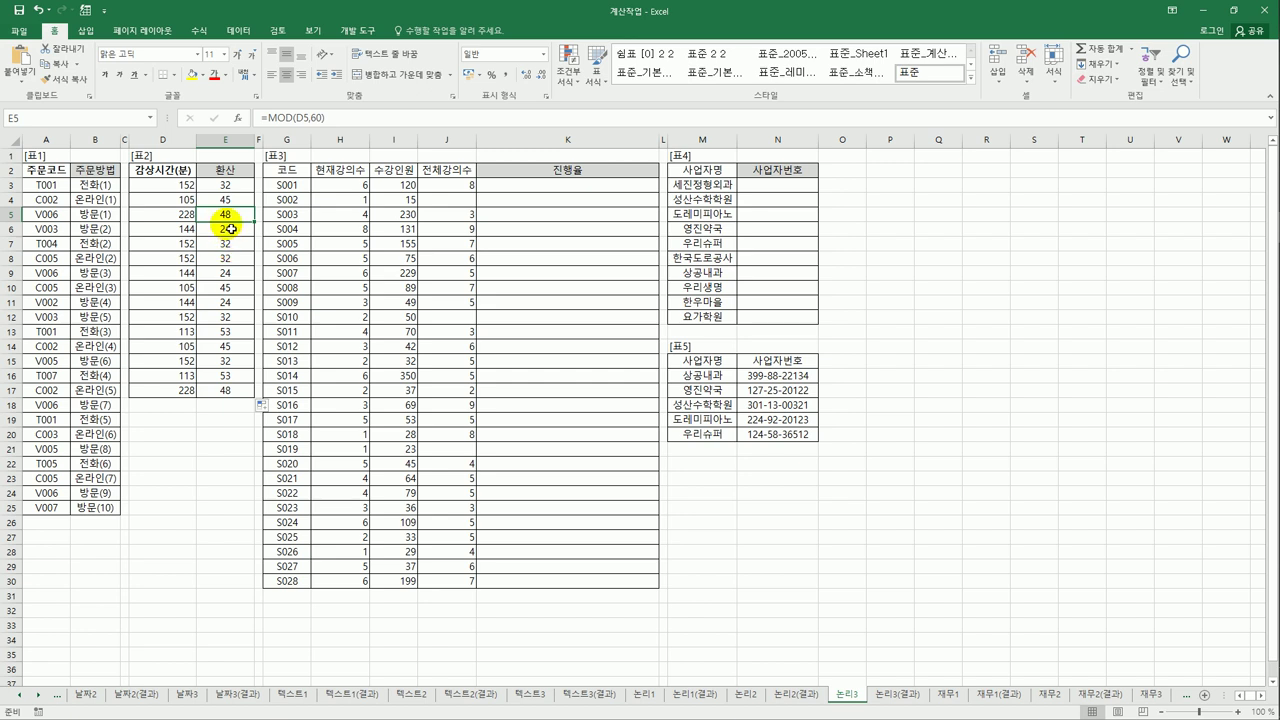
Step: Change E3's formula to =D3-MOD(D3,60) and fill it down through E17
left_click(226, 185)
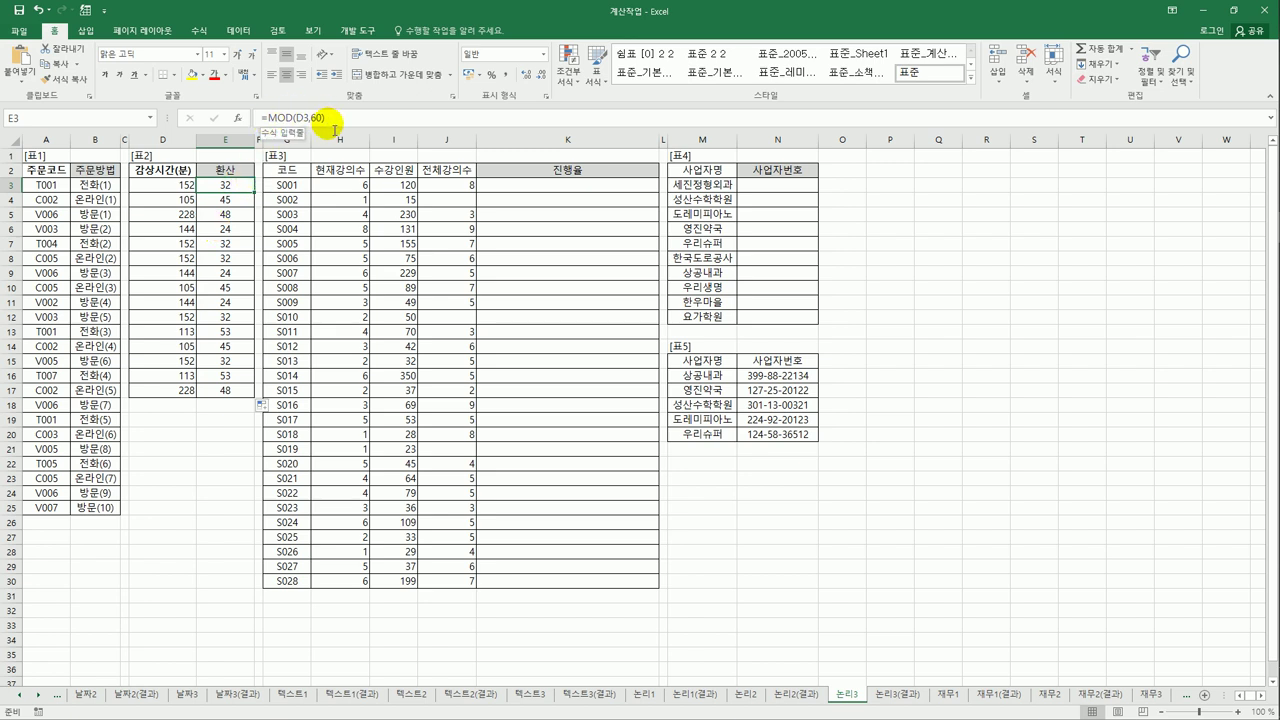
left_click(412, 121)
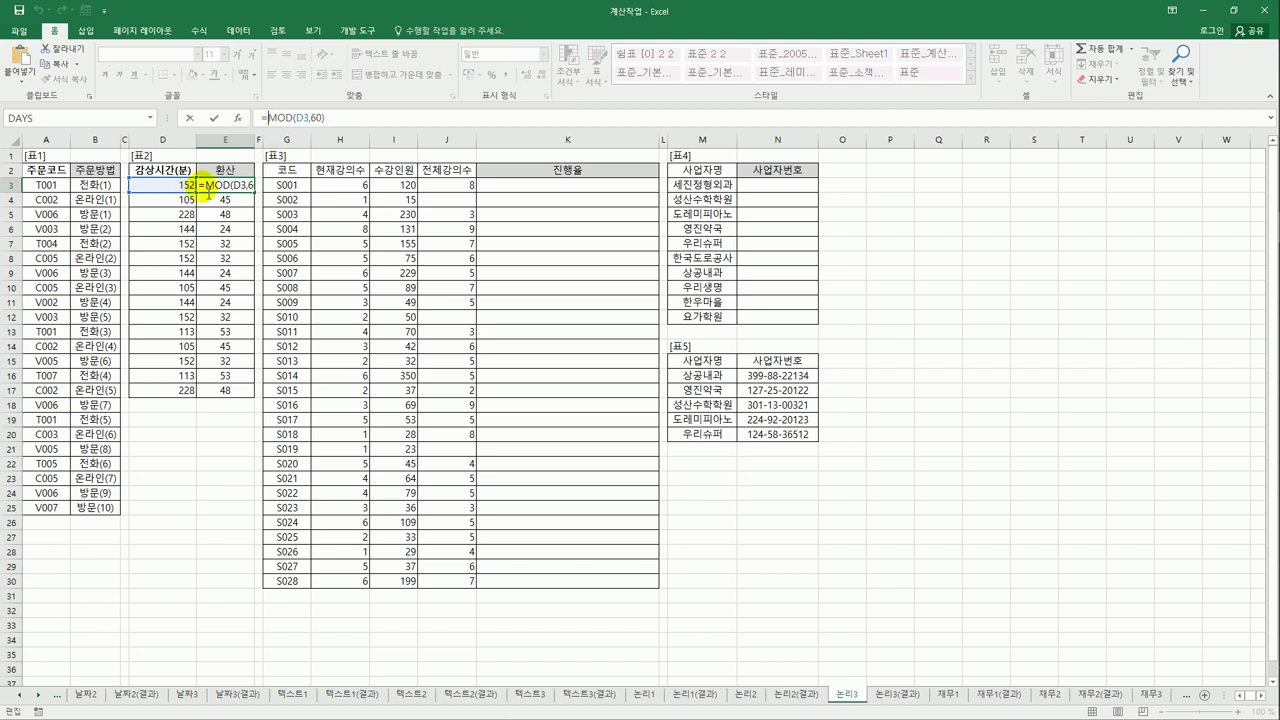
left_click(180, 190)
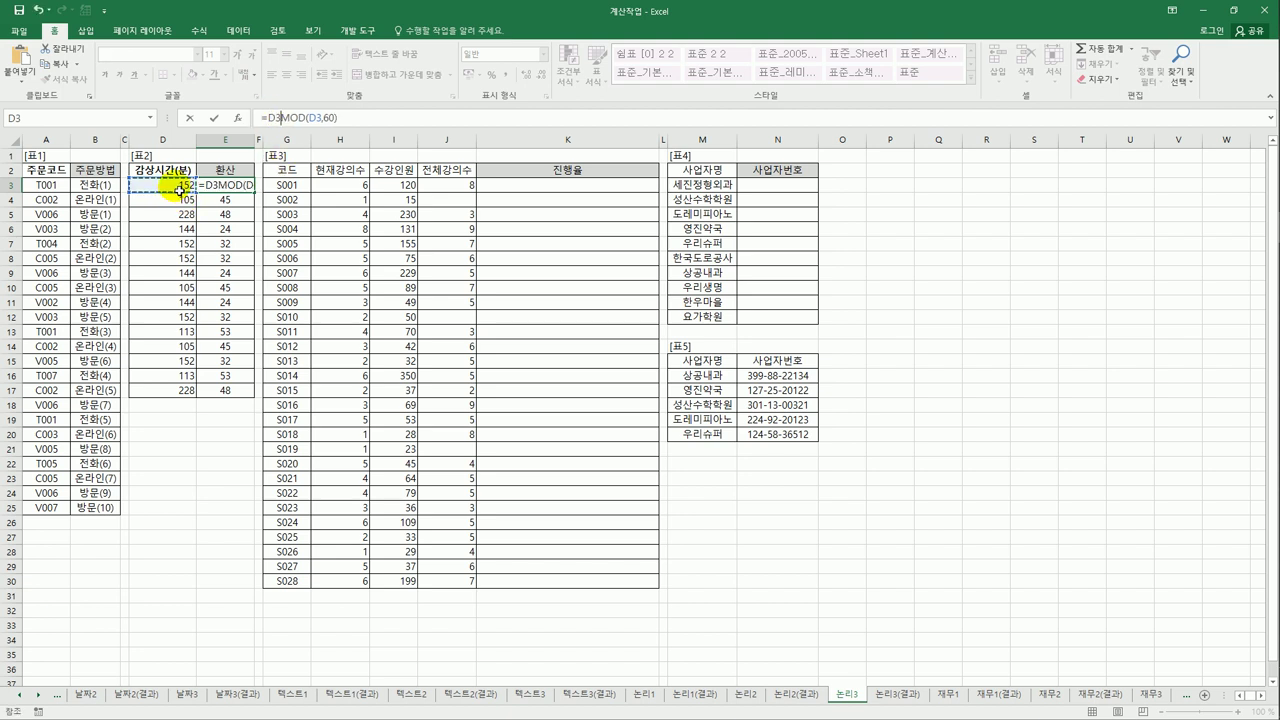
type("-")
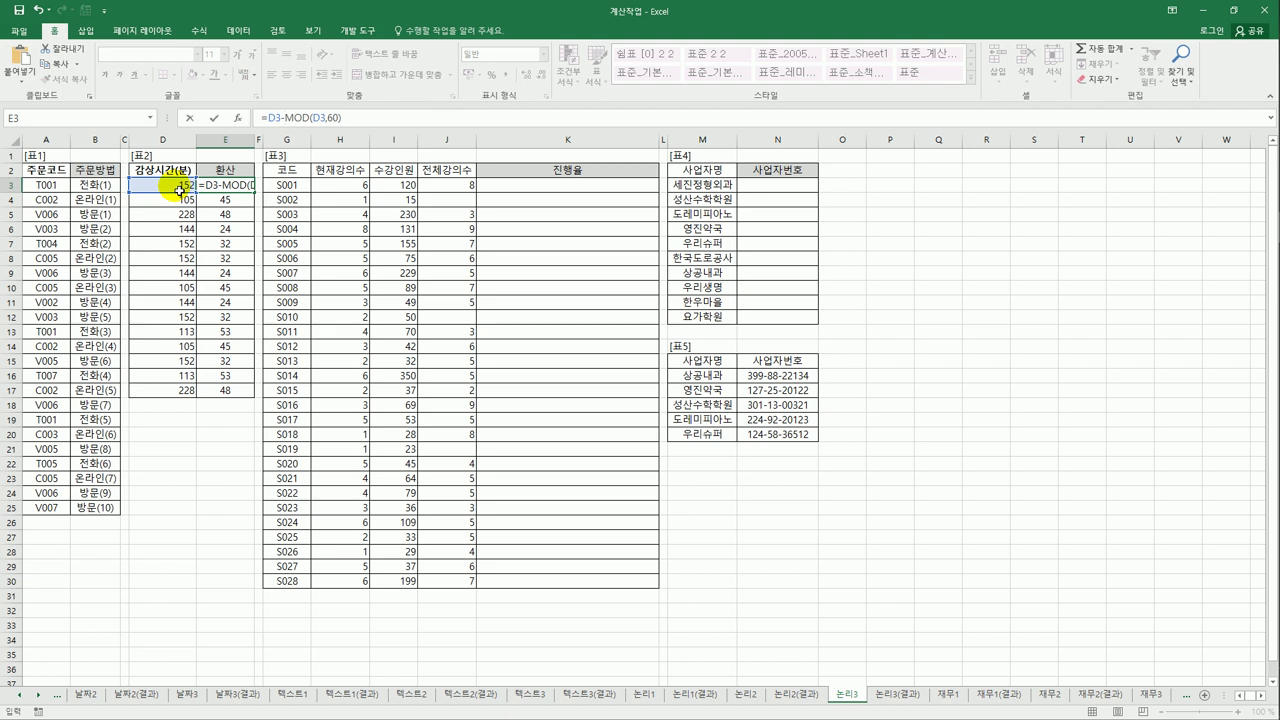
left_click(383, 118)
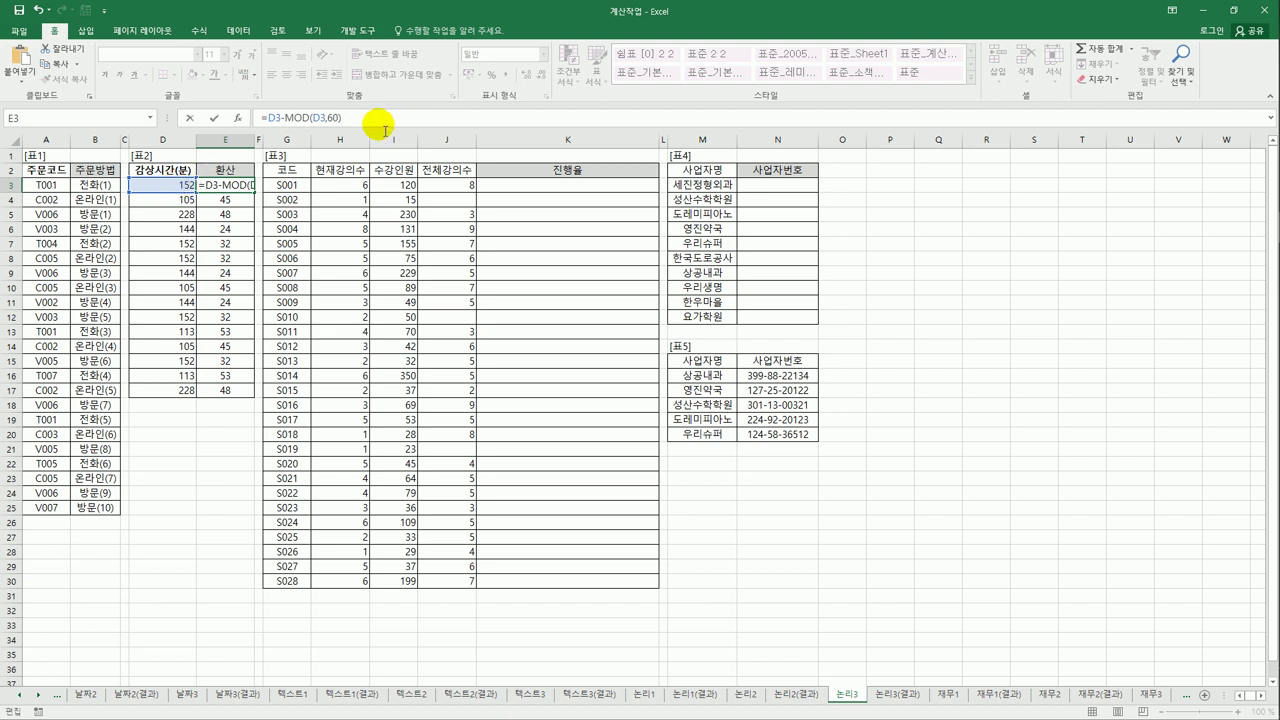
key("Return")
left_click(248, 186)
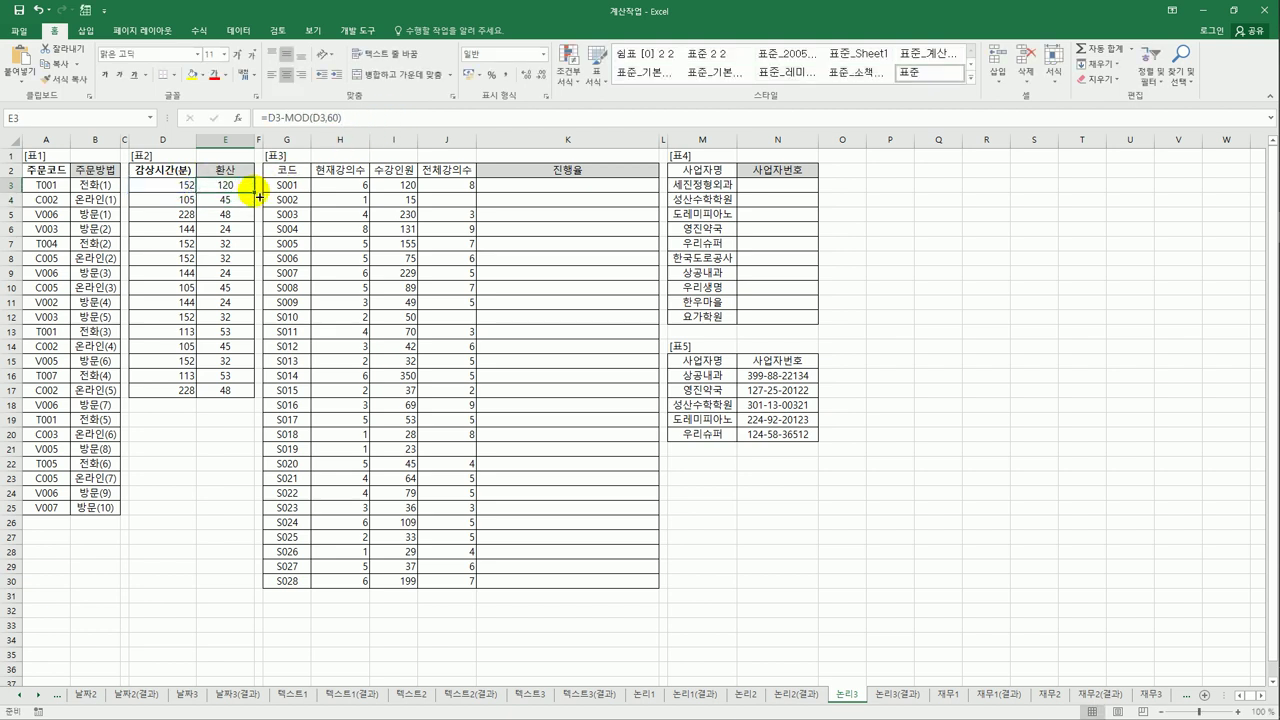
left_click_drag(250, 194, 243, 404)
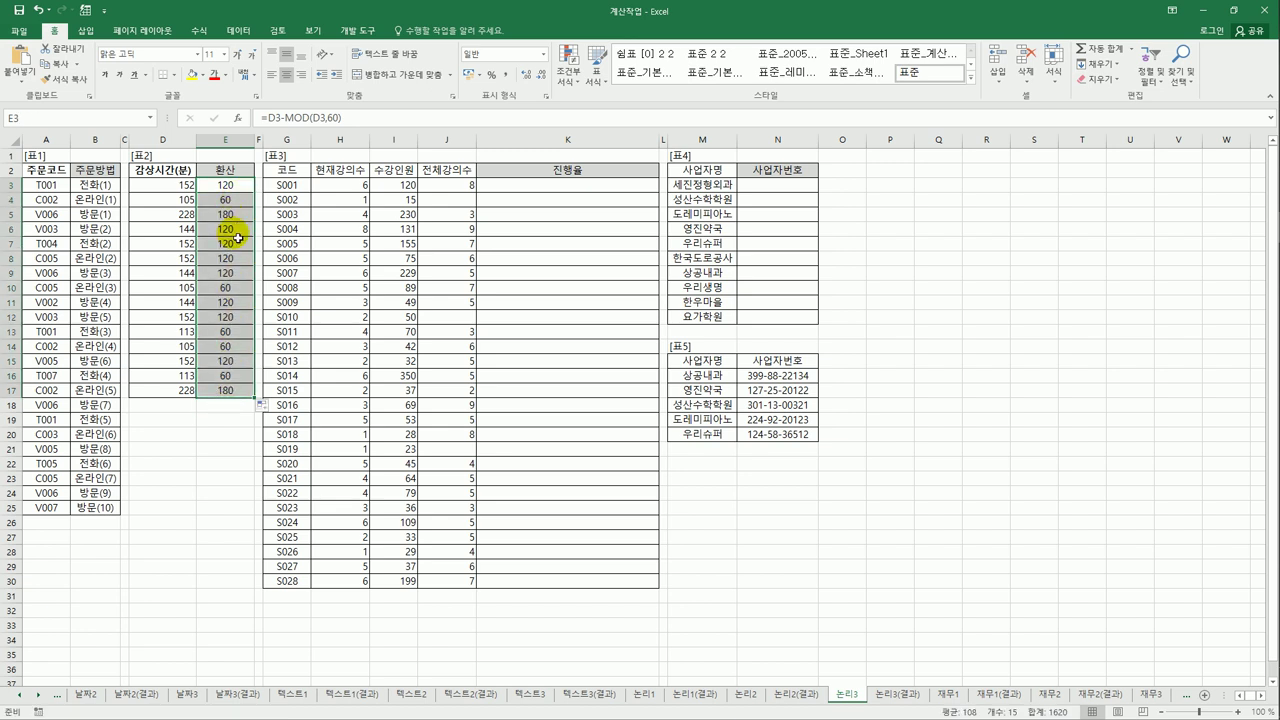
Step: Change E3's formula to =(D3-MOD(D3,60))/60 and fill it down through E17
key("shift+Up")
key("shift+Up")
key("shift+Up")
key("shift+Up")
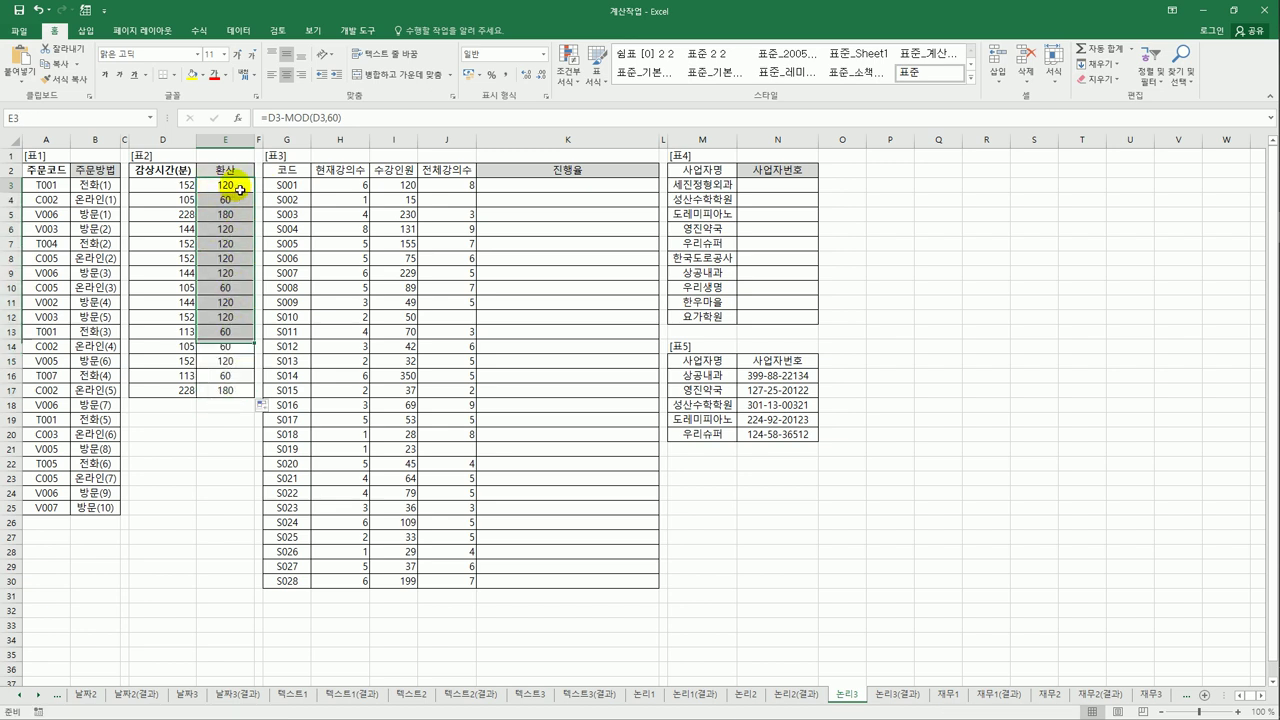
left_click(263, 117)
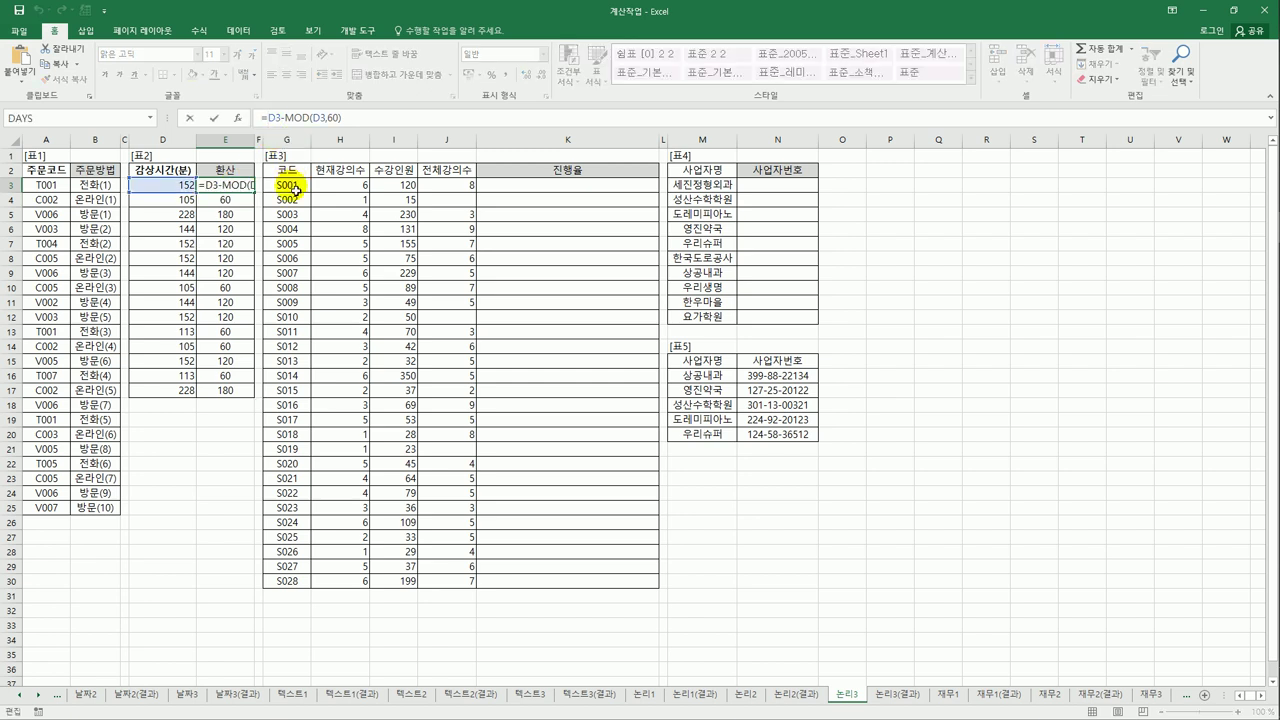
type("(")
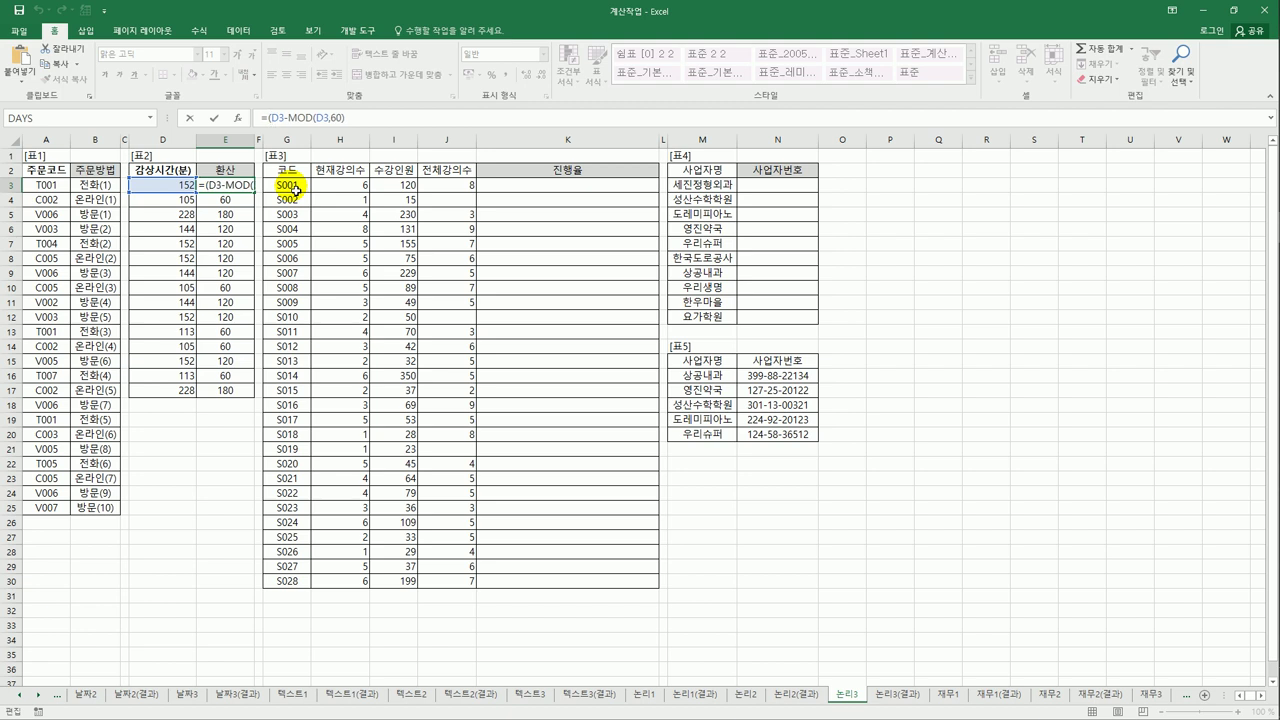
left_click(358, 120)
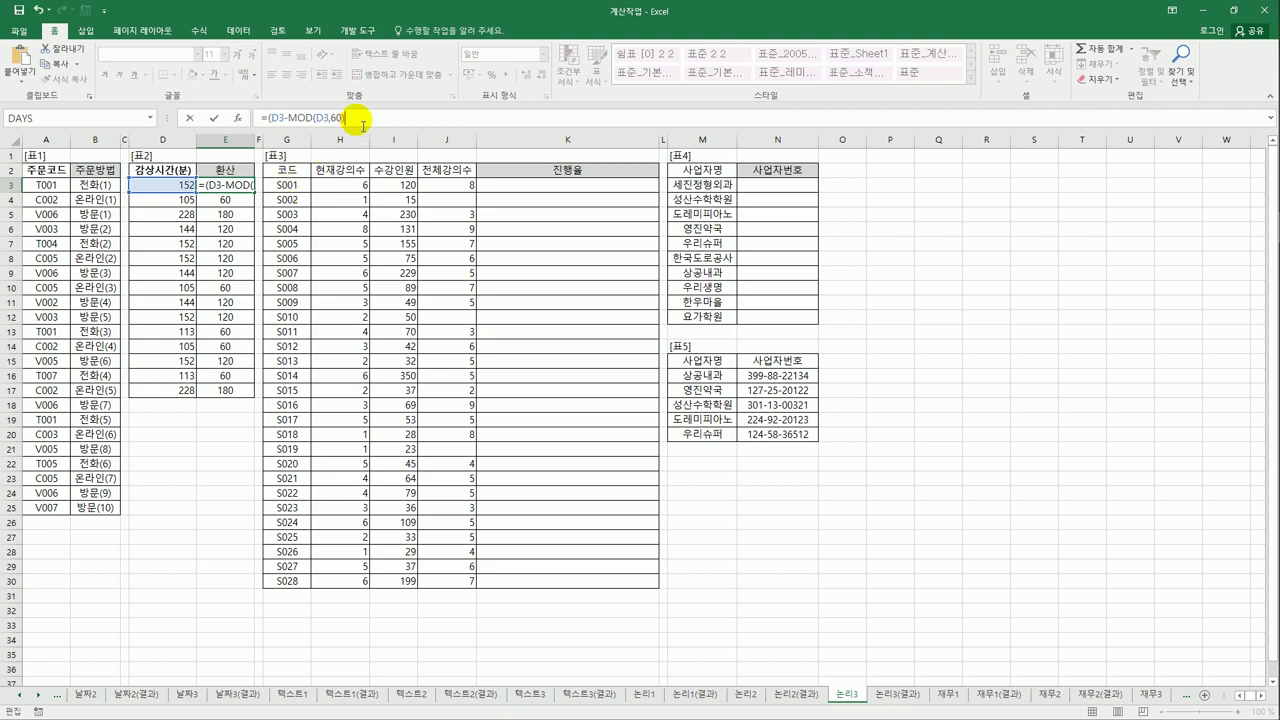
type(")/60")
key("ctrl+Return")
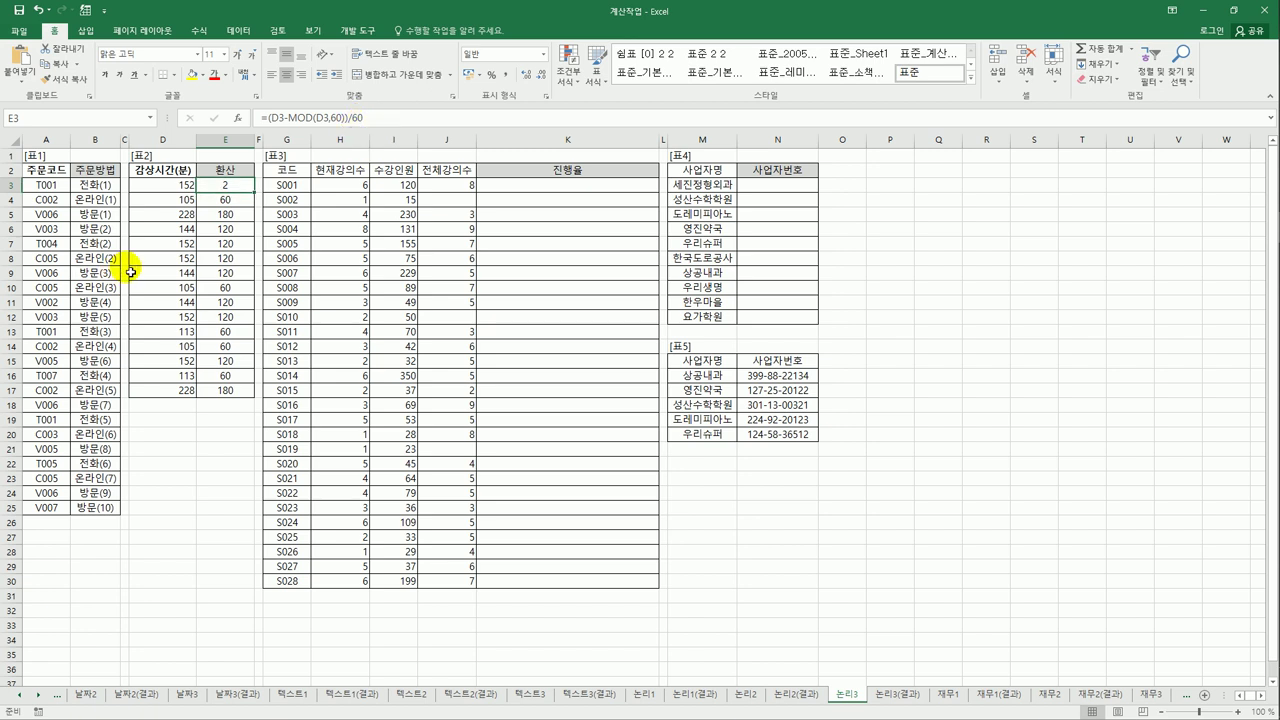
left_click_drag(258, 195, 247, 408)
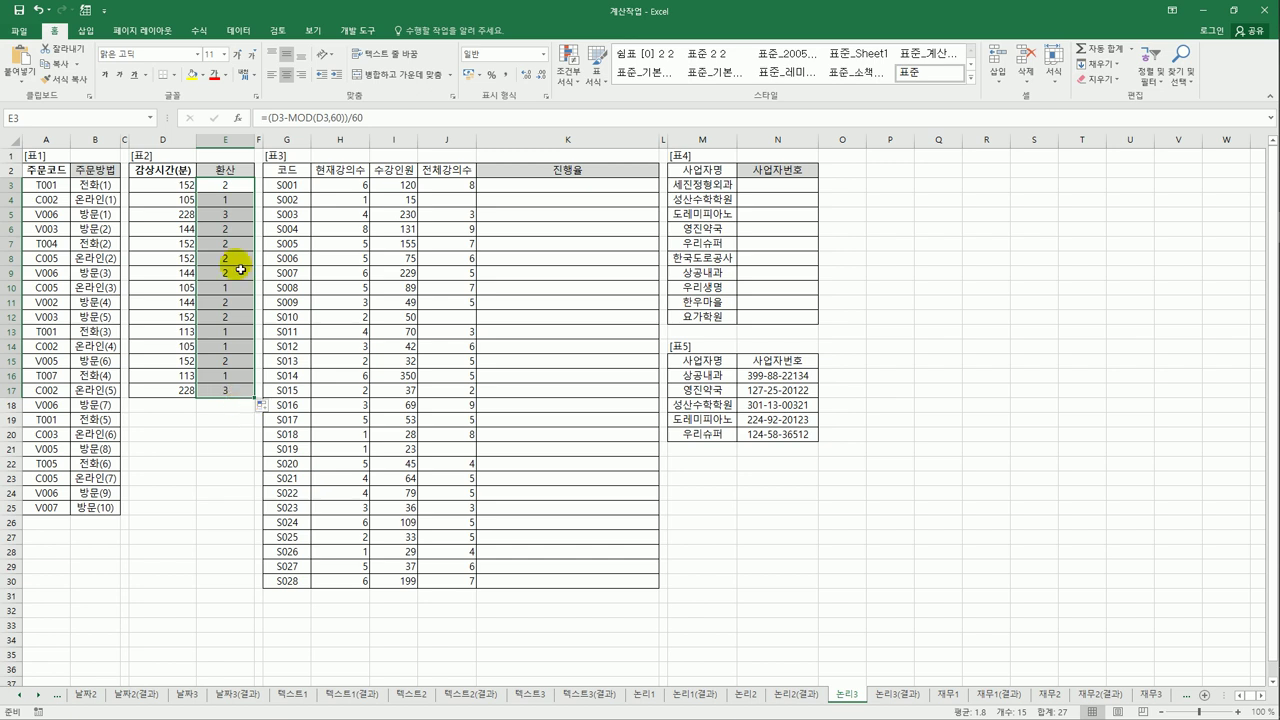
Step: Wrap E3's formula in TEXT, making it =TEXT((D3-MOD(D3,60))/60,"0시간"), and fill it down through E17
left_click(226, 186)
left_click(270, 118)
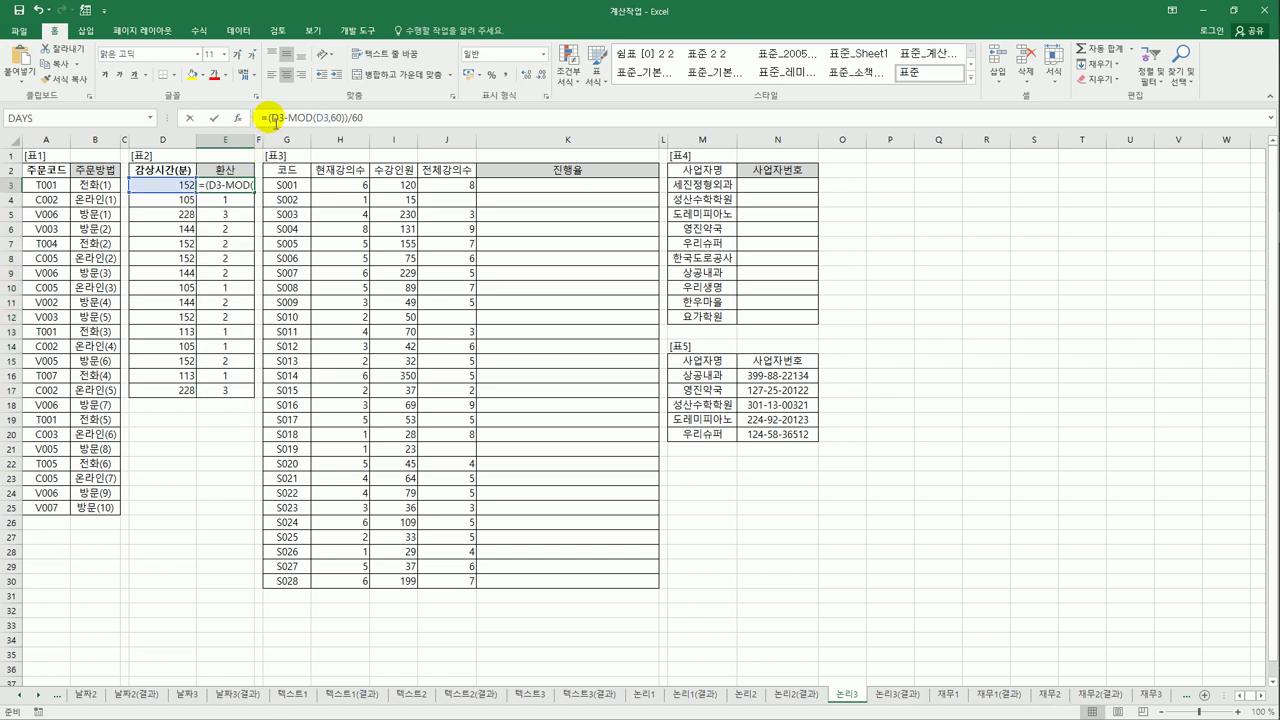
type("text")
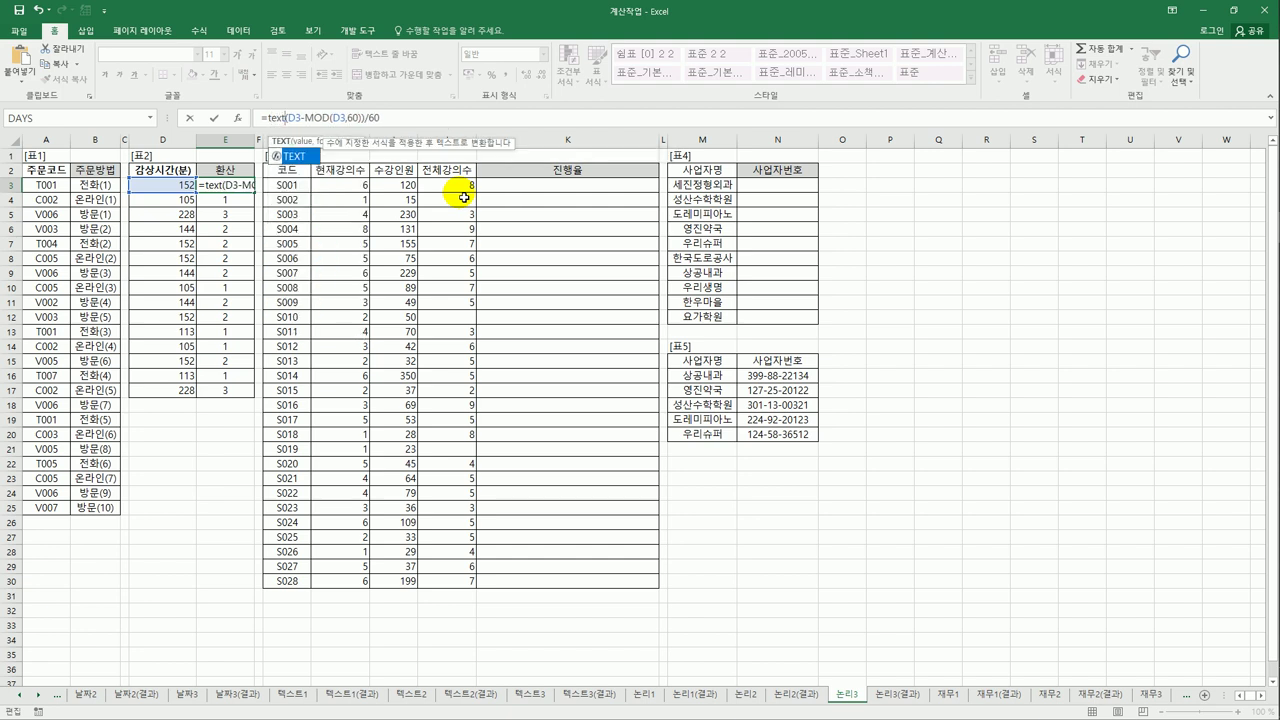
type("(")
type(",\"0tlr")
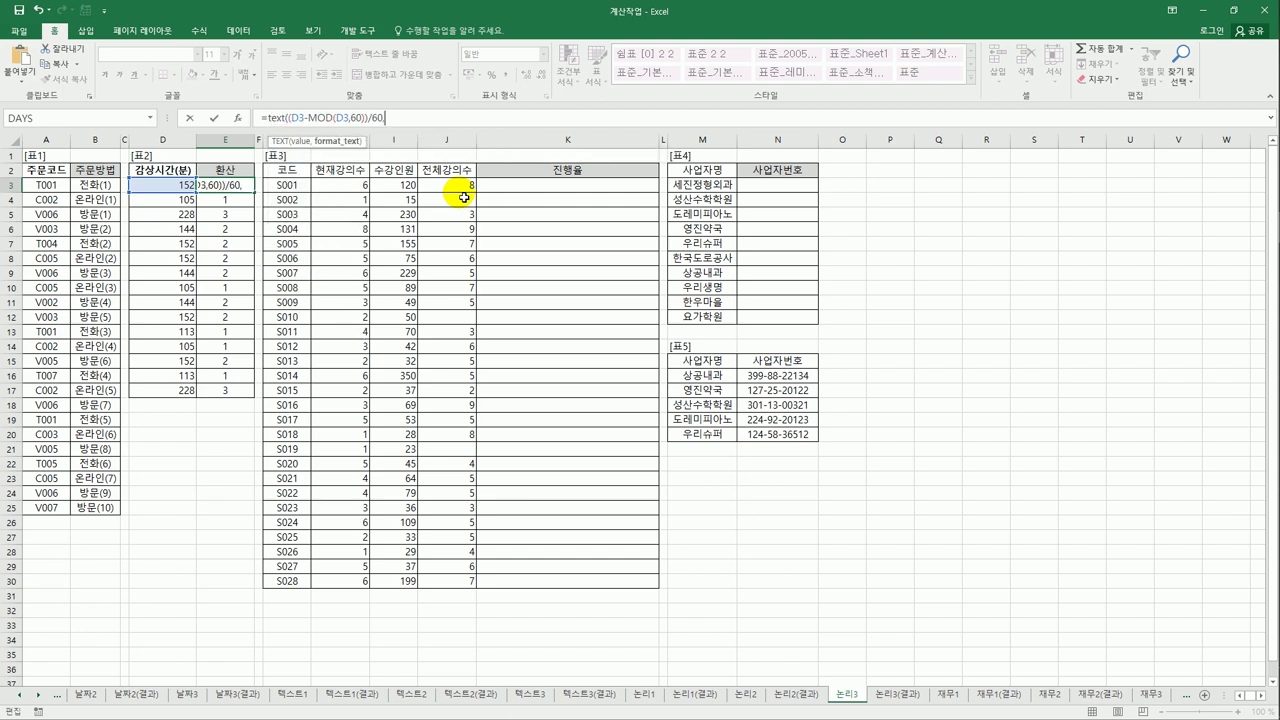
key("BackSpace")
key("BackSpace")
key("BackSpace")
type("시간\")")
key("ctrl+Return")
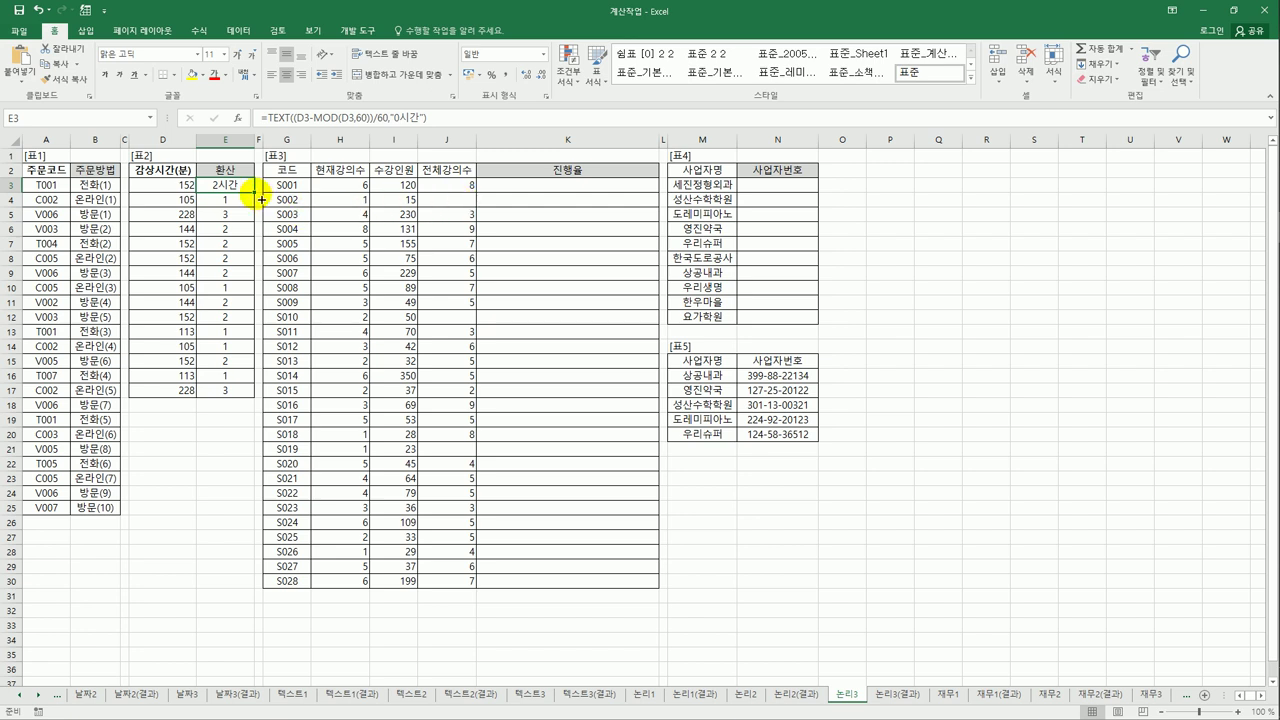
left_click_drag(253, 192, 248, 403)
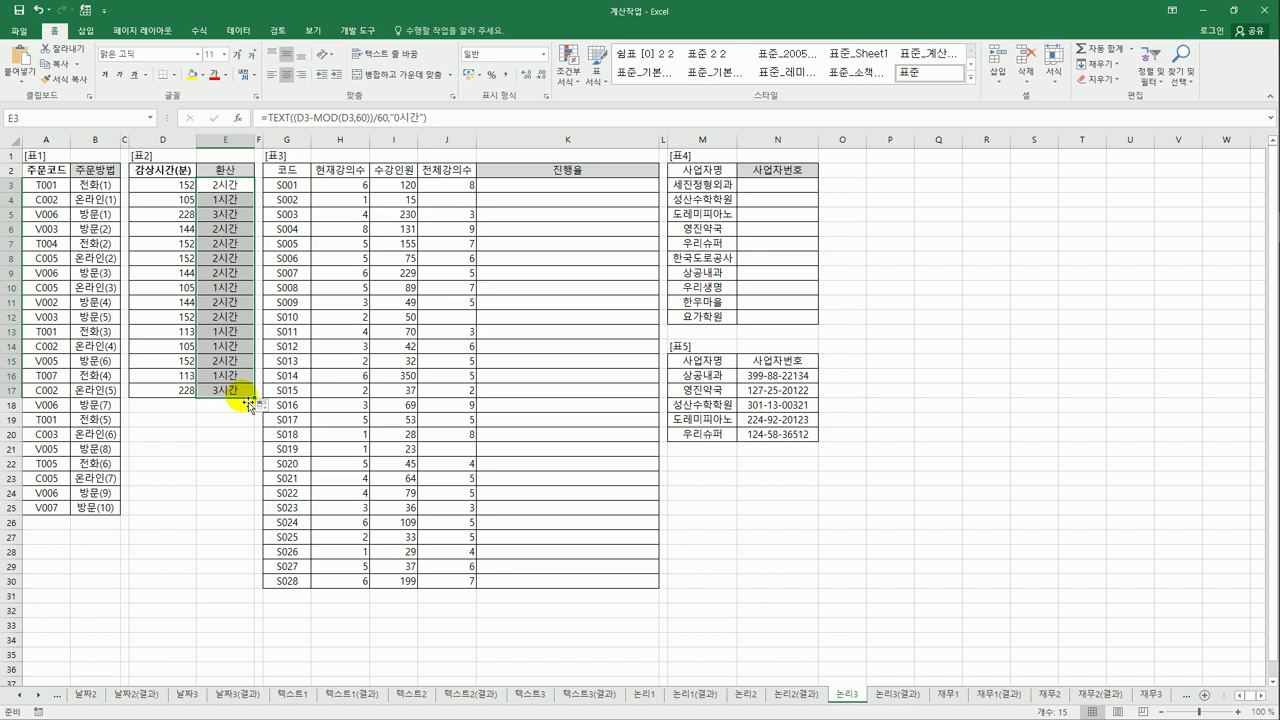
Step: Append &TEXT(MOD(D3,60)," 0분") to E3's formula, with a space before the 0, and fill it down through E17
left_click(457, 122)
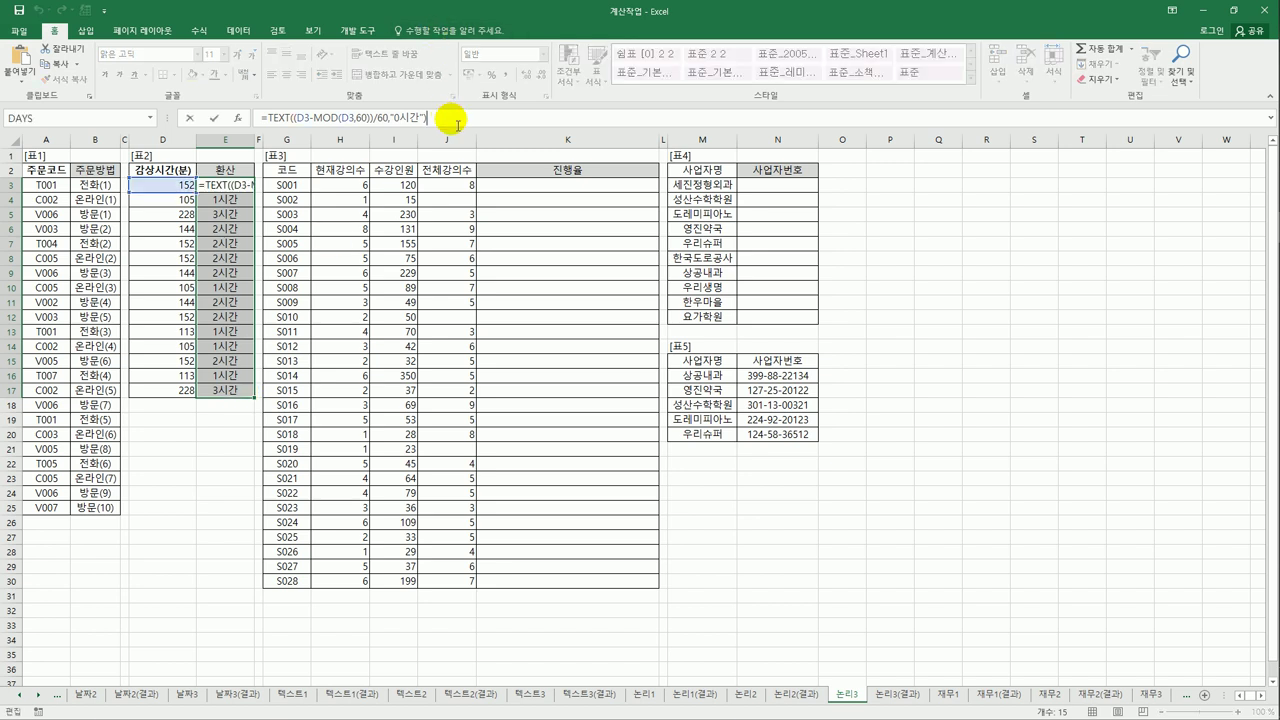
type("&")
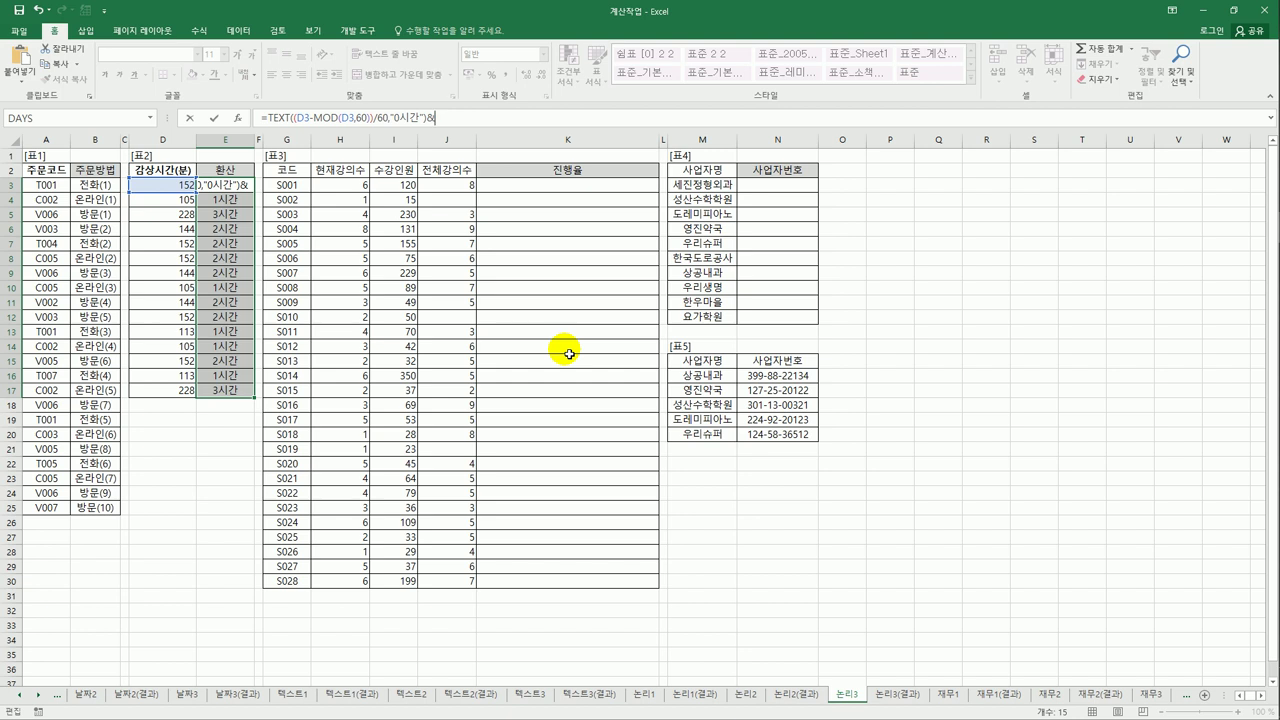
type("te")
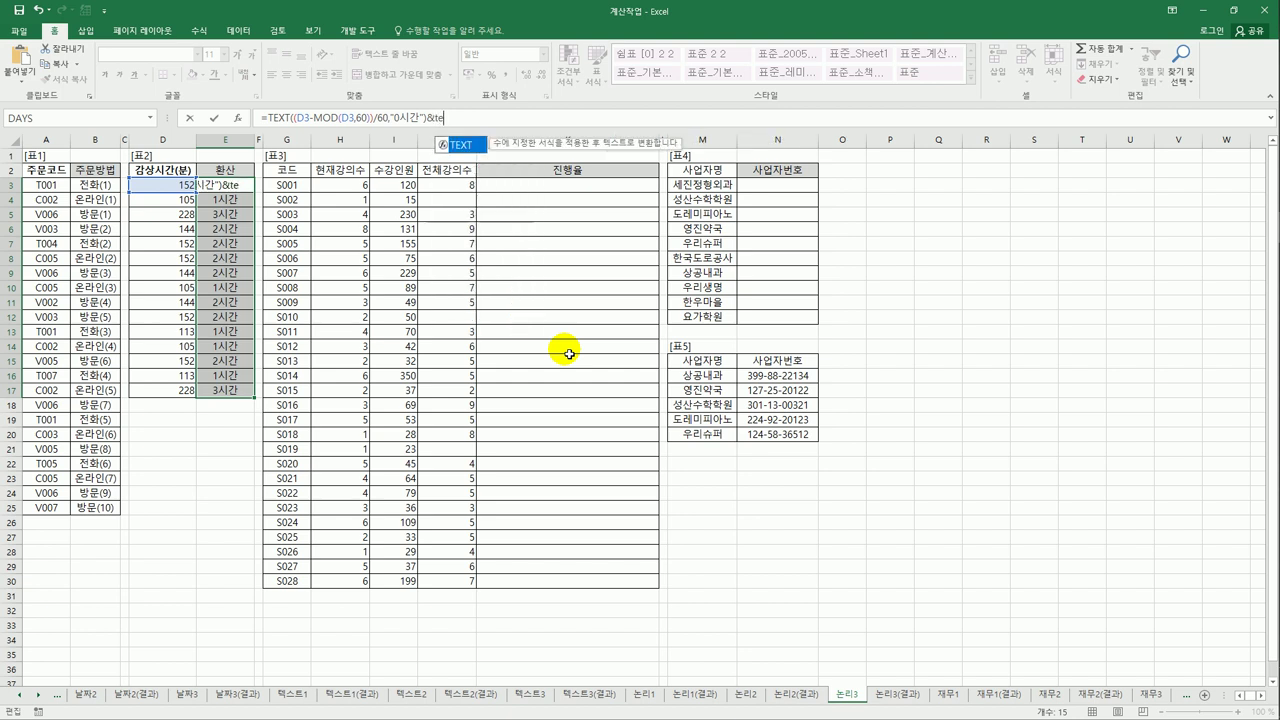
type("xt(")
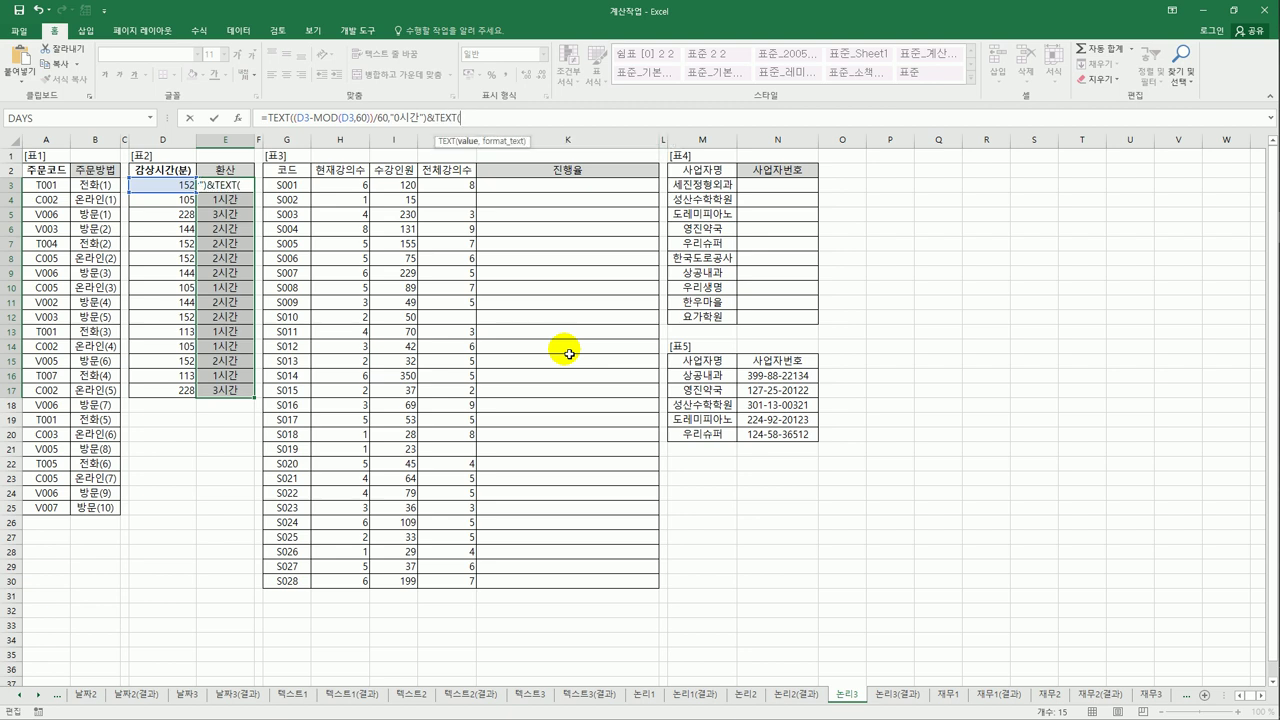
type("mod(")
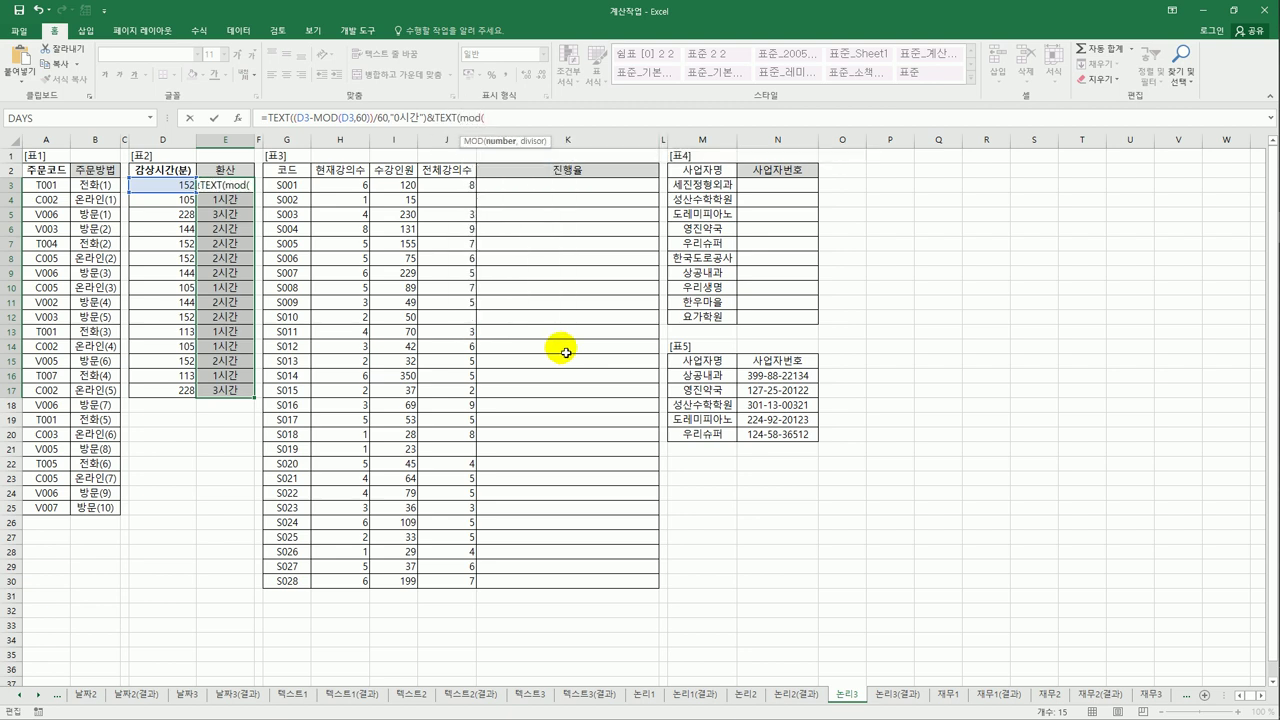
left_click(179, 189)
type(",60)")
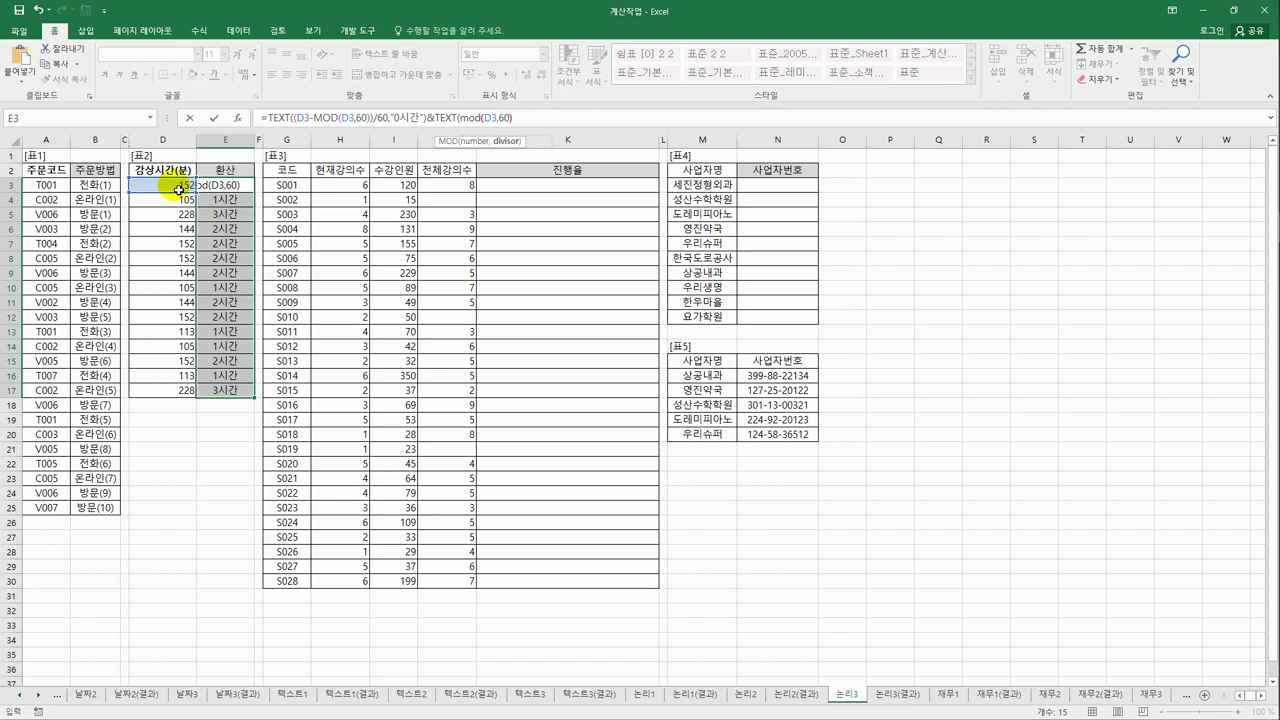
type("),\"0분")
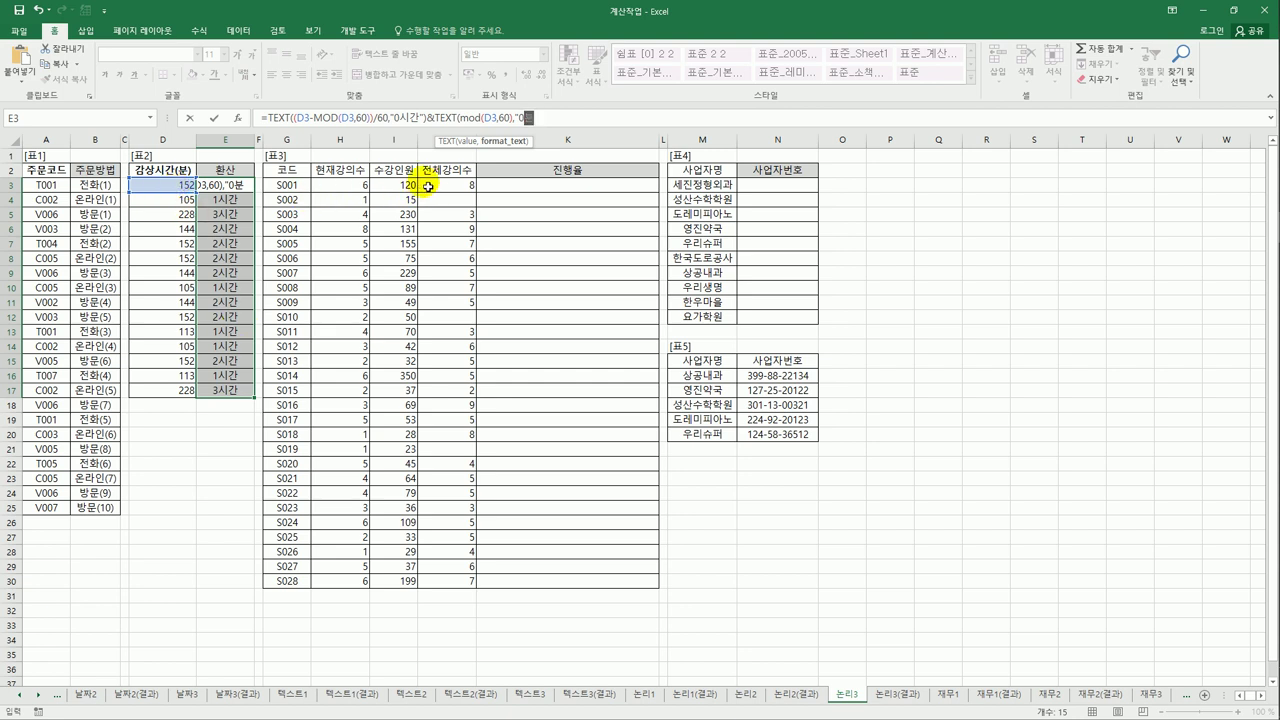
left_click(522, 117)
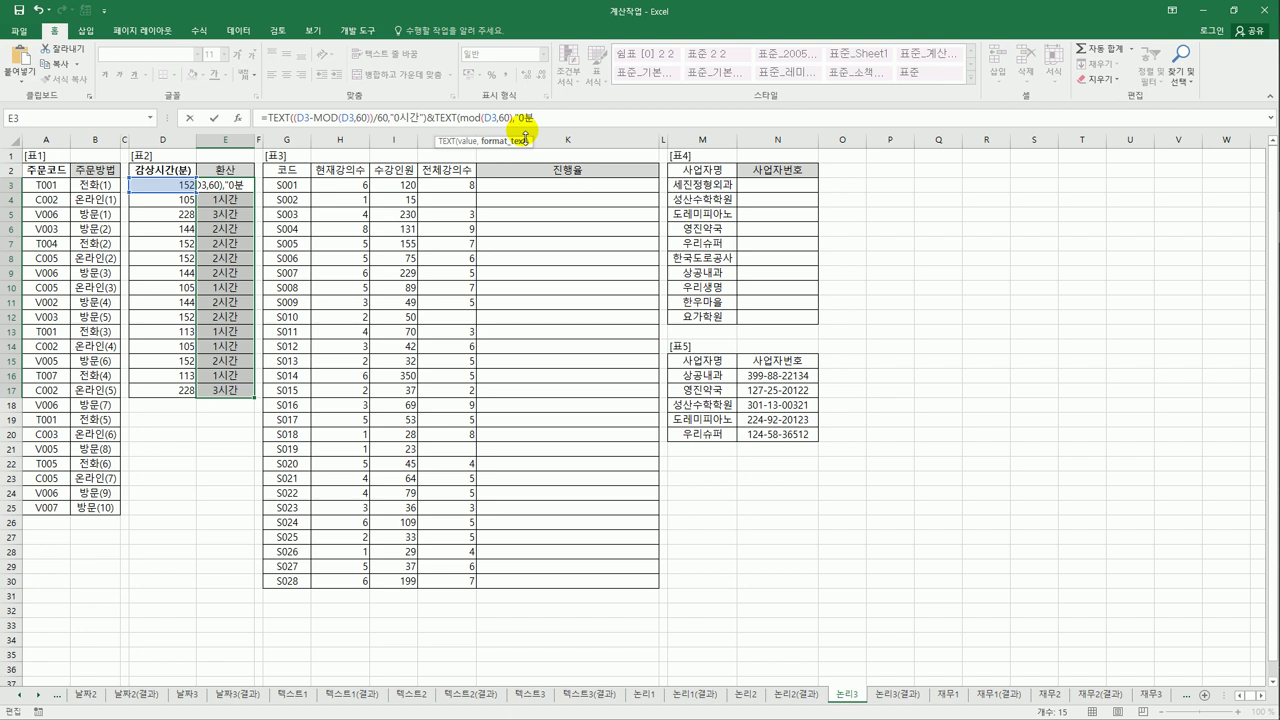
key("Left")
key("Left")
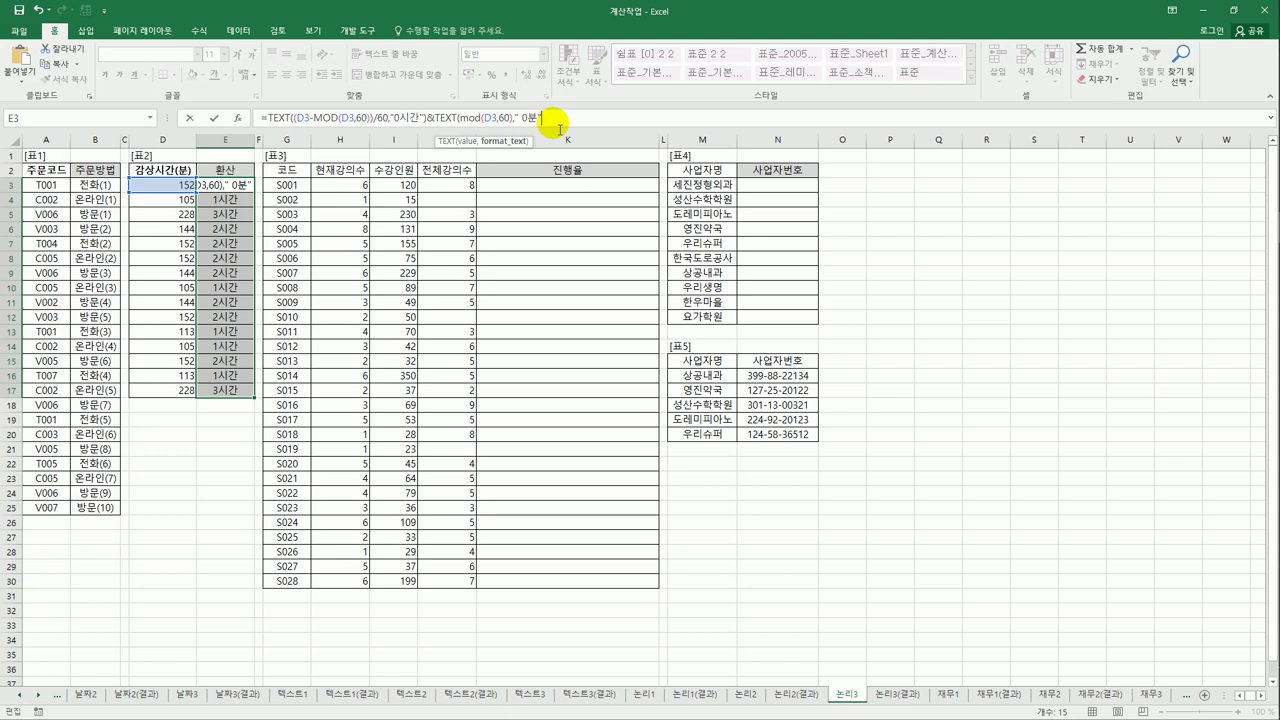
type(")")
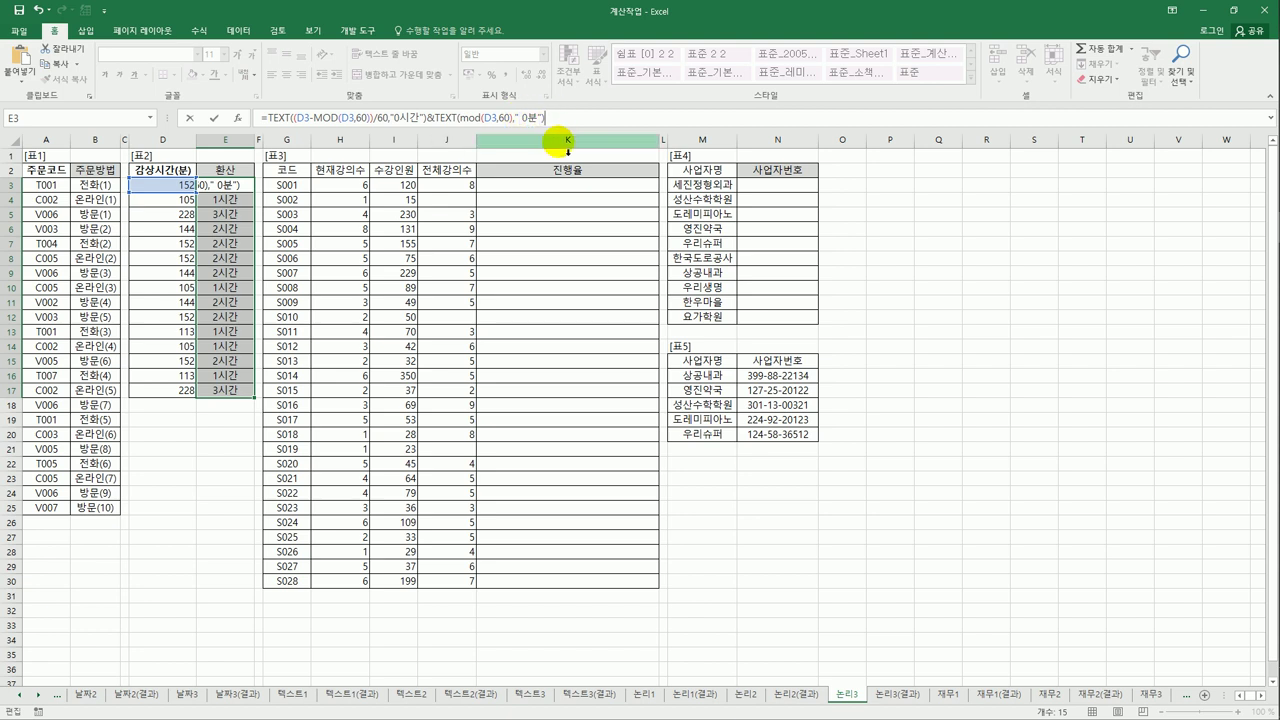
key("Return")
left_click(227, 186)
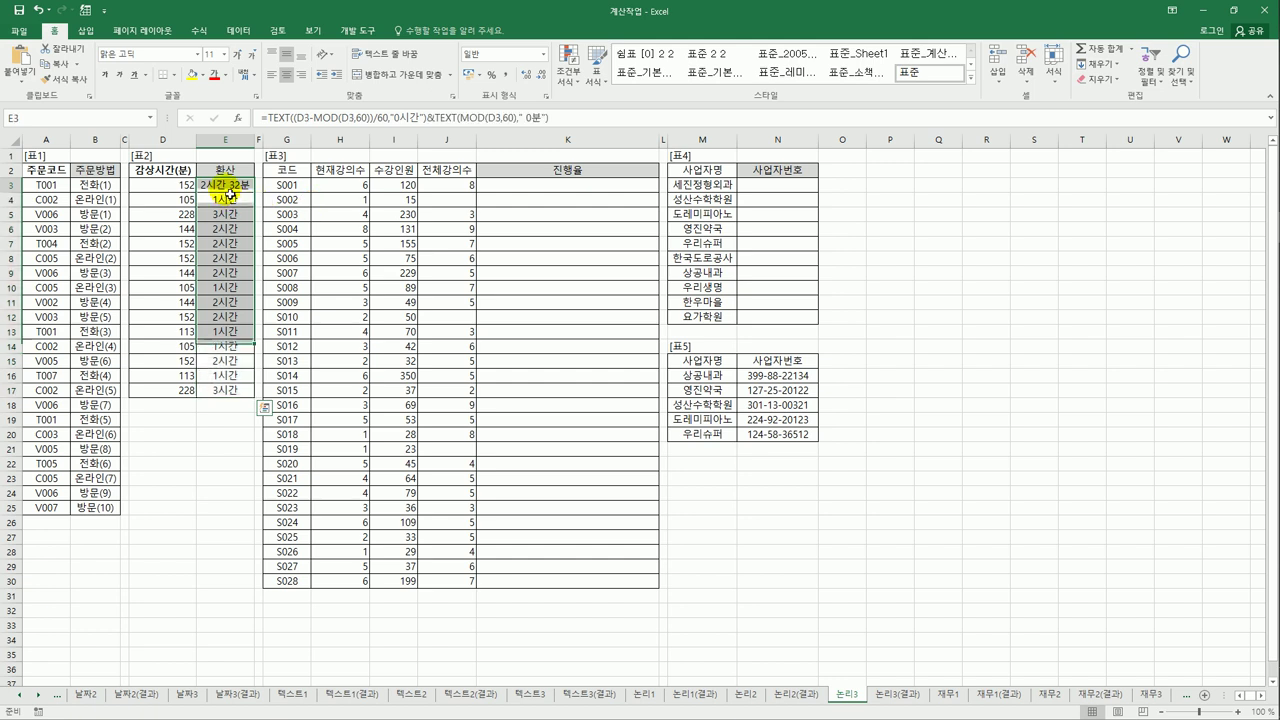
left_click_drag(257, 196, 241, 396)
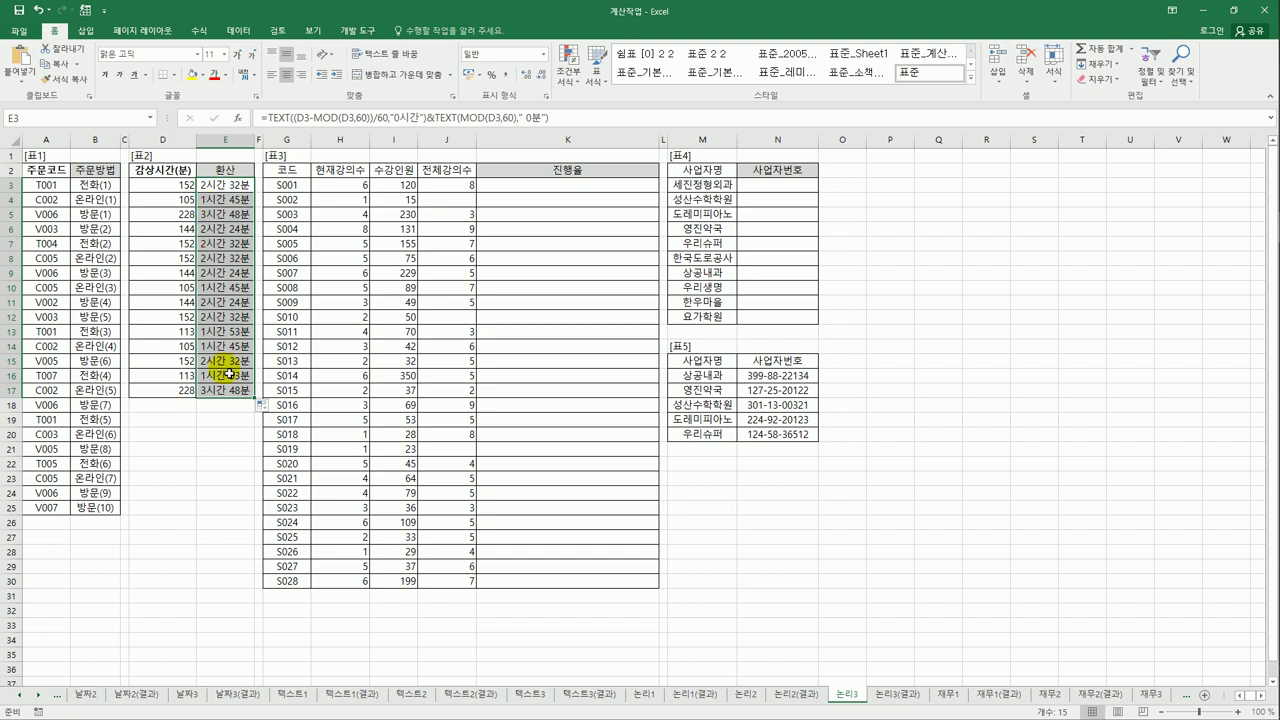
Step: Insert an IF with the condition D3<120 in front of E3's existing TEXT formula
left_click(240, 185)
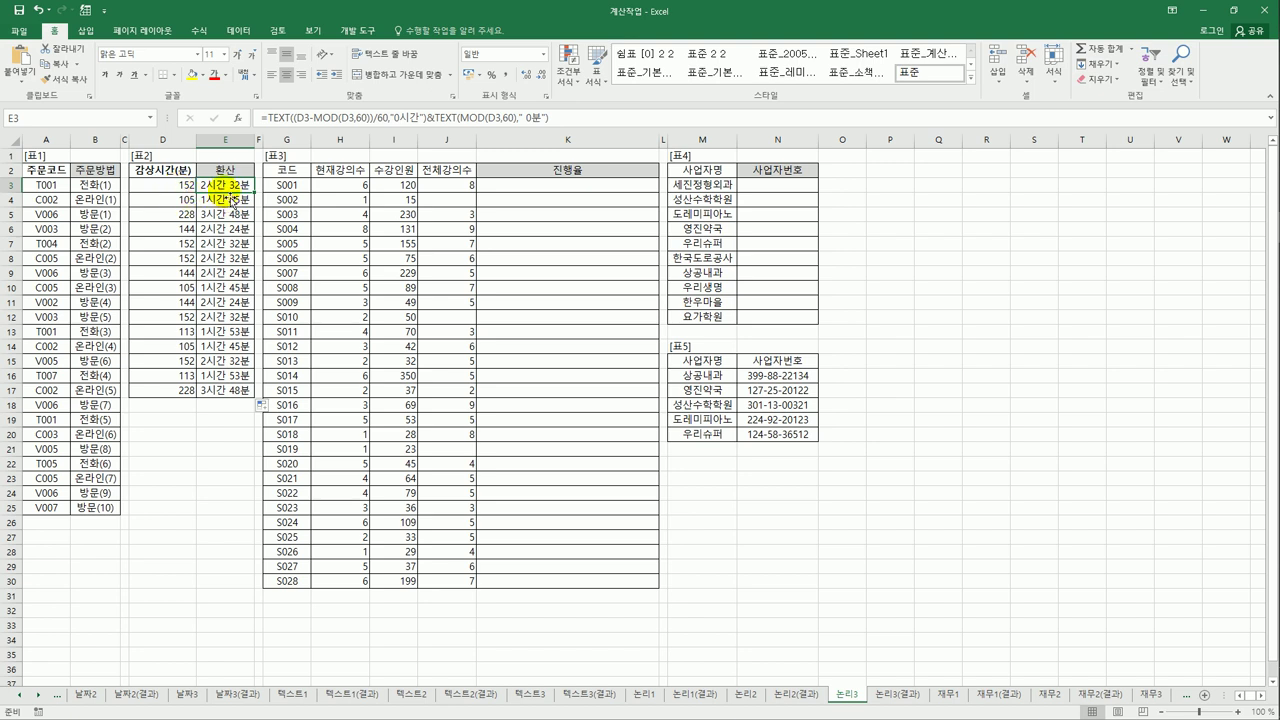
left_click(266, 118)
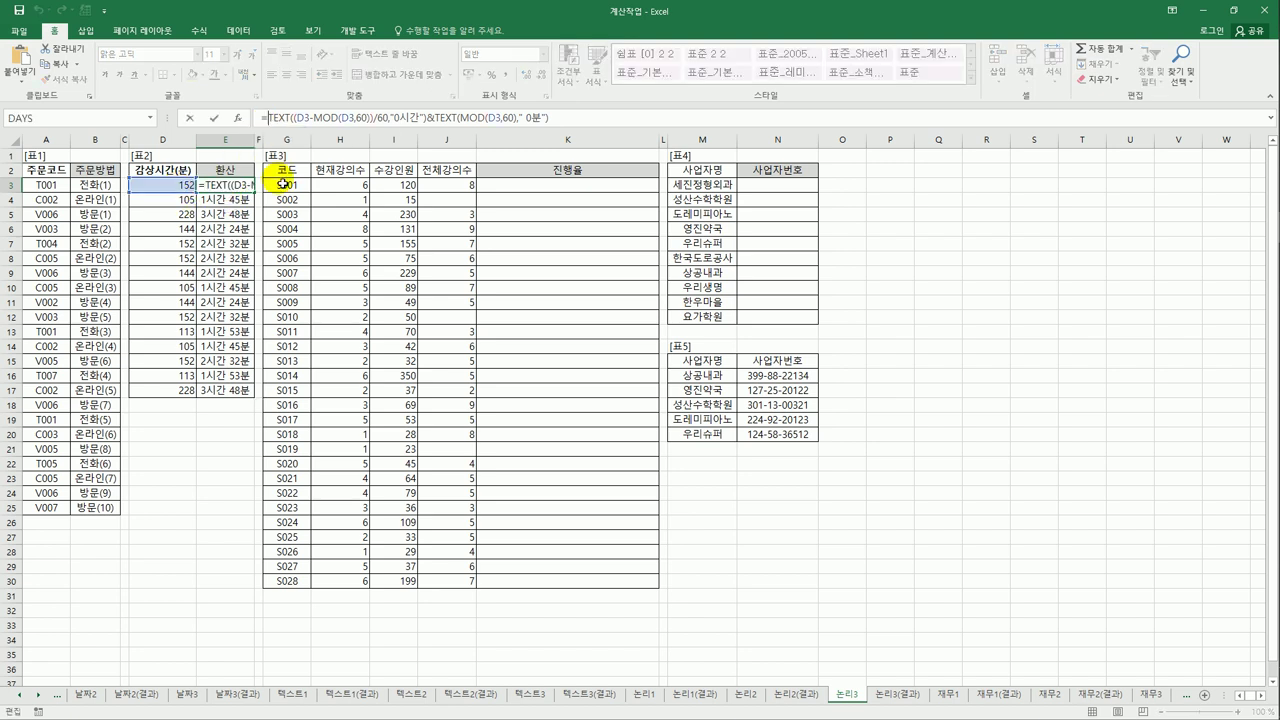
type("If(")
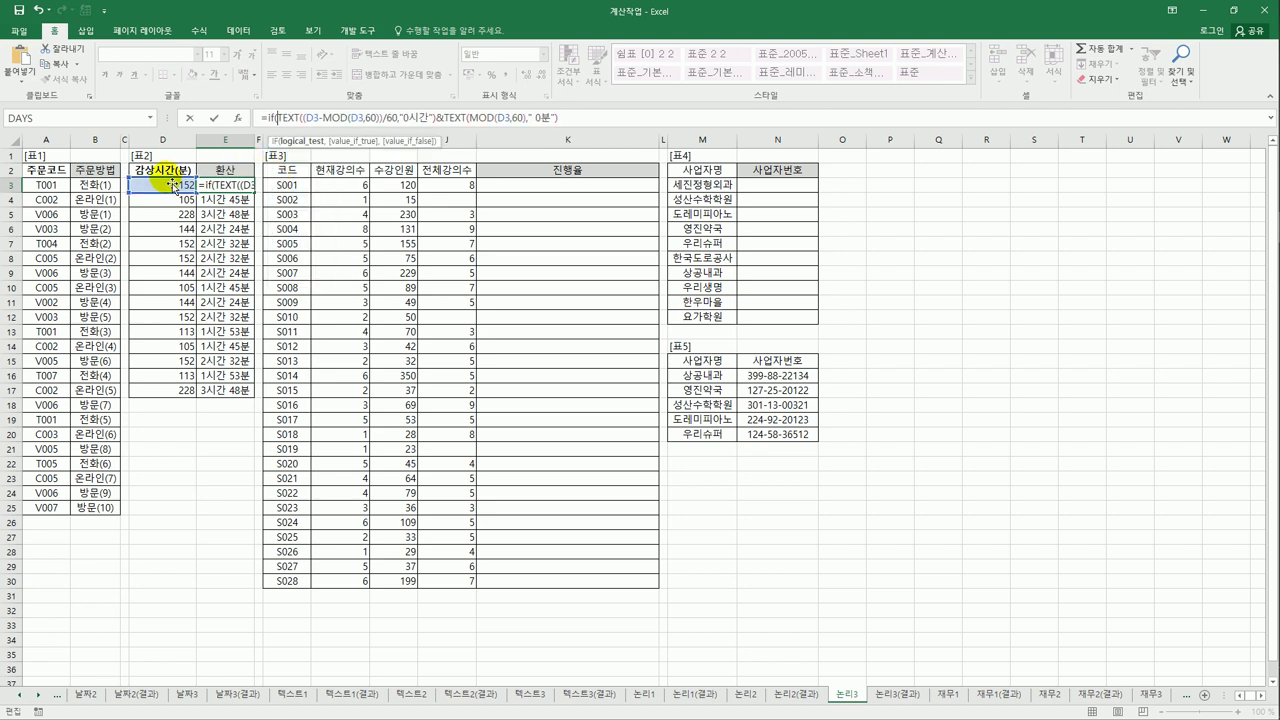
left_click(176, 186)
type("<1")
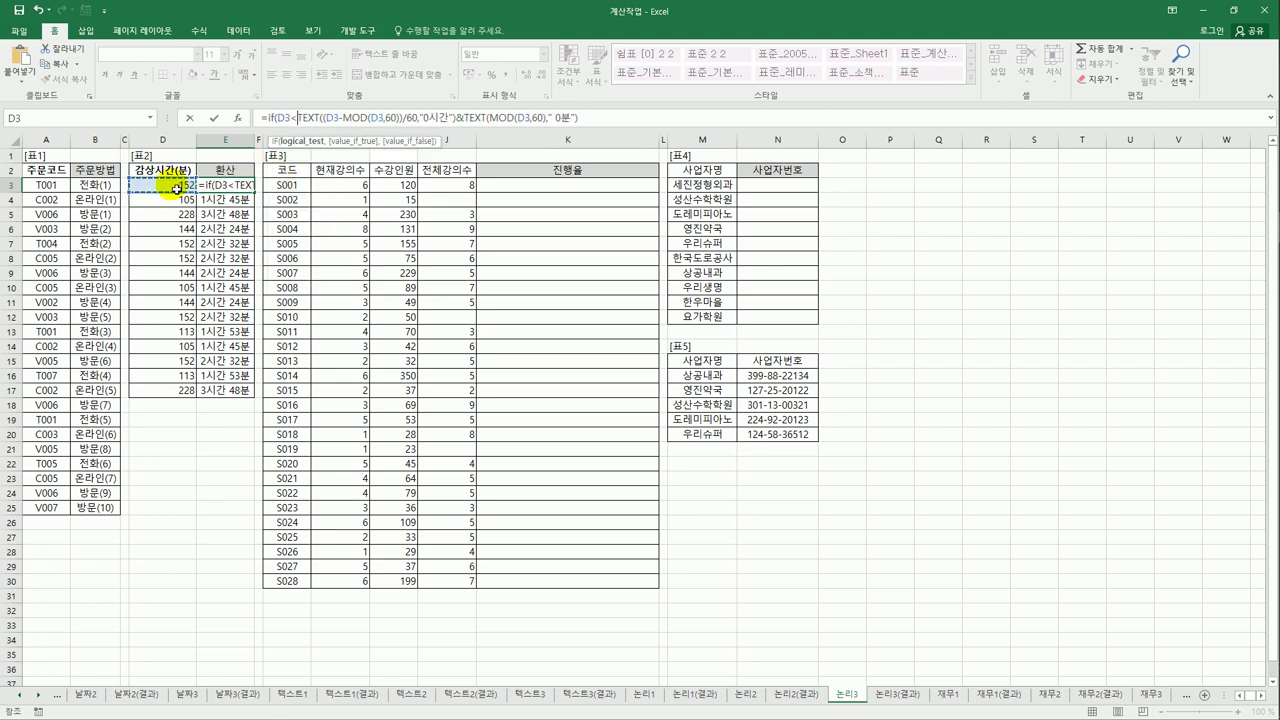
type("20,")
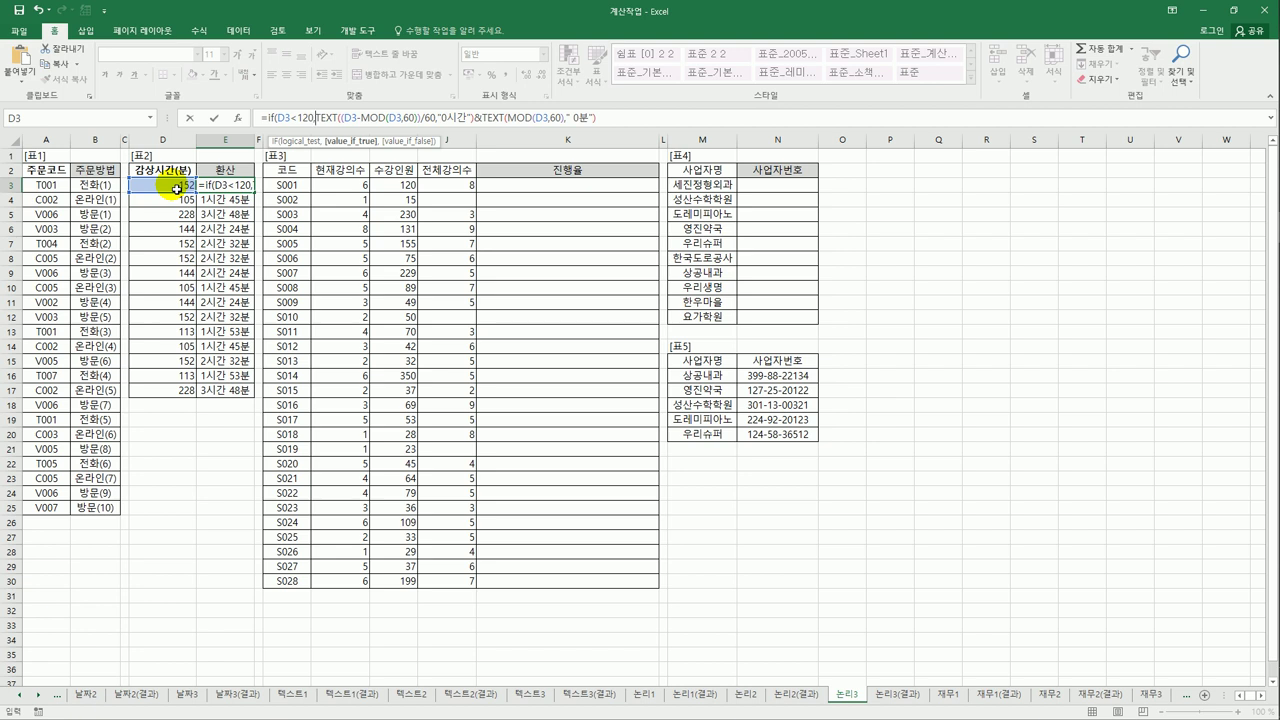
Step: Insert TEXT(ROUNDUP(D3/60,0),"0시간") as the IF's true value in E3, with the existing TEXT expression as the false value
type("text(")
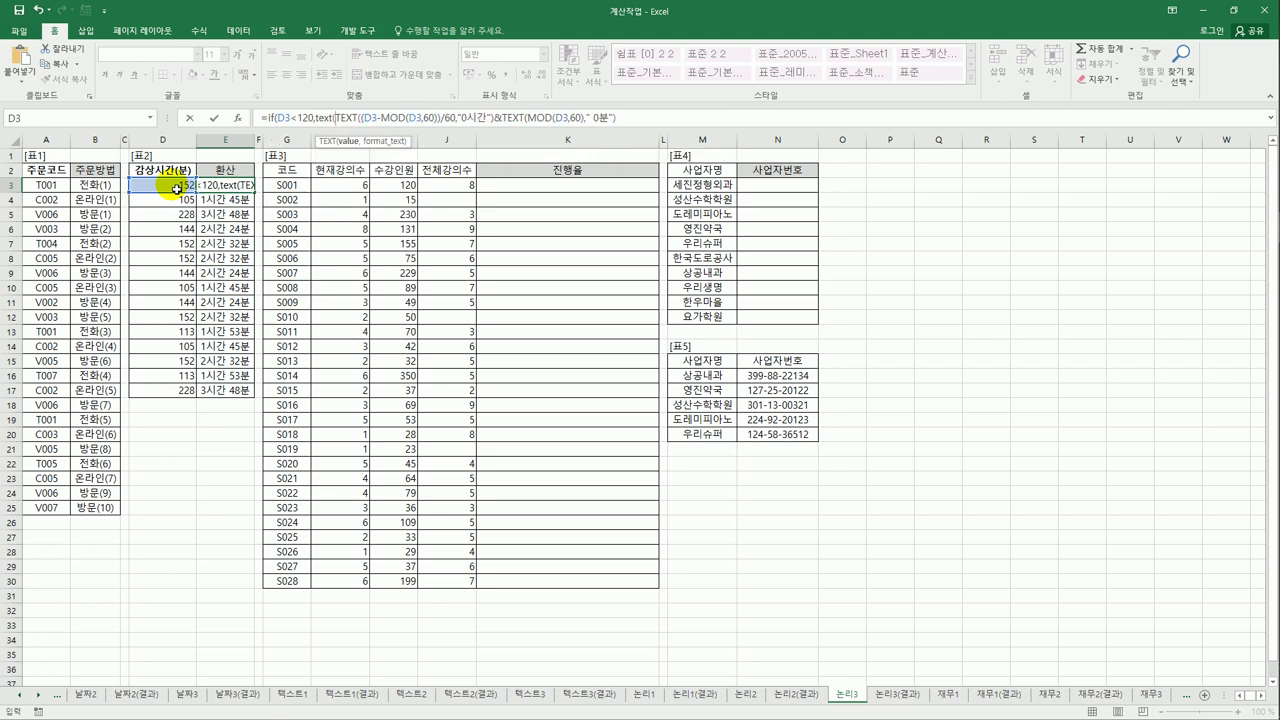
type("roun")
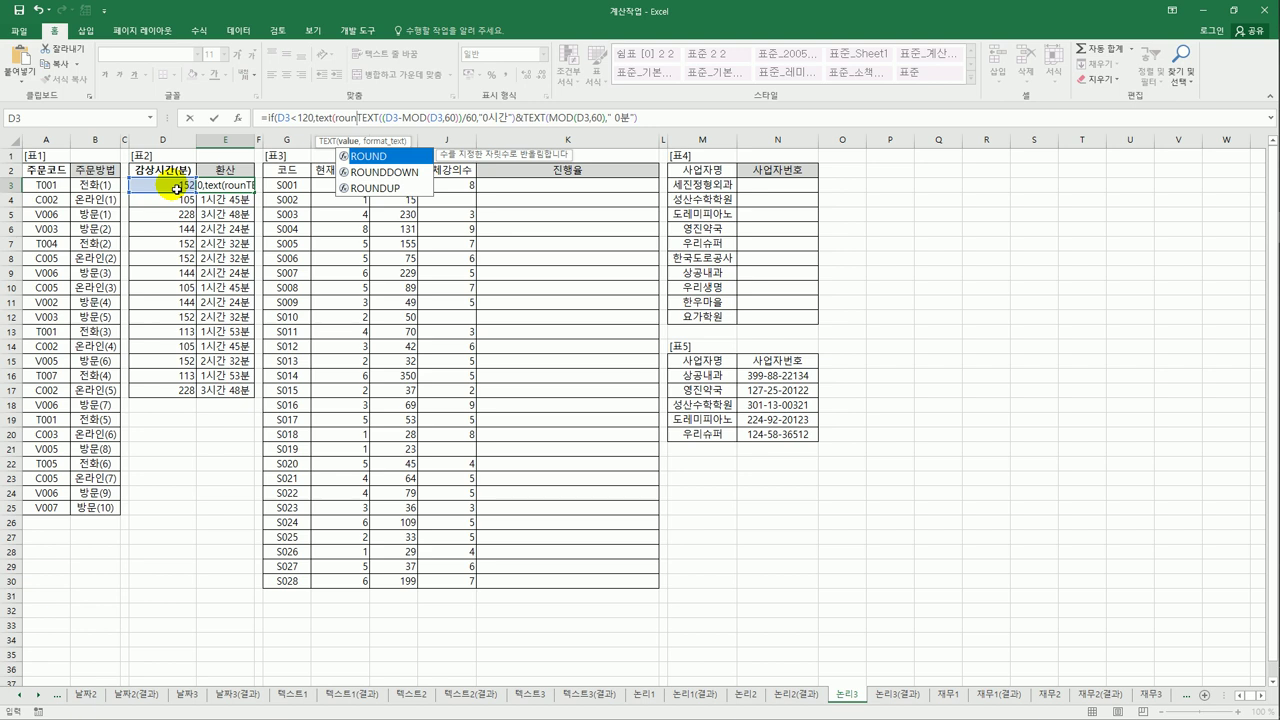
type("d")
key("Down")
key("Down")
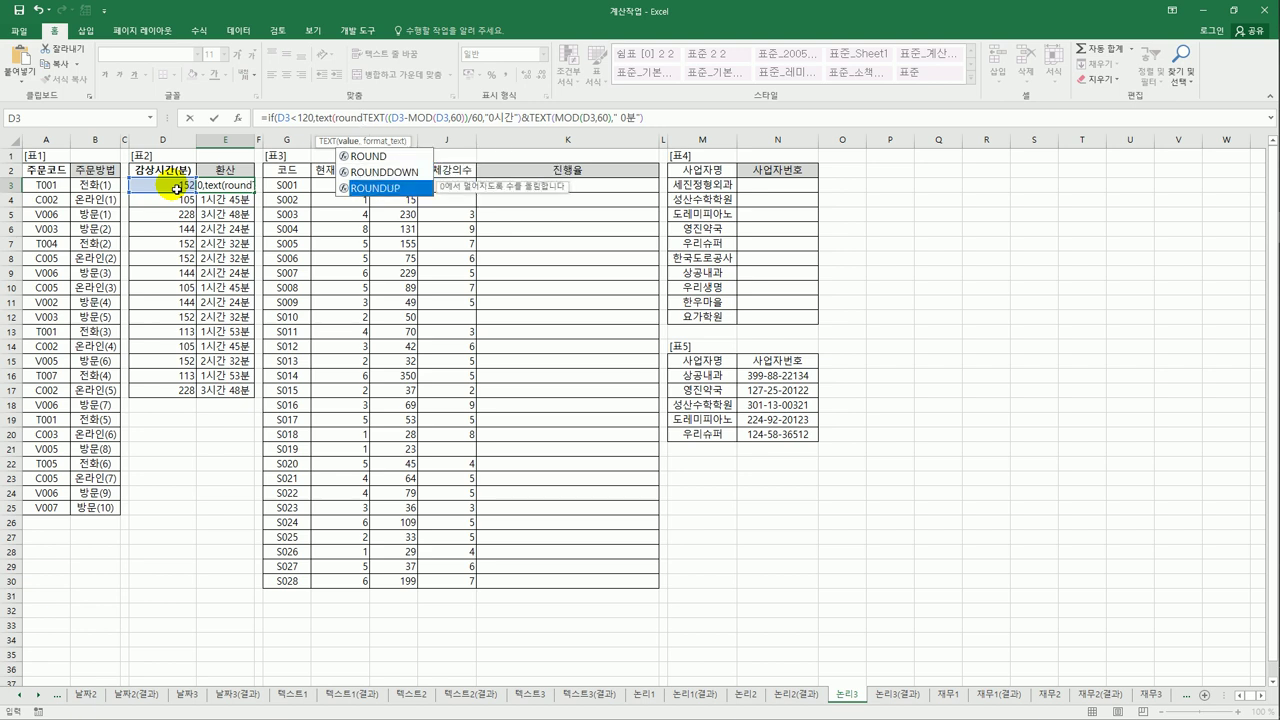
key("Tab")
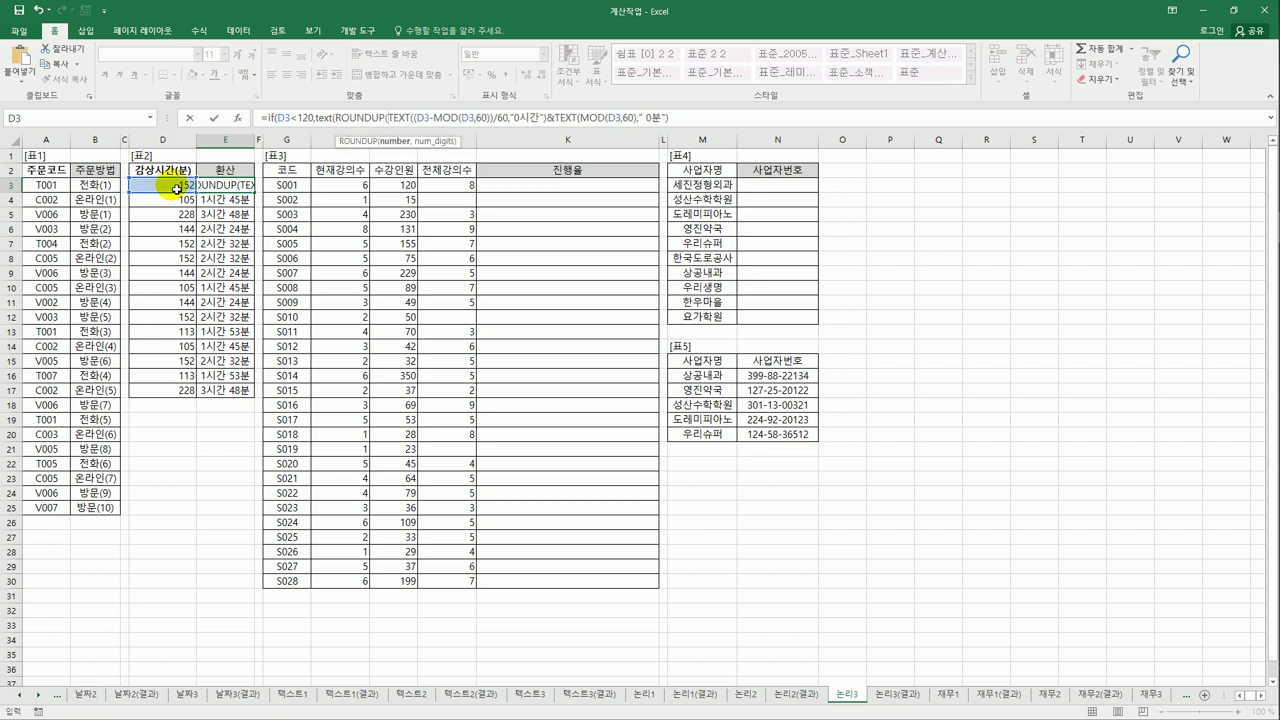
left_click(176, 188)
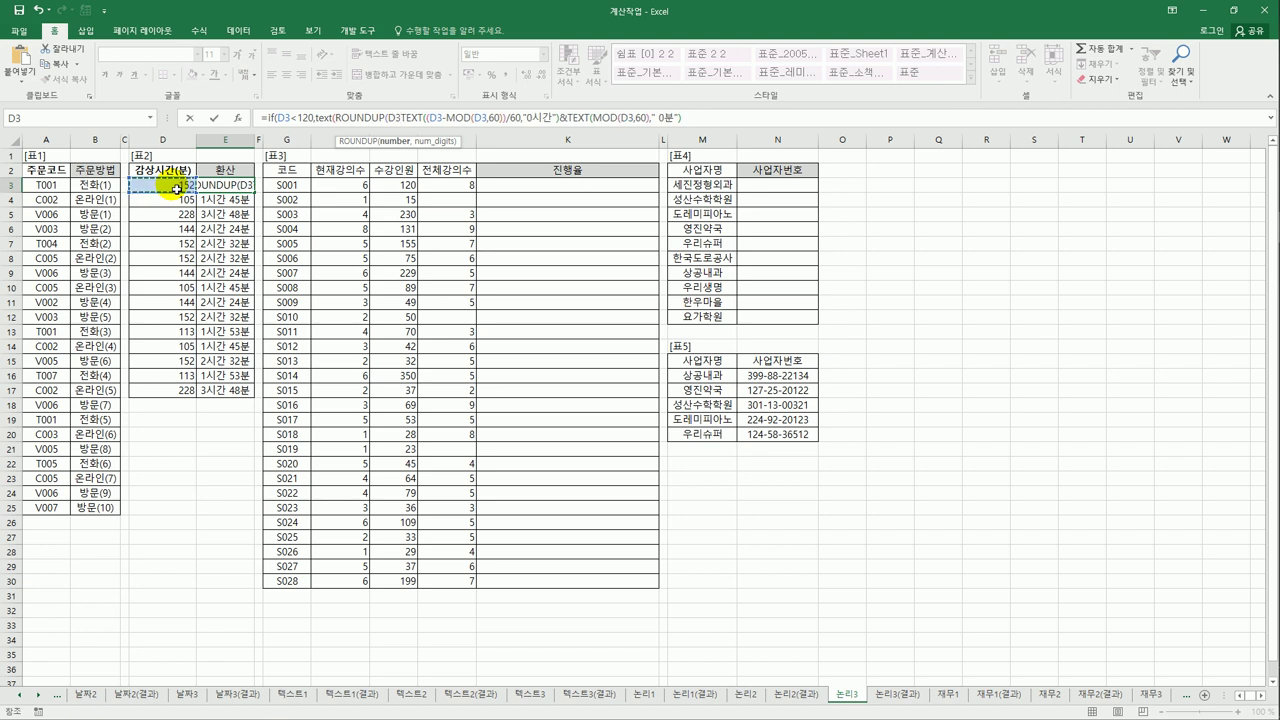
type("/60")
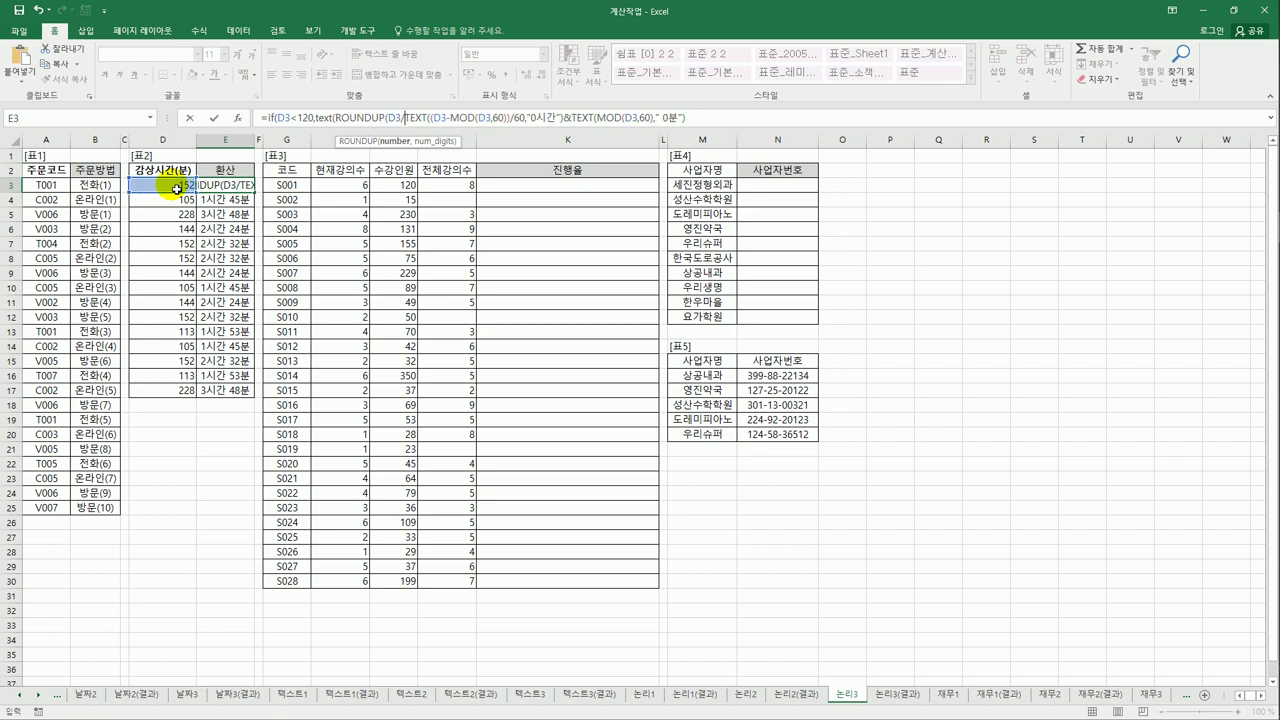
type(",")
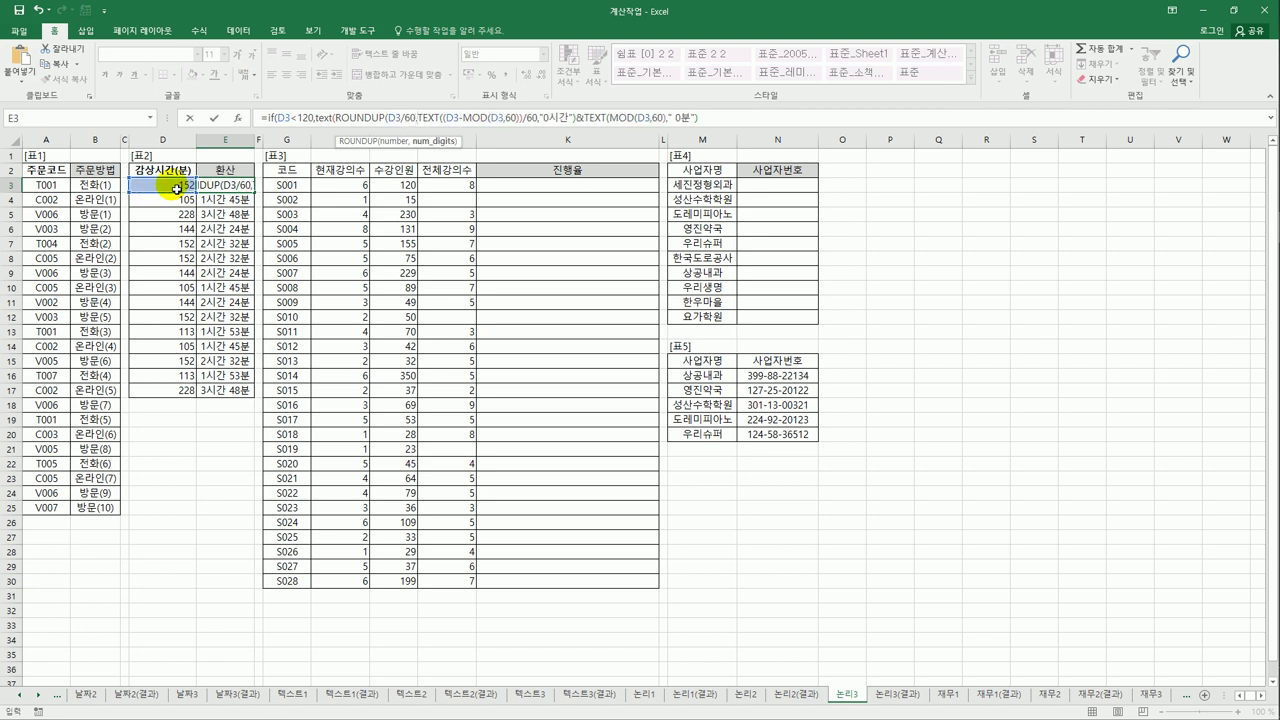
type("0")
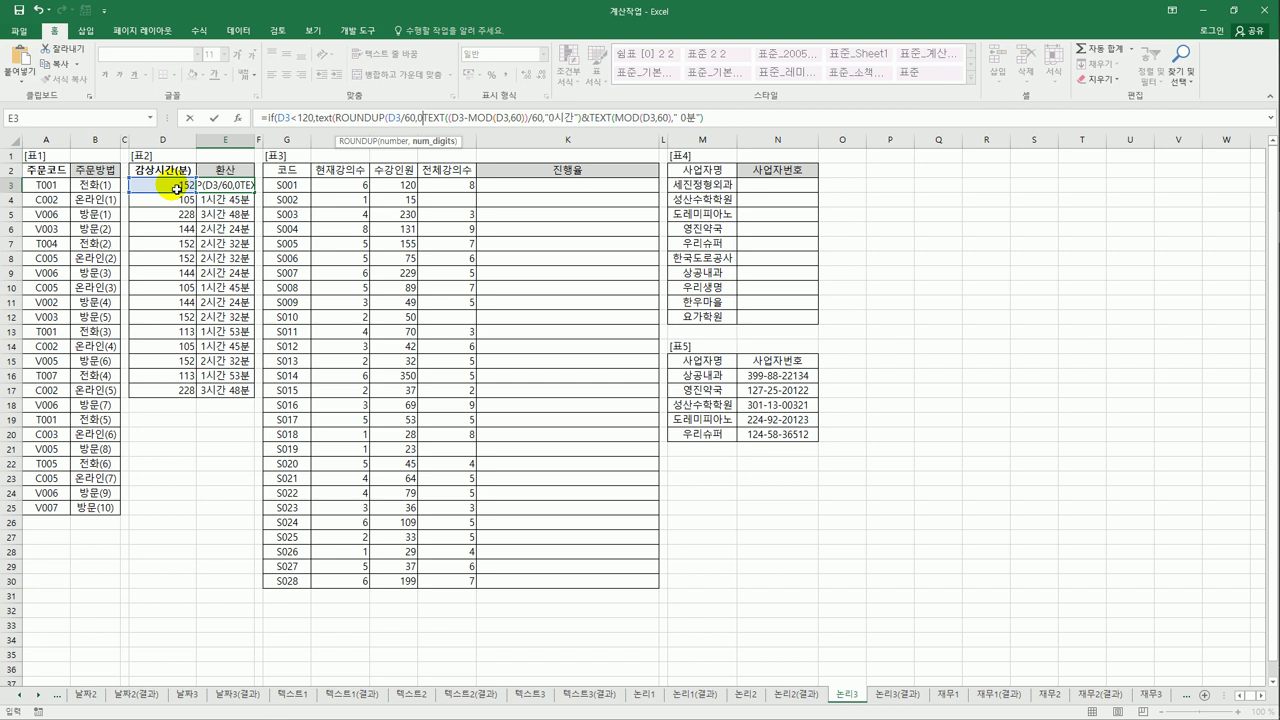
type("),")
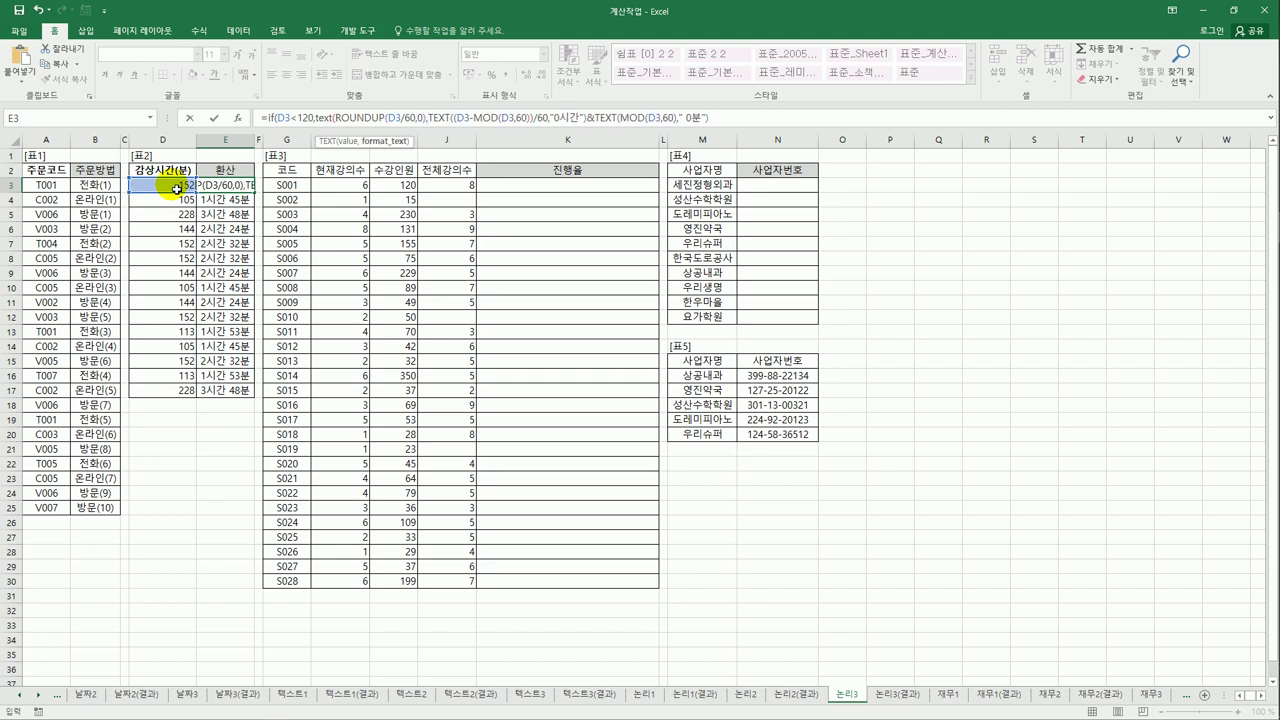
type("\"0시")
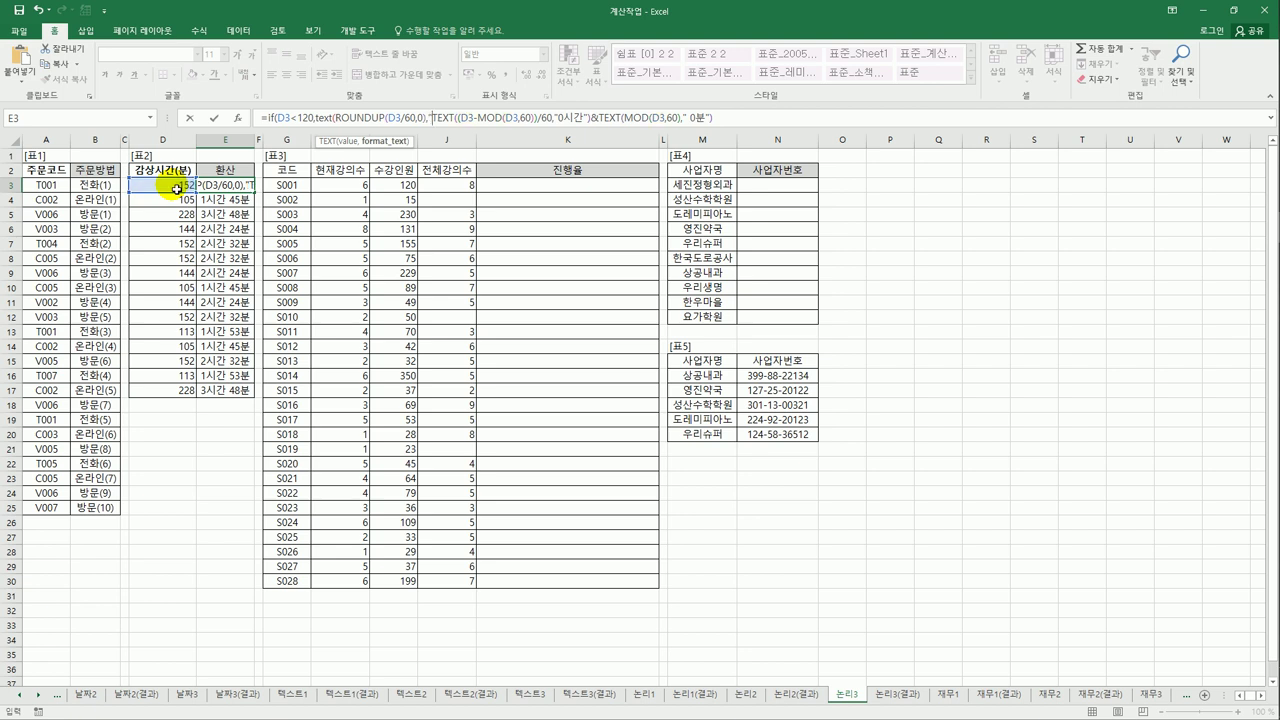
type("간\")")
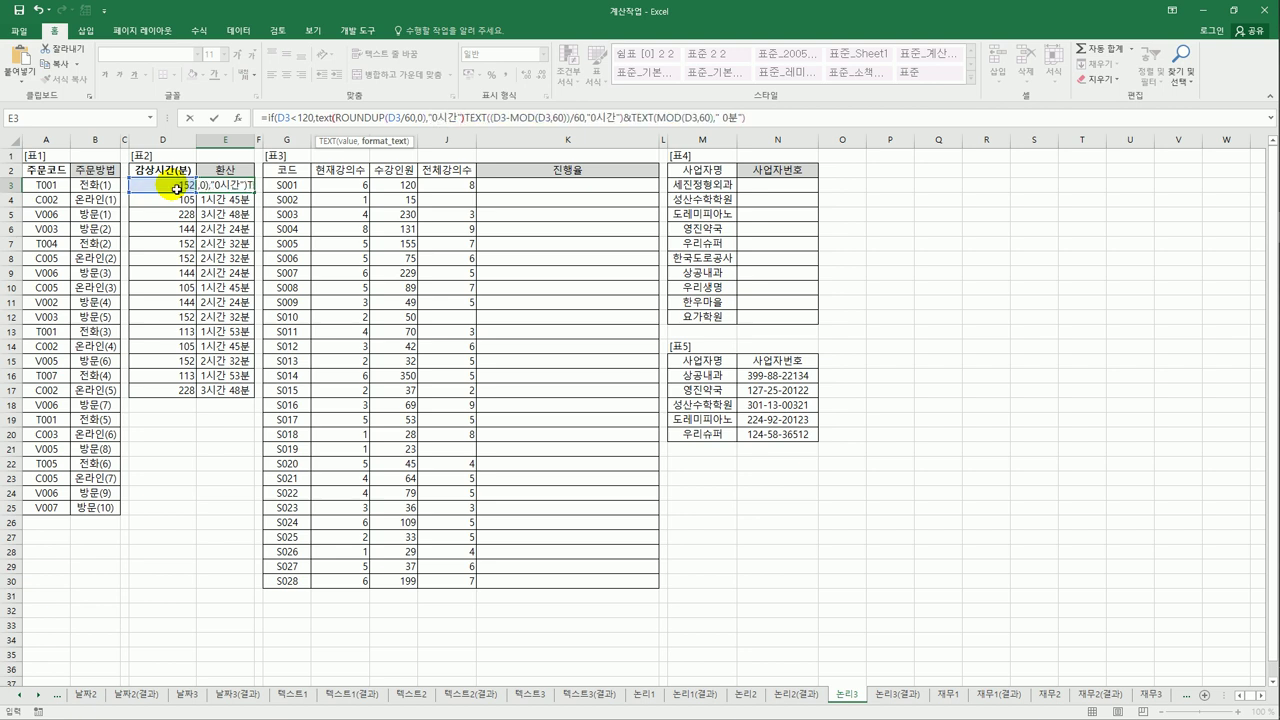
type(",")
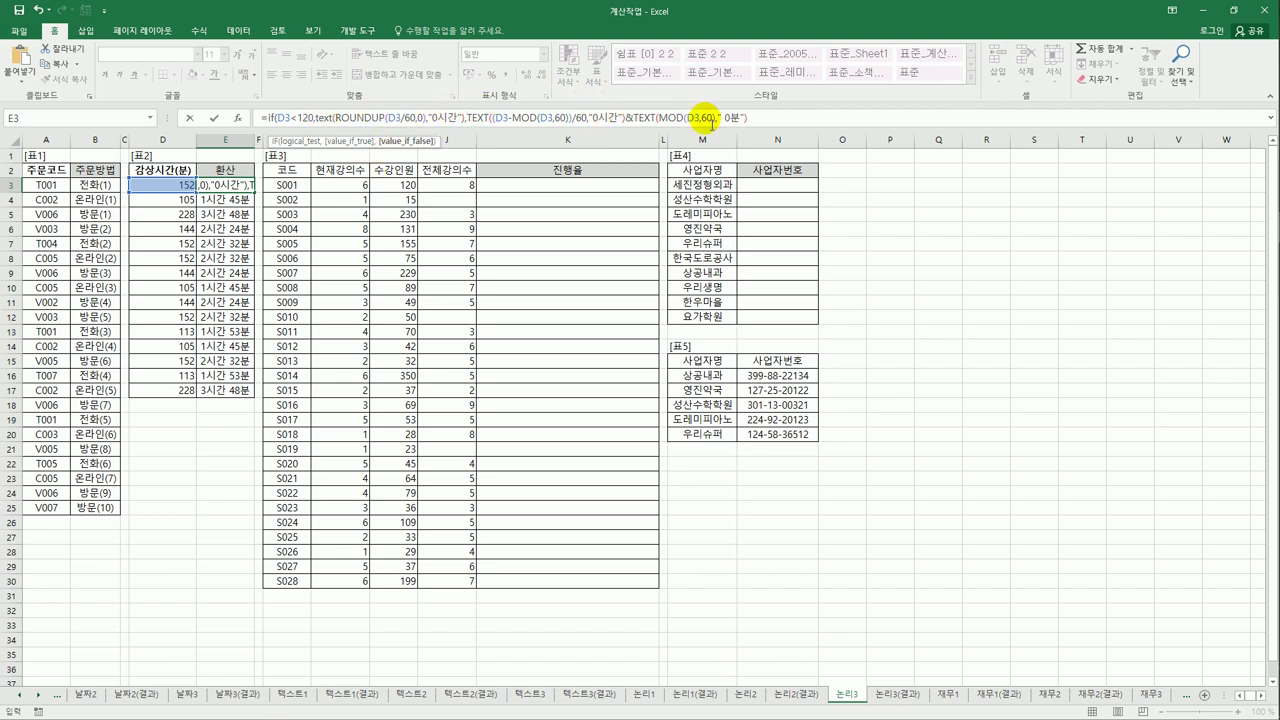
Step: Close the IF formula in E3 with a final parenthesis and fill it down through E17
left_click(772, 124)
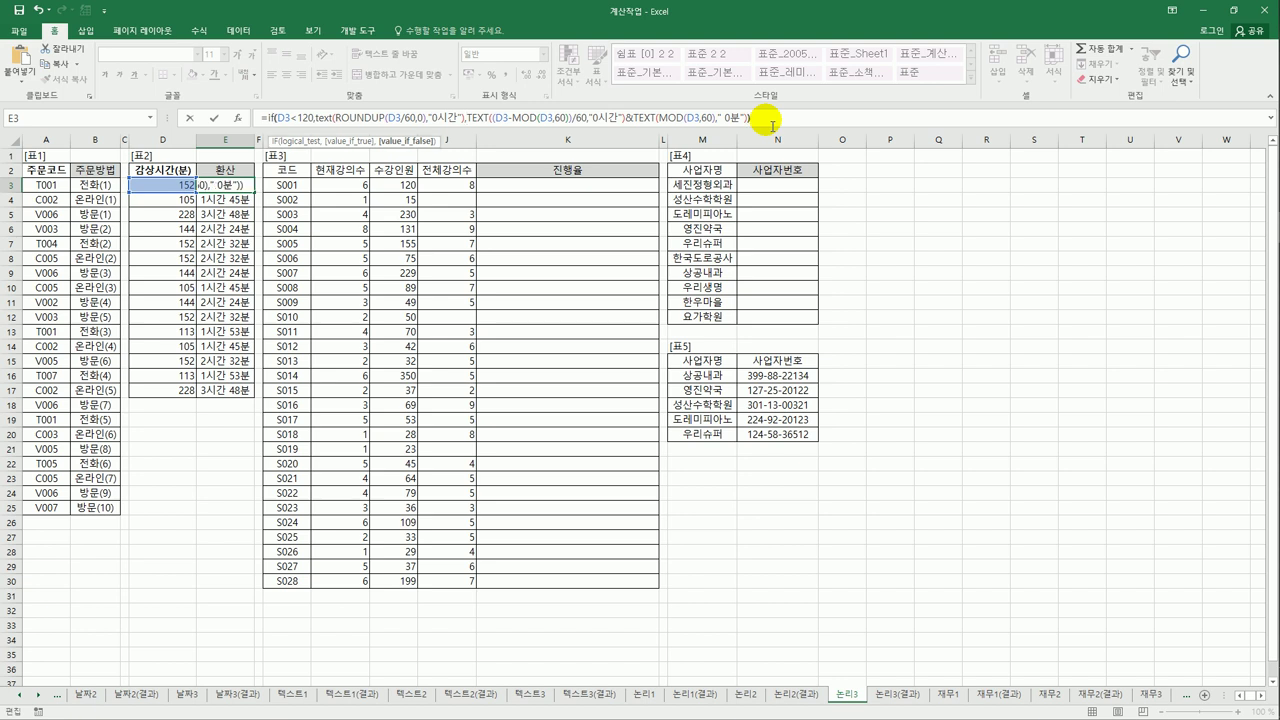
type(")")
key("ctrl+Return")
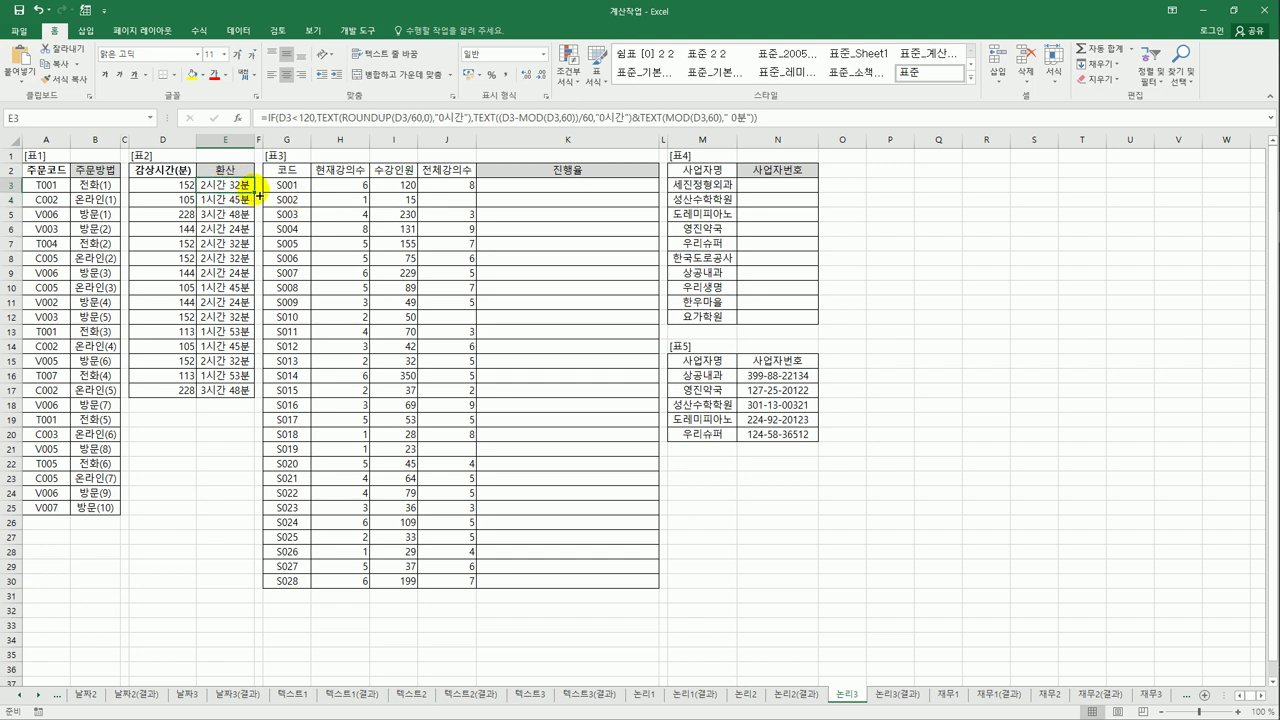
left_click_drag(256, 194, 255, 400)
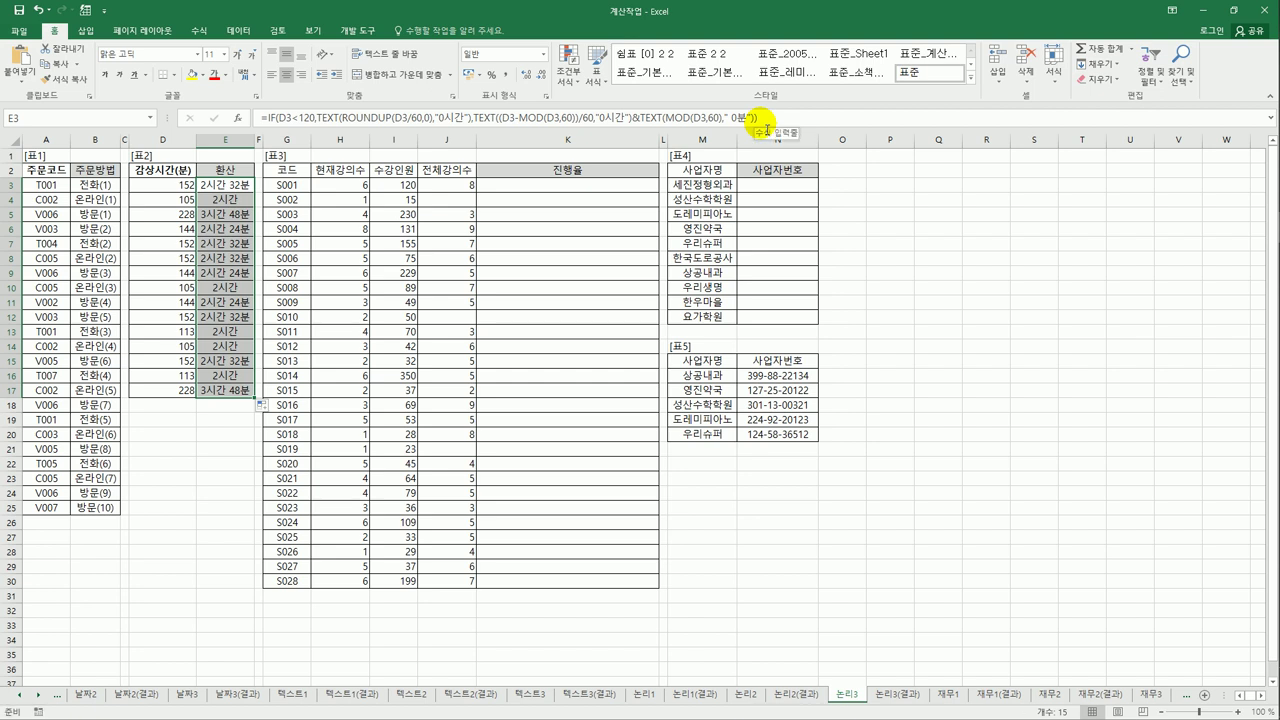
left_click(619, 190)
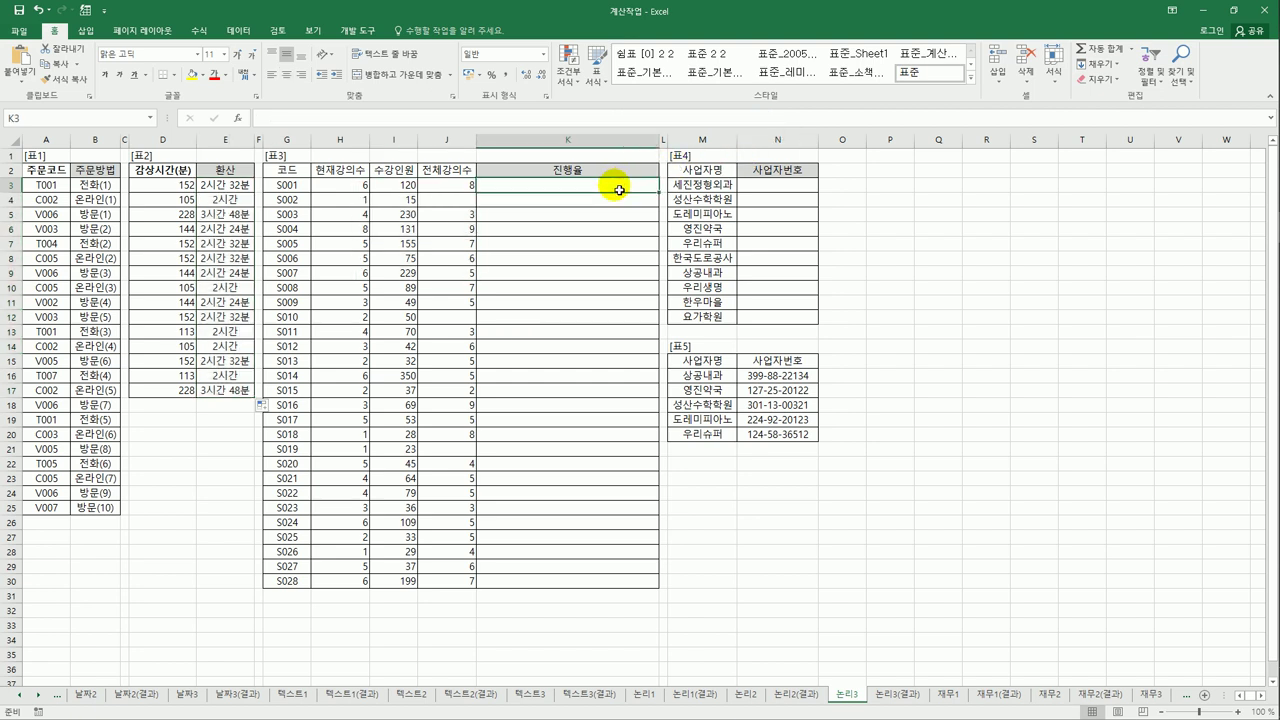
left_click(340, 184)
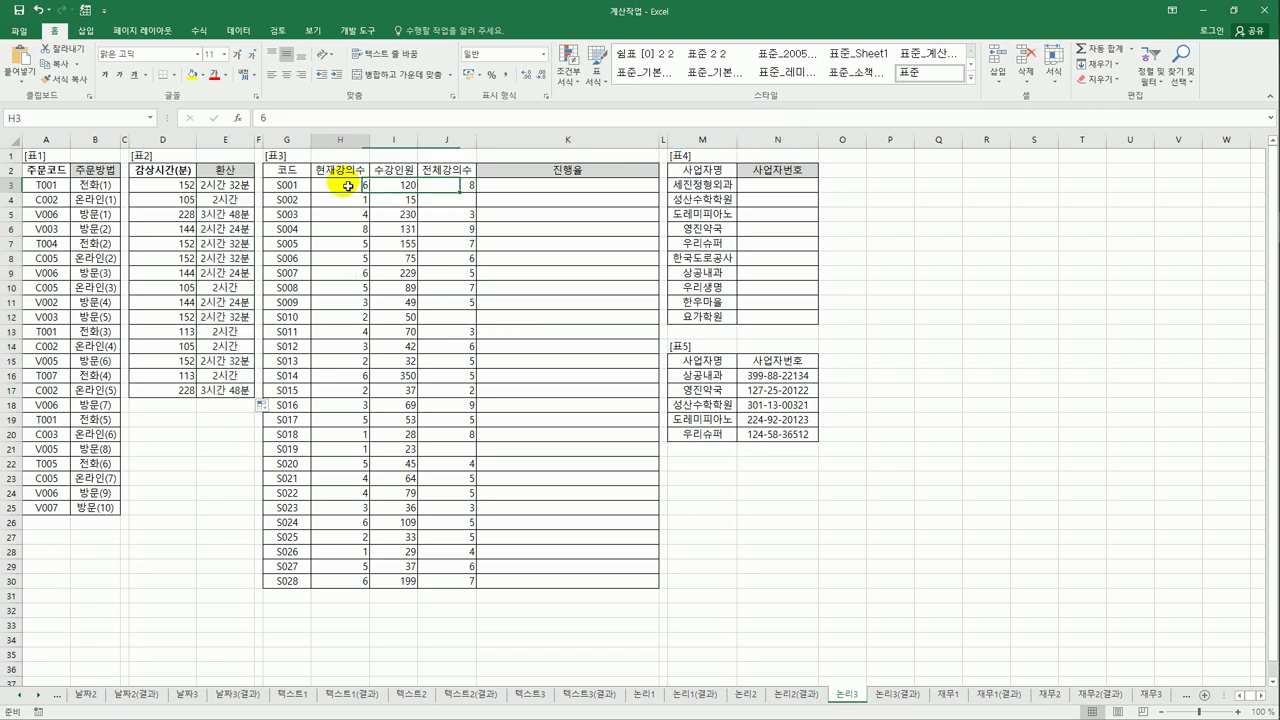
left_click(436, 186)
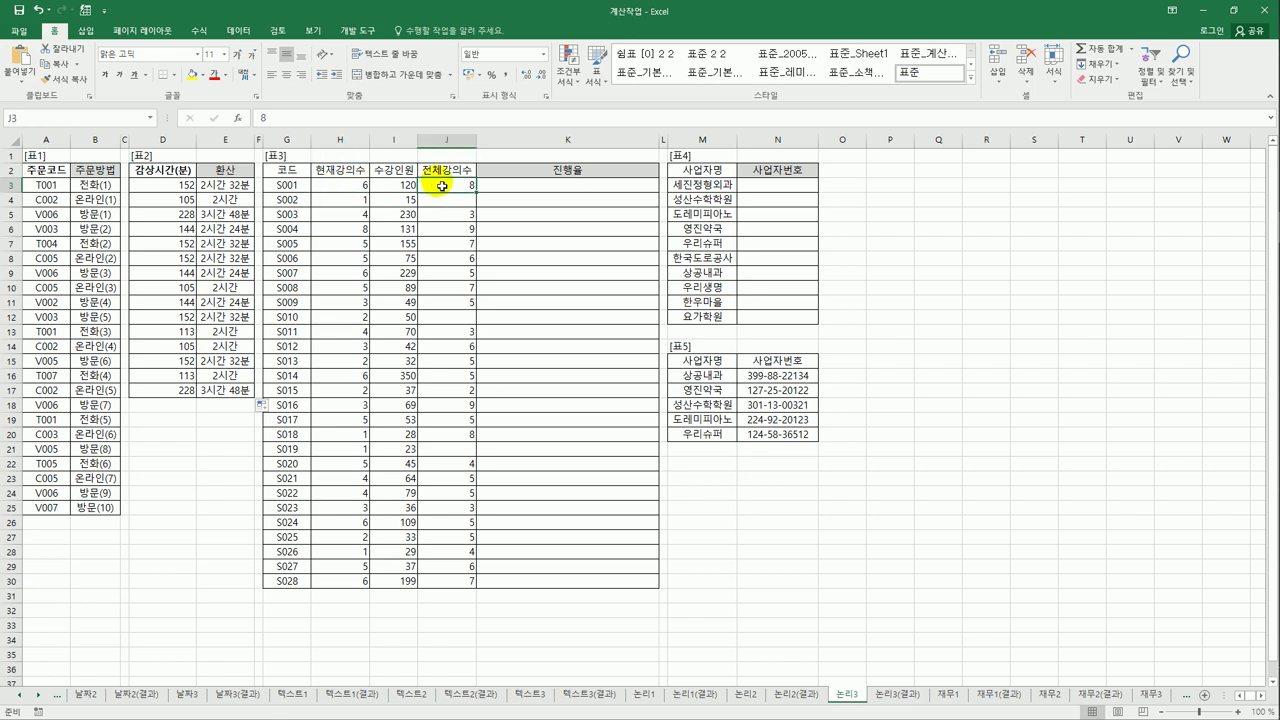
left_click_drag(536, 186, 514, 581)
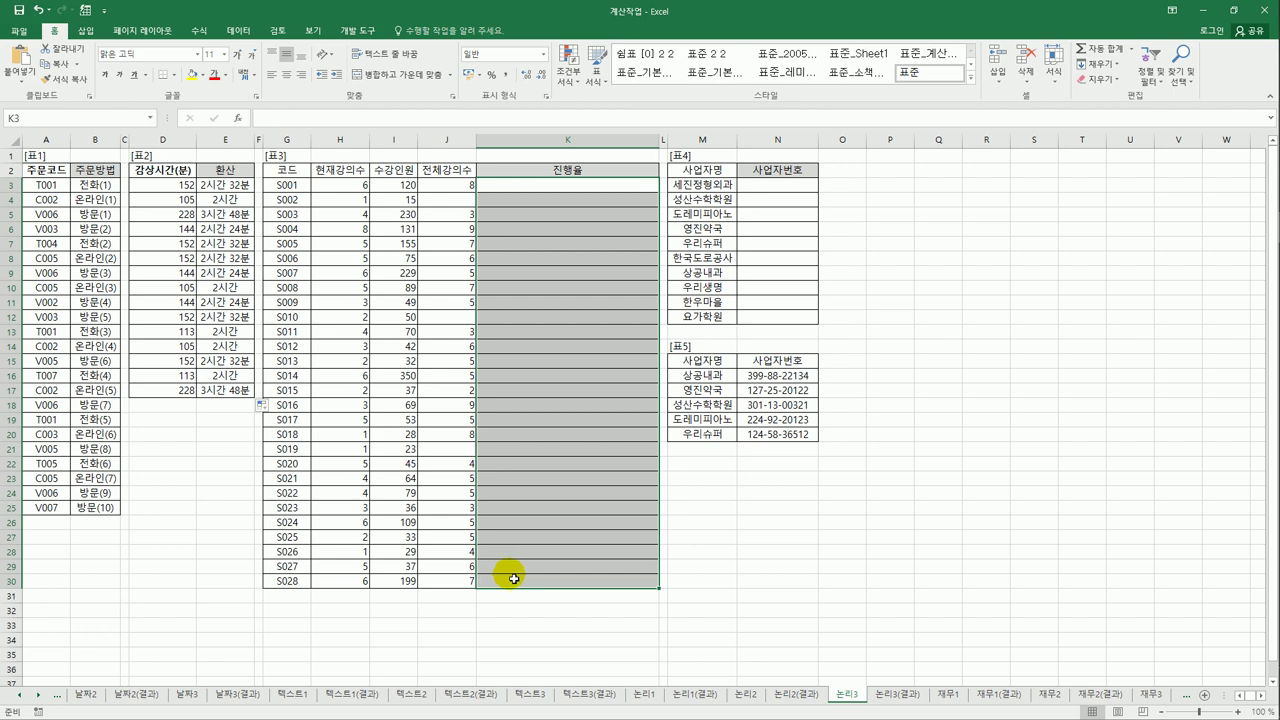
Step: Begin a REPT formula in K3 of 표3's 진행율 column with the special character "■" as the repeated text
mouse_move(570, 190)
left_mouse_down()
mouse_move(570, 257)
mouse_move(571, 190)
left_mouse_up()
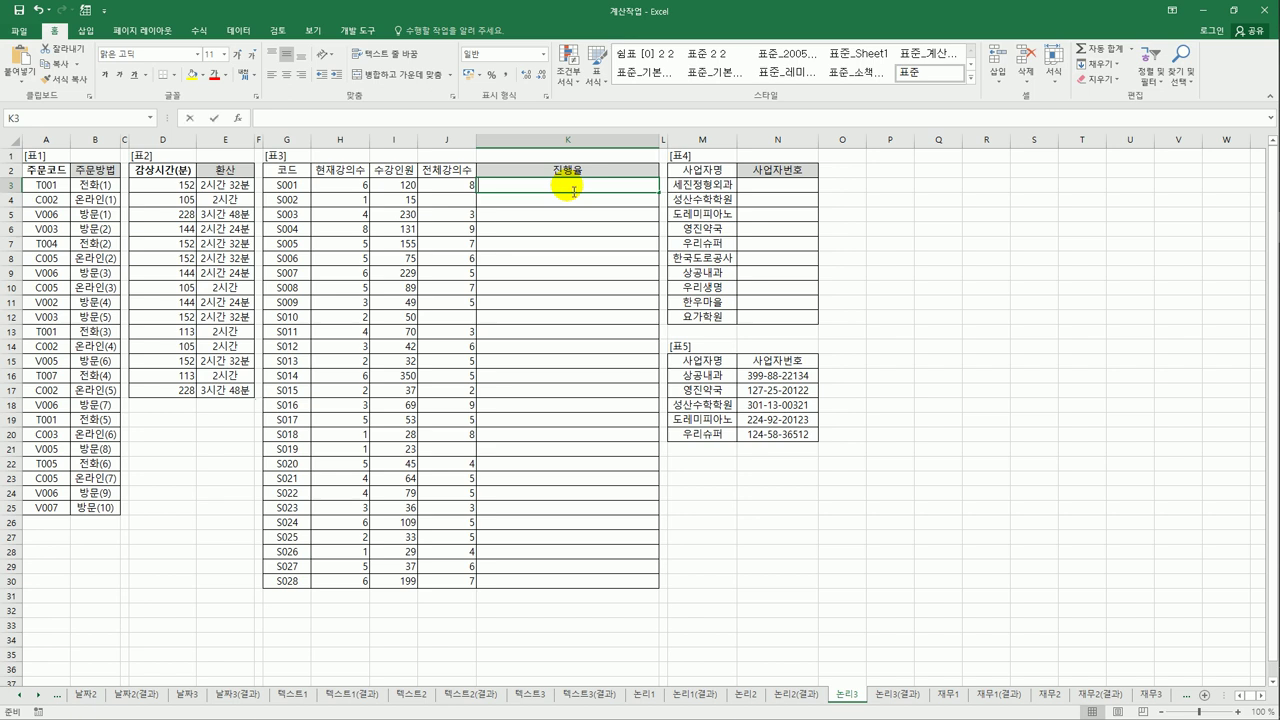
type("=ㄱ")
key("BackSpace")
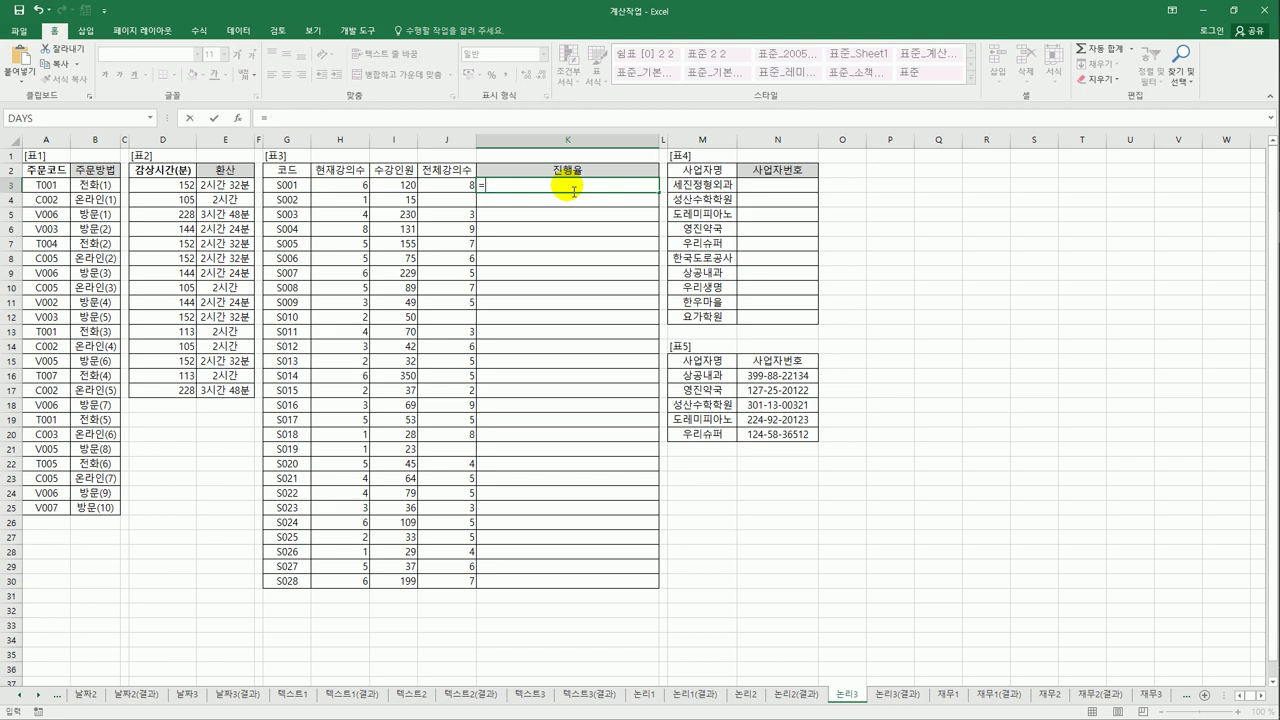
type("rep")
key("Down")
key("Down")
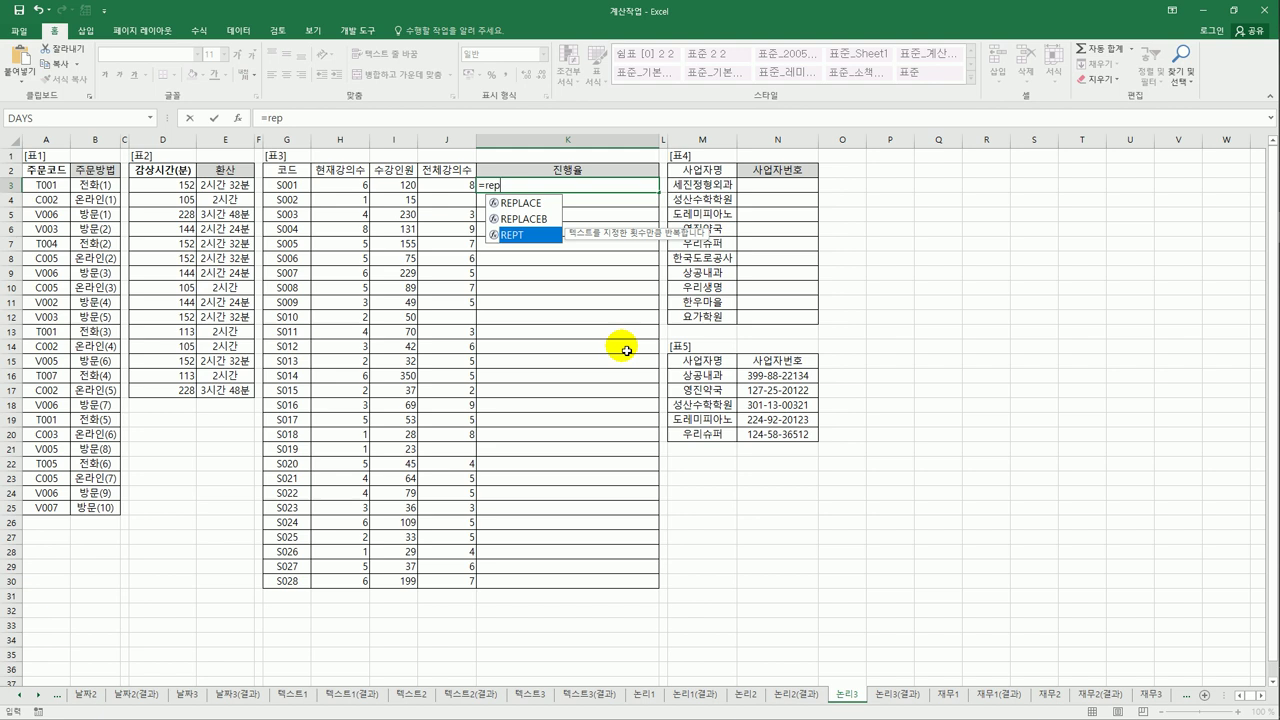
key("Tab")
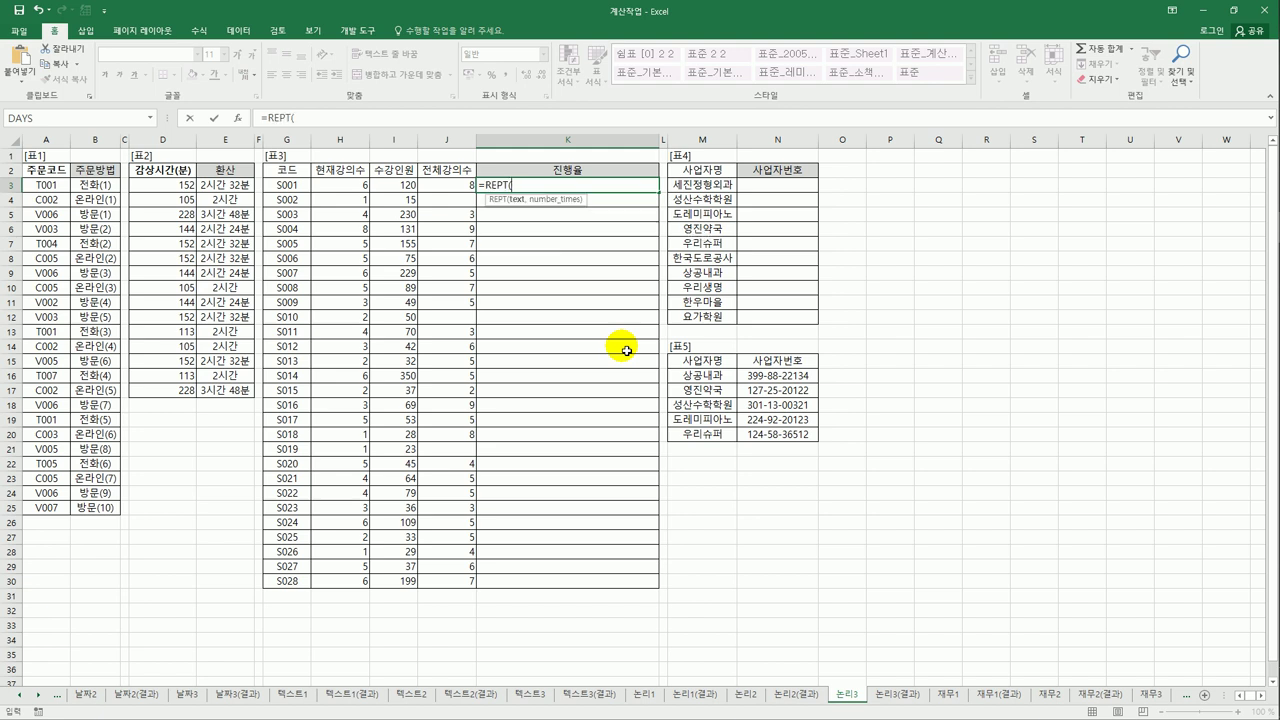
type("\"")
type("a")
key("Hangul_Hanja")
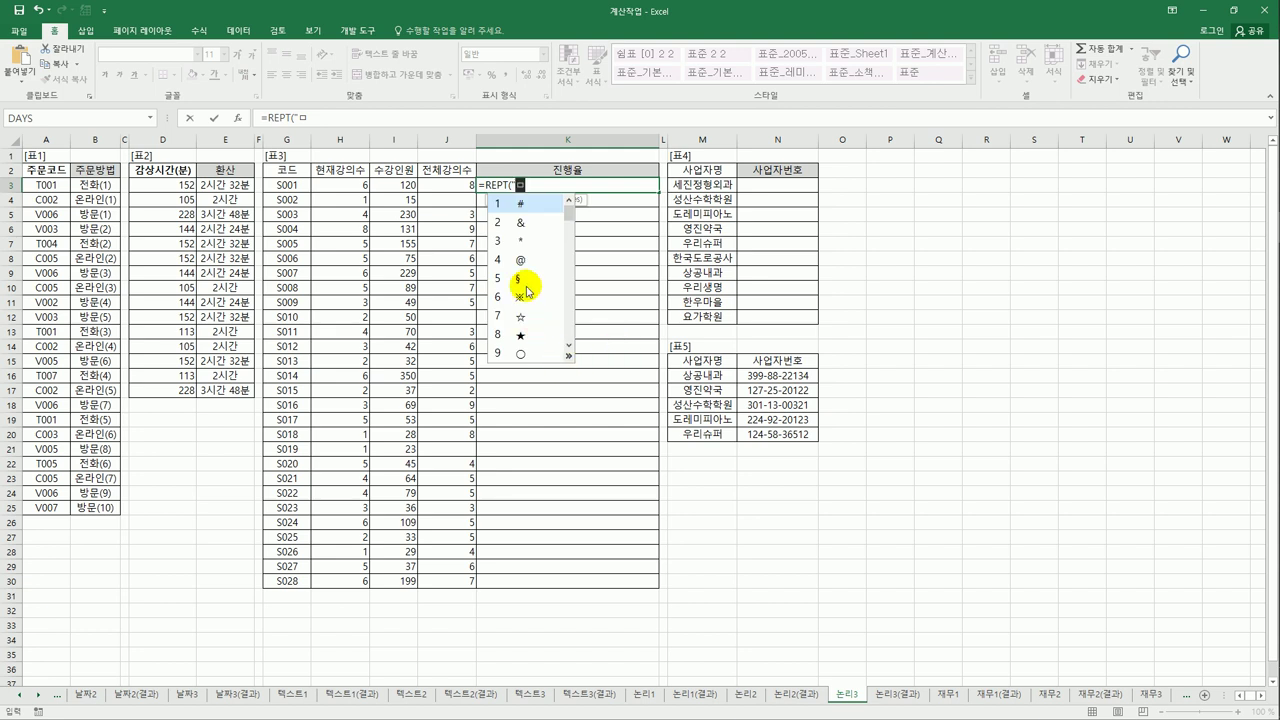
left_click(567, 357)
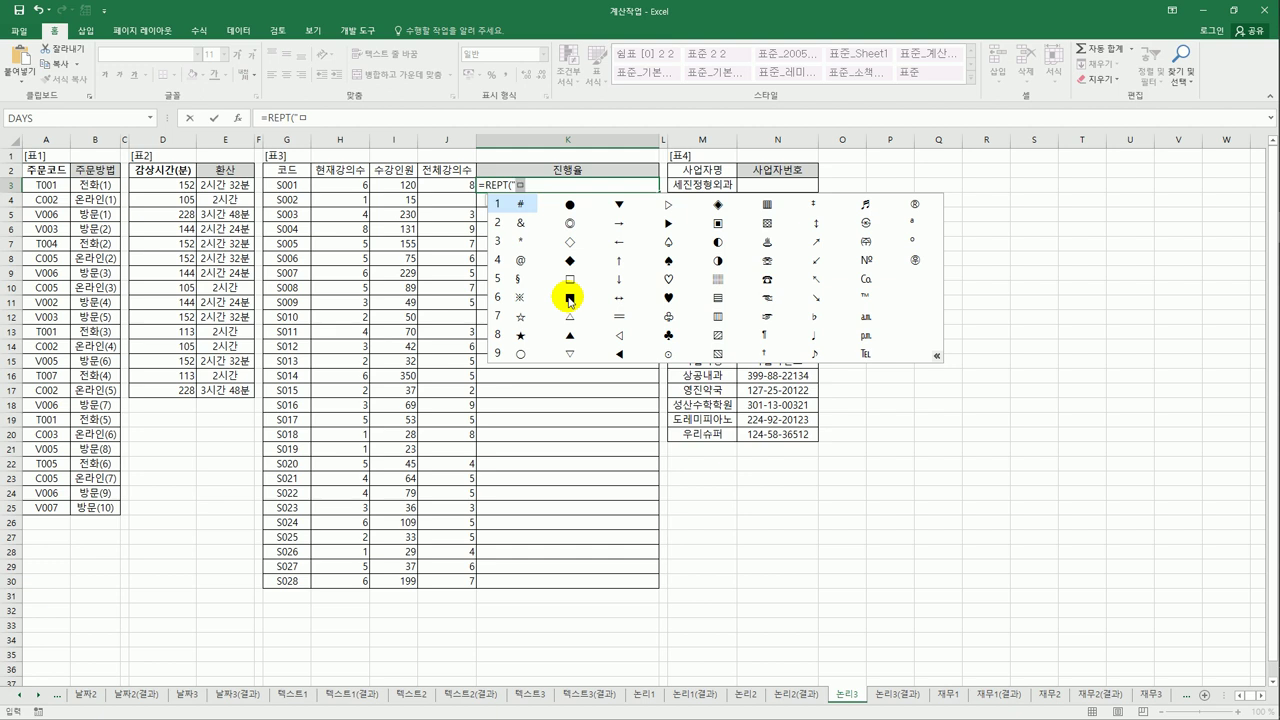
left_click(569, 298)
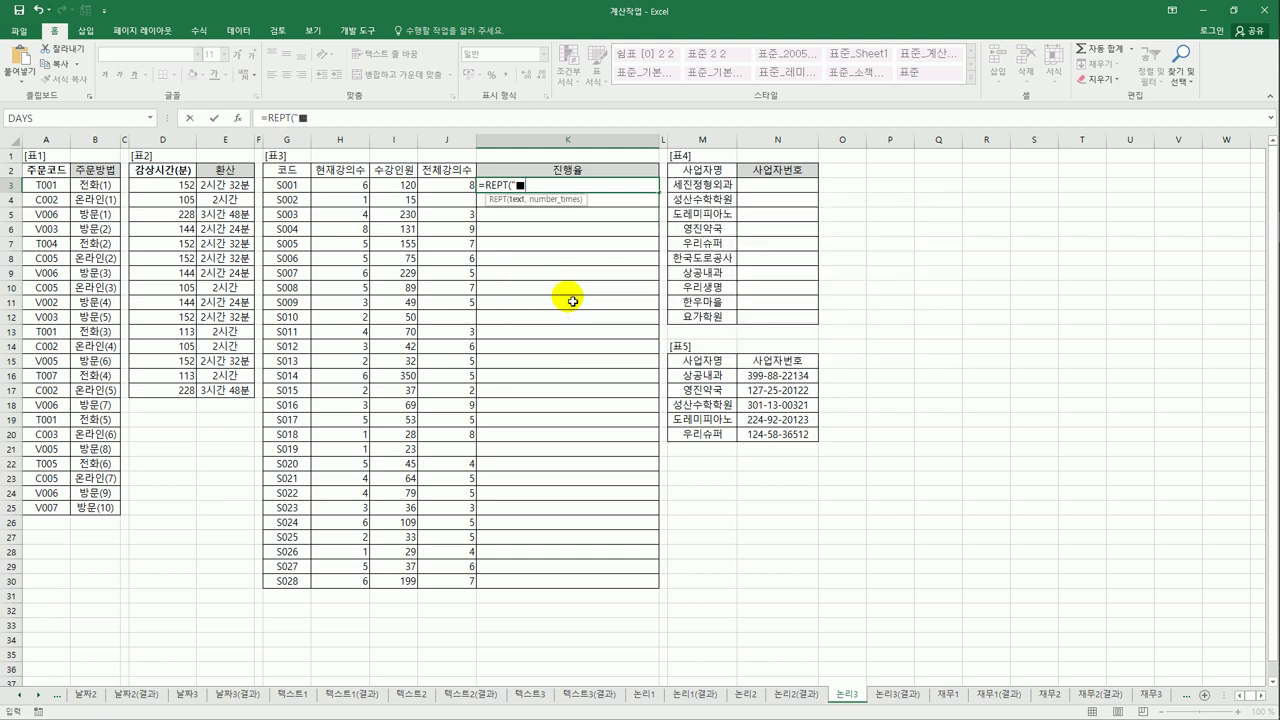
type("\",")
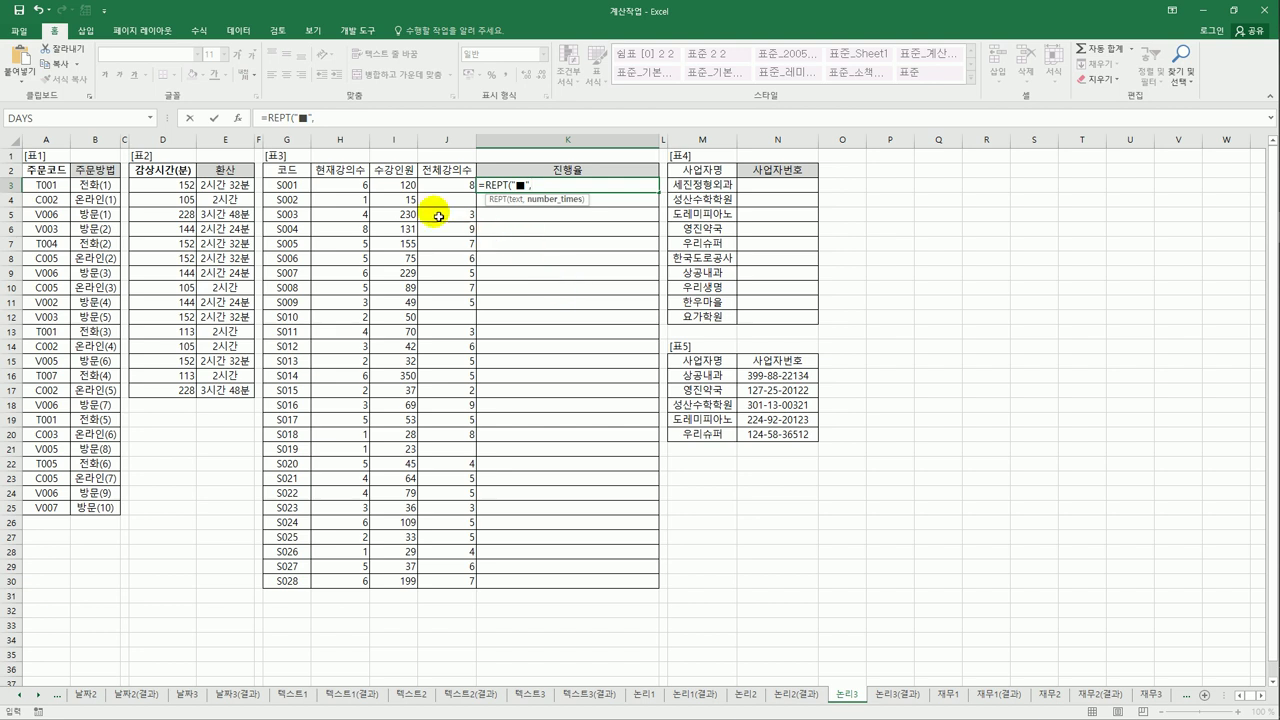
Step: Complete K3's REPT formula with H3/J3 as the repeat count, making it =REPT("■",H3/J3)
left_click(344, 185)
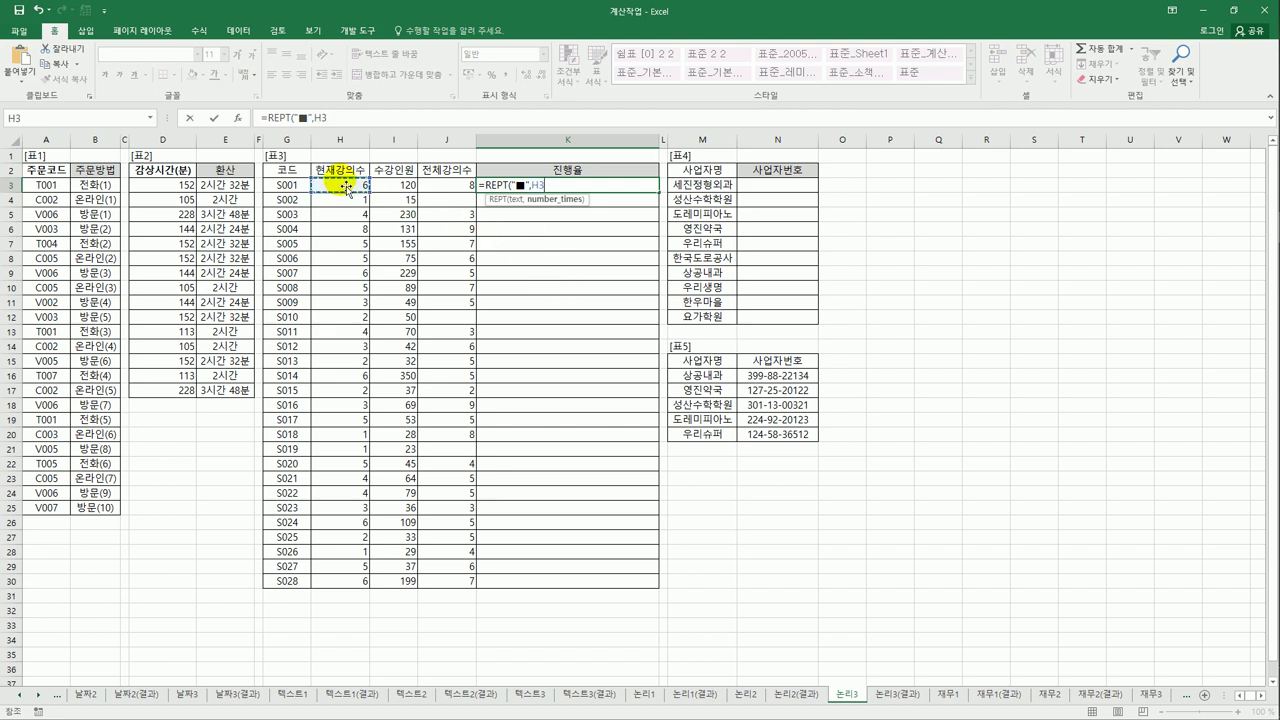
type("/")
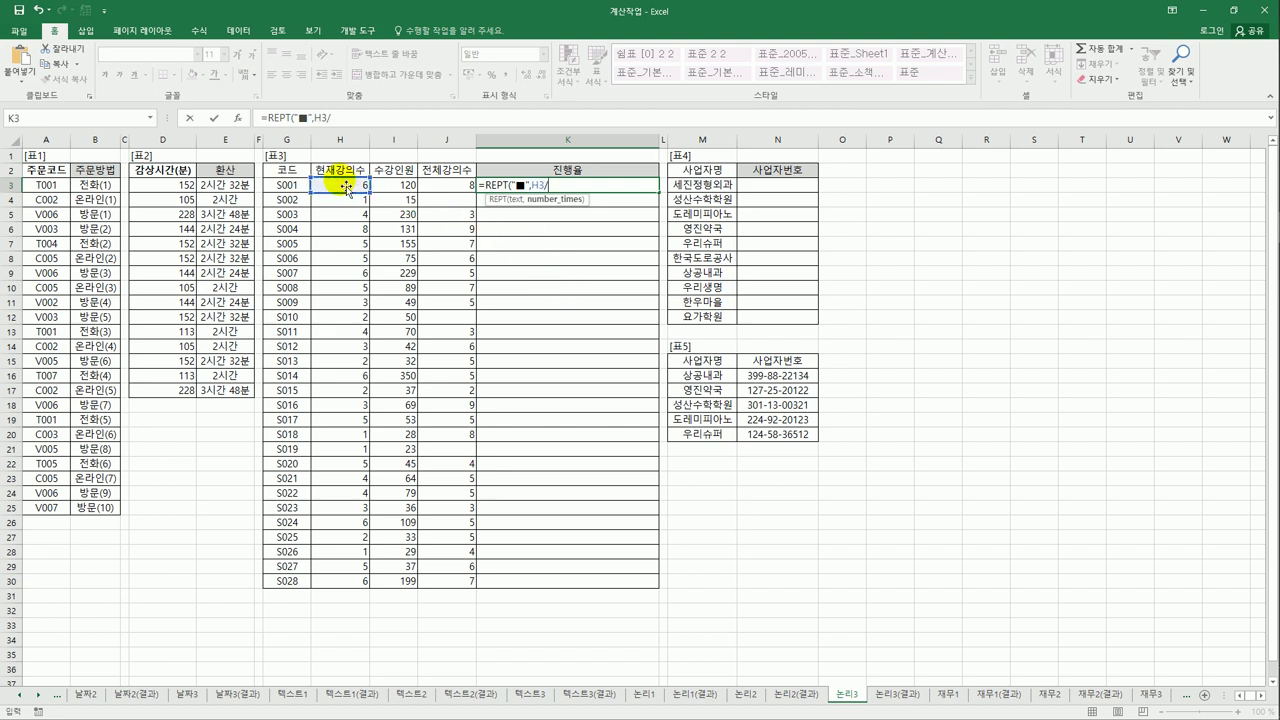
left_click(430, 188)
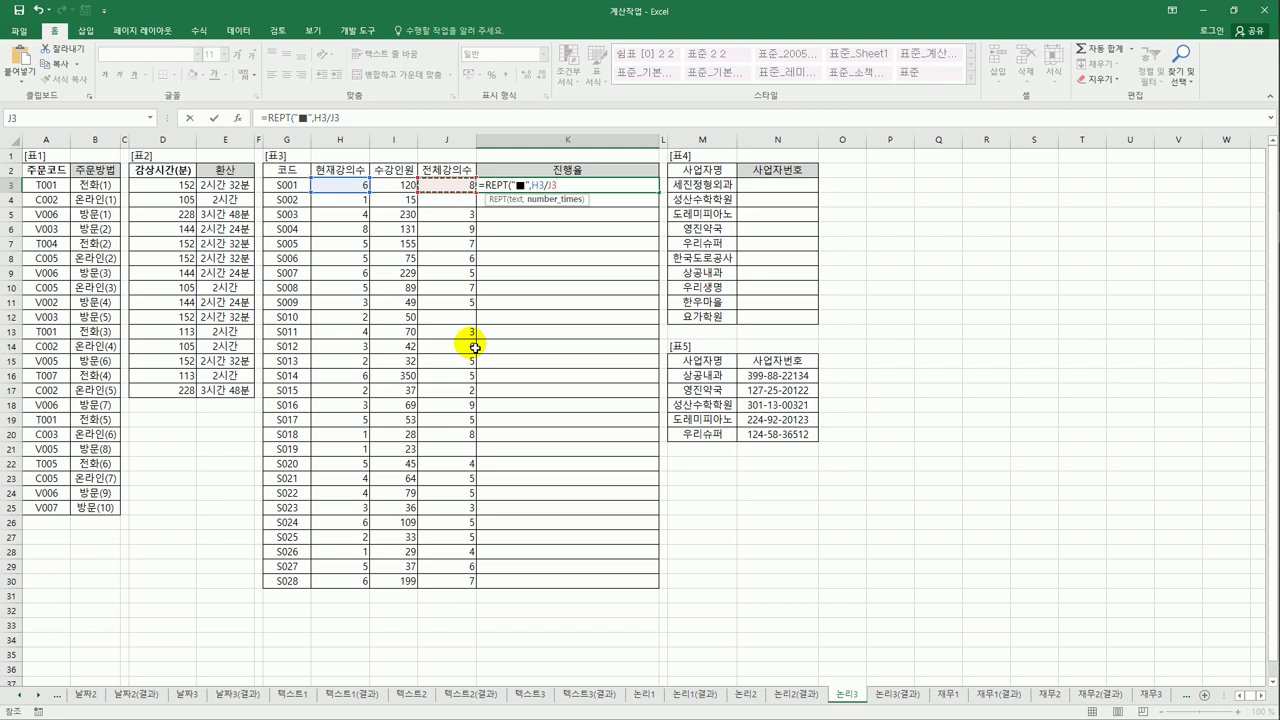
type(")")
key("ctrl+Return")
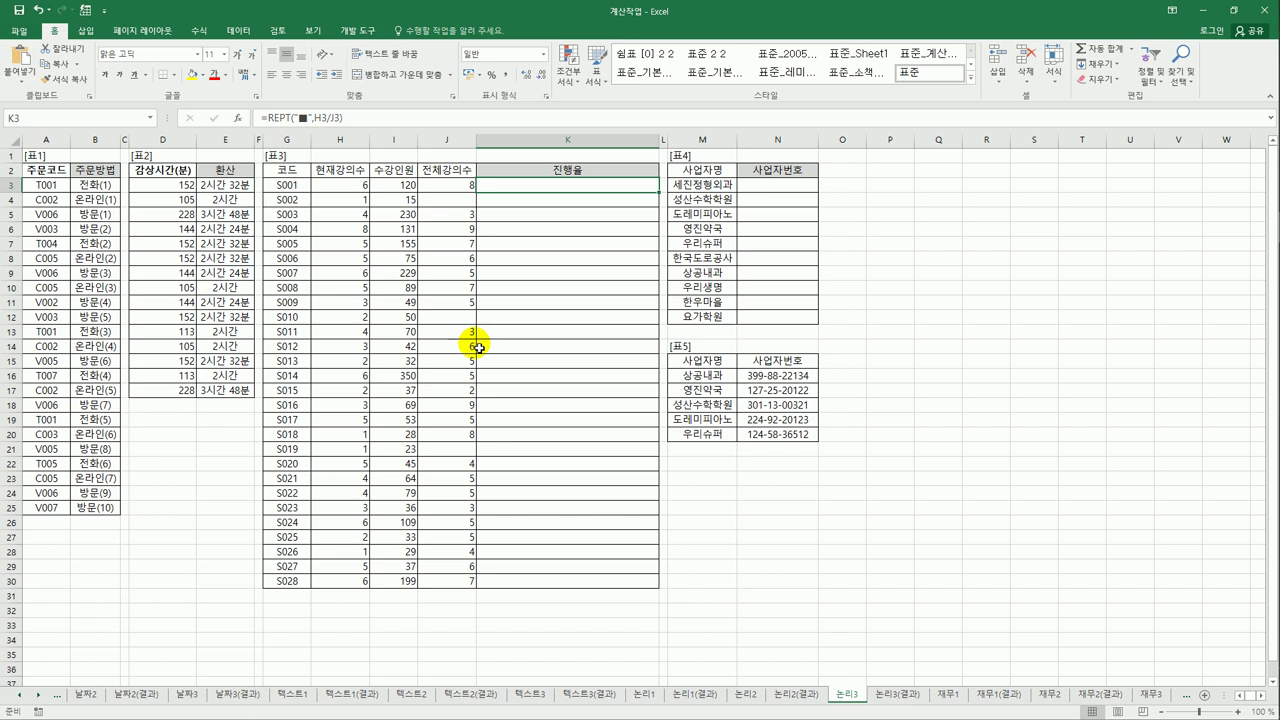
Step: Replace K3's REPT formula with the plain division =H3/J3
key("F2")
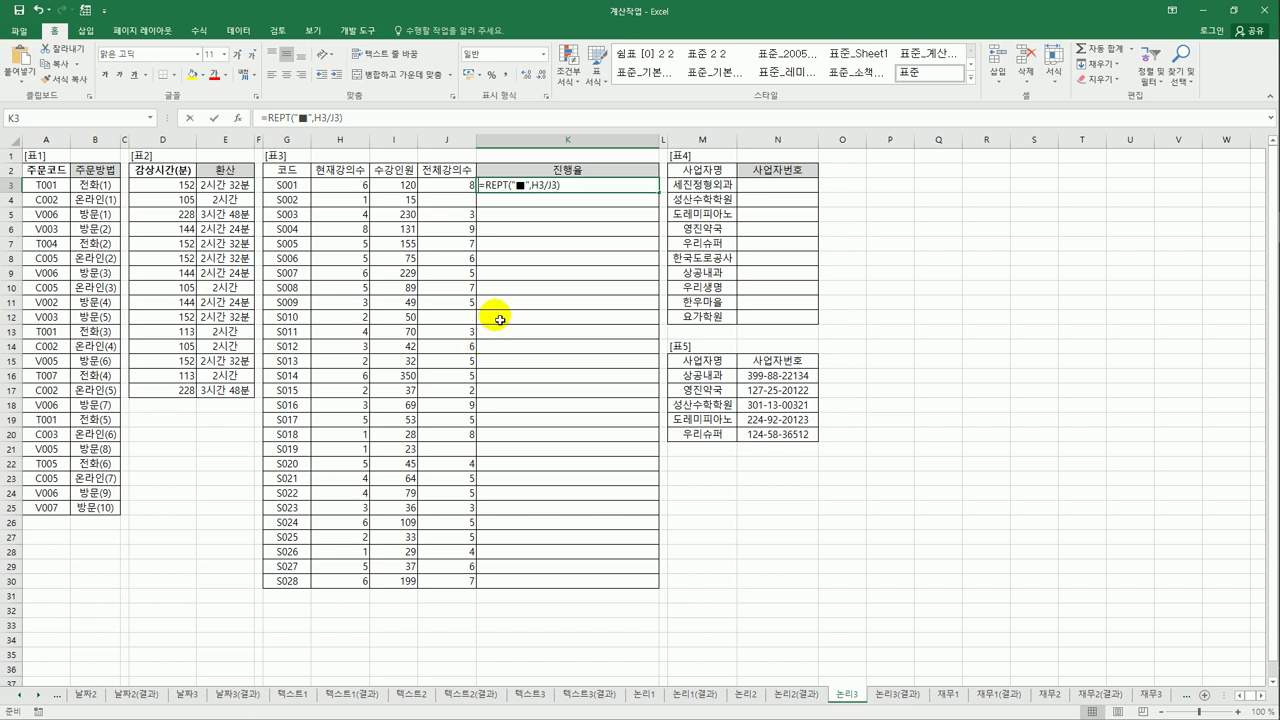
key("shift+Home")
type("=")
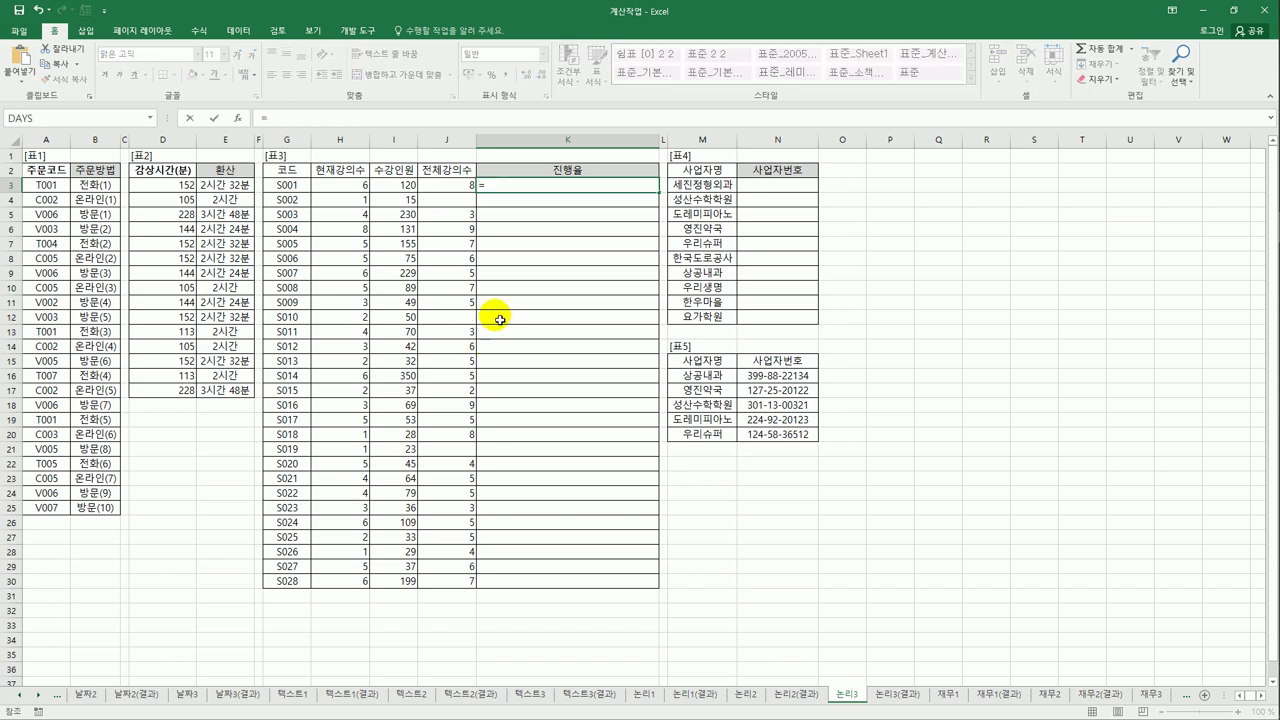
key("Left")
key("Left")
key("Left")
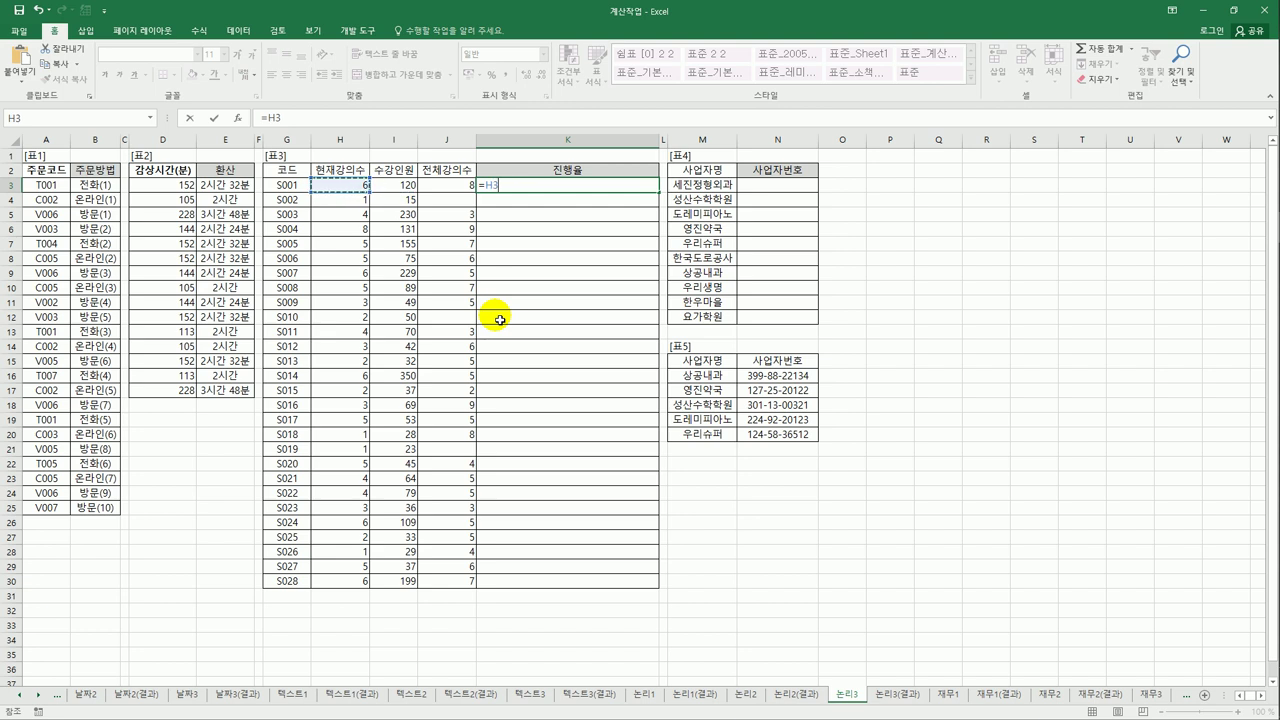
type("/")
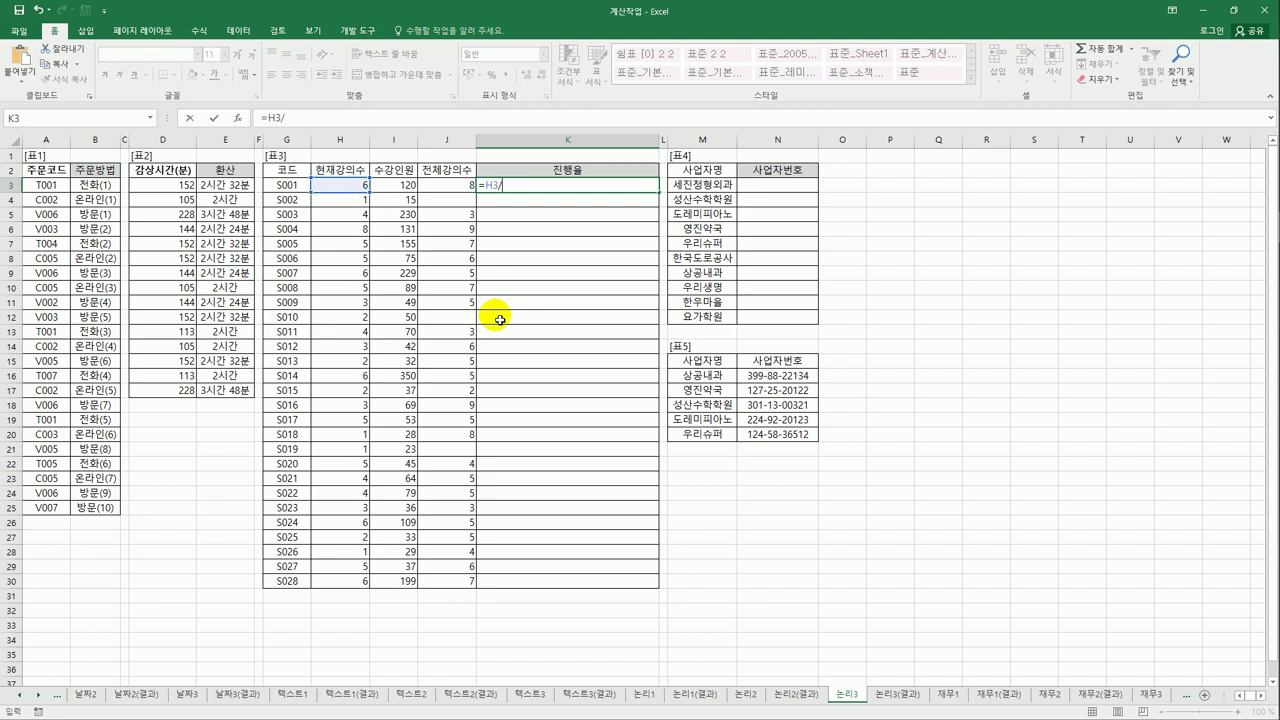
left_click(452, 188)
key("ctrl+Return")
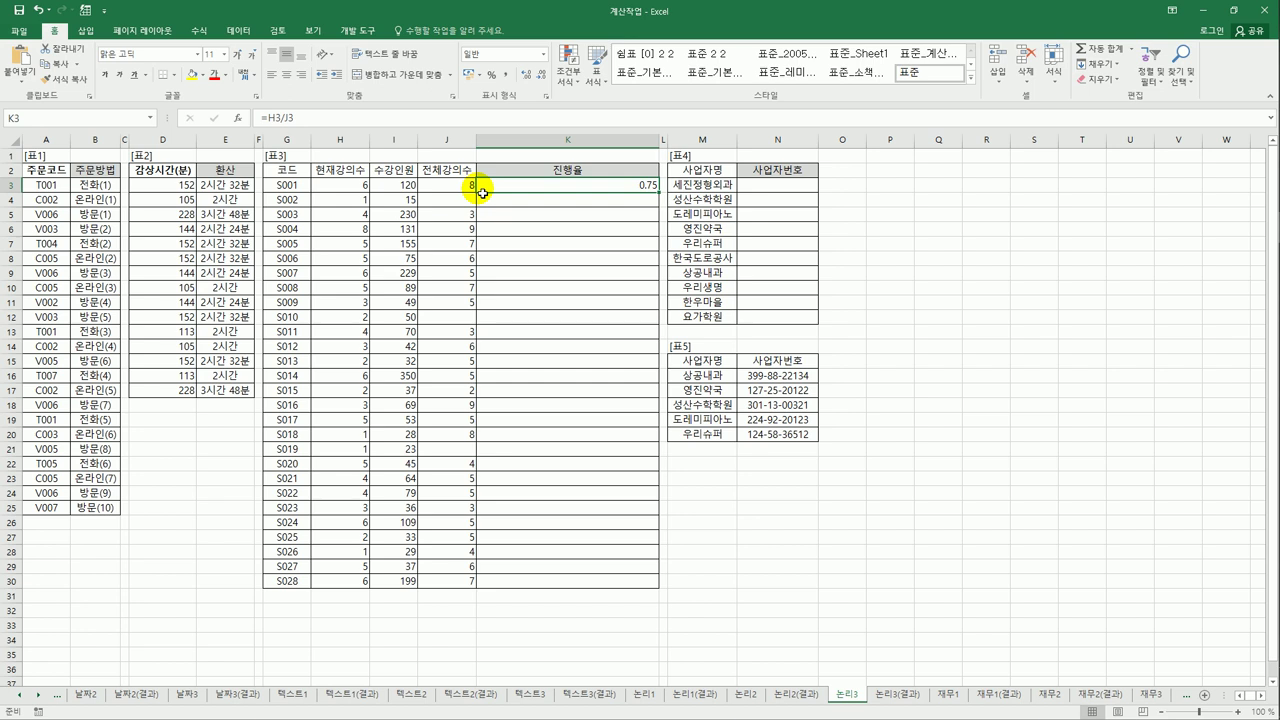
Step: Enclose the division in K3 in parentheses and multiply it by 10, making the formula =(H3/J3)*10
left_click(266, 118)
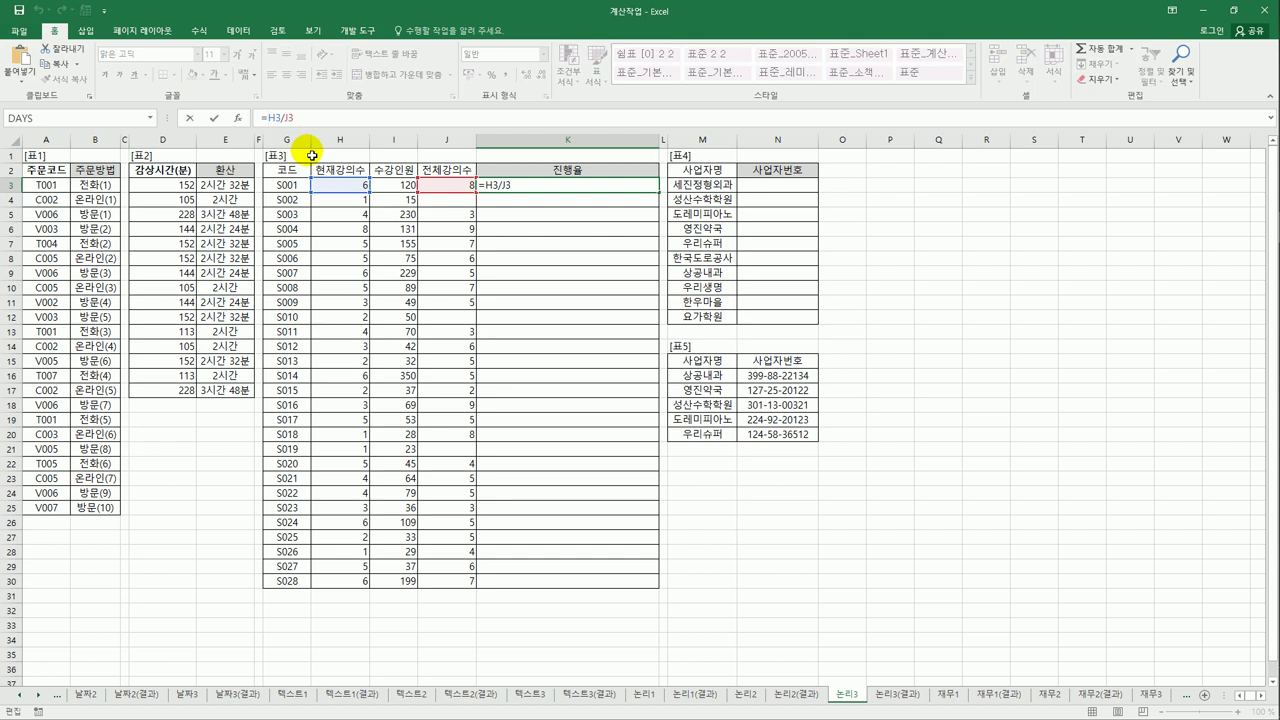
type("(H3/J3)*10")
key("Return")
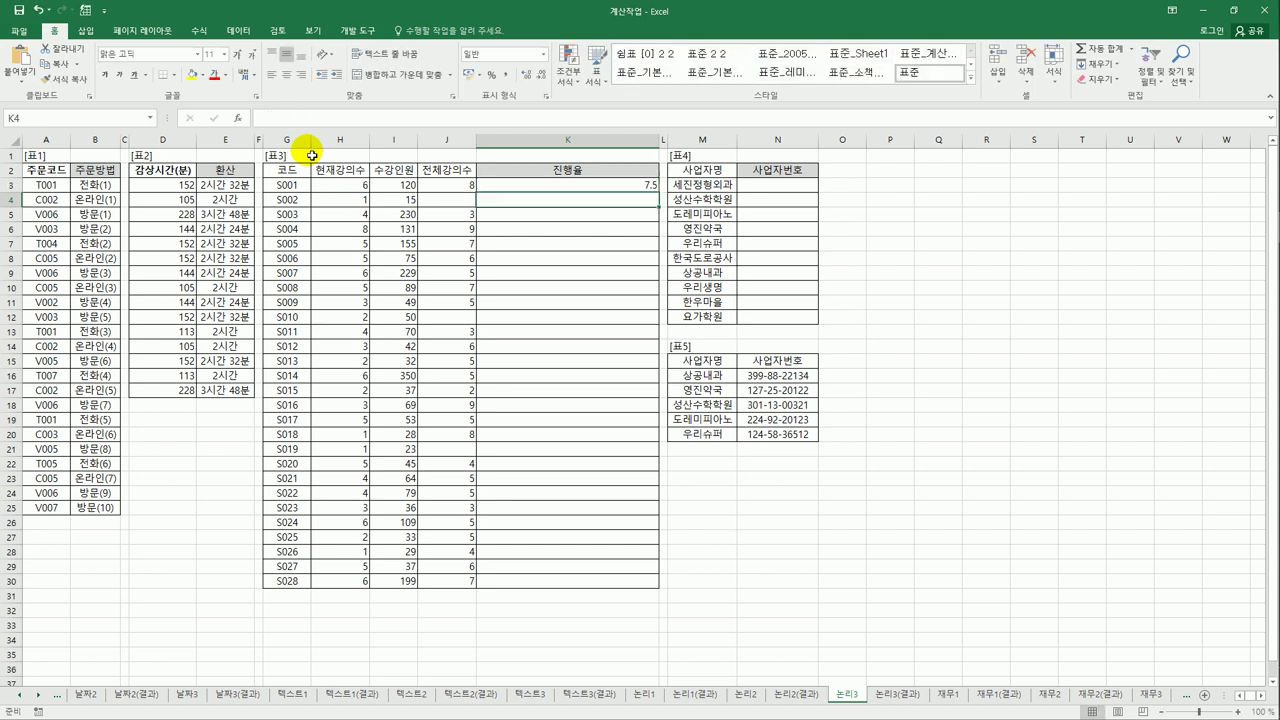
key("Up")
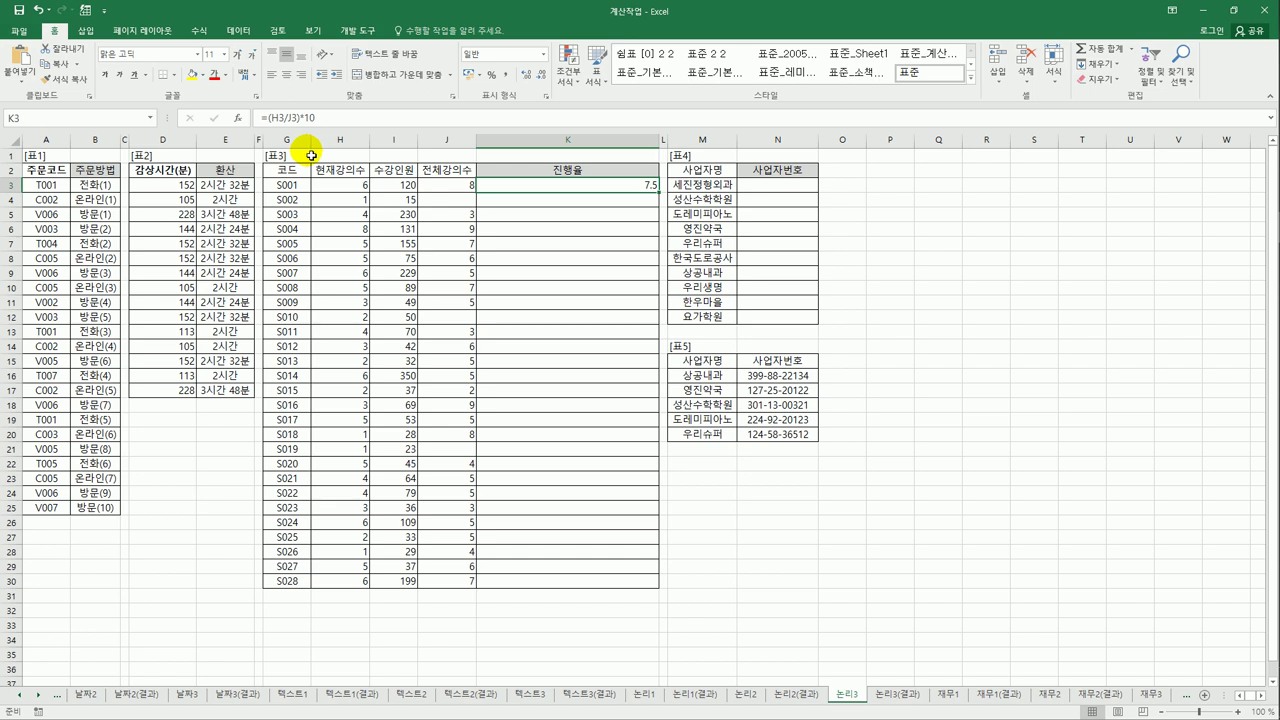
Step: Insert the REPT function name in front of (H3/J3)*10 in K3's formula
left_click(270, 118)
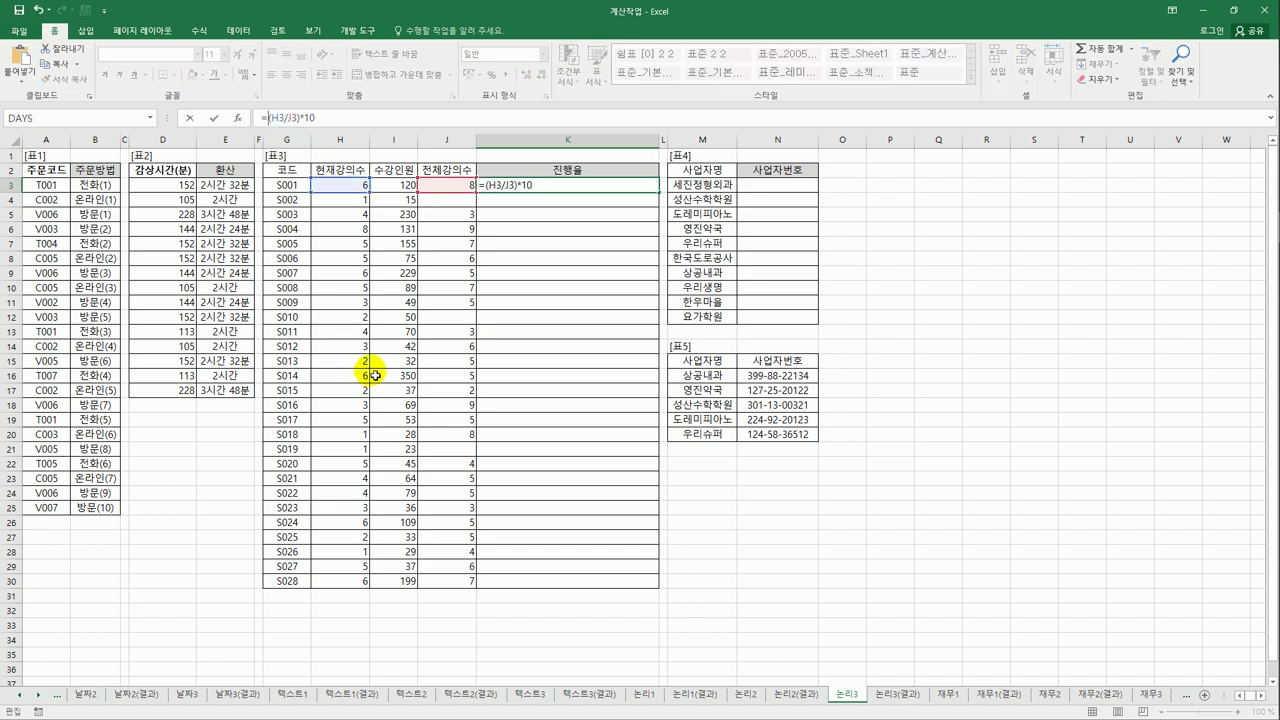
type("re")
key("Down")
key("Down")
key("Down")
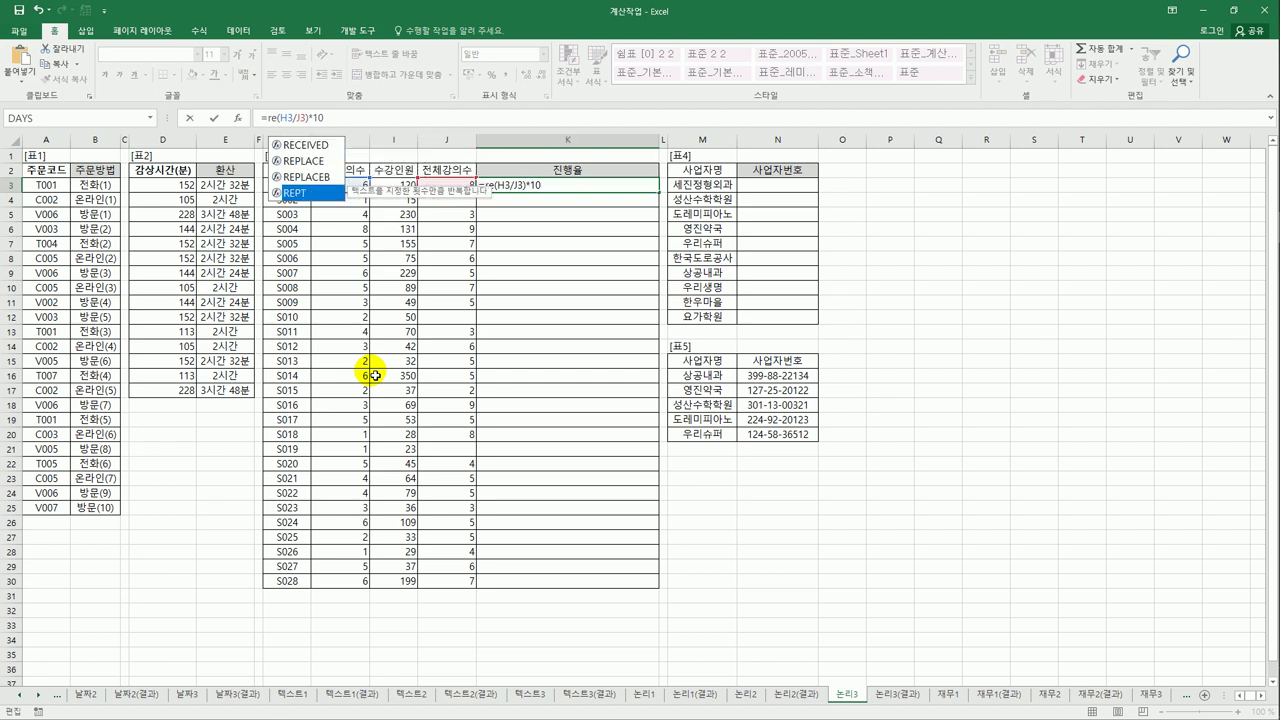
key("Tab")
type("\"")
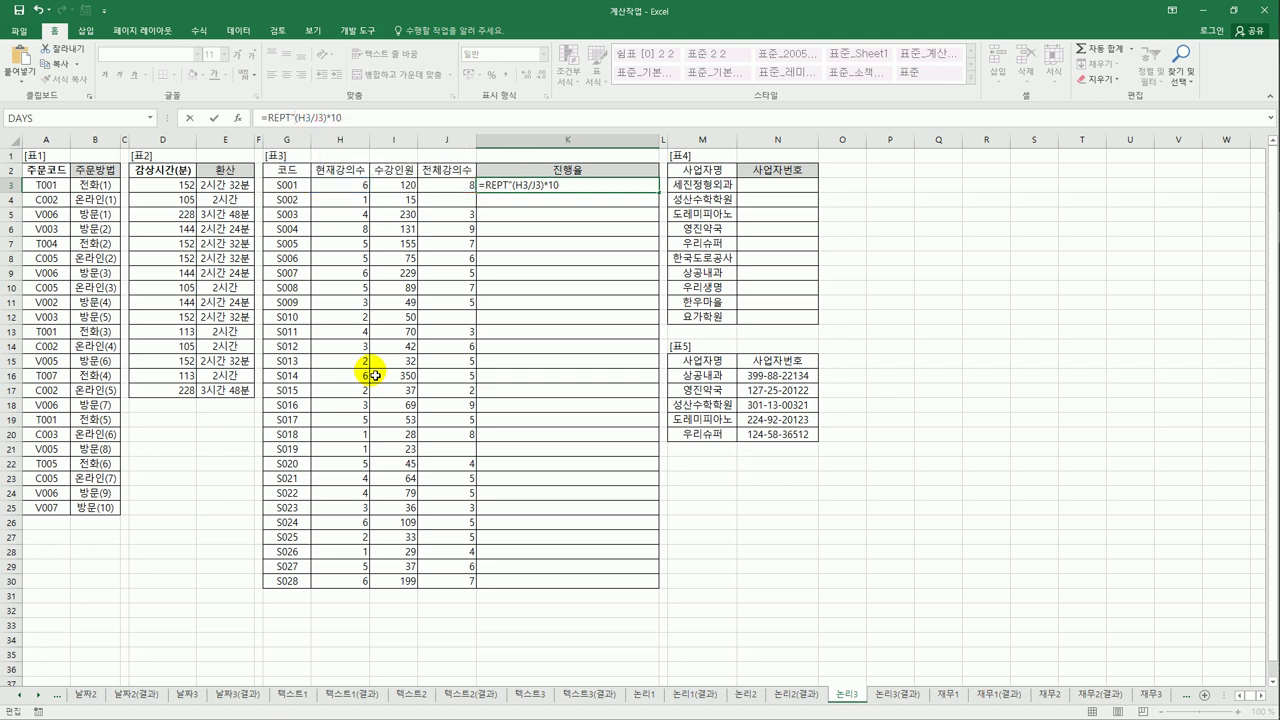
key("BackSpace")
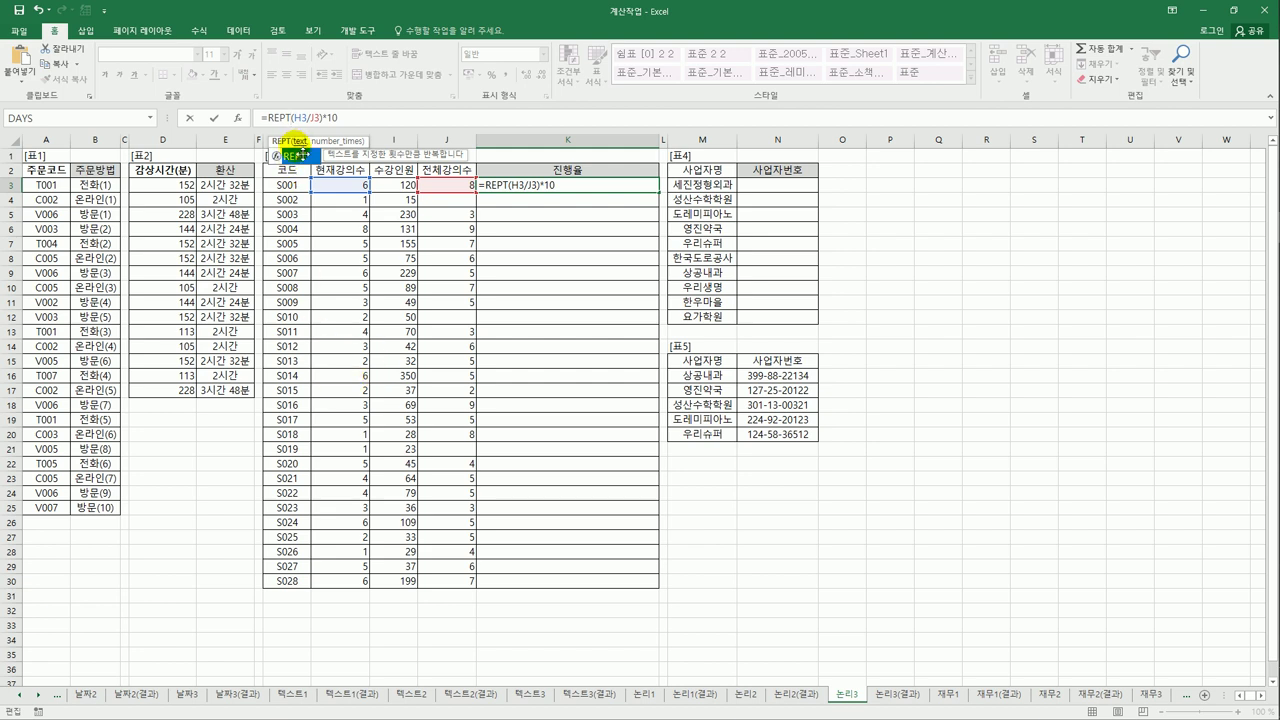
Step: Add REPT's opening parenthesis in K3 and begin its text argument with the special character "■"
left_click(292, 118)
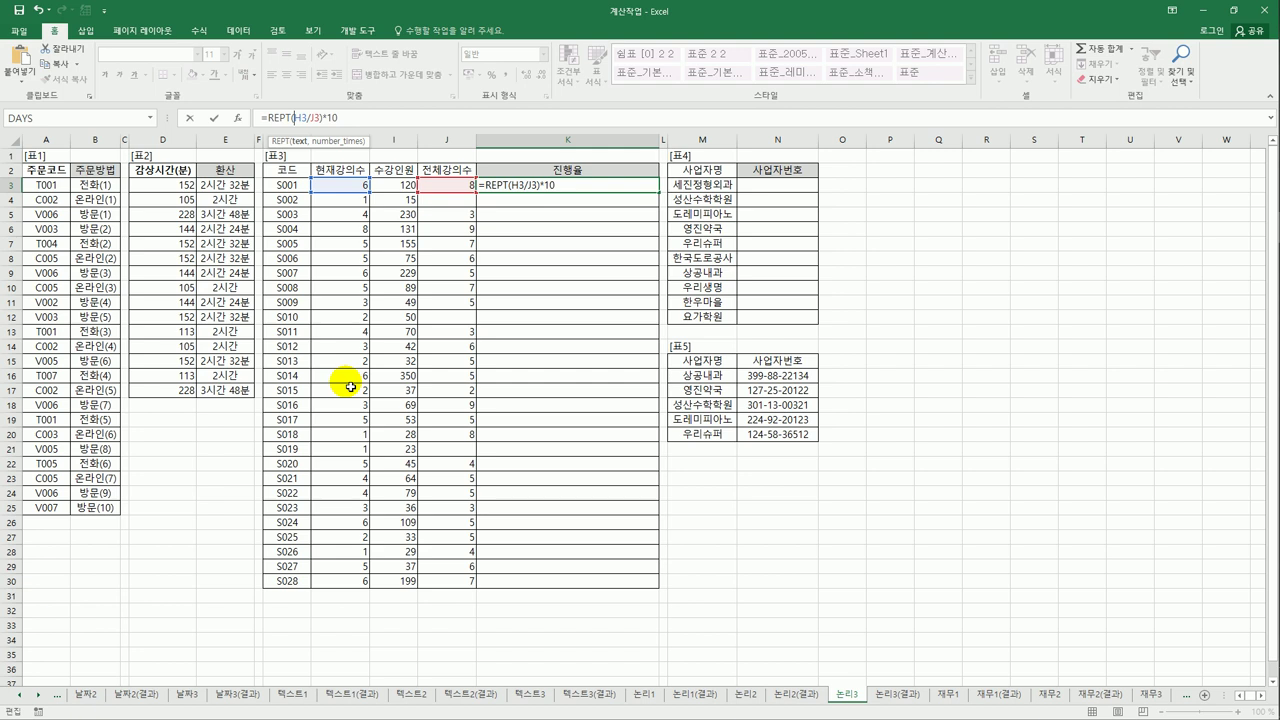
type("(")
left_click(299, 118)
type("\"a")
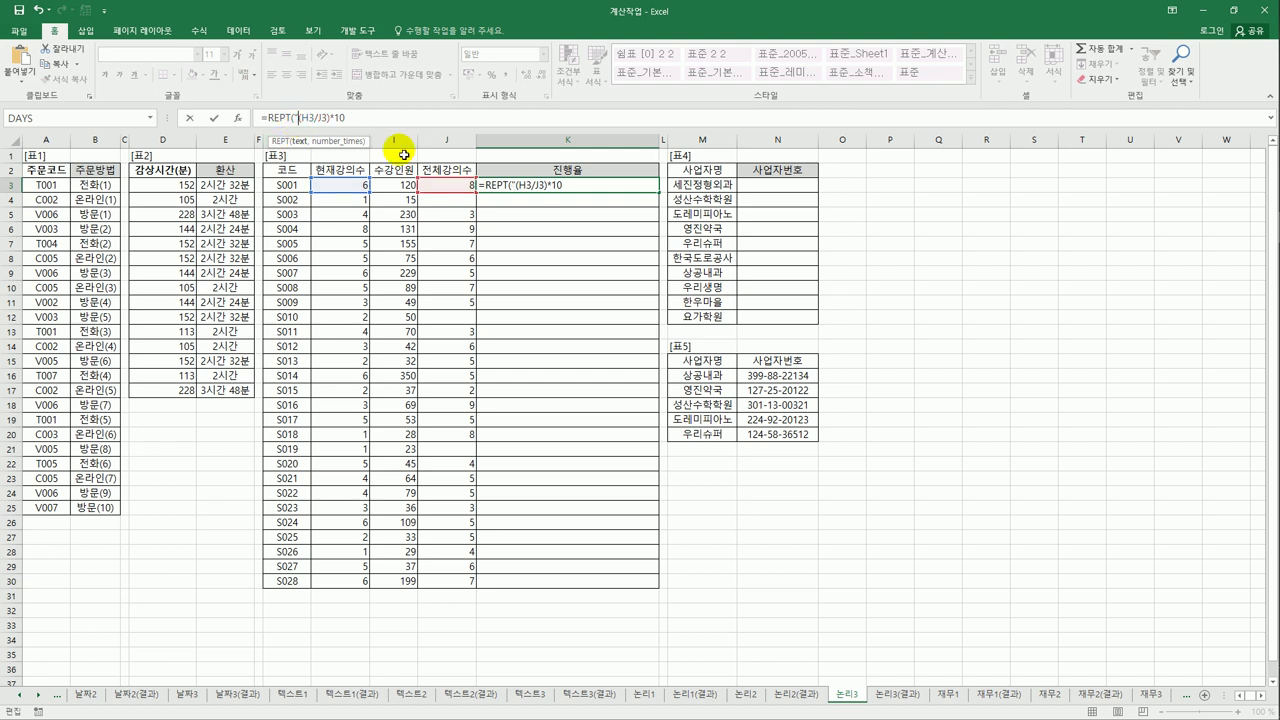
key("BackSpace")
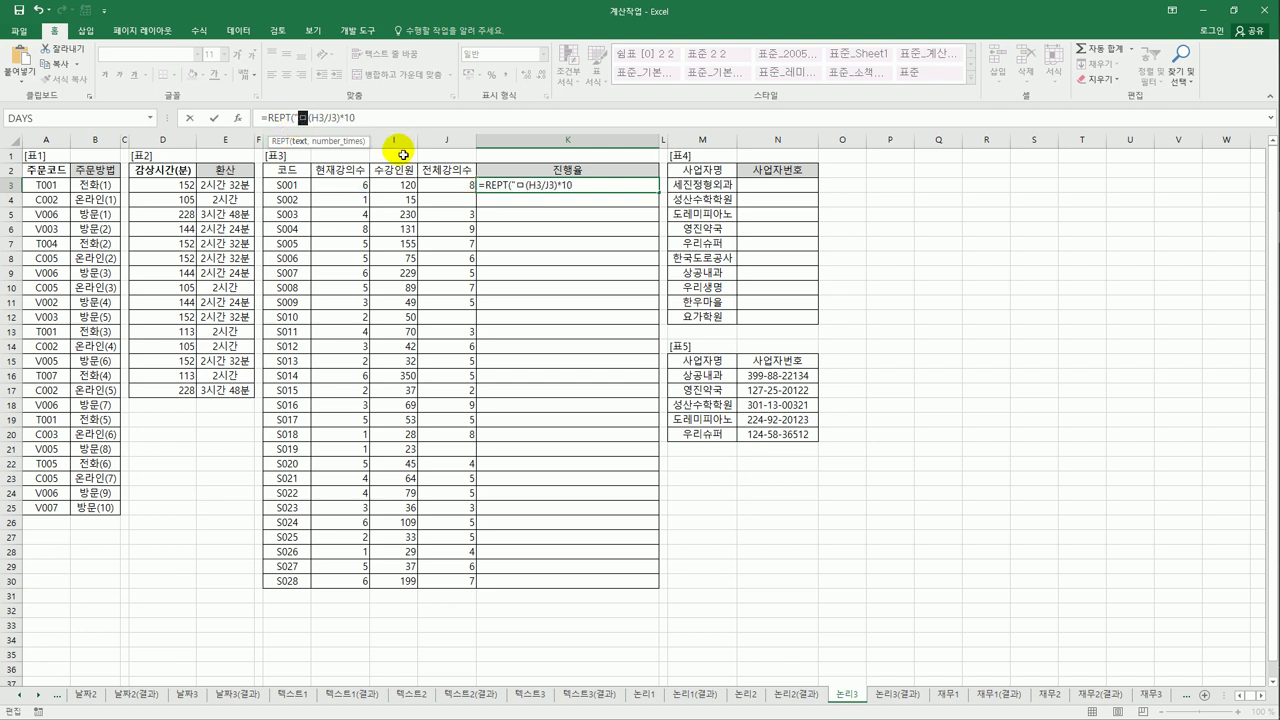
type("ㅁ")
key("Hangul_Hanja")
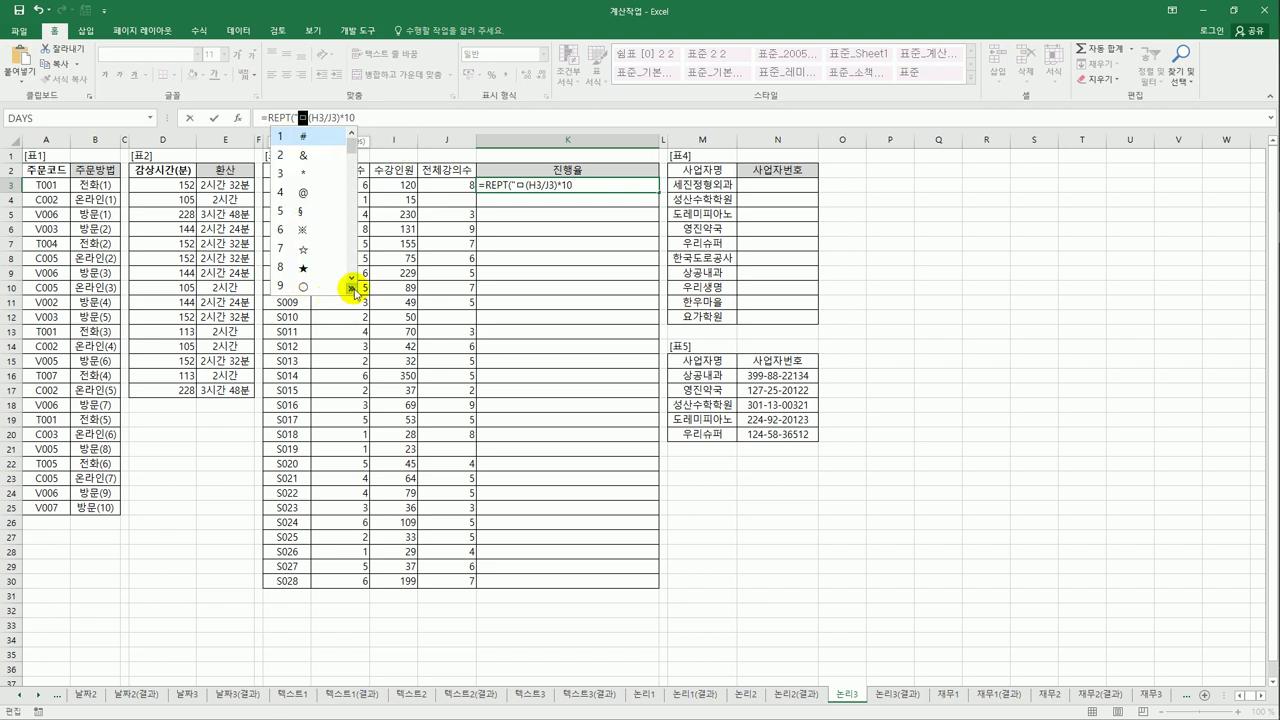
left_click(351, 288)
left_click(351, 231)
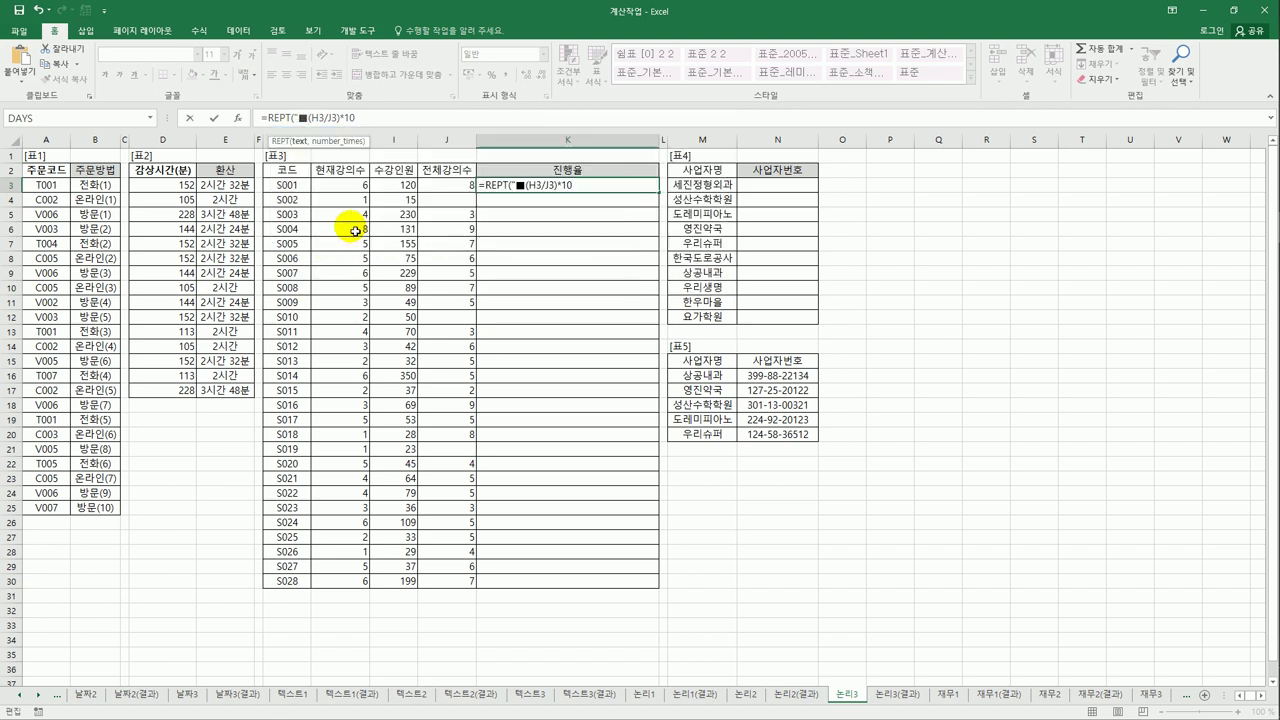
Step: Complete K3's formula as =REPT("■",(H3/J3)*10) and fill it down through K30
type("\",")
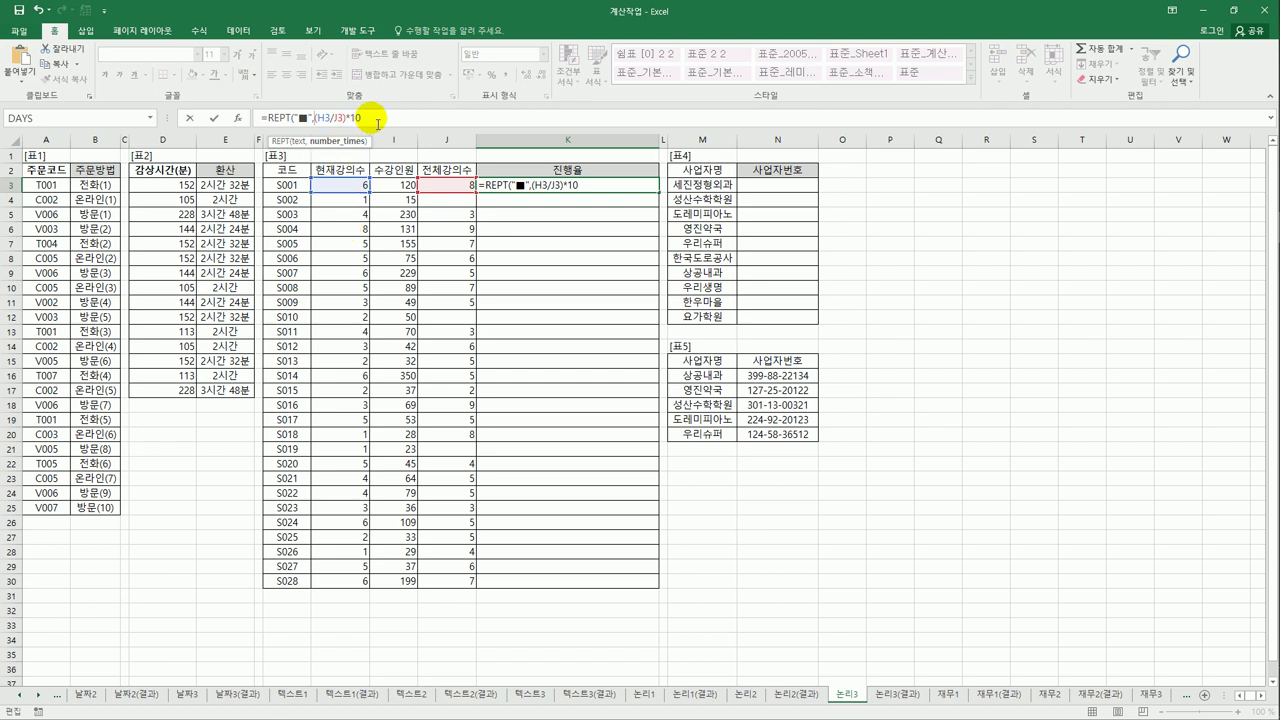
type(")")
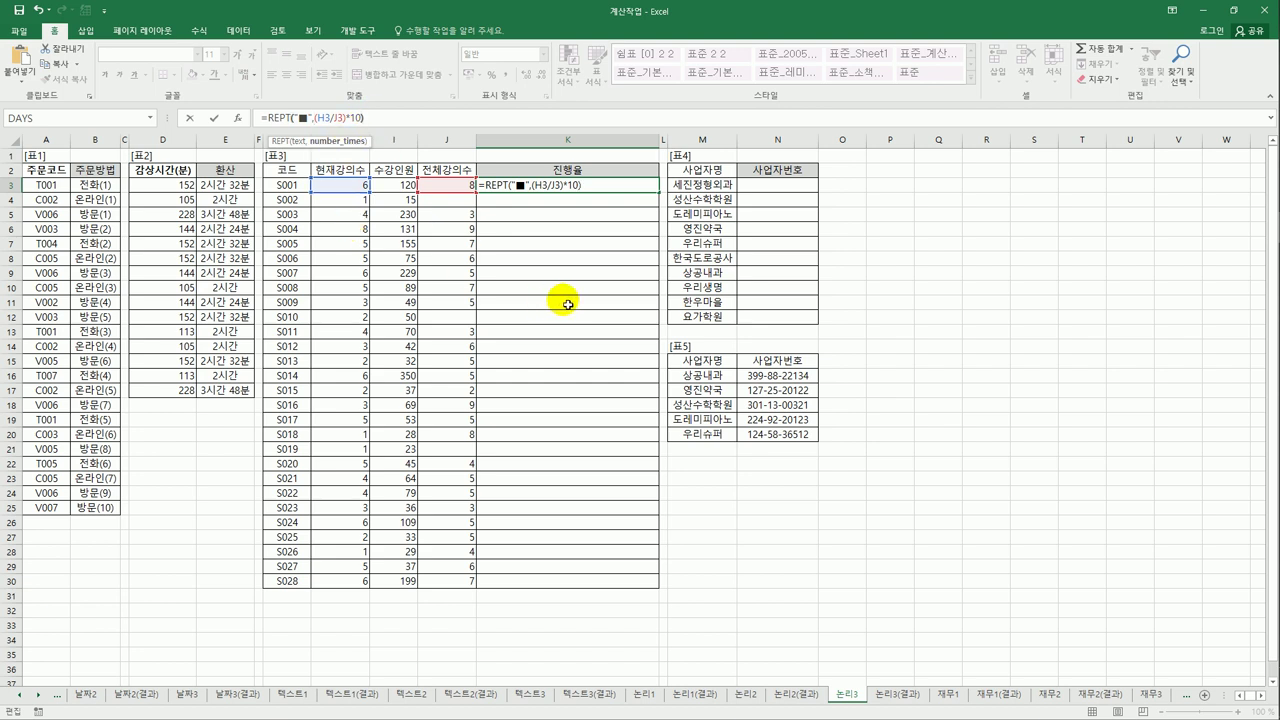
key("ctrl+Return")
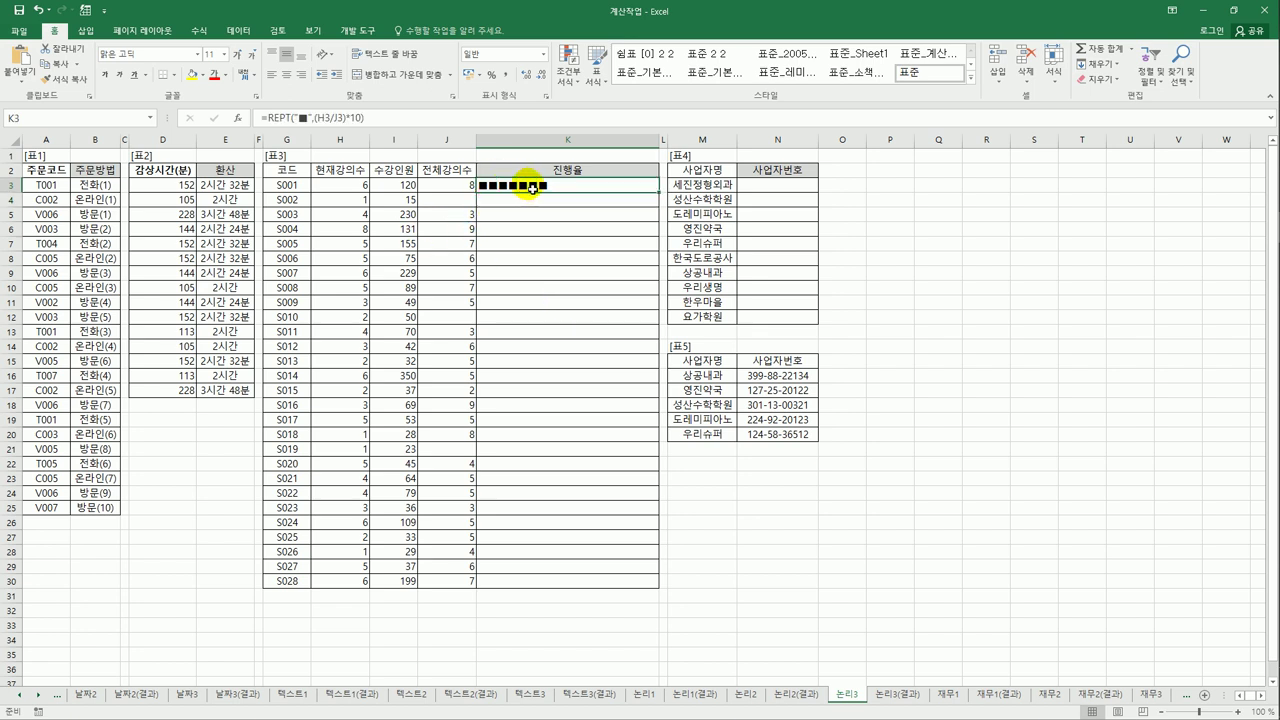
left_click_drag(658, 191, 642, 594)
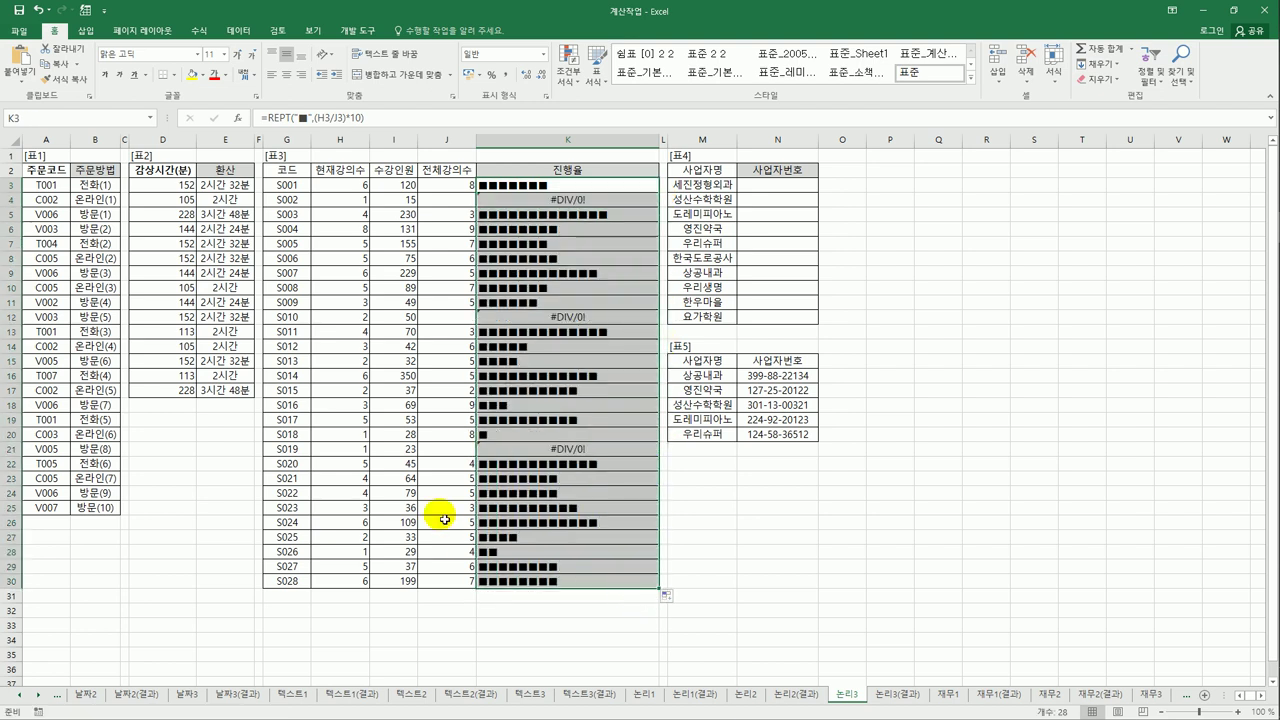
Step: Examine the 전체강의수 cells J21, J4 and J12 and the 진행율 formula in K4 to trace the division errors
left_click(448, 449)
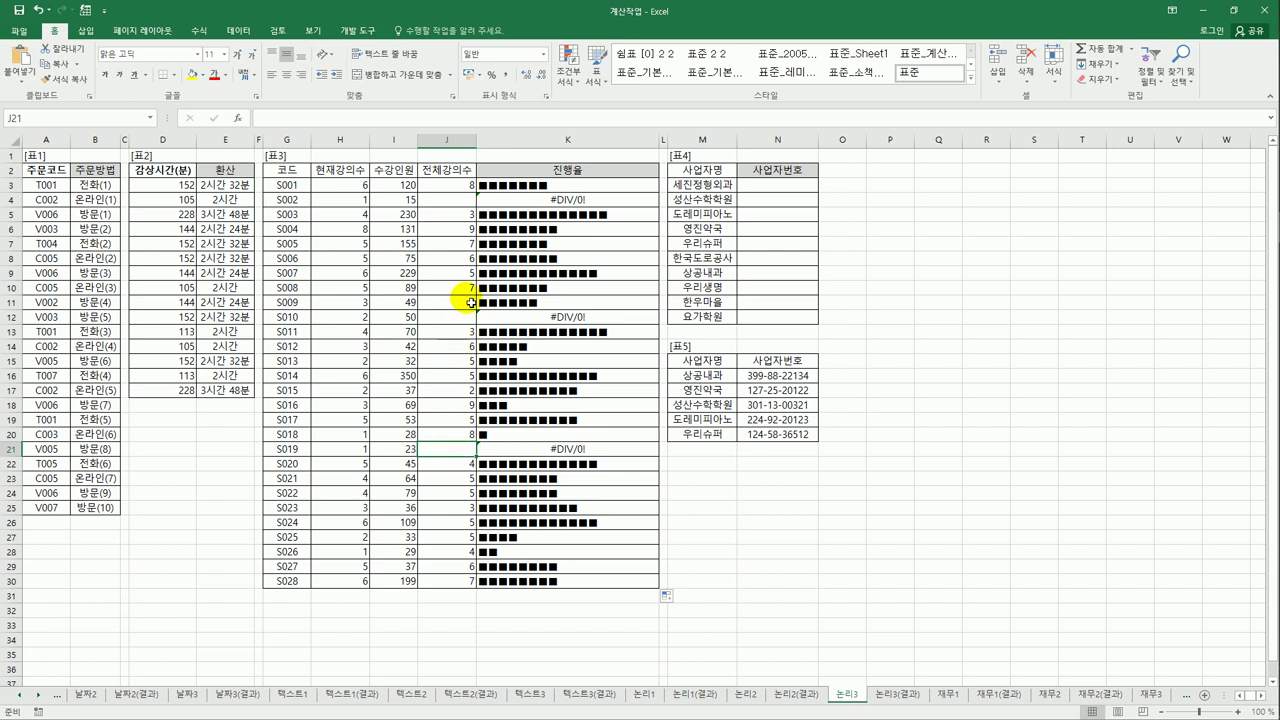
left_click(469, 200)
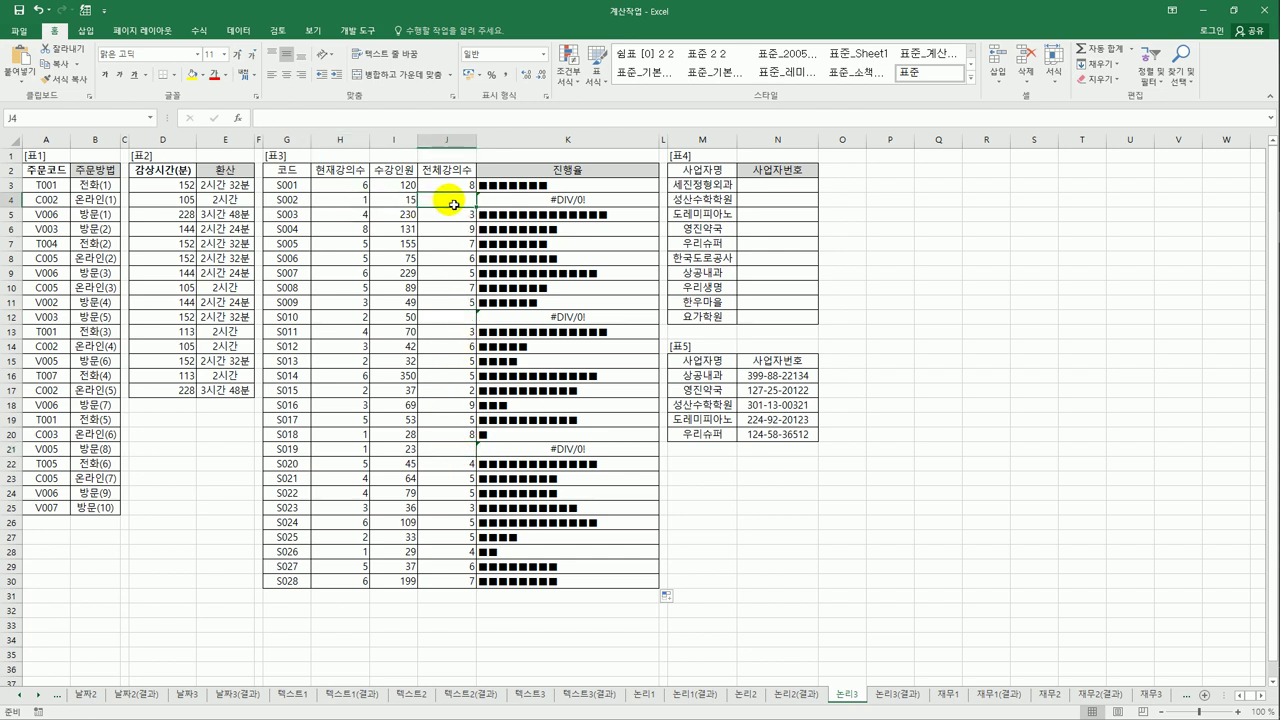
left_click(558, 200)
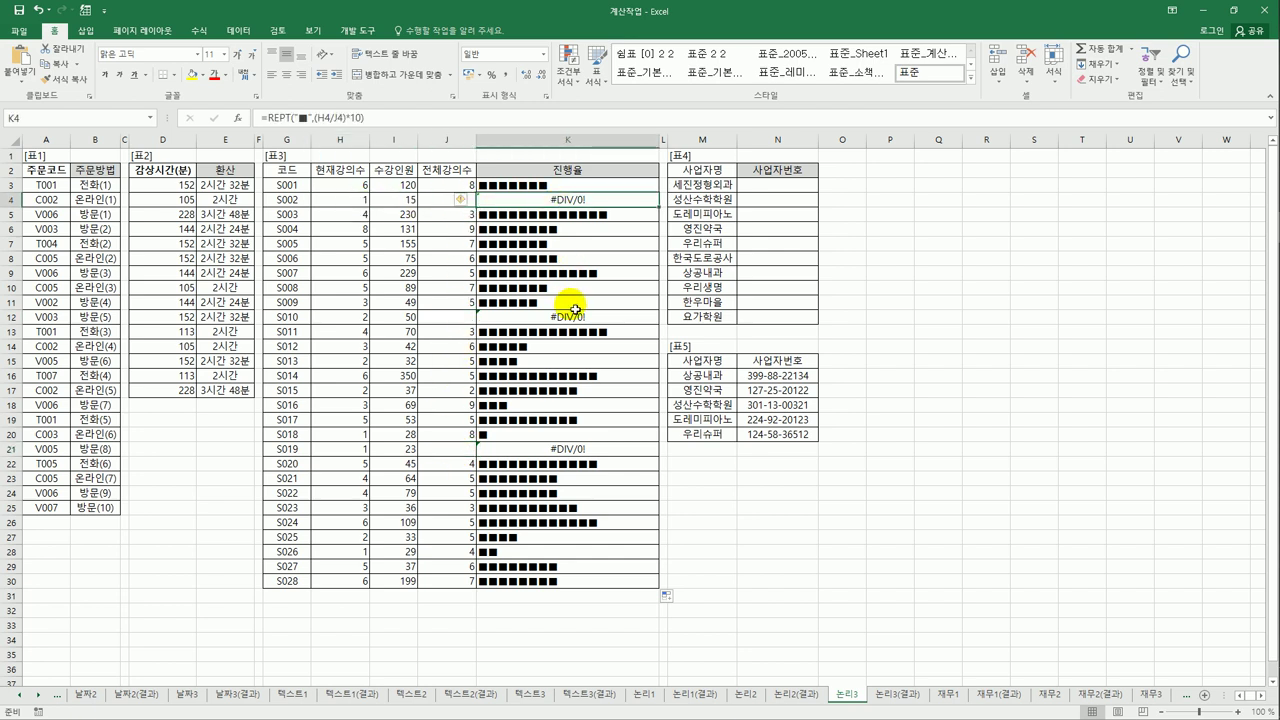
left_click(334, 320)
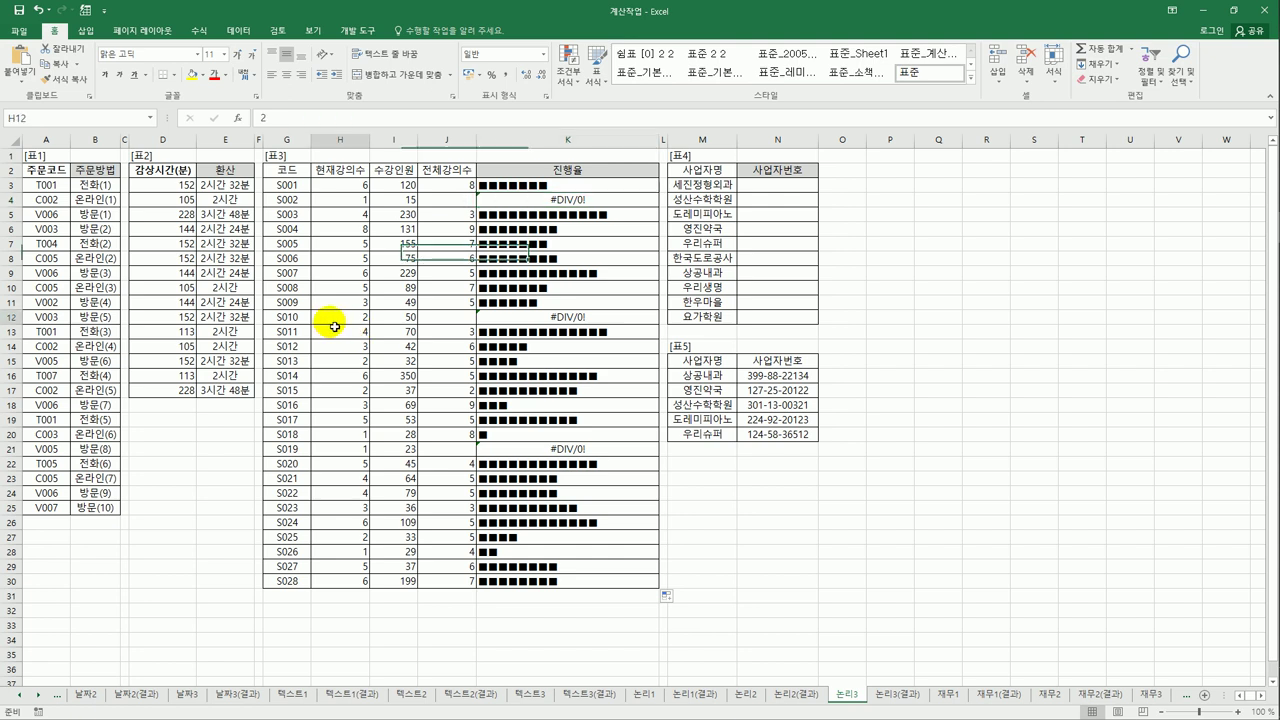
left_click(426, 320)
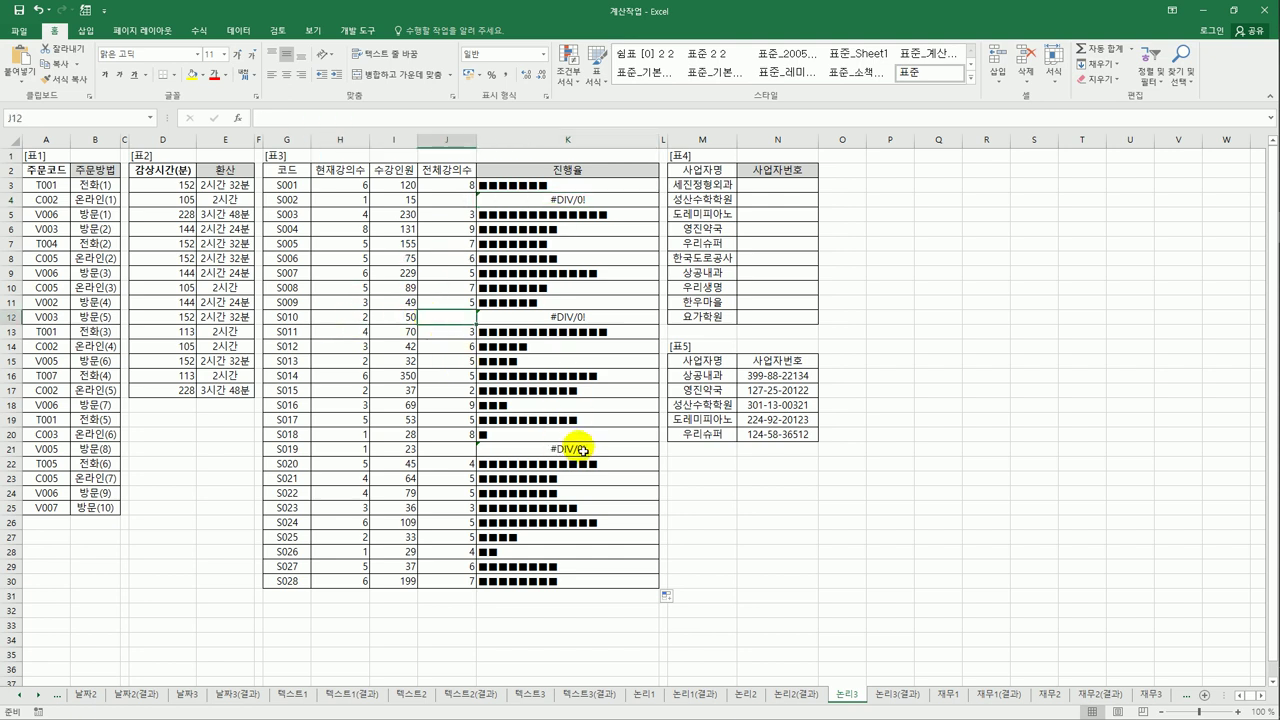
left_click(580, 200)
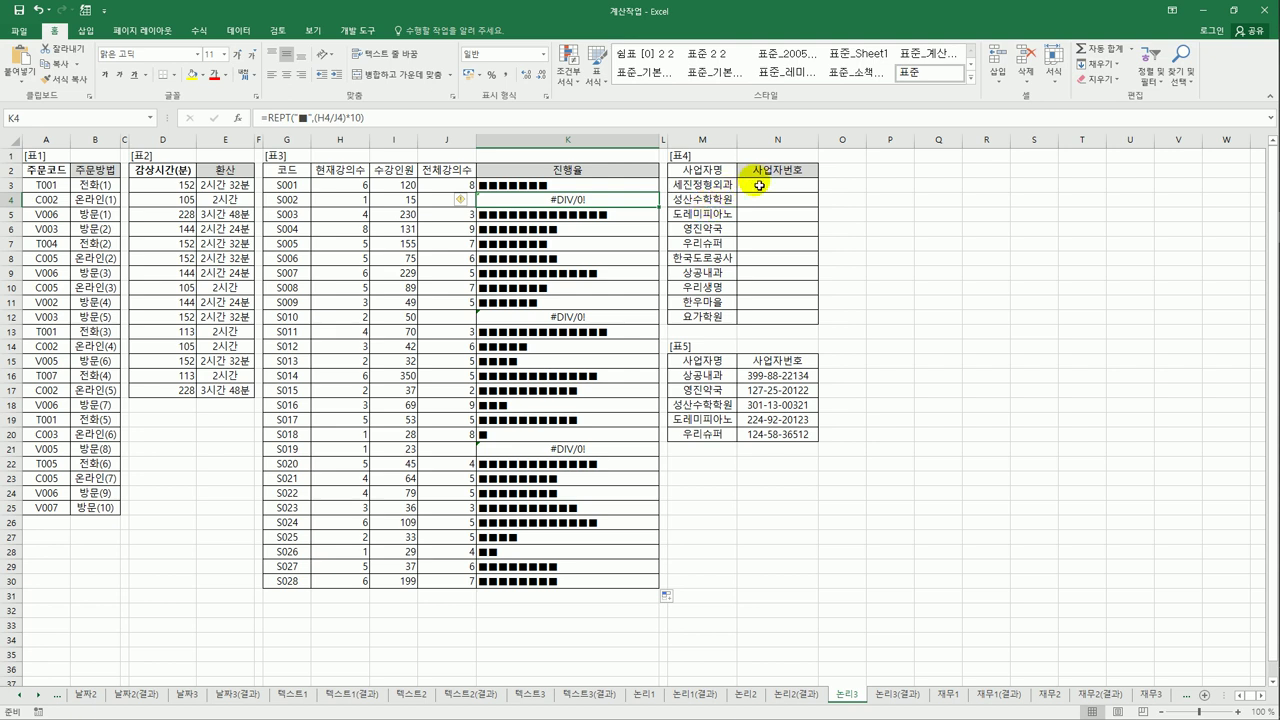
Step: Wrap K3's REPT formula in an IFERROR function as its value argument
left_click(609, 190)
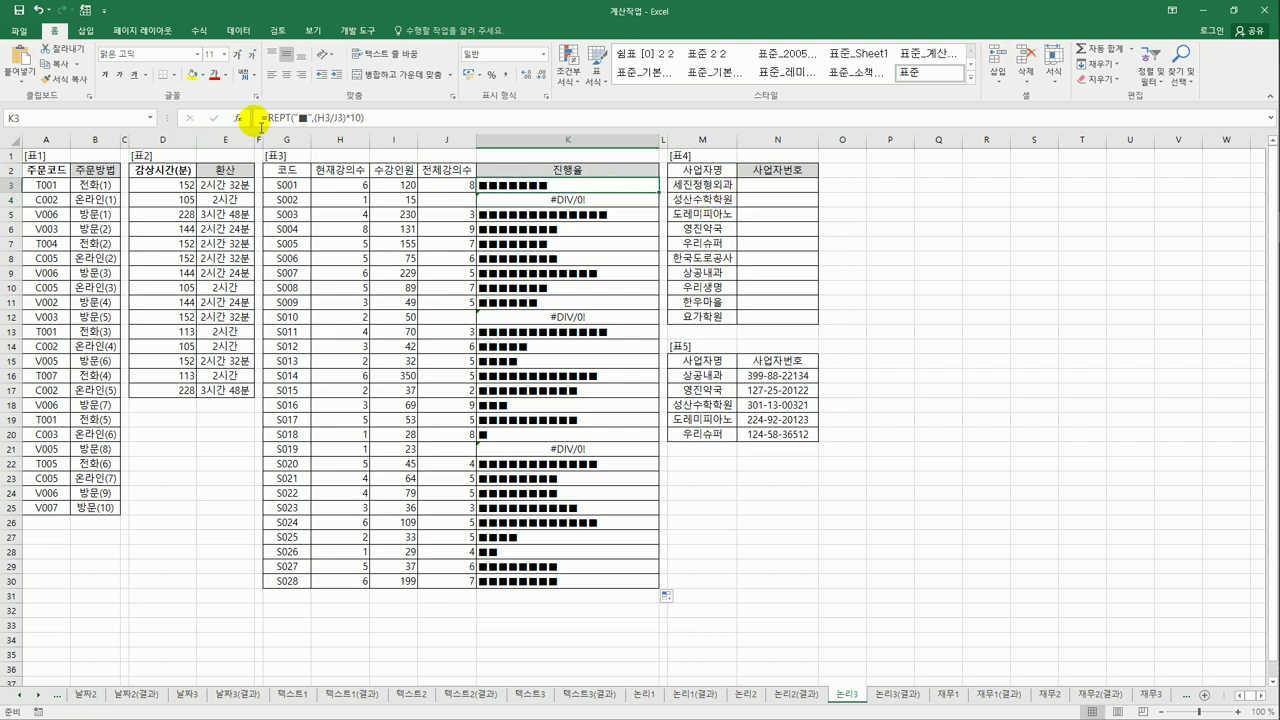
left_click(265, 117)
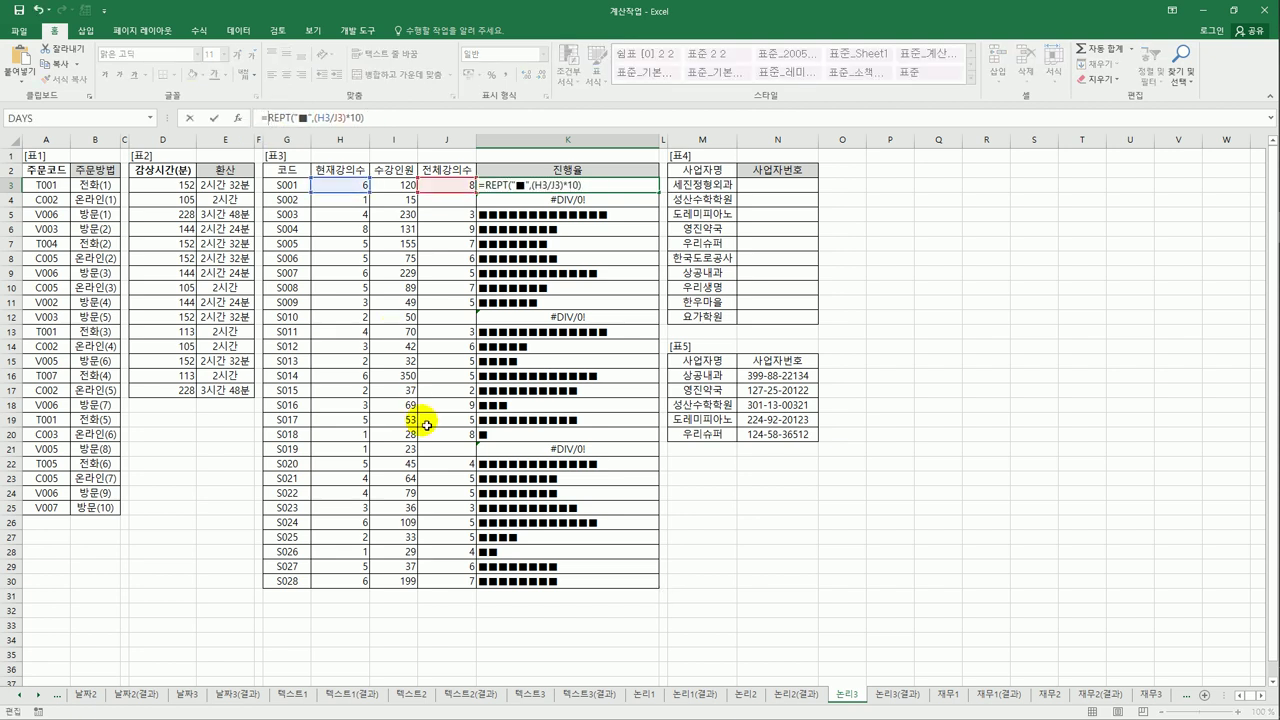
type("IFERROR(")
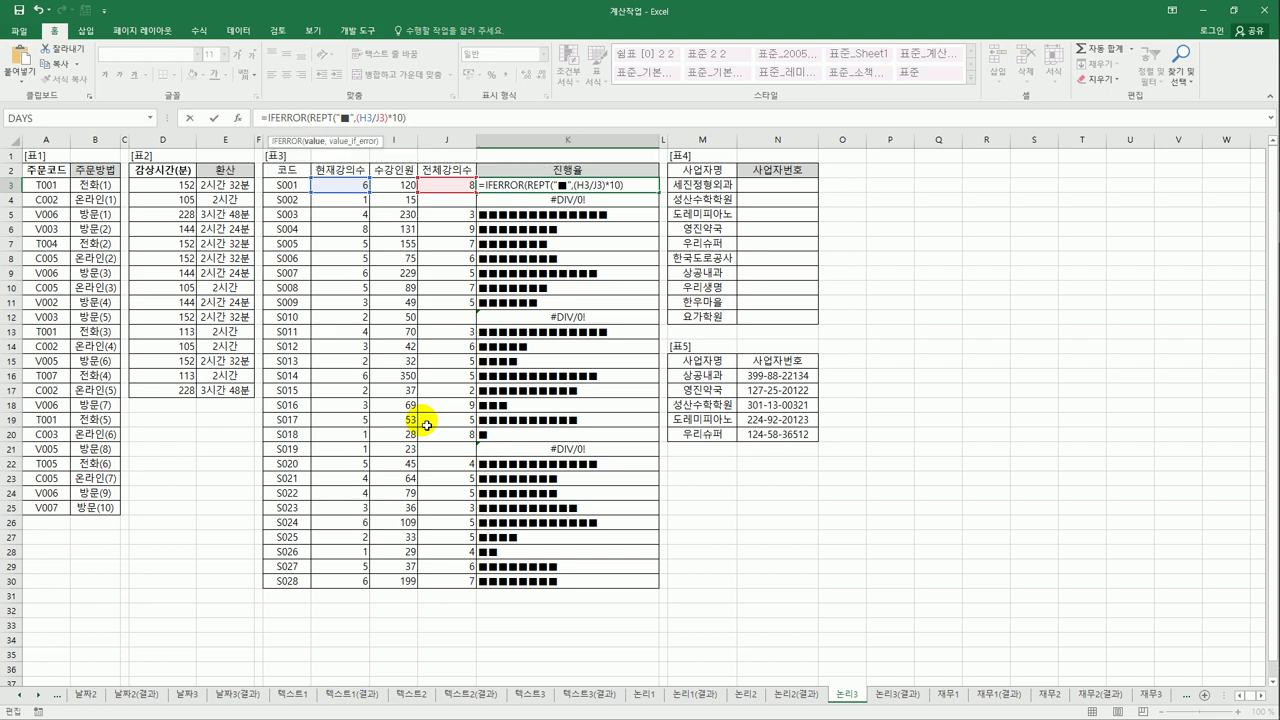
left_click(437, 119)
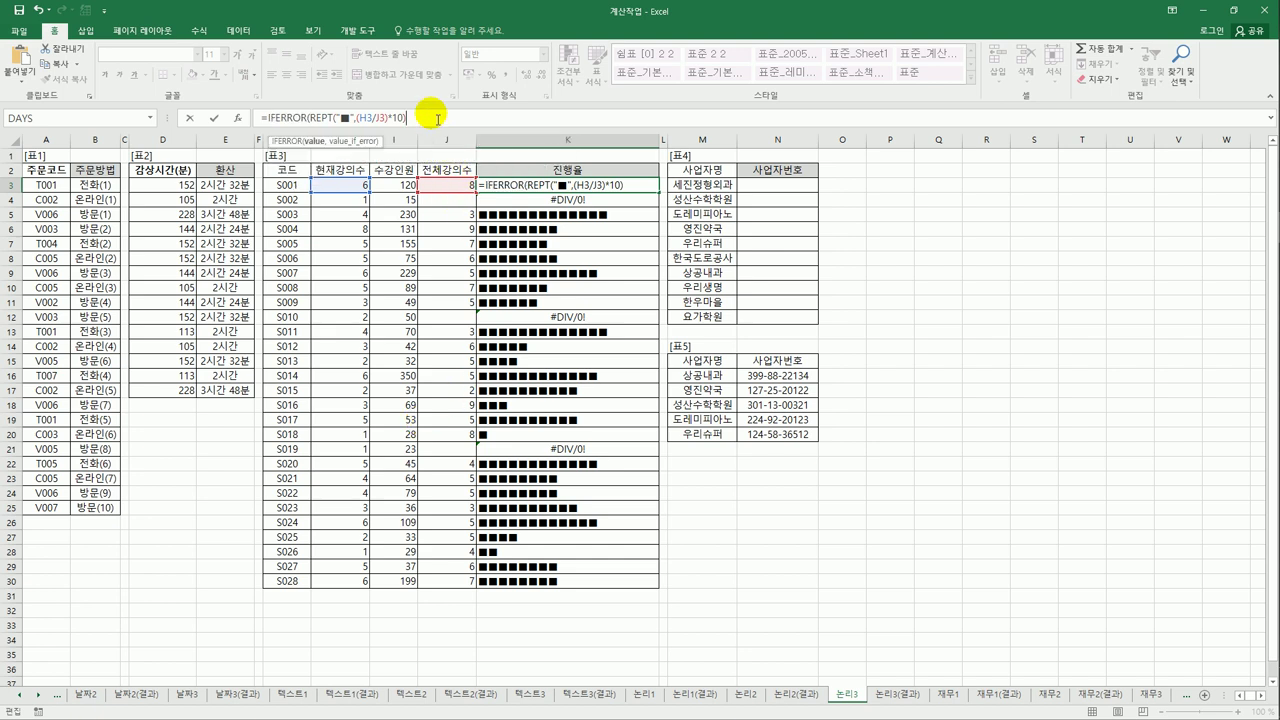
Step: Add "신생강의" as the IFERROR fallback value in K3, close the formula and fill it down through K30
type(",")
type("\"신생강의")
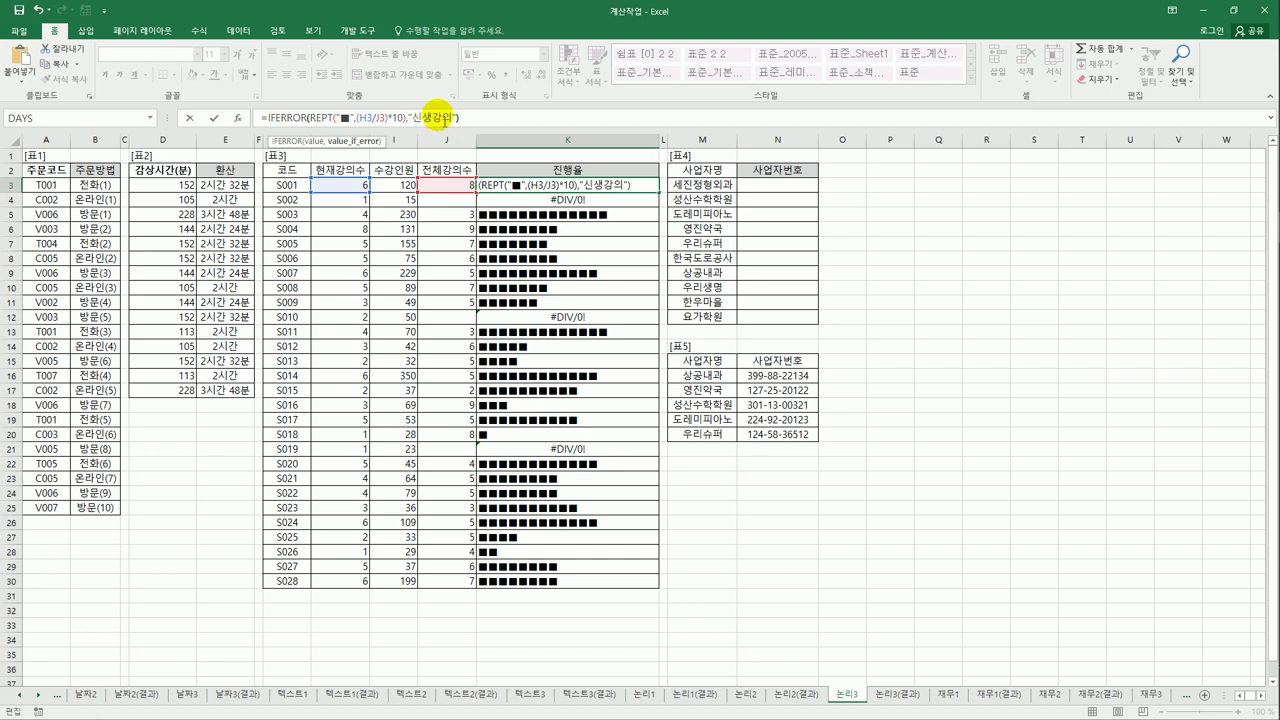
key("End")
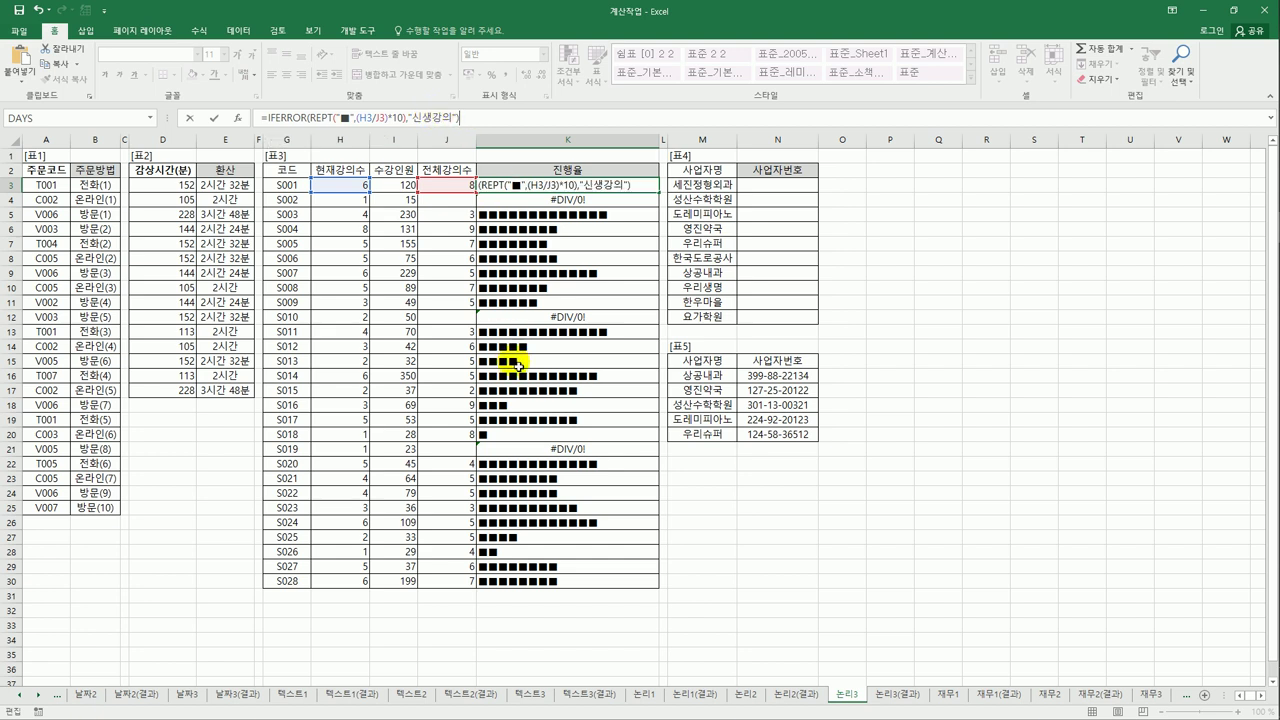
key("Return")
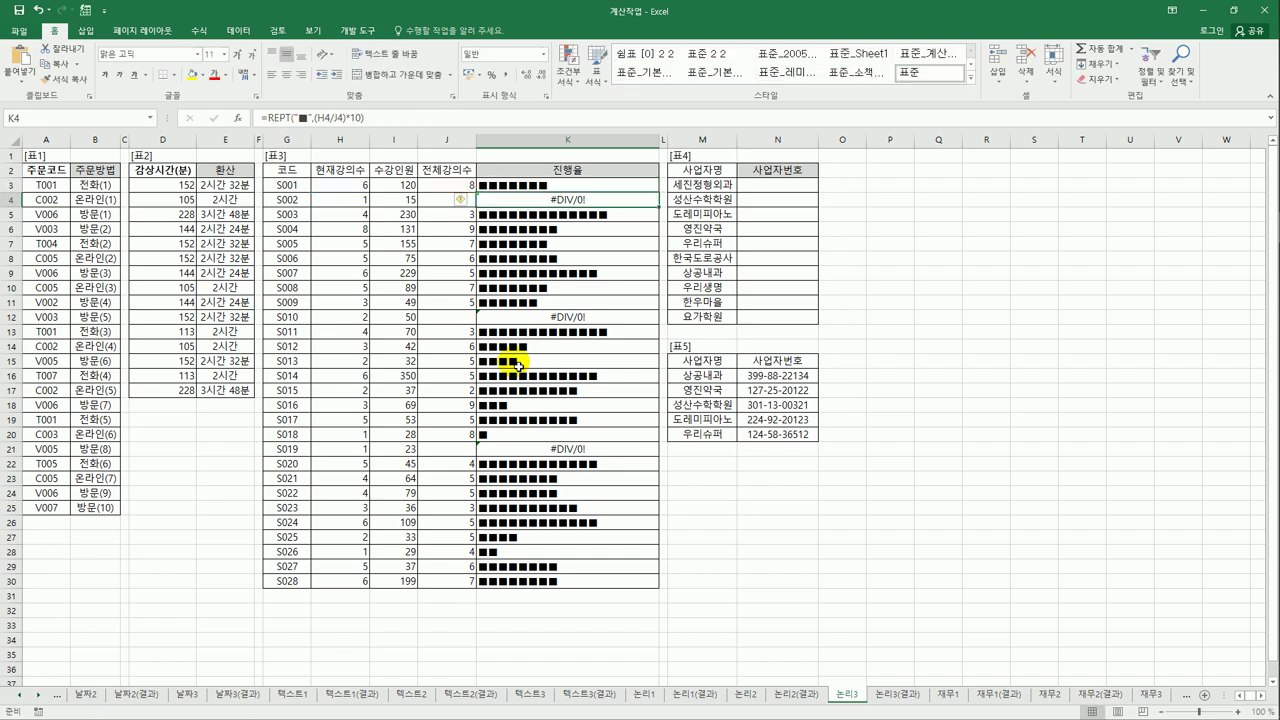
left_click(635, 188)
left_click_drag(659, 192, 632, 585)
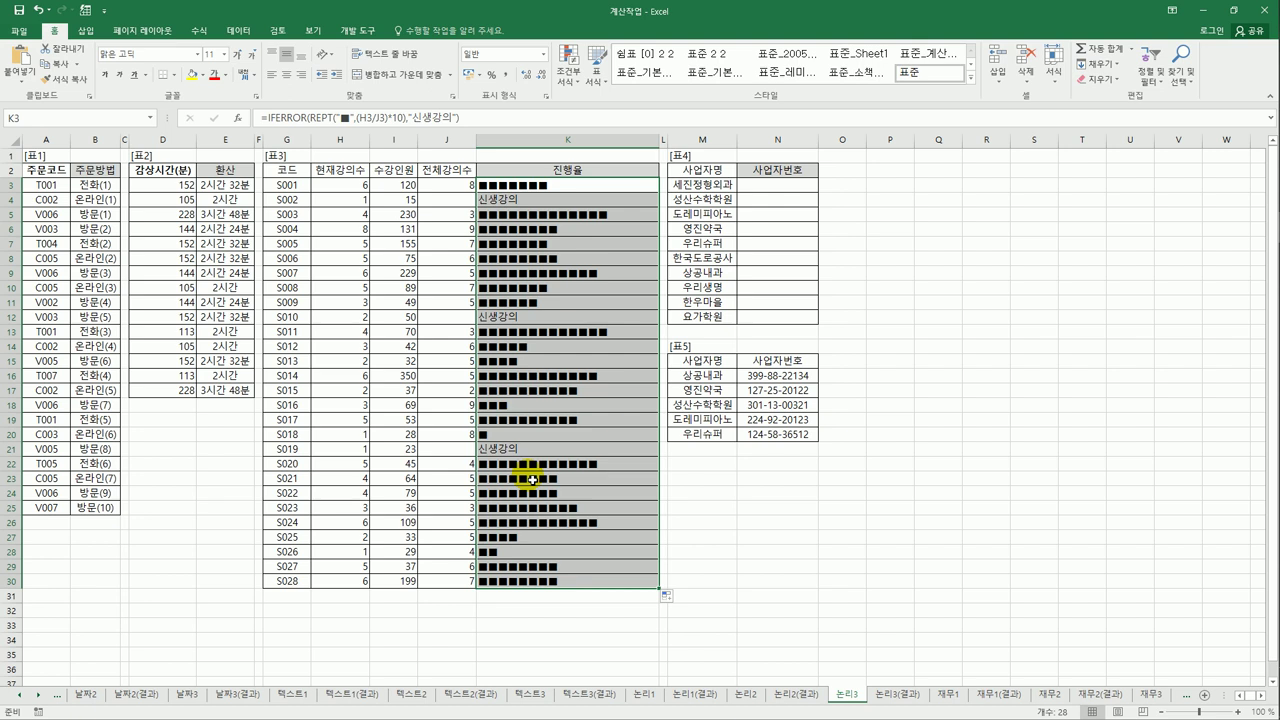
Step: Append &TEXT( with H3/J3 as its value argument after the REPT function in K3's 진행율 formula
left_click_drag(510, 434, 562, 186)
left_click(405, 117)
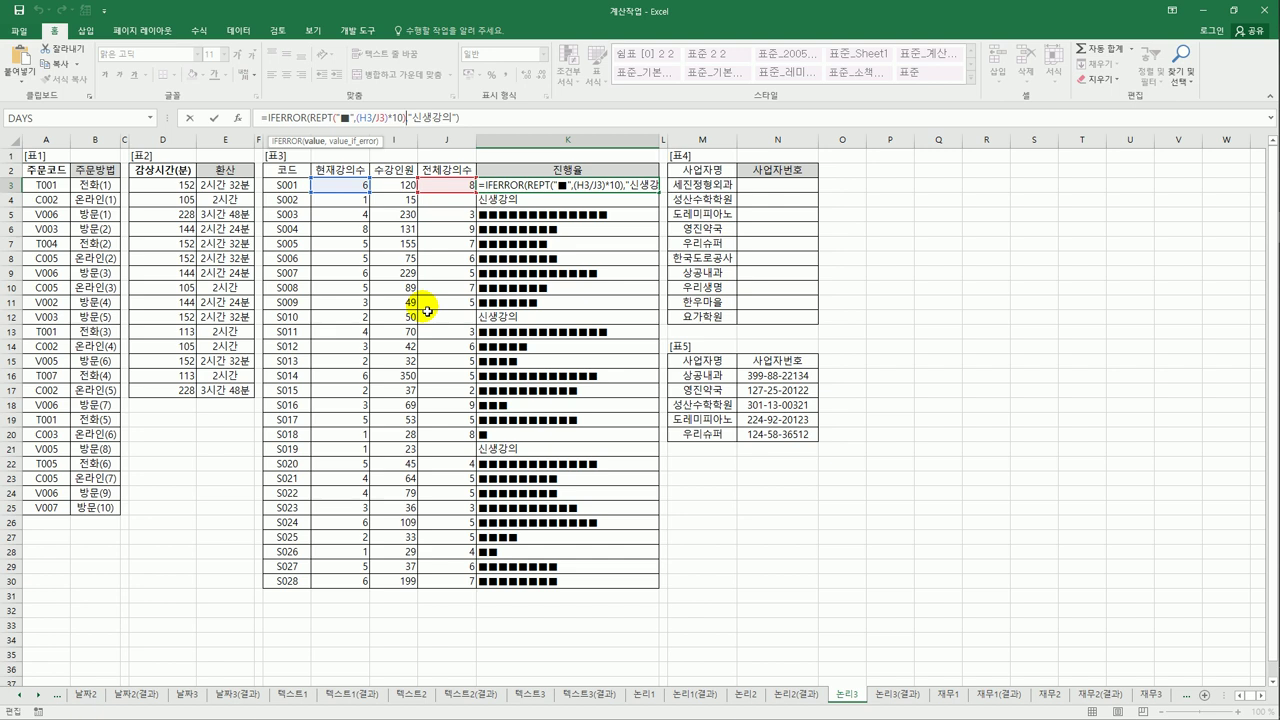
type("&")
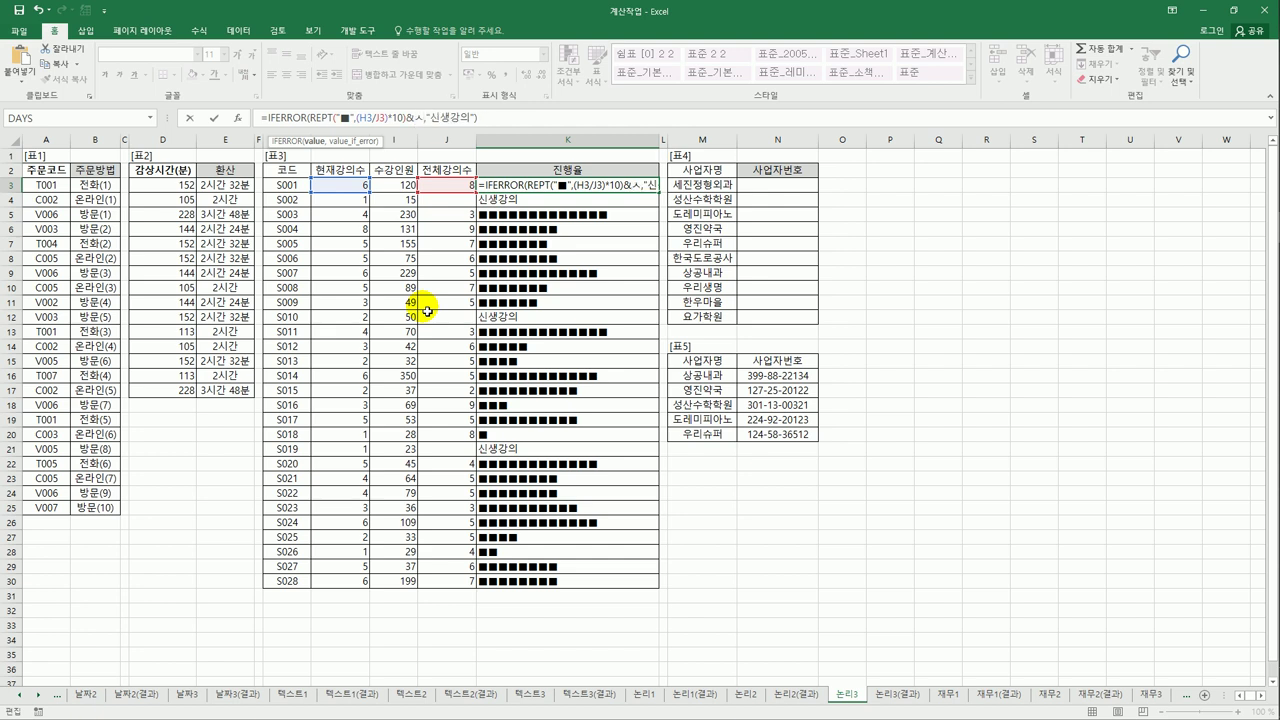
type("text(")
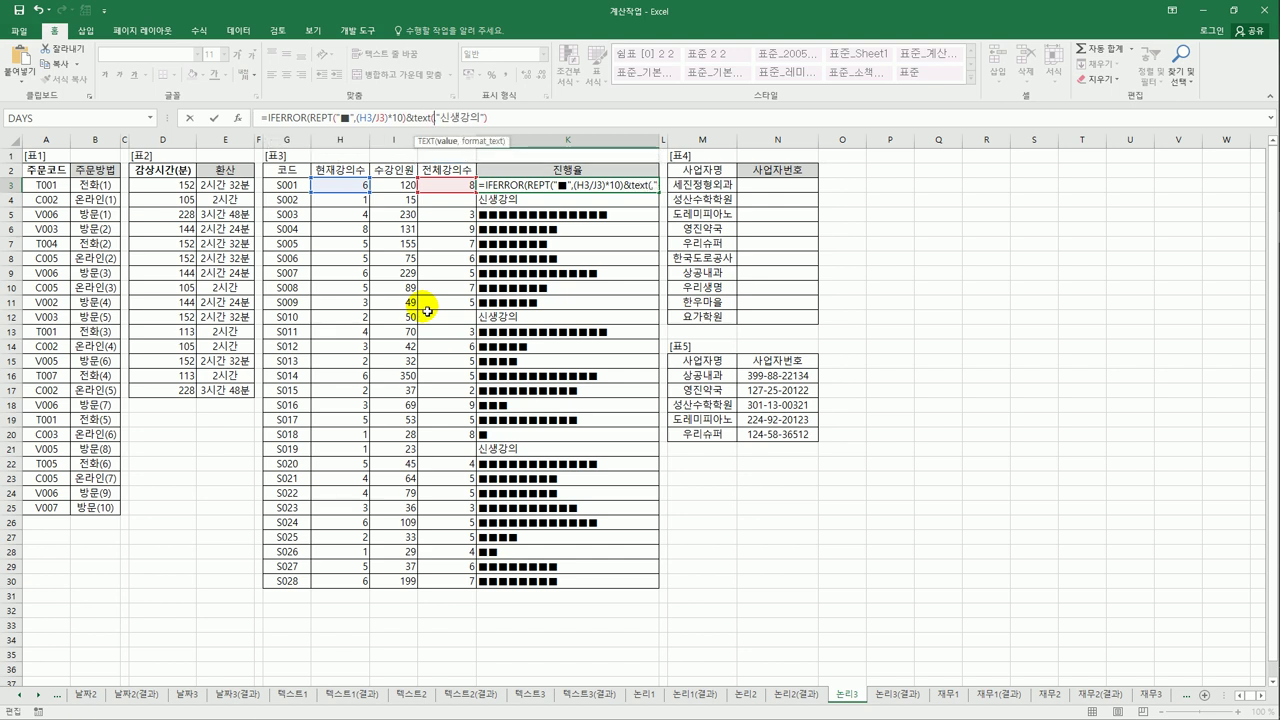
left_click(350, 187)
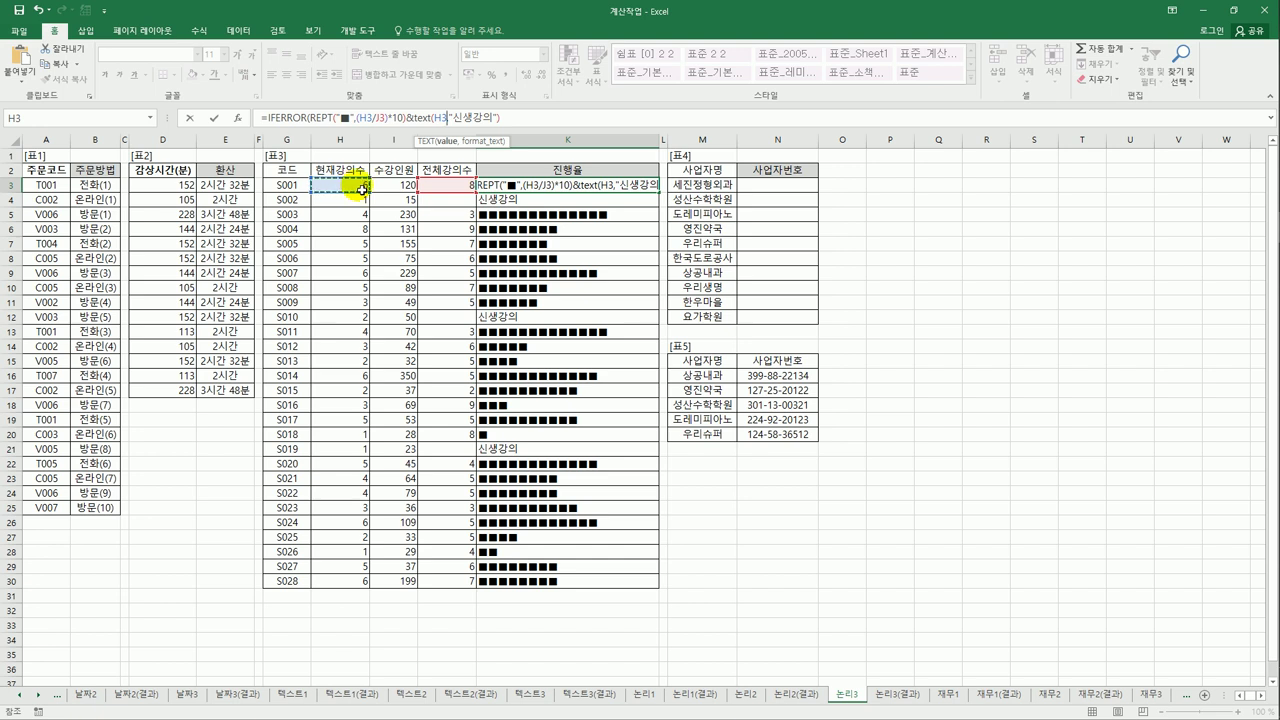
type("/")
left_click(453, 191)
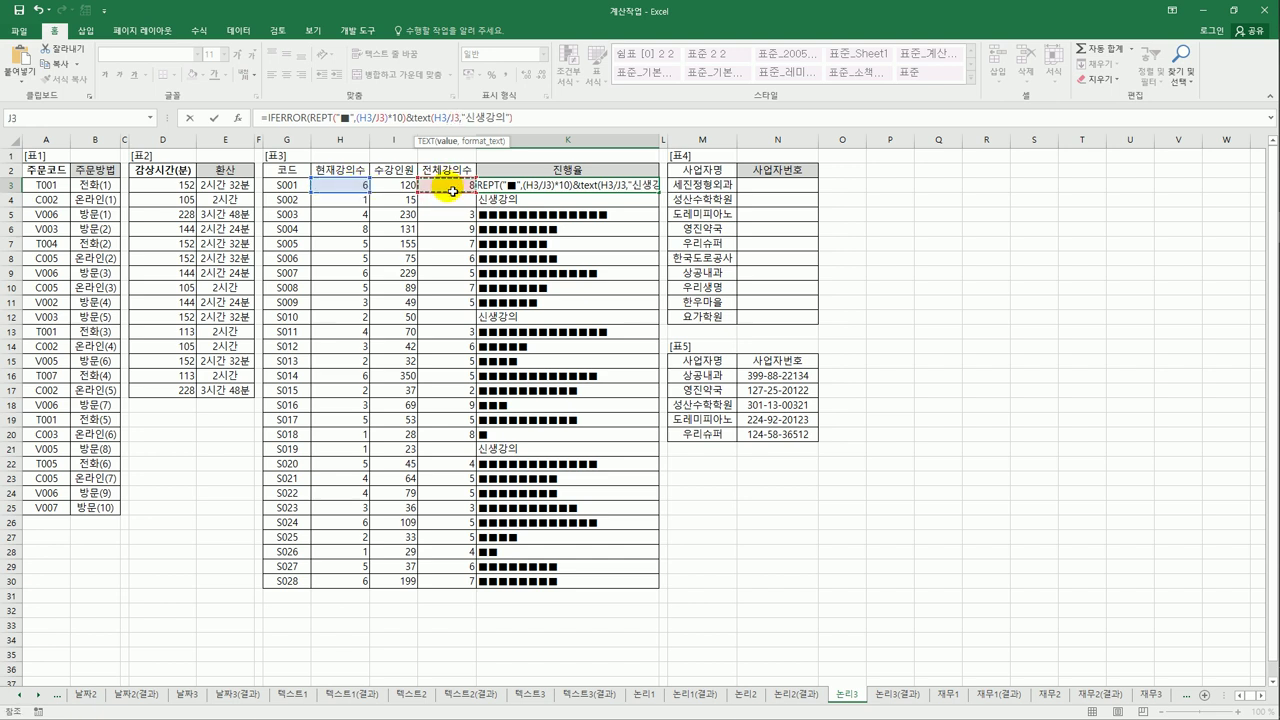
type(",")
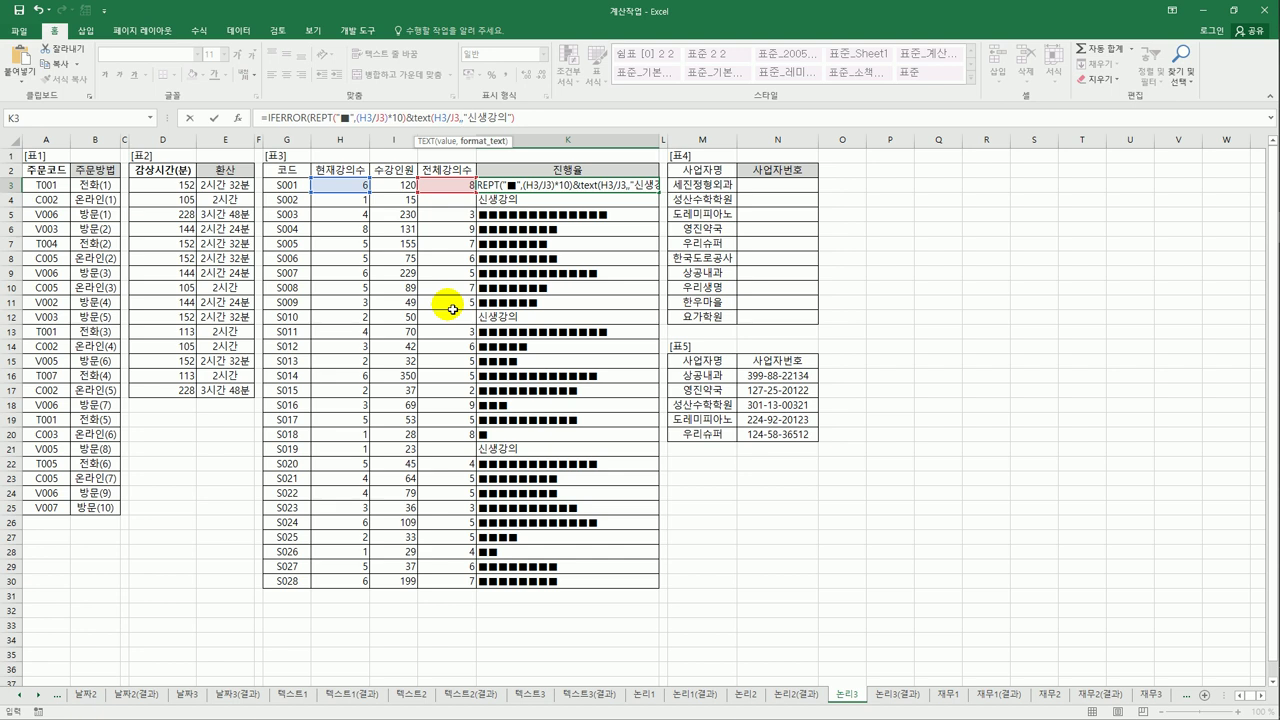
Step: Give K3's TEXT function the format "0.0%", close it and fill the formula down through K30
type("\"\"")
key("Left")
type("0.0%")
key("Right")
type(")")
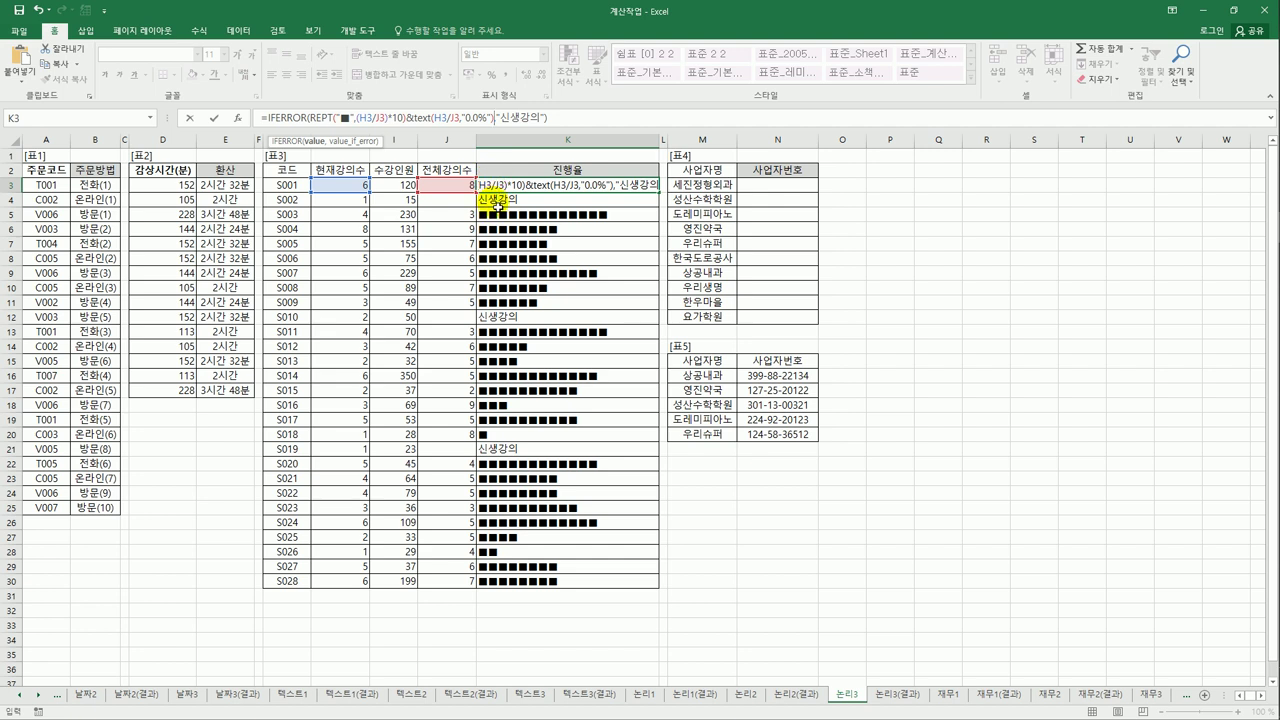
left_click(563, 117)
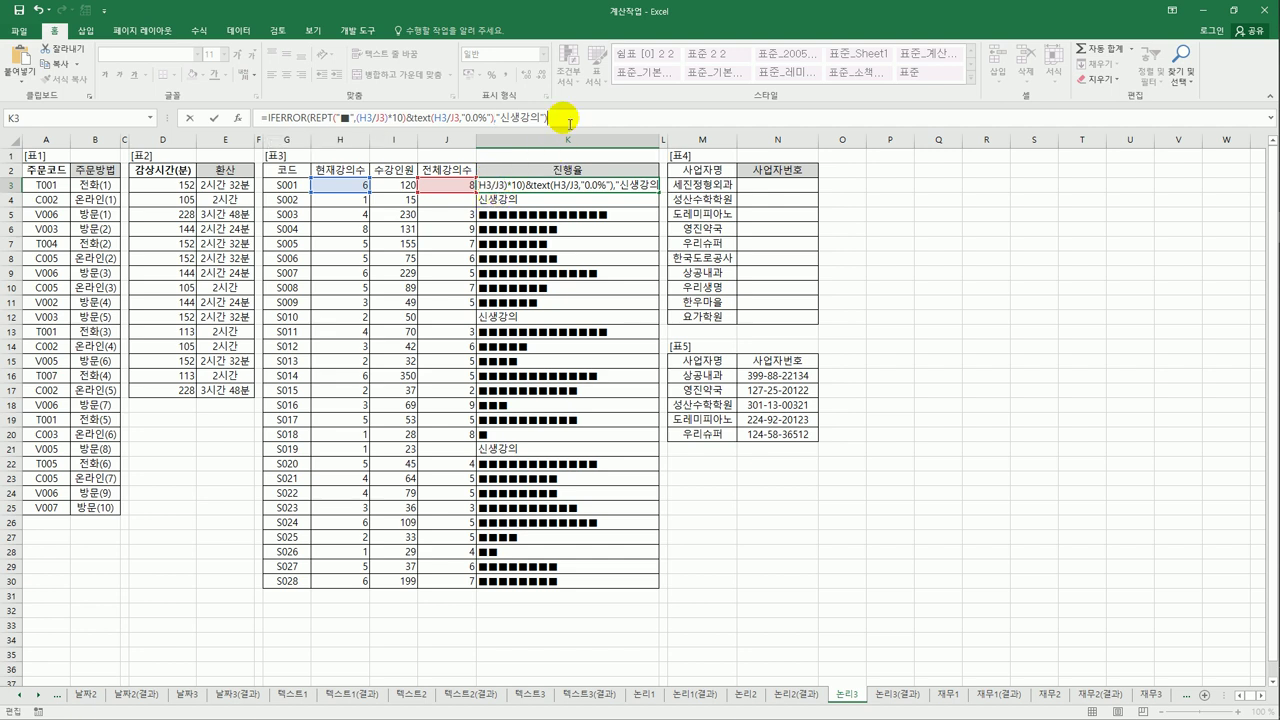
left_click(571, 184)
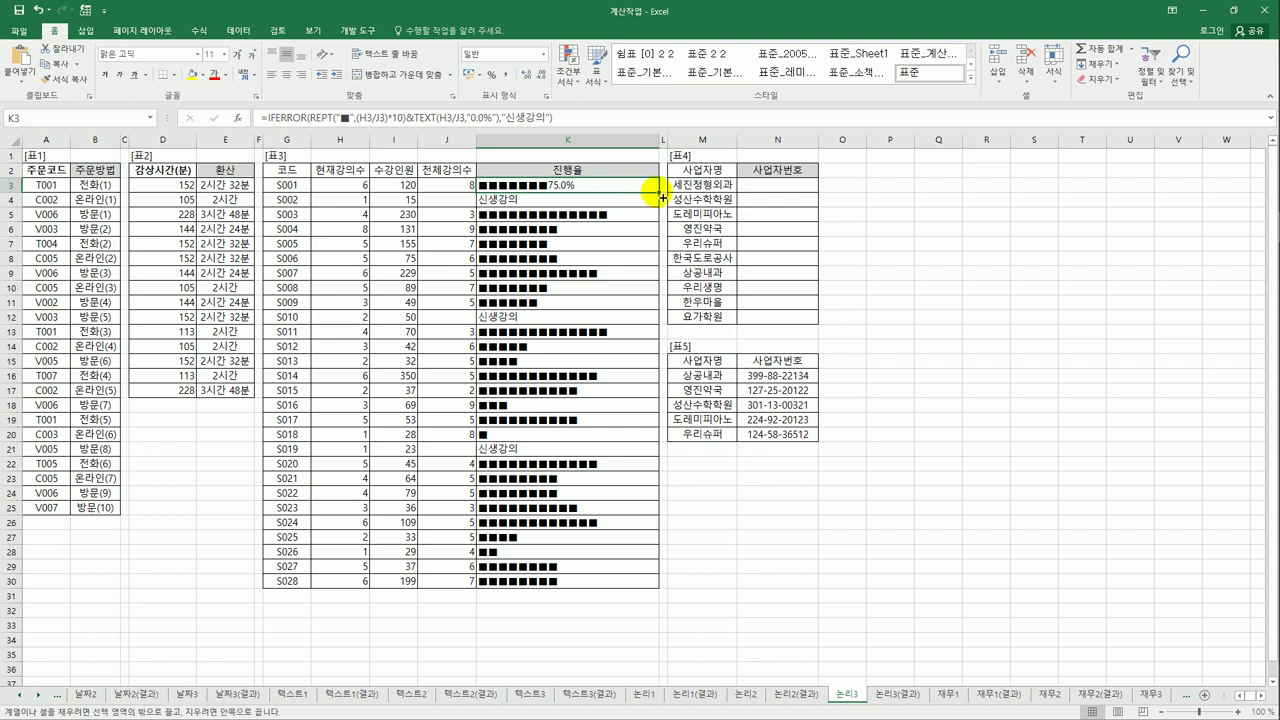
left_click_drag(662, 197, 639, 590)
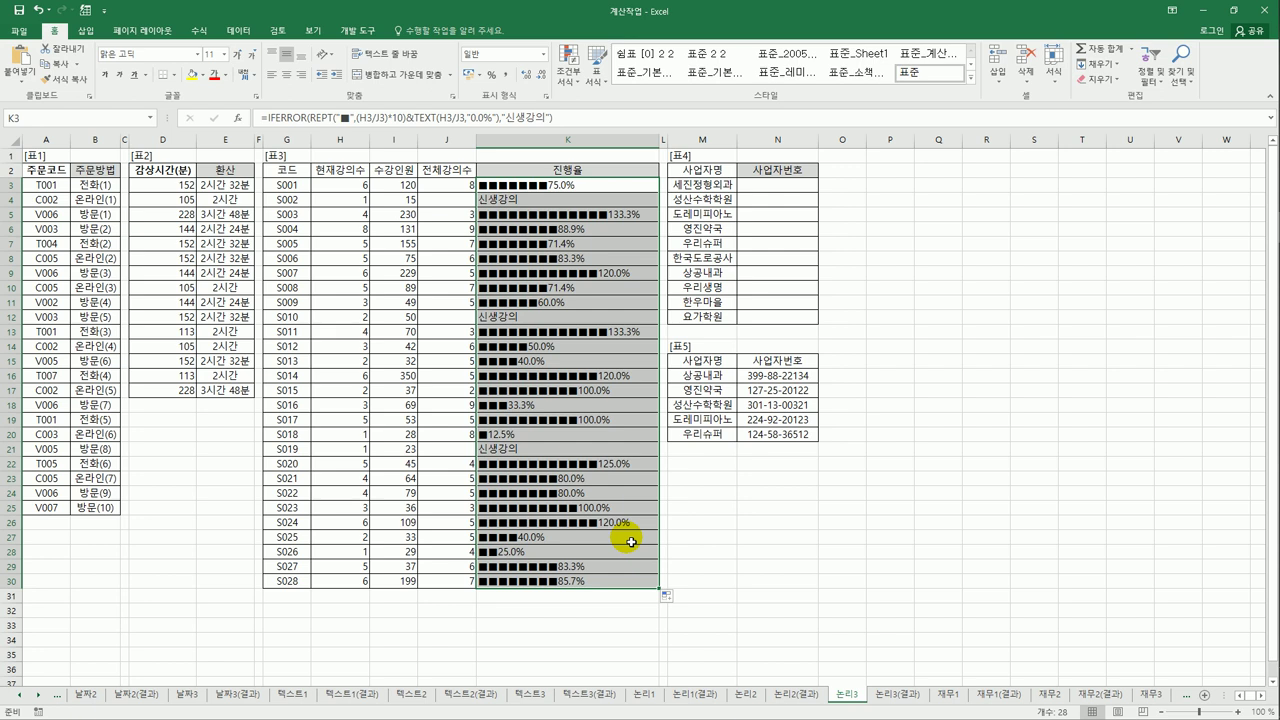
Step: Start a VLOOKUP formula in 표4's cell N3 with M3 as the lookup value
left_click(761, 190)
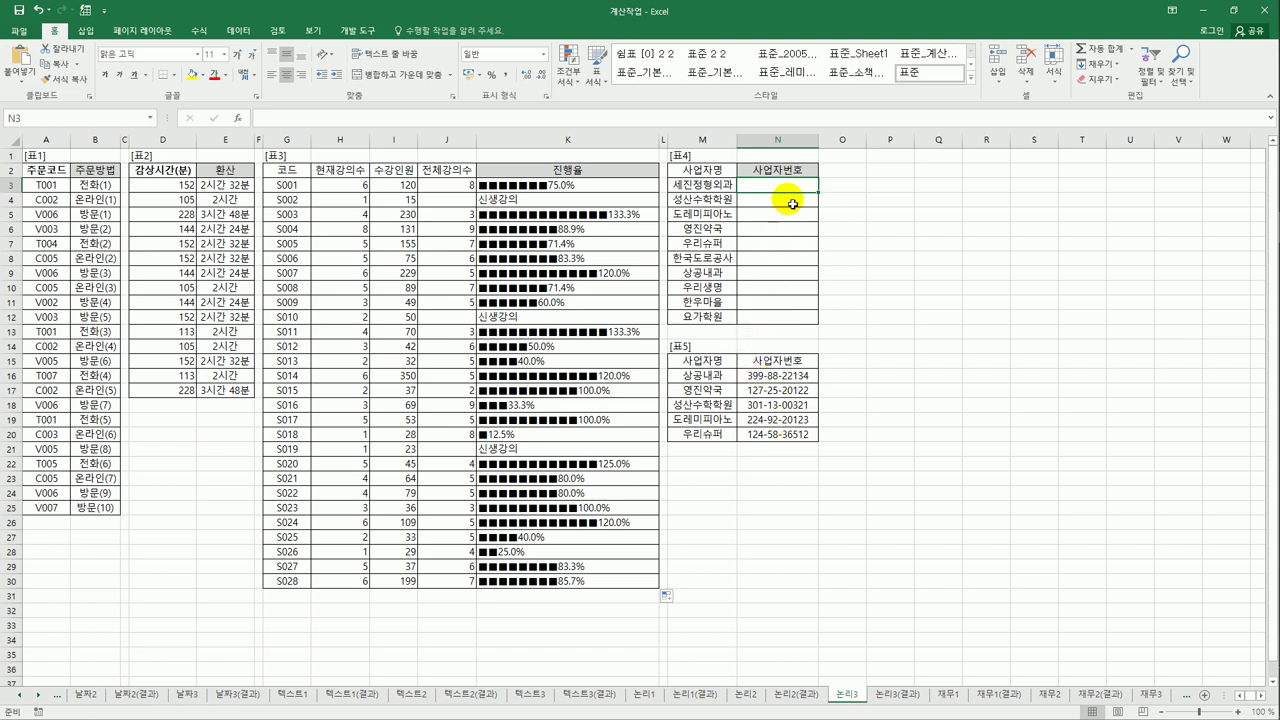
mouse_move(776, 185)
left_mouse_down()
mouse_move(785, 328)
mouse_move(785, 192)
left_mouse_up()
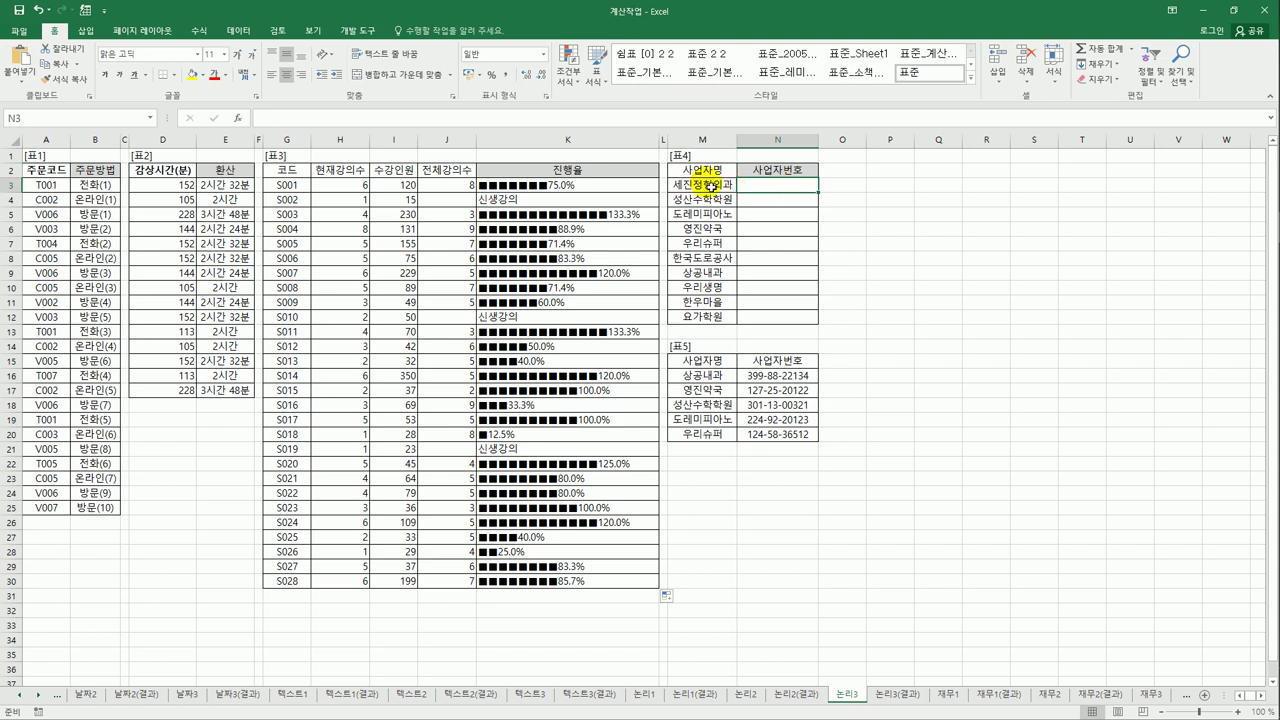
left_click_drag(768, 375, 787, 450)
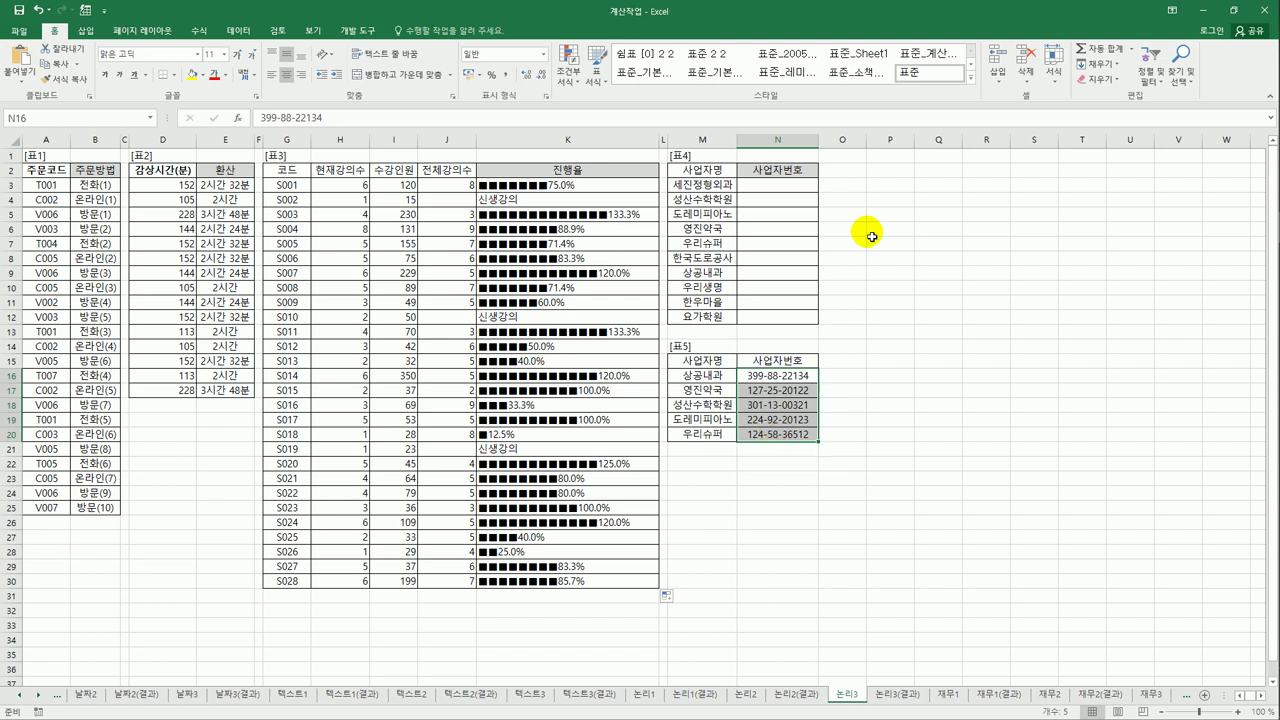
left_click(779, 182)
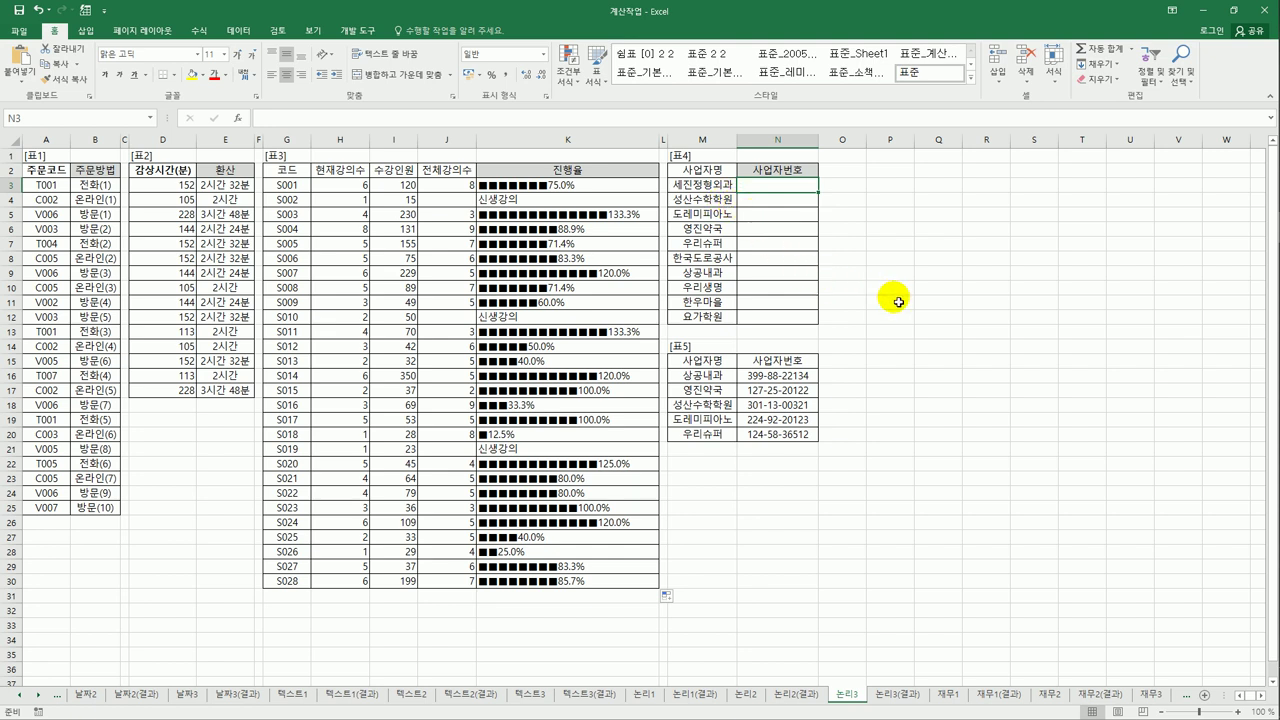
type("=")
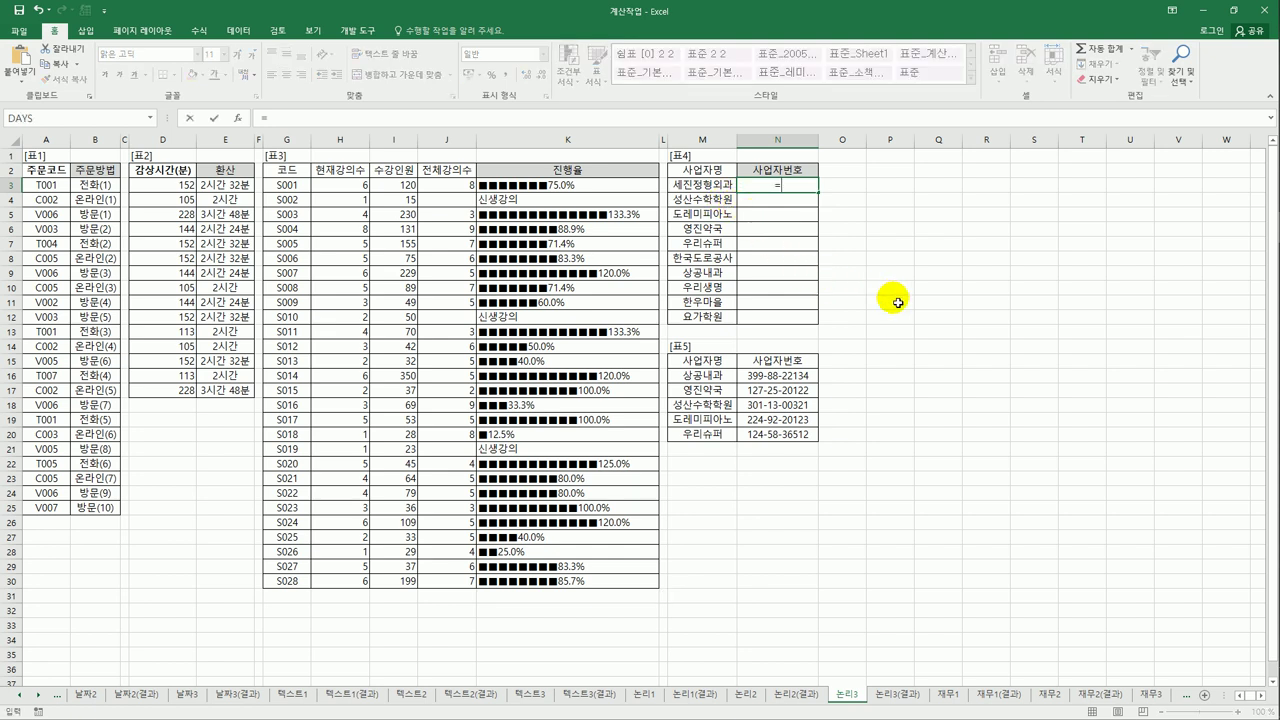
type("vl")
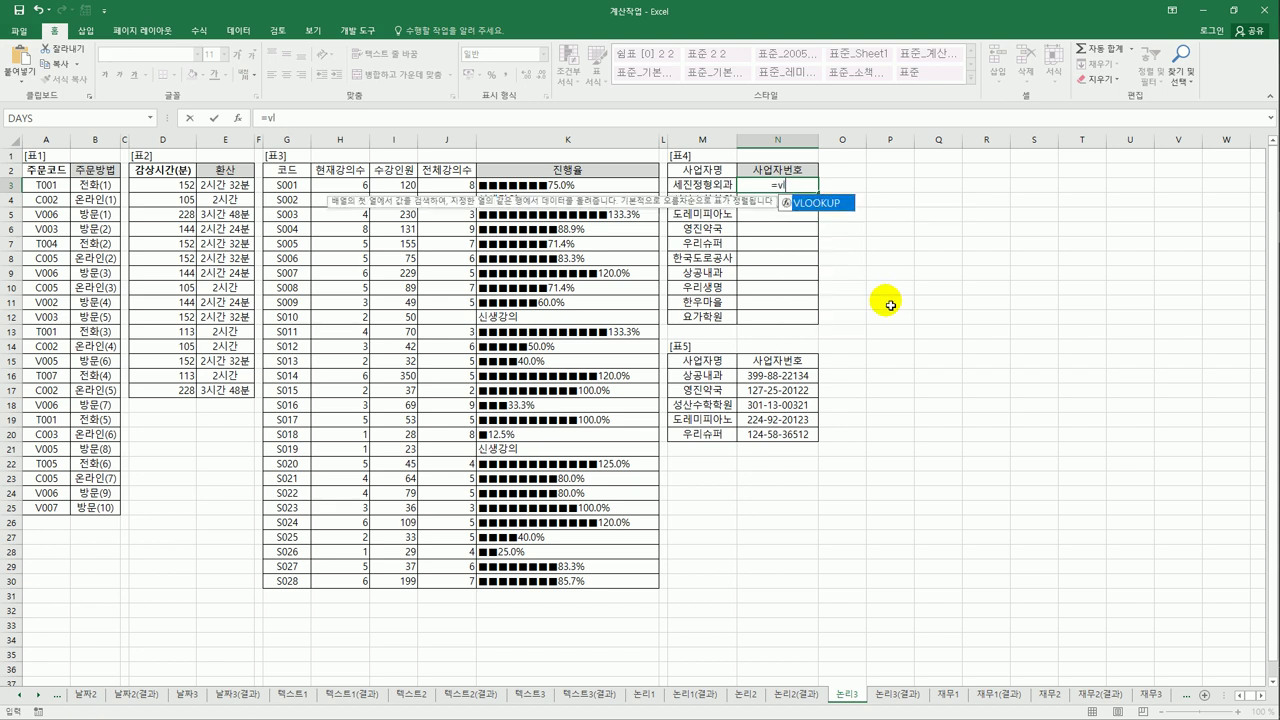
key("Tab")
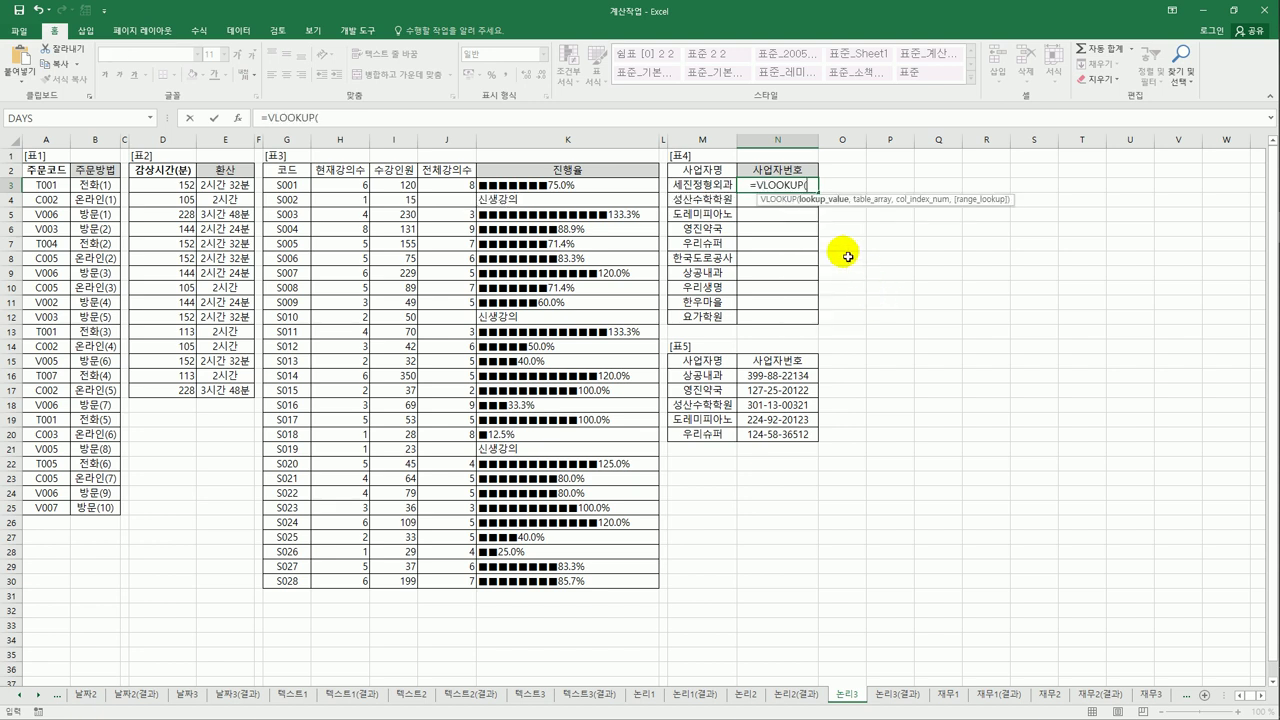
left_click(728, 186)
type(",")
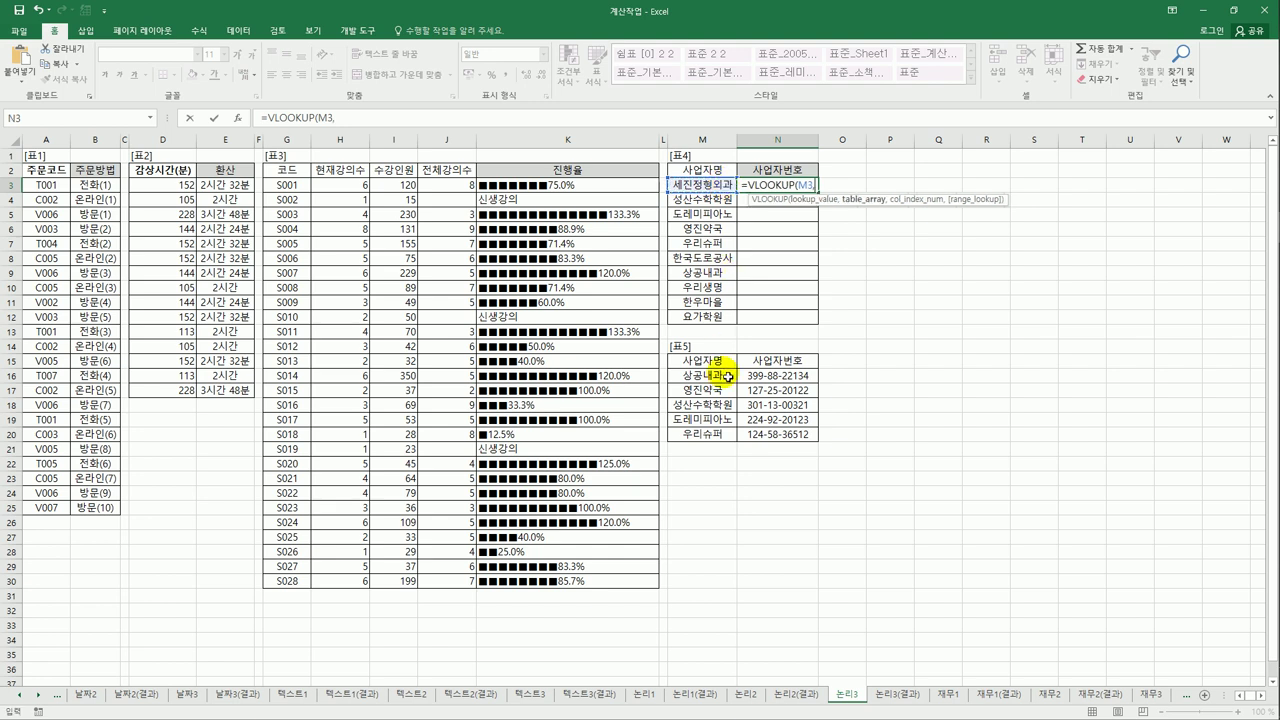
Step: Complete N3's VLOOKUP with table $M$16:$N$20, column 2 and exact match 0, and fill it down through N12
left_click(727, 378)
left_click_drag(739, 390, 778, 435)
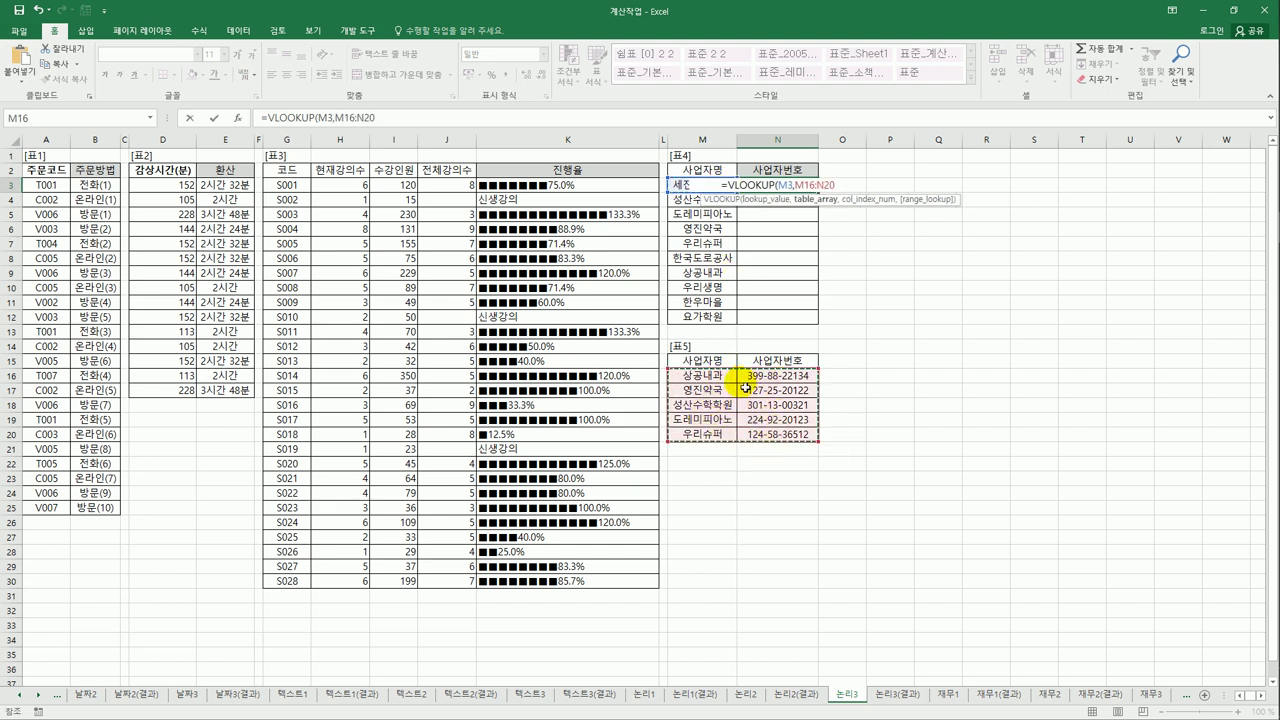
key("F4")
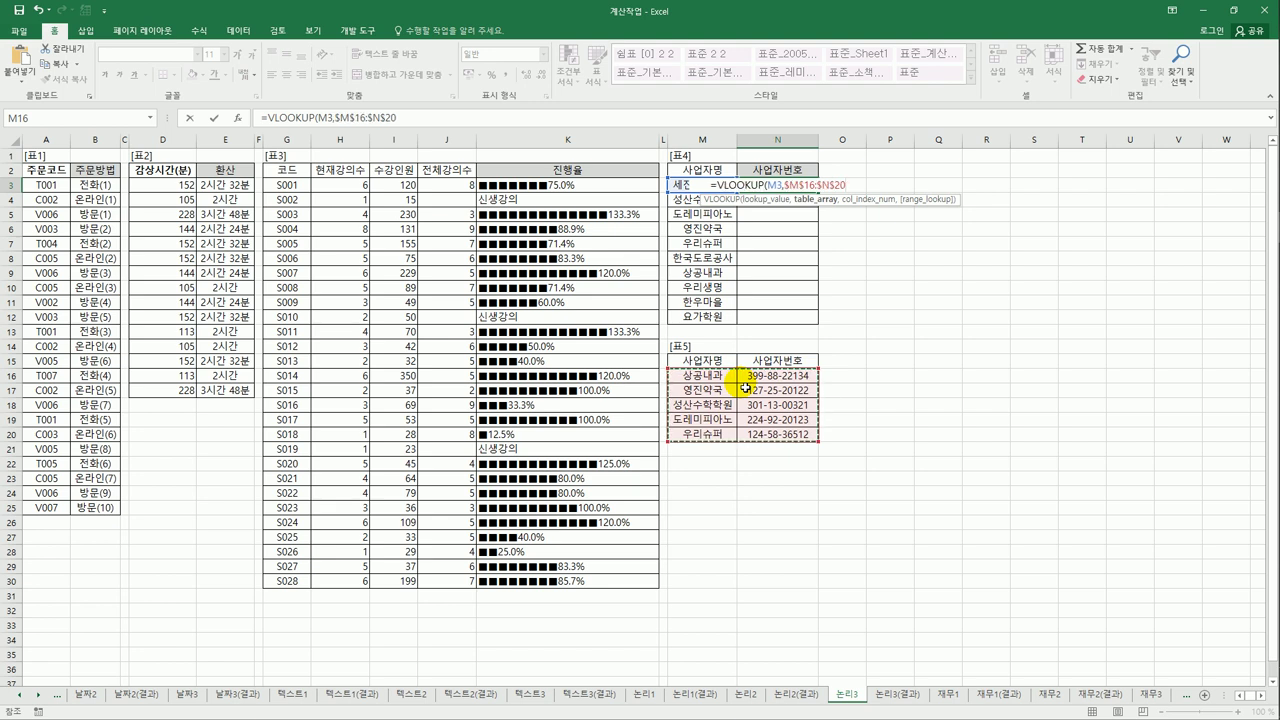
type(",")
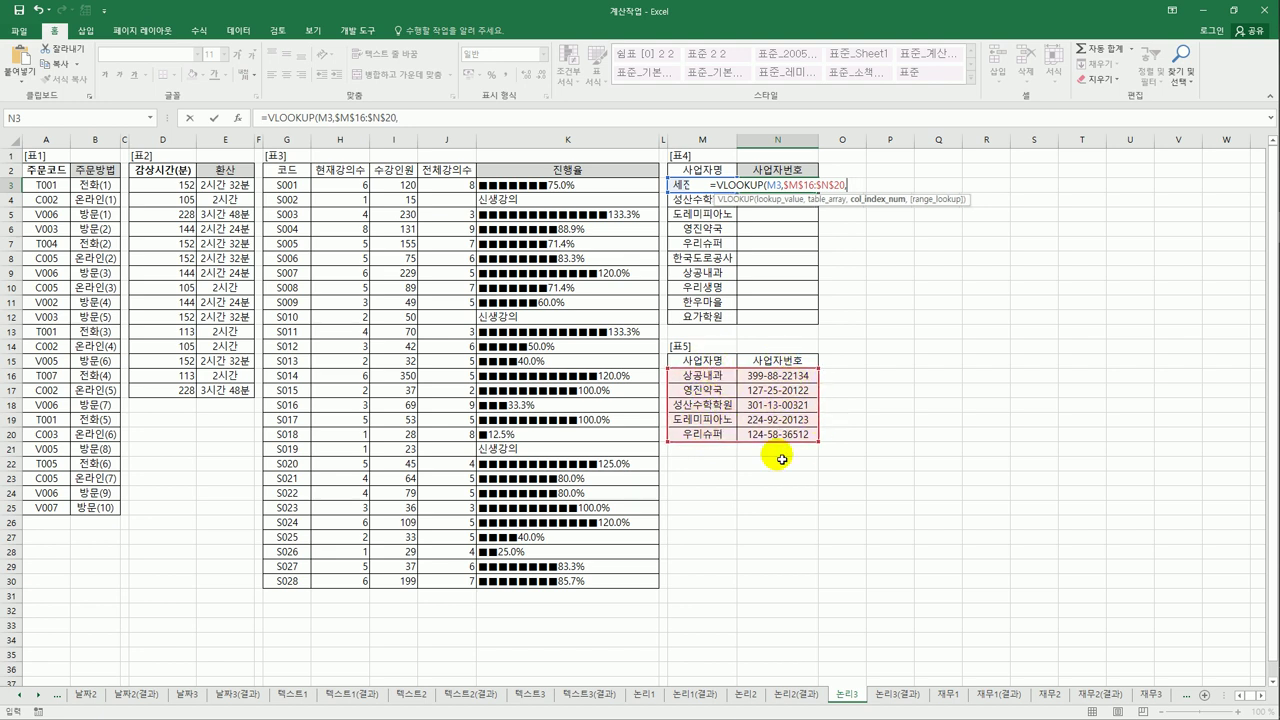
type("2")
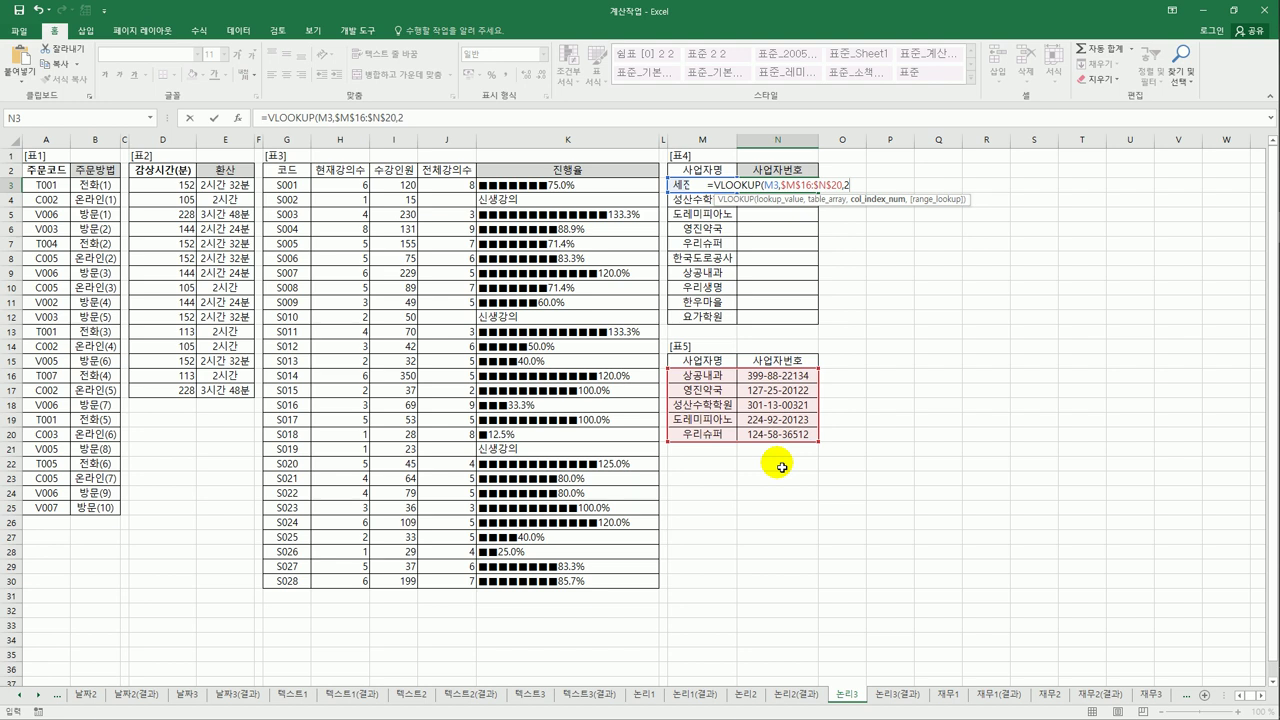
type(",0")
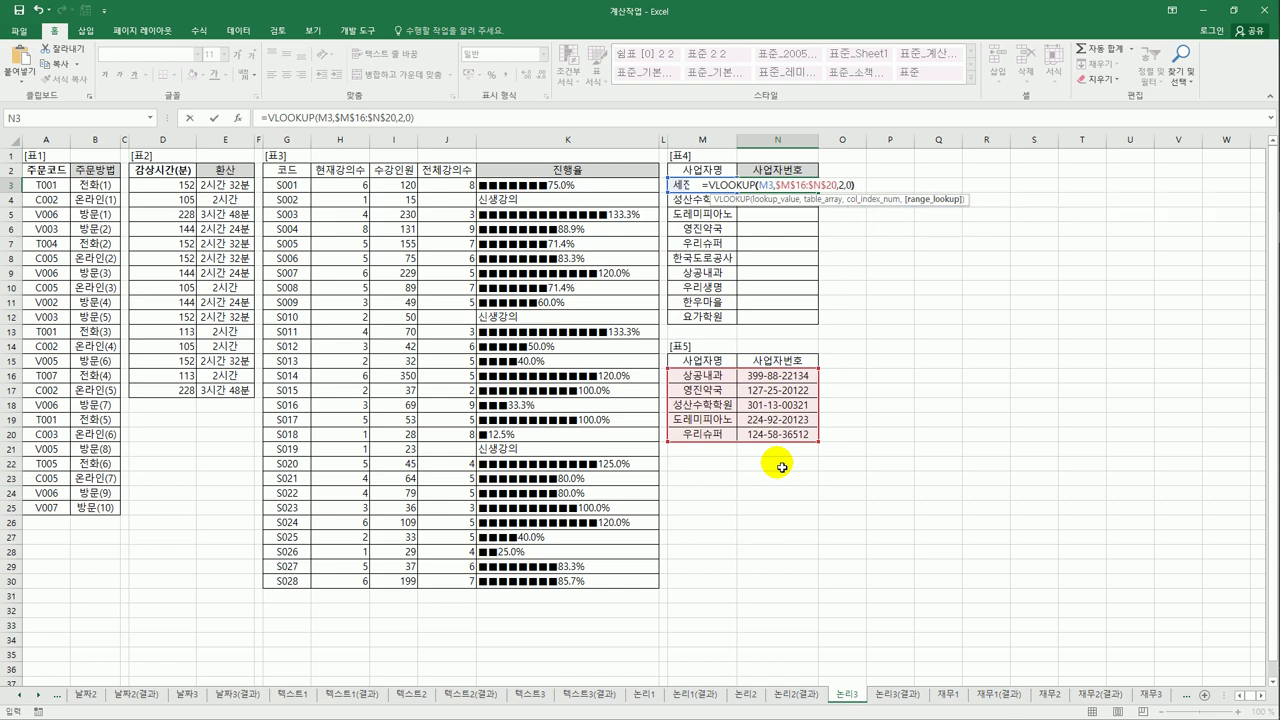
key("Return")
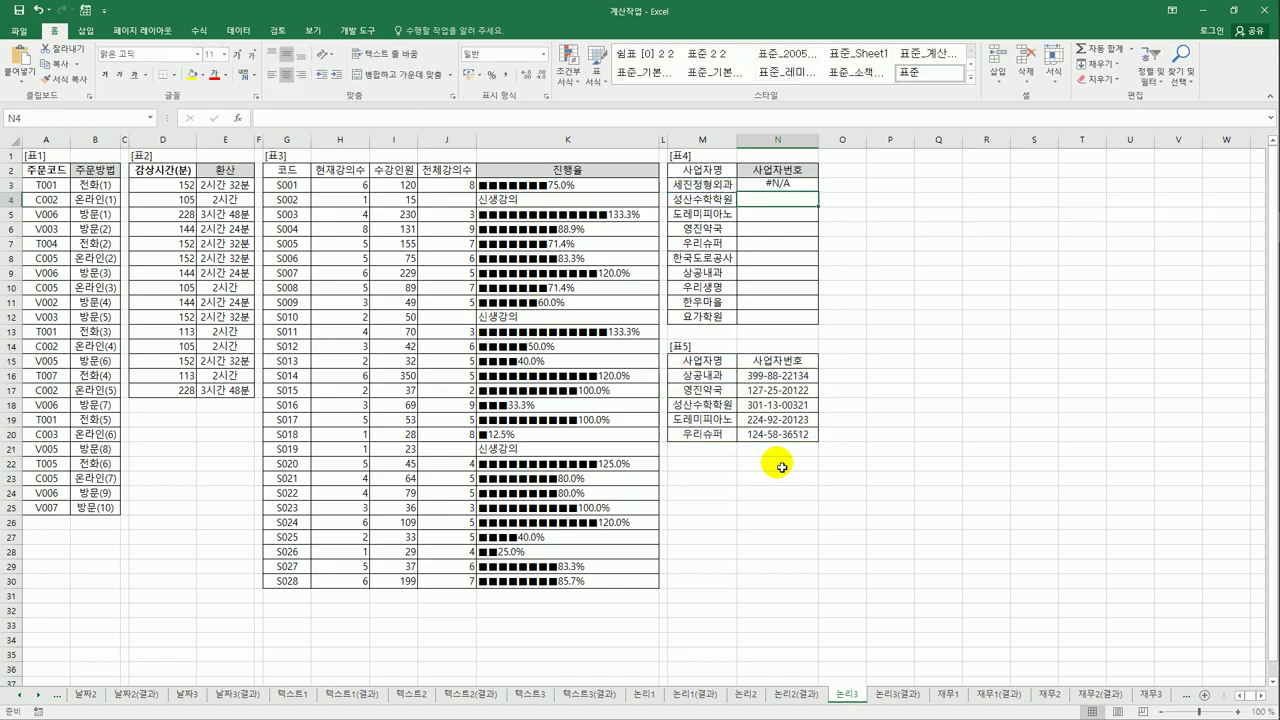
left_click(782, 186)
left_click_drag(818, 192, 817, 318)
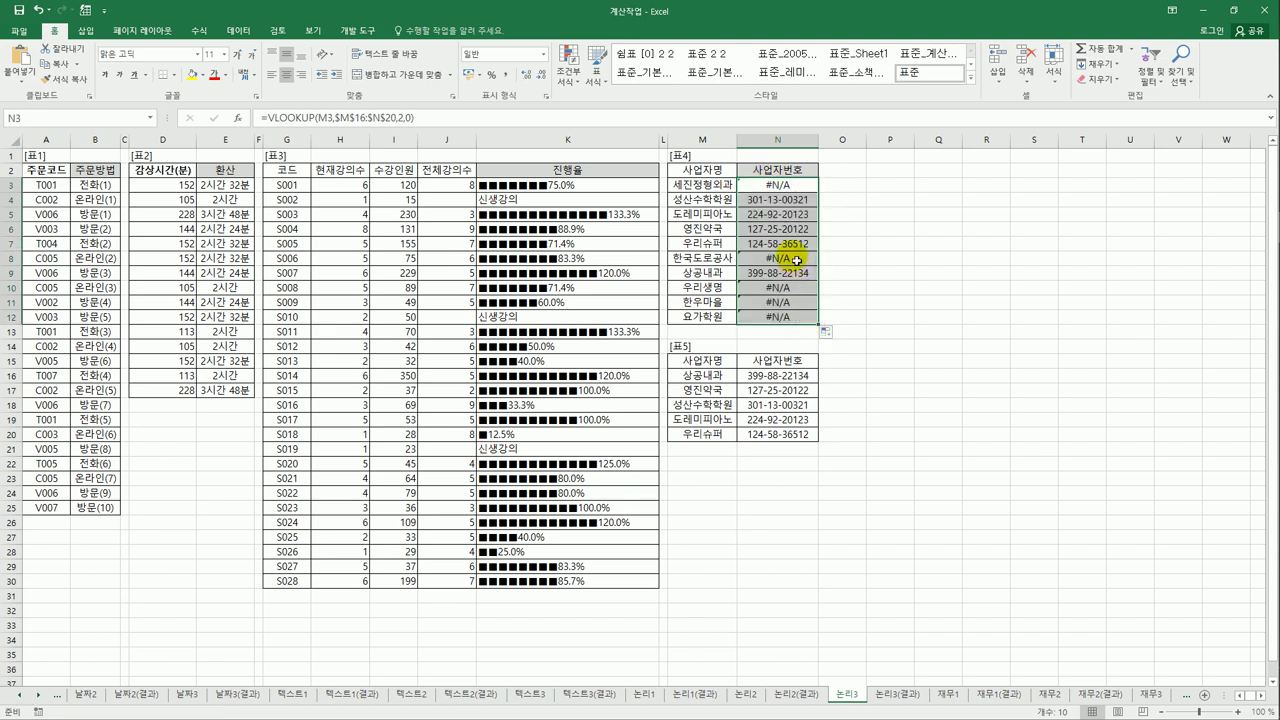
Step: Wrap N3's VLOOKUP formula in an IFERROR function as its value argument
left_click(776, 186)
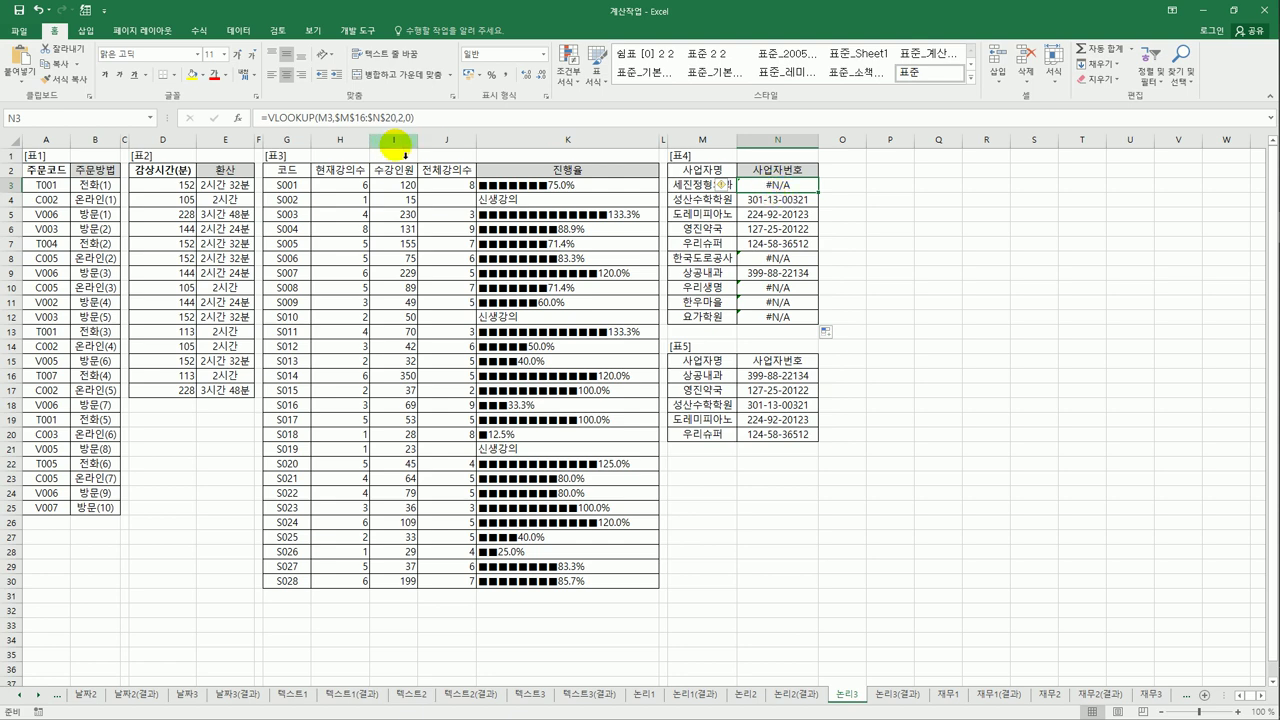
left_click(270, 118)
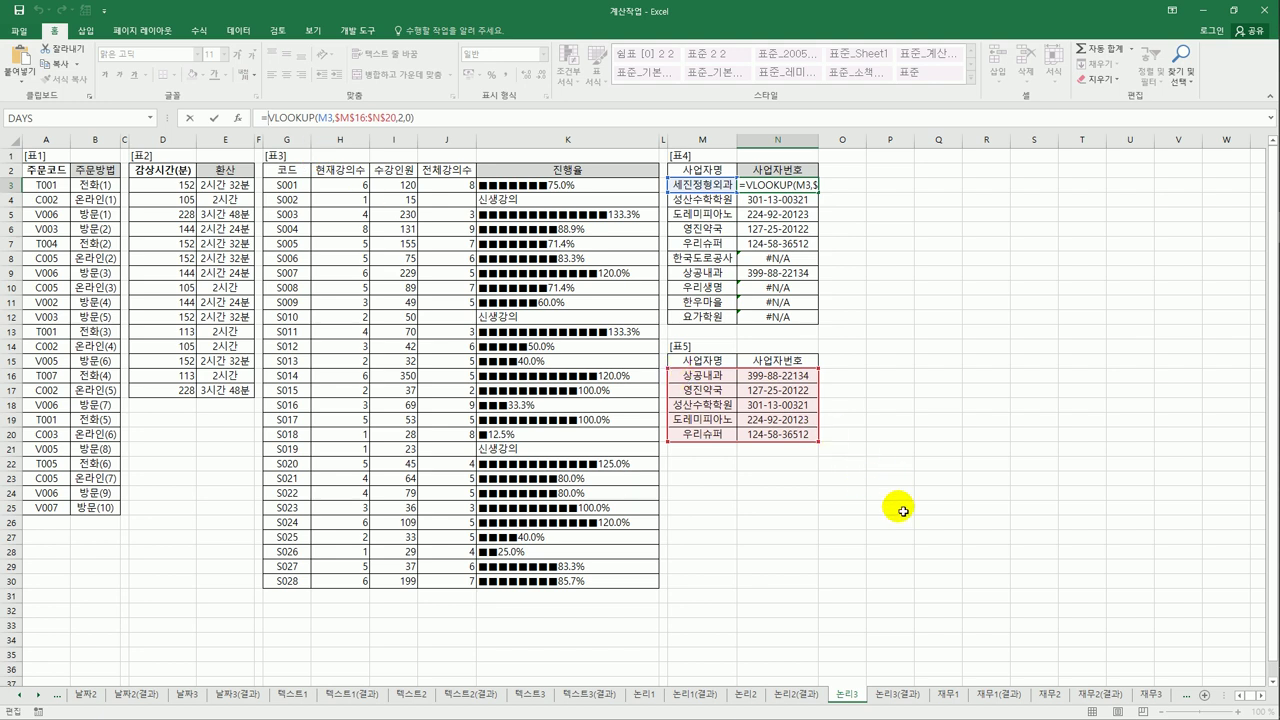
type("I")
key("Down")
key("Tab")
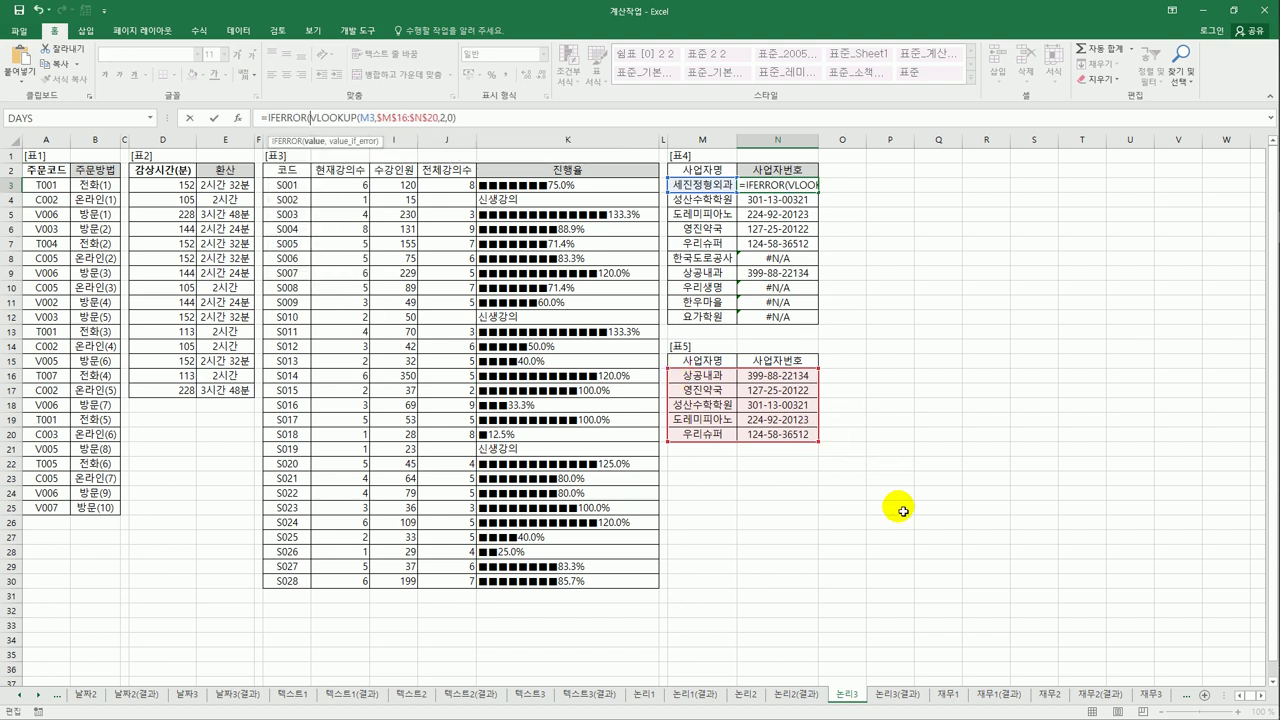
Step: Add an empty string "" as N3's IFERROR fallback, close the formula and fill it down through N12
left_click(485, 127)
type(",")
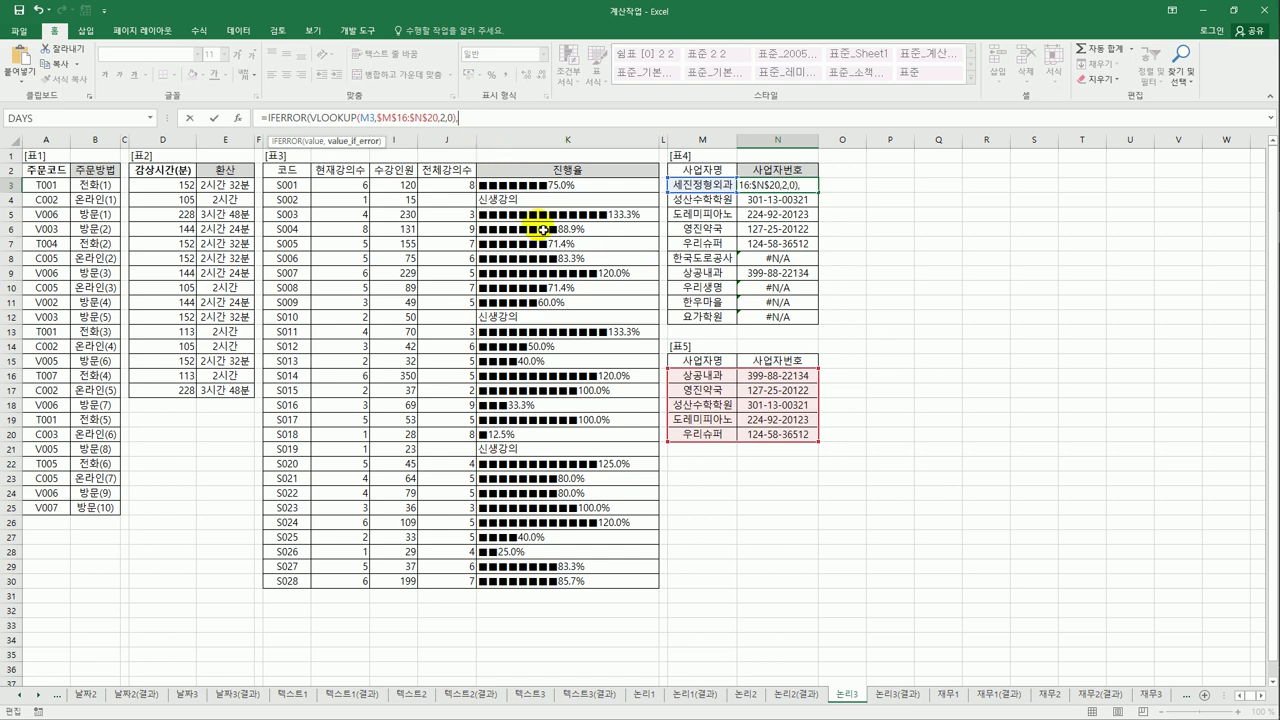
type("\"\")")
key("ctrl+Return")
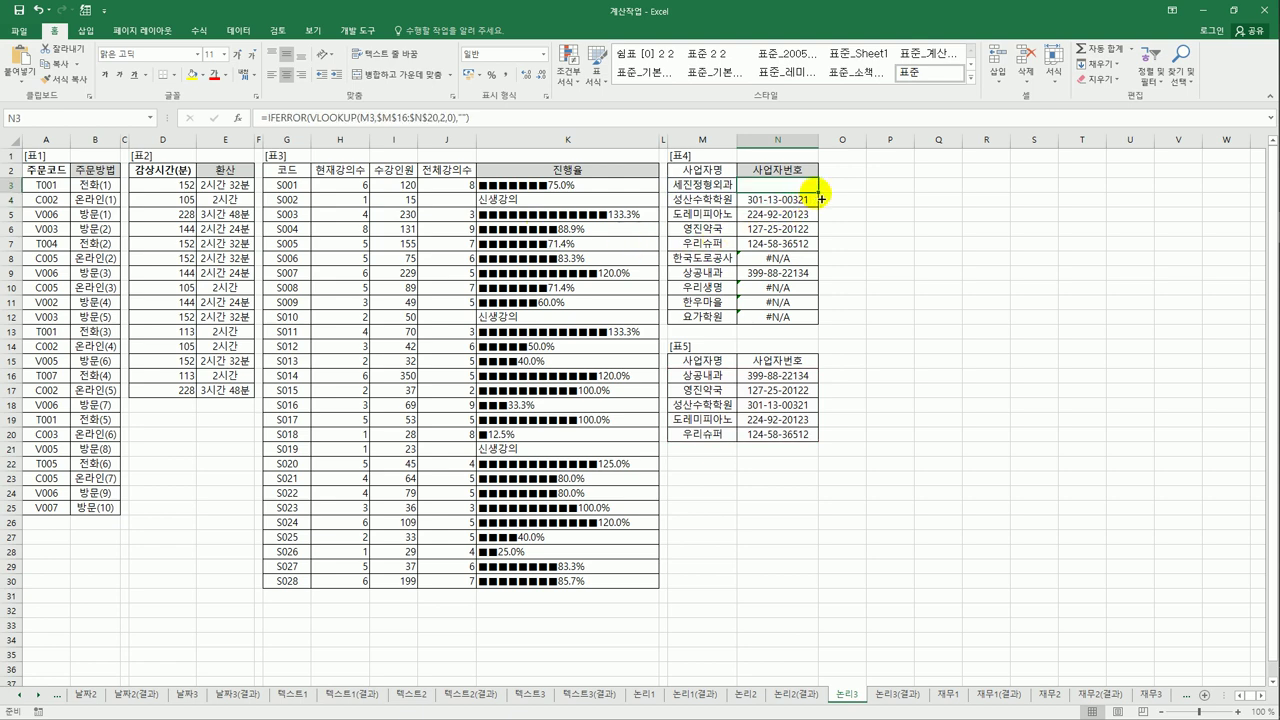
left_click_drag(821, 199, 815, 320)
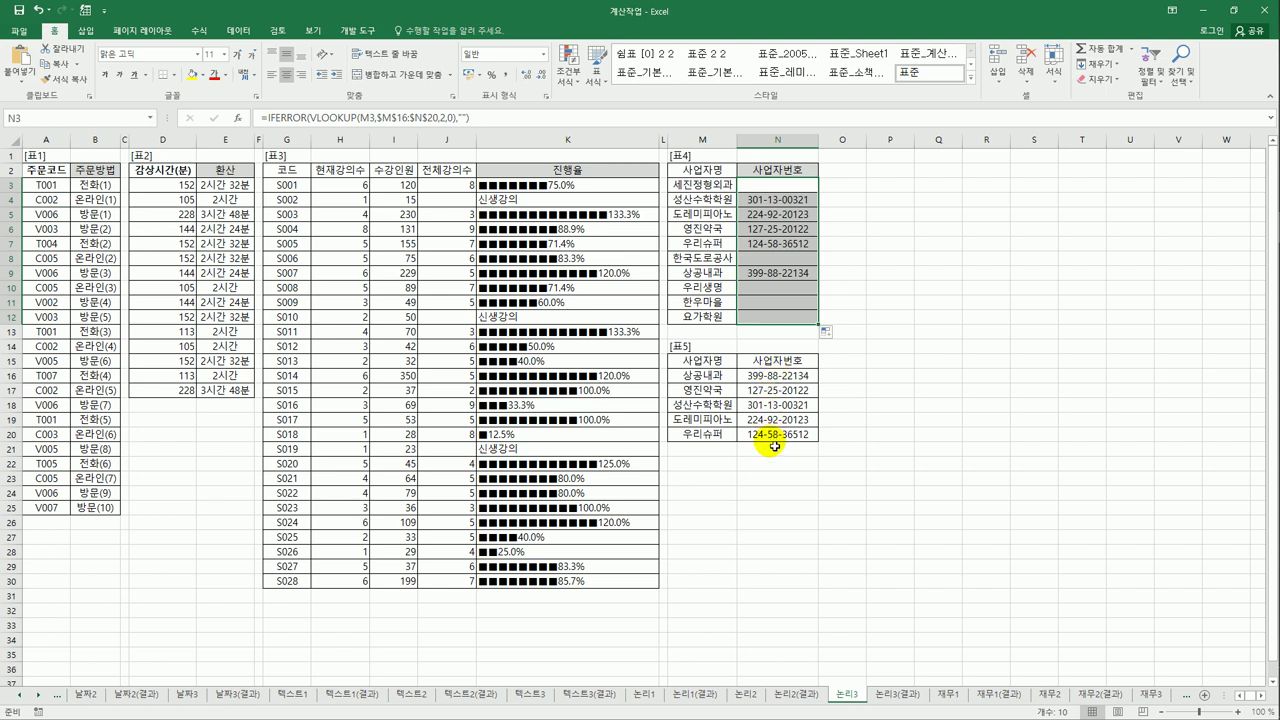
Step: Nest N3's VLOOKUP inside a REPLACE function within IFERROR, with start position 5 and a length of 2 characters
left_click(778, 187)
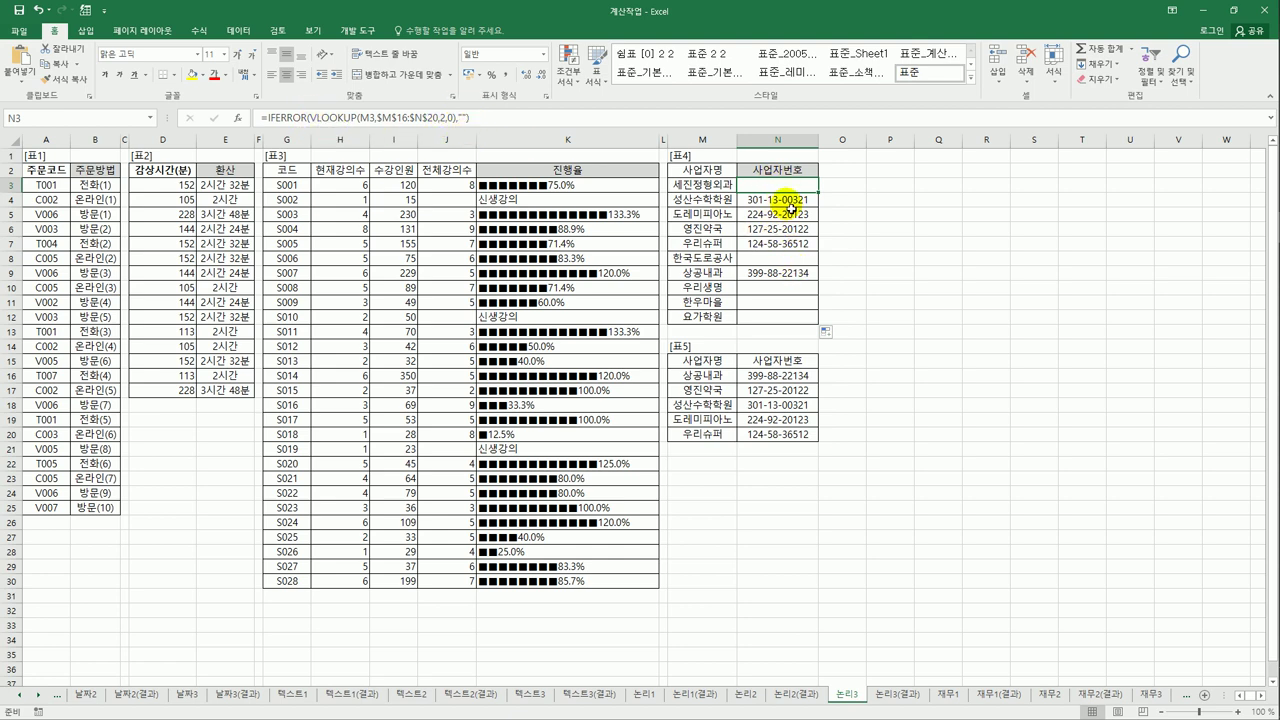
left_click(311, 115)
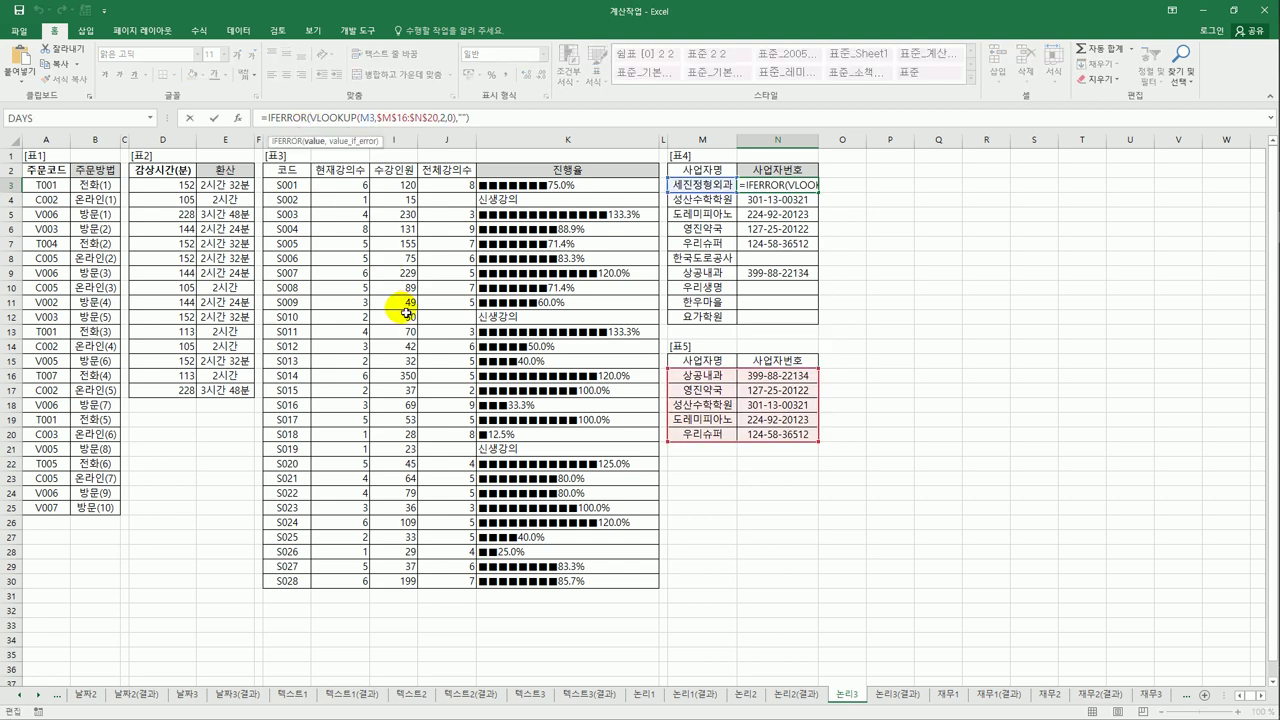
type("re")
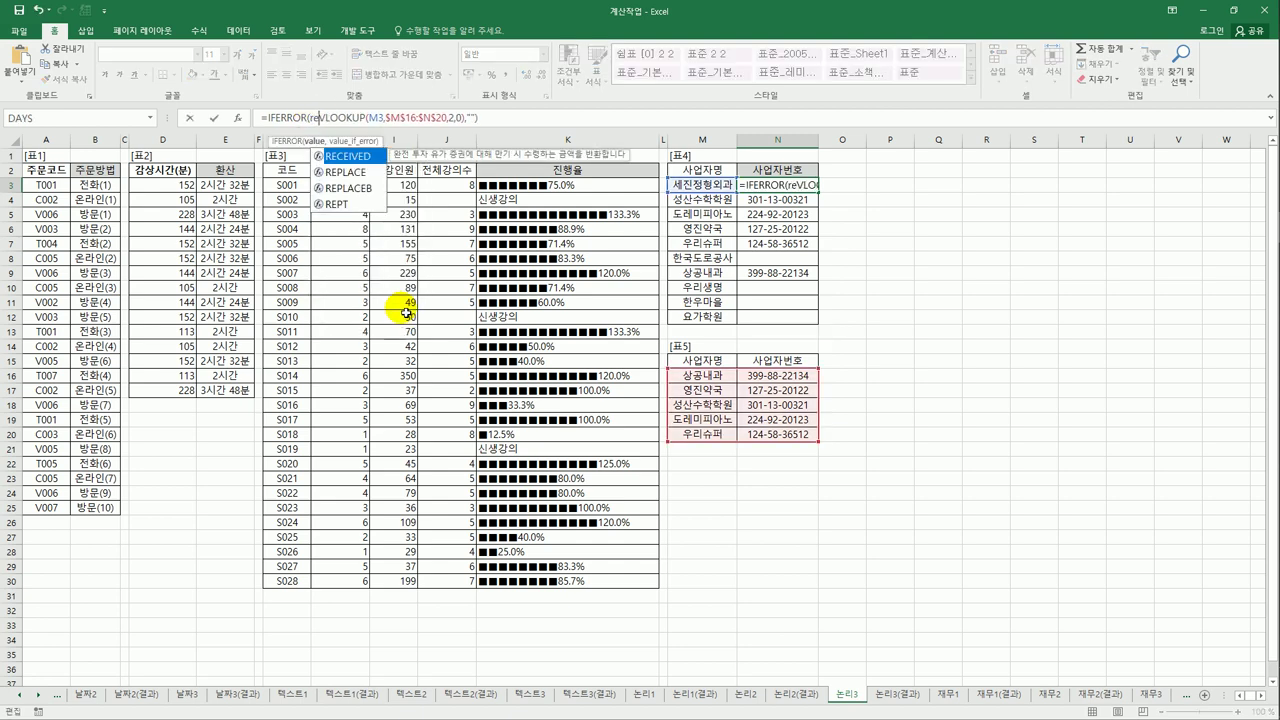
type("p")
key("Tab")
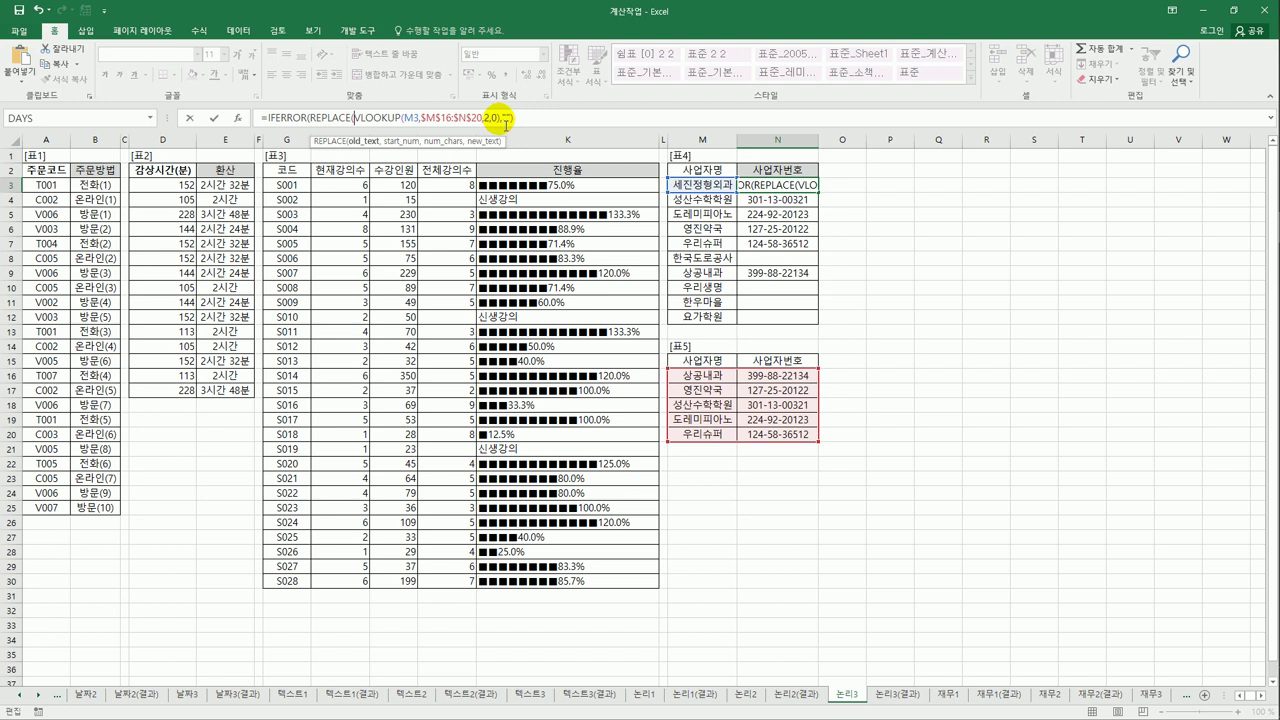
type(",")
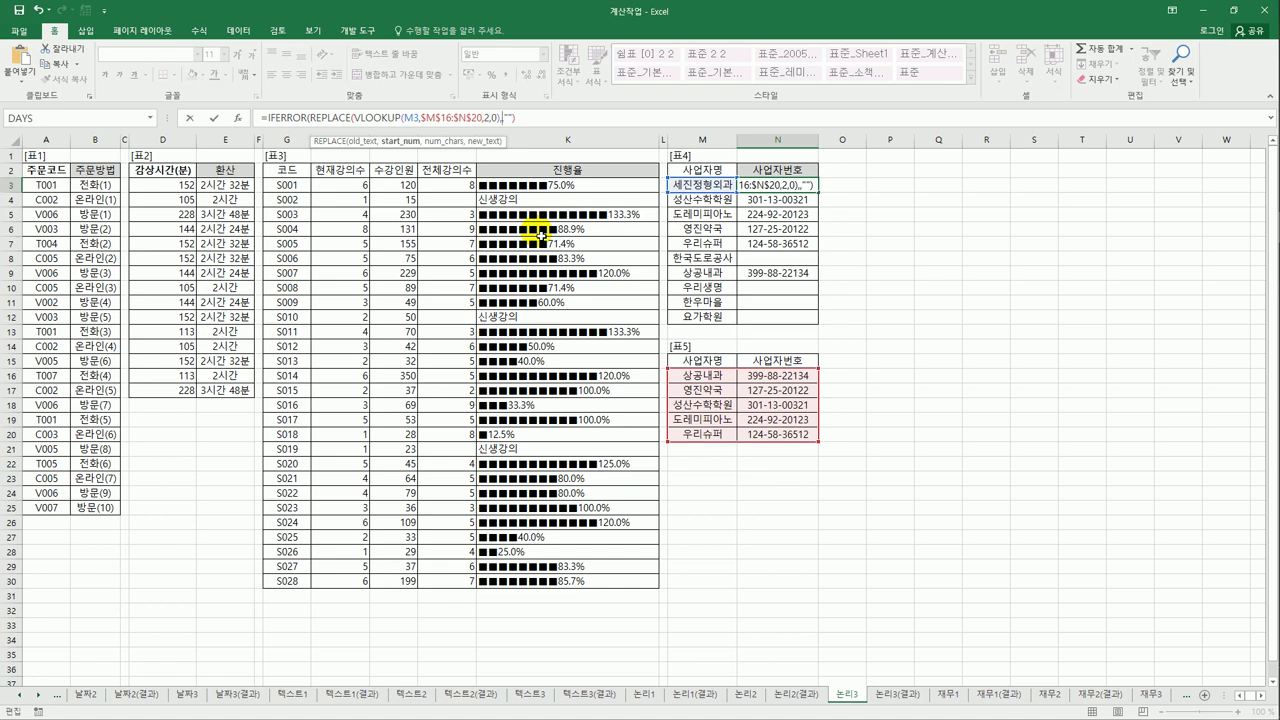
type("5,")
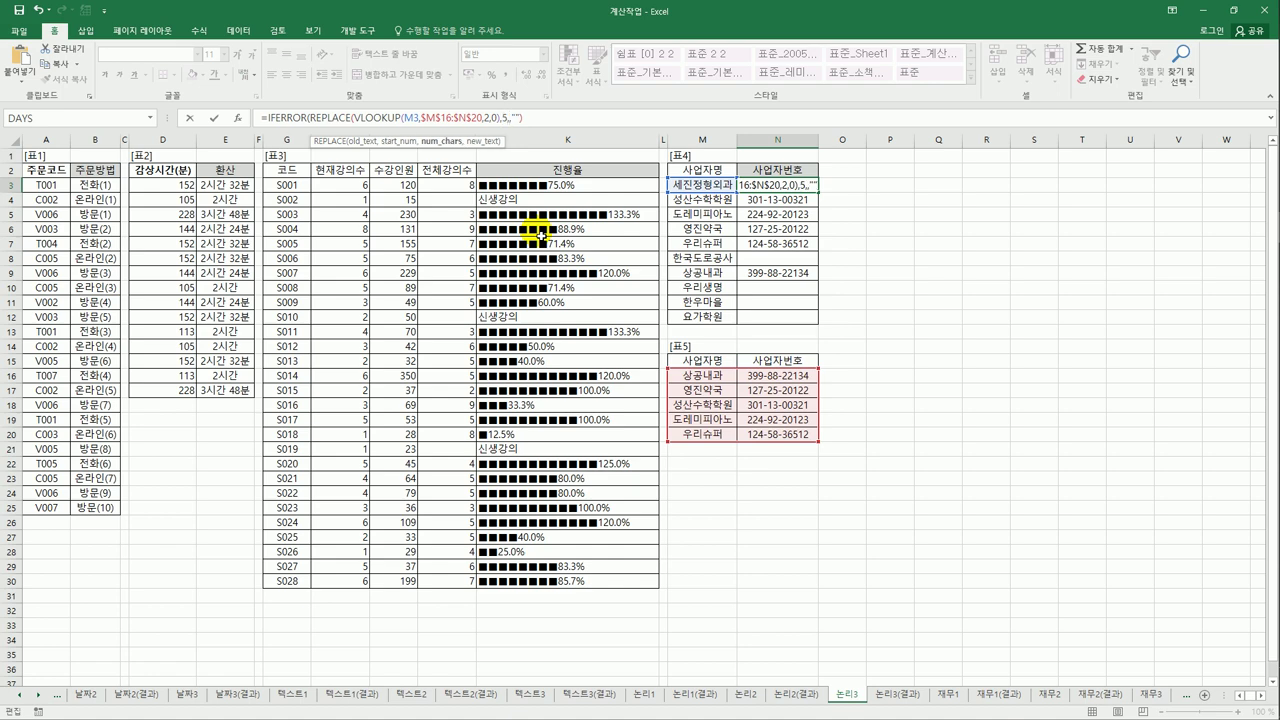
type("2")
key("Right")
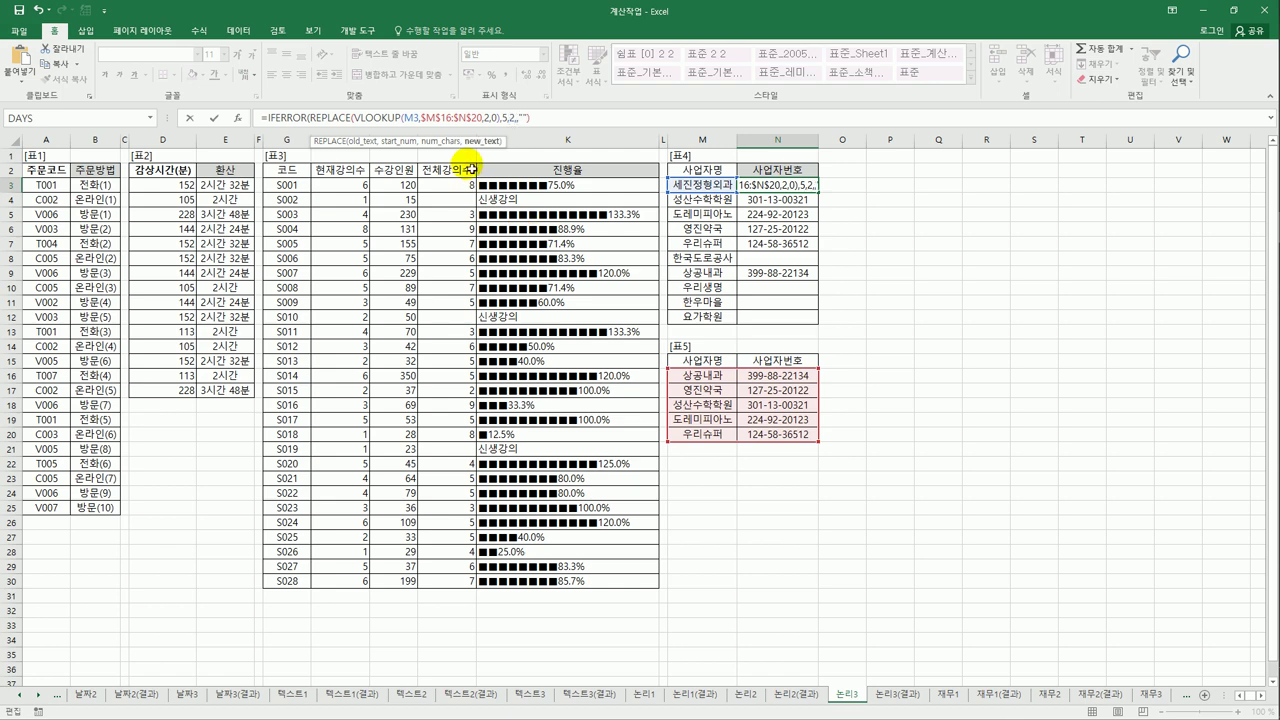
Step: Add two circle symbols "○○" as REPLACE's new text in N3, close the function and commit the formula
type("\"")
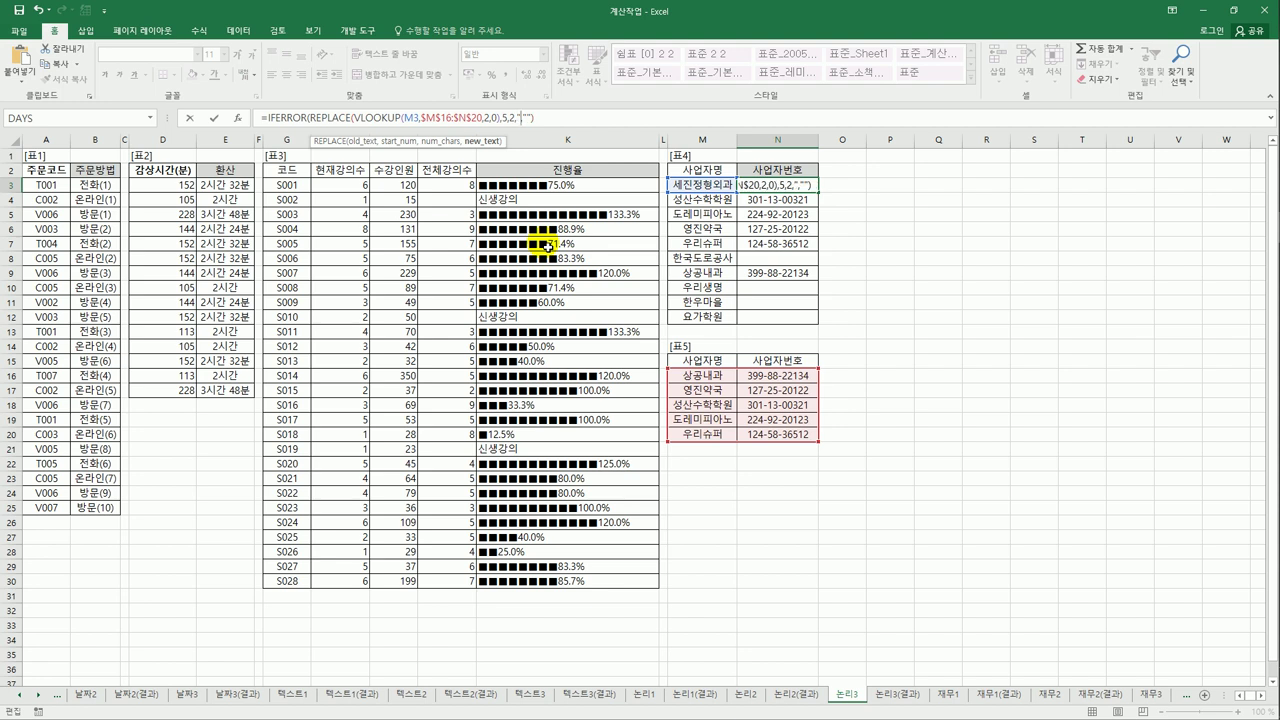
type("ㅁ")
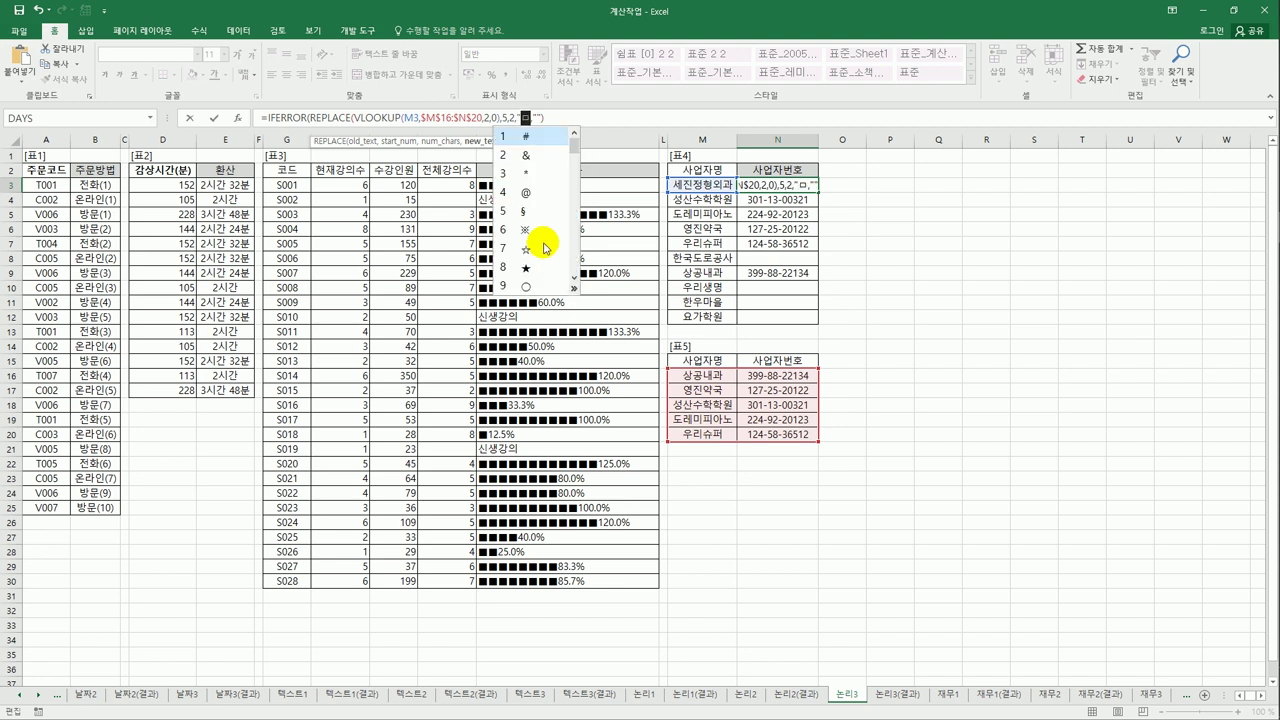
key("Hangul_Hanja")
left_click(543, 287)
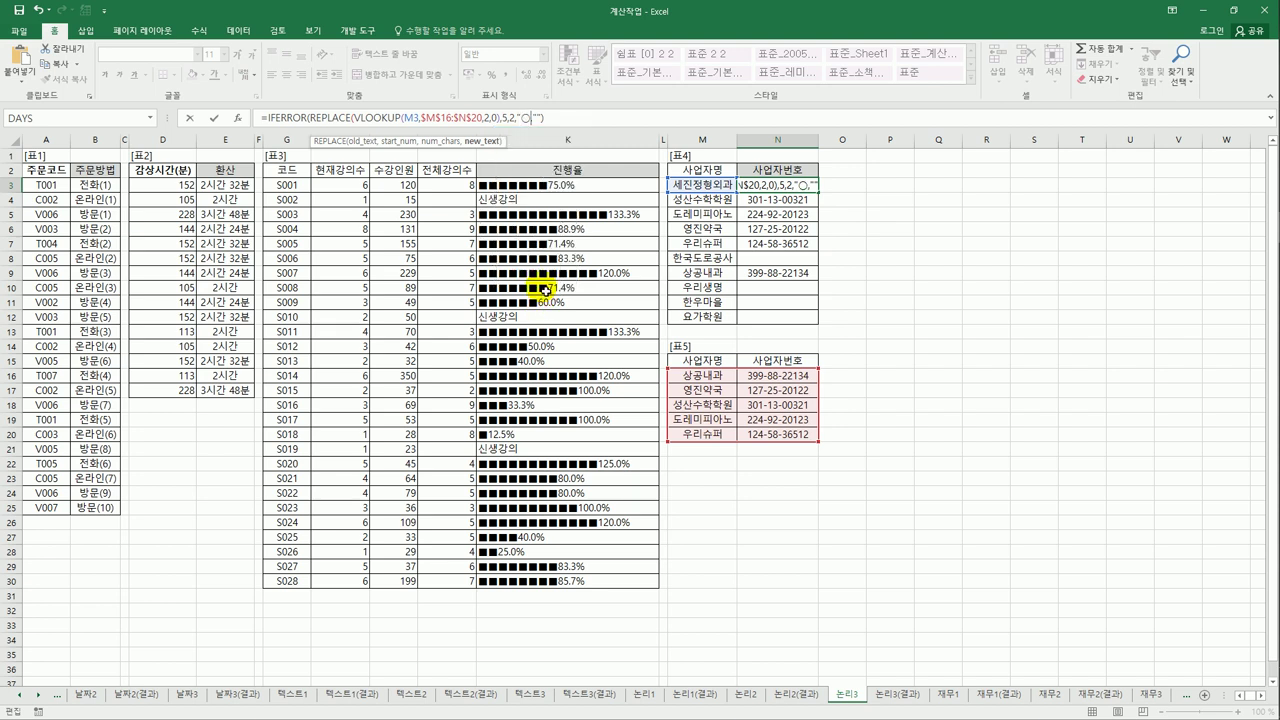
type("ㅁ")
key("Hangul_Hanja")
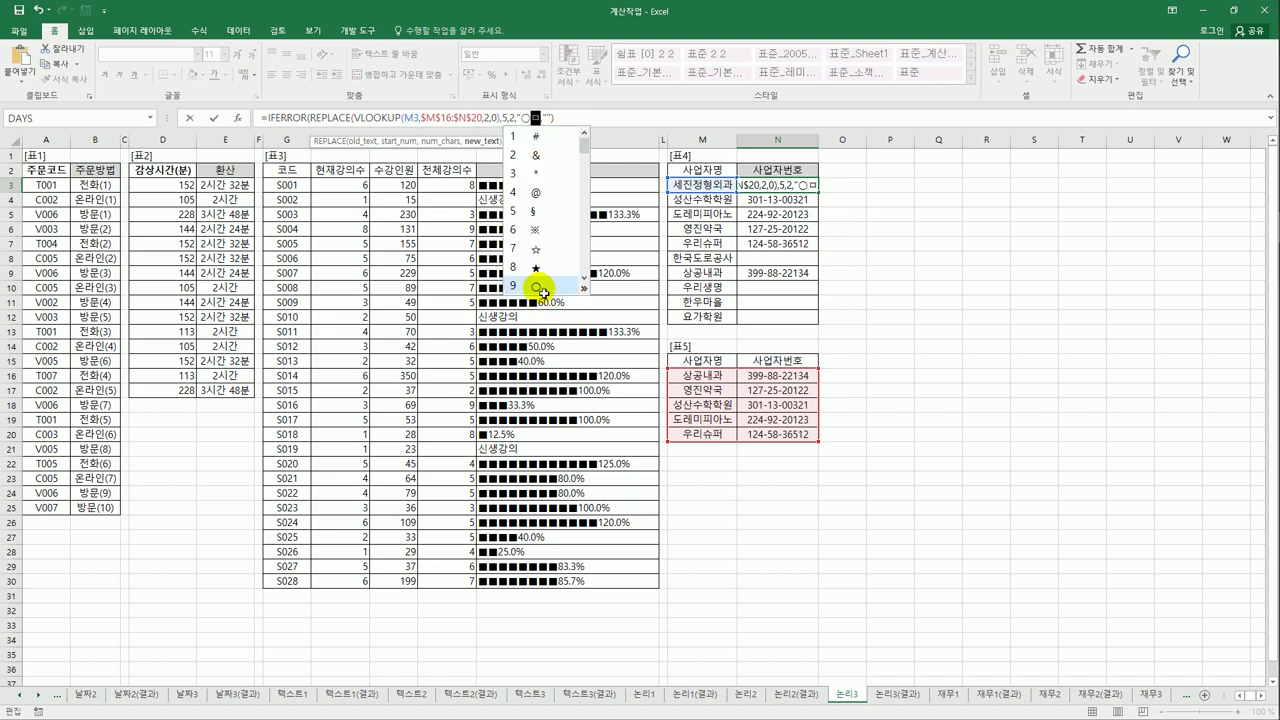
left_click(543, 289)
type("\",")
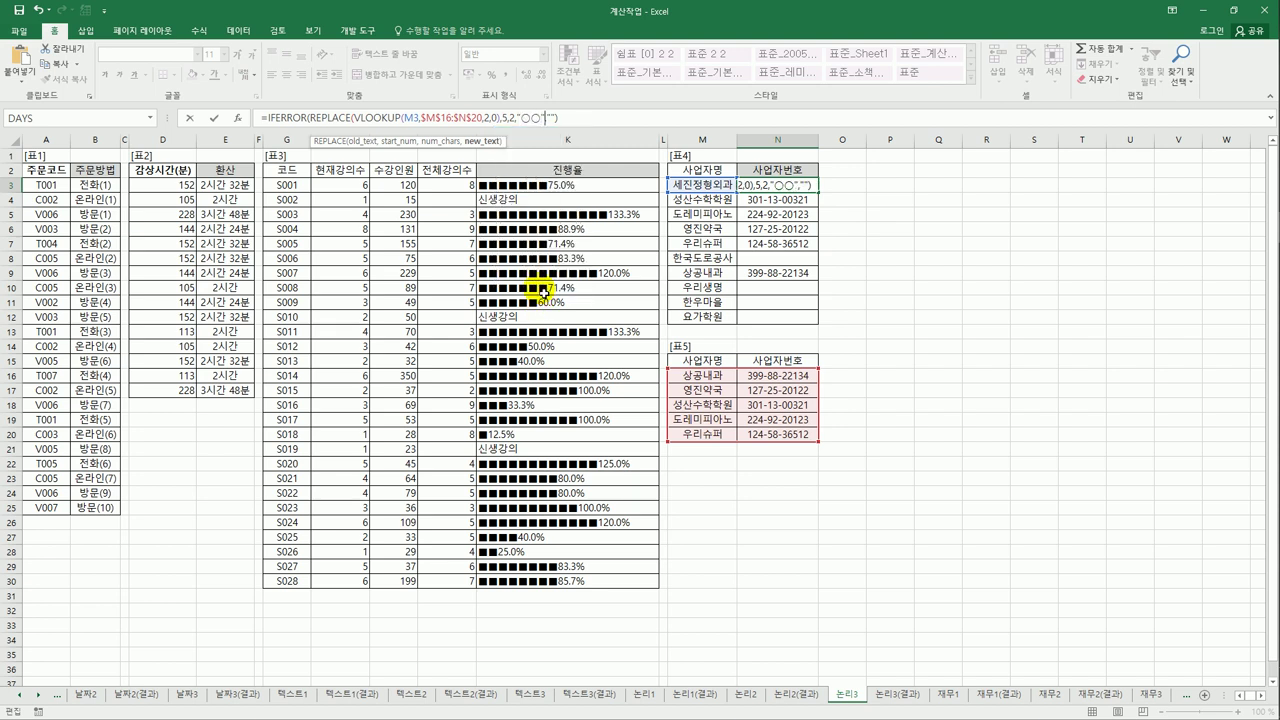
key("Left")
type(")")
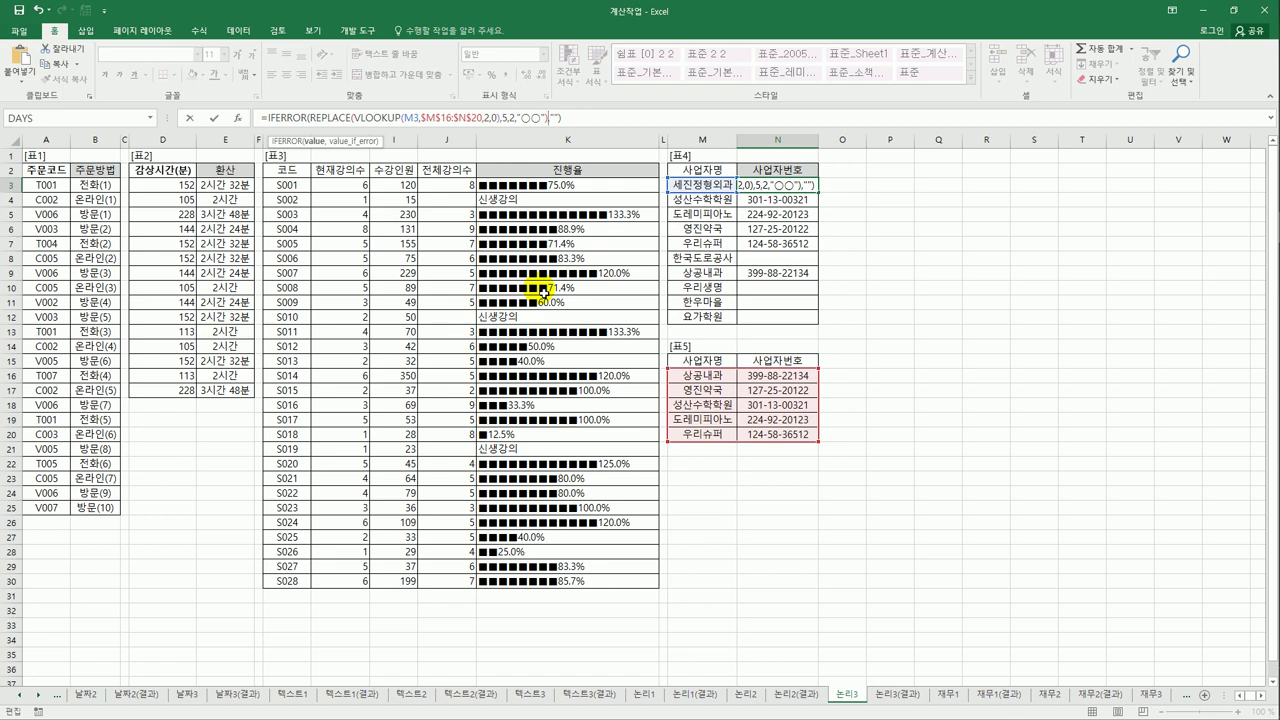
key("Return")
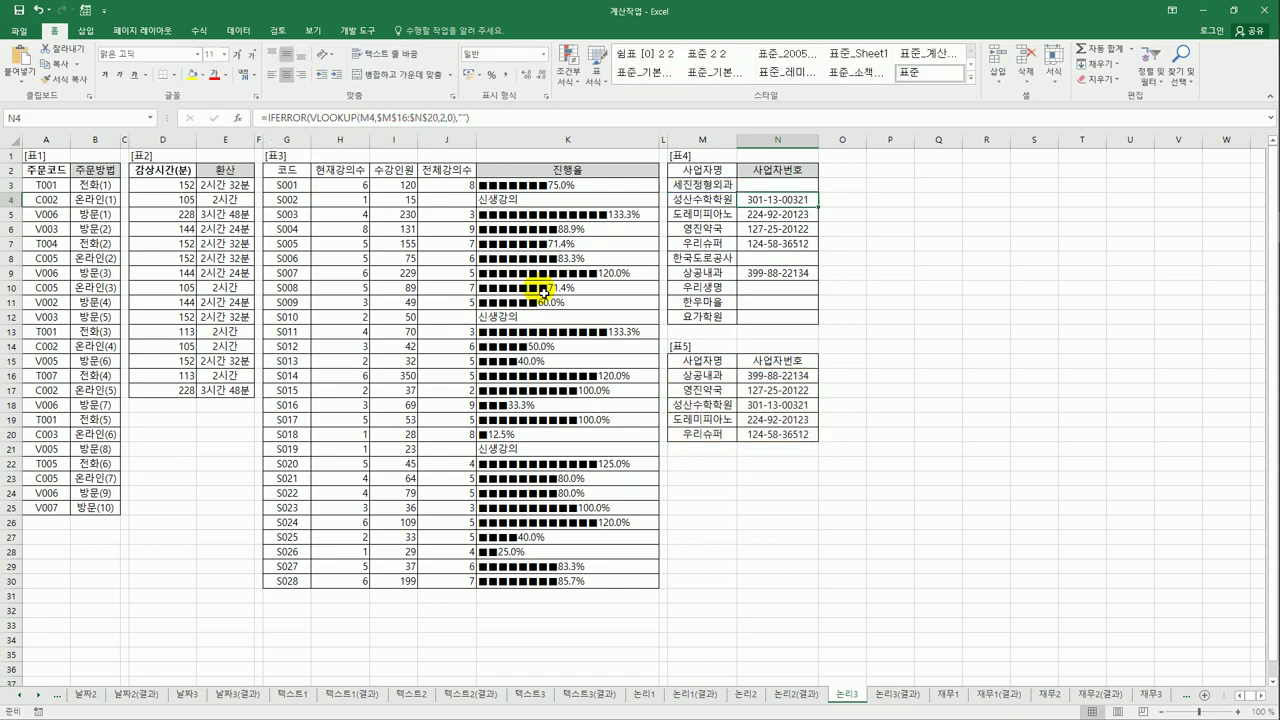
Step: Fill N3's IFERROR, REPLACE and VLOOKUP formula down through N12 and check the copied formula in N4
left_click(765, 187)
left_click_drag(816, 192, 820, 324)
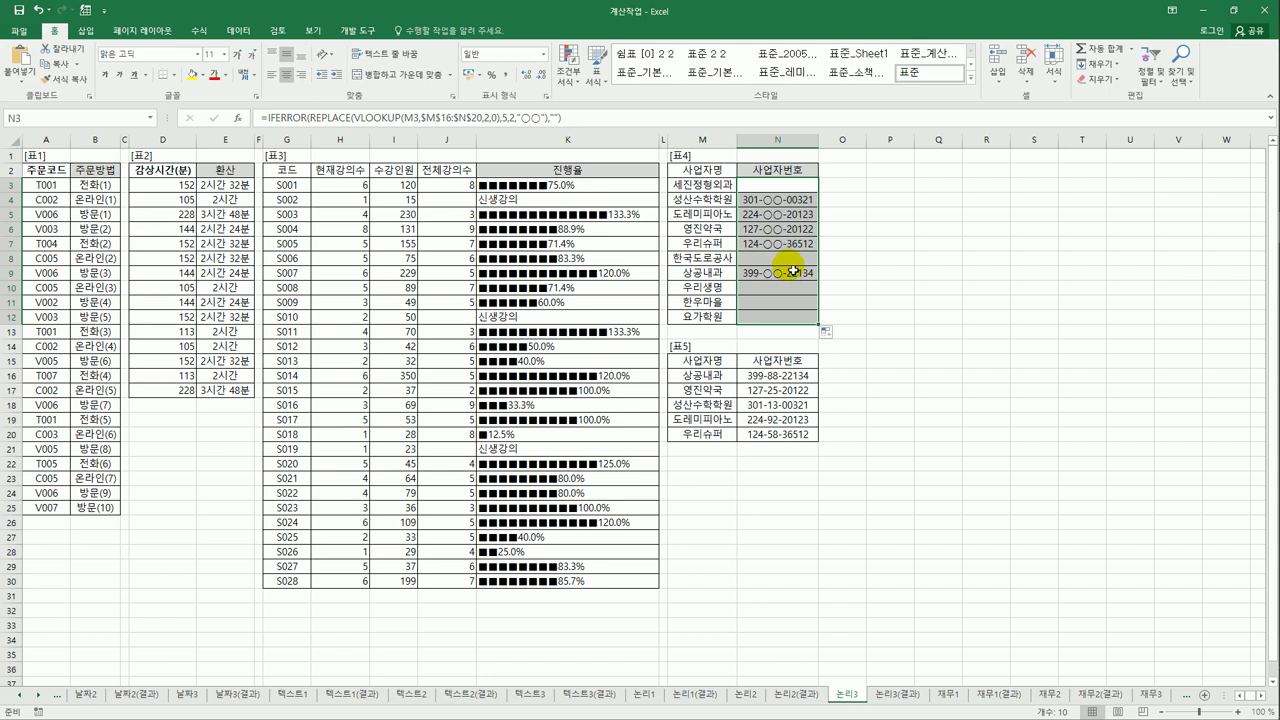
left_click_drag(780, 245, 781, 200)
left_click(783, 200)
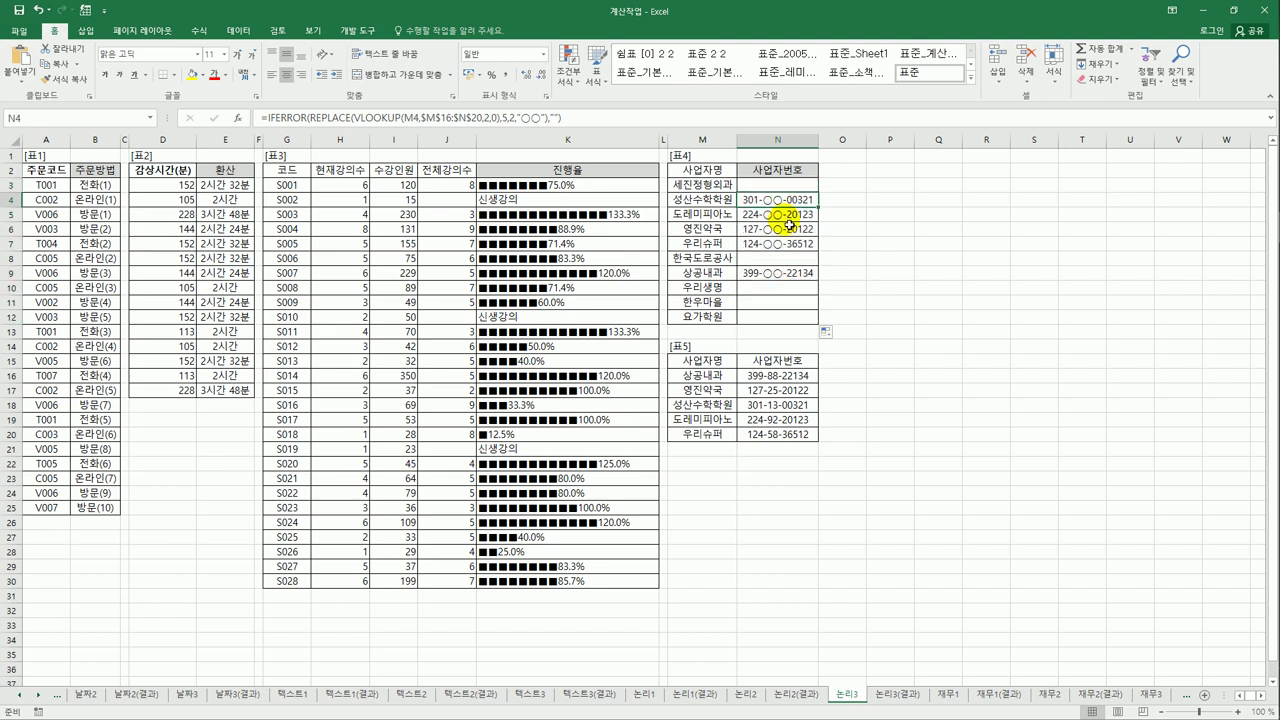
Step: Compare the completed tables on sheet 논리3 with the answers on sheet 논리3(결과)
left_click(888, 697)
key("ctrl+Page_Up")
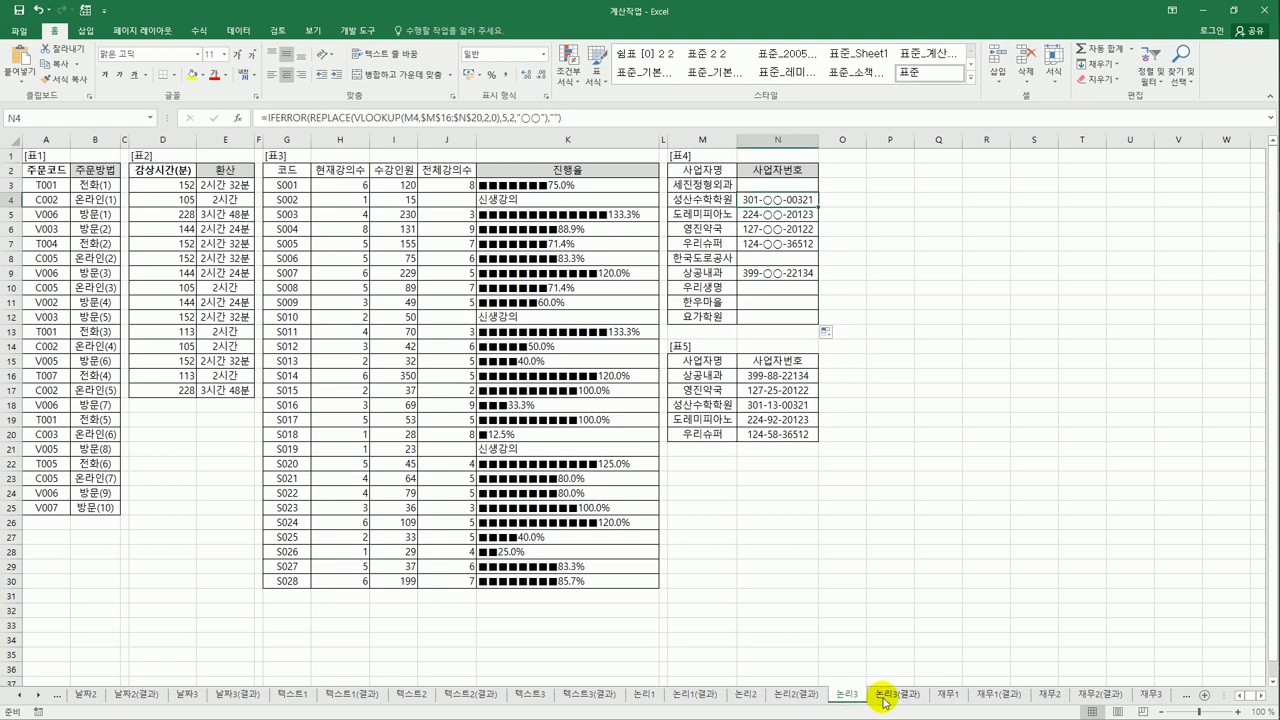
key("ctrl+Home")
left_click(888, 697)
key("ctrl+Home")
key("ctrl+Page_Up")
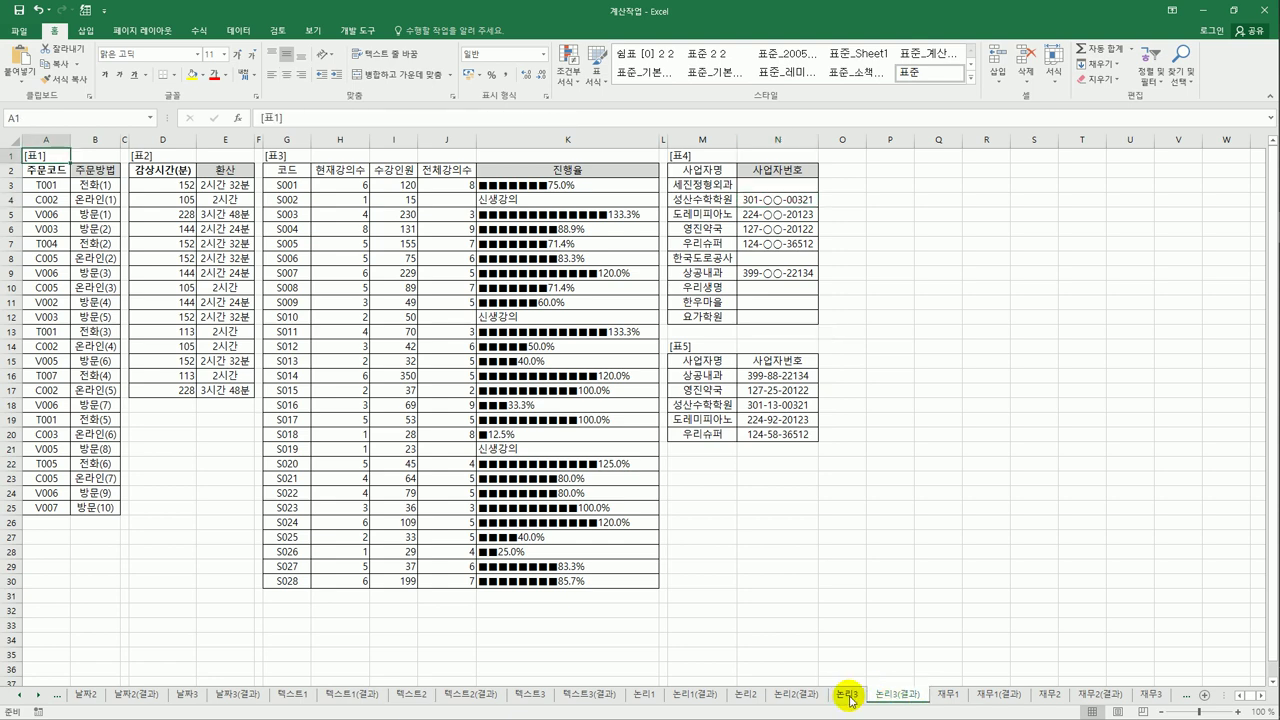
left_click(885, 699)
key("ctrl+Page_Up")
left_click(885, 699)
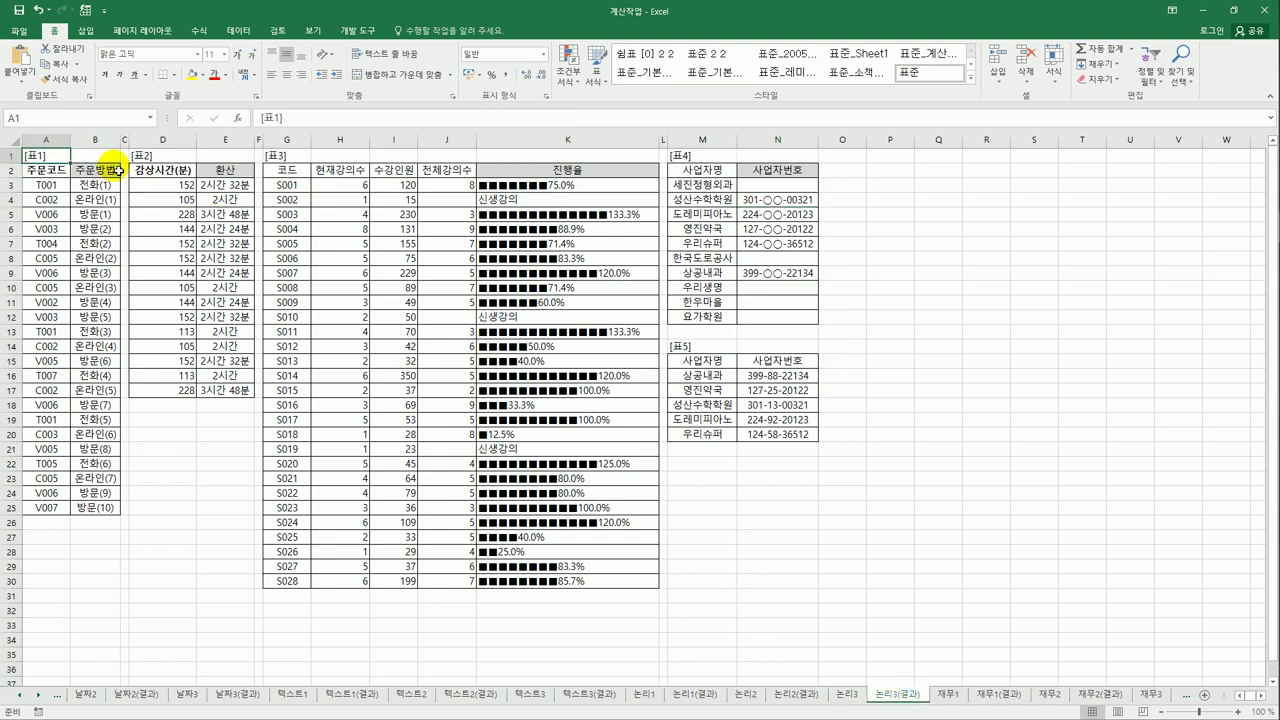